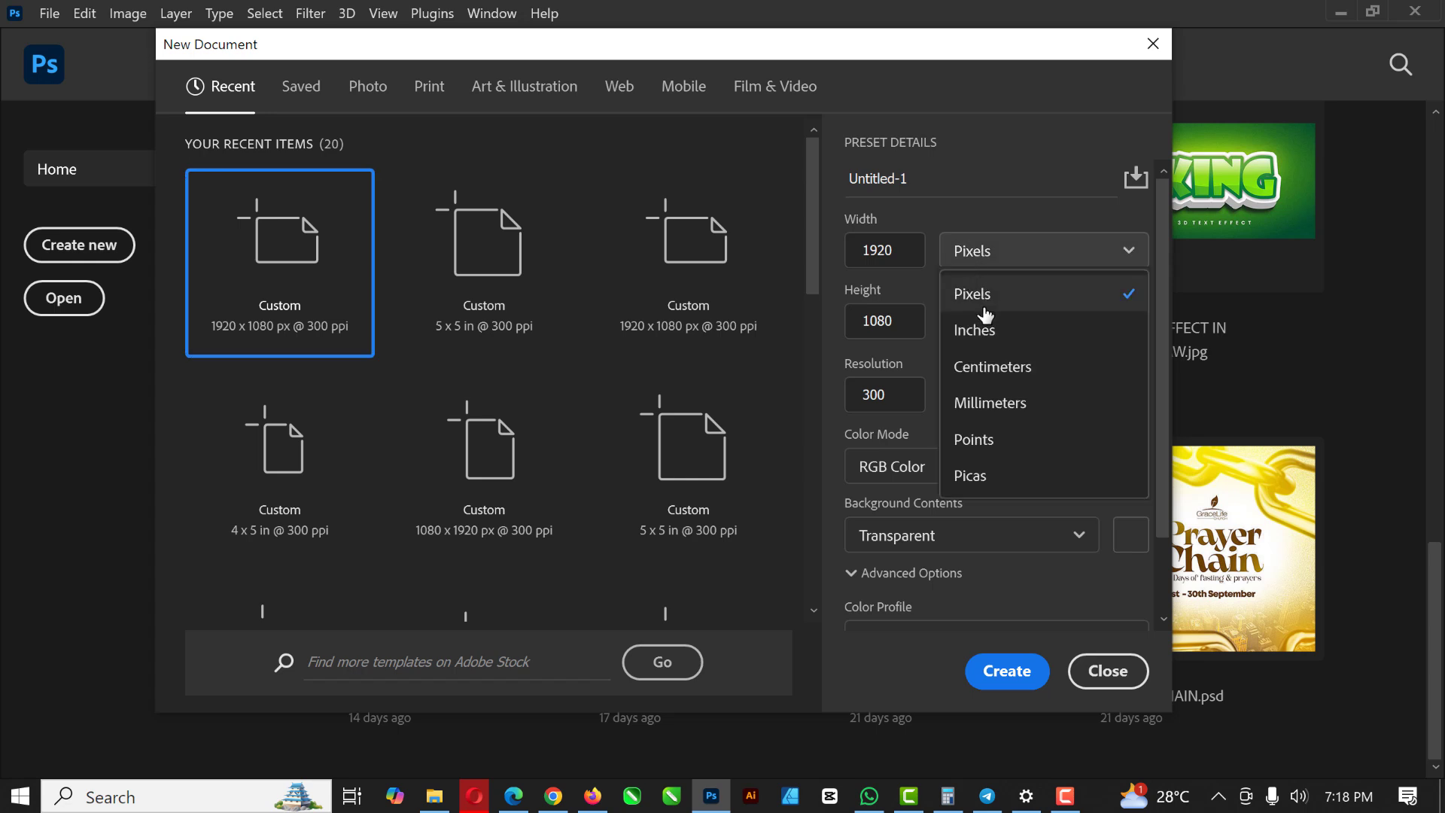
- Set the new document's units to inches and name it "BURGER POSTER (INSTA)"
{"action": "left_click", "coordinate": [989, 327]}
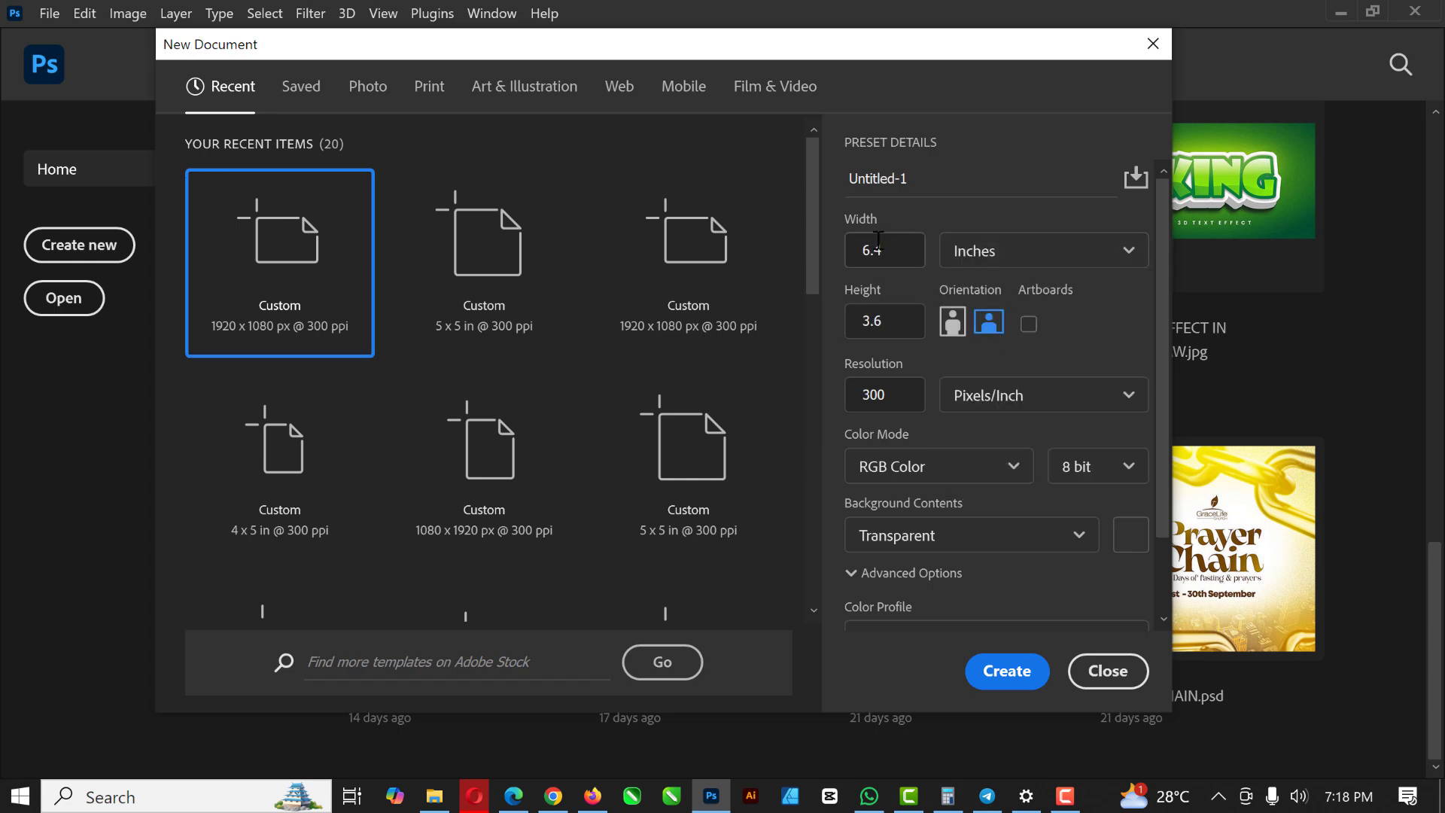
{"action": "left_click", "coordinate": [924, 179]}
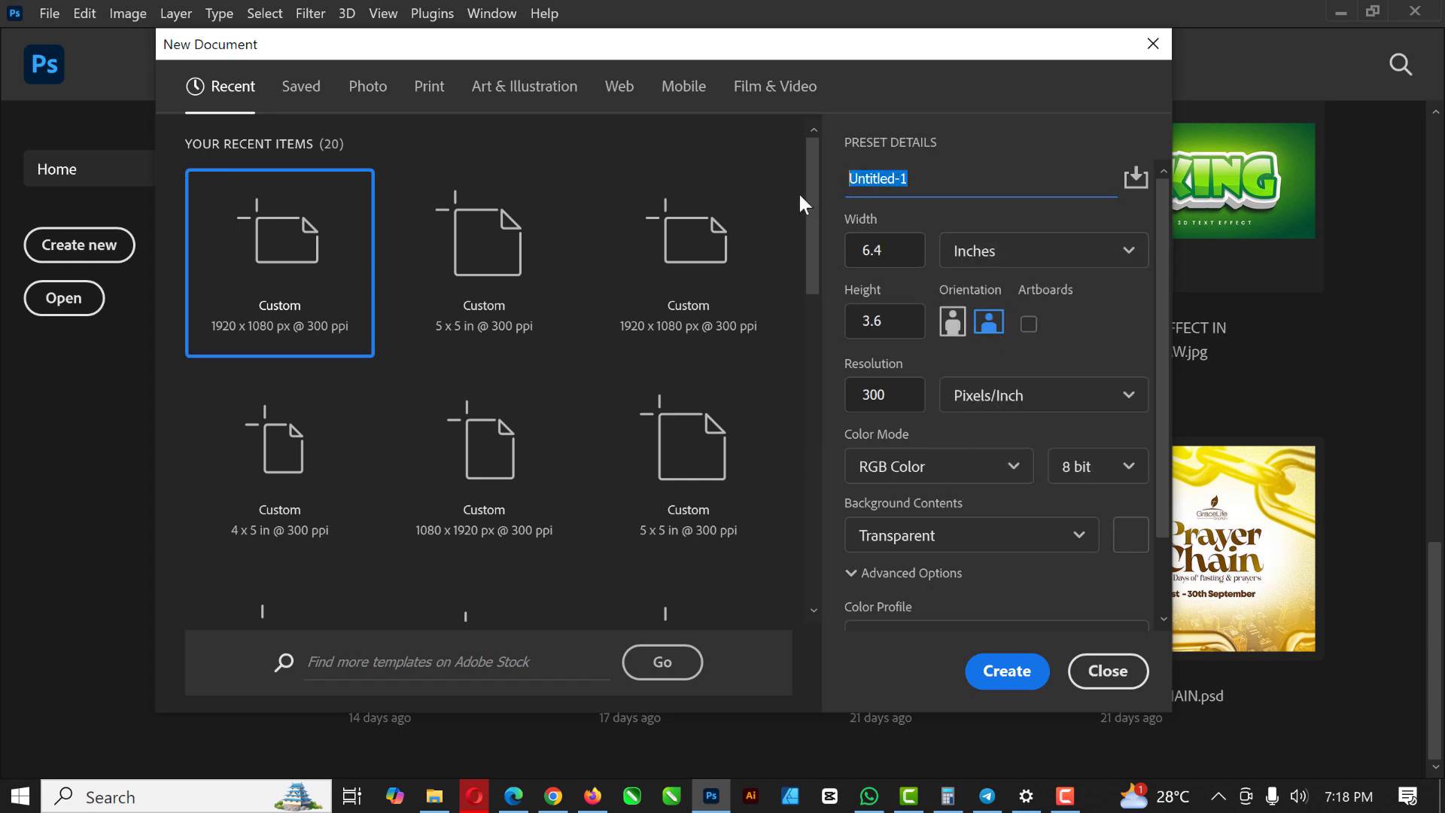
{"action": "type", "text": "BURGER POSTER 9"}
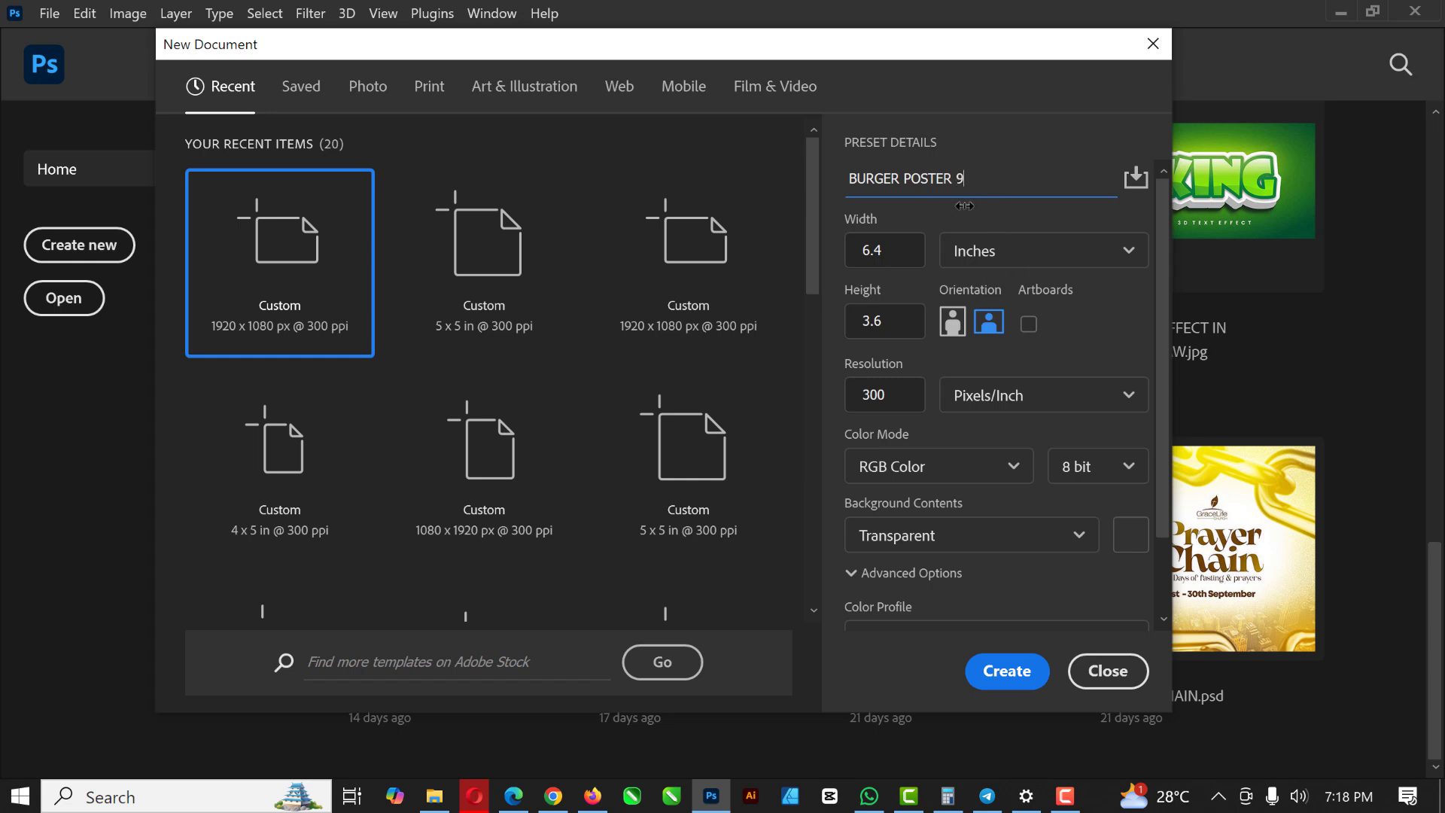
{"action": "key", "text": "BackSpace"}
{"action": "key", "text": "BackSpace"}
{"action": "key", "text": "BackSpace"}
{"action": "key", "text": "BackSpace"}
{"action": "type", "text": "INS"}
- Set the width to 4 and the height to 5 inches and create the document
{"action": "key", "text": "Tab"}
{"action": "type", "text": "4"}
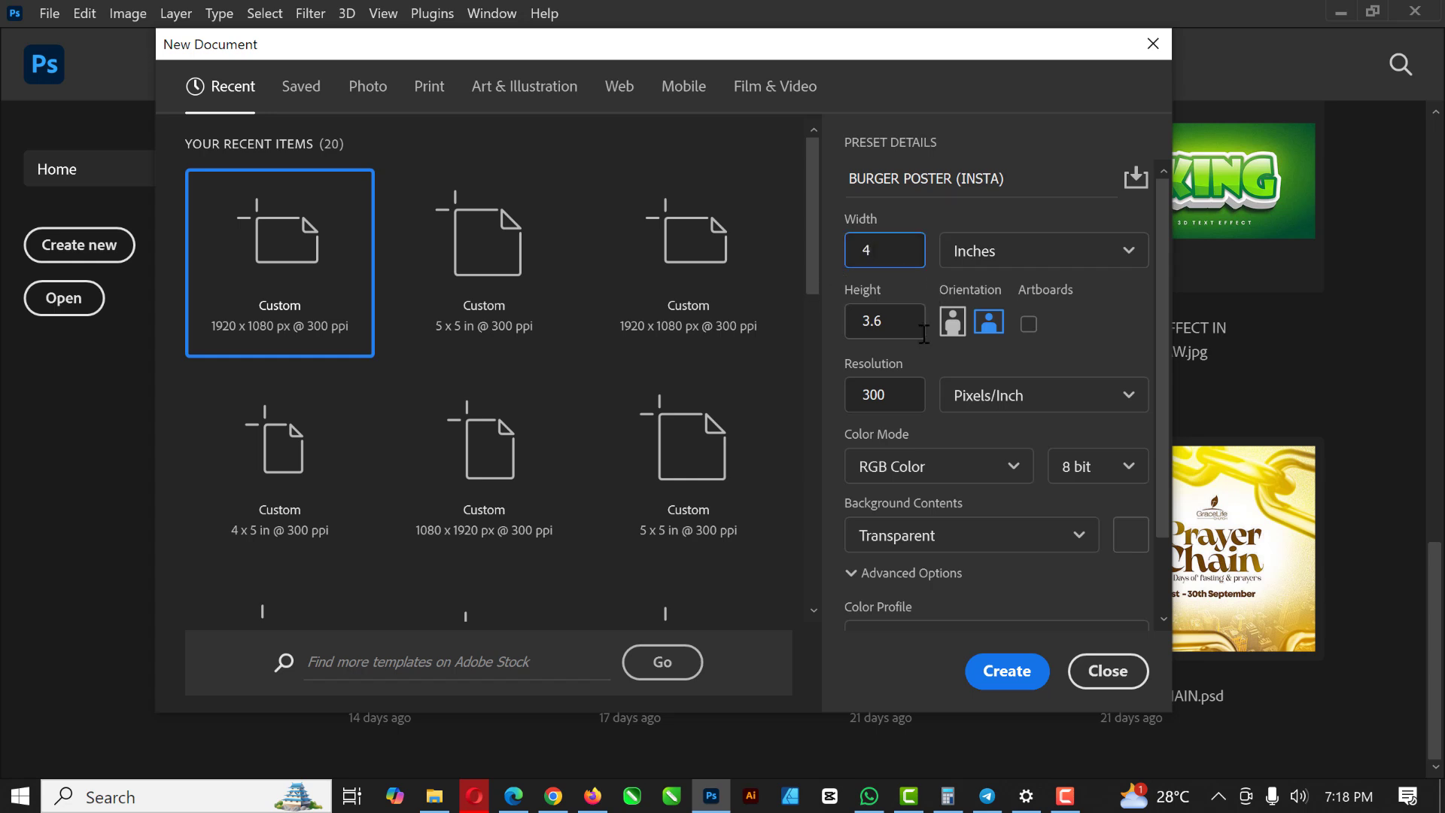
{"action": "key", "text": "Tab"}
{"action": "type", "text": "5"}
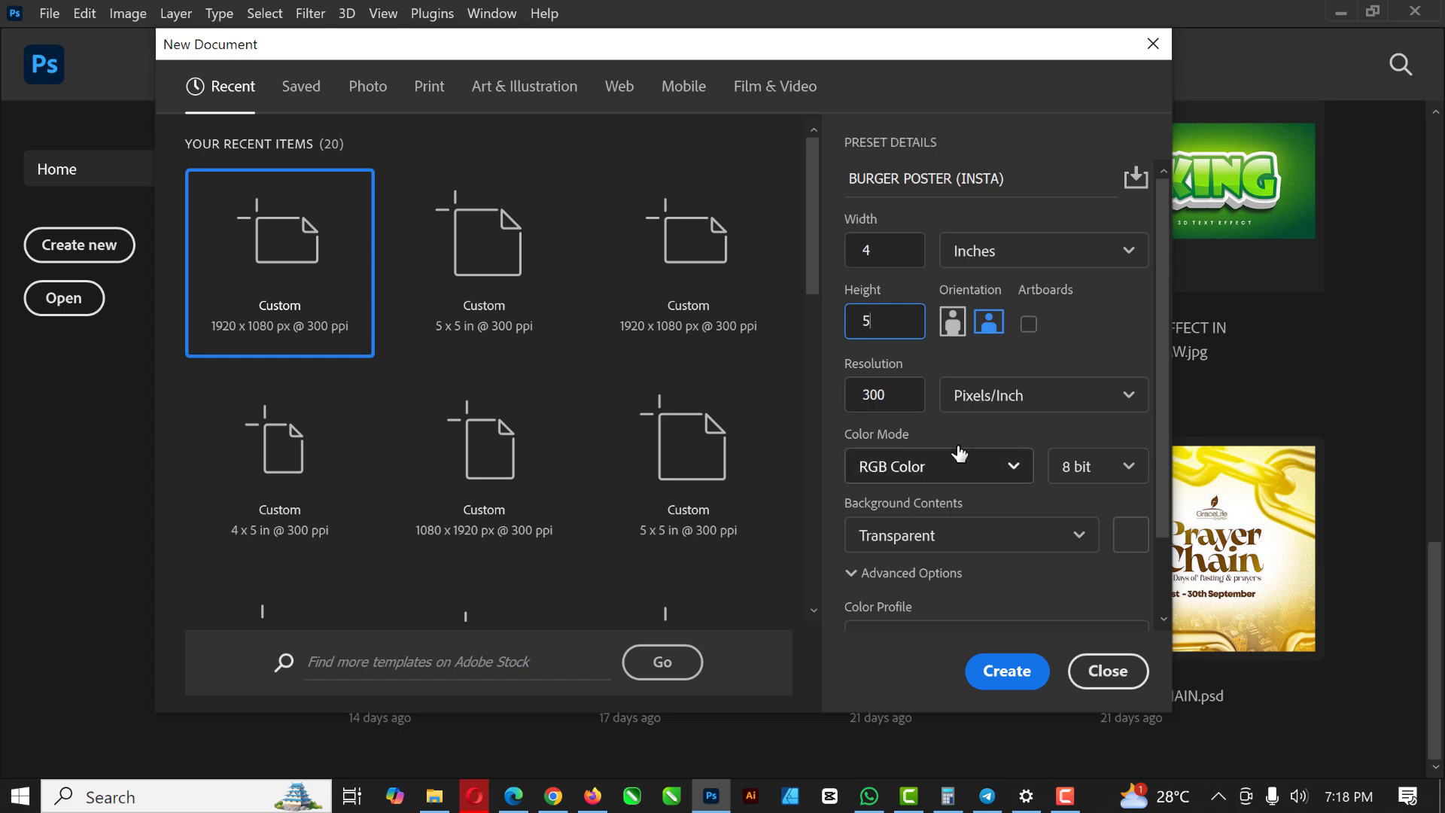
{"action": "scroll", "coordinate": [968, 444], "scroll_direction": "down", "scroll_amount": 2}
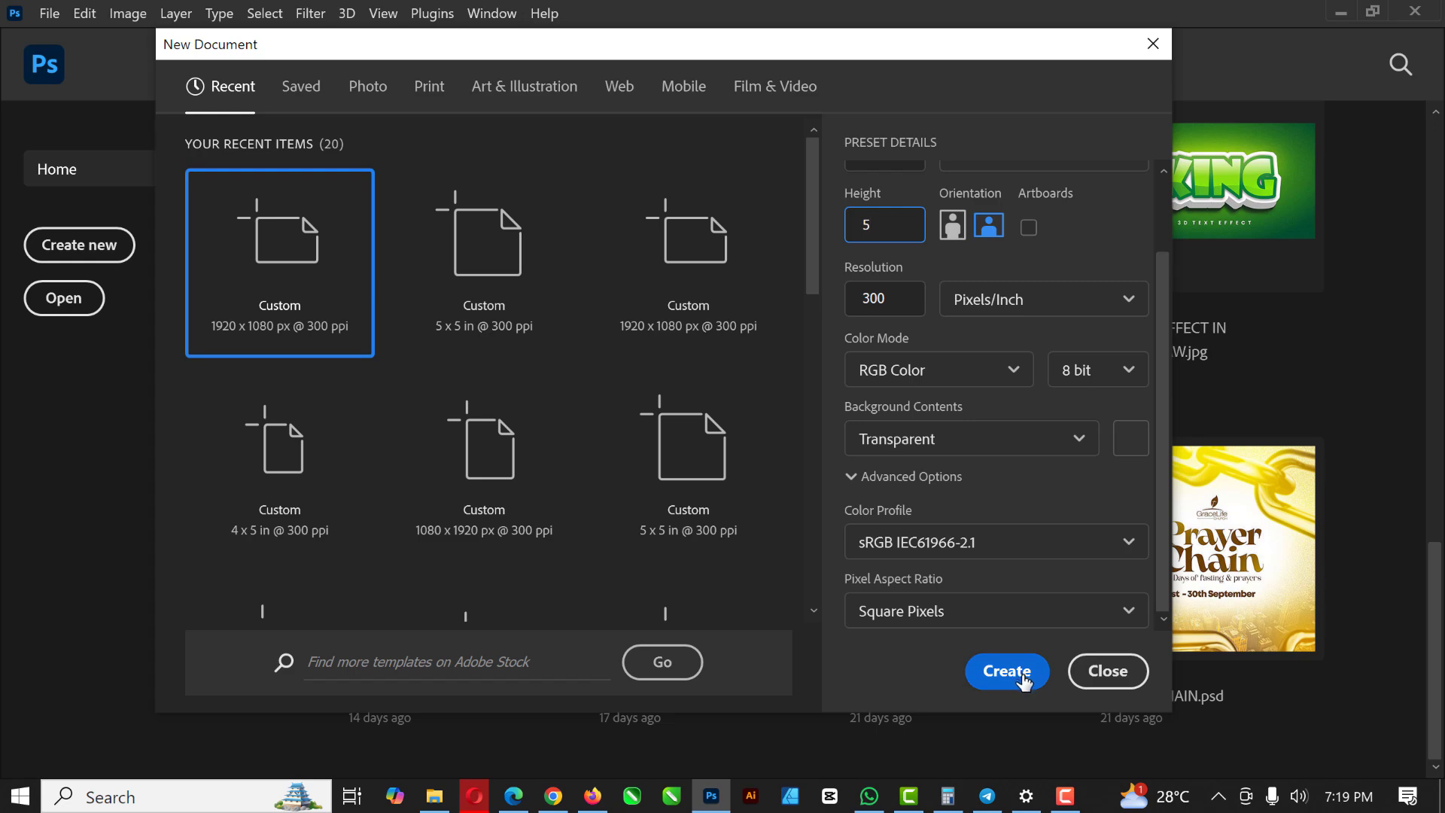
{"action": "left_click", "coordinate": [1006, 671]}
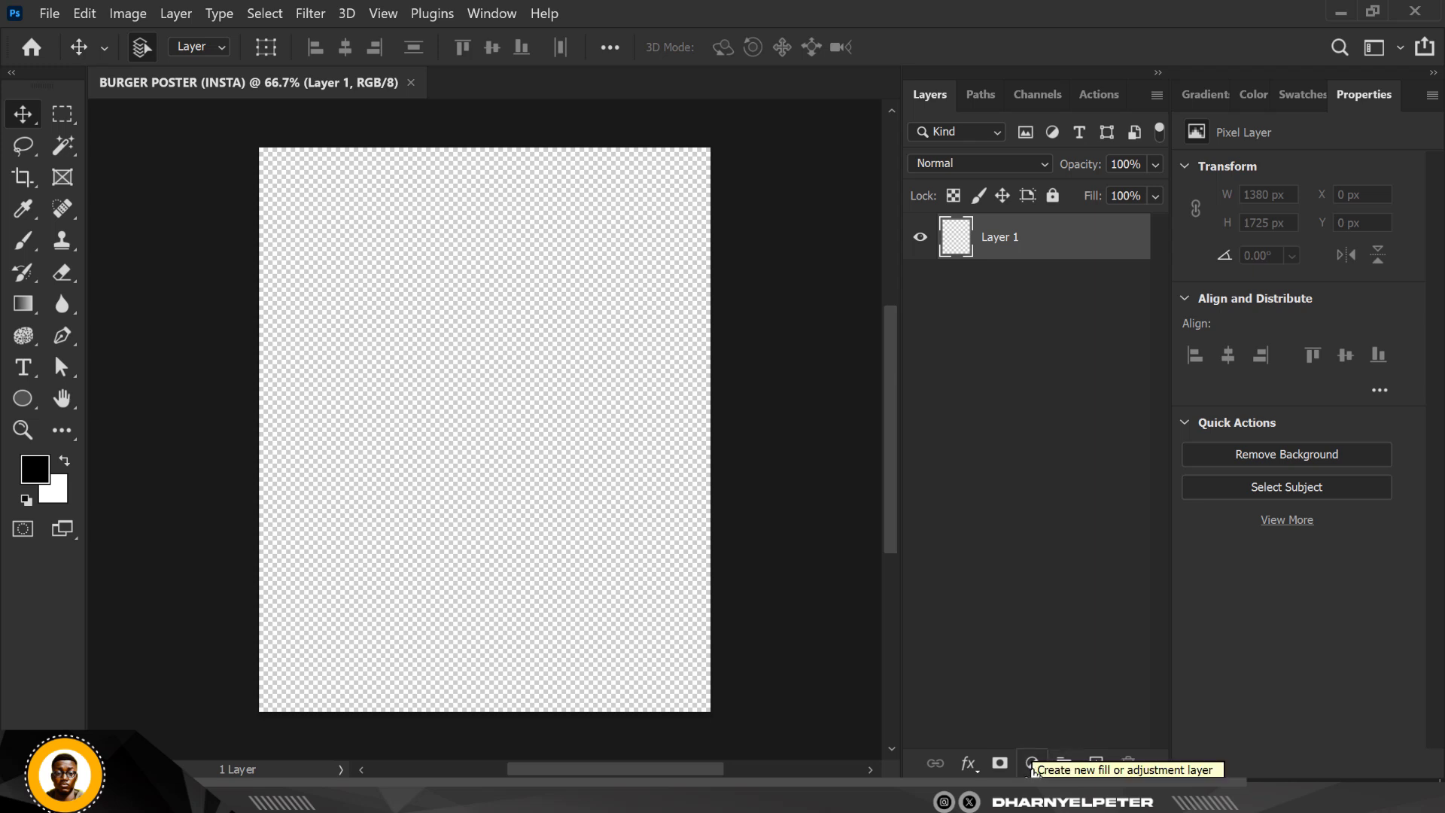
- Add a solid color fill layer in golden yellow, #cd9307, as the poster background
{"action": "left_click", "coordinate": [1032, 763]}
{"action": "left_click", "coordinate": [1080, 377]}
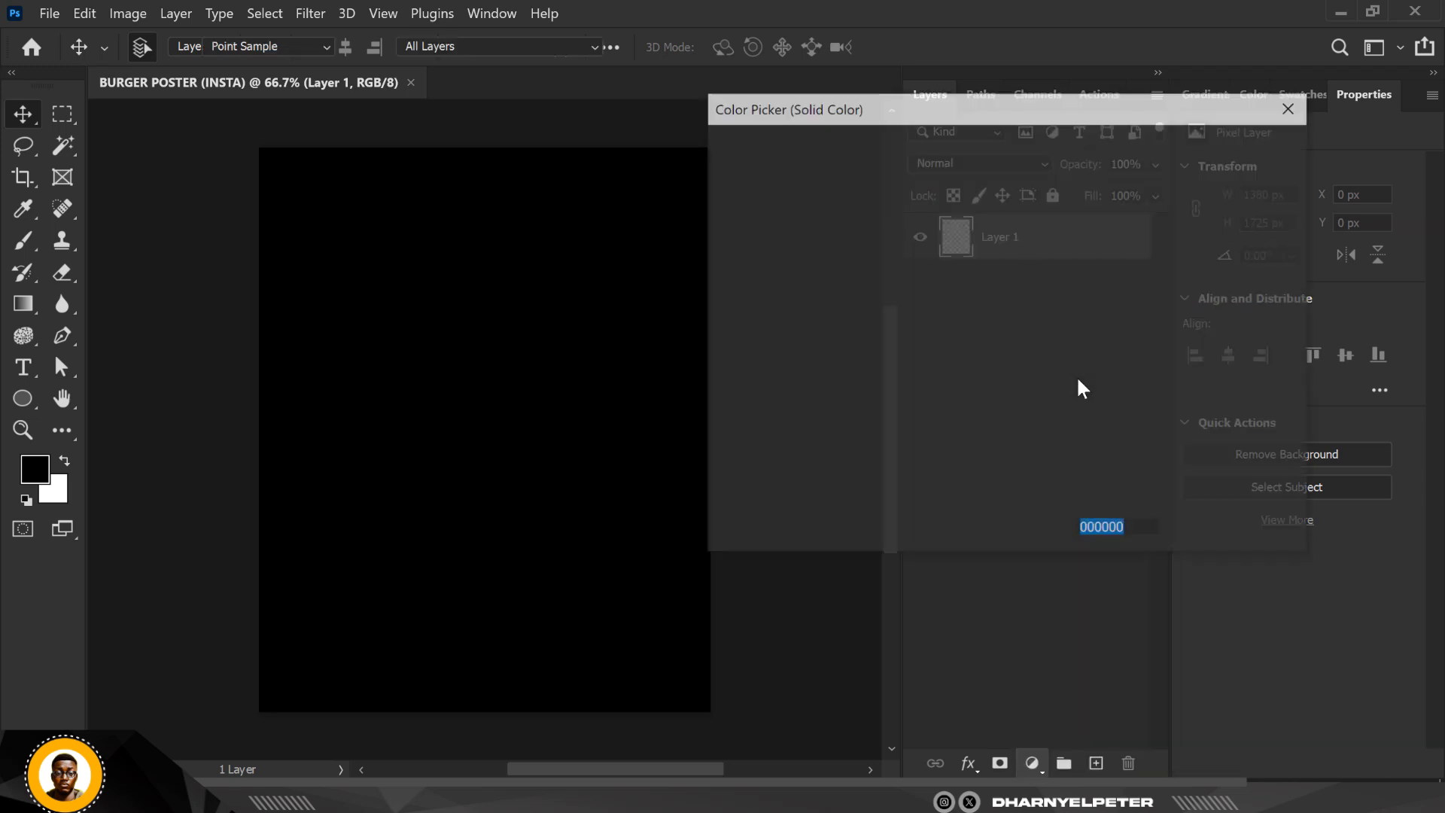
{"action": "left_click_drag", "start_coordinate": [1027, 421], "coordinate": [1031, 413]}
{"action": "left_click", "coordinate": [992, 230]}
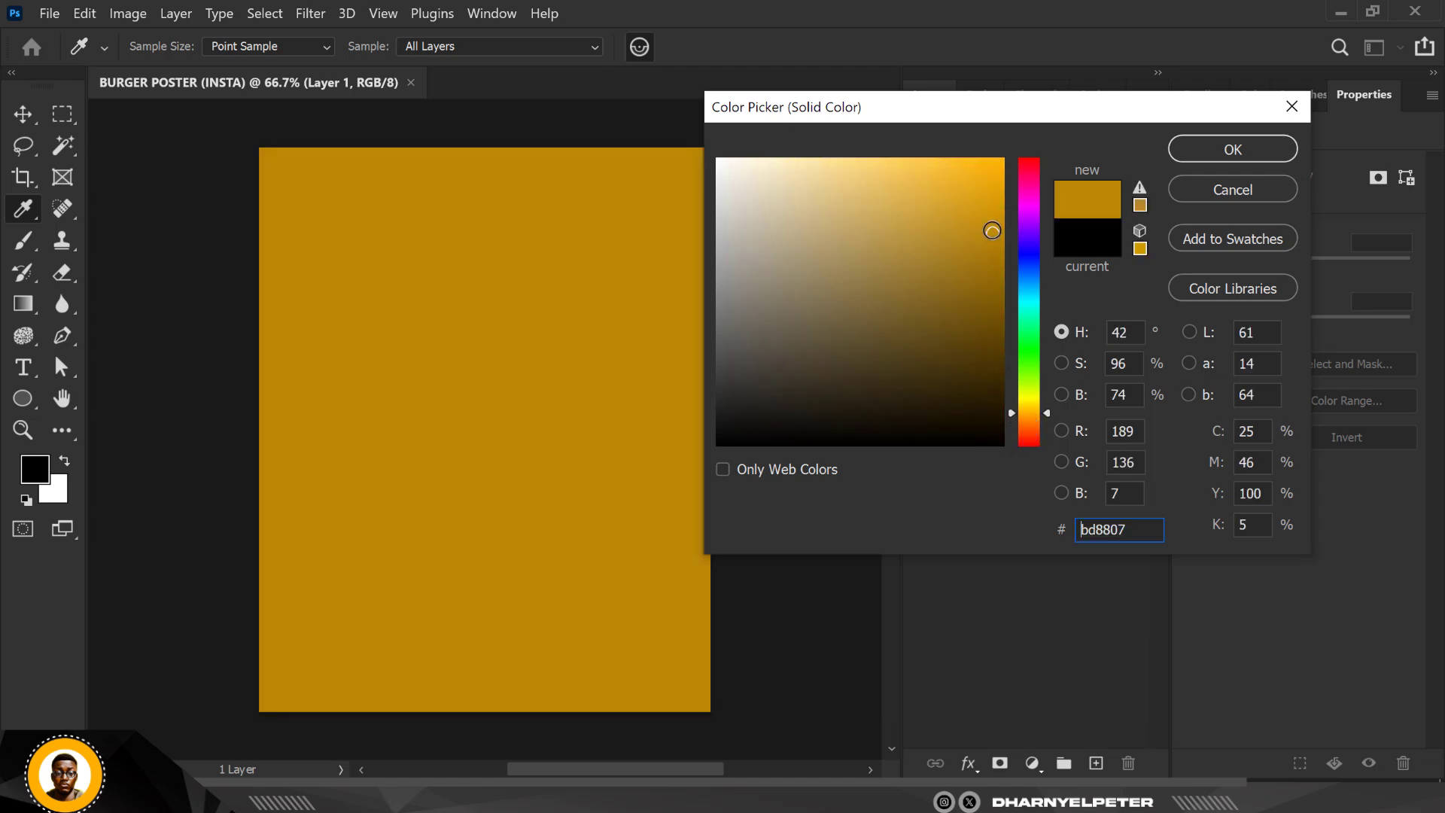
{"action": "left_click_drag", "start_coordinate": [991, 231], "coordinate": [994, 216]}
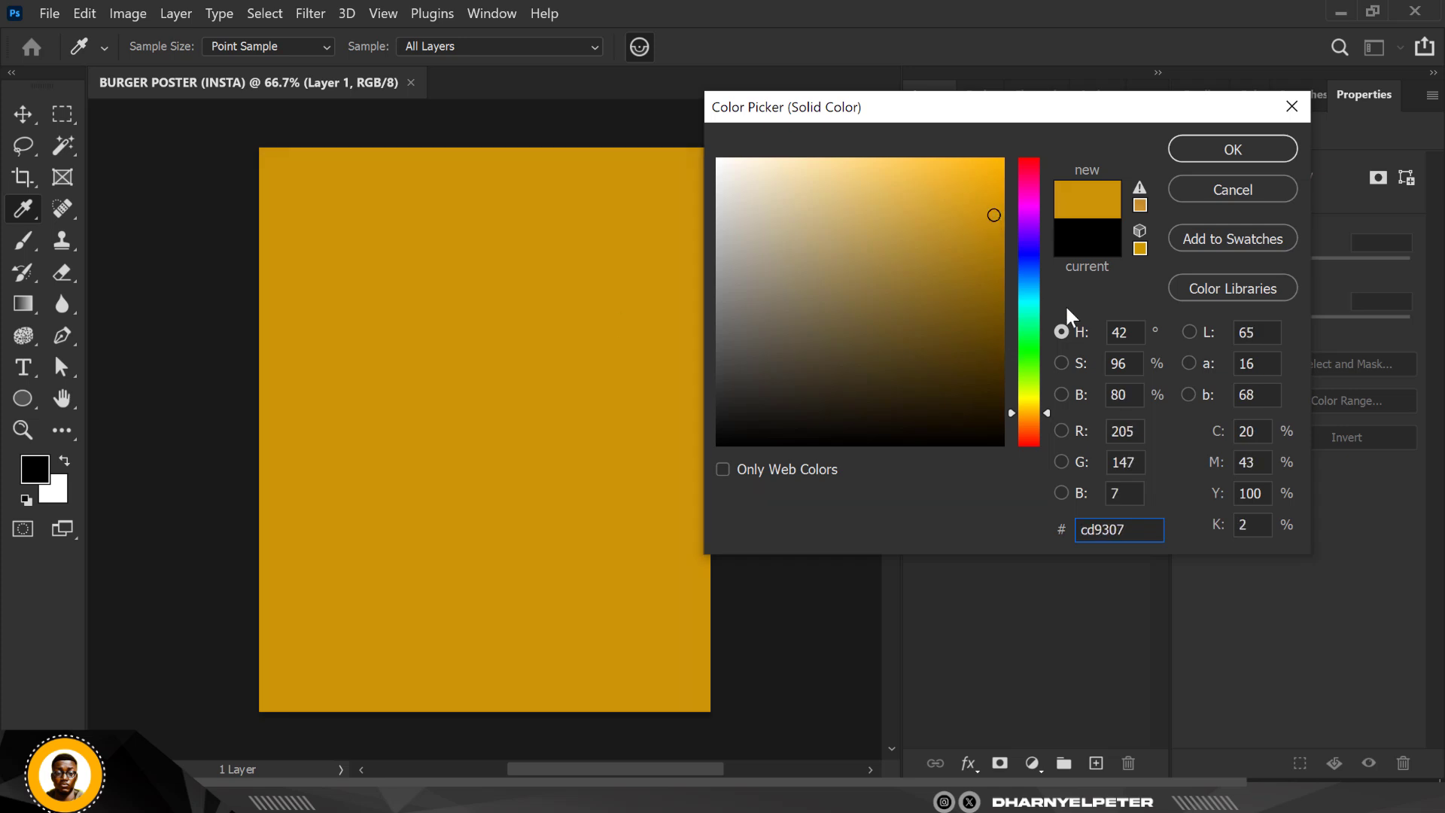
{"action": "left_click", "coordinate": [1223, 155]}
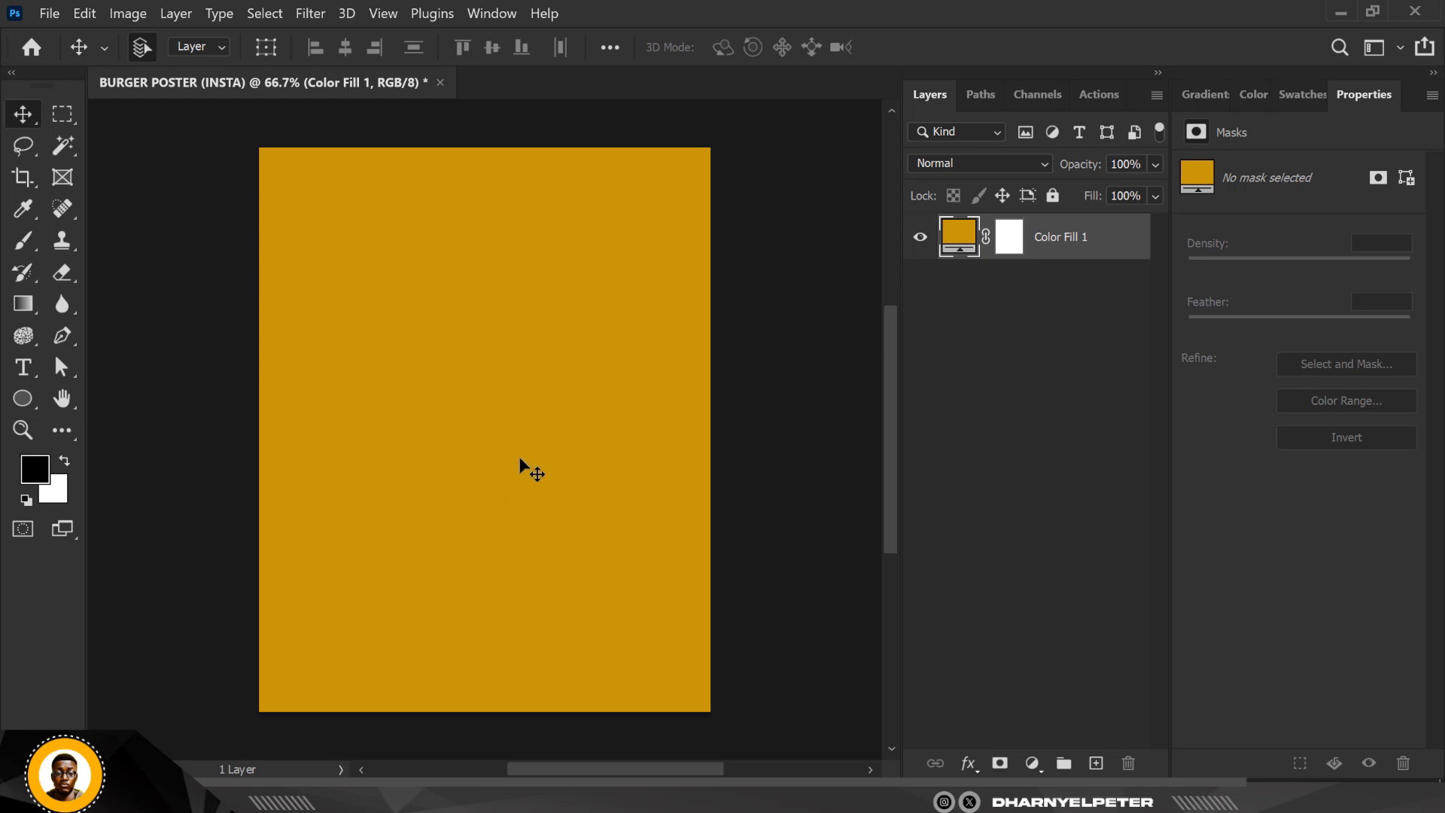
- Draw a narrow vertical rectangle about 98 px wide and 673 px high, hanging from the canvas's upper edge
{"action": "scroll", "coordinate": [519, 456], "scroll_direction": "up", "scroll_amount": 2}
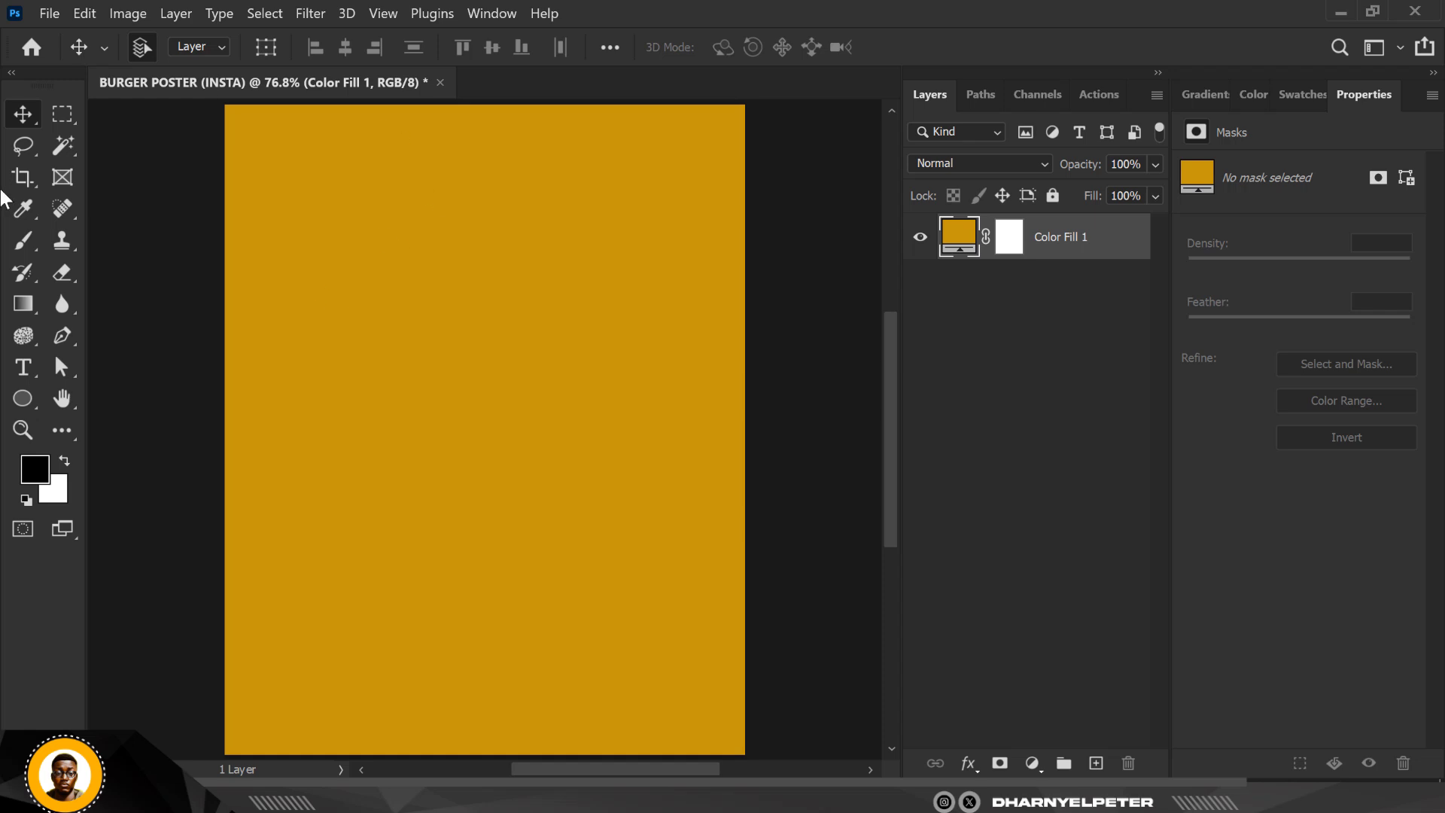
{"action": "left_click", "coordinate": [25, 394]}
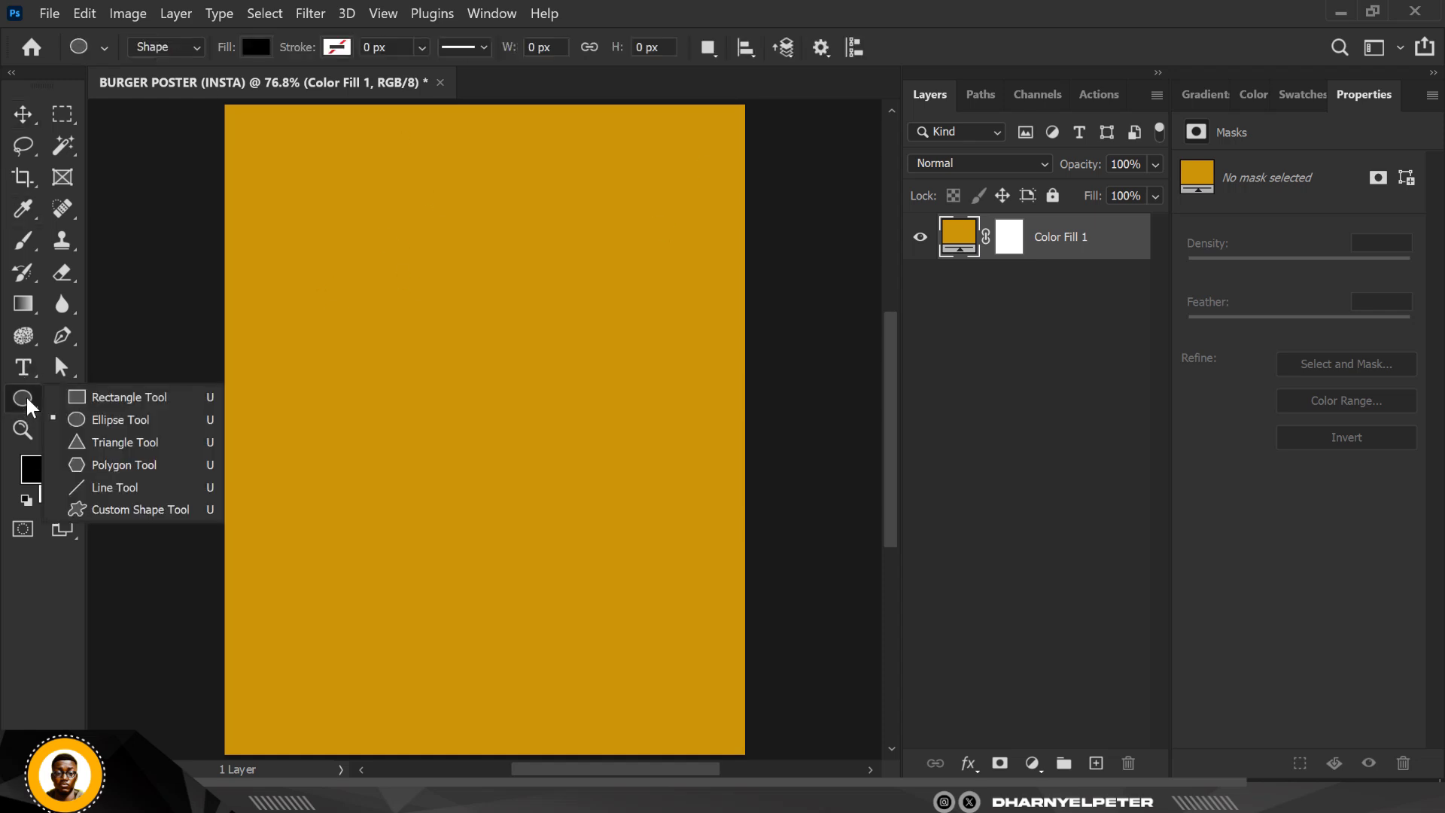
{"action": "left_click", "coordinate": [113, 394]}
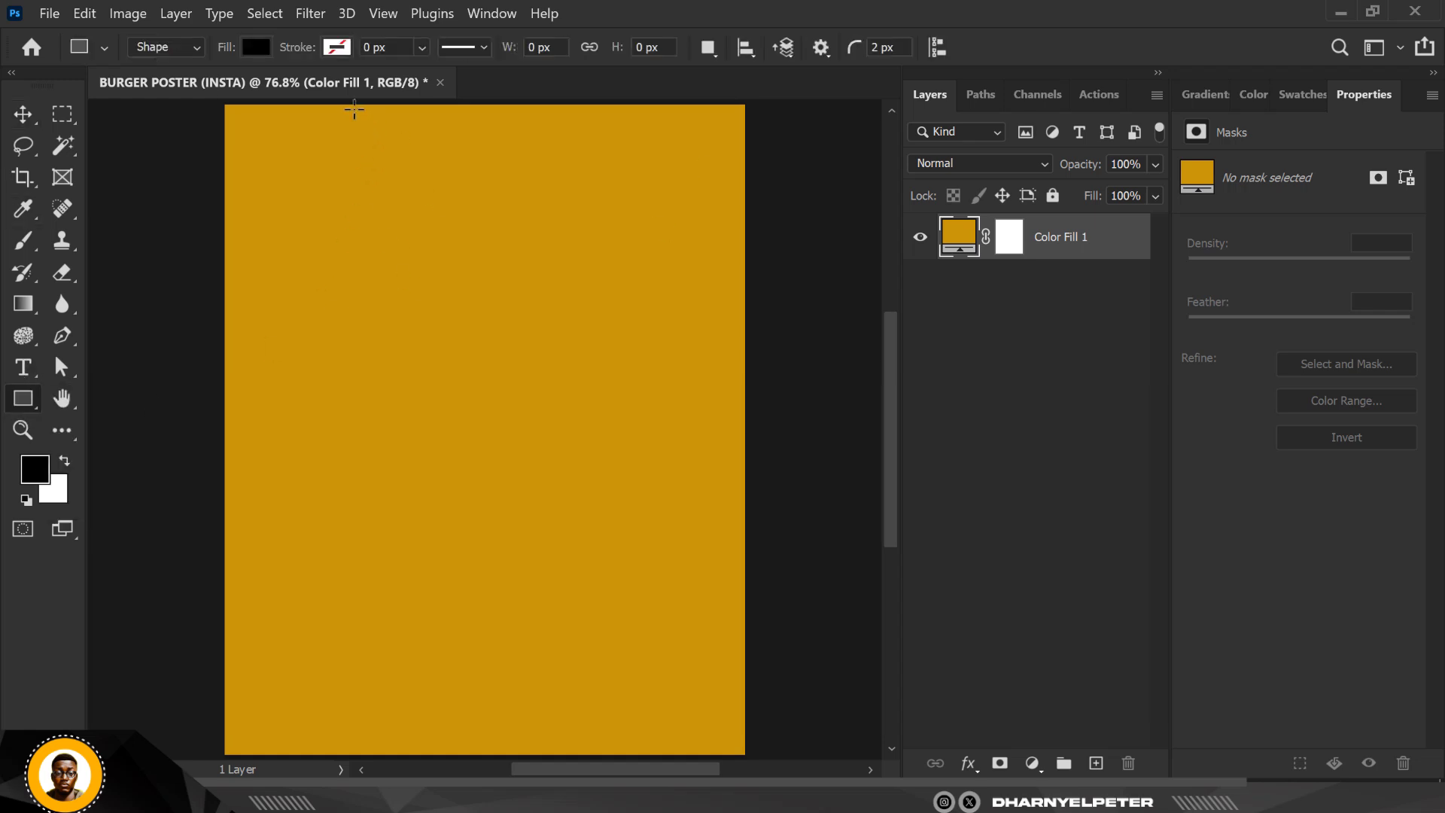
{"action": "left_click_drag", "start_coordinate": [350, 105], "coordinate": [391, 394]}
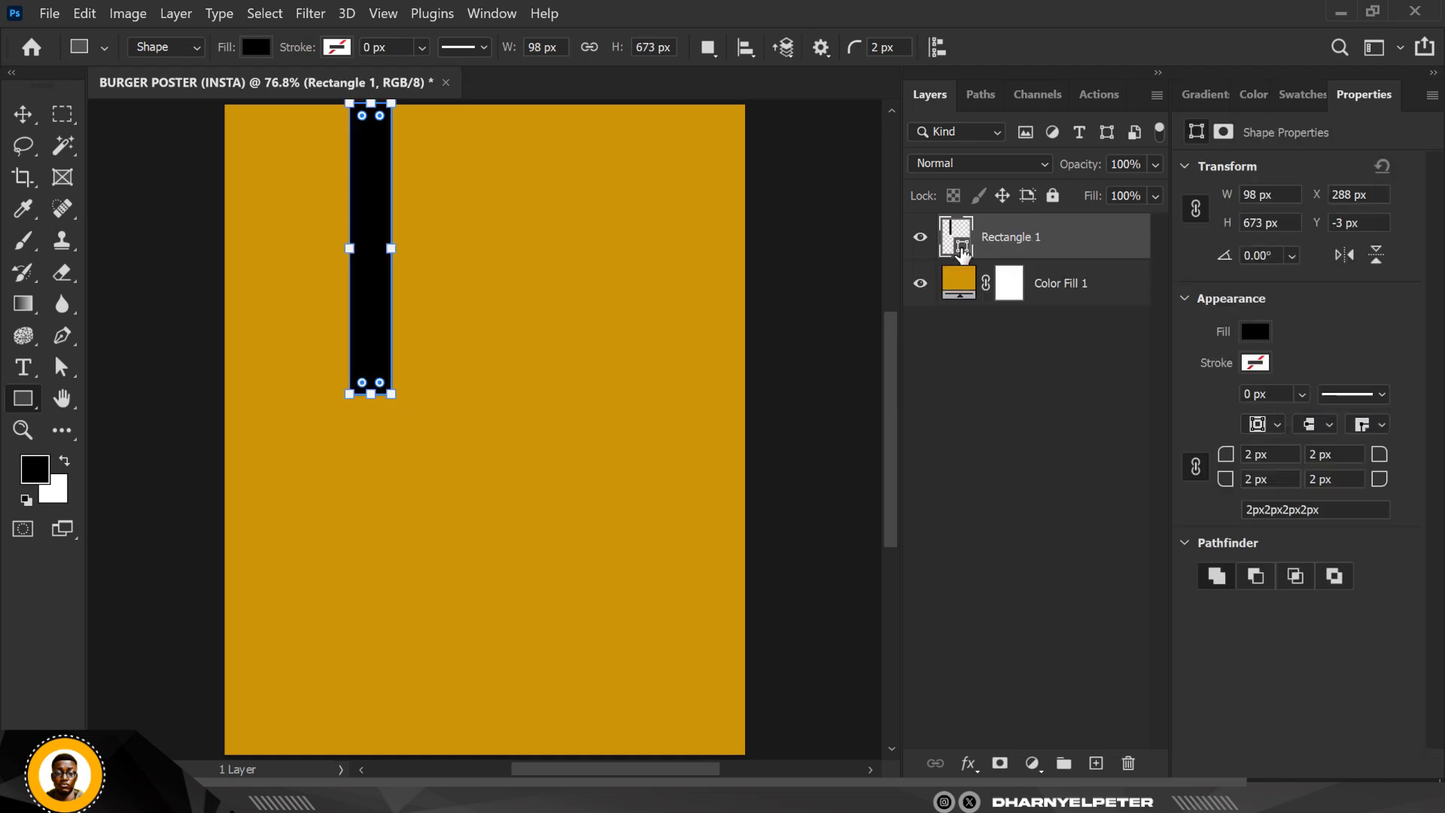
- Change the rectangle's fill color to white
{"action": "double_click", "coordinate": [962, 250]}
{"action": "left_click_drag", "start_coordinate": [961, 250], "coordinate": [705, 157]}
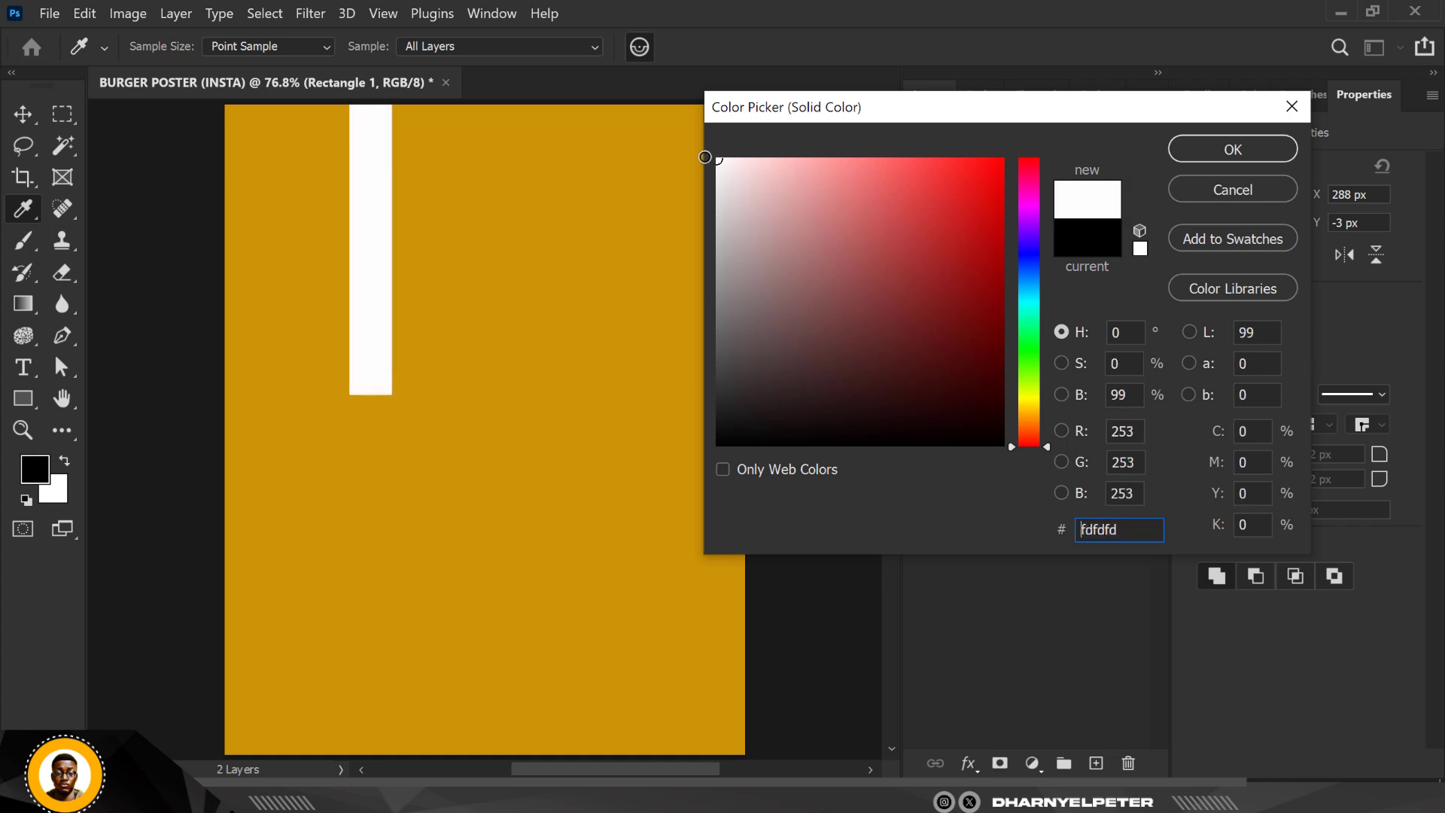
{"action": "left_click", "coordinate": [1262, 154]}
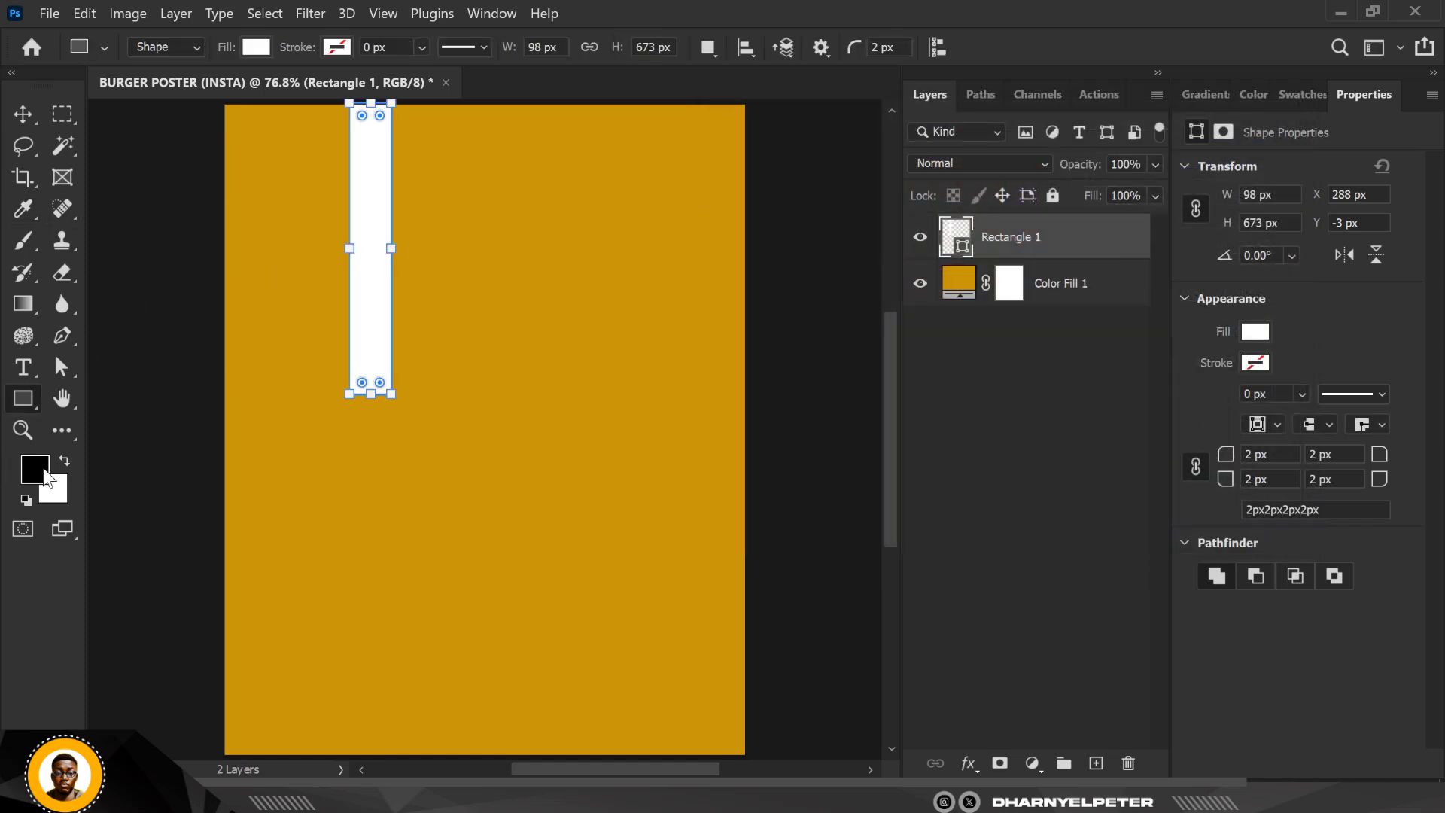
- Duplicate the white strip and place the copy beside it at X 404 px, leaving a narrow gap
{"action": "left_click", "coordinate": [22, 115]}
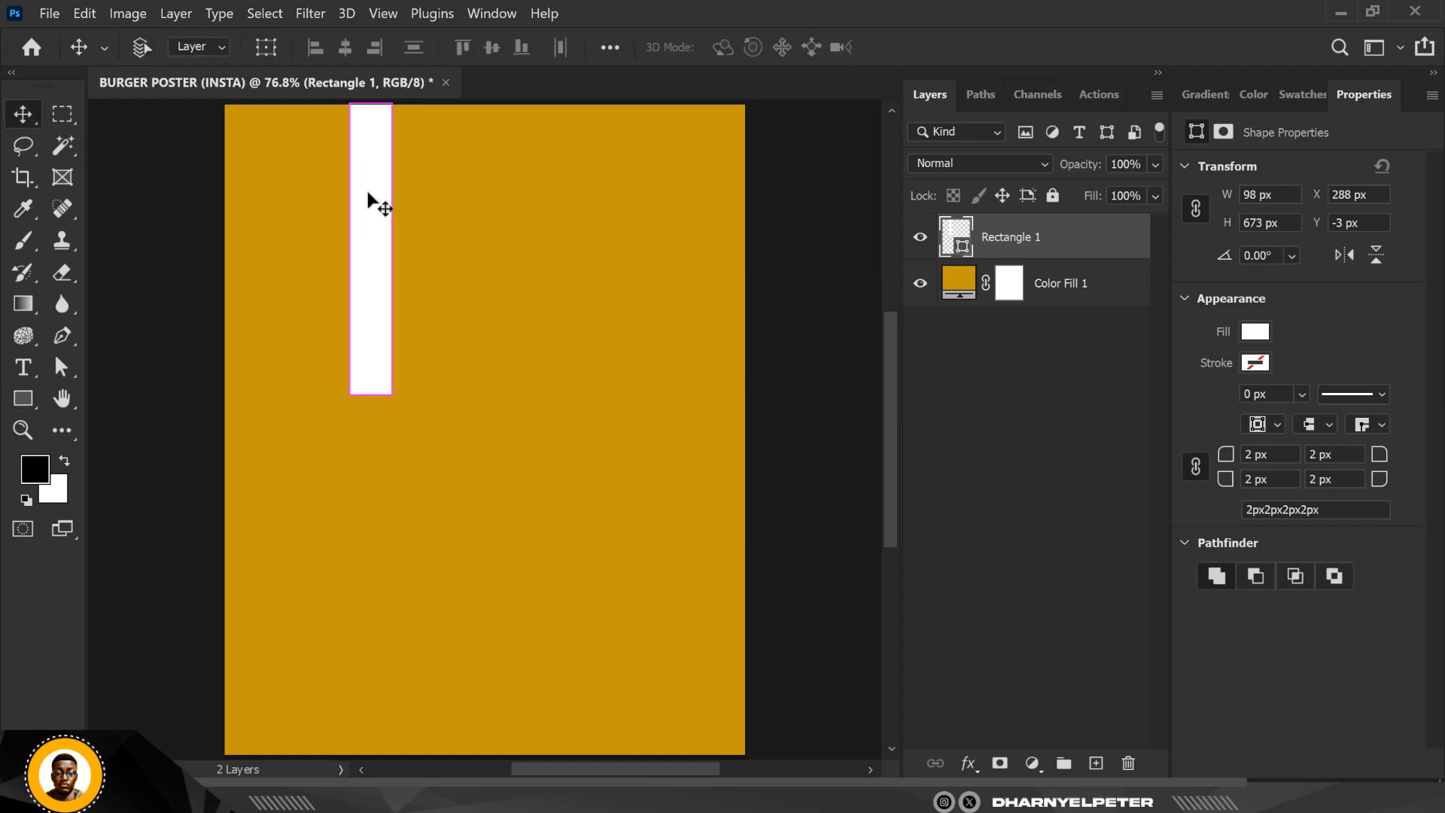
{"action": "key", "text": "ctrl+j"}
{"action": "scroll", "coordinate": [362, 201], "scroll_direction": "up", "scroll_amount": 3}
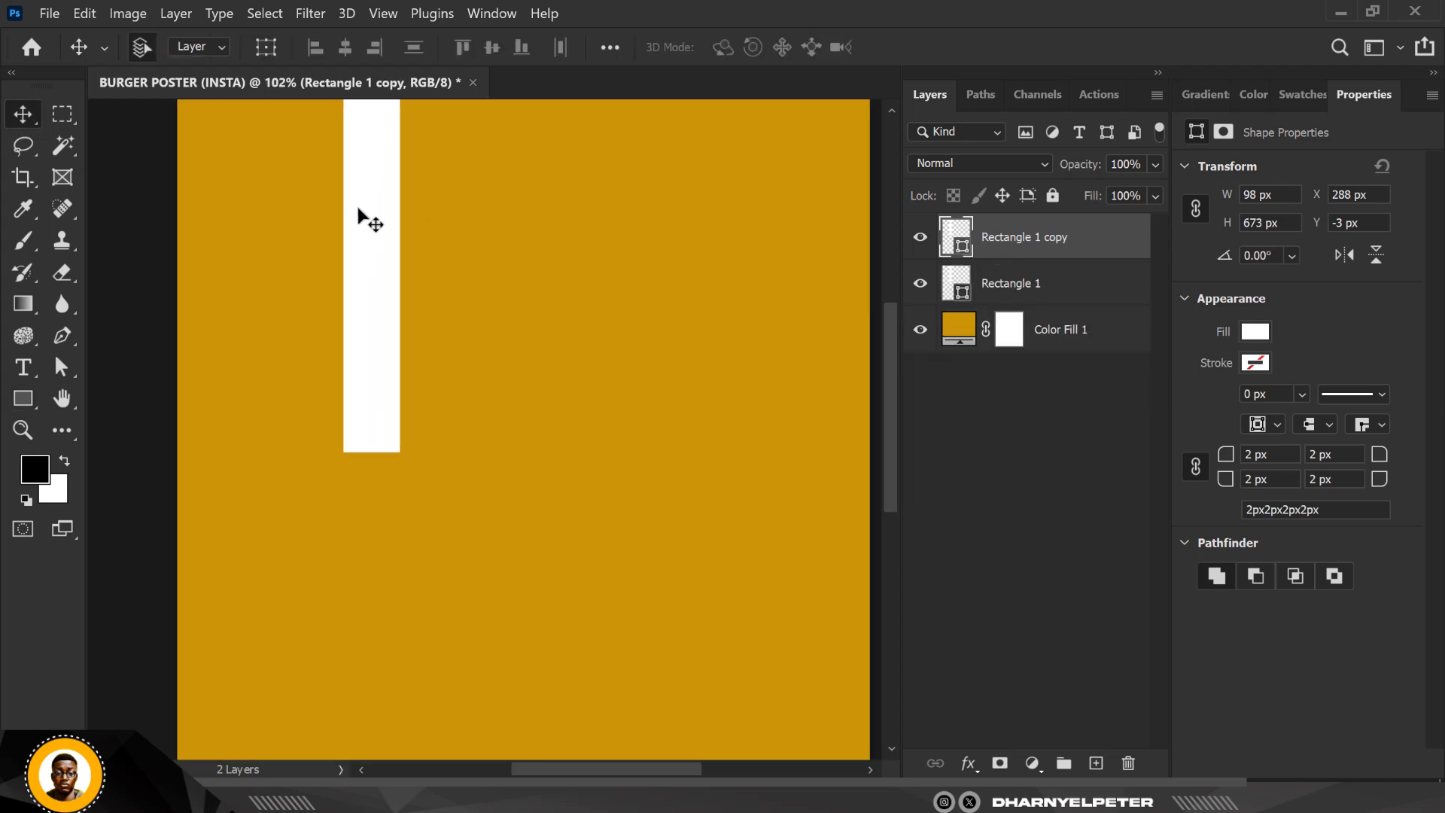
{"action": "scroll", "coordinate": [365, 219], "scroll_direction": "down", "scroll_amount": 4}
{"action": "scroll", "coordinate": [404, 122], "scroll_direction": "up", "scroll_amount": 3}
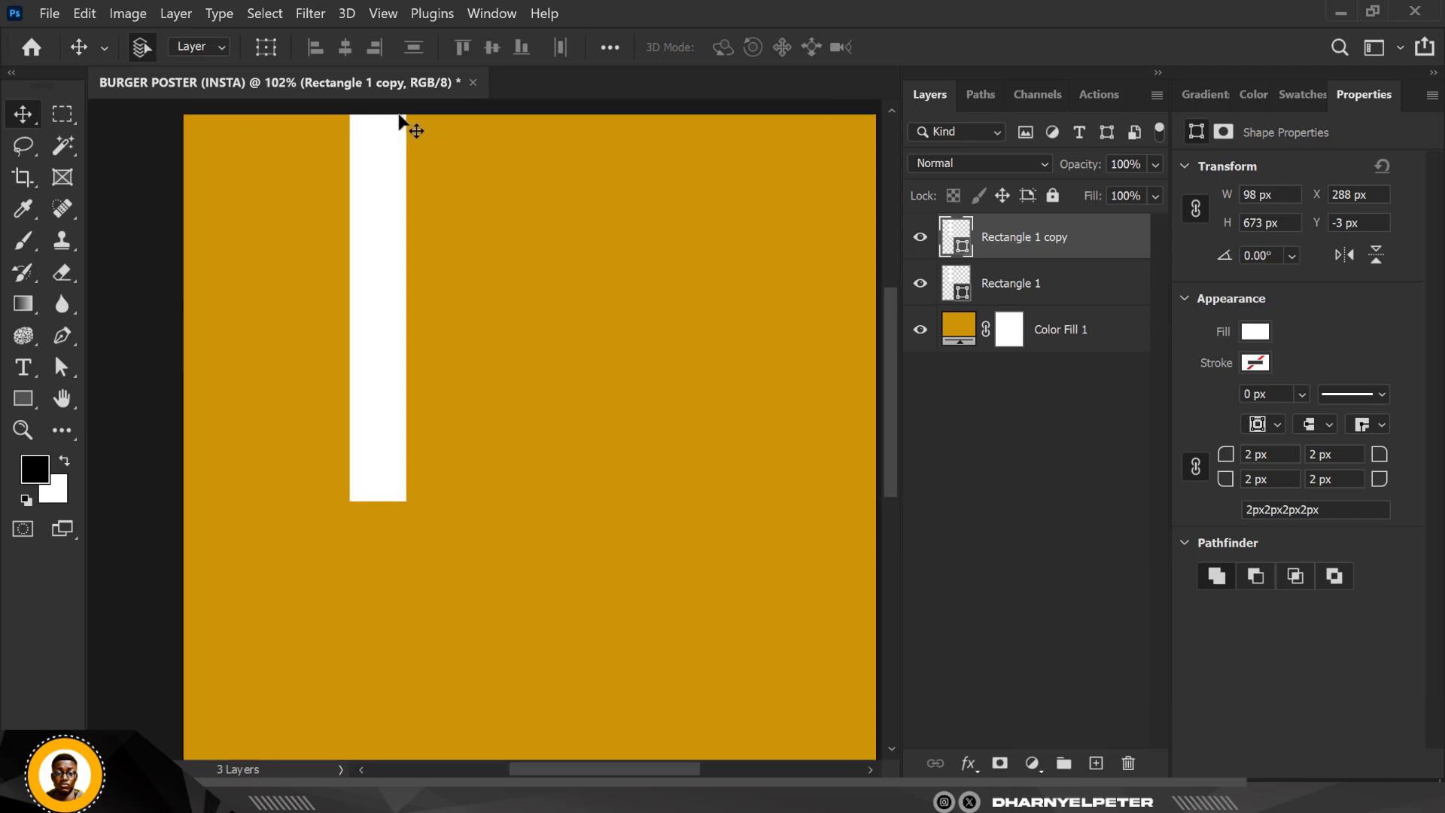
{"action": "left_click_drag", "start_coordinate": [391, 235], "coordinate": [440, 236]}
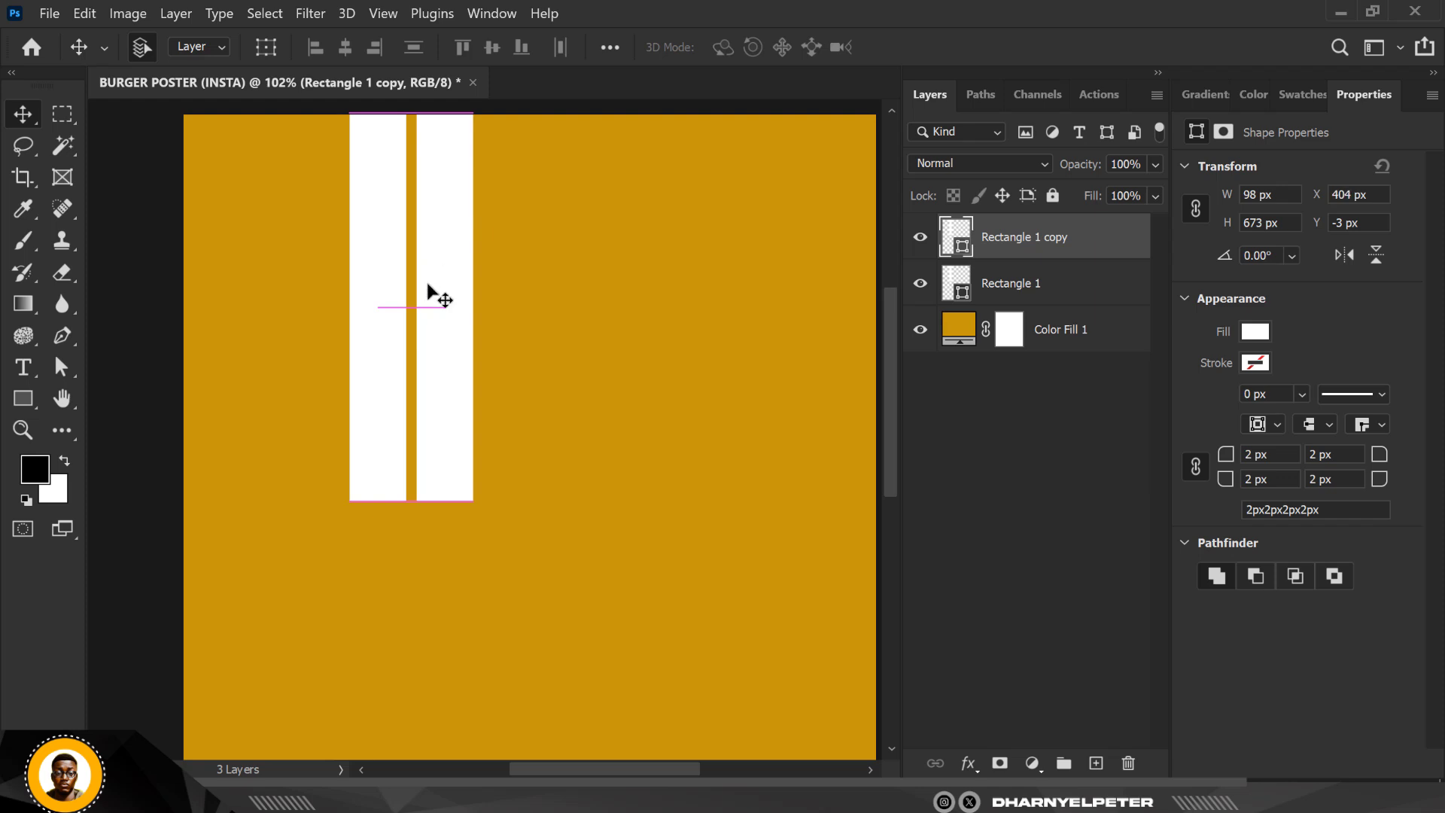
- Duplicate the strip twice more and place the copies alongside to make a row of four evenly spaced strips
{"action": "key", "text": "ctrl+j"}
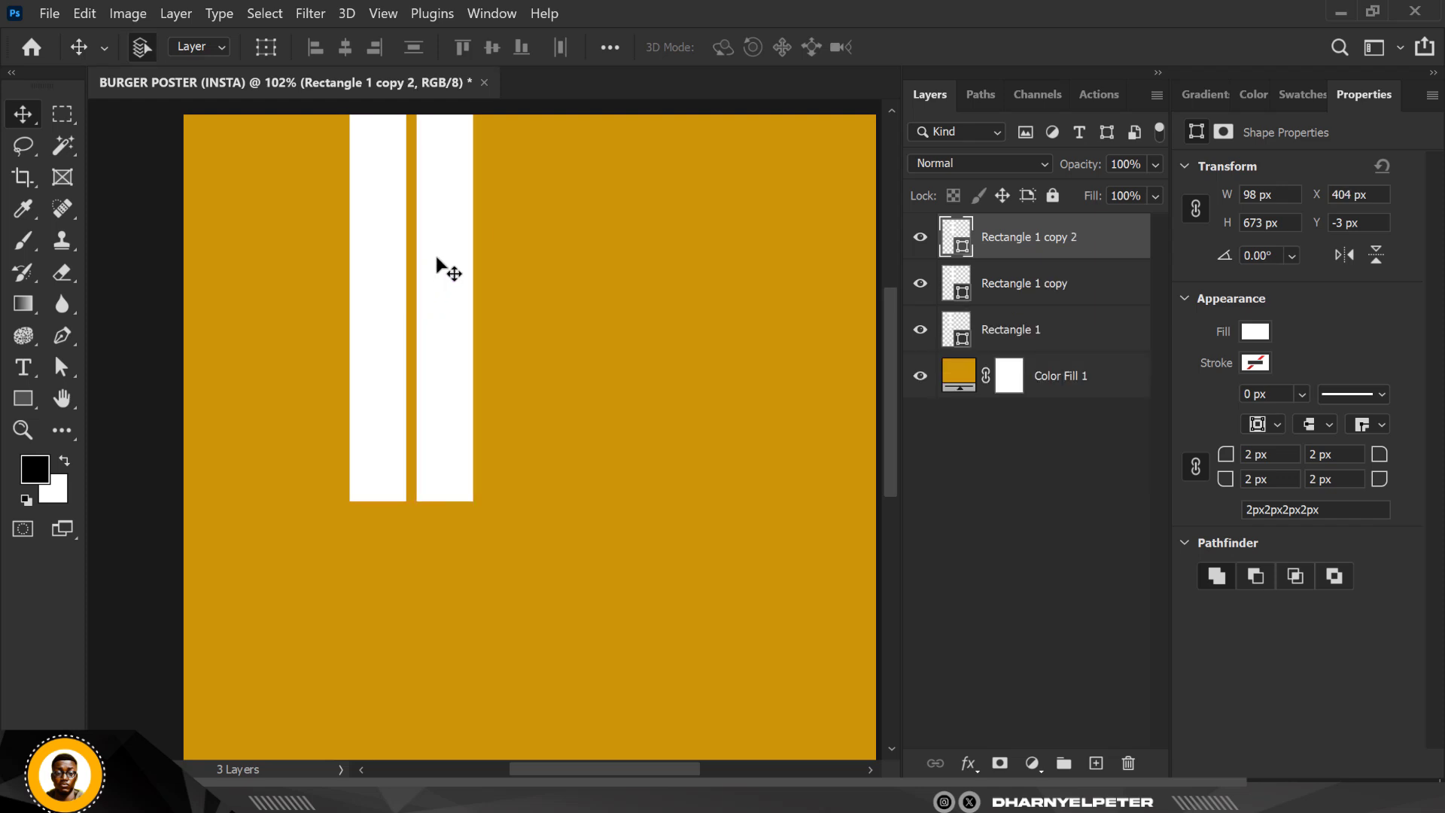
{"action": "left_click_drag", "start_coordinate": [437, 258], "coordinate": [599, 280]}
{"action": "key", "text": "ctrl+j"}
{"action": "left_click_drag", "start_coordinate": [528, 340], "coordinate": [586, 317]}
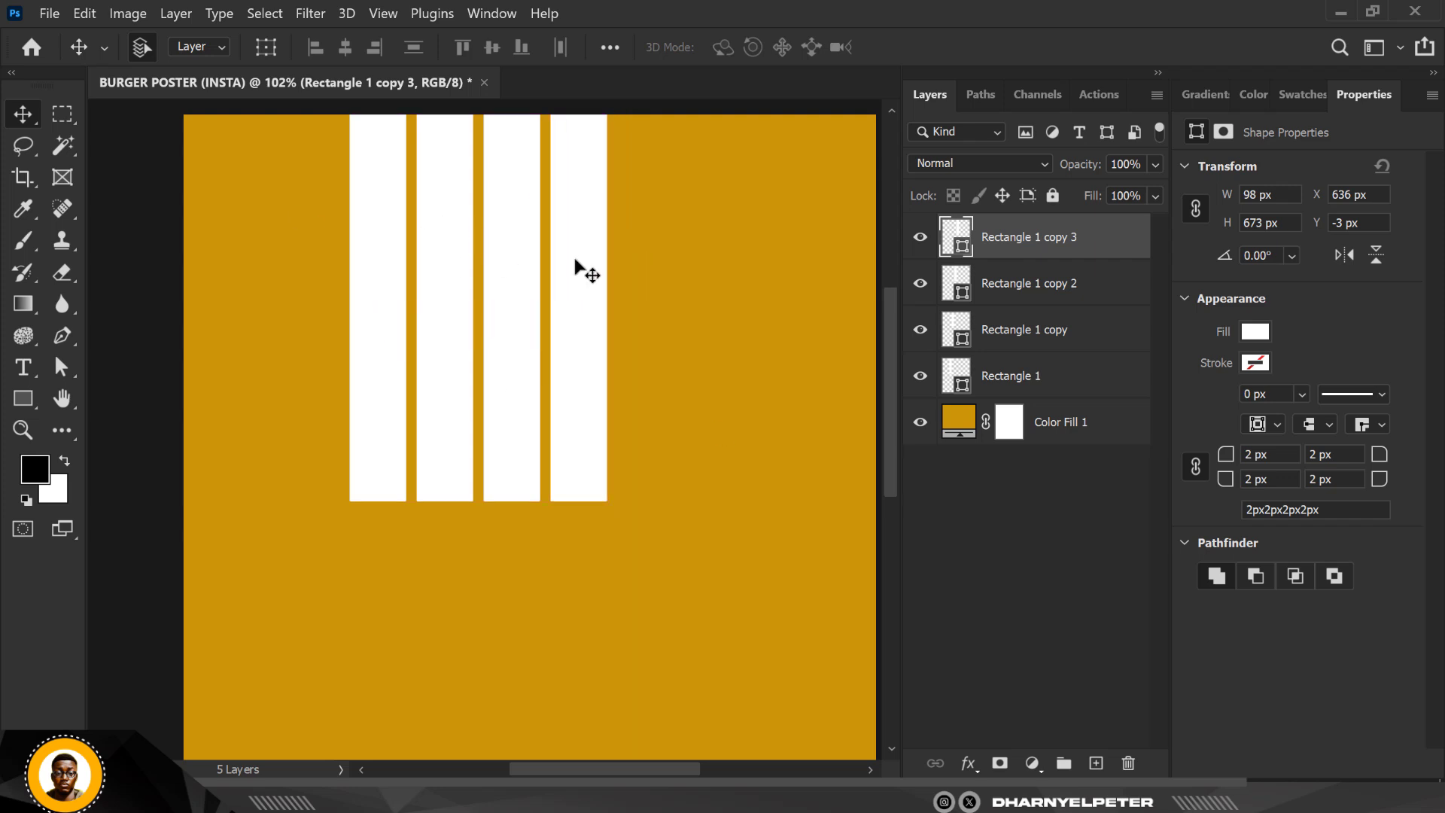
- Select all four strip layers and narrow them together to about 82.74% width with Free Transform
{"action": "left_click", "coordinate": [1059, 384]}
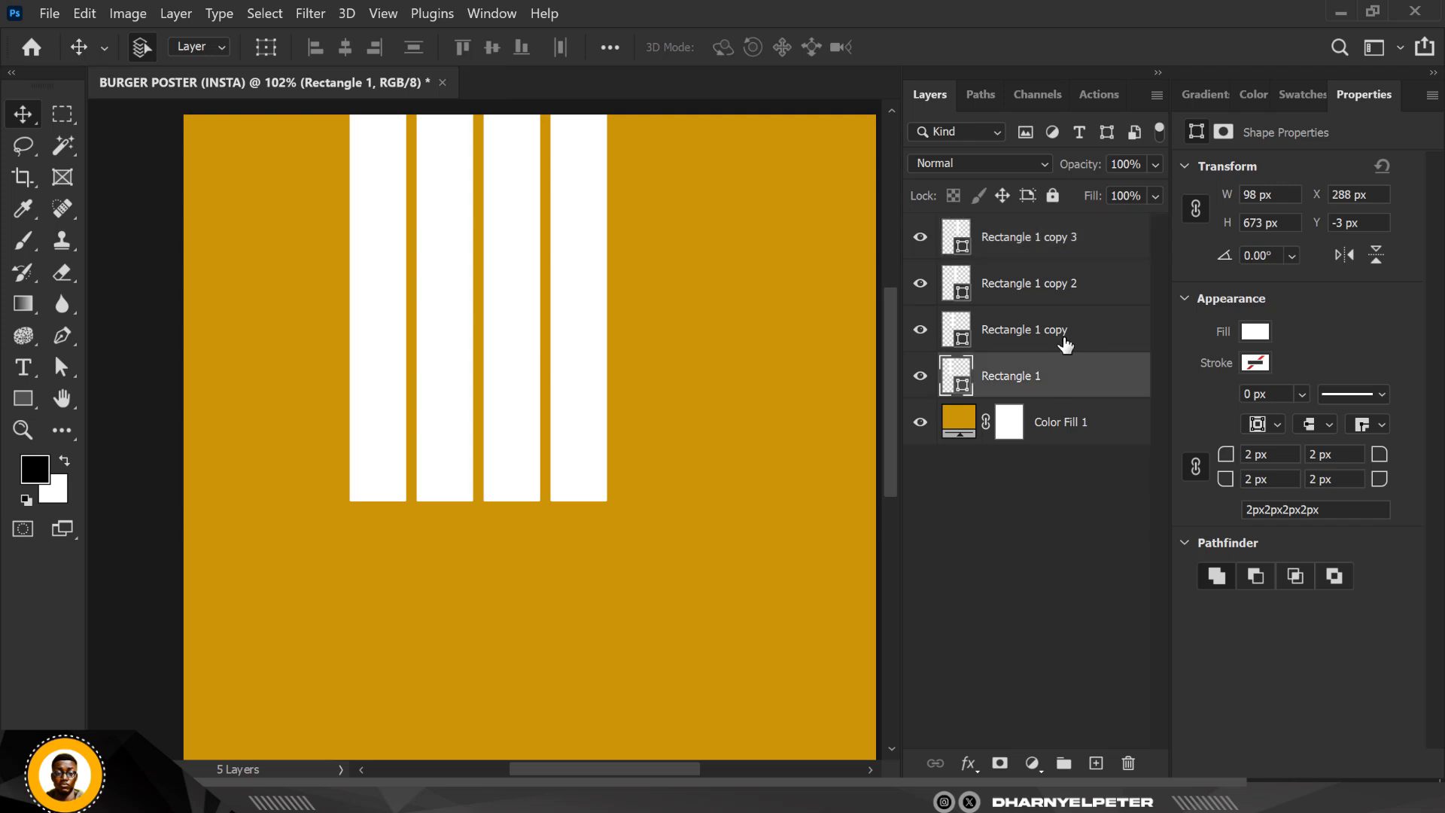
{"action": "left_click", "coordinate": [1059, 258], "text": "shift"}
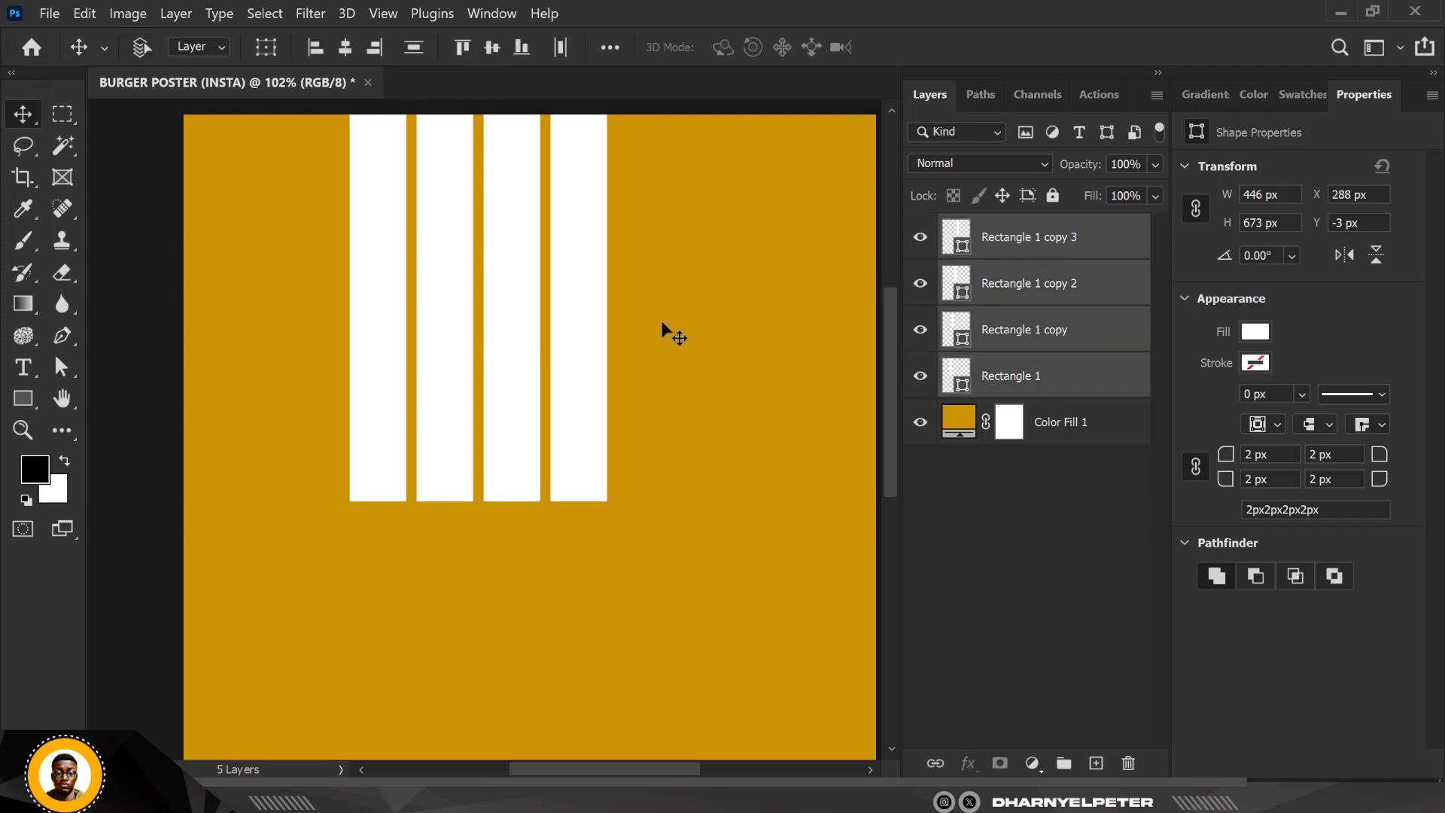
{"action": "key", "text": "ctrl+t"}
{"action": "mouse_move", "coordinate": [607, 310]}
{"action": "left_mouse_down"}
{"action": "mouse_move", "coordinate": [563, 309]}
{"action": "mouse_move", "coordinate": [579, 335]}
{"action": "mouse_move", "coordinate": [594, 331]}
{"action": "left_mouse_up"}
{"action": "key", "text": "ctrl+z"}
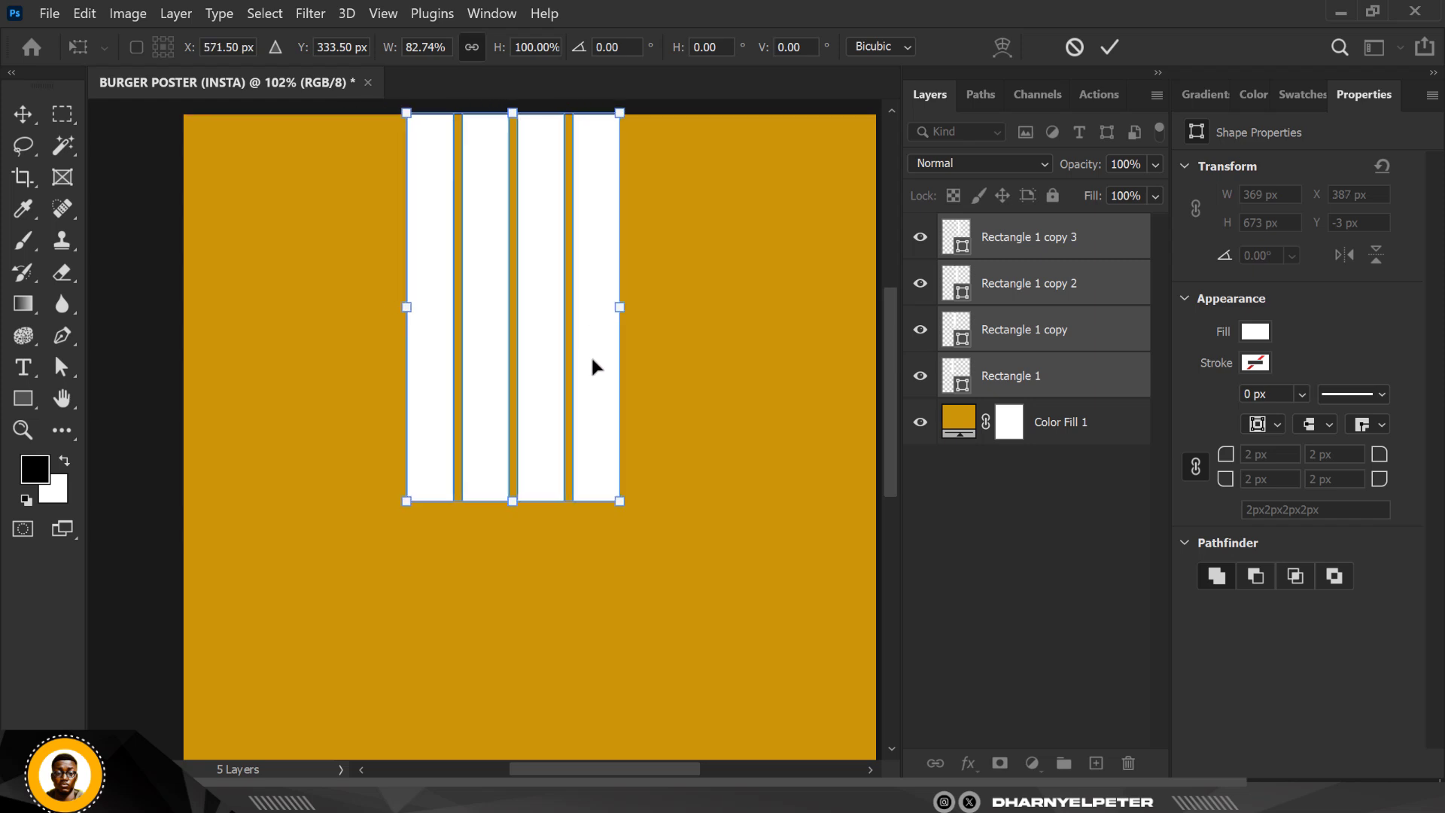
- Stretch the four strips downward to about 902 px high and apply the transformation
{"action": "scroll", "coordinate": [516, 354], "scroll_direction": "down", "scroll_amount": 3}
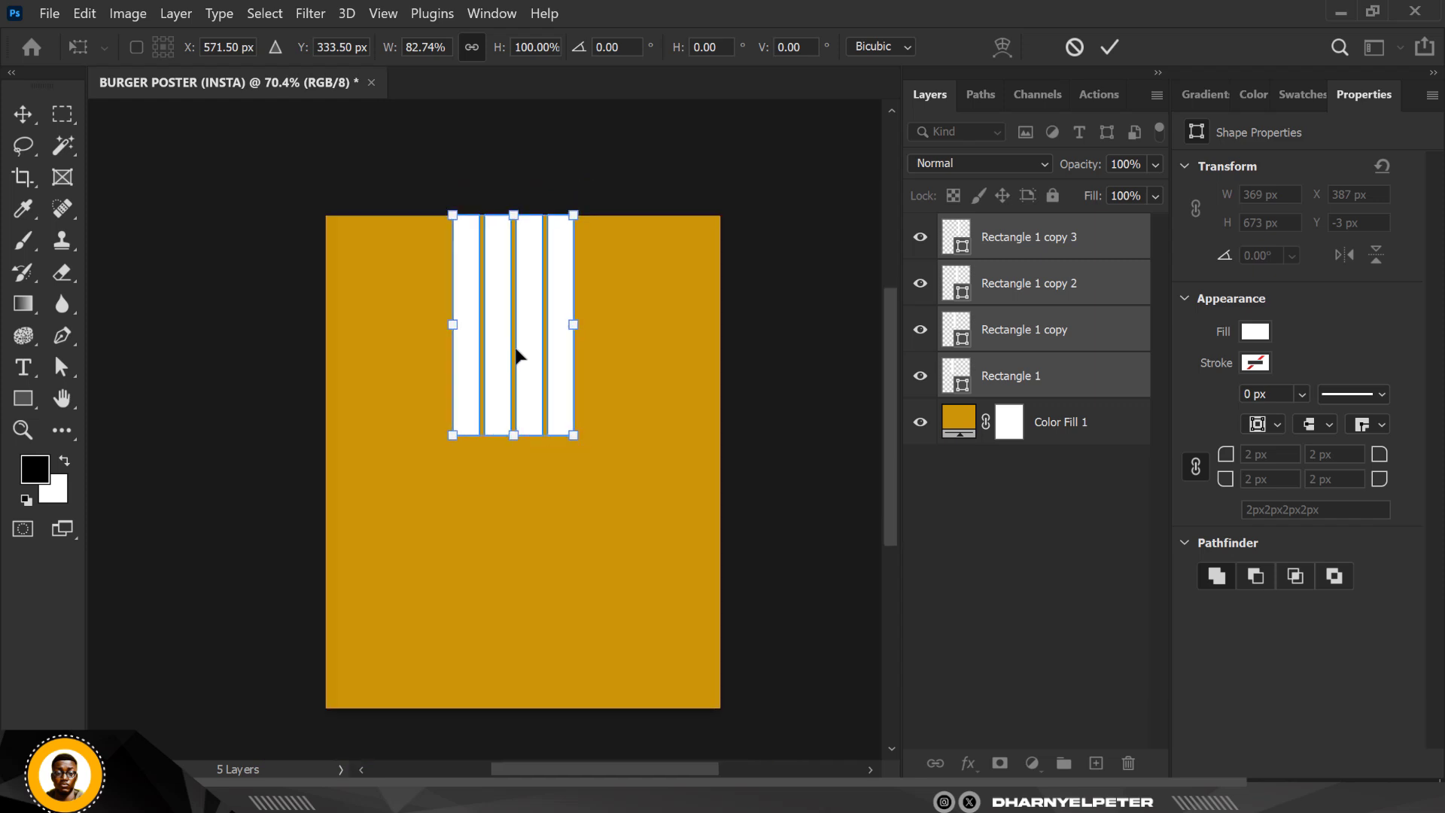
{"action": "scroll", "coordinate": [516, 353], "scroll_direction": "down", "scroll_amount": 2}
{"action": "left_click_drag", "start_coordinate": [512, 426], "coordinate": [531, 497]}
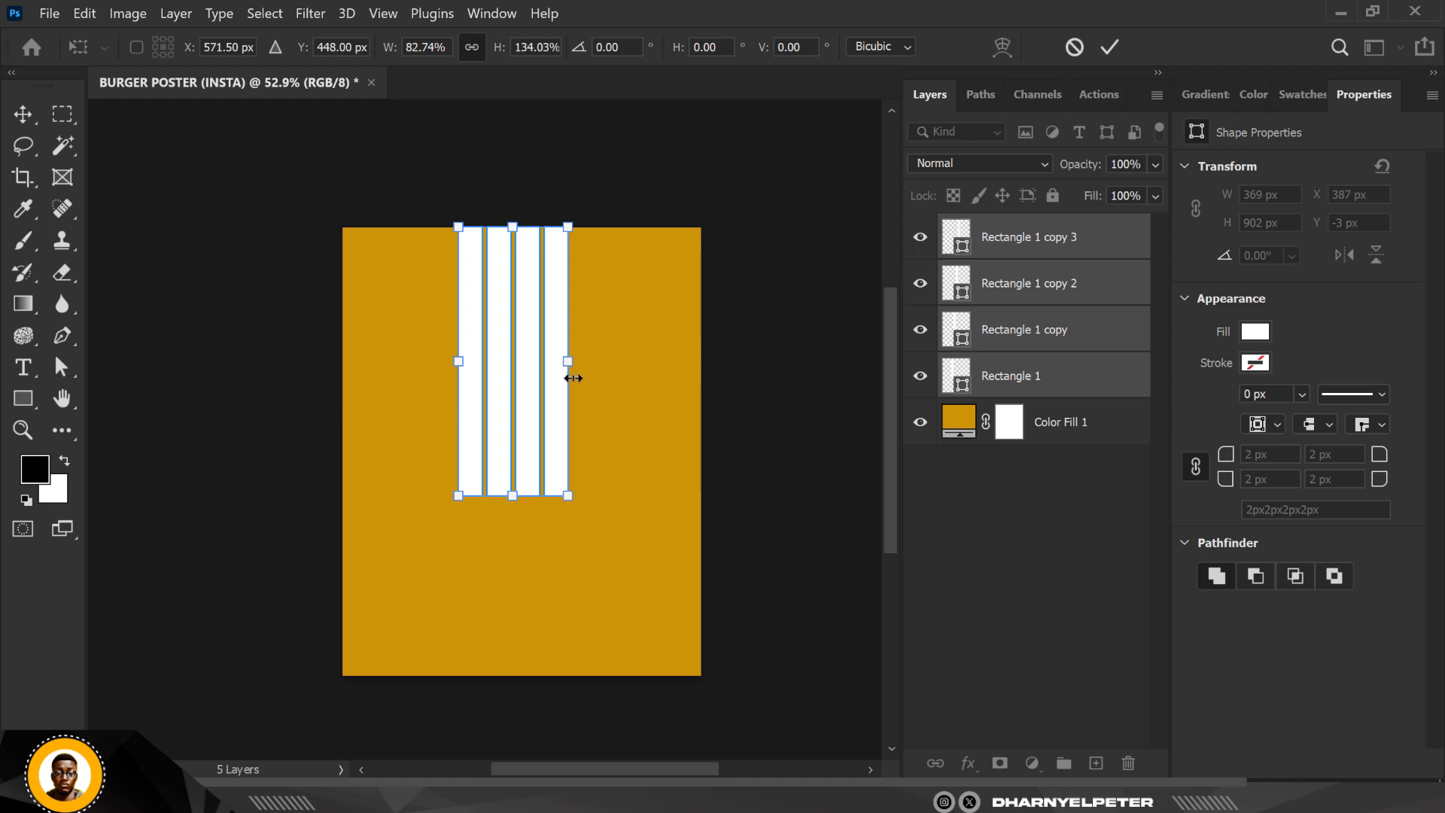
{"action": "scroll", "coordinate": [521, 346], "scroll_direction": "up", "scroll_amount": 3}
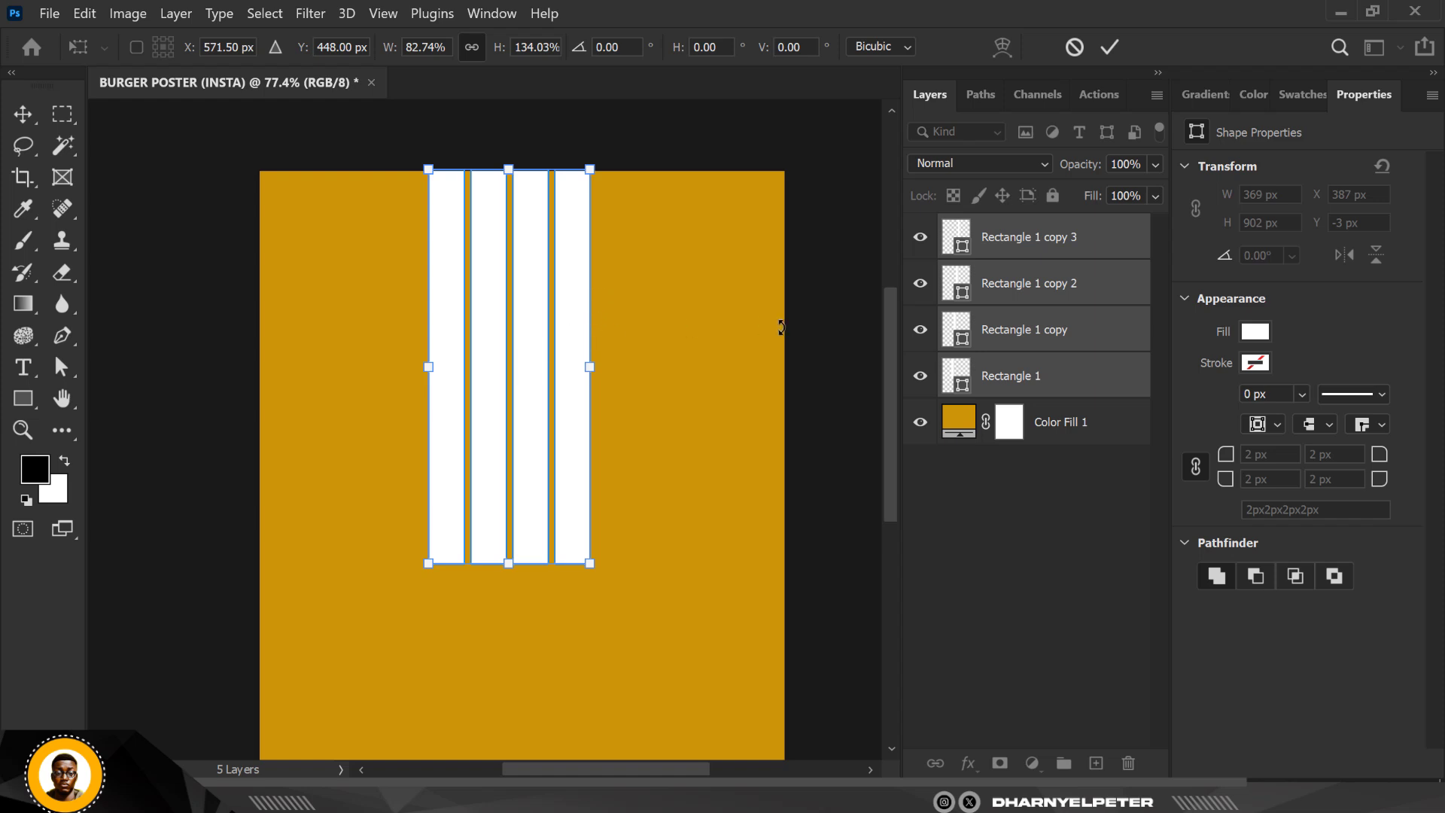
{"action": "key", "text": "Return"}
{"action": "key", "text": "v"}
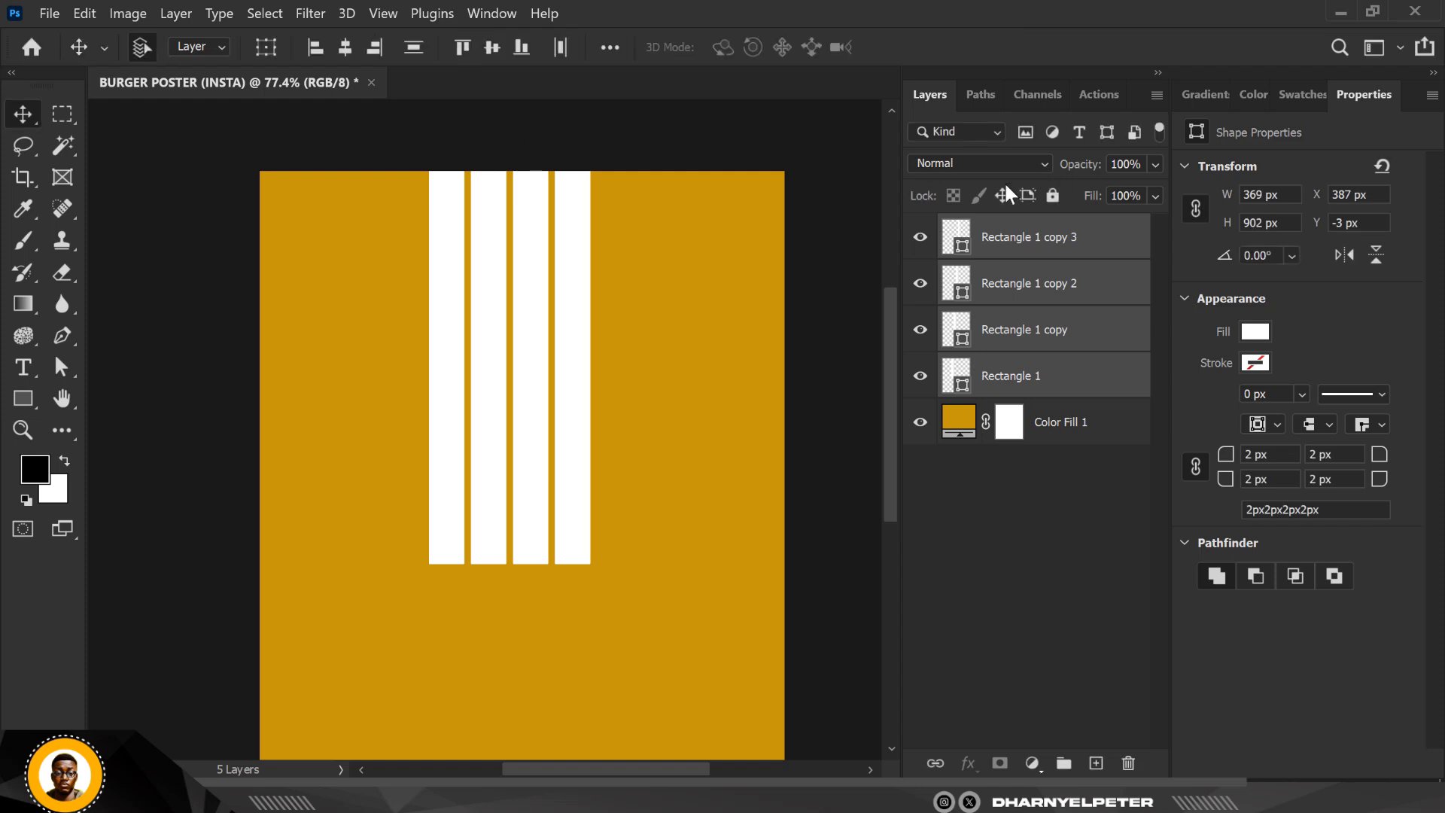
- Convert the four selected strip layers into one smart object and shorten it vertically to 98.23%, keeping its top edge in place
{"action": "right_click", "coordinate": [1096, 245]}
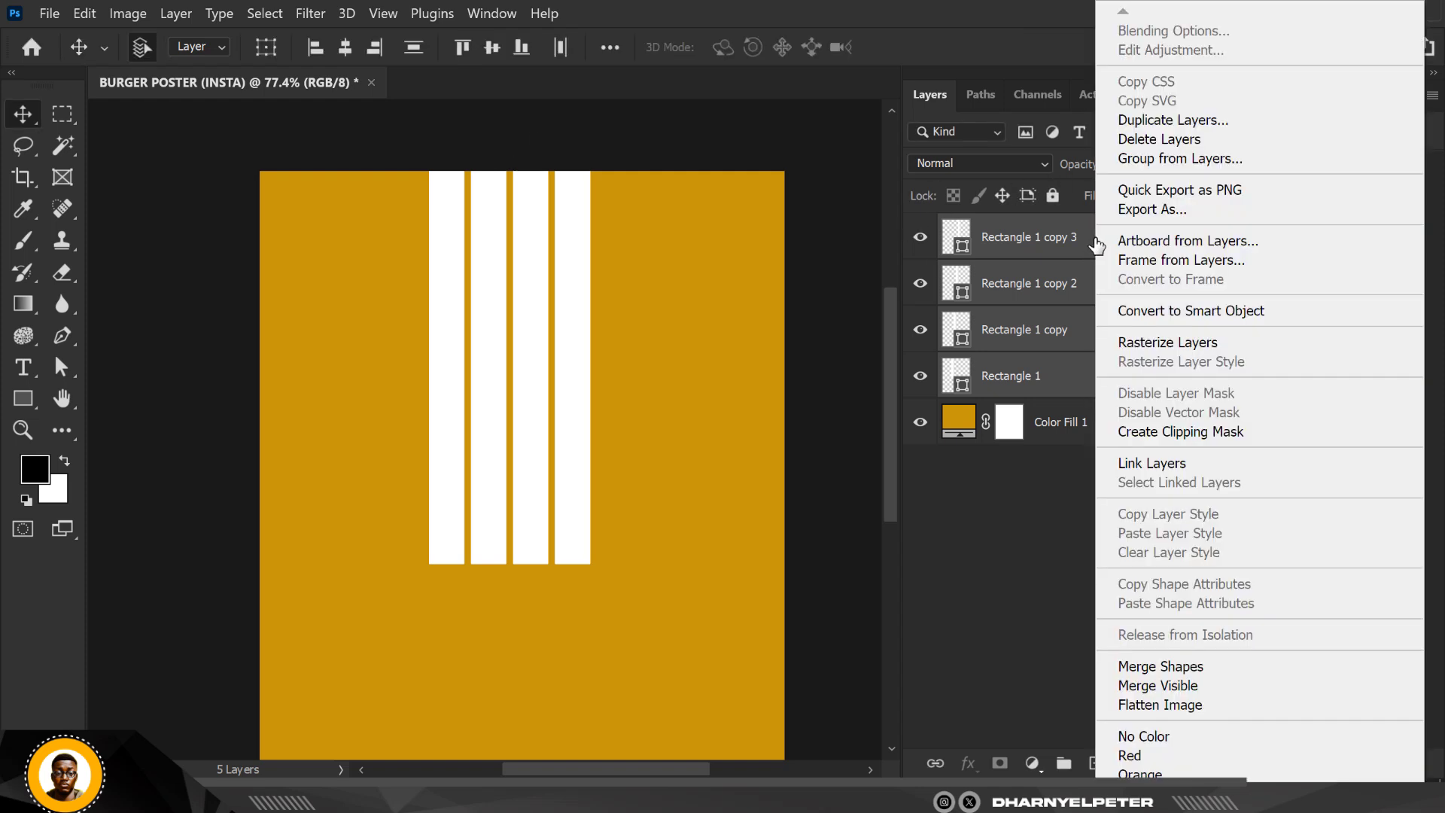
{"action": "left_click", "coordinate": [1176, 310]}
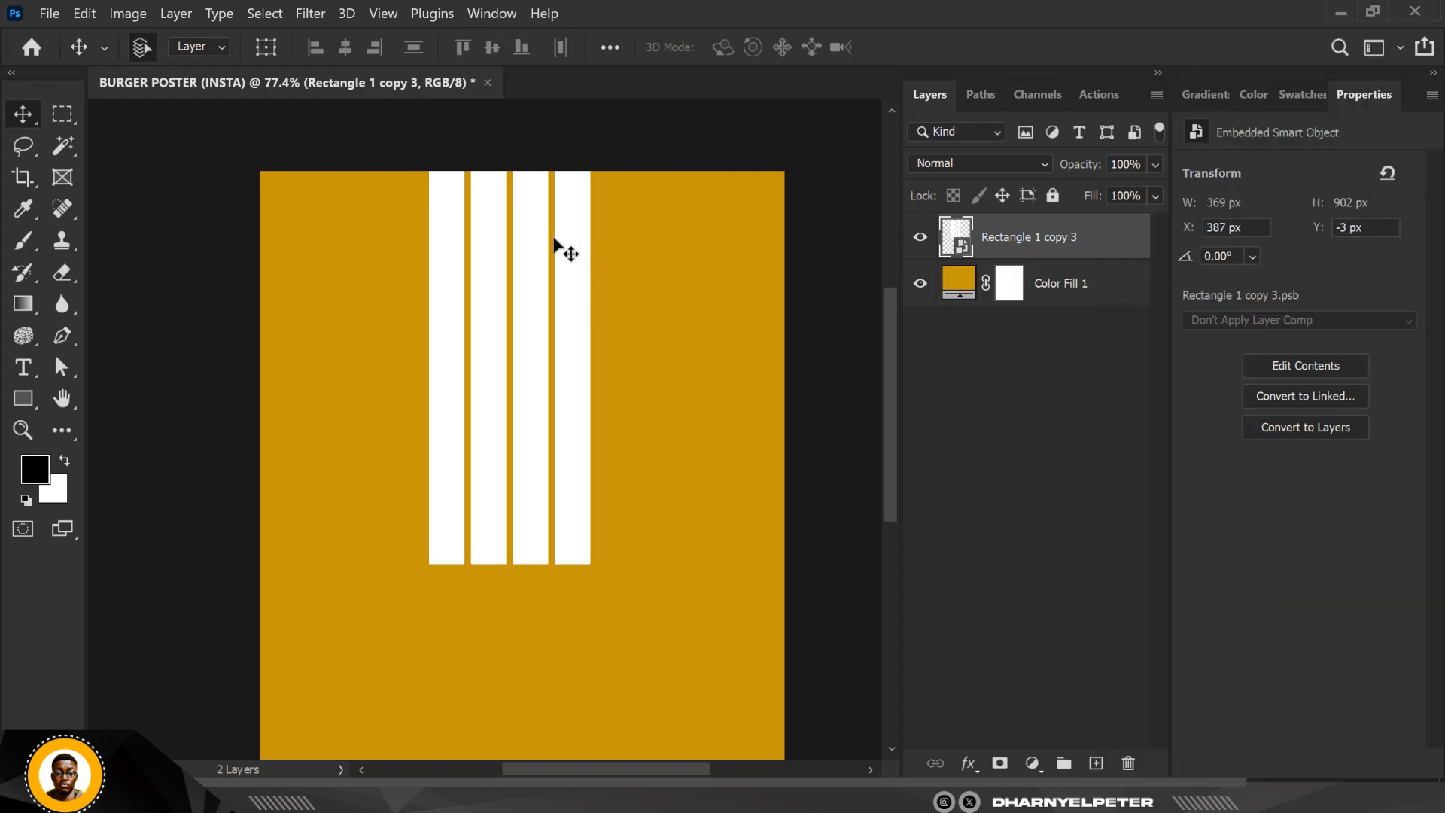
{"action": "scroll", "coordinate": [572, 271], "scroll_direction": "down", "scroll_amount": 2}
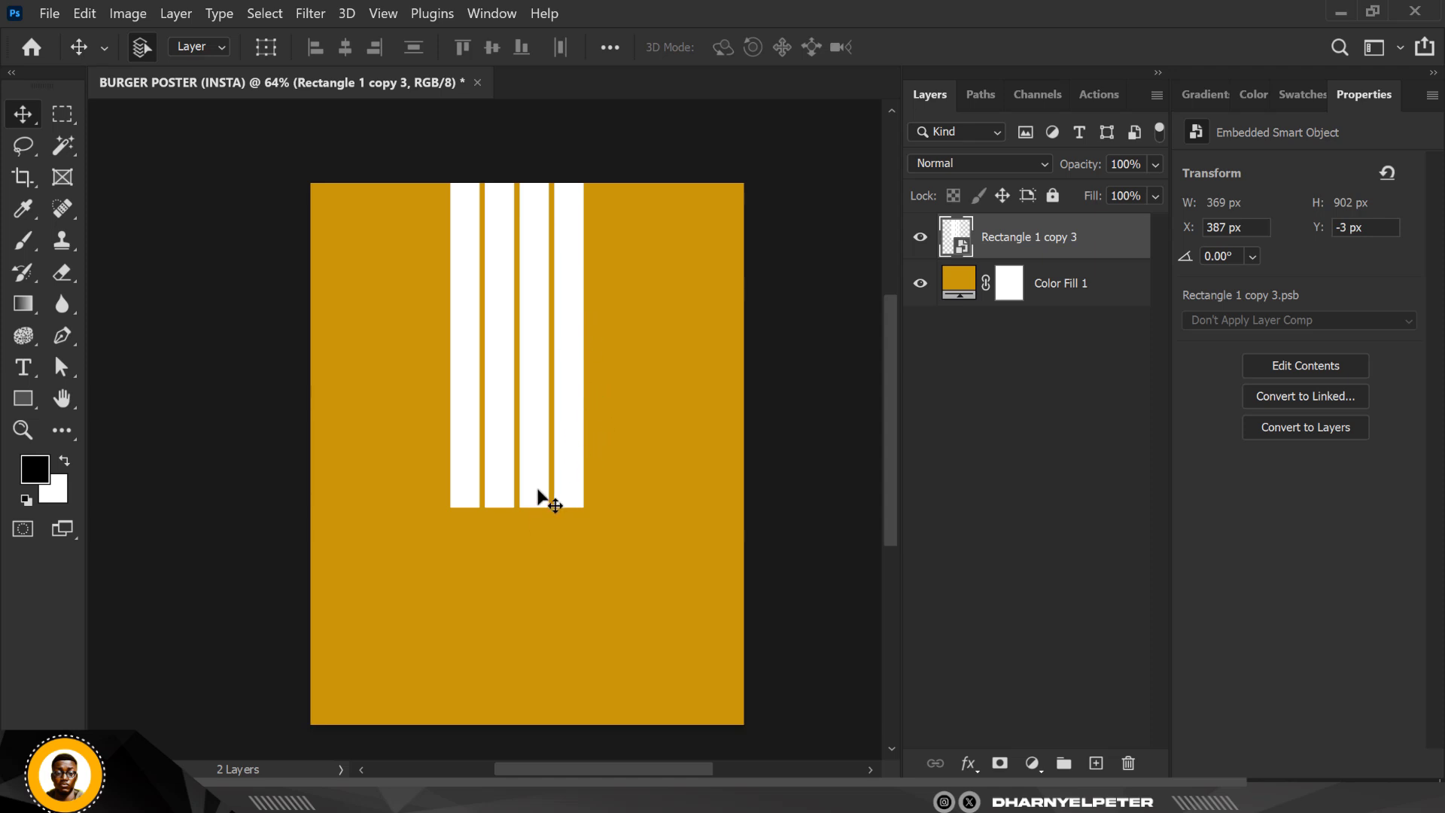
{"action": "key", "text": "ctrl+t"}
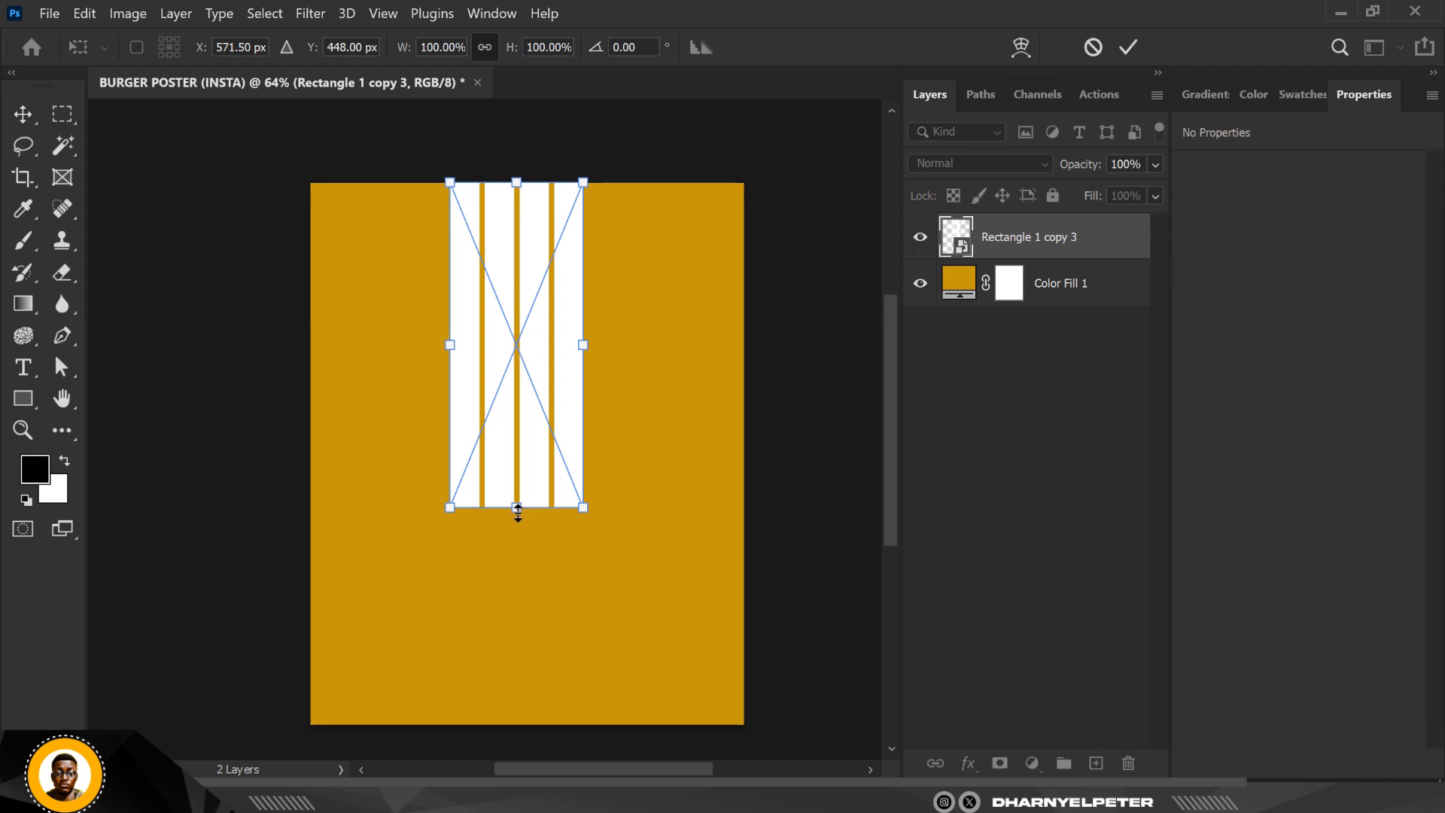
{"action": "mouse_move", "coordinate": [521, 513]}
{"action": "left_mouse_down"}
{"action": "mouse_move", "coordinate": [518, 478]}
{"action": "mouse_move", "coordinate": [526, 508]}
{"action": "left_mouse_up"}
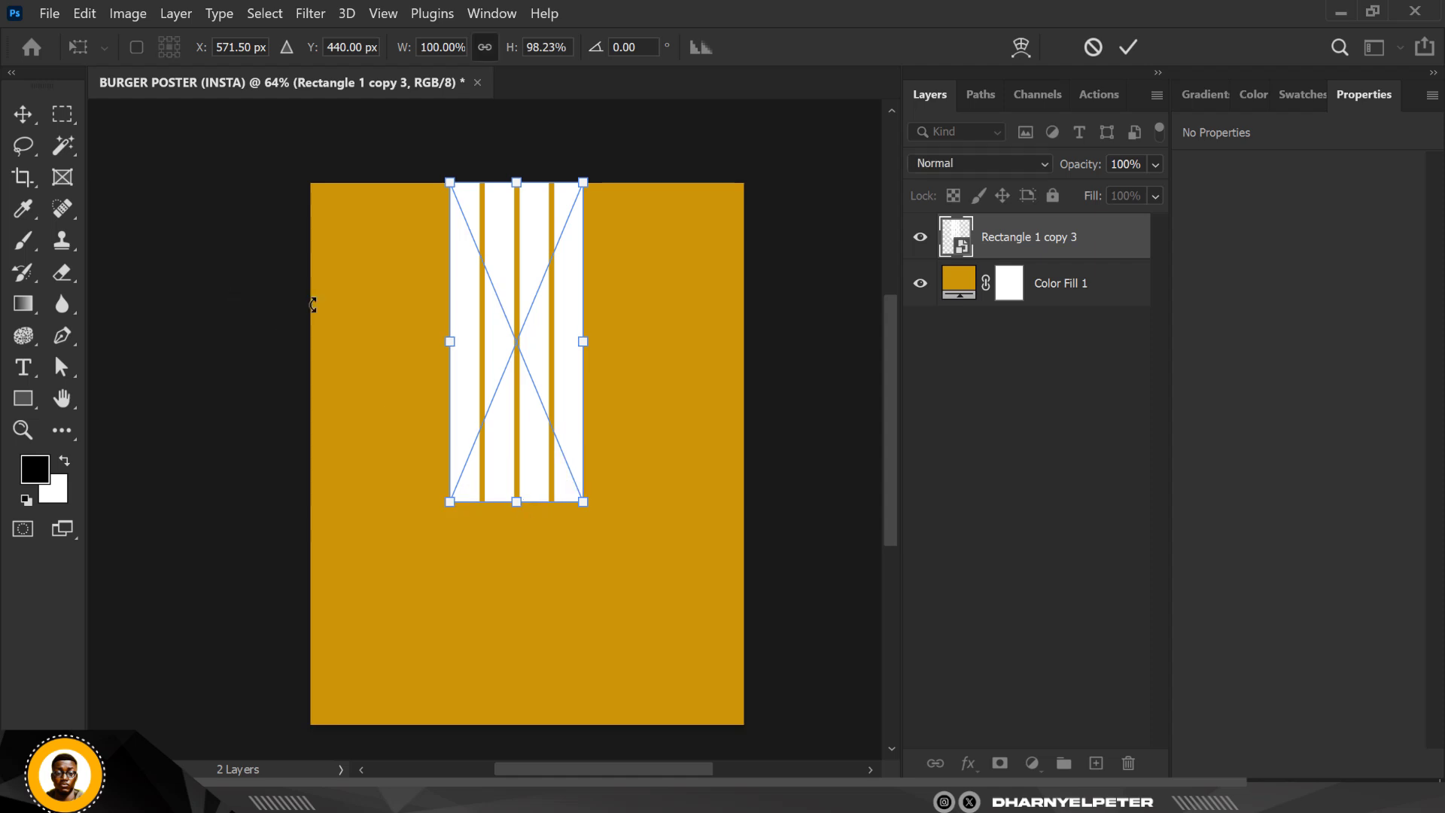
{"action": "key", "text": "Return"}
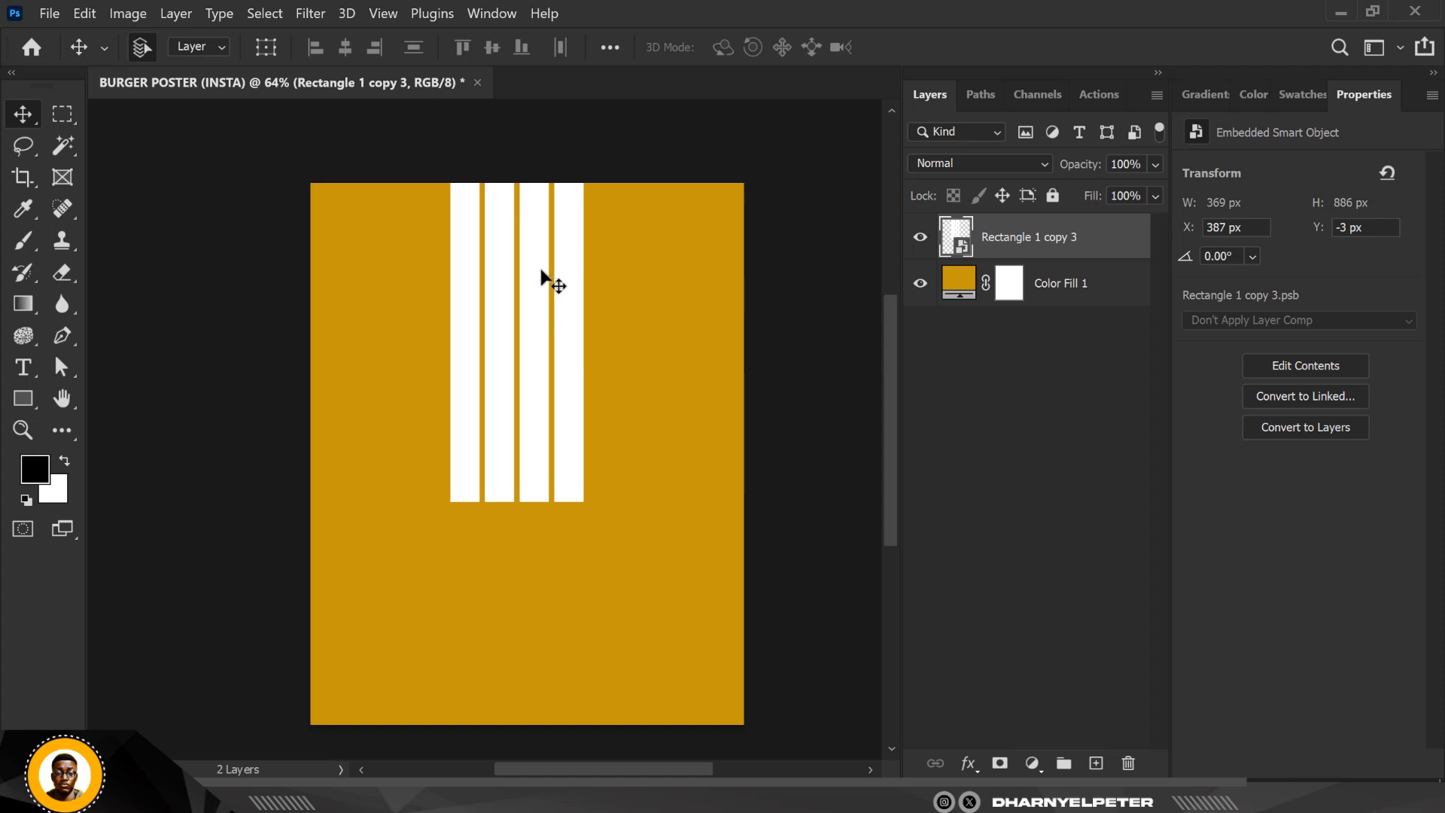
- Duplicate the strips smart object and move the copy straight down to Y 695 px so it reaches the canvas bottom
{"action": "key", "text": "ctrl+j"}
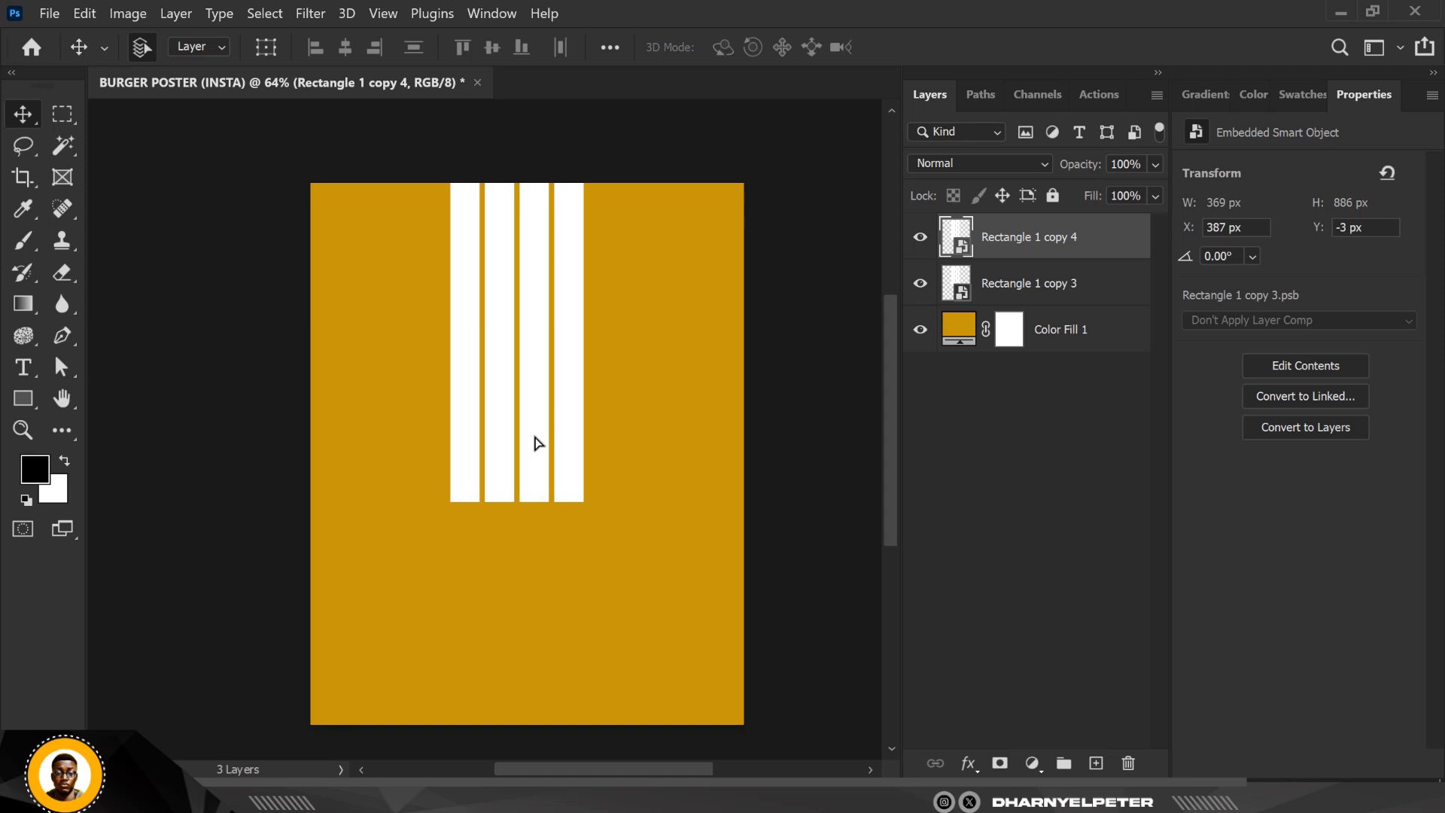
{"action": "key", "text": "shift+Down"}
{"action": "key", "text": "shift+Down"}
{"action": "key", "text": "shift+Down"}
{"action": "key", "text": "shift+Down"}
{"action": "key", "text": "shift+Down"}
{"action": "key", "text": "shift+Down"}
{"action": "key", "text": "shift+Down"}
{"action": "key", "text": "shift+Down"}
{"action": "key", "text": "shift+Down"}
{"action": "key", "text": "shift+Down"}
{"action": "key", "text": "shift+Down"}
{"action": "key", "text": "shift+Down"}
{"action": "key", "text": "shift+Down"}
{"action": "key", "text": "shift+Down"}
{"action": "key", "text": "shift+Down"}
{"action": "key", "text": "shift+Down"}
{"action": "key", "text": "shift+Down"}
{"action": "key", "text": "shift+Down"}
{"action": "key", "text": "shift+Down"}
{"action": "key", "text": "shift+Down"}
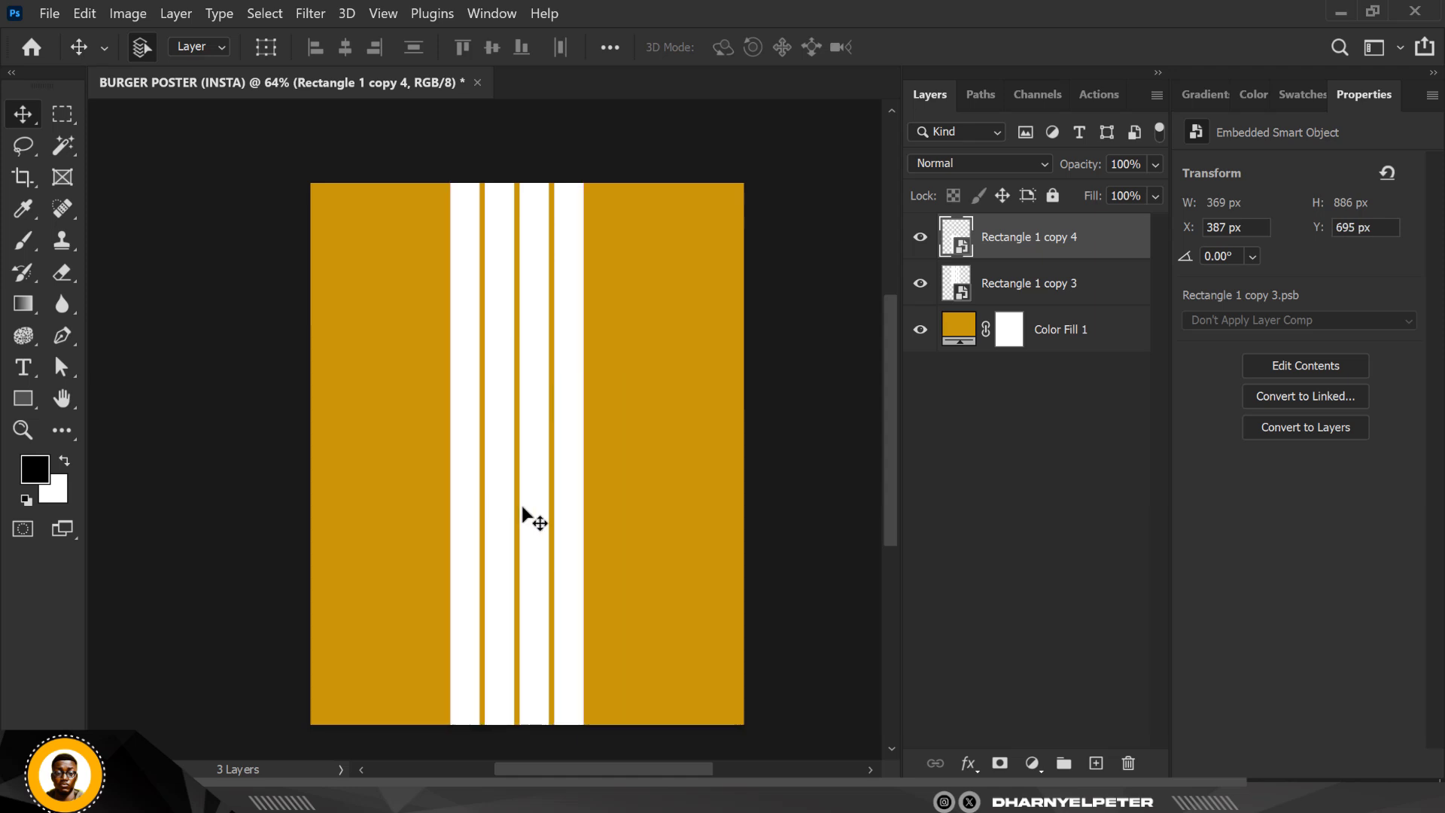
- Try repositioning the duplicated strips beside the originals and at Y 883 px directly beneath them
{"action": "scroll", "coordinate": [522, 508], "scroll_direction": "down", "scroll_amount": 1}
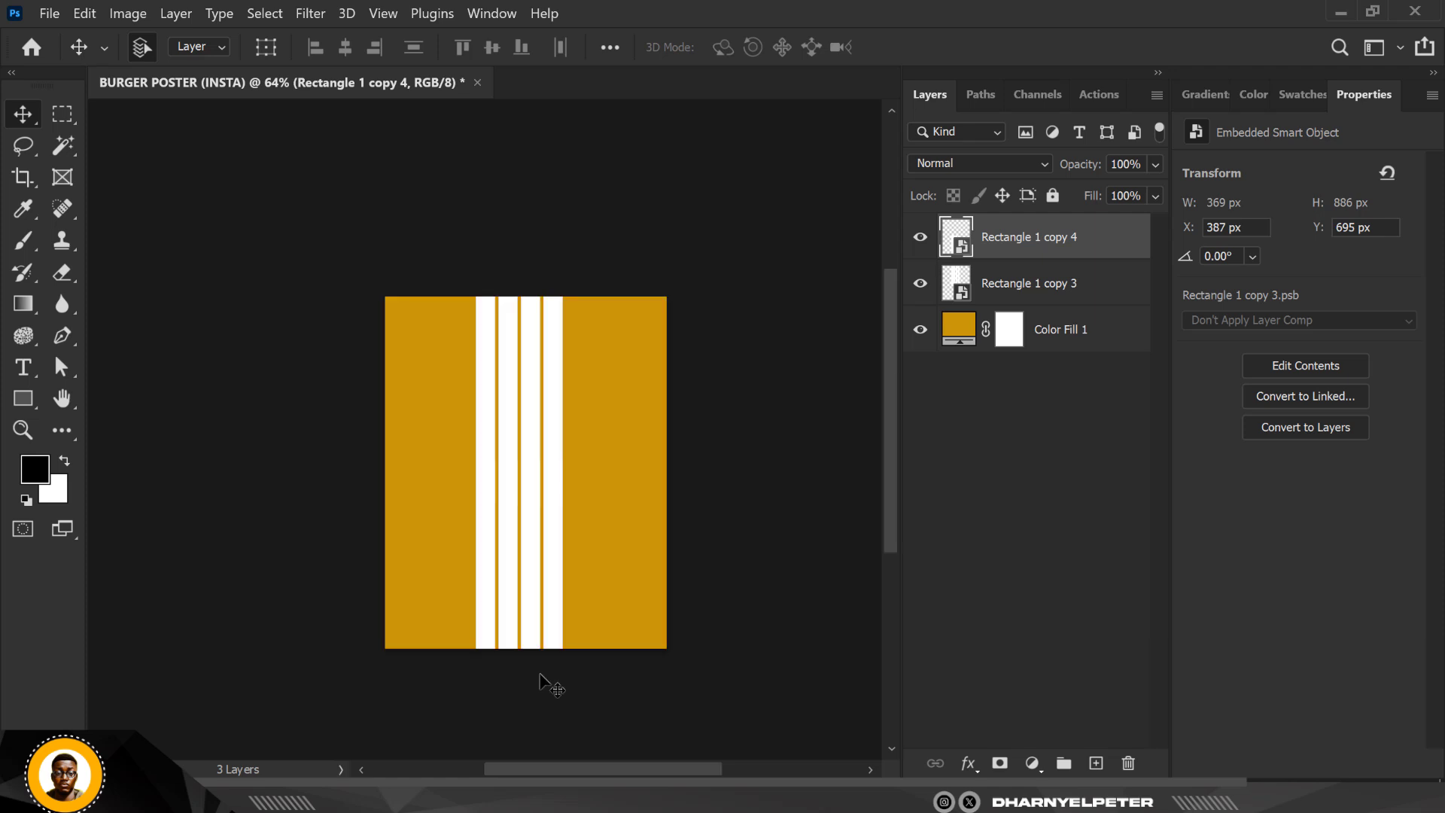
{"action": "scroll", "coordinate": [547, 673], "scroll_direction": "down", "scroll_amount": 1}
{"action": "left_click", "coordinate": [542, 658]}
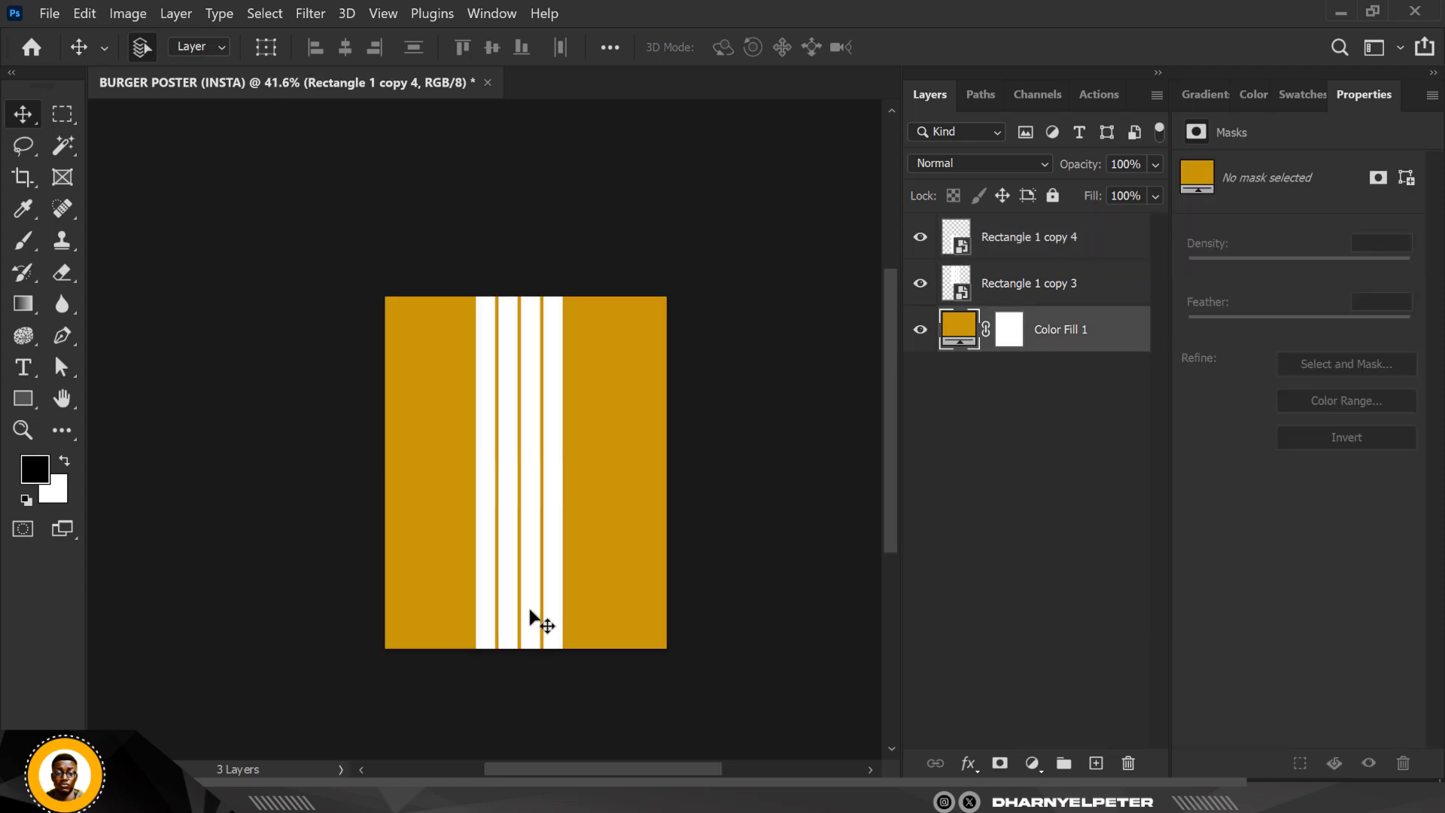
{"action": "scroll", "coordinate": [536, 620], "scroll_direction": "up", "scroll_amount": 1}
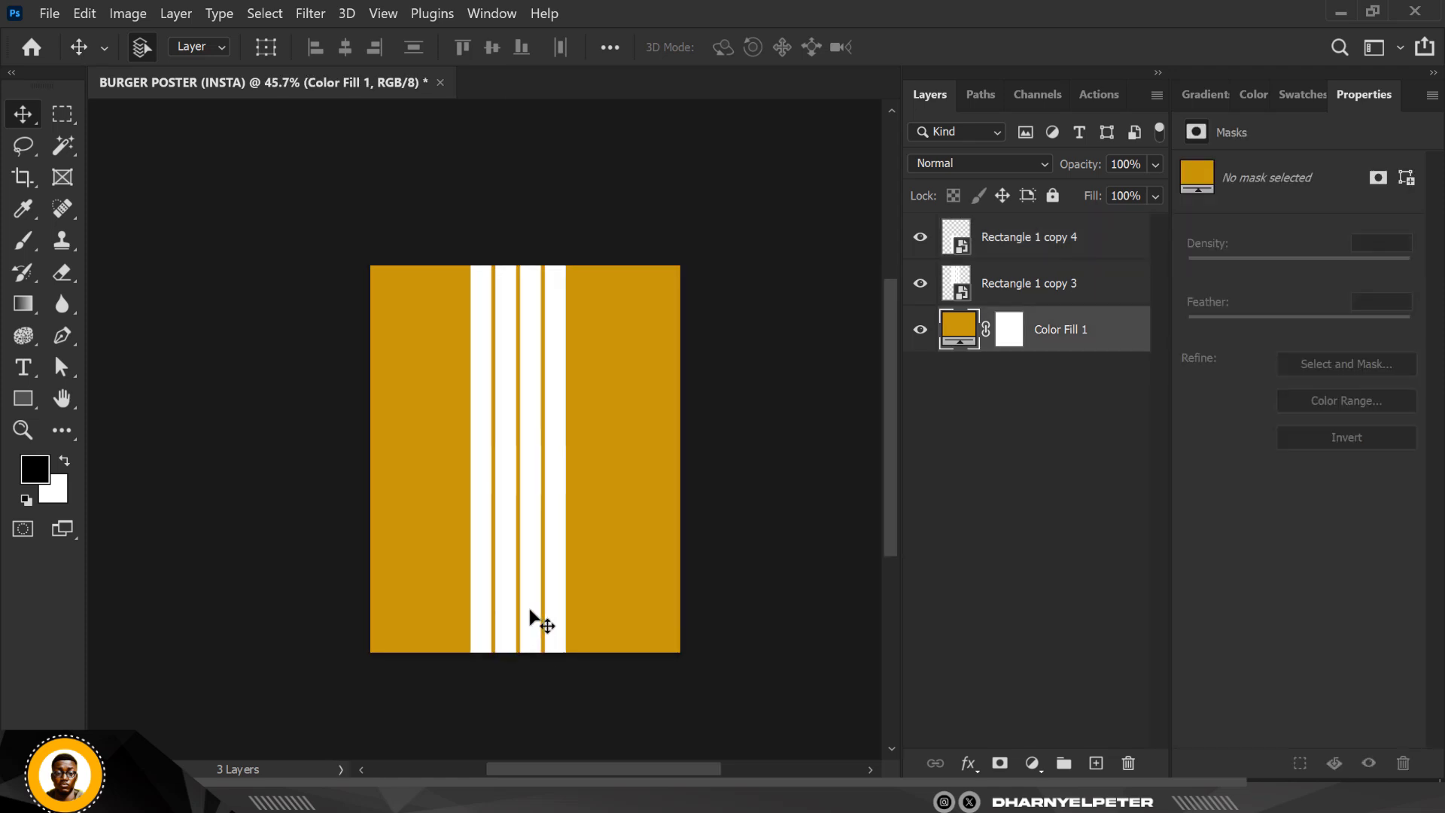
{"action": "left_click", "coordinate": [1002, 283]}
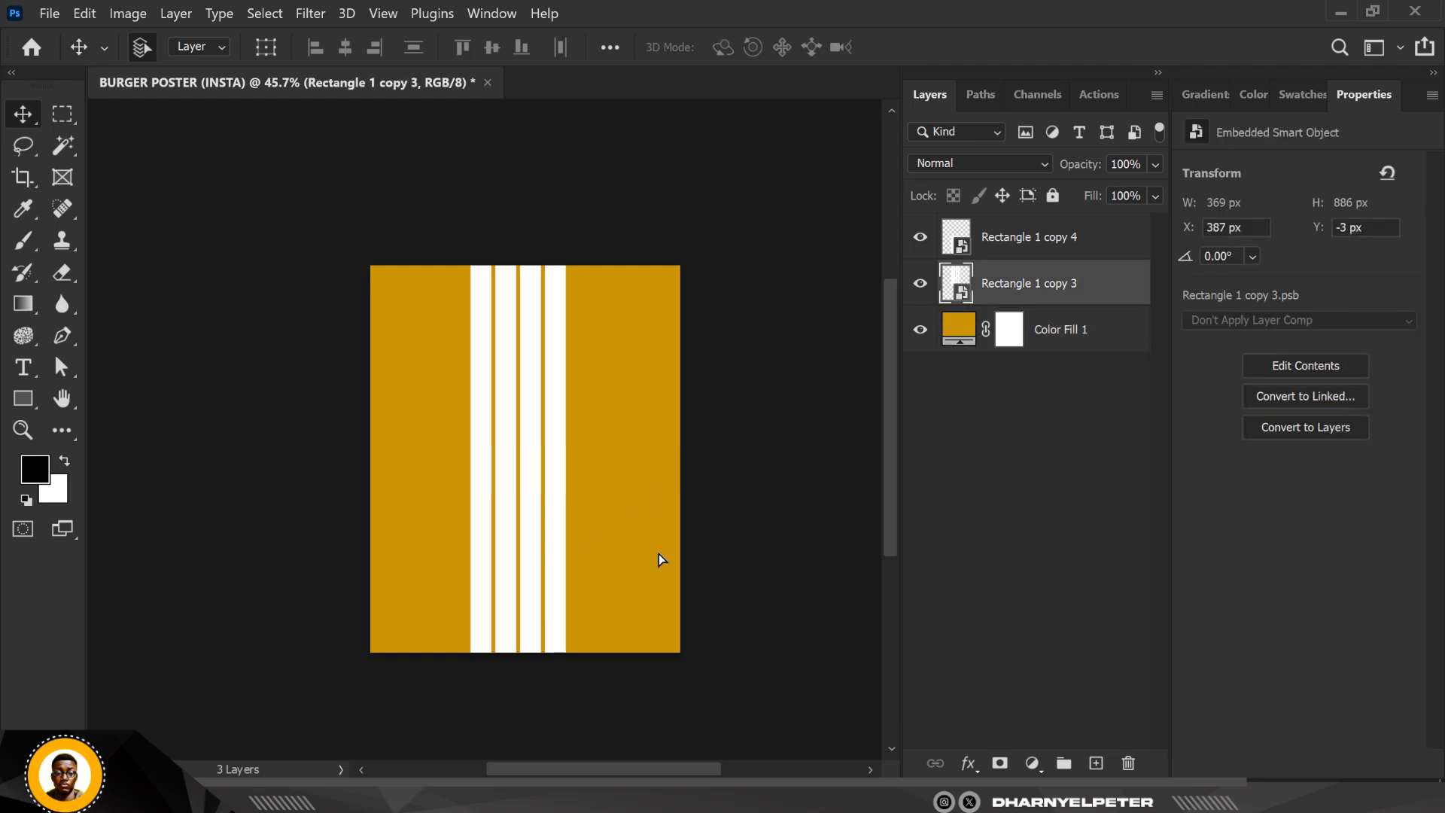
{"action": "mouse_move", "coordinate": [657, 553]}
{"action": "left_mouse_down"}
{"action": "mouse_move", "coordinate": [654, 565]}
{"action": "mouse_move", "coordinate": [654, 539]}
{"action": "left_mouse_up"}
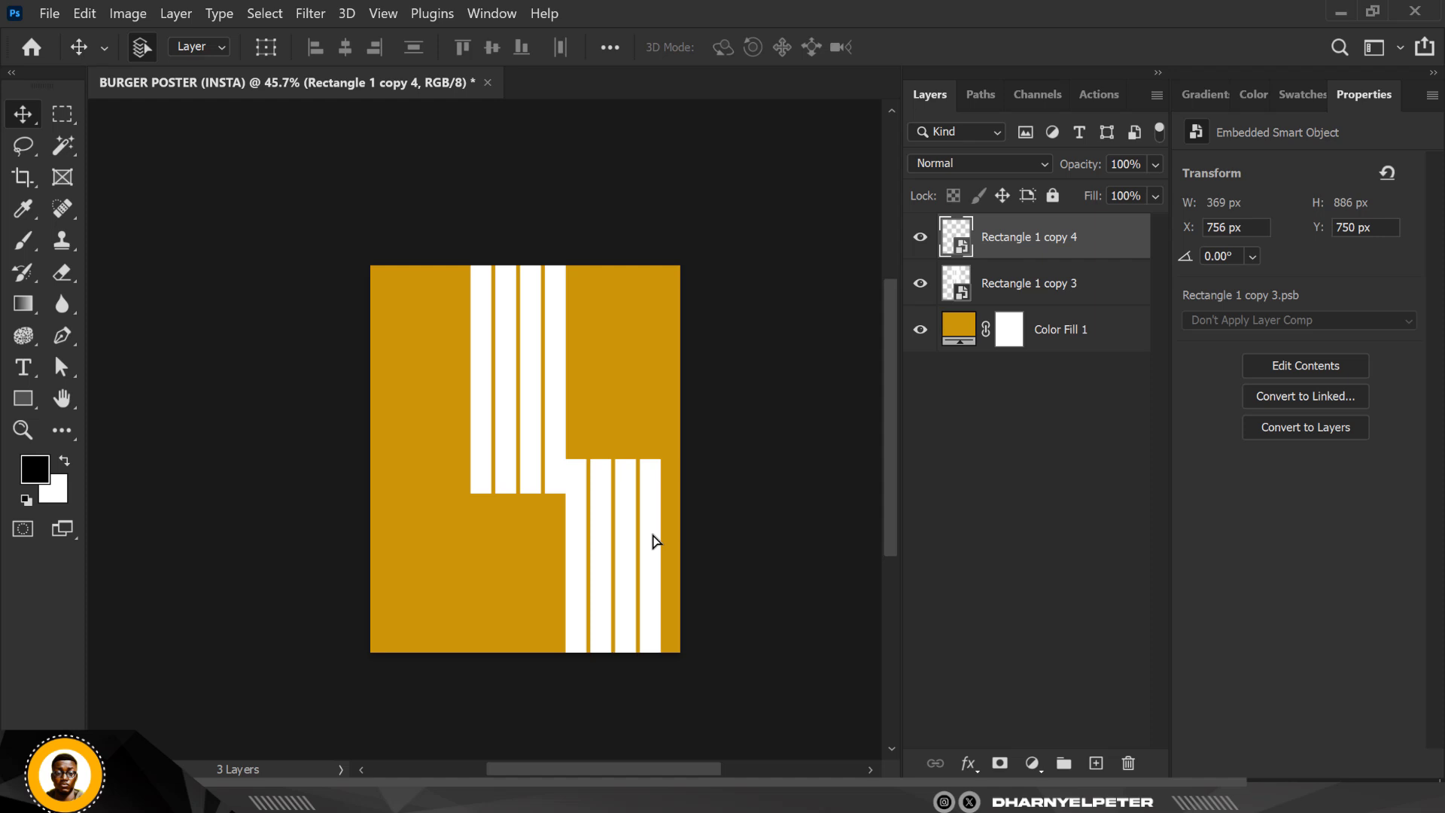
{"action": "left_click_drag", "start_coordinate": [560, 545], "coordinate": [473, 565]}
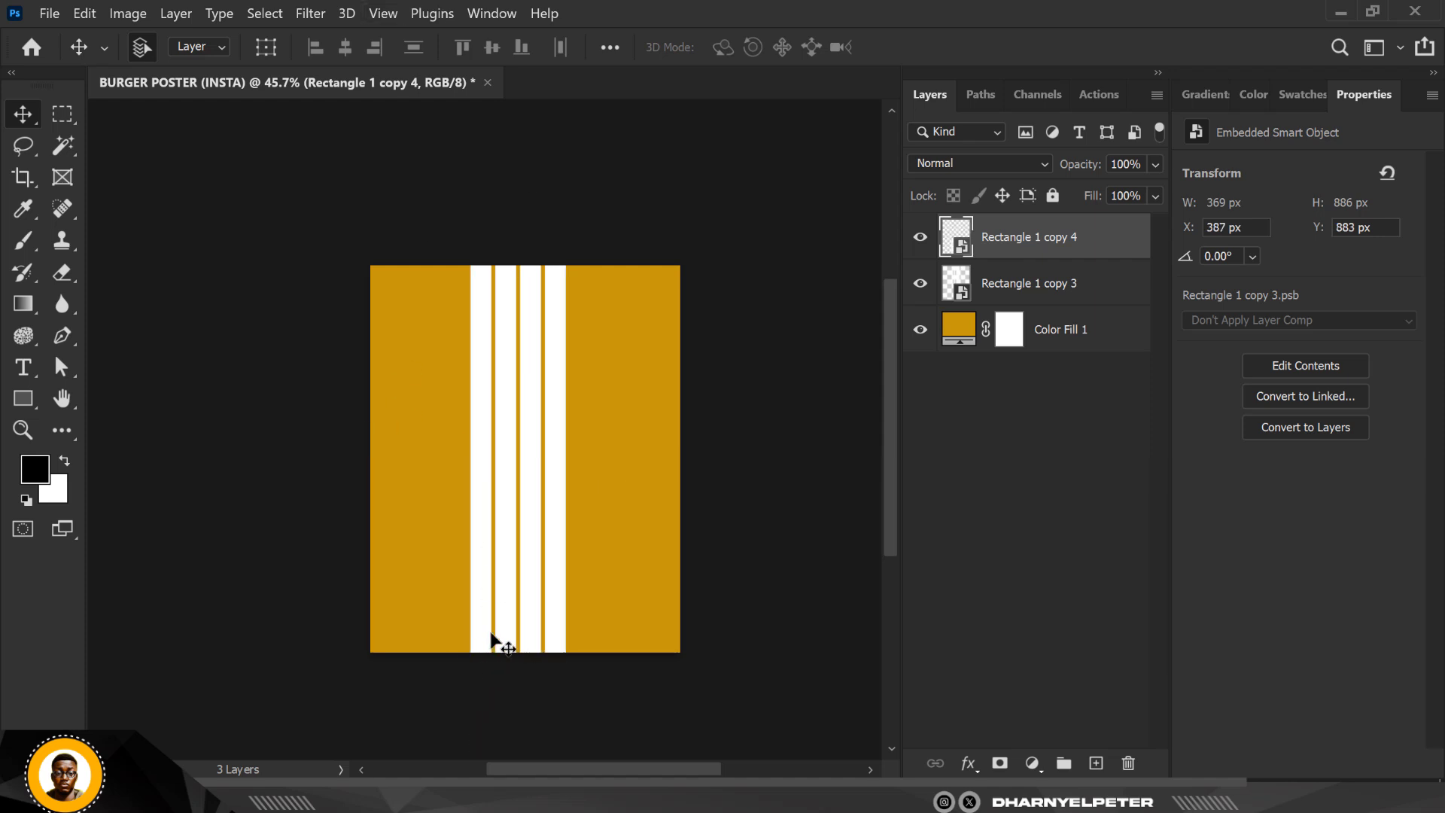
{"action": "scroll", "coordinate": [527, 583], "scroll_direction": "up", "scroll_amount": 1}
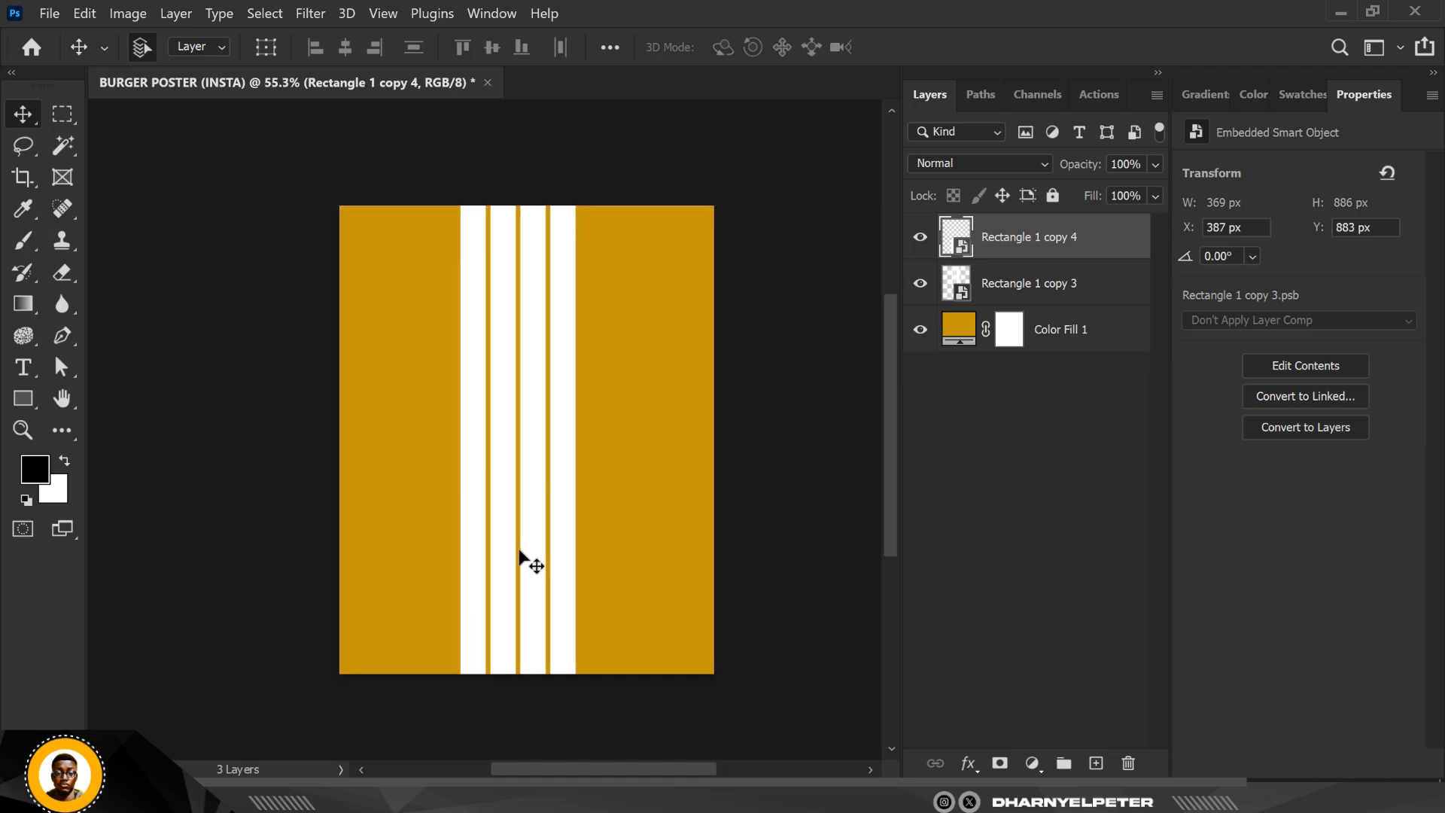
{"action": "left_click_drag", "start_coordinate": [558, 549], "coordinate": [640, 569]}
- Distort the lower strips copy with Free Transform, pulling both bottom corners outward past the canvas edges so the strips fan out
{"action": "key", "text": "ctrl+t"}
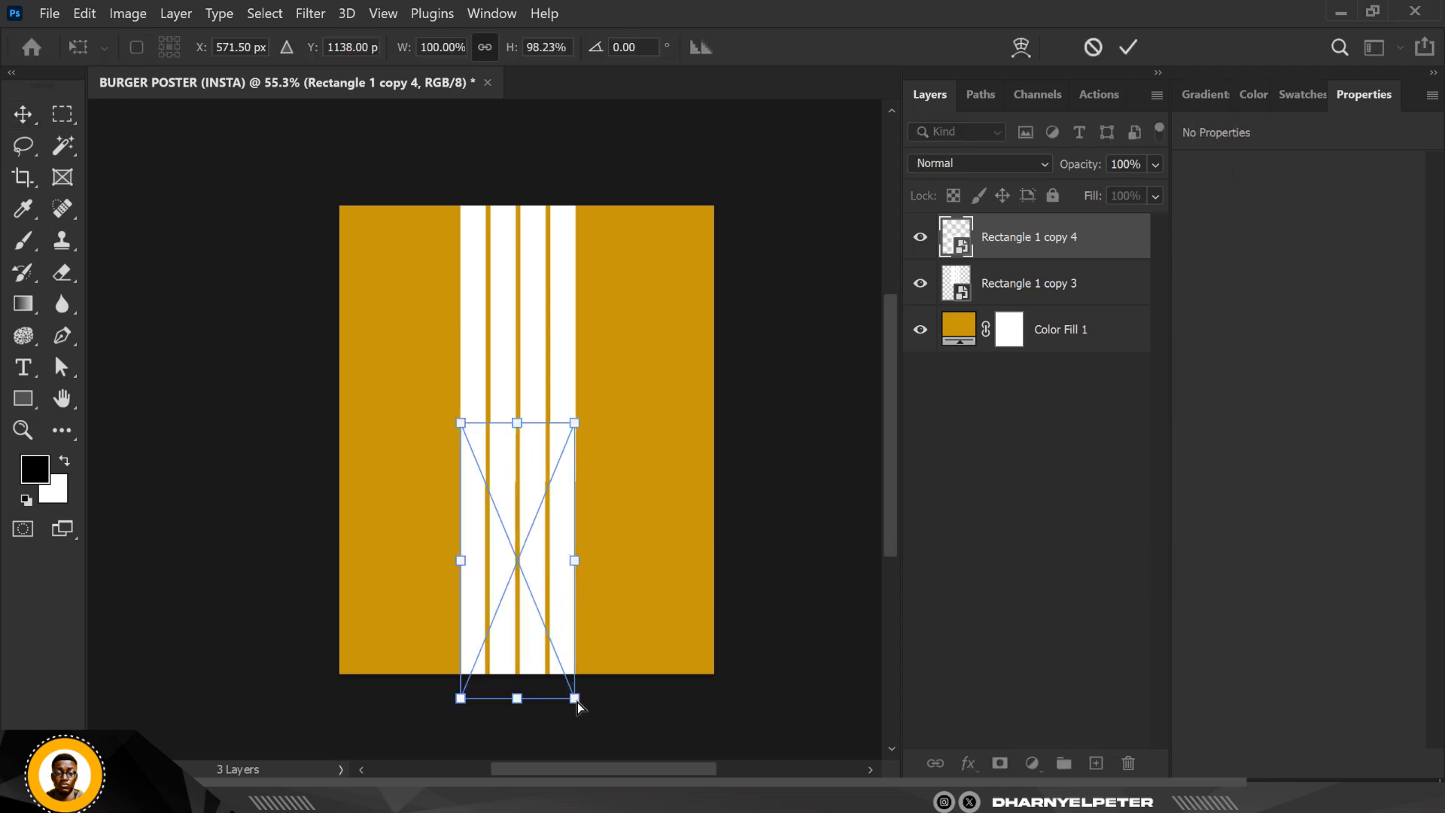
{"action": "left_click_drag", "start_coordinate": [576, 702], "coordinate": [756, 692]}
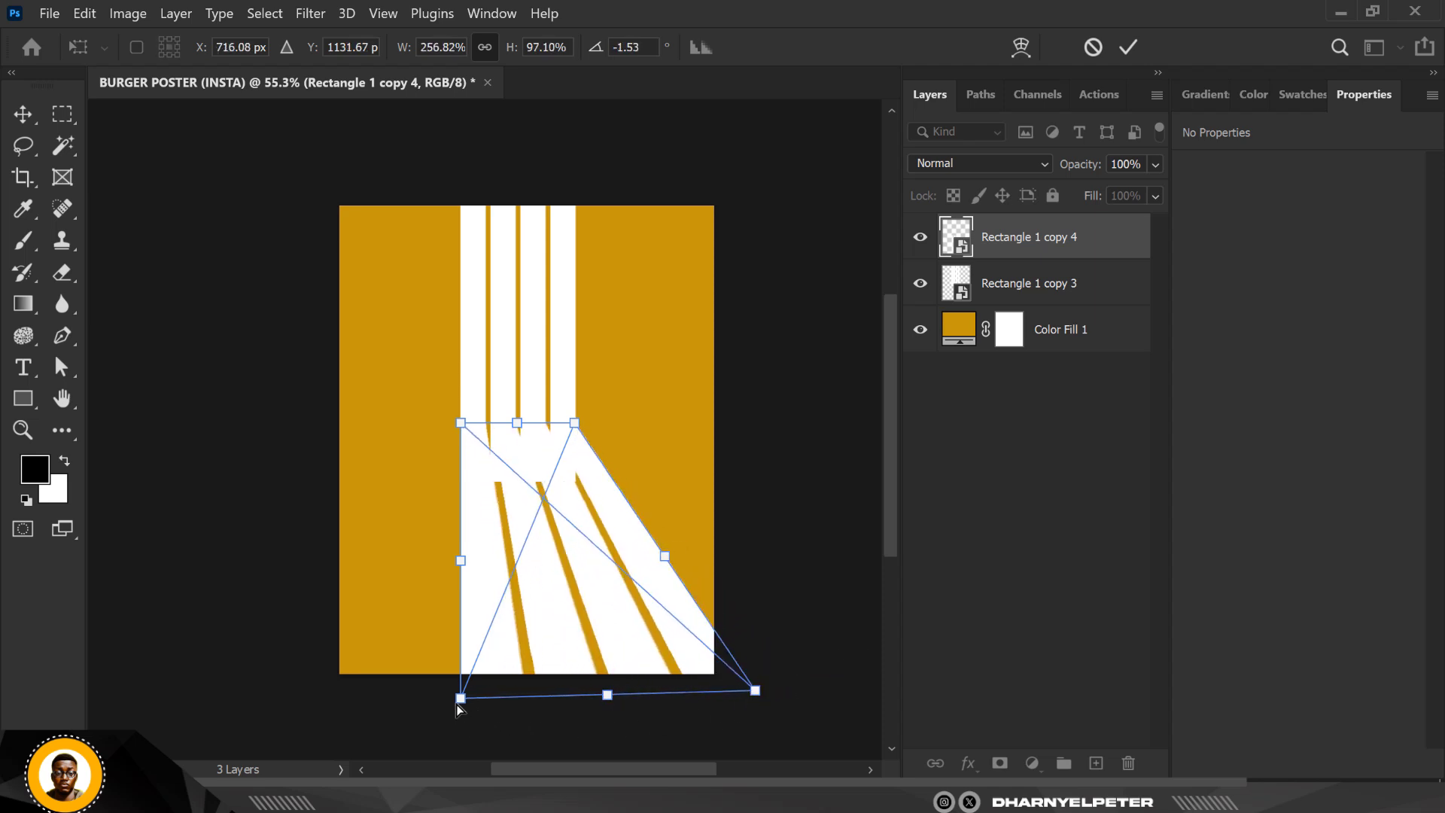
{"action": "left_click_drag", "start_coordinate": [458, 705], "coordinate": [278, 679]}
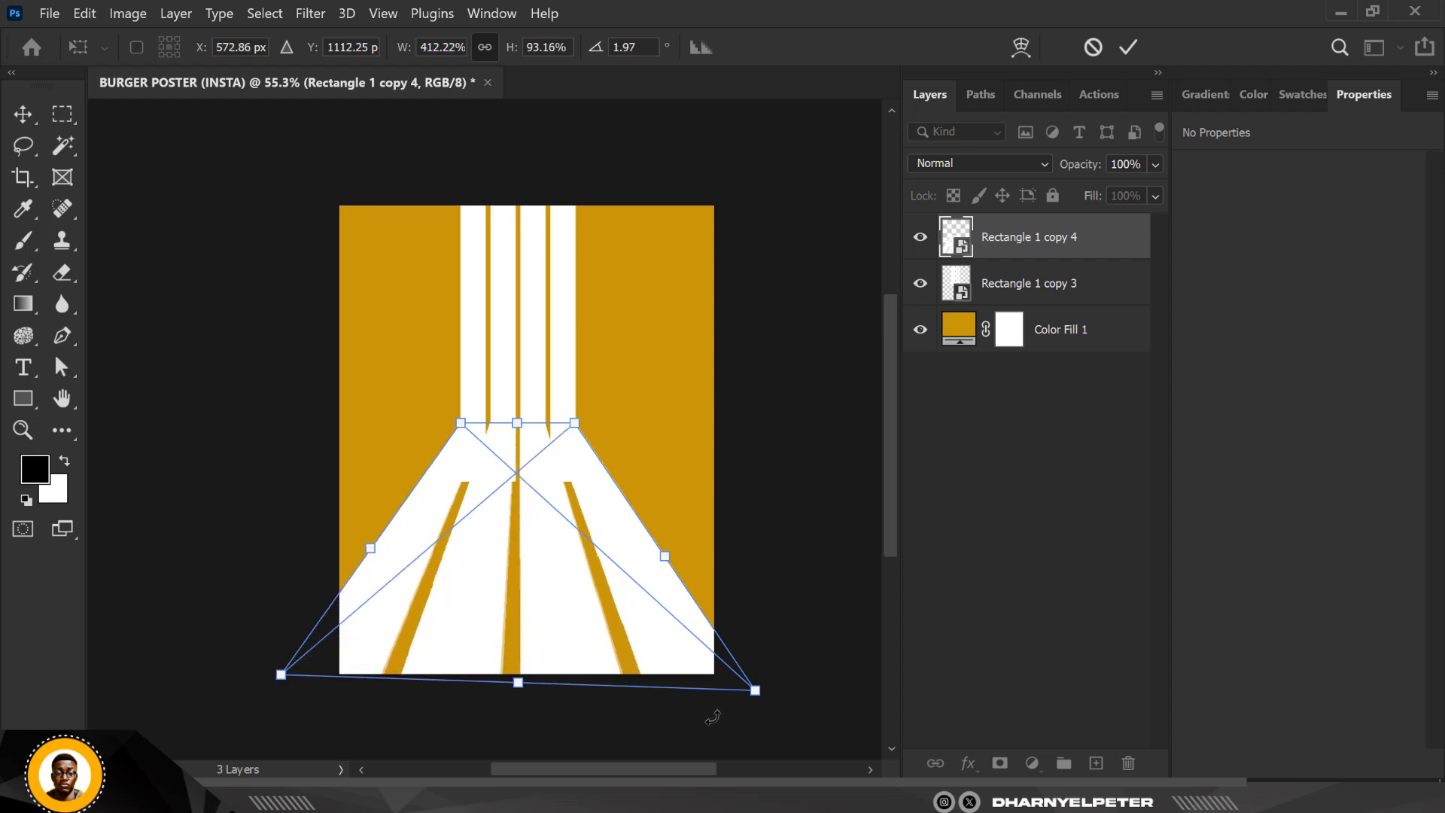
{"action": "mouse_move", "coordinate": [756, 693]}
{"action": "left_mouse_down"}
{"action": "mouse_move", "coordinate": [798, 680]}
{"action": "mouse_move", "coordinate": [742, 697]}
{"action": "left_mouse_up"}
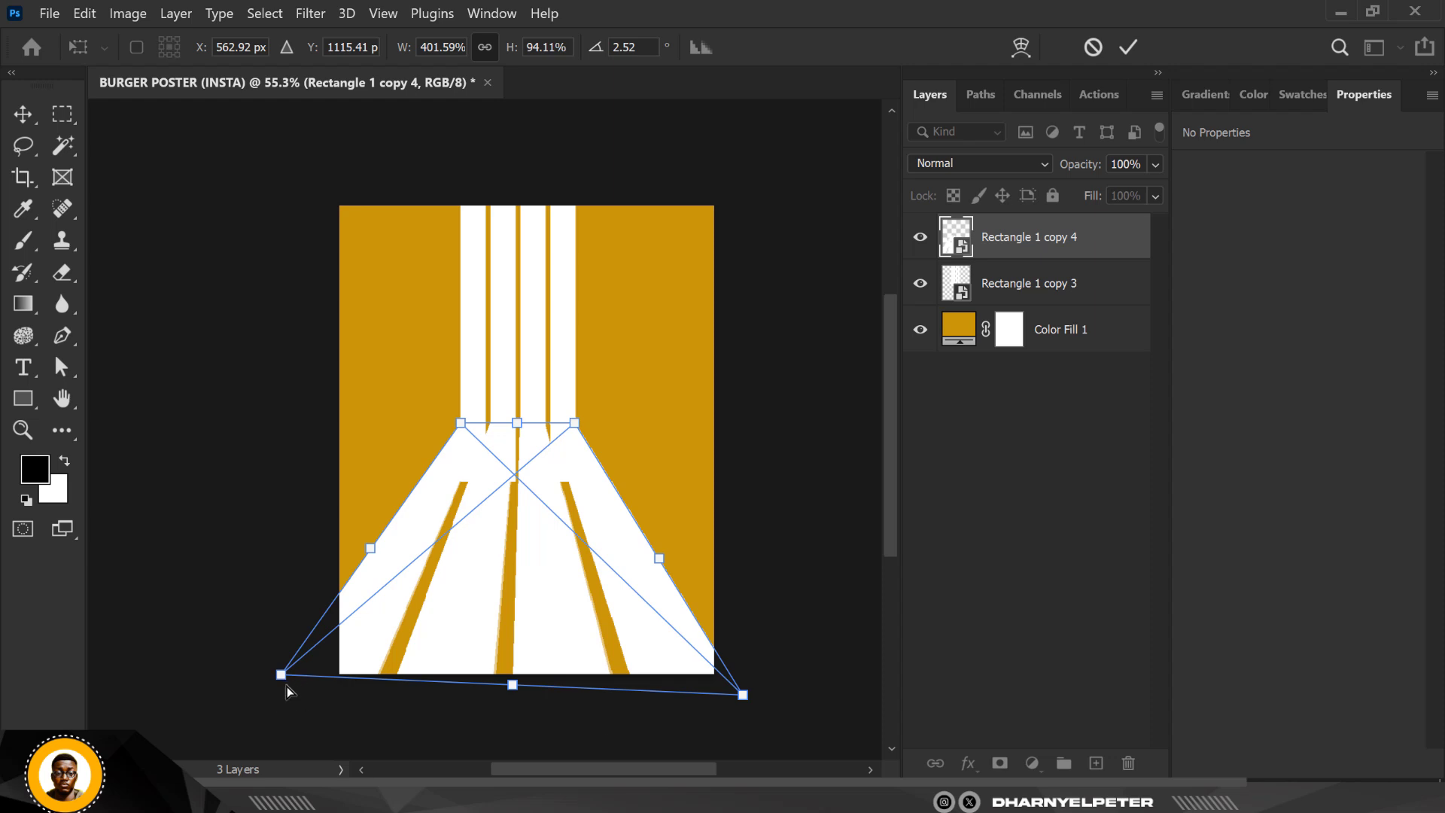
{"action": "left_click_drag", "start_coordinate": [276, 680], "coordinate": [318, 691]}
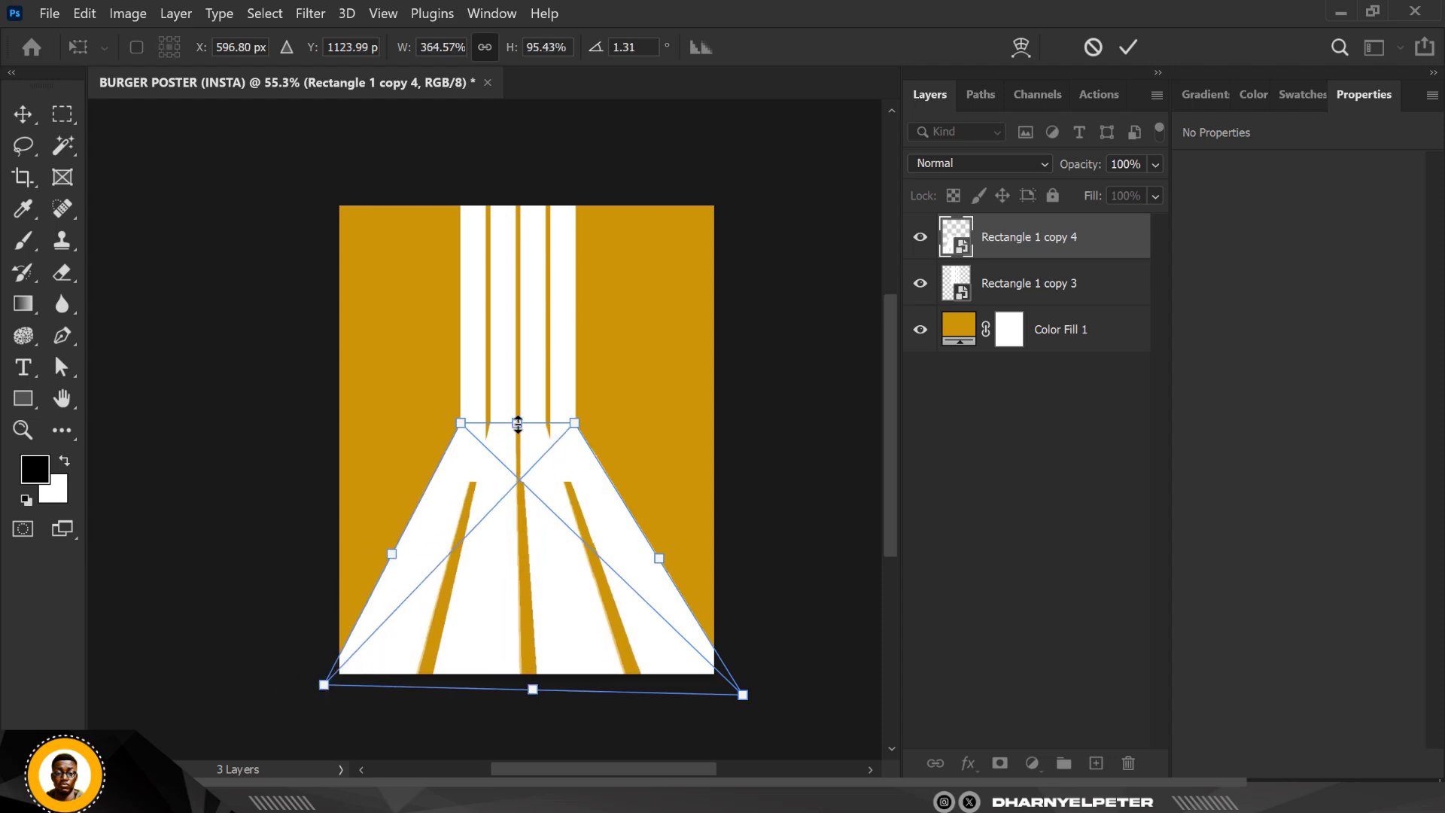
- Fit the fanned copy's top edge to the upright strips' lower end, adjust its bottom corner, and apply the distortion
{"action": "left_click_drag", "start_coordinate": [517, 424], "coordinate": [520, 470]}
{"action": "scroll", "coordinate": [474, 481], "scroll_direction": "up", "scroll_amount": 3}
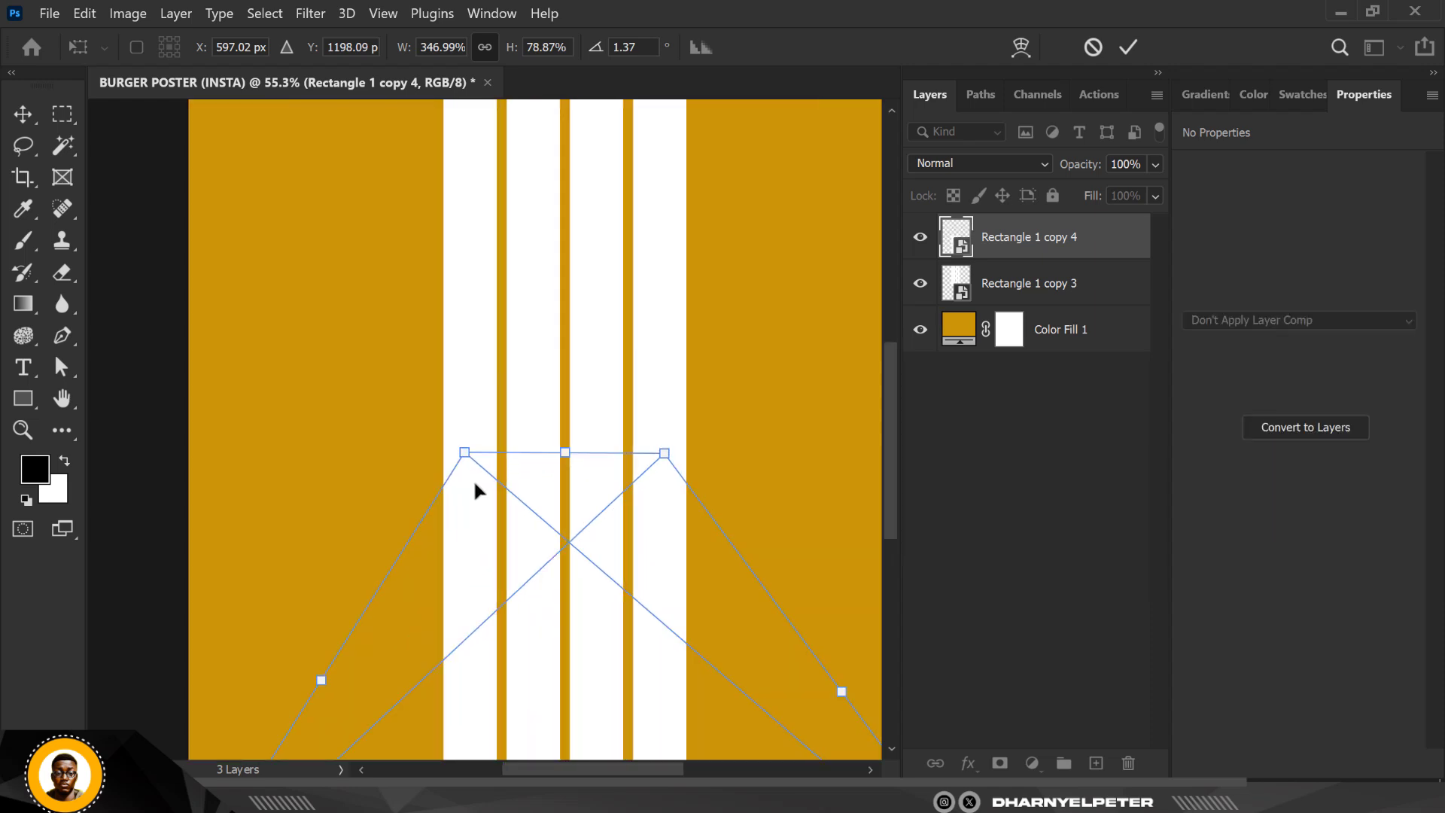
{"action": "scroll", "coordinate": [455, 460], "scroll_direction": "down", "scroll_amount": 2}
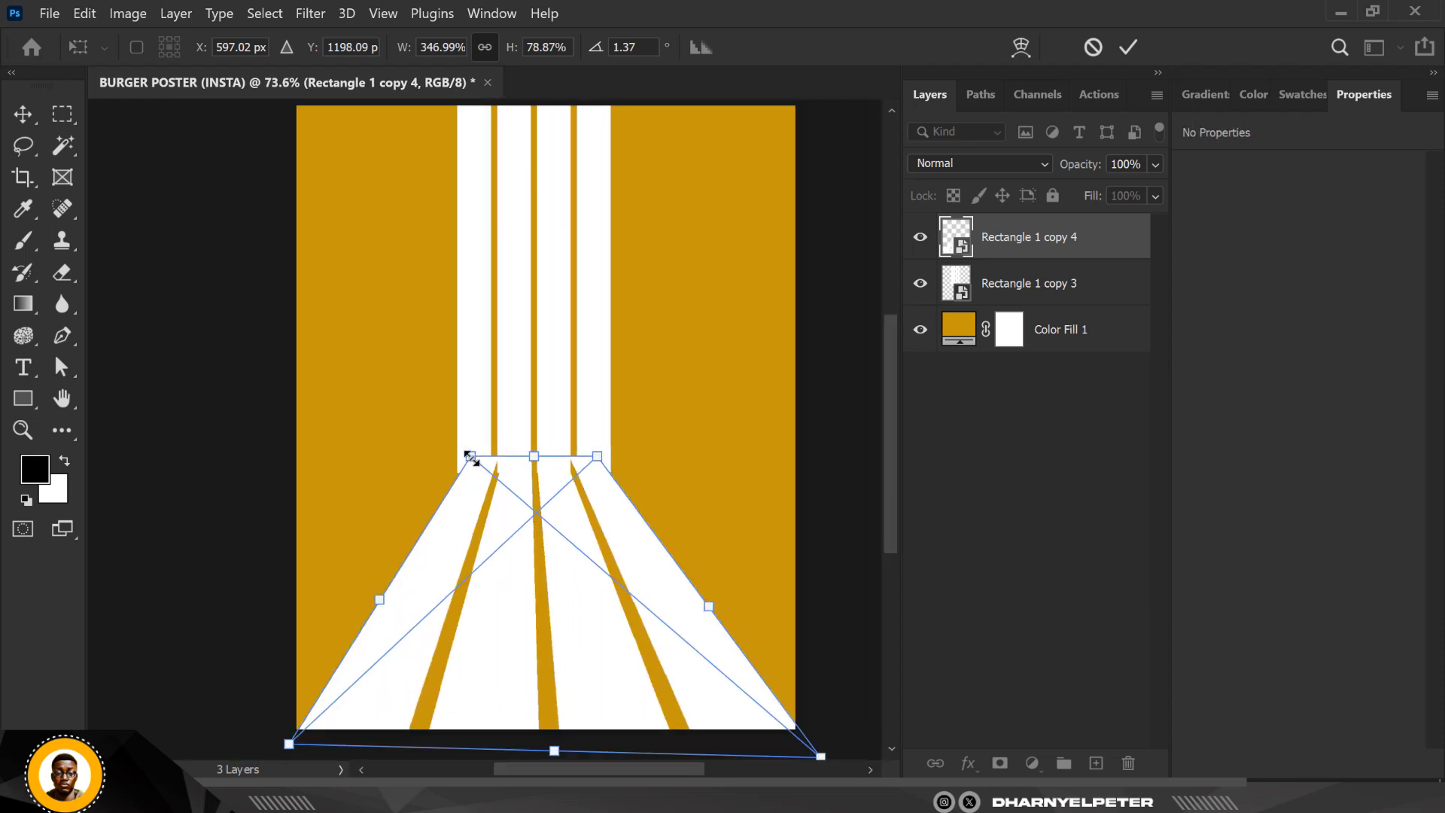
{"action": "mouse_move", "coordinate": [461, 467]}
{"action": "left_mouse_down"}
{"action": "mouse_move", "coordinate": [437, 465]}
{"action": "mouse_move", "coordinate": [463, 465]}
{"action": "left_mouse_up"}
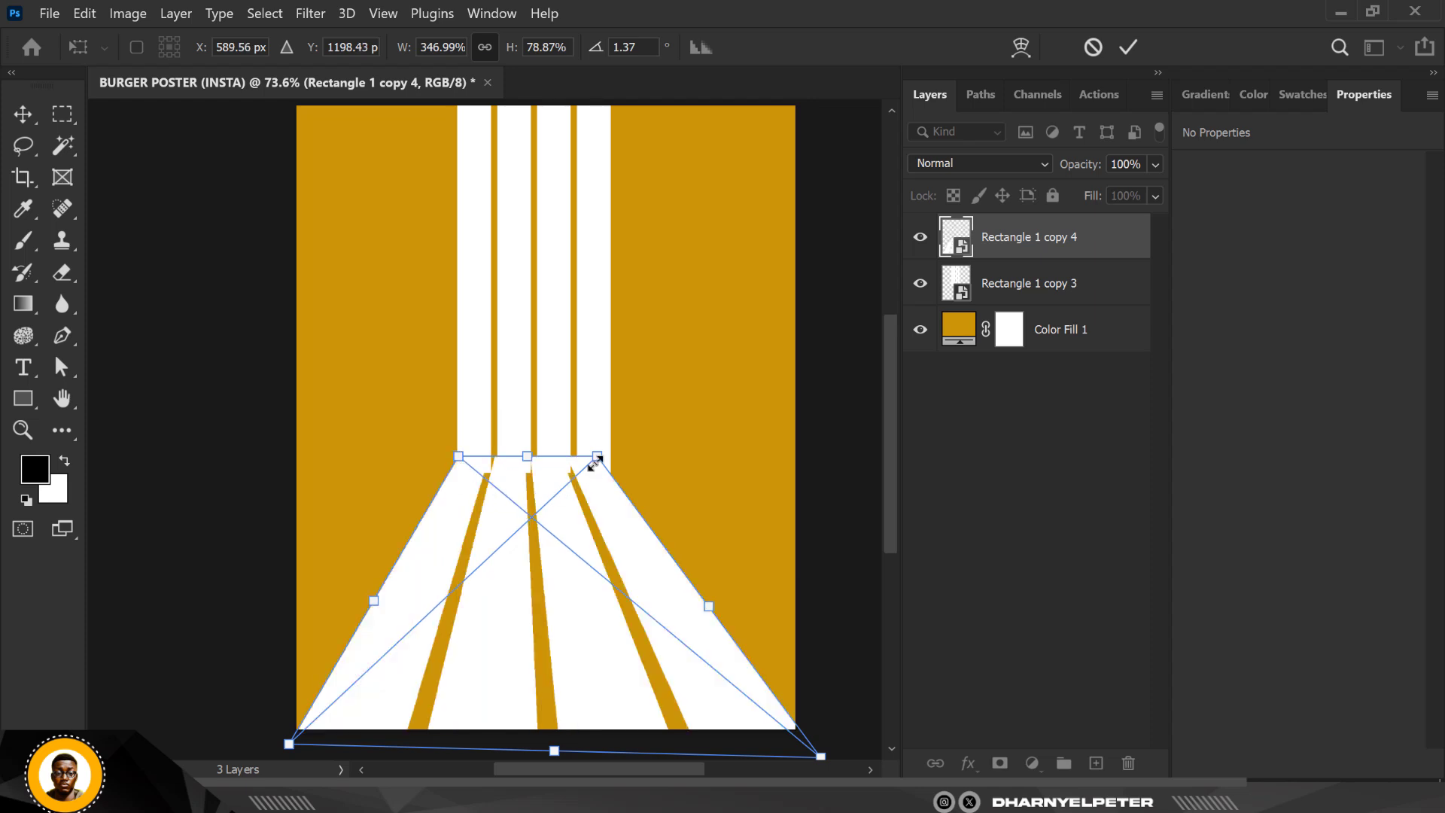
{"action": "left_click_drag", "start_coordinate": [597, 456], "coordinate": [535, 465]}
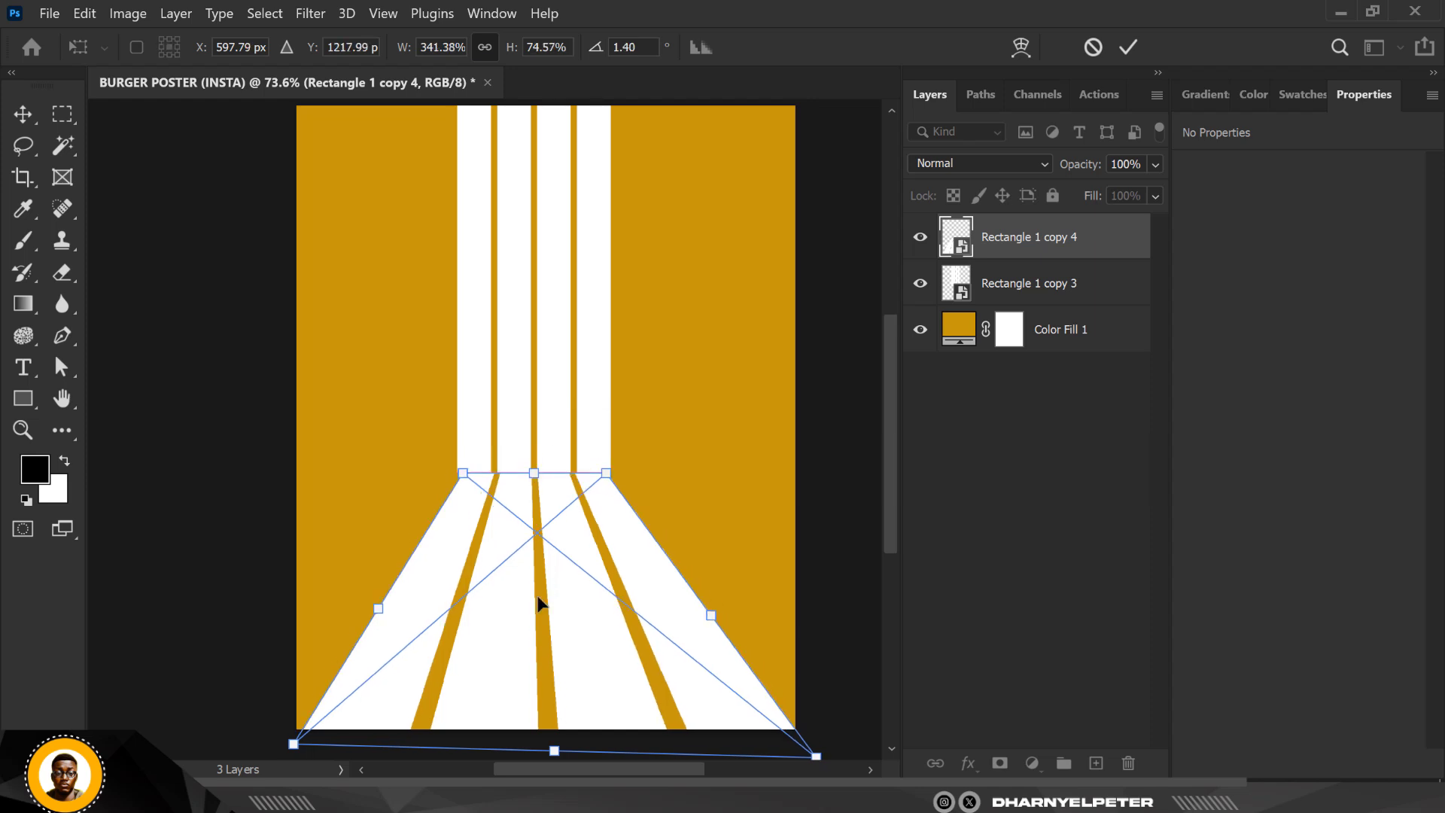
{"action": "scroll", "coordinate": [539, 484], "scroll_direction": "down", "scroll_amount": 2}
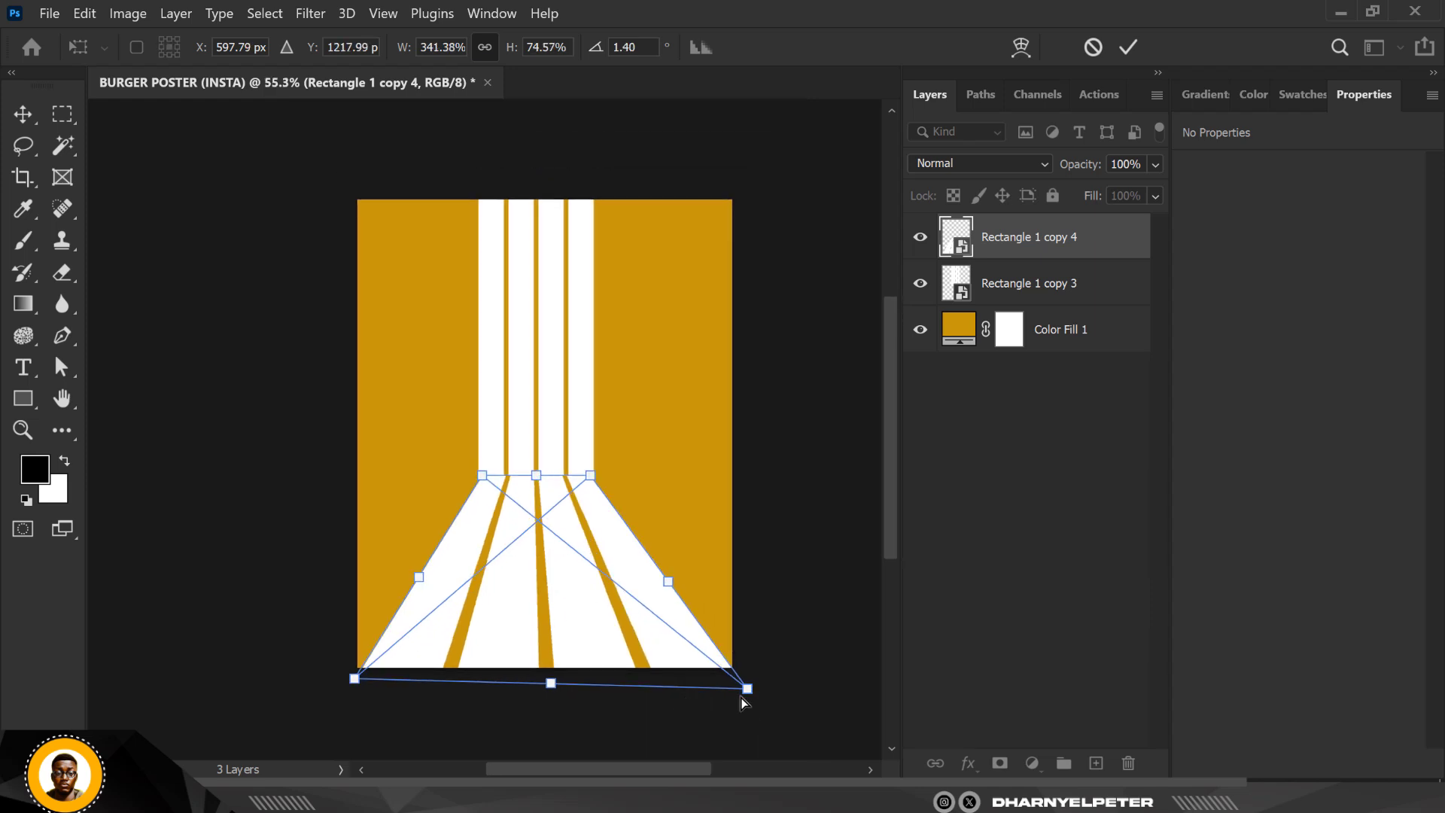
{"action": "left_click_drag", "start_coordinate": [745, 693], "coordinate": [744, 681]}
{"action": "key", "text": "Return"}
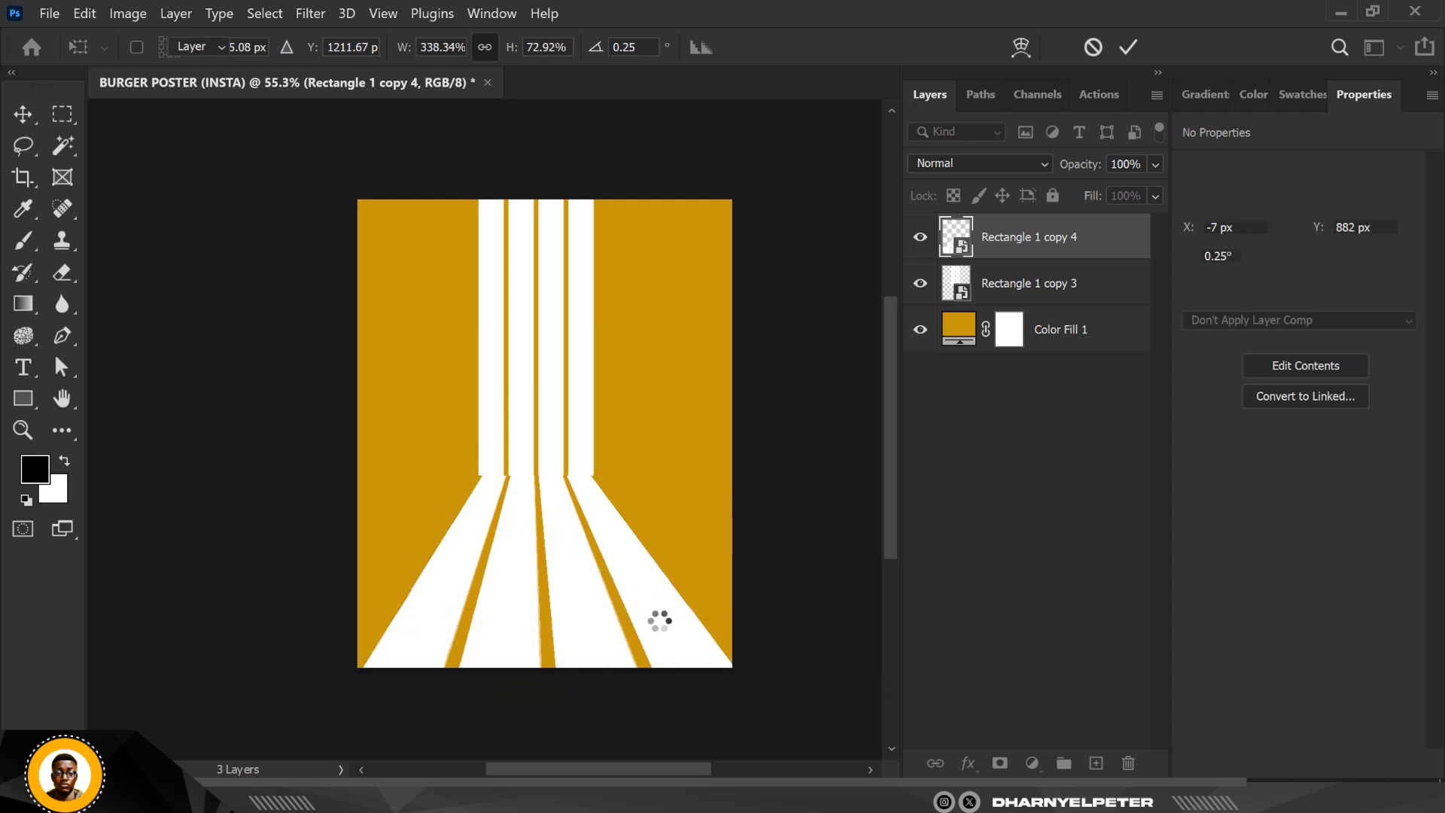
- Narrow the upright strips from both sides to about 348 px wide, matching the top of the fanned strips
{"action": "scroll", "coordinate": [501, 440], "scroll_direction": "up", "scroll_amount": 5}
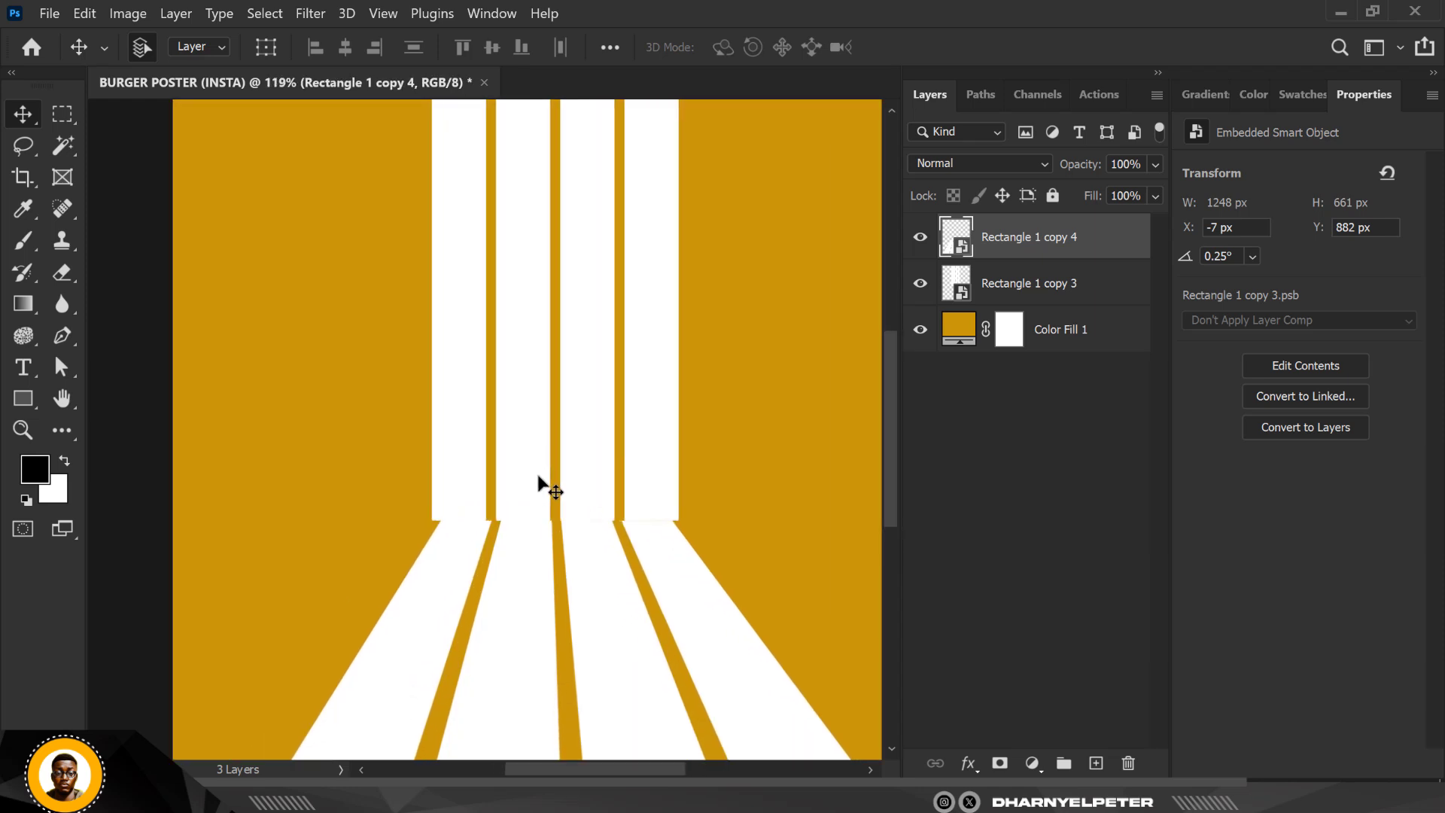
{"action": "scroll", "coordinate": [539, 477], "scroll_direction": "down", "scroll_amount": 7}
{"action": "scroll", "coordinate": [540, 475], "scroll_direction": "up", "scroll_amount": 4}
{"action": "left_click", "coordinate": [566, 423]}
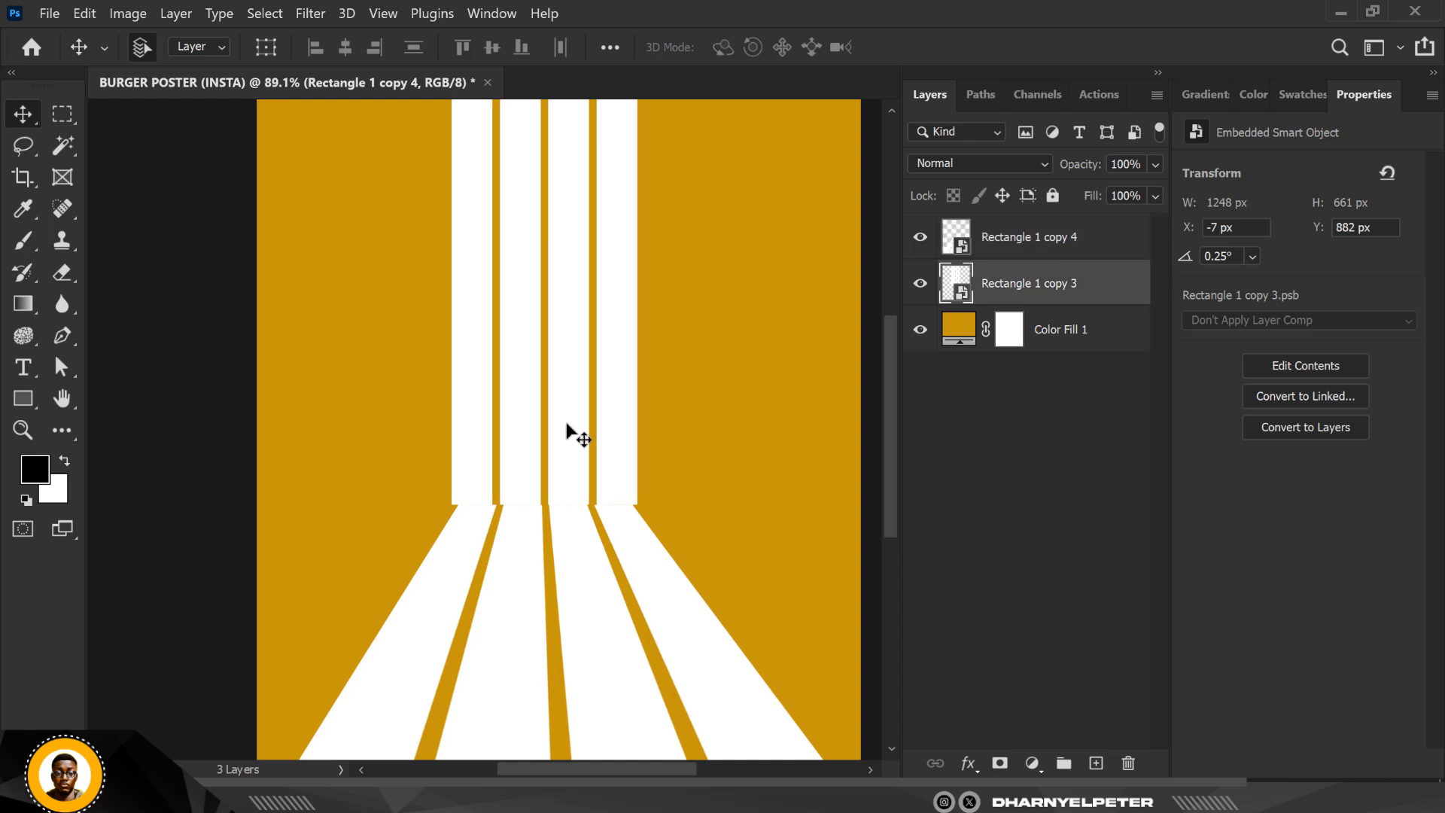
{"action": "key", "text": "ctrl+t"}
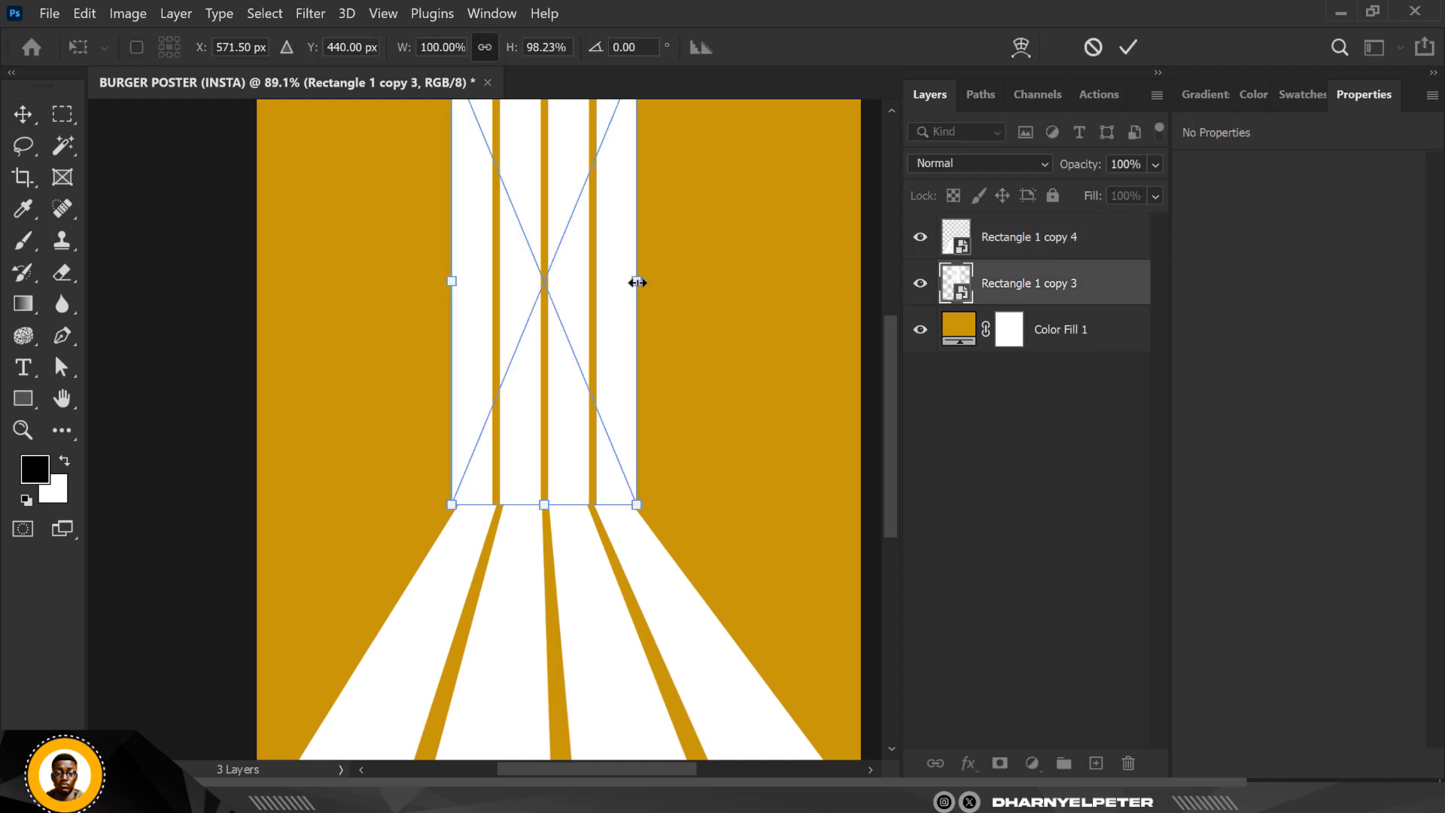
{"action": "left_click_drag", "start_coordinate": [636, 281], "coordinate": [632, 281]}
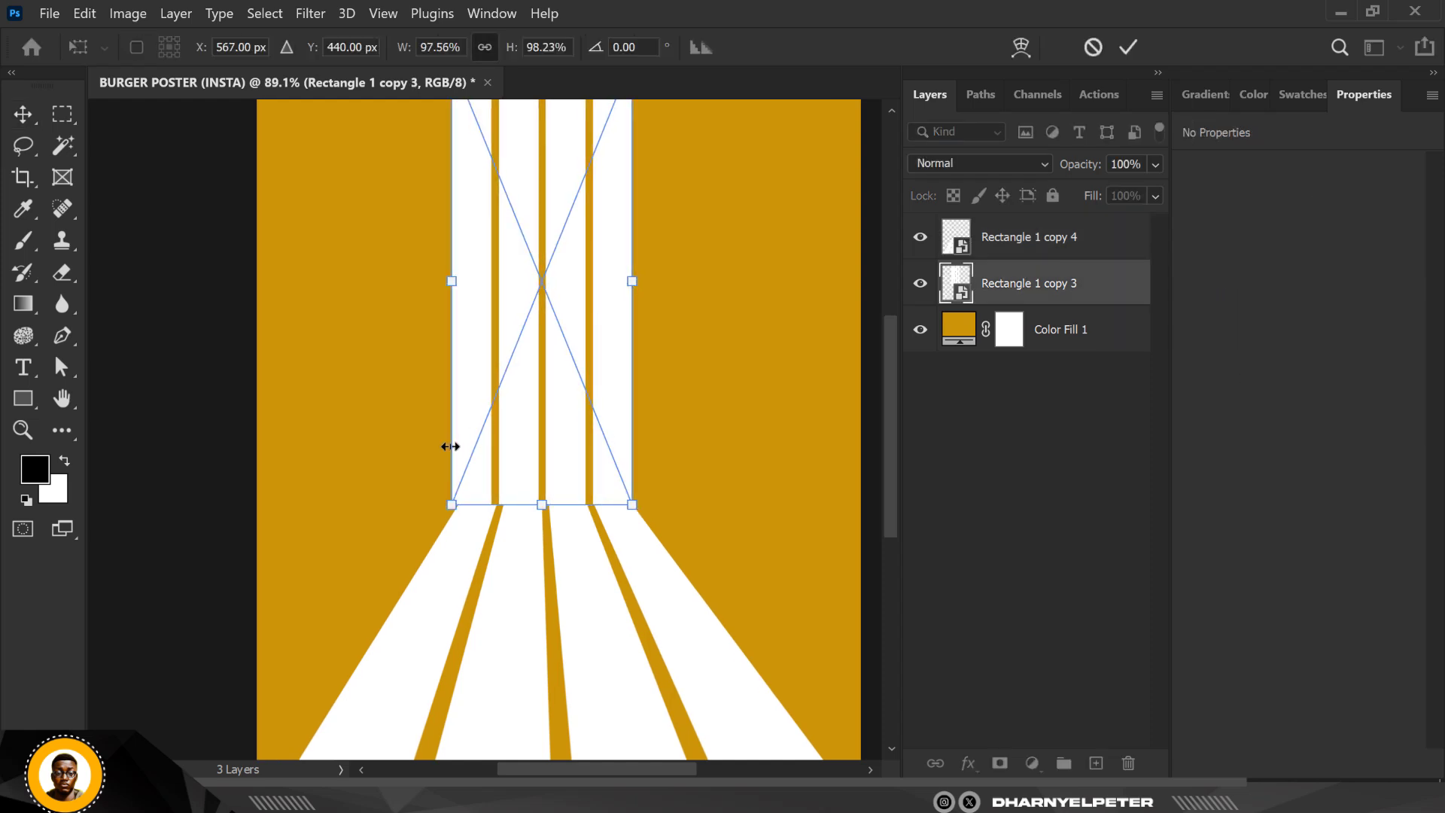
{"action": "scroll", "coordinate": [464, 304], "scroll_direction": "up", "scroll_amount": 3}
{"action": "left_click_drag", "start_coordinate": [453, 275], "coordinate": [459, 274]}
{"action": "key", "text": "Return"}
{"action": "scroll", "coordinate": [483, 500], "scroll_direction": "down", "scroll_amount": 5}
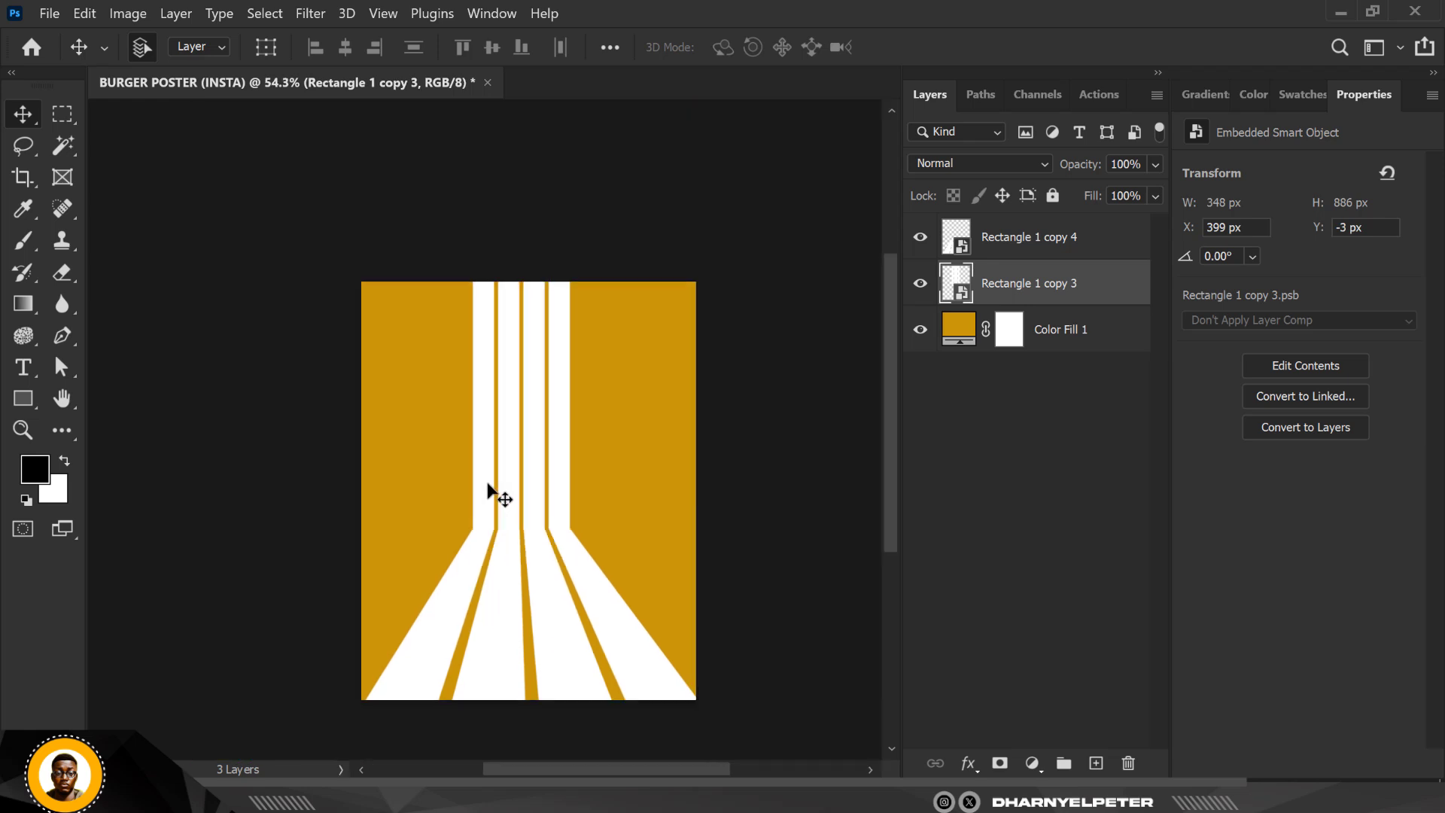
- Draw a black rectangle about 1344 x 910 px directly above the Color Fill 1 layer, covering the background behind the upright strips
{"action": "scroll", "coordinate": [520, 480], "scroll_direction": "up", "scroll_amount": 2}
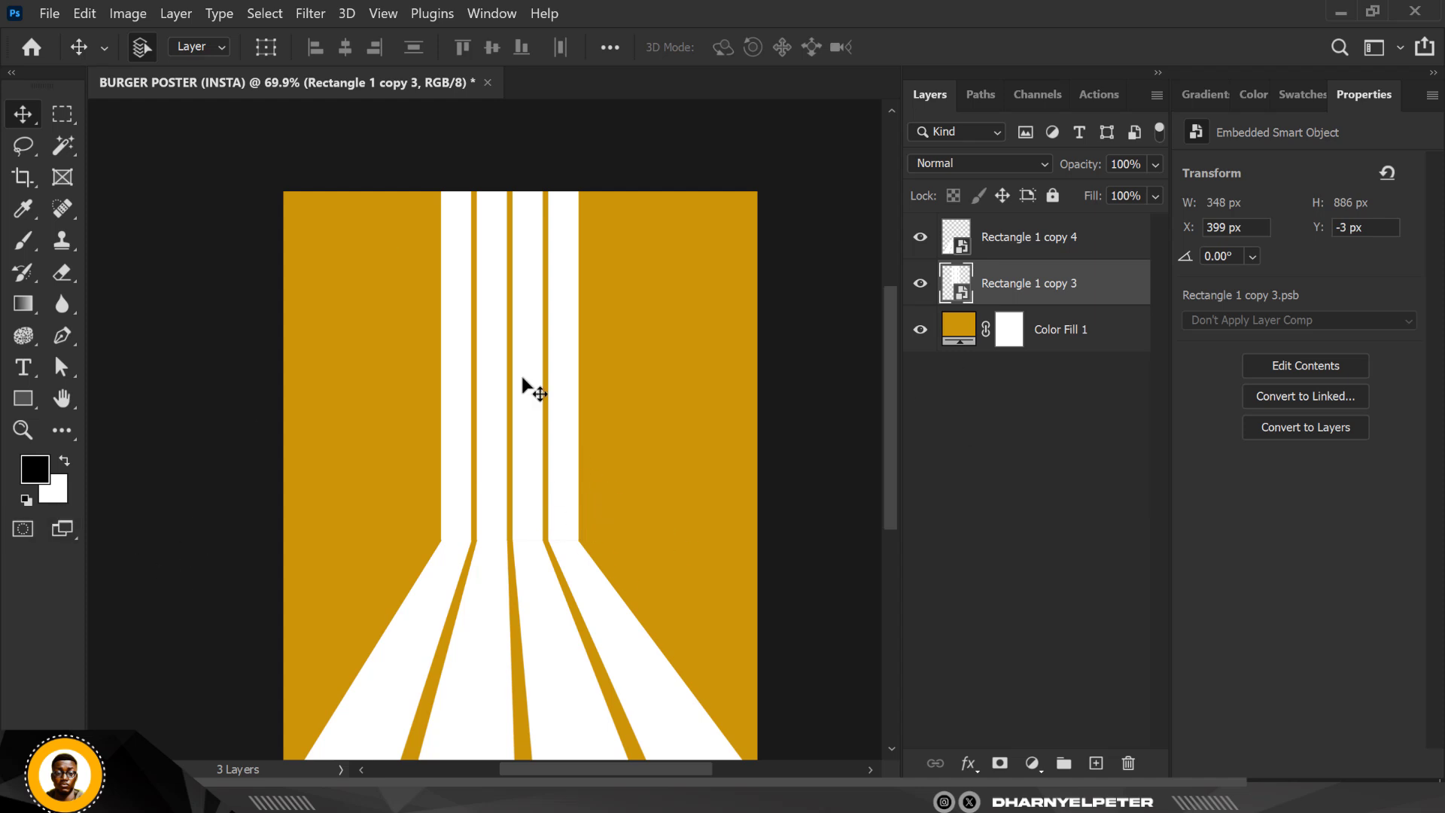
{"action": "left_click", "coordinate": [1061, 331]}
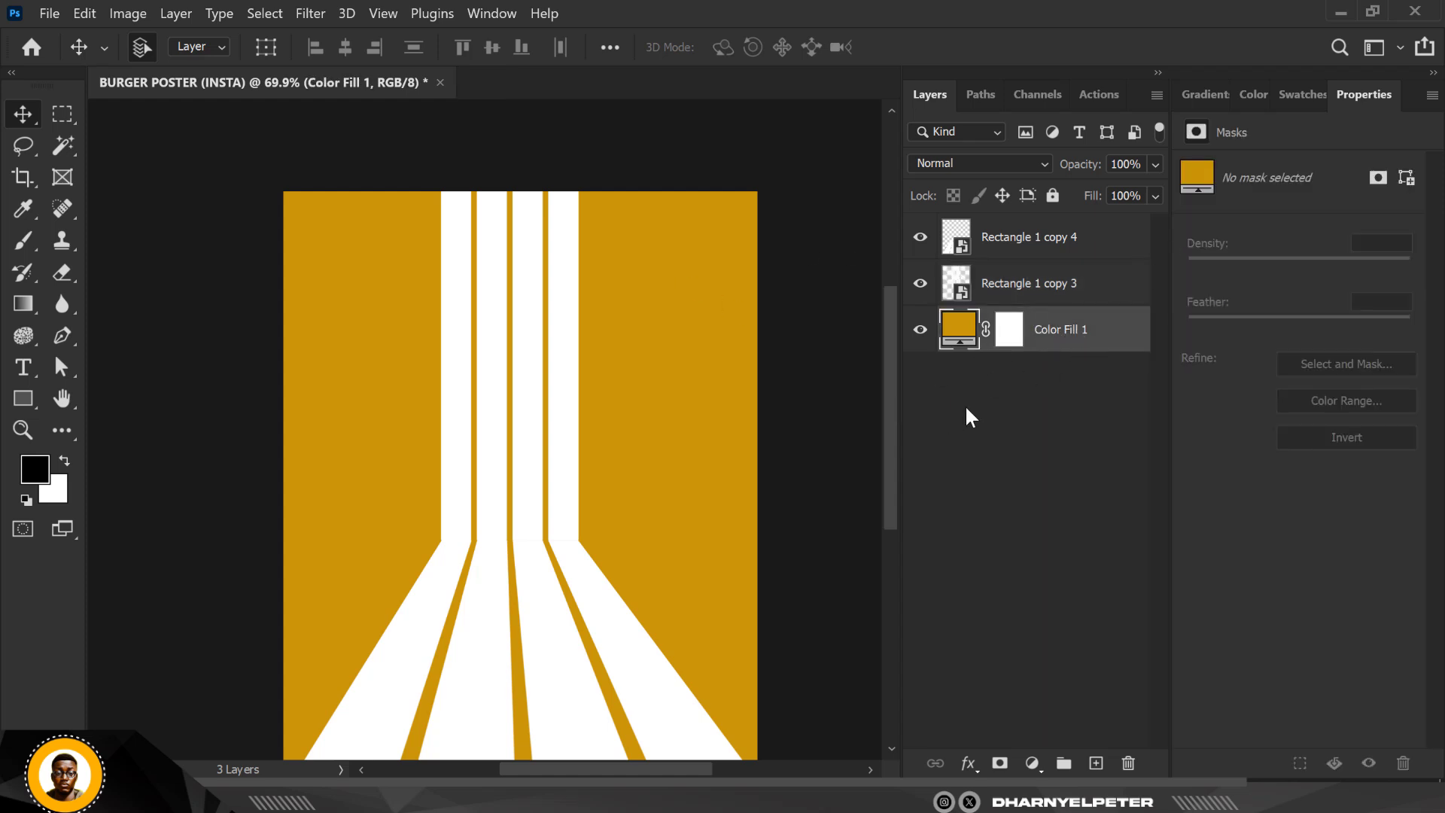
{"action": "left_click", "coordinate": [24, 398]}
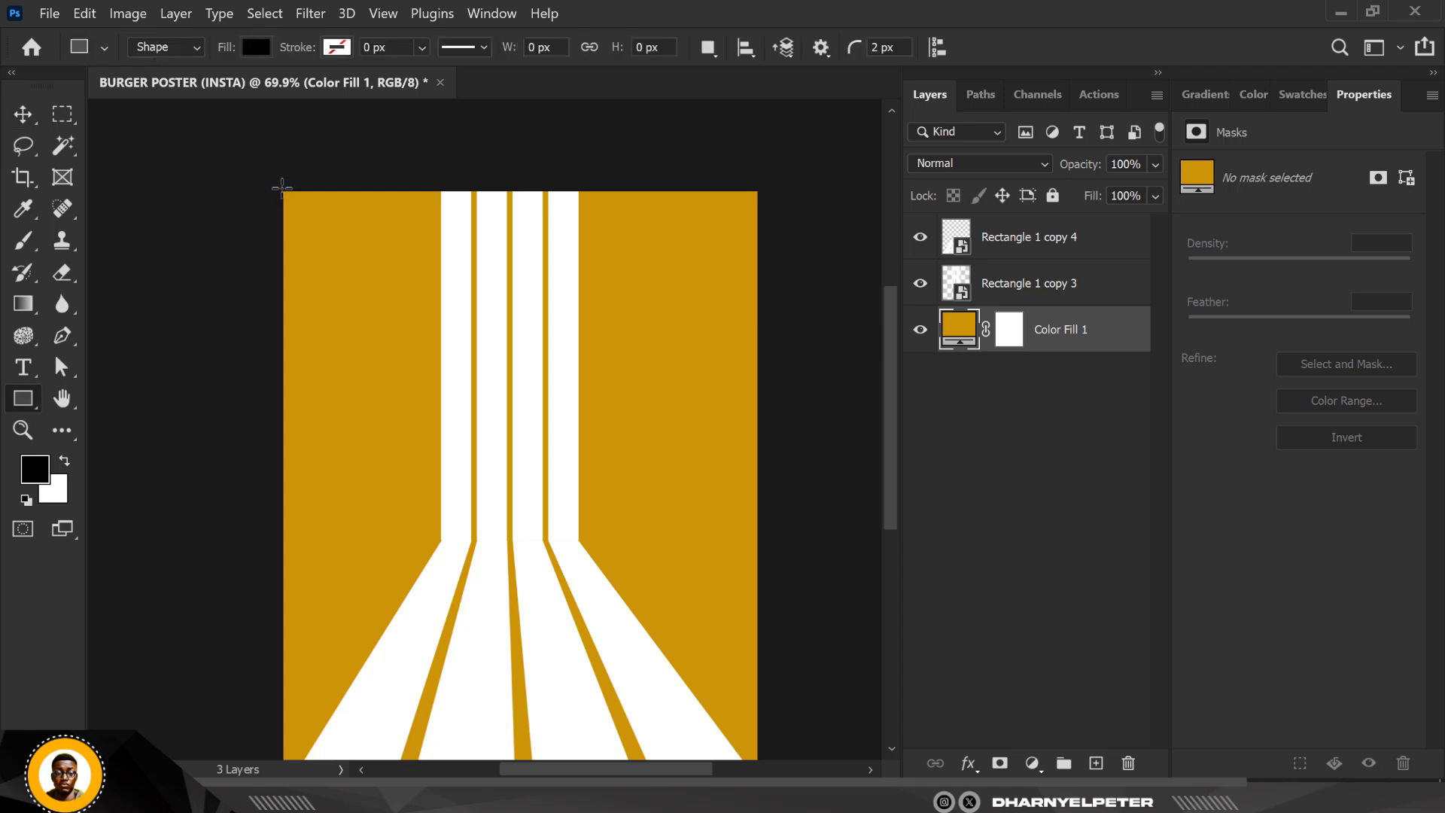
{"action": "left_click_drag", "start_coordinate": [271, 185], "coordinate": [800, 543]}
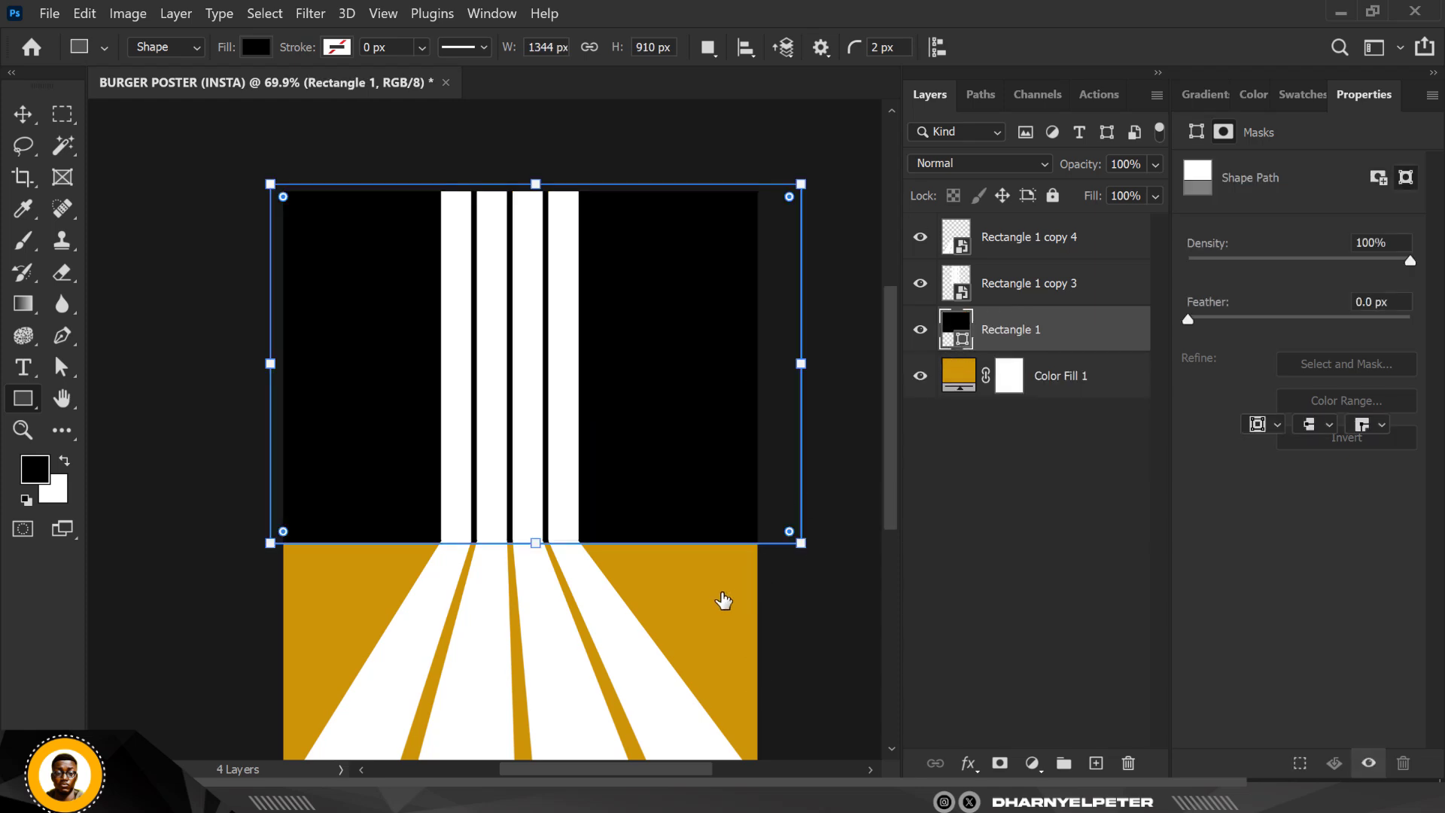
- Recolor the black wall rectangle with the gold sampled from the floor, shifted slightly toward yellow to #cd9b02
{"action": "double_click", "coordinate": [956, 322]}
{"action": "left_click", "coordinate": [693, 599]}
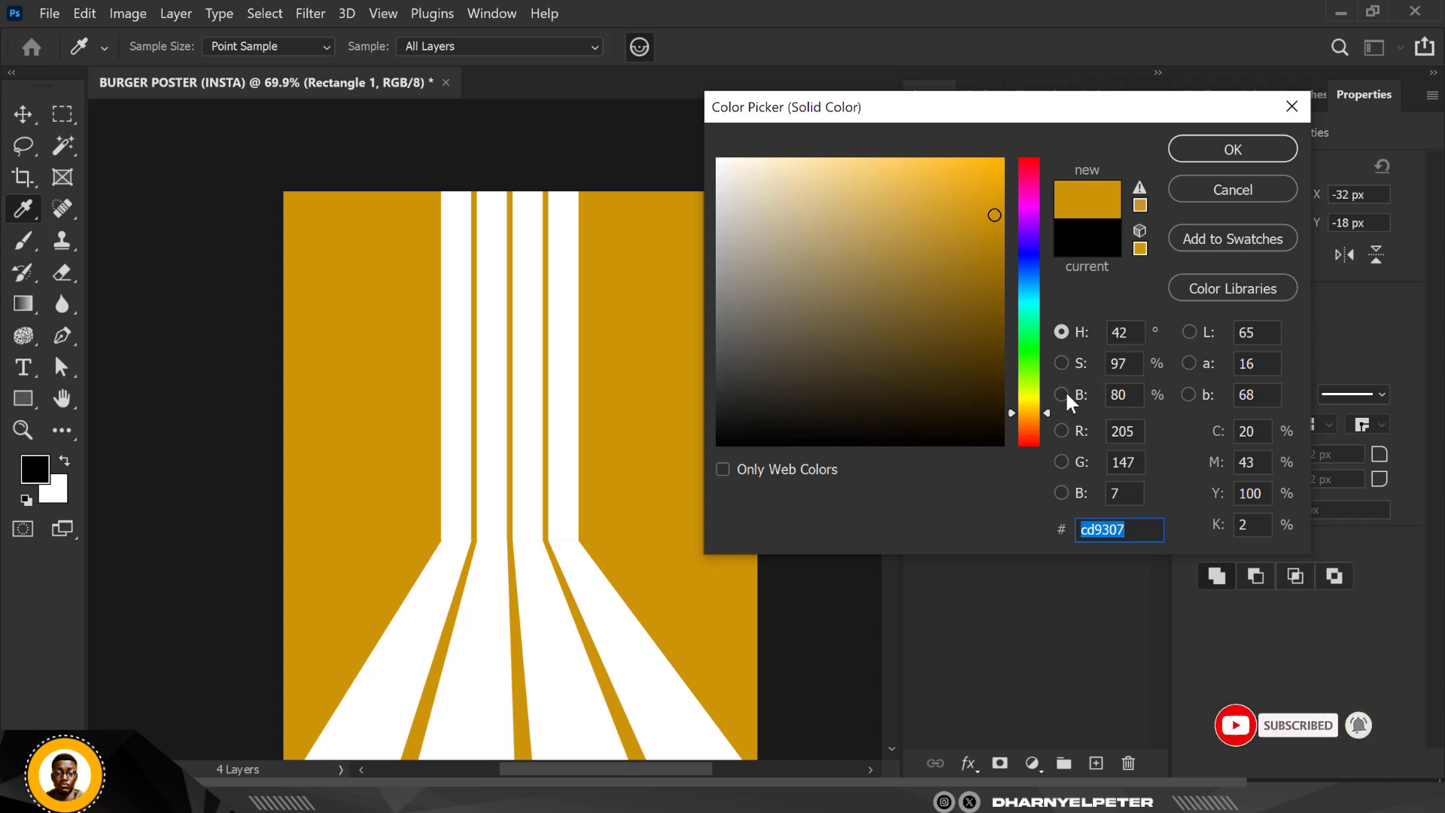
{"action": "left_click", "coordinate": [1067, 396]}
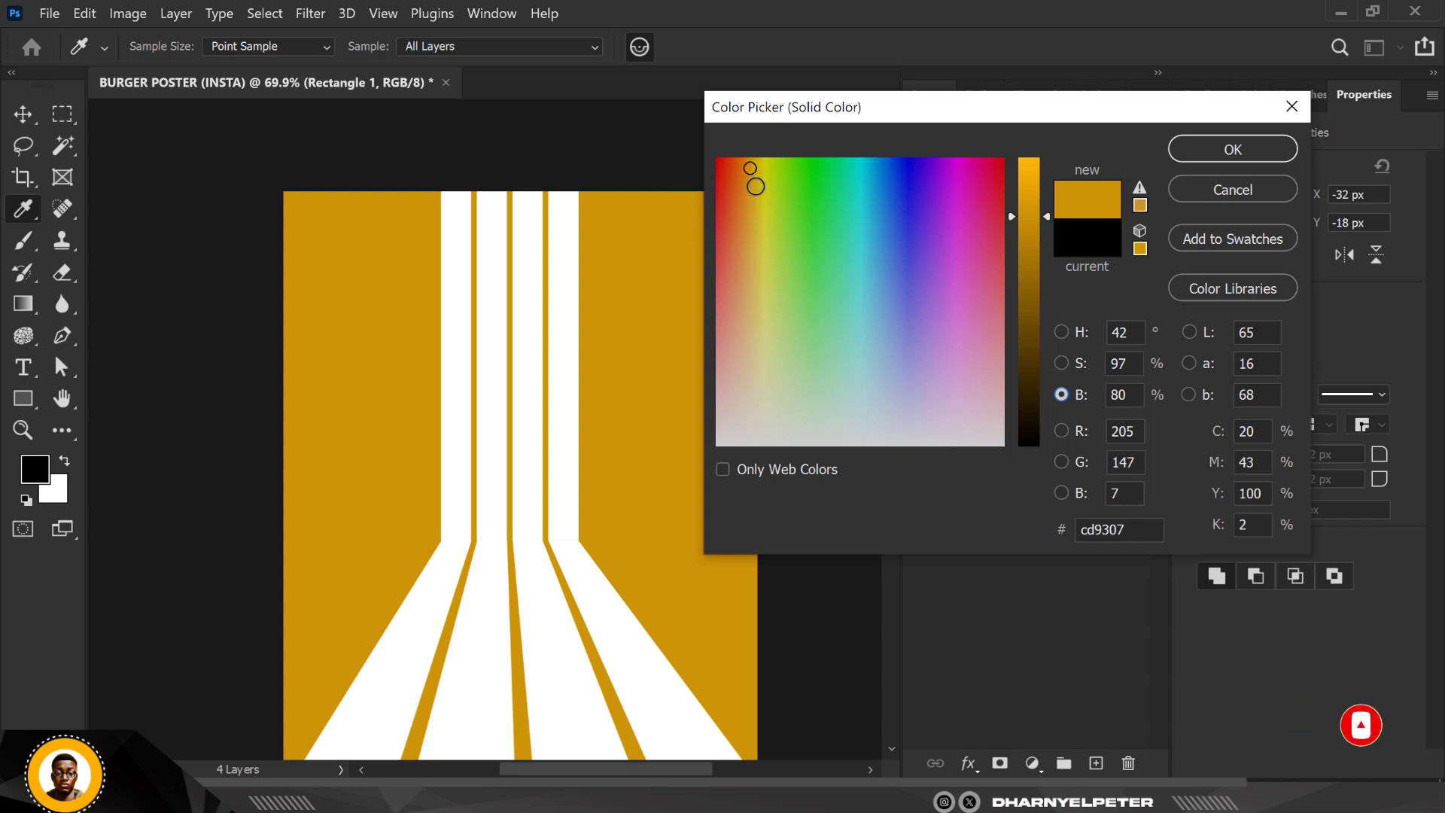
{"action": "mouse_move", "coordinate": [750, 166]}
{"action": "left_mouse_down"}
{"action": "mouse_move", "coordinate": [761, 182]}
{"action": "mouse_move", "coordinate": [753, 159]}
{"action": "left_mouse_up"}
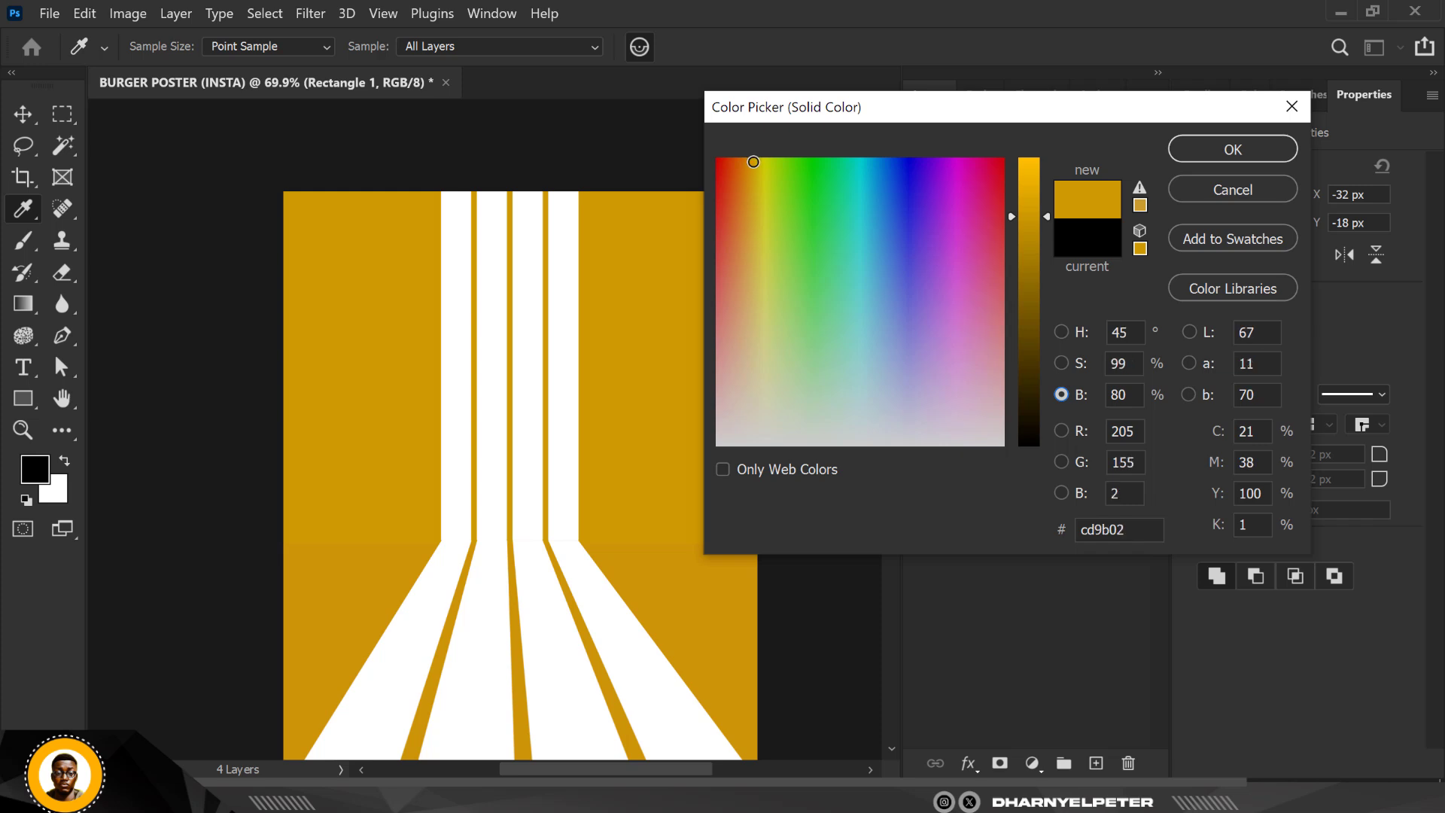
{"action": "left_click", "coordinate": [1234, 149]}
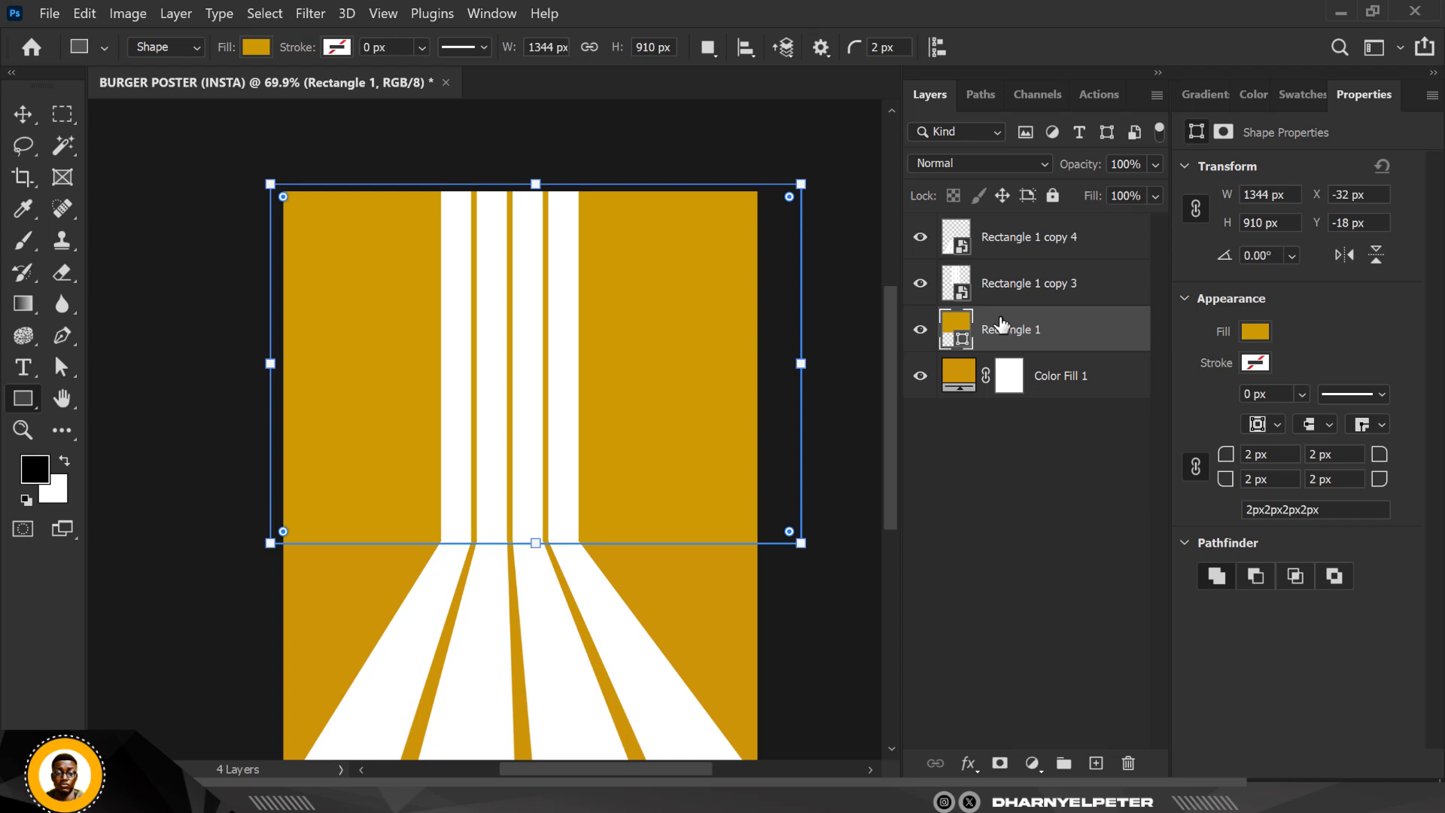
- Check the hex fill colors of the wall rectangle and the Color Fill 1 floor layer without altering either one
{"action": "double_click", "coordinate": [960, 343]}
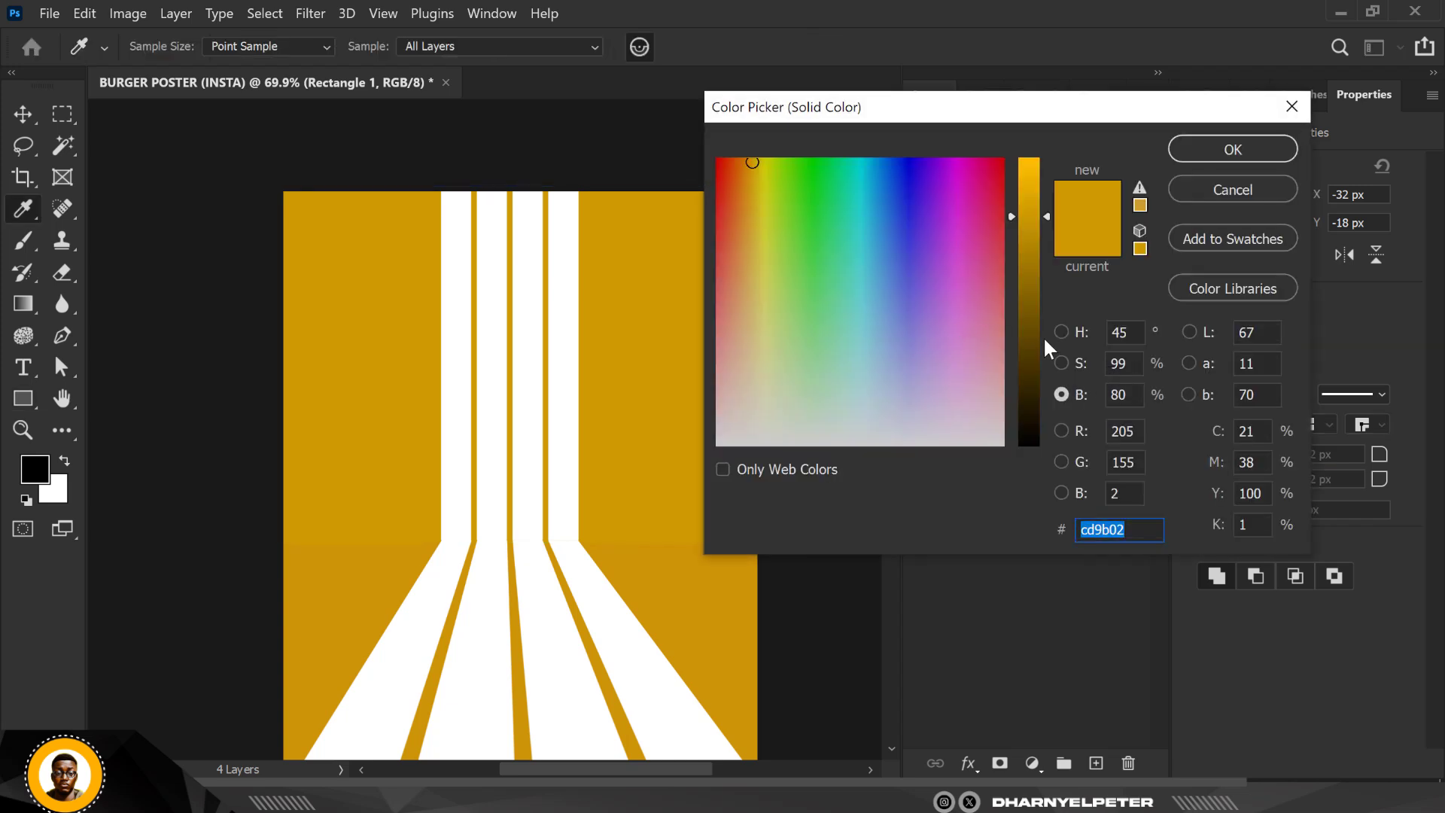
{"action": "left_click", "coordinate": [1064, 331]}
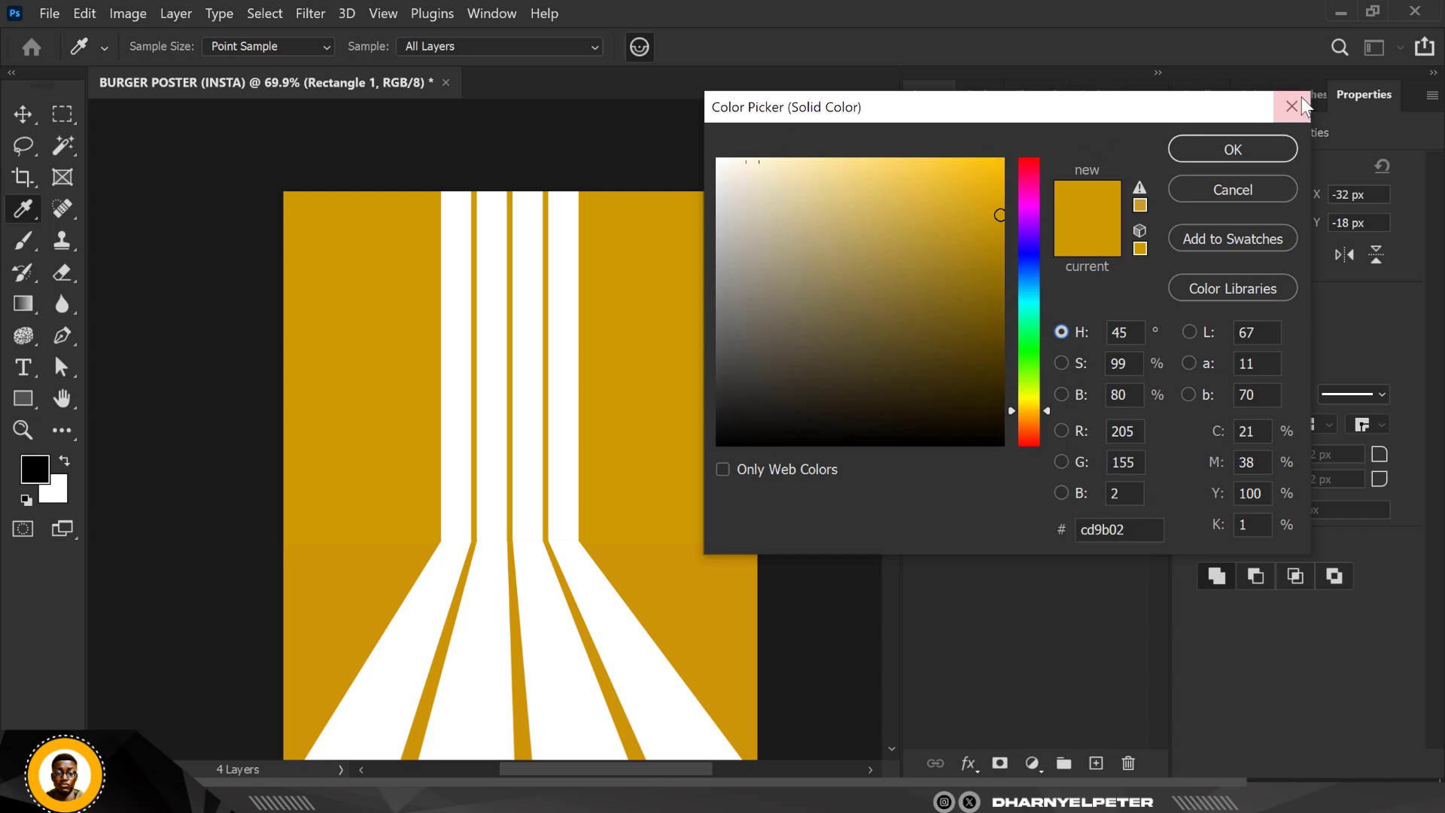
{"action": "left_click", "coordinate": [1232, 149]}
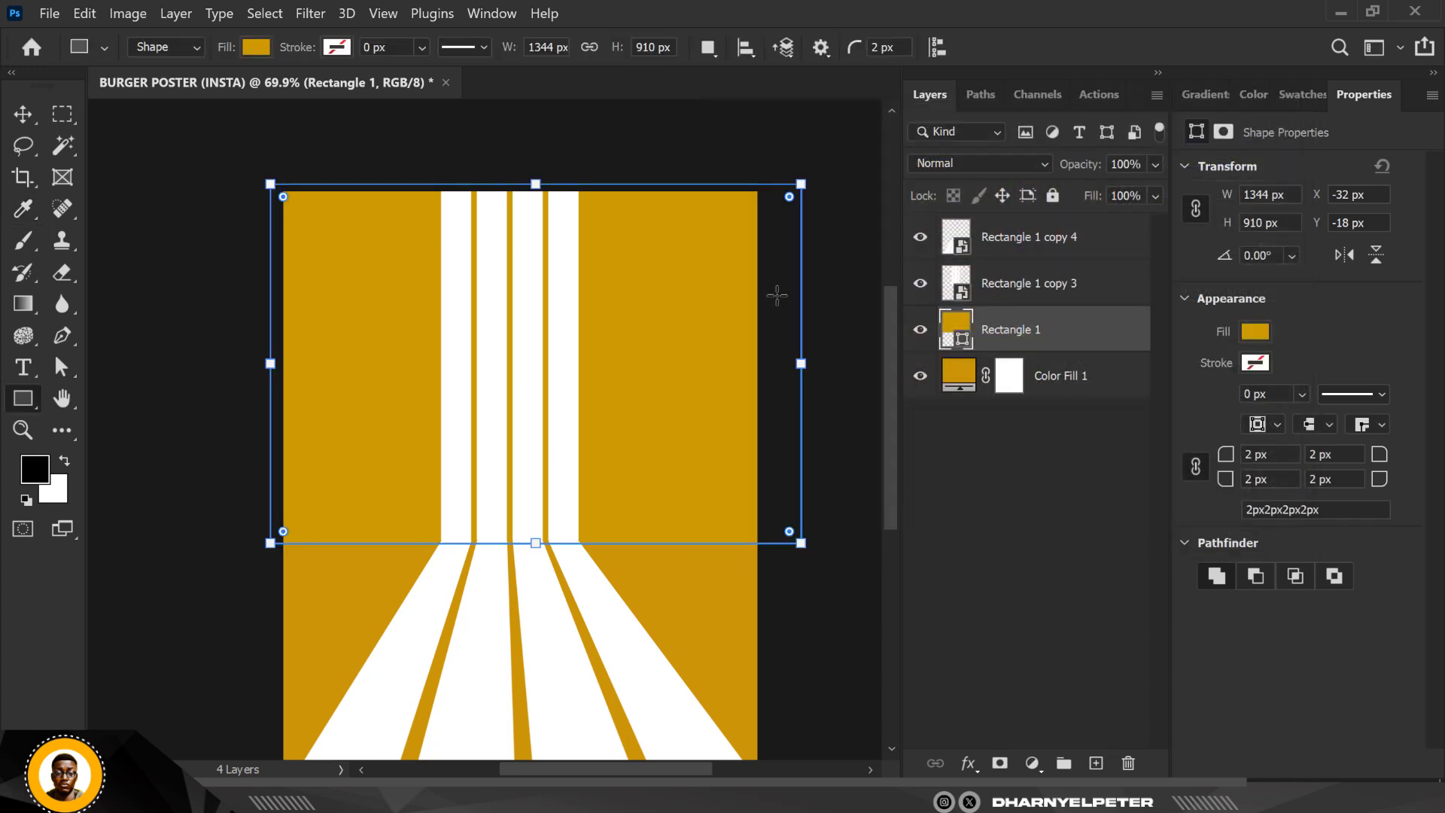
{"action": "left_click", "coordinate": [26, 114]}
{"action": "left_click", "coordinate": [160, 315]}
{"action": "scroll", "coordinate": [623, 335], "scroll_direction": "down", "scroll_amount": 1}
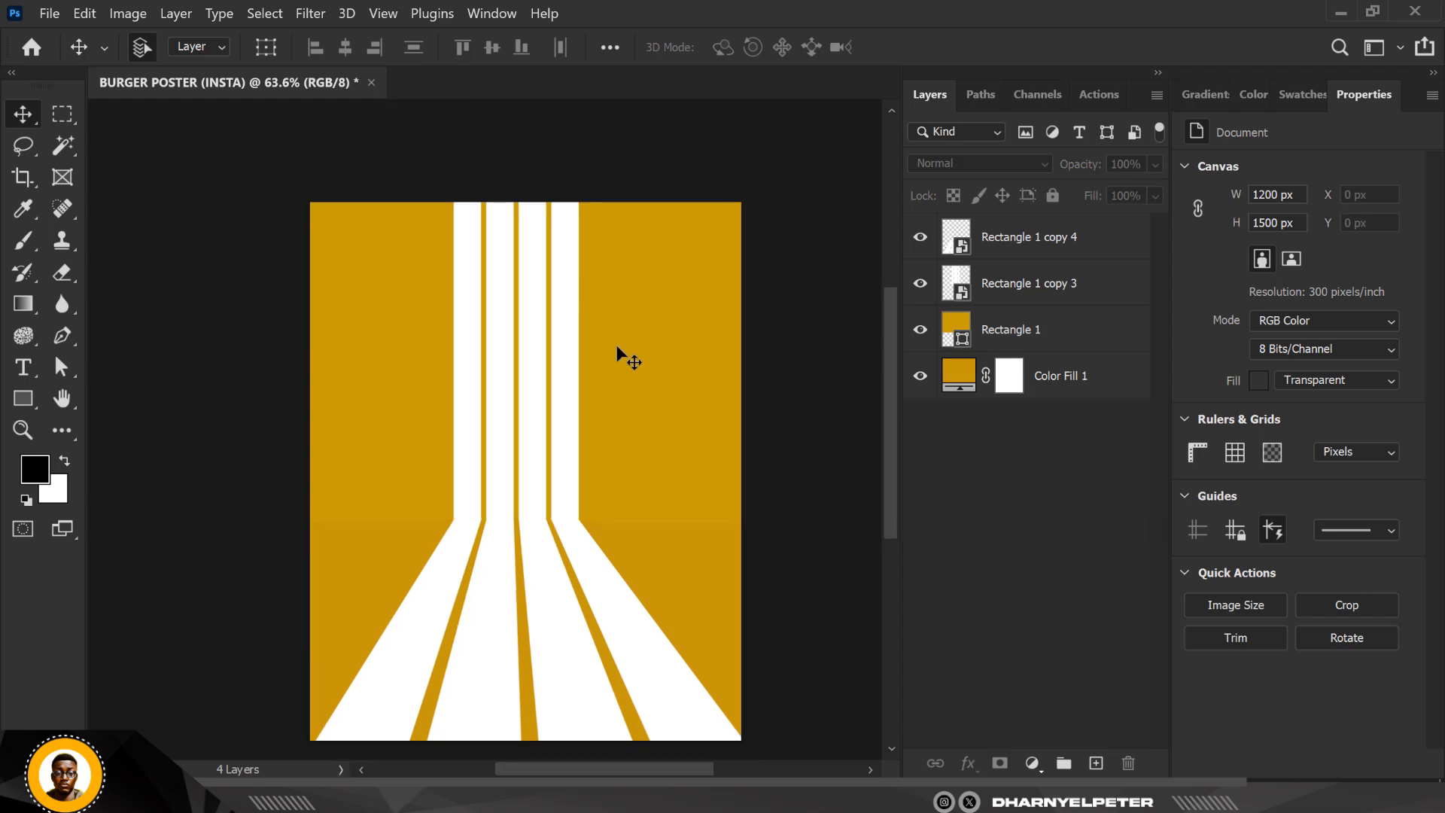
{"action": "left_click", "coordinate": [616, 345]}
{"action": "double_click", "coordinate": [961, 340]}
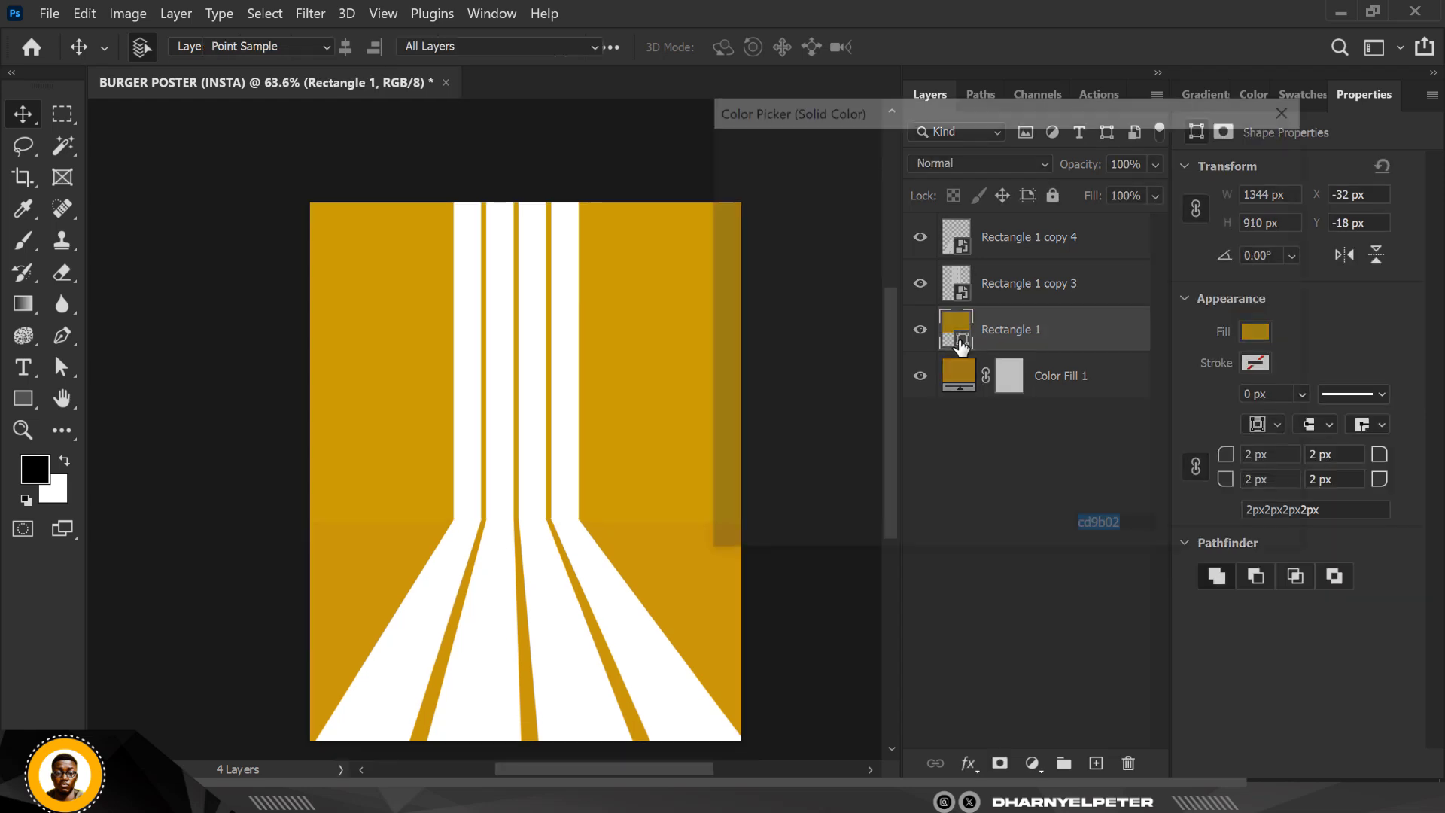
{"action": "left_click_drag", "start_coordinate": [1140, 533], "coordinate": [1071, 527]}
{"action": "left_click", "coordinate": [1279, 153]}
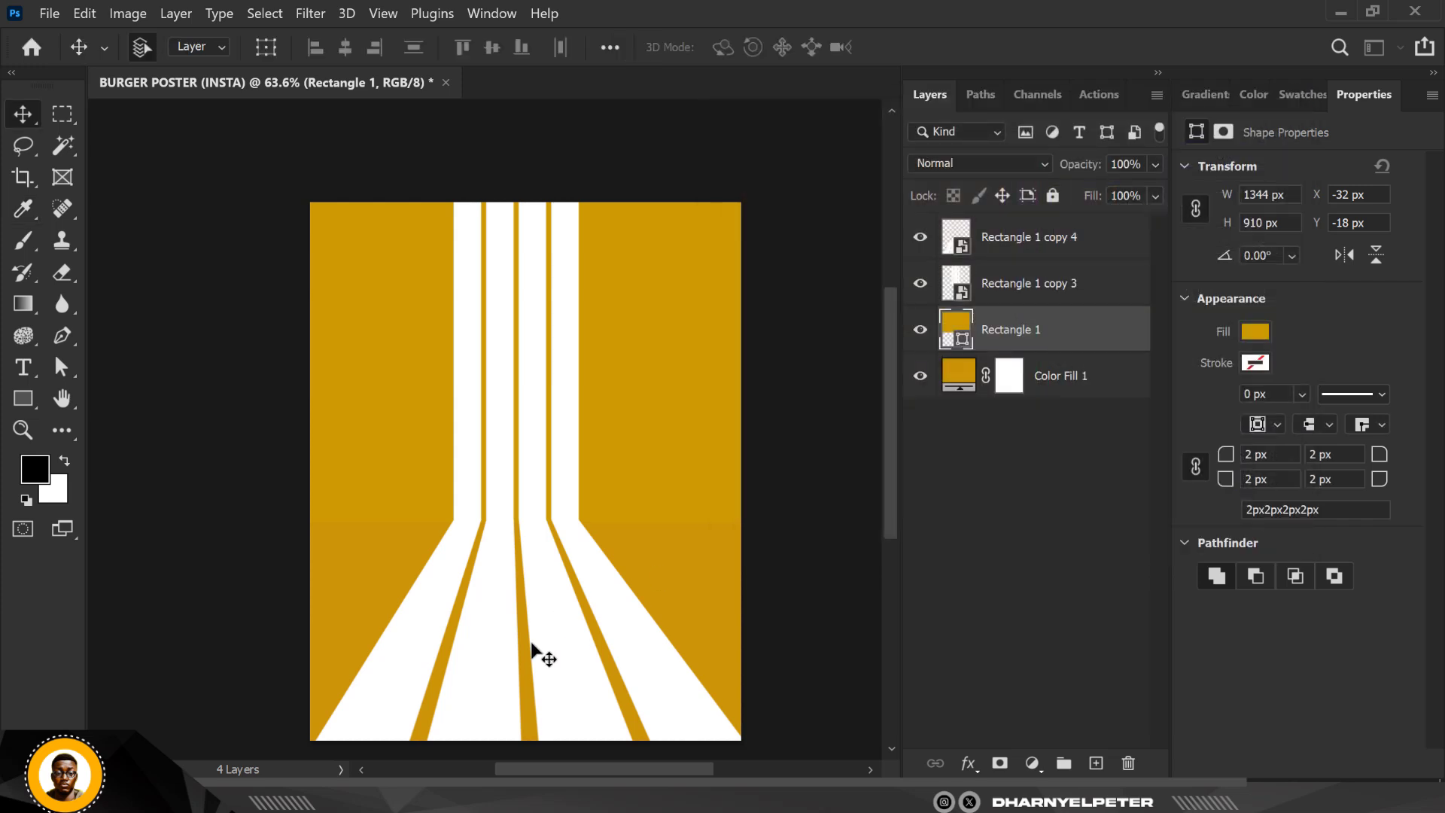
{"action": "left_click", "coordinate": [654, 584]}
{"action": "double_click", "coordinate": [957, 385]}
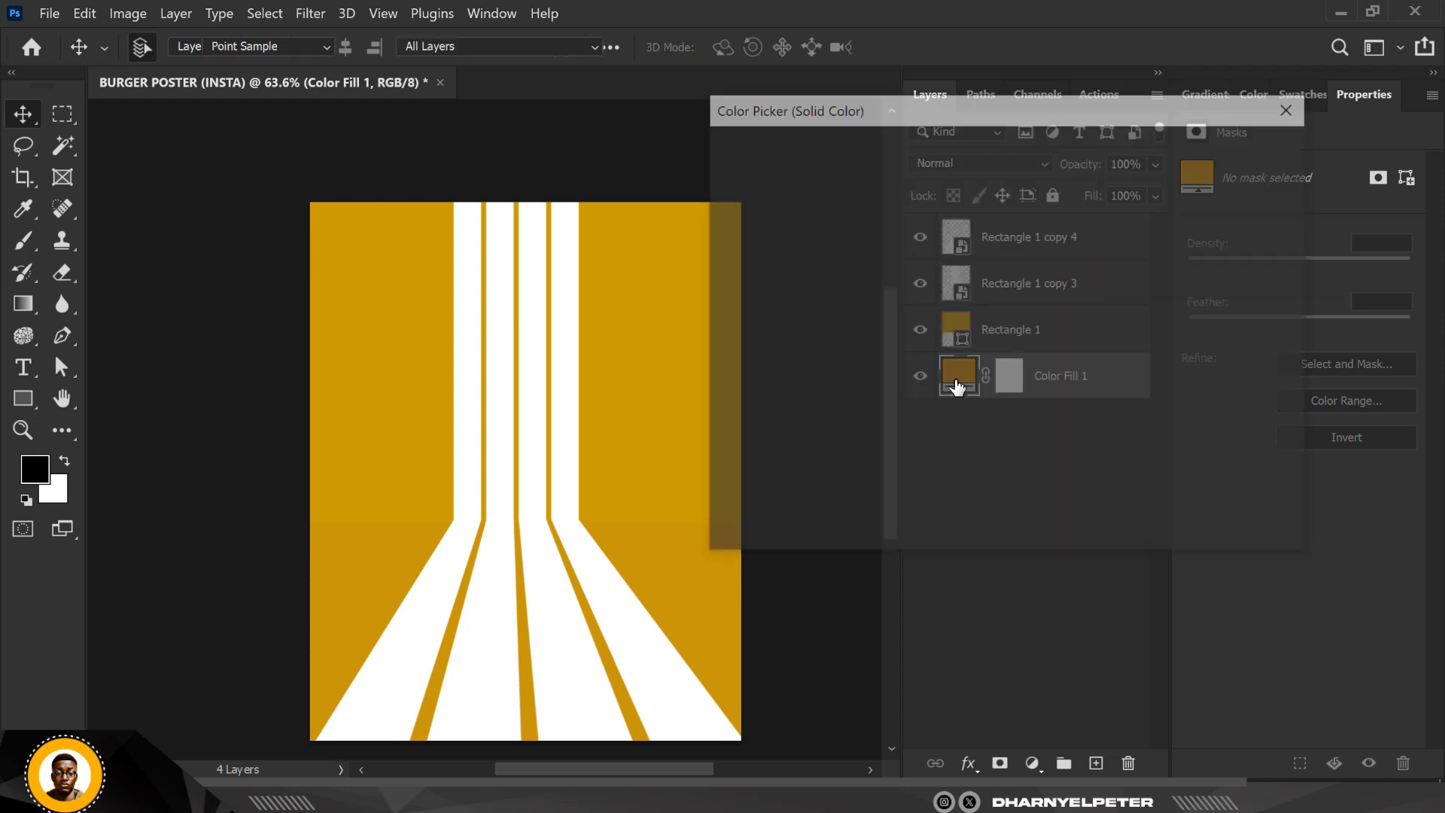
{"action": "left_click_drag", "start_coordinate": [1134, 529], "coordinate": [1075, 548]}
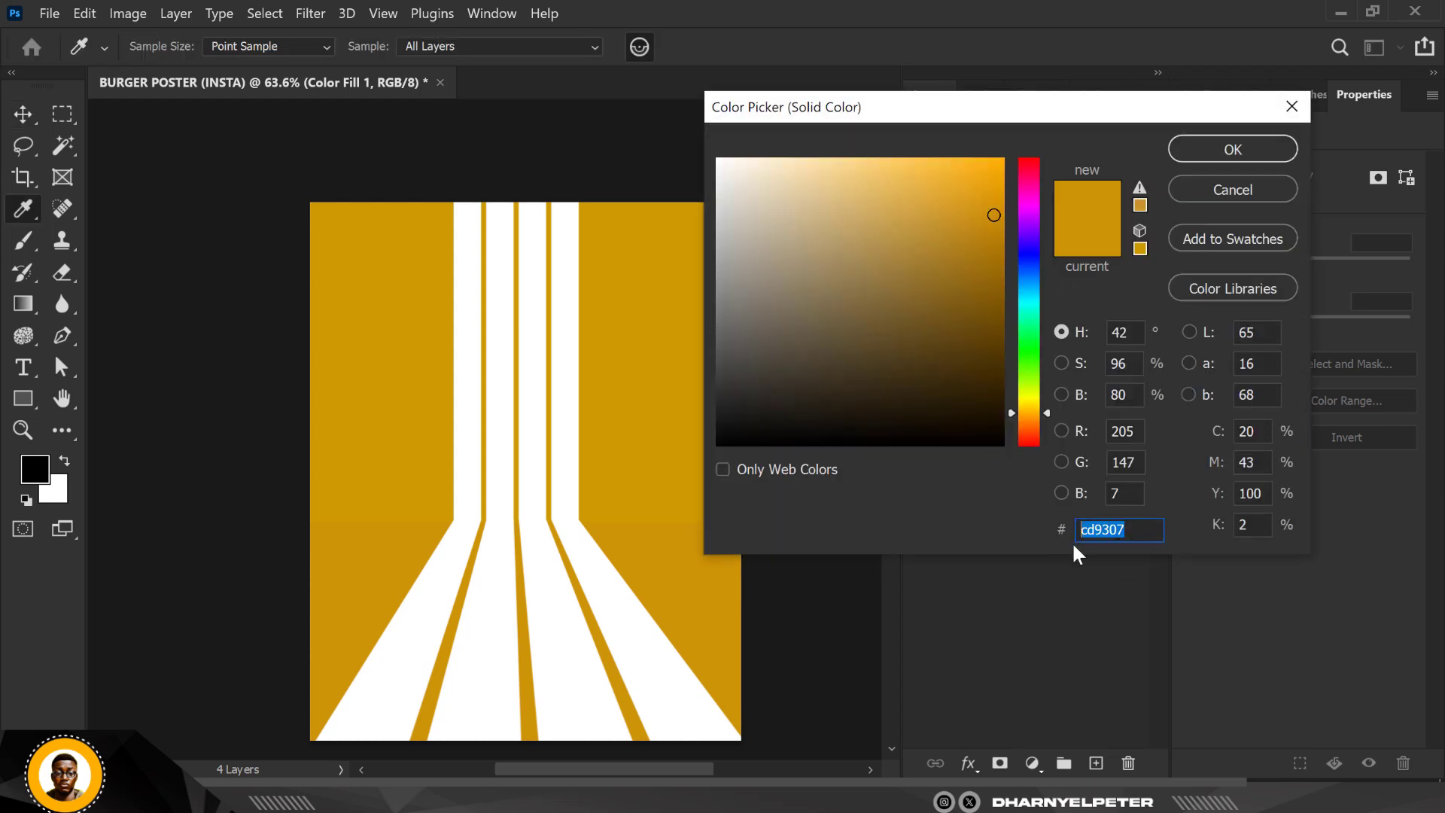
{"action": "left_click", "coordinate": [1233, 149]}
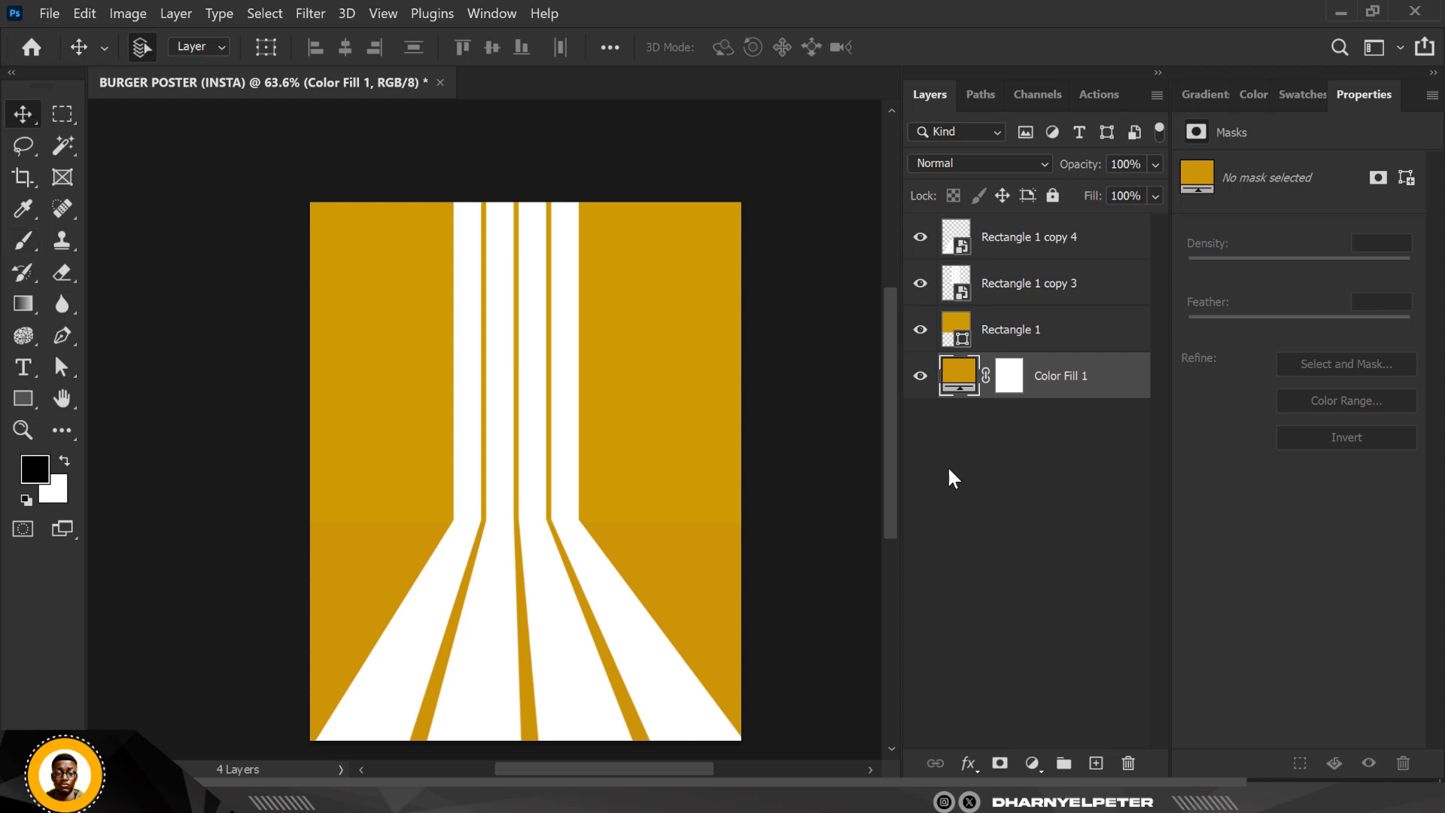
- Apply a Tilt-Shift blur of 15 px to the upright strips layer, Rectangle 1 copy 3
{"action": "left_click", "coordinate": [509, 282]}
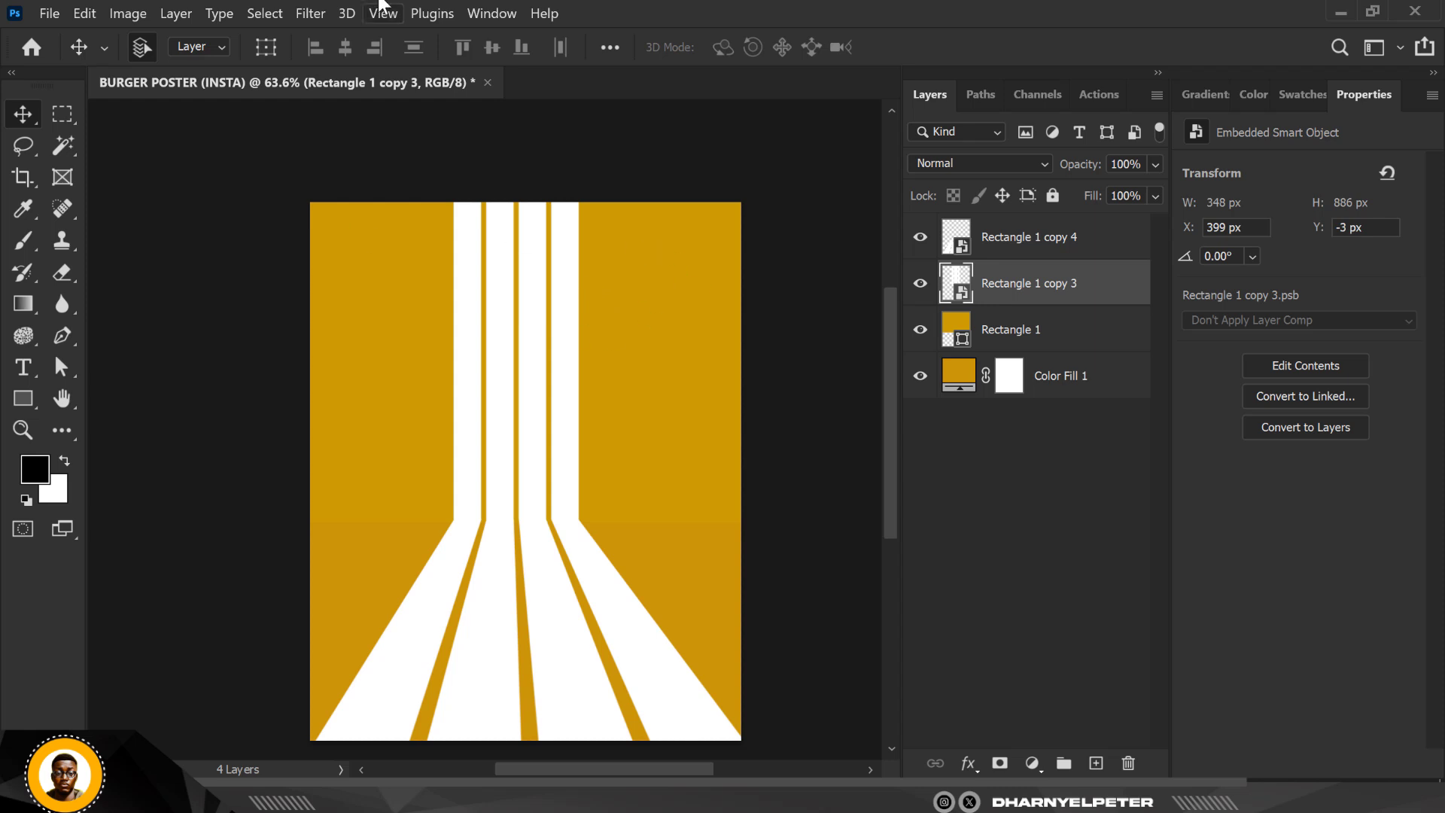
{"action": "left_click", "coordinate": [318, 18]}
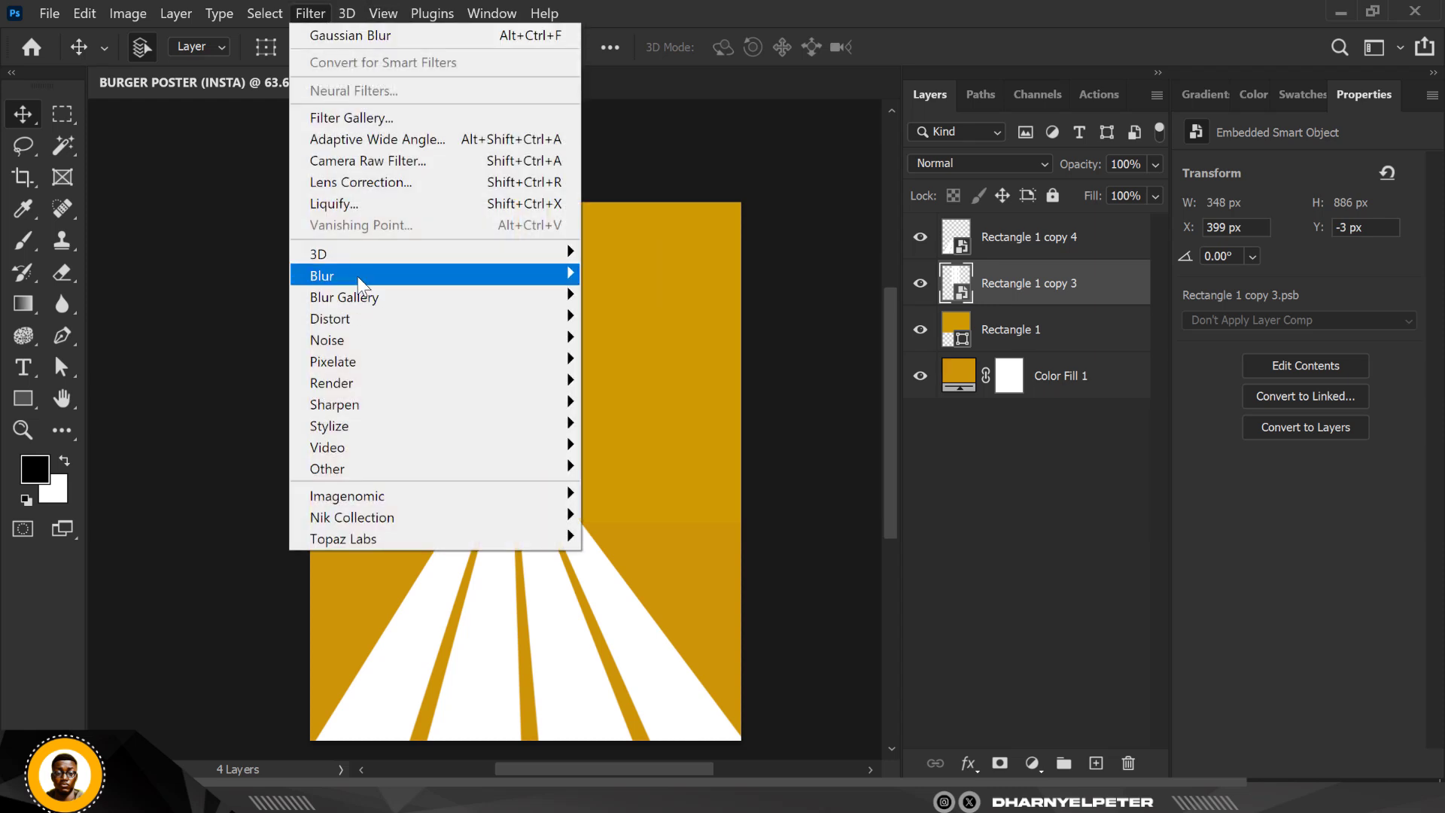
{"action": "mouse_move", "coordinate": [359, 284]}
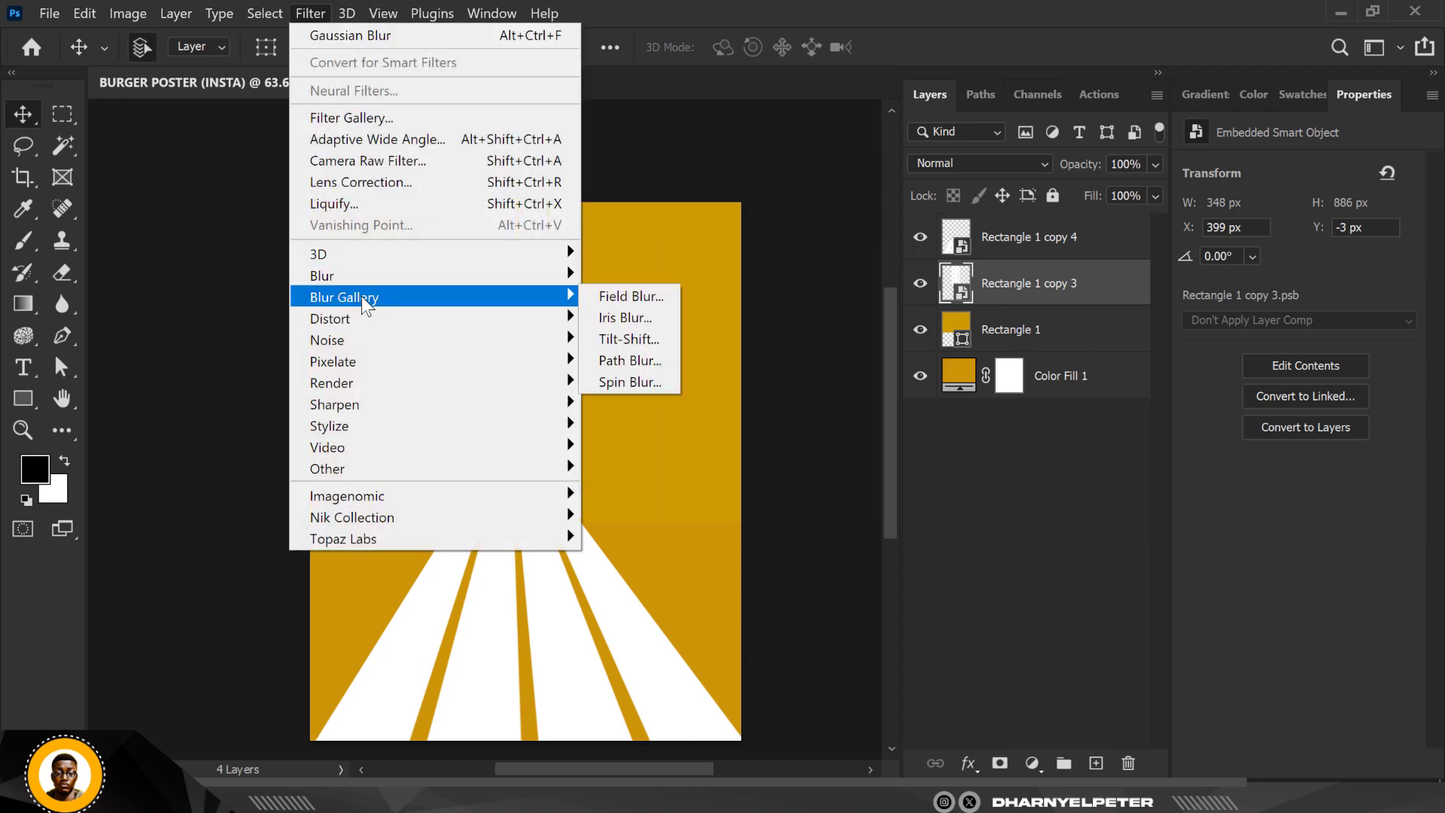
{"action": "left_click", "coordinate": [644, 340]}
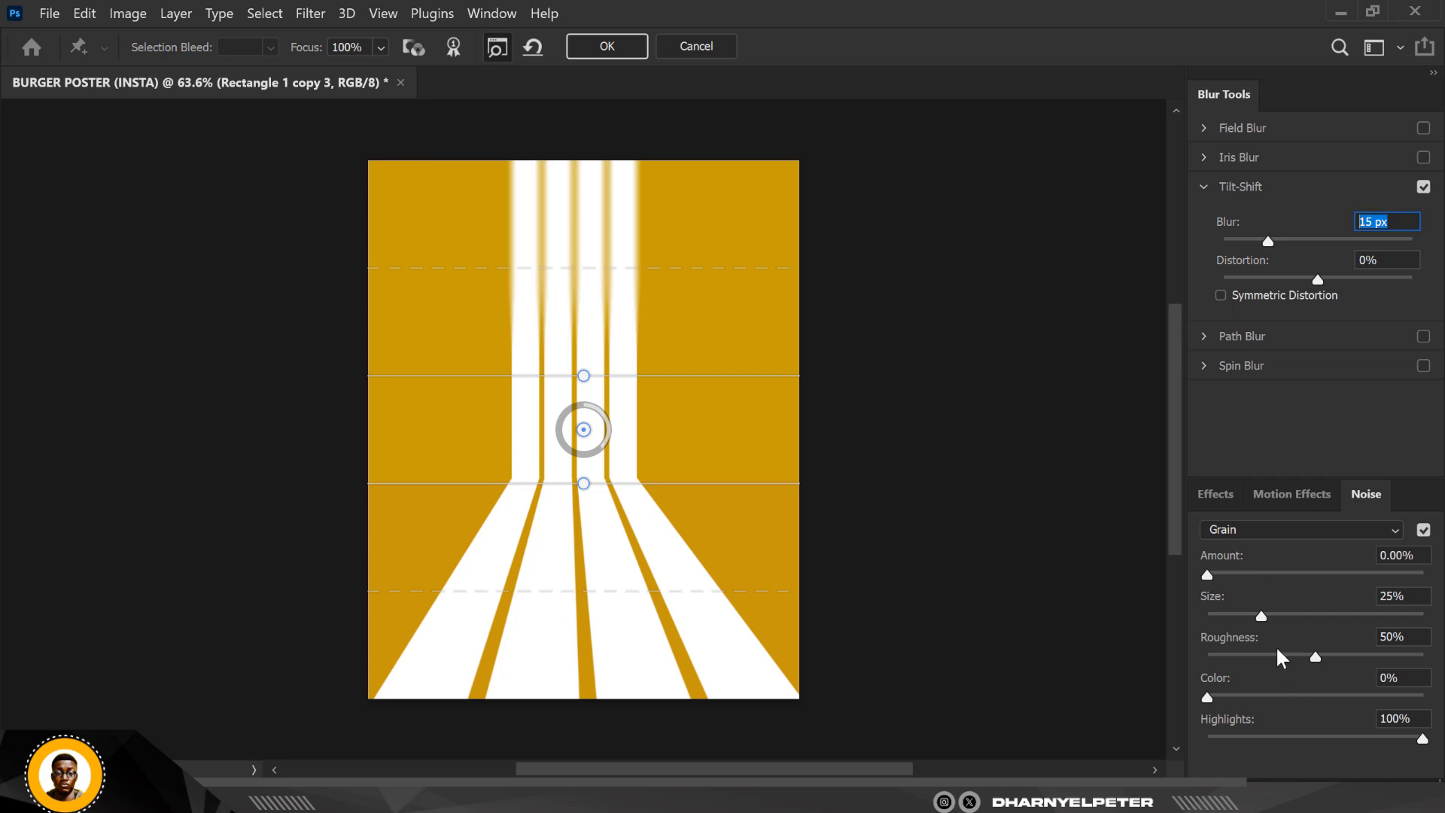
{"action": "left_click_drag", "start_coordinate": [1267, 242], "coordinate": [1267, 238]}
{"action": "left_click", "coordinate": [600, 60]}
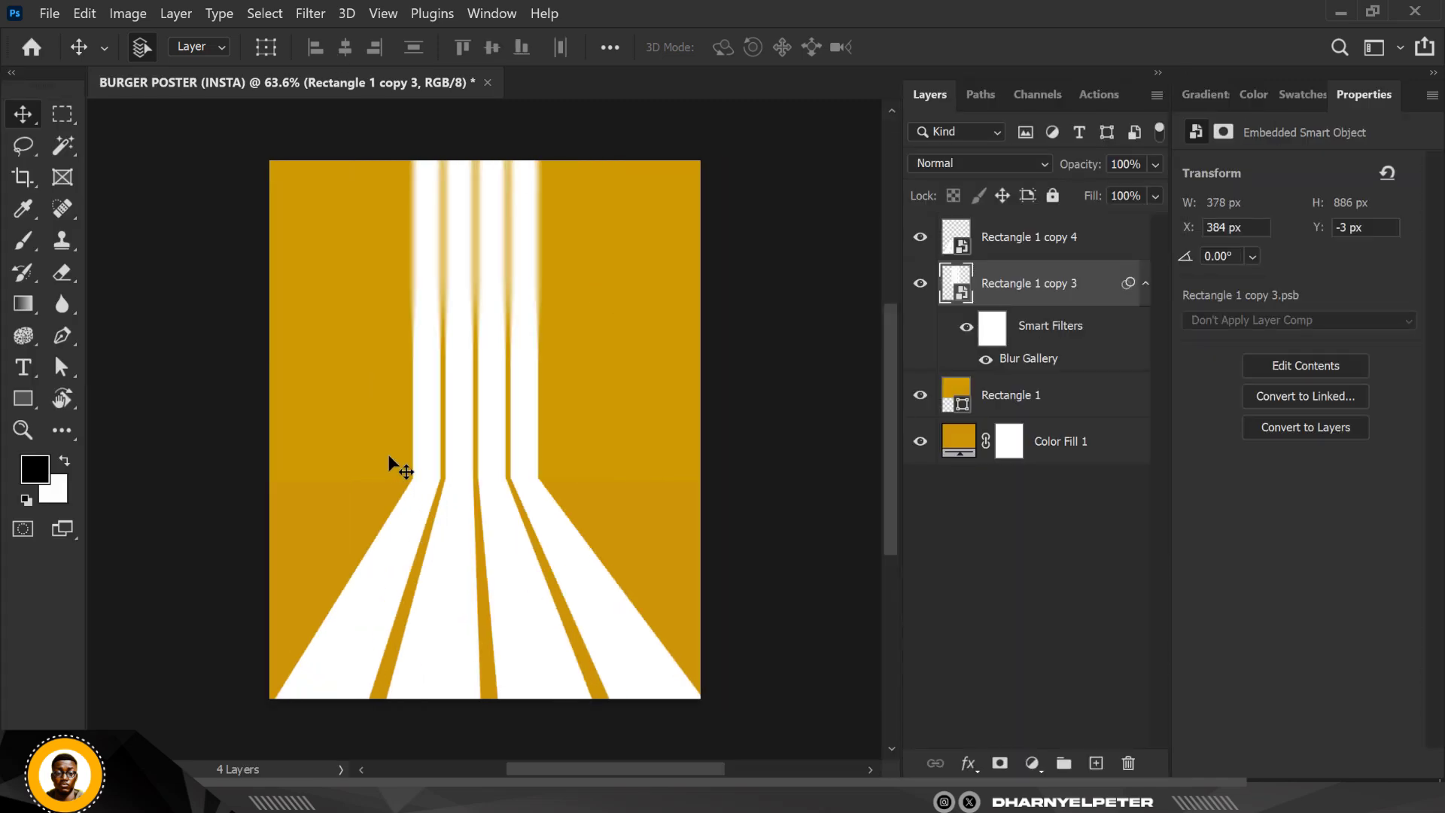
- Apply a Tilt-Shift blur of 25 px to the fanned floor strips layer, Rectangle 1 copy 4
{"action": "left_click", "coordinate": [511, 532]}
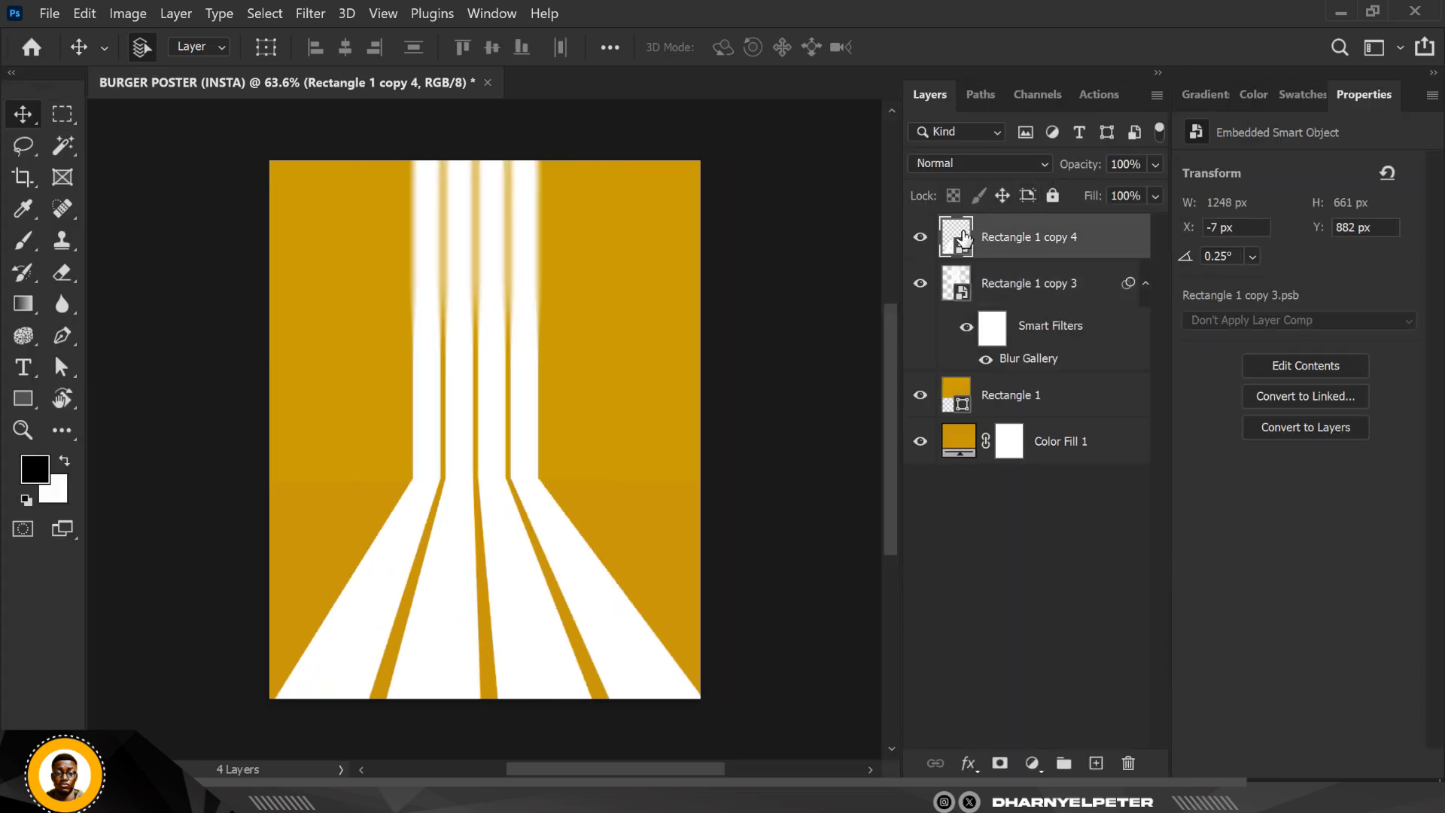
{"action": "left_click", "coordinate": [920, 237]}
{"action": "left_click", "coordinate": [920, 237]}
{"action": "left_click", "coordinate": [310, 14]}
{"action": "mouse_move", "coordinate": [371, 295]}
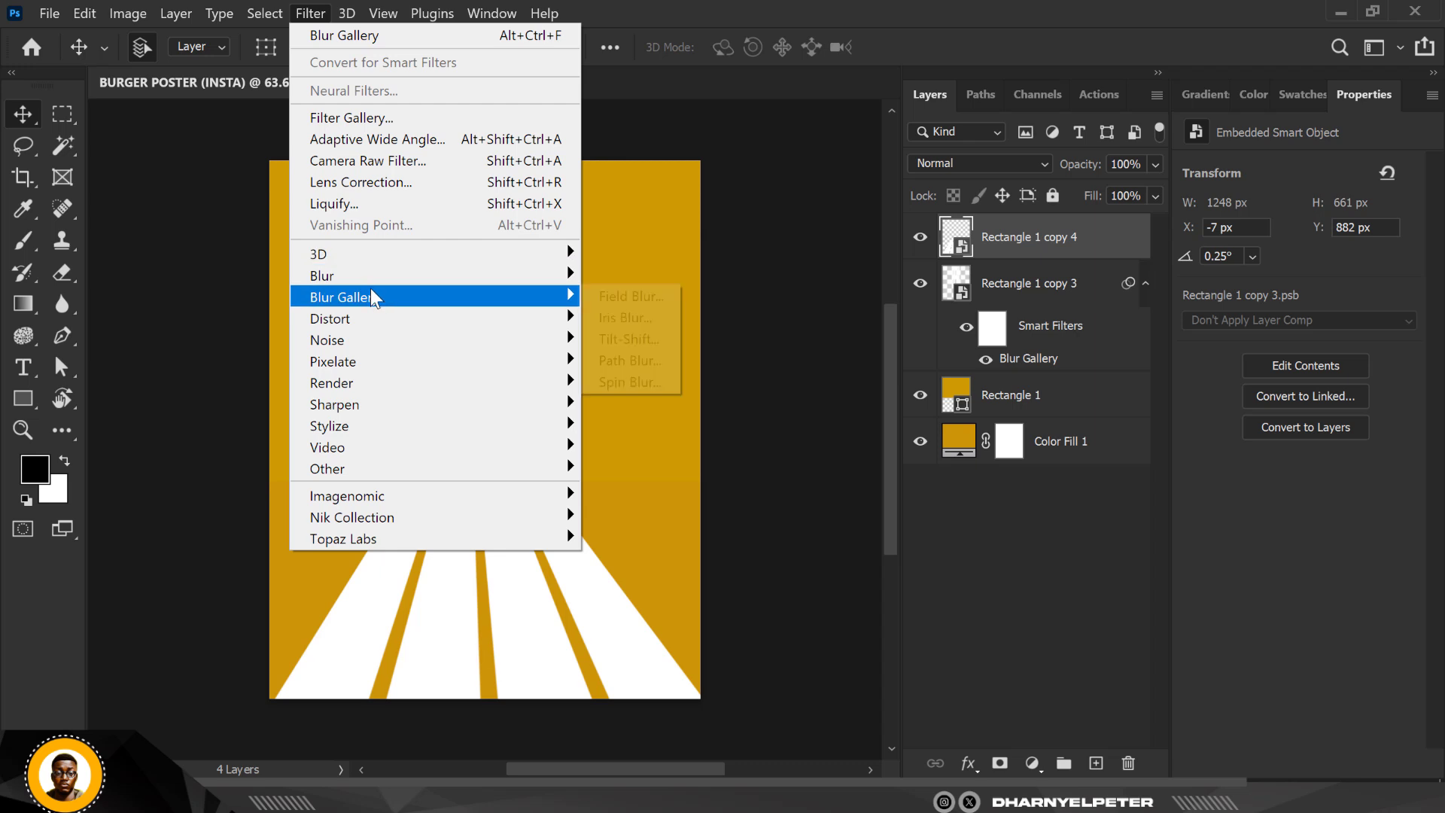
{"action": "left_click", "coordinate": [630, 338]}
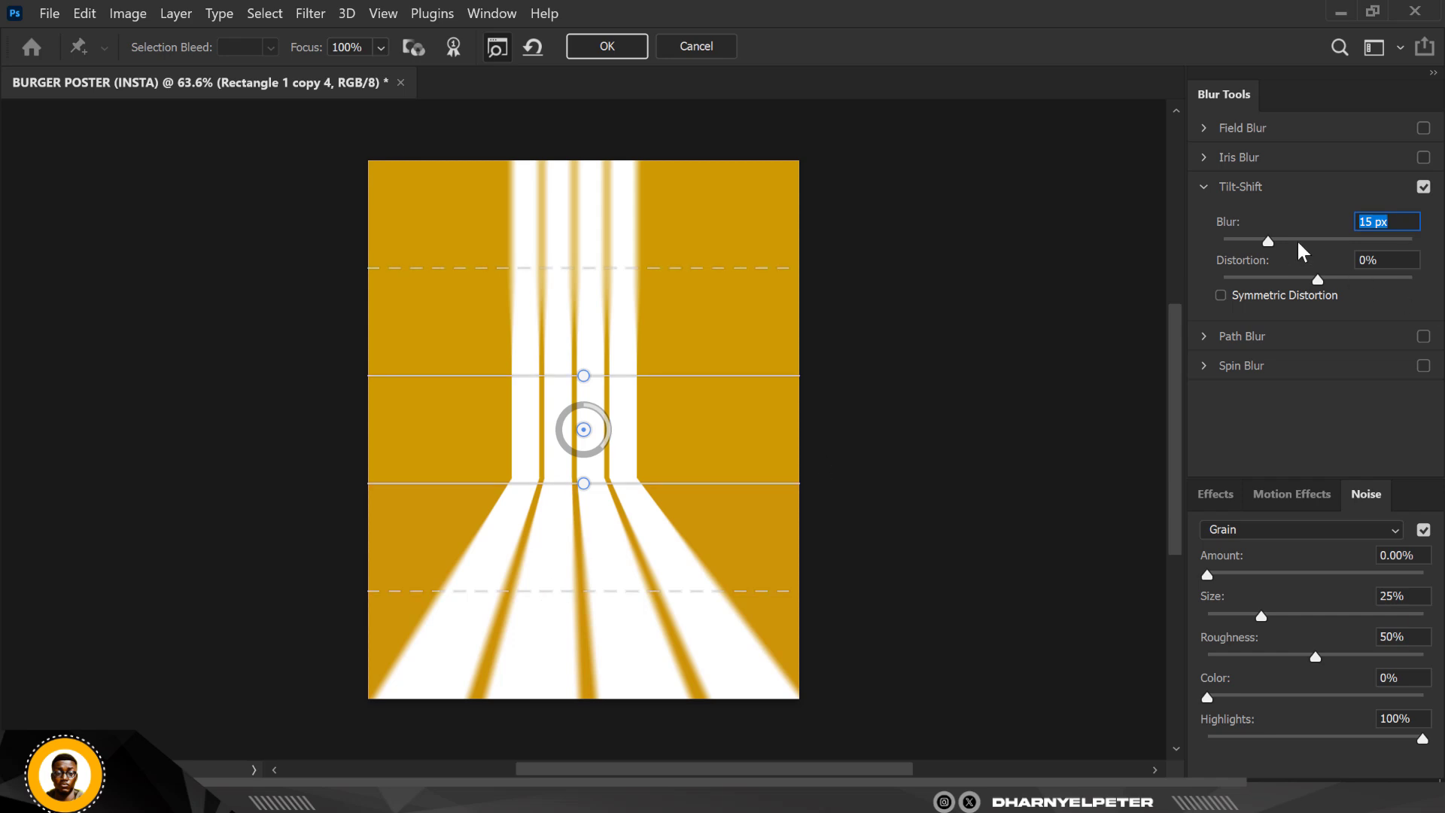
{"action": "left_click_drag", "start_coordinate": [1276, 242], "coordinate": [1295, 238]}
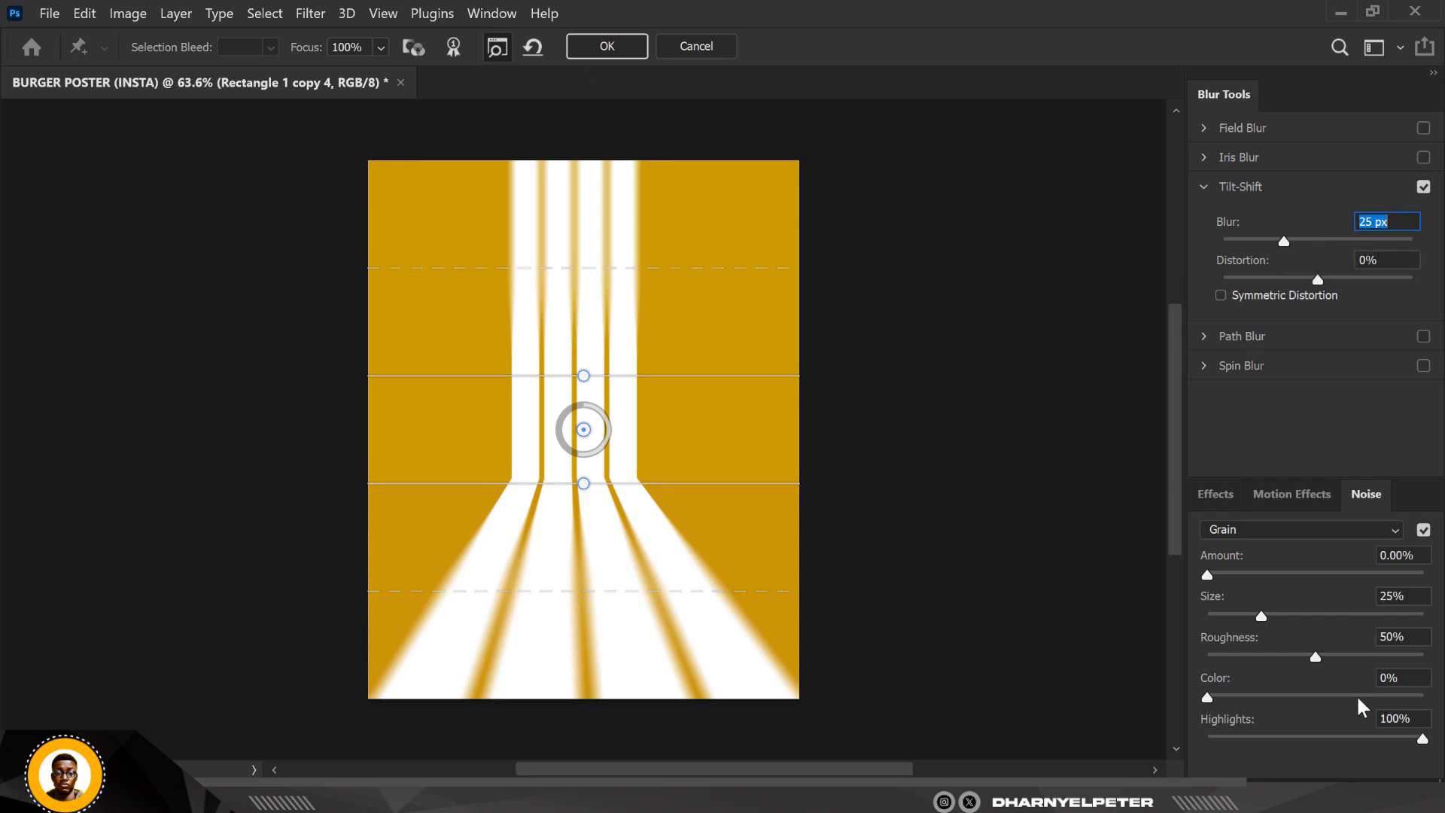
{"action": "left_click", "coordinate": [619, 53]}
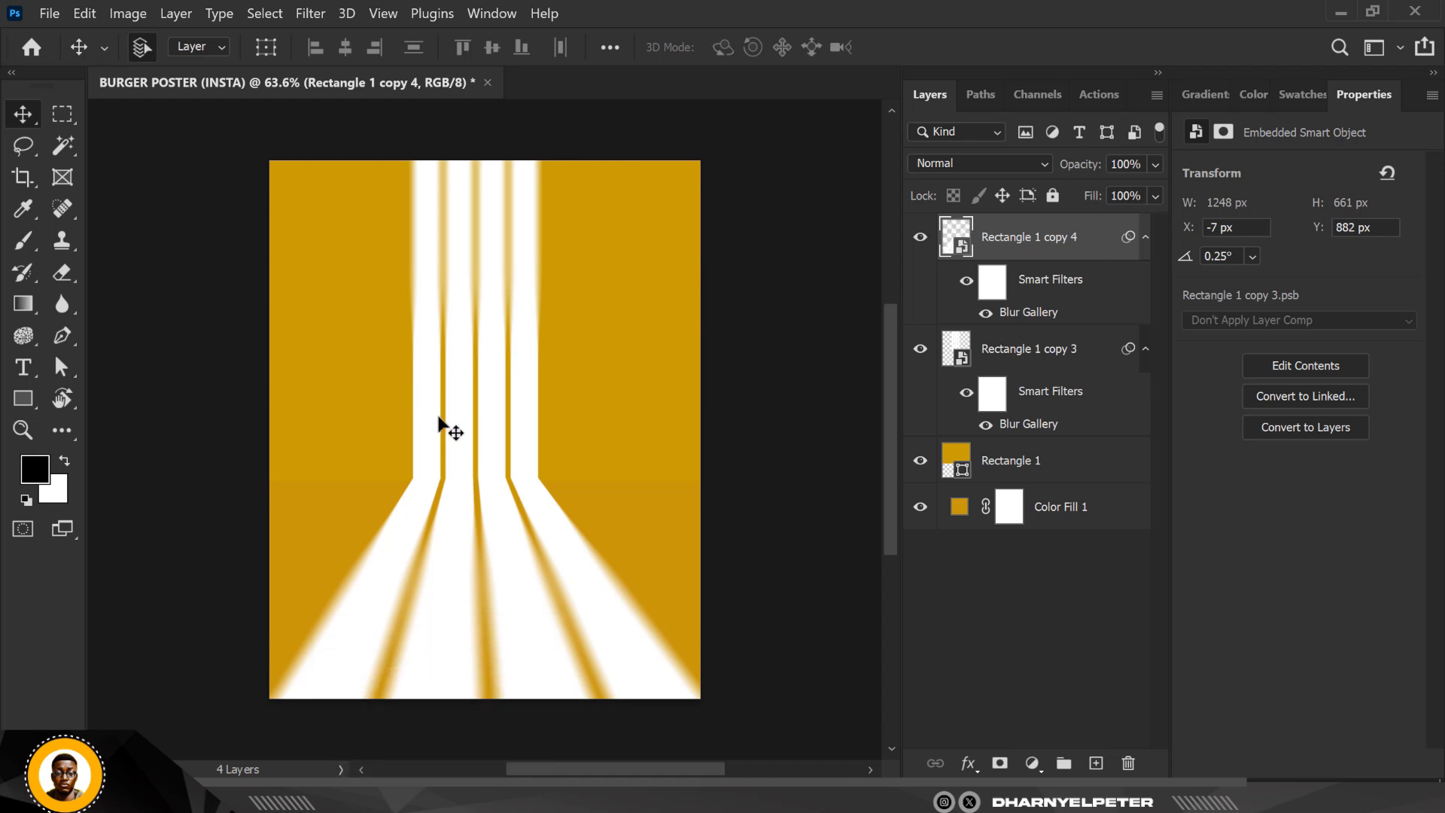
- Place the burger PNG from the RESOURCE folder in File Explorer into the poster, scaled to 4.67% and centered at about X 600, Y 823 px
{"action": "key", "text": "alt+Tab"}
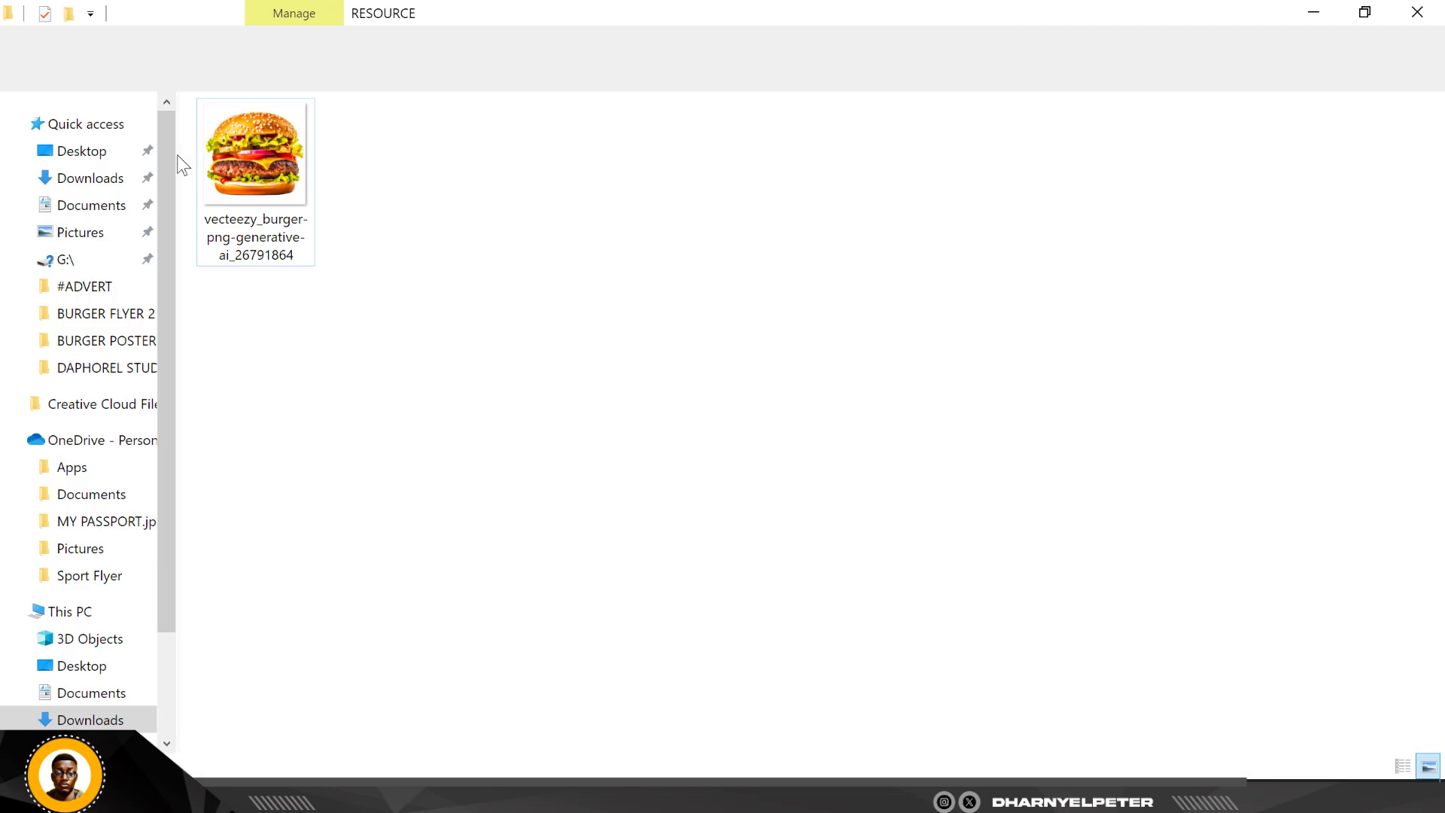
{"action": "left_click", "coordinate": [269, 170]}
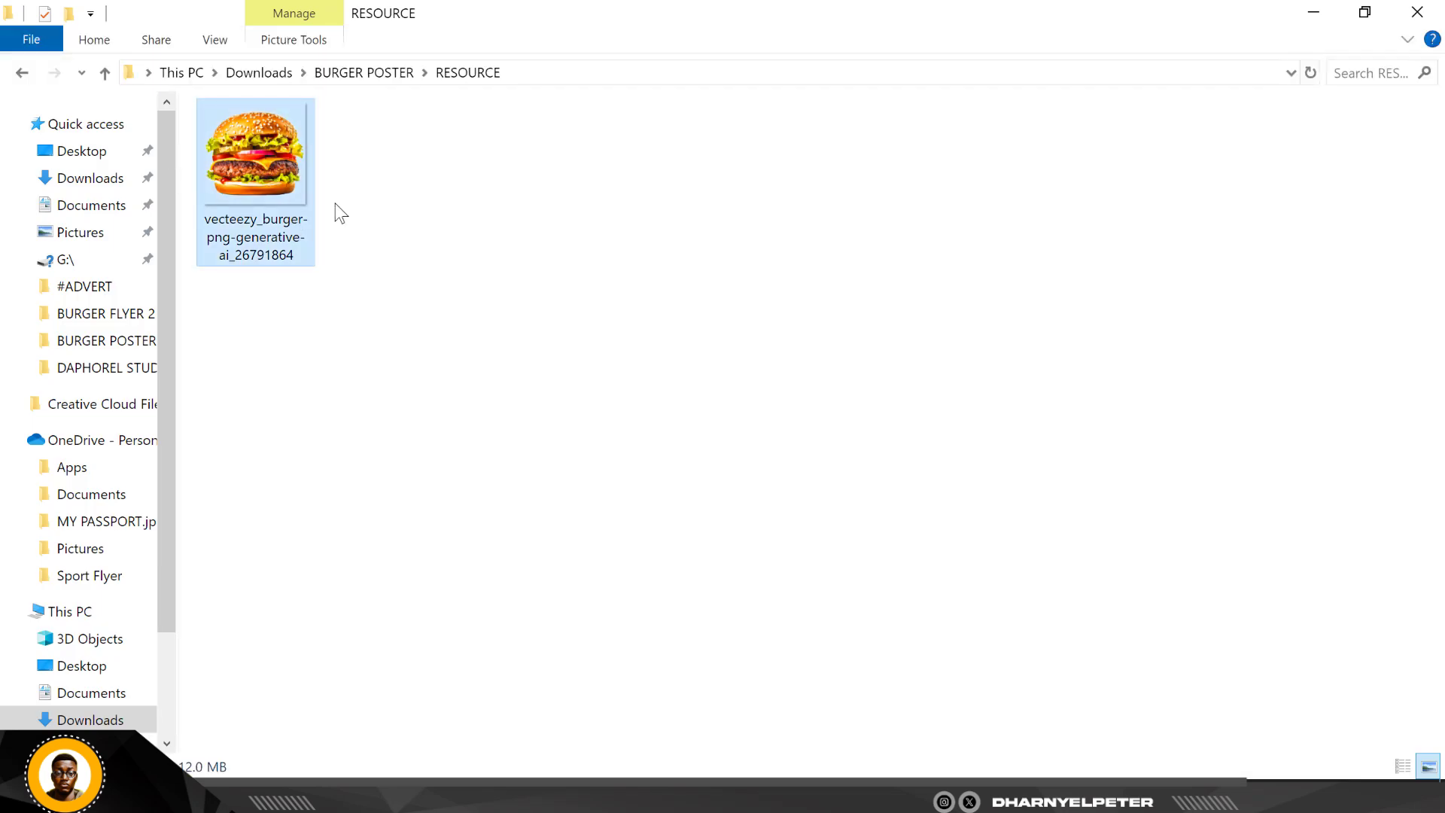
{"action": "left_click_drag", "start_coordinate": [299, 173], "coordinate": [508, 435]}
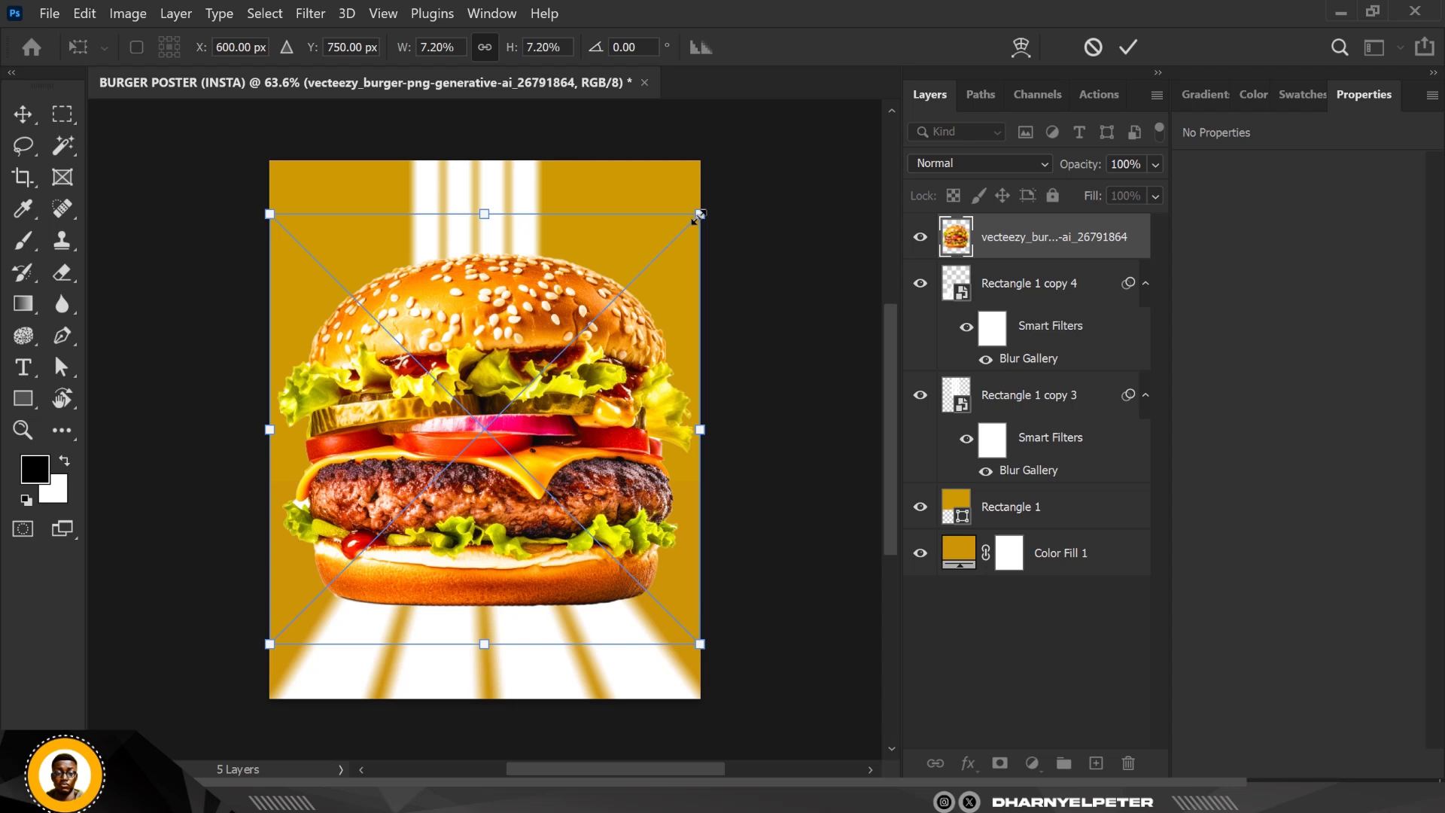
{"action": "left_click_drag", "start_coordinate": [699, 216], "coordinate": [624, 301]}
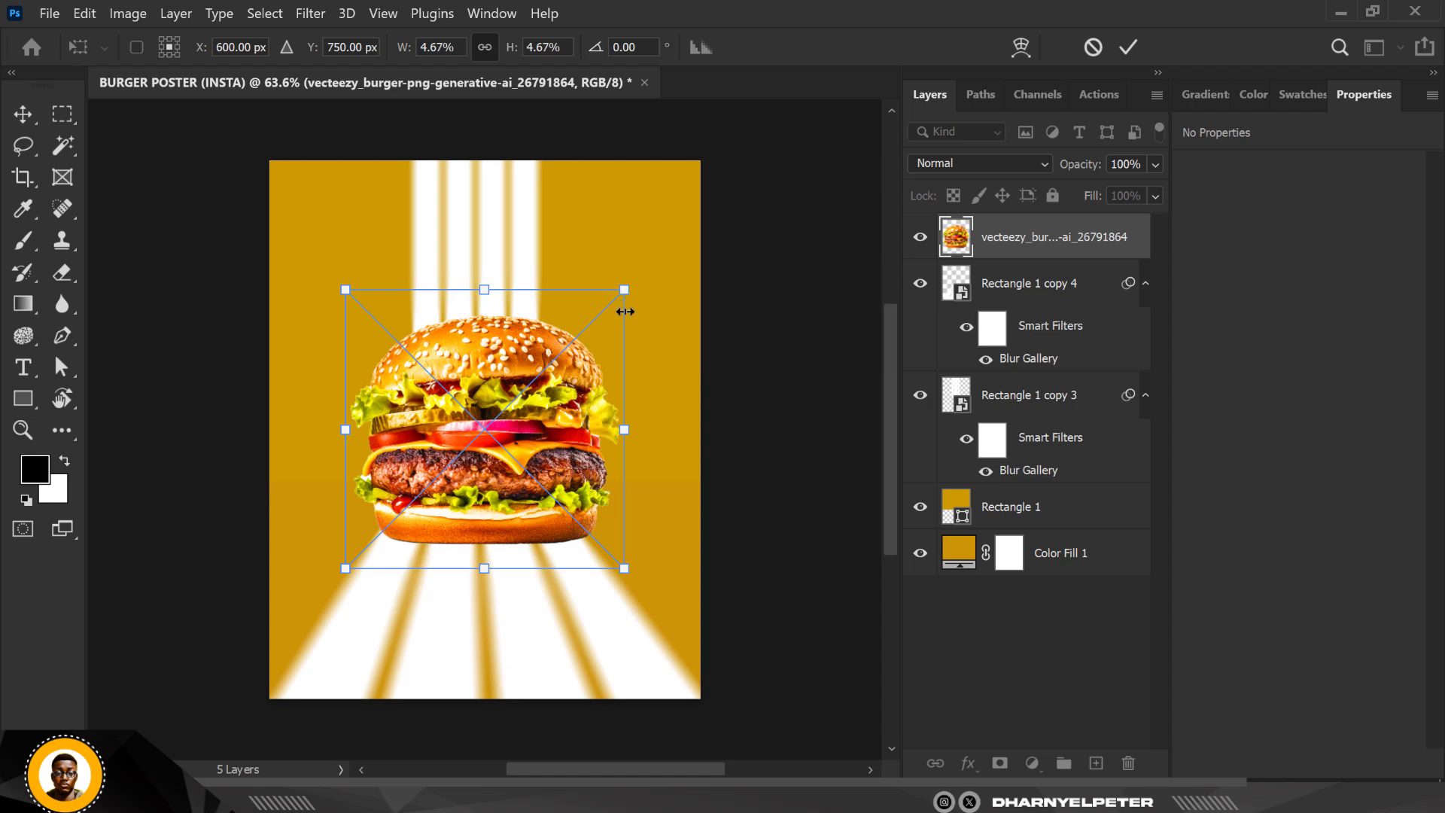
{"action": "left_click_drag", "start_coordinate": [566, 379], "coordinate": [566, 416]}
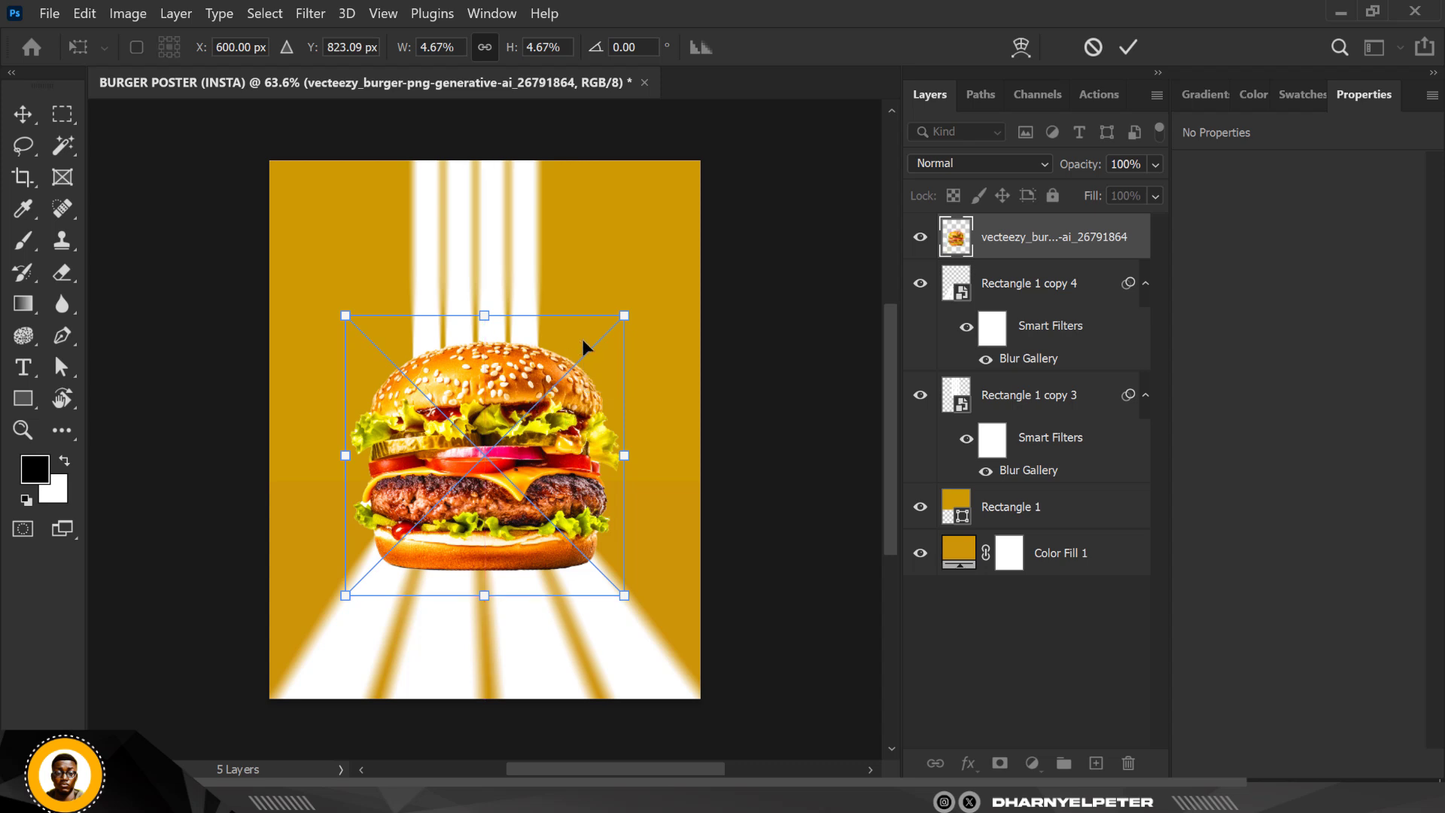
{"action": "key", "text": "Return"}
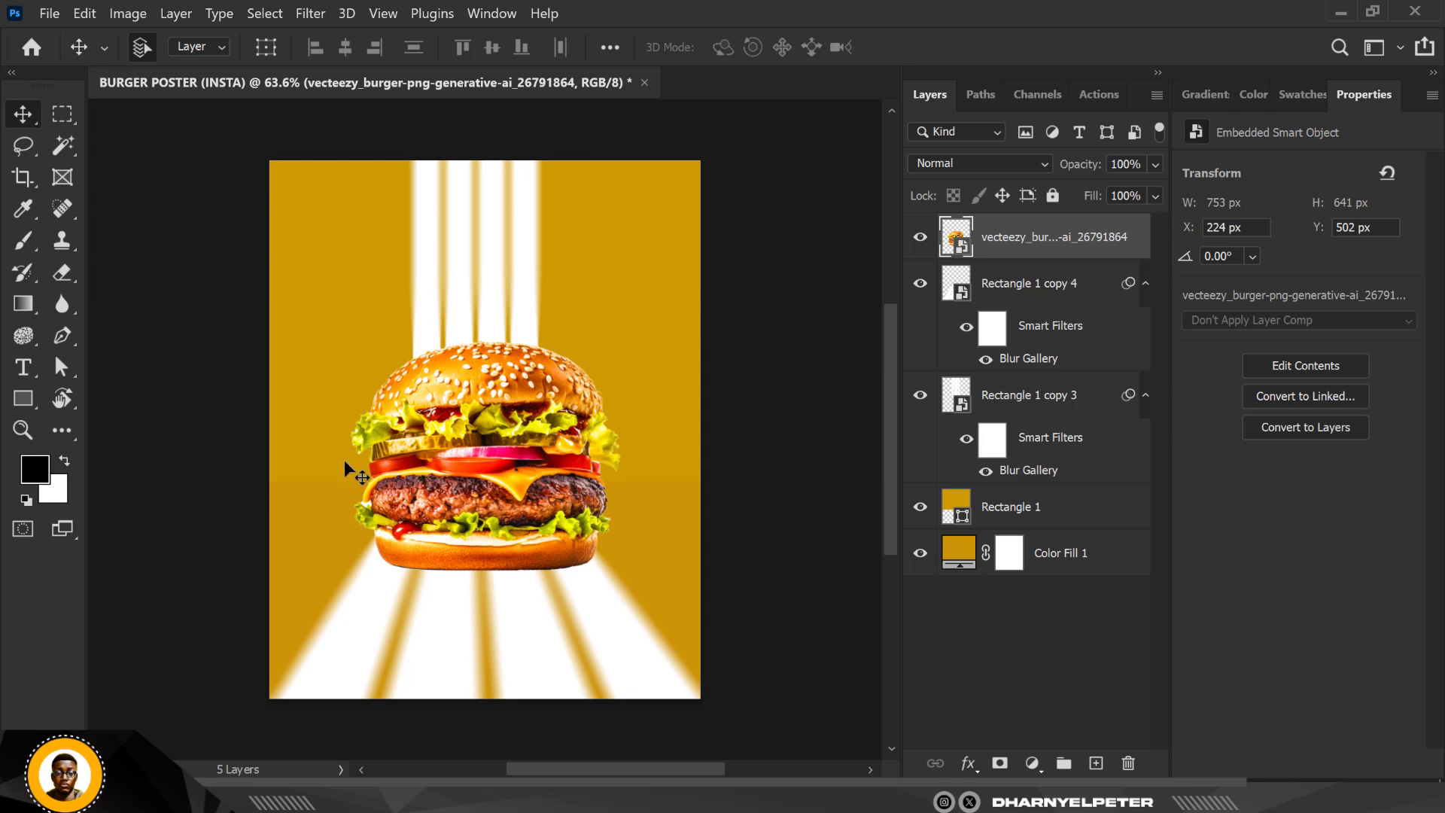
- Duplicate the burger layer, scale the copy to 3.82%, and place it overlapping the original's right side at X 762, Y 883 px
{"action": "scroll", "coordinate": [462, 575], "scroll_direction": "up", "scroll_amount": 1}
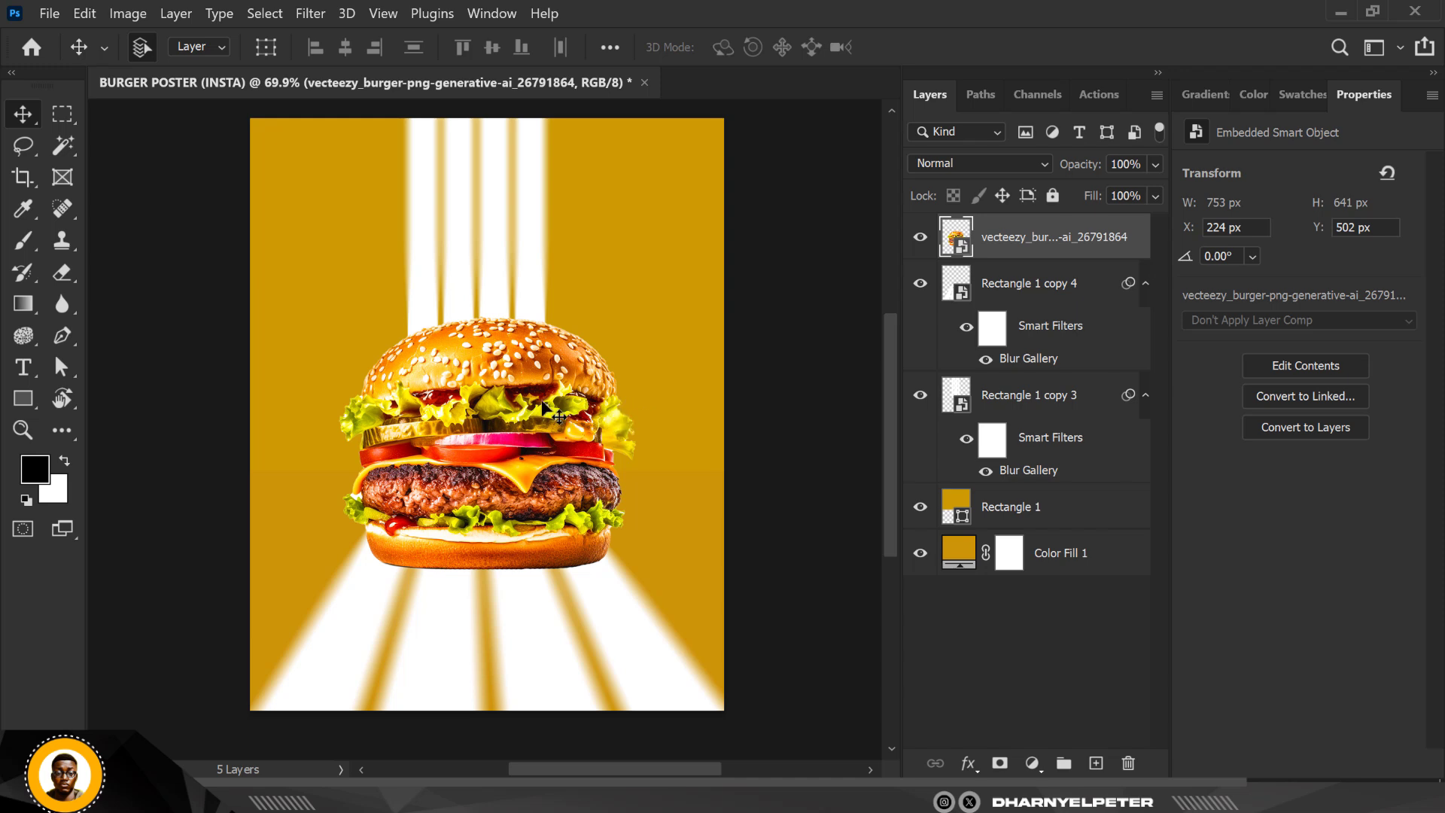
{"action": "key", "text": "ctrl+j"}
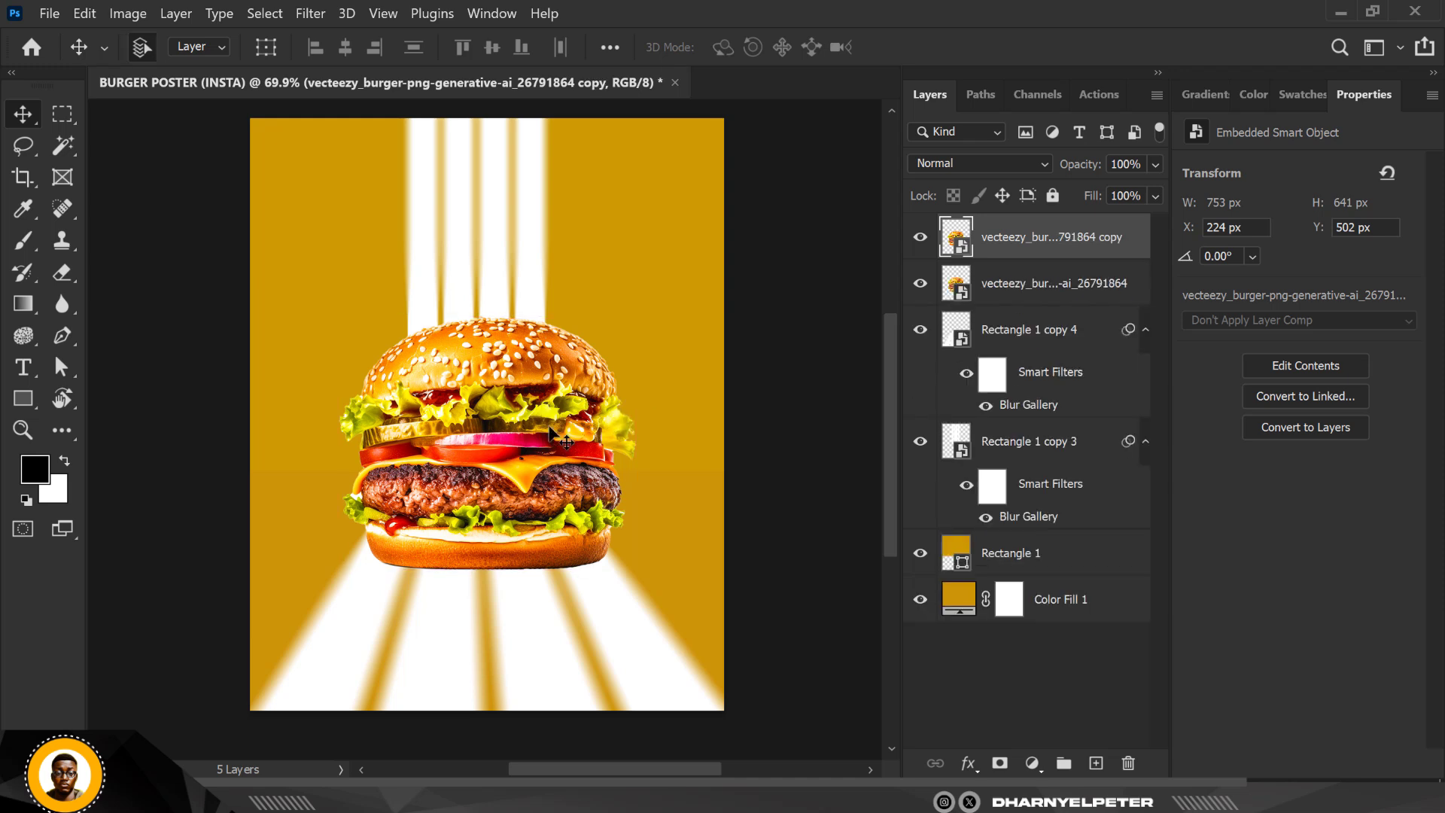
{"action": "key", "text": "ctrl+t"}
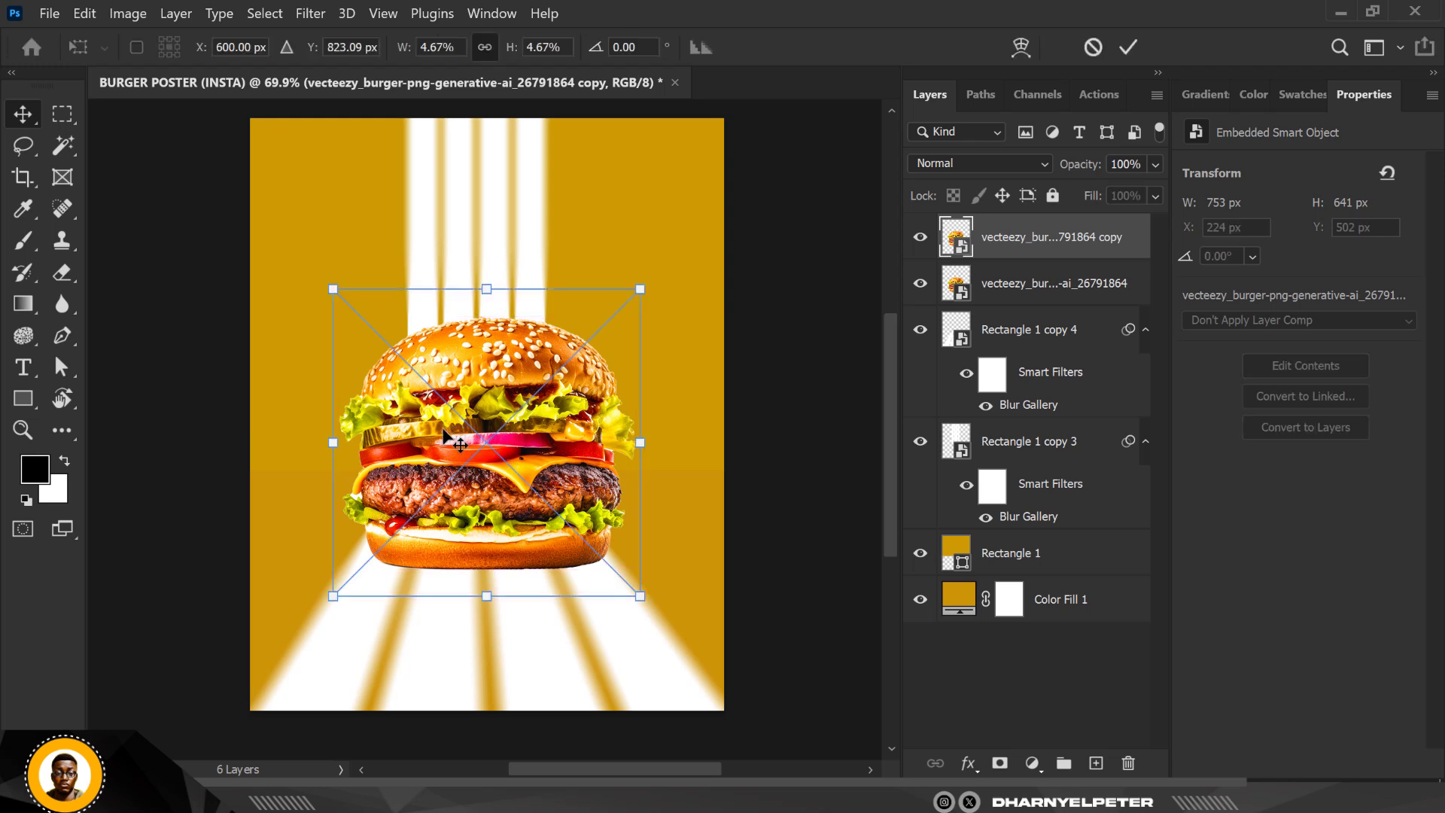
{"action": "left_click_drag", "start_coordinate": [332, 289], "coordinate": [395, 336]}
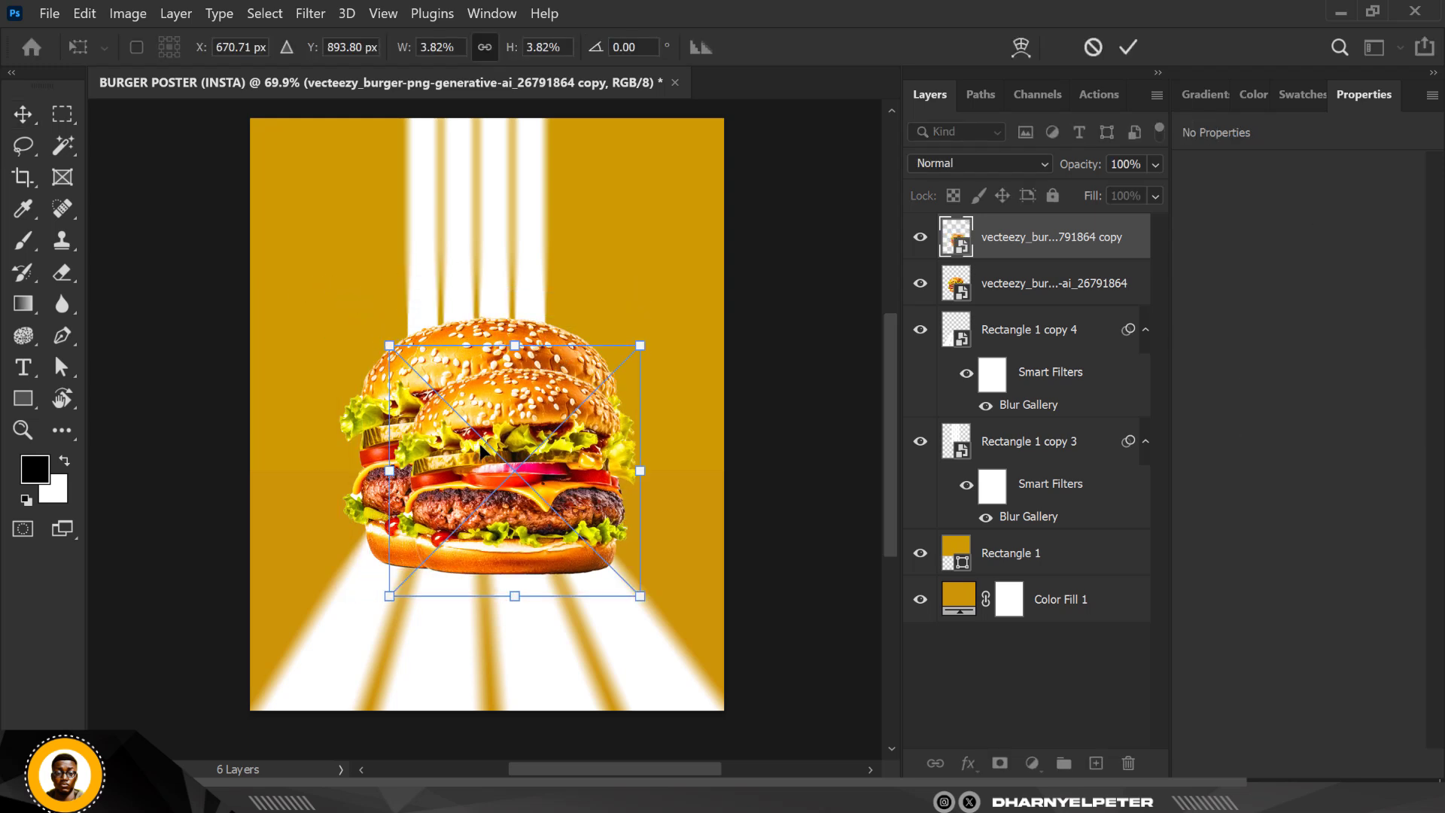
{"action": "left_click_drag", "start_coordinate": [482, 449], "coordinate": [520, 446]}
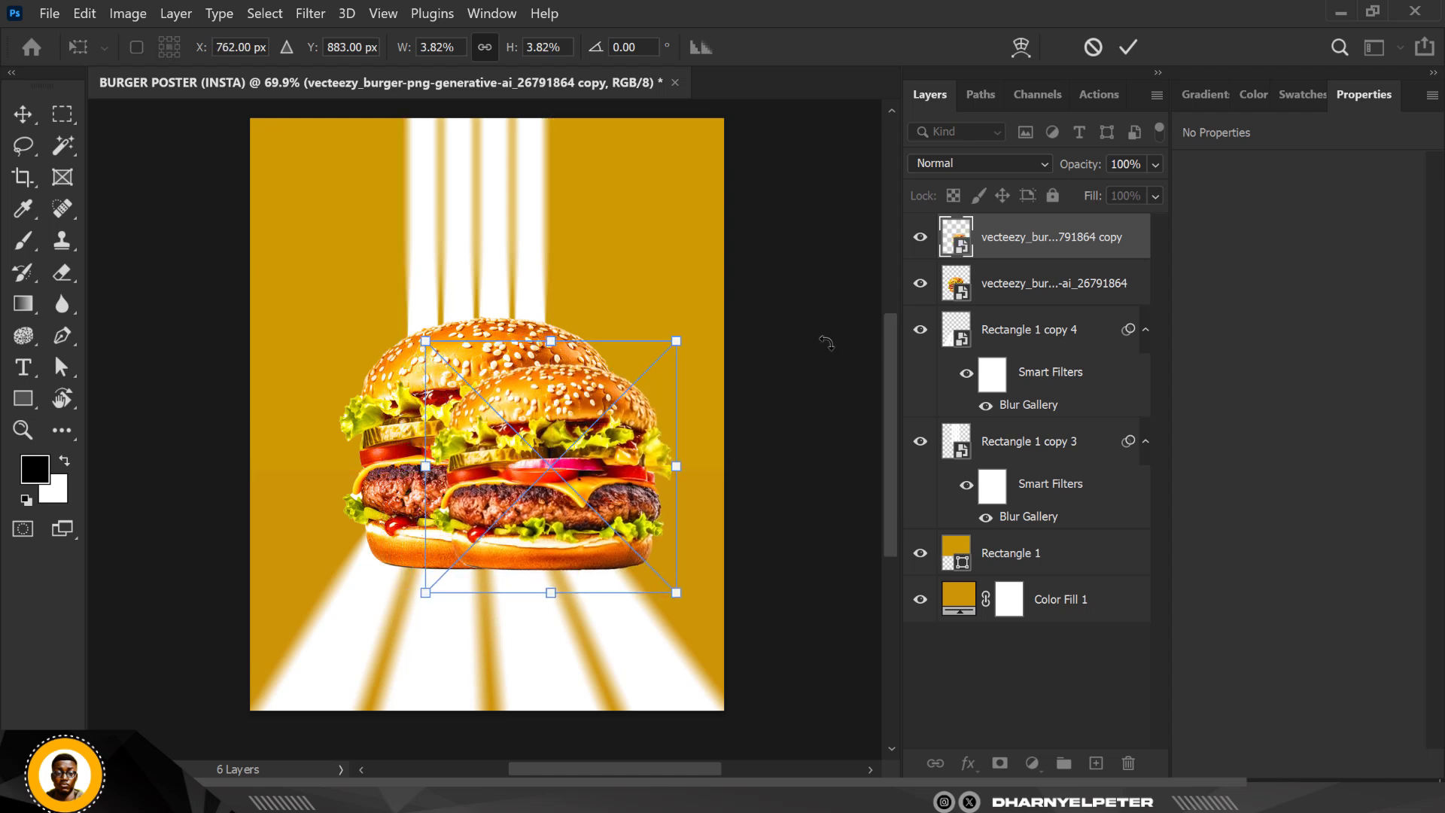
{"action": "key", "text": "Return"}
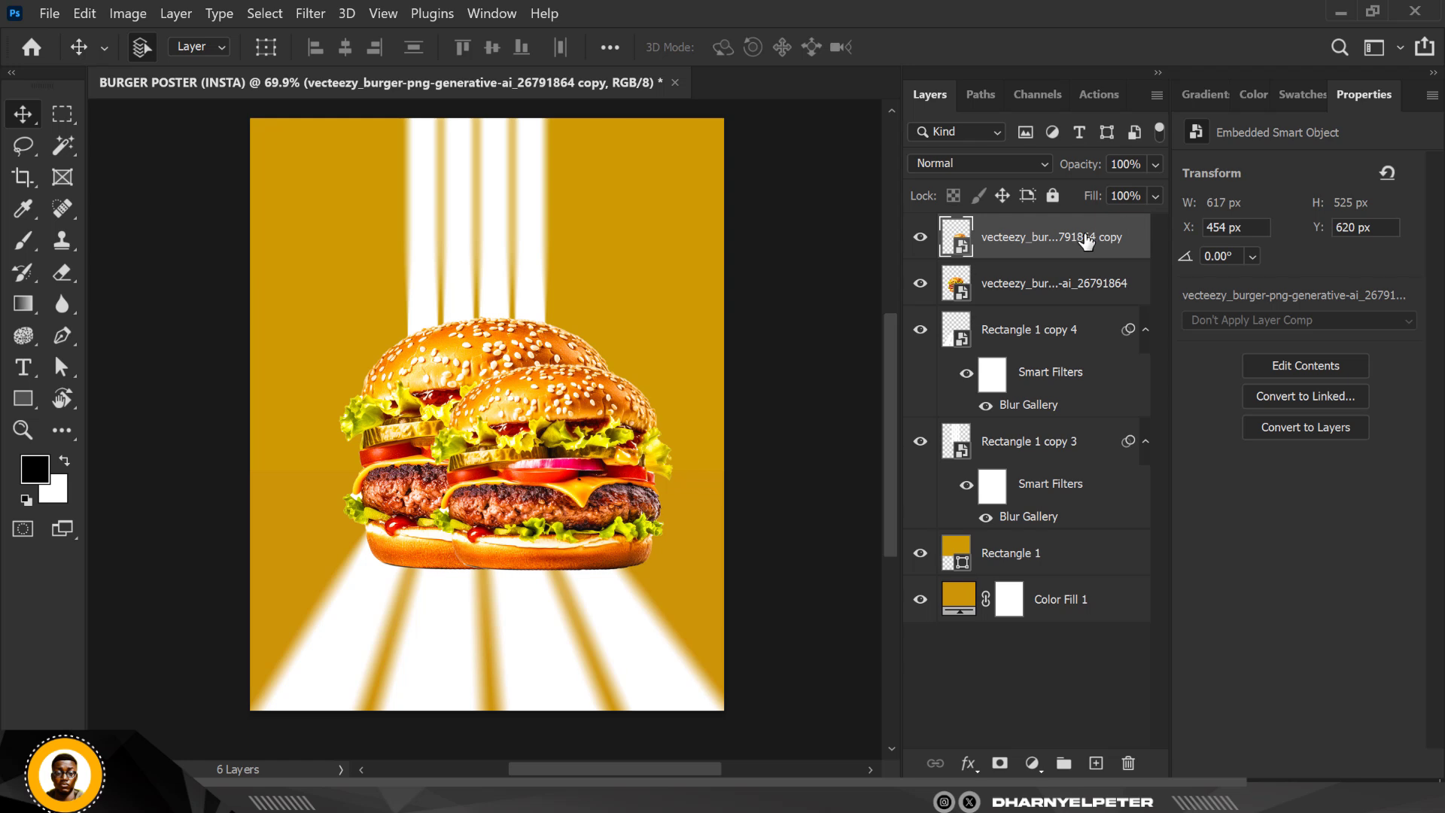
- Place the burger copy behind the original, scale it down to 544 x 463 px, and position it at X 528, Y 604 px
{"action": "left_click_drag", "start_coordinate": [1091, 239], "coordinate": [1076, 283]}
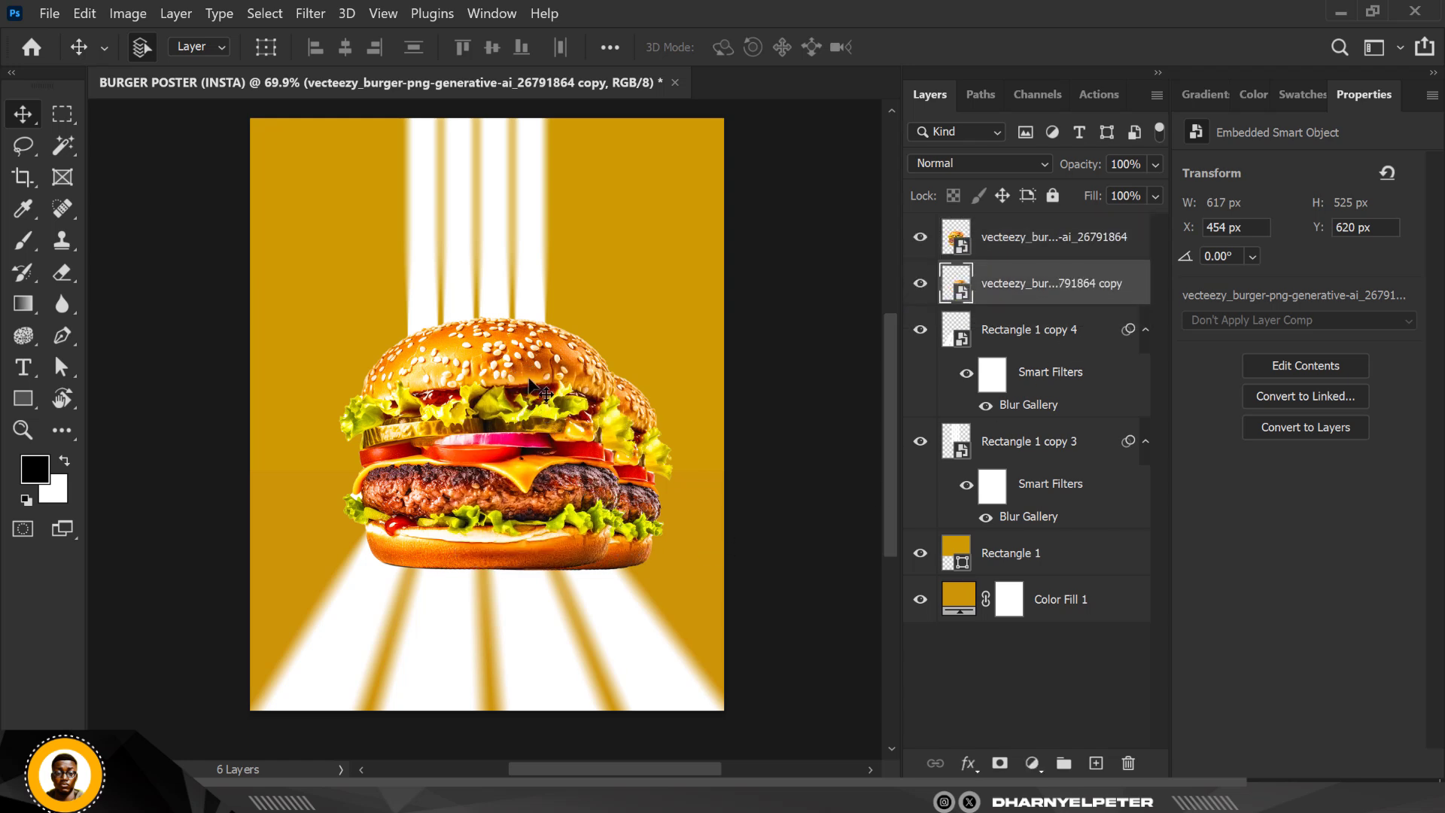
{"action": "left_click_drag", "start_coordinate": [646, 466], "coordinate": [644, 421]}
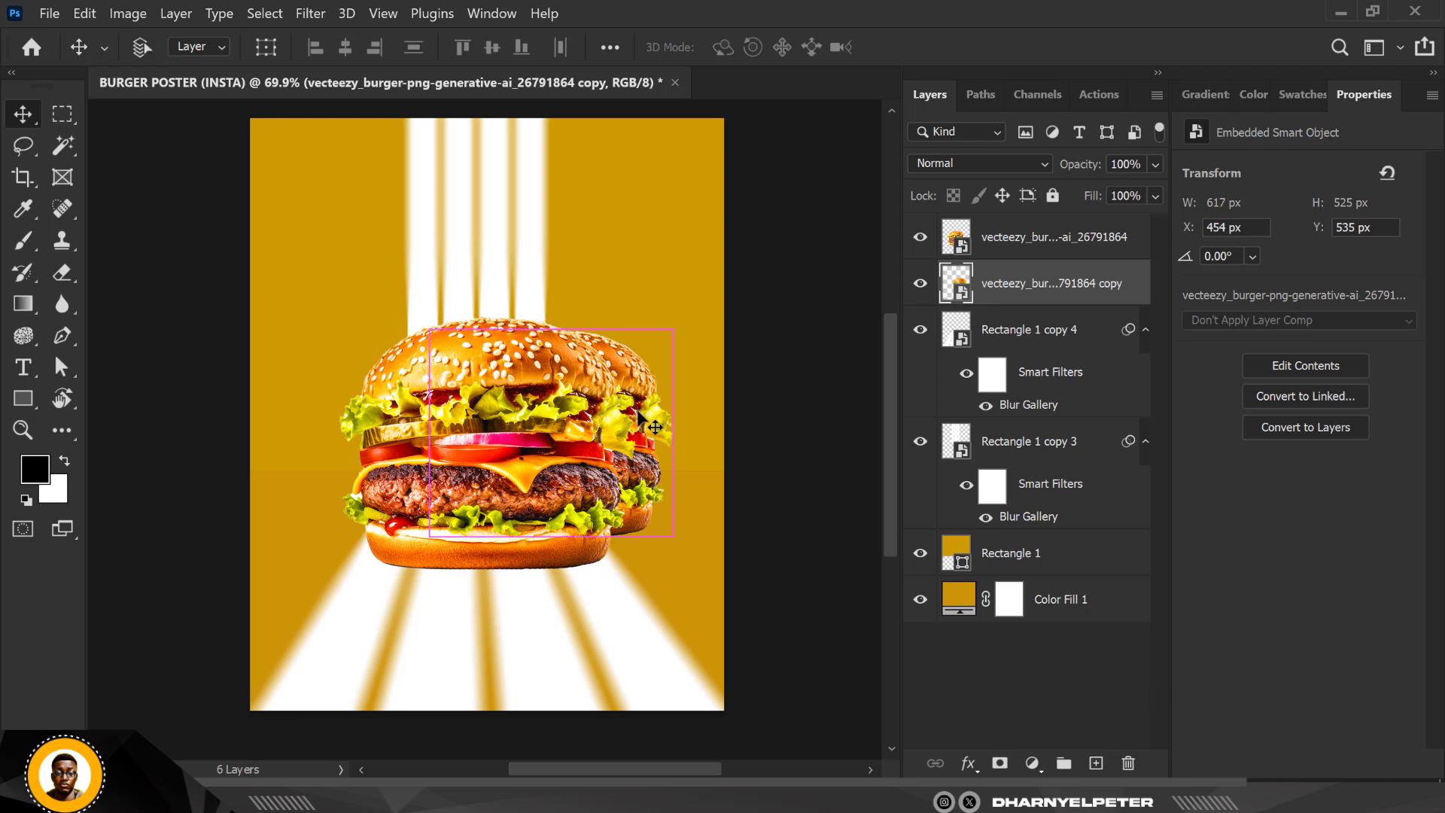
{"action": "key", "text": "ctrl+t"}
{"action": "left_click_drag", "start_coordinate": [432, 312], "coordinate": [464, 335]}
{"action": "key", "text": "Return"}
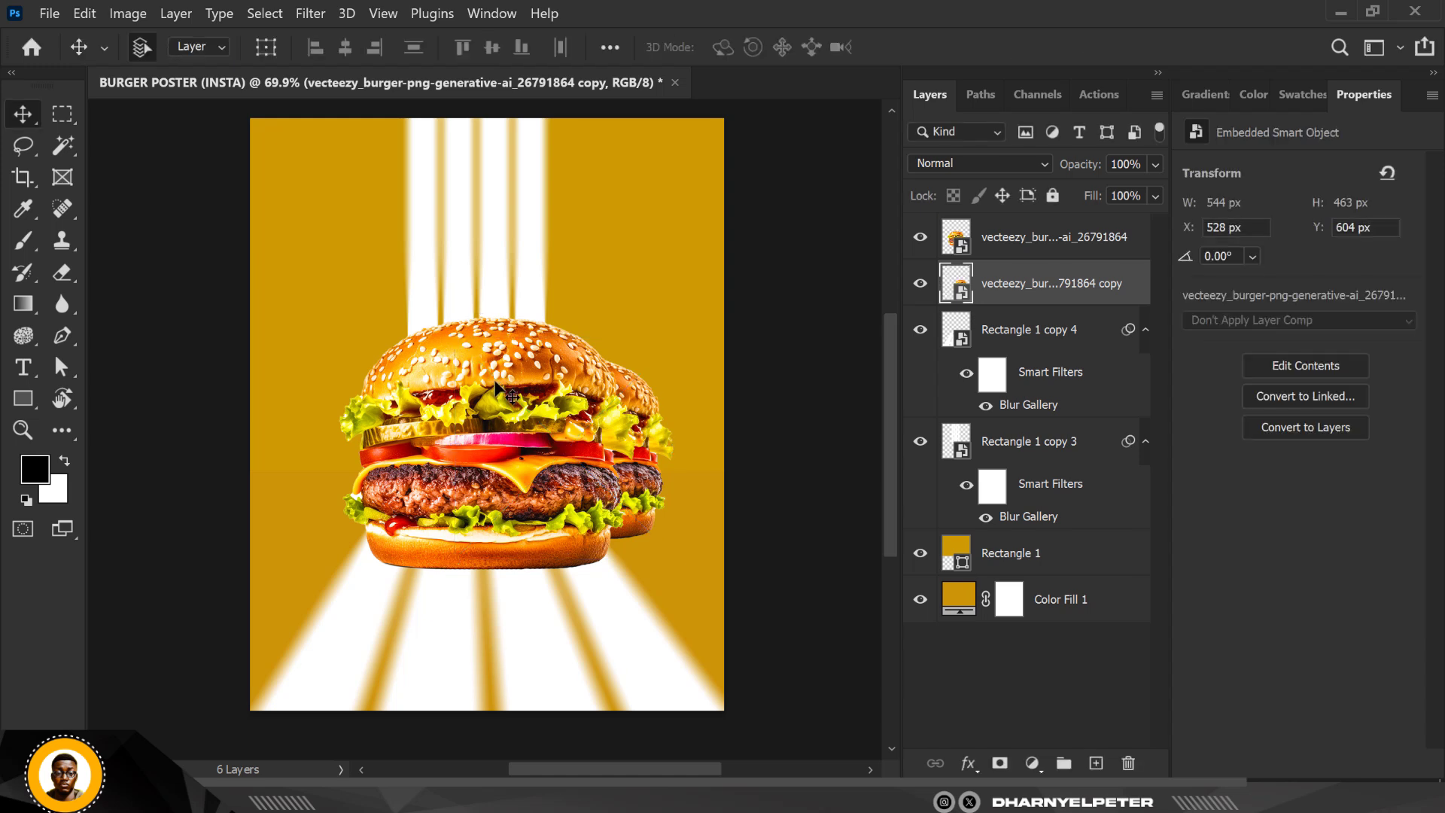
- Nudge the large front burger 8 px left to X 216 px
{"action": "left_click", "coordinate": [473, 407]}
{"action": "key", "text": "Left"}
{"action": "key", "text": "Left"}
{"action": "key", "text": "Left"}
{"action": "key", "text": "Left"}
{"action": "key", "text": "Left"}
{"action": "key", "text": "Left"}
{"action": "key", "text": "Left"}
{"action": "key", "text": "Left"}
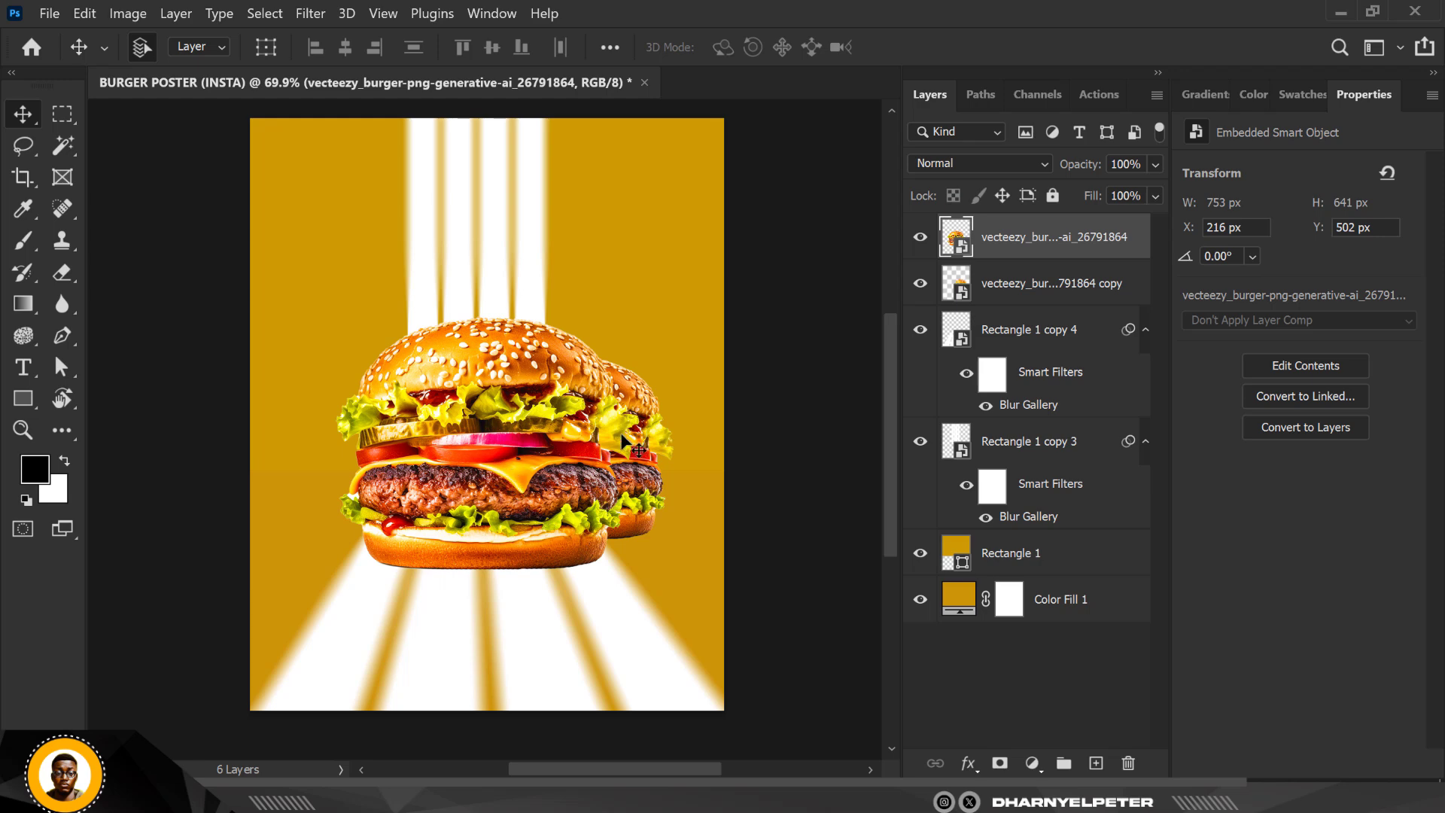
- Apply a Gaussian Blur with a radius of 4.5 pixels to the smaller rear burger
{"action": "left_click", "coordinate": [650, 404]}
{"action": "left_click", "coordinate": [310, 13]}
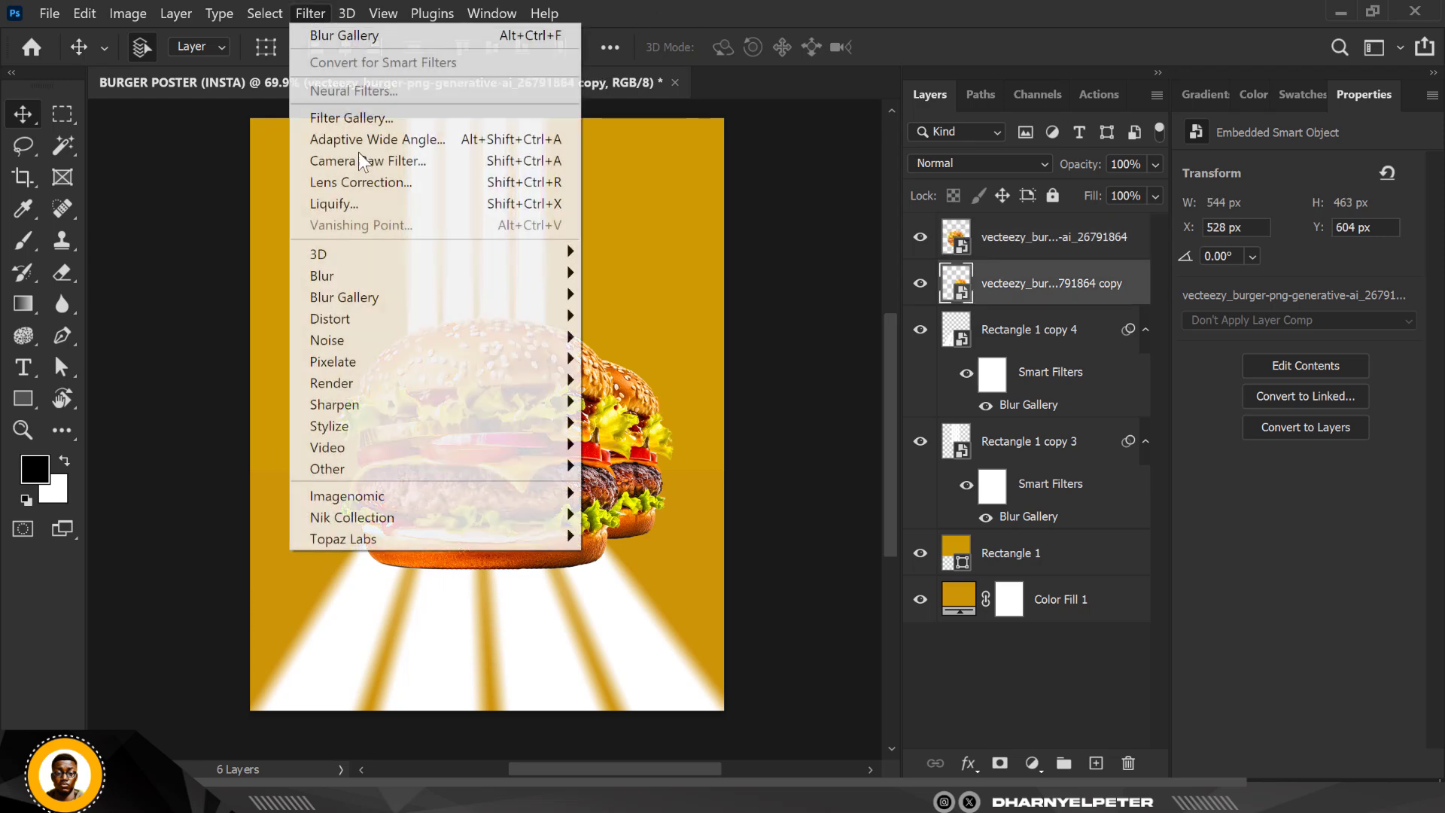
{"action": "mouse_move", "coordinate": [421, 278]}
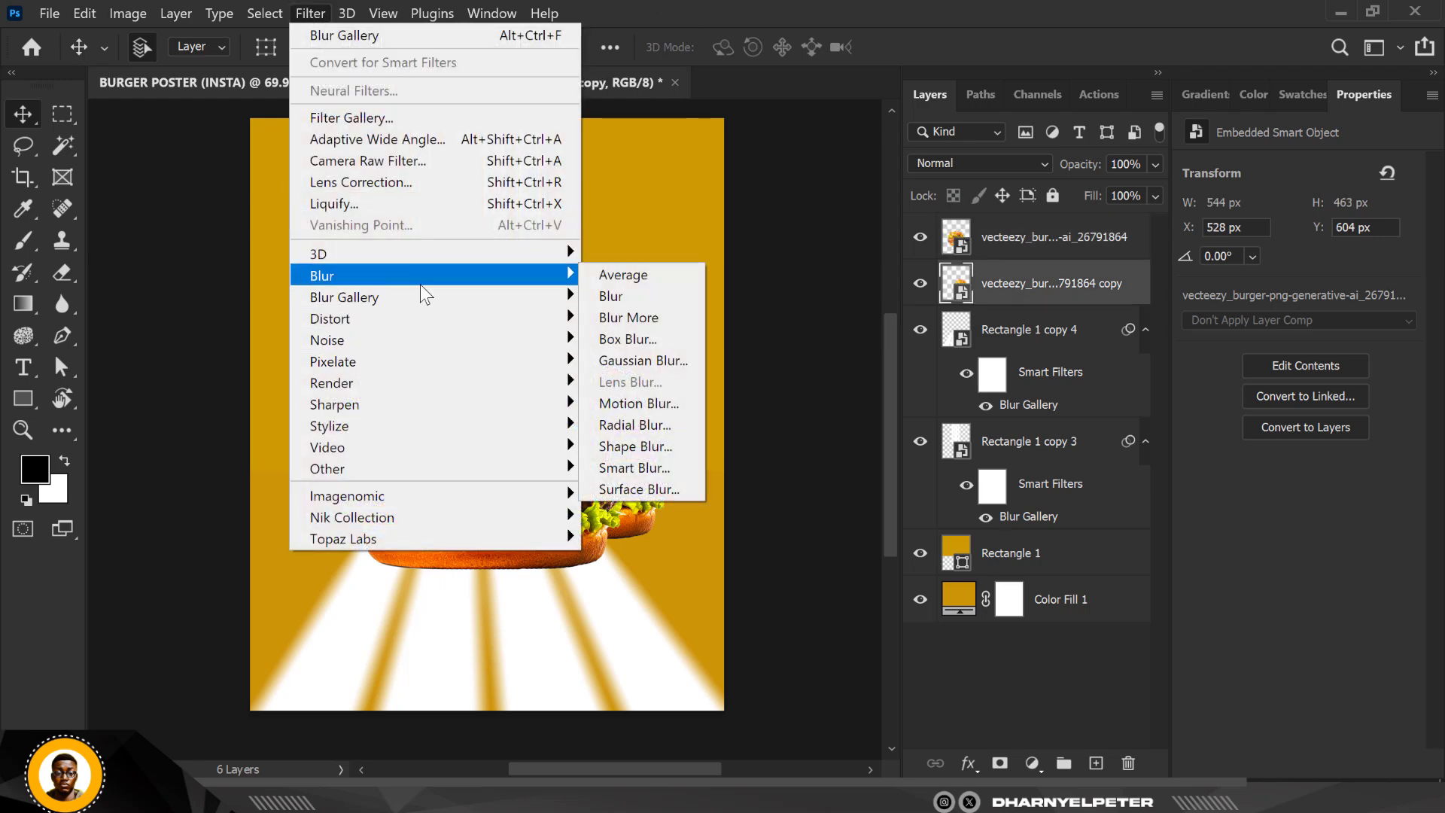
{"action": "left_click", "coordinate": [641, 361]}
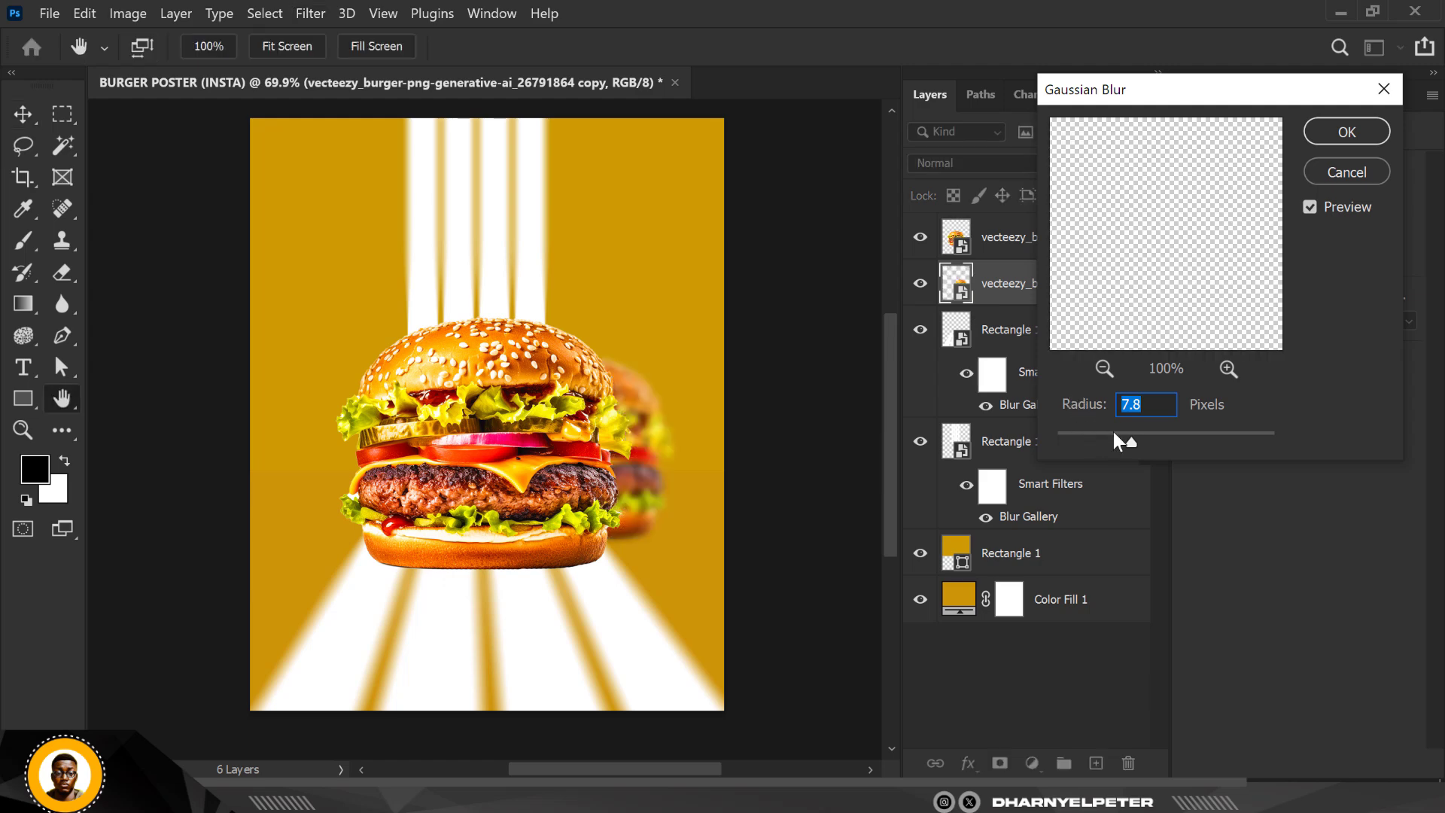
{"action": "left_click_drag", "start_coordinate": [1110, 436], "coordinate": [1110, 437]}
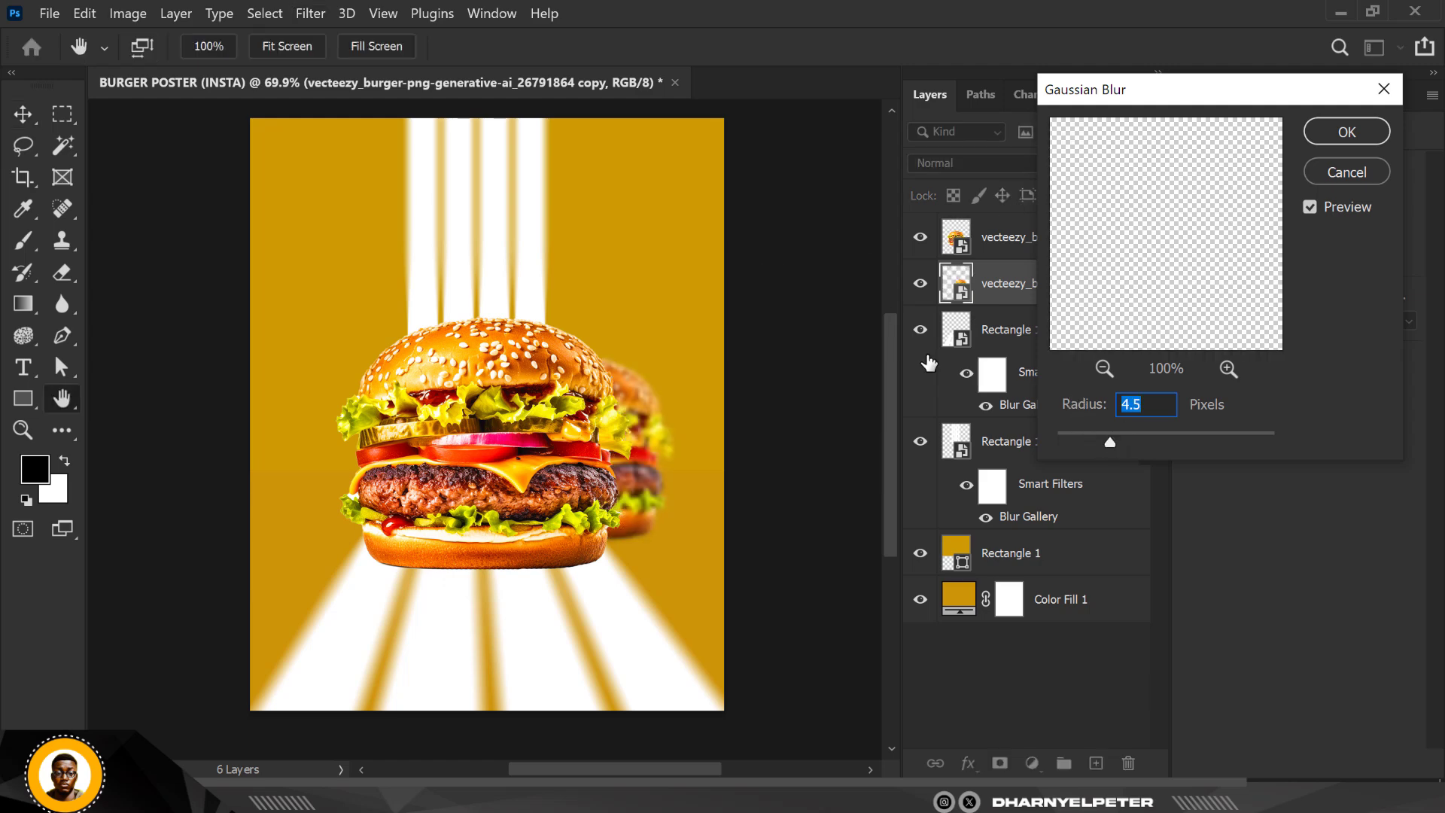
{"action": "left_click", "coordinate": [1346, 132]}
{"action": "scroll", "coordinate": [482, 388], "scroll_direction": "down", "scroll_amount": 2}
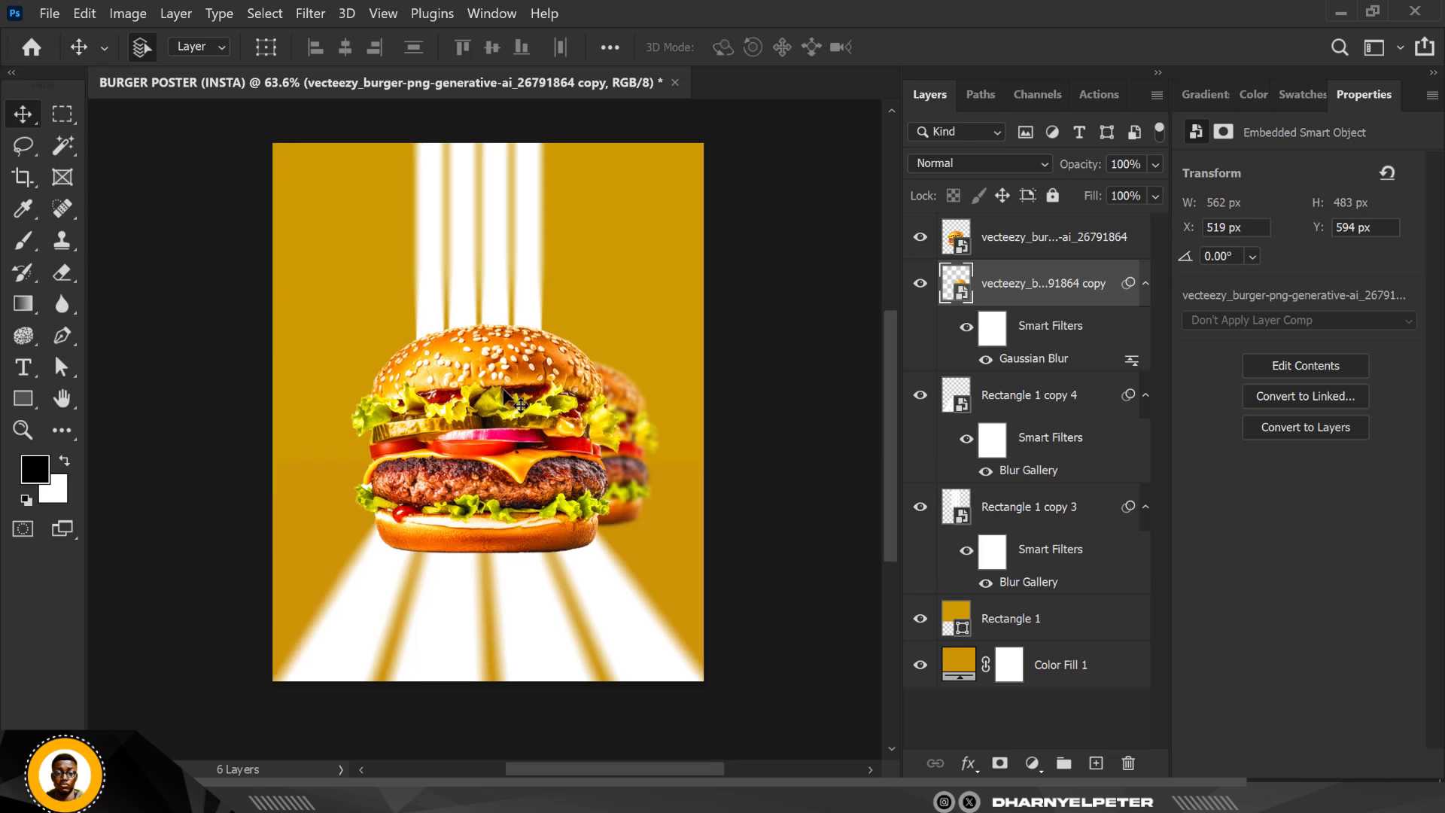
{"action": "scroll", "coordinate": [496, 385], "scroll_direction": "up", "scroll_amount": 1}
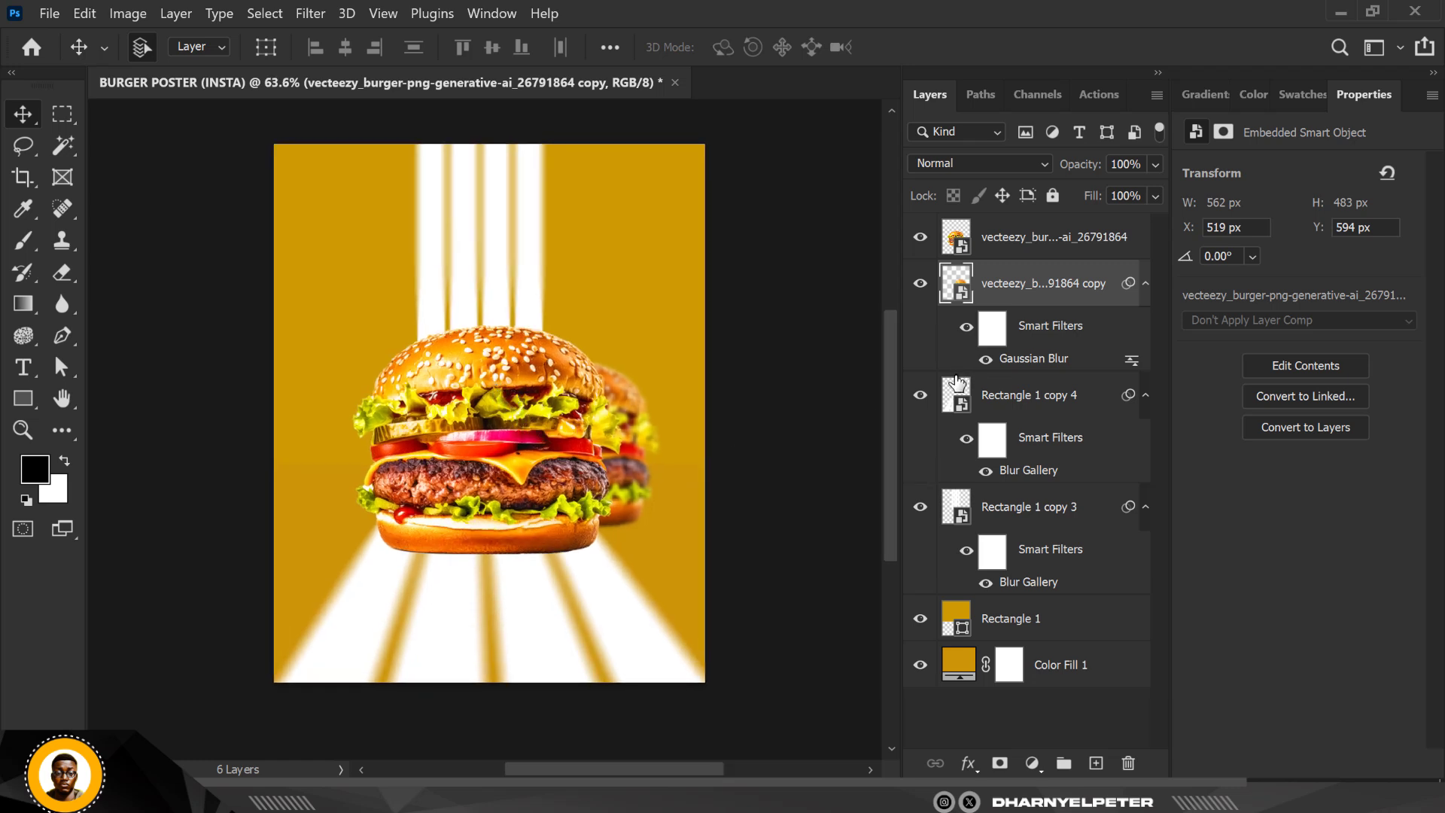
- Move both burger layers together 30 px upward on the poster
{"action": "left_click", "coordinate": [1032, 240], "text": "shift"}
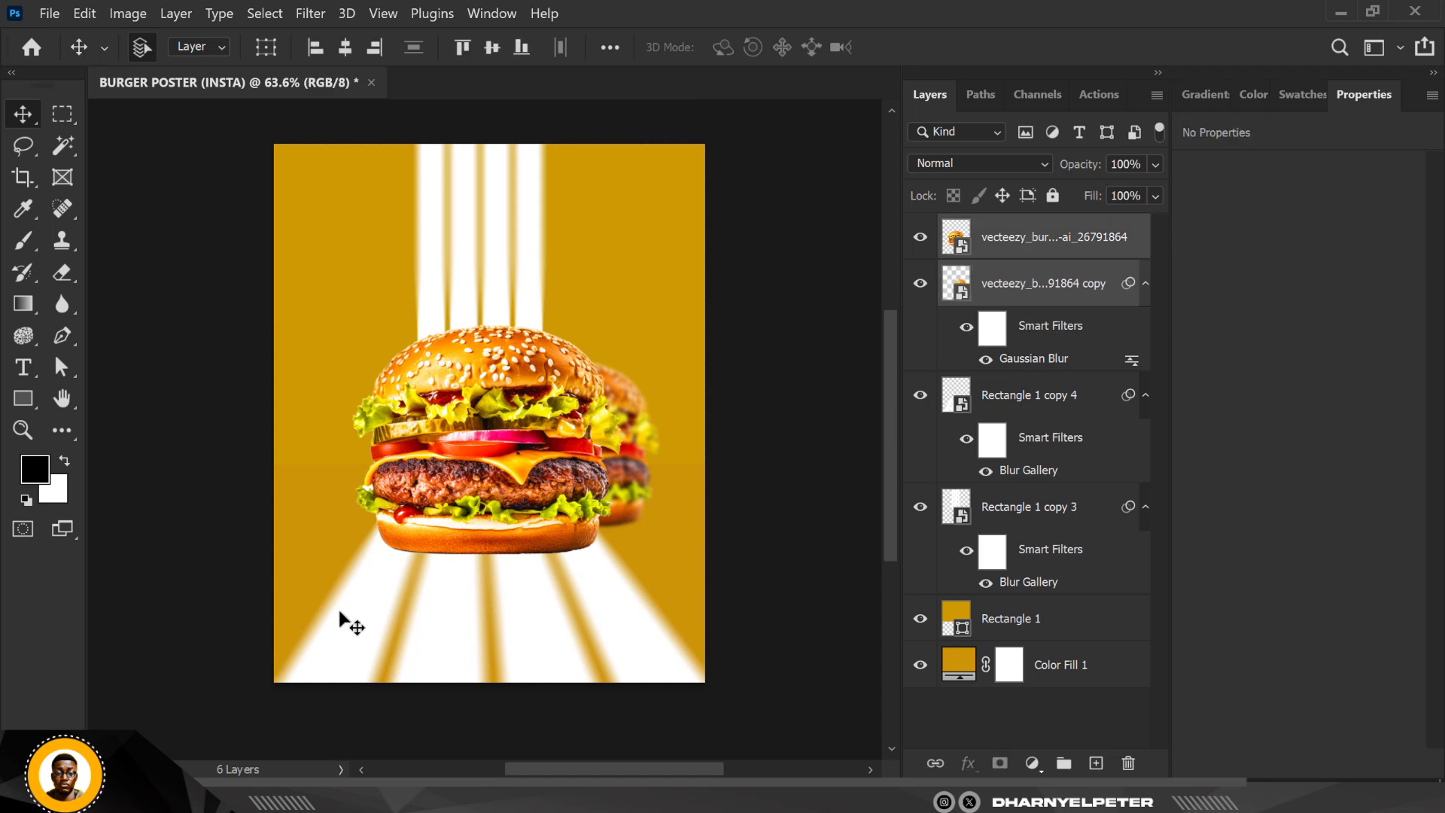
{"action": "key", "text": "shift+Up"}
{"action": "key", "text": "shift+Up"}
{"action": "key", "text": "shift+Up"}
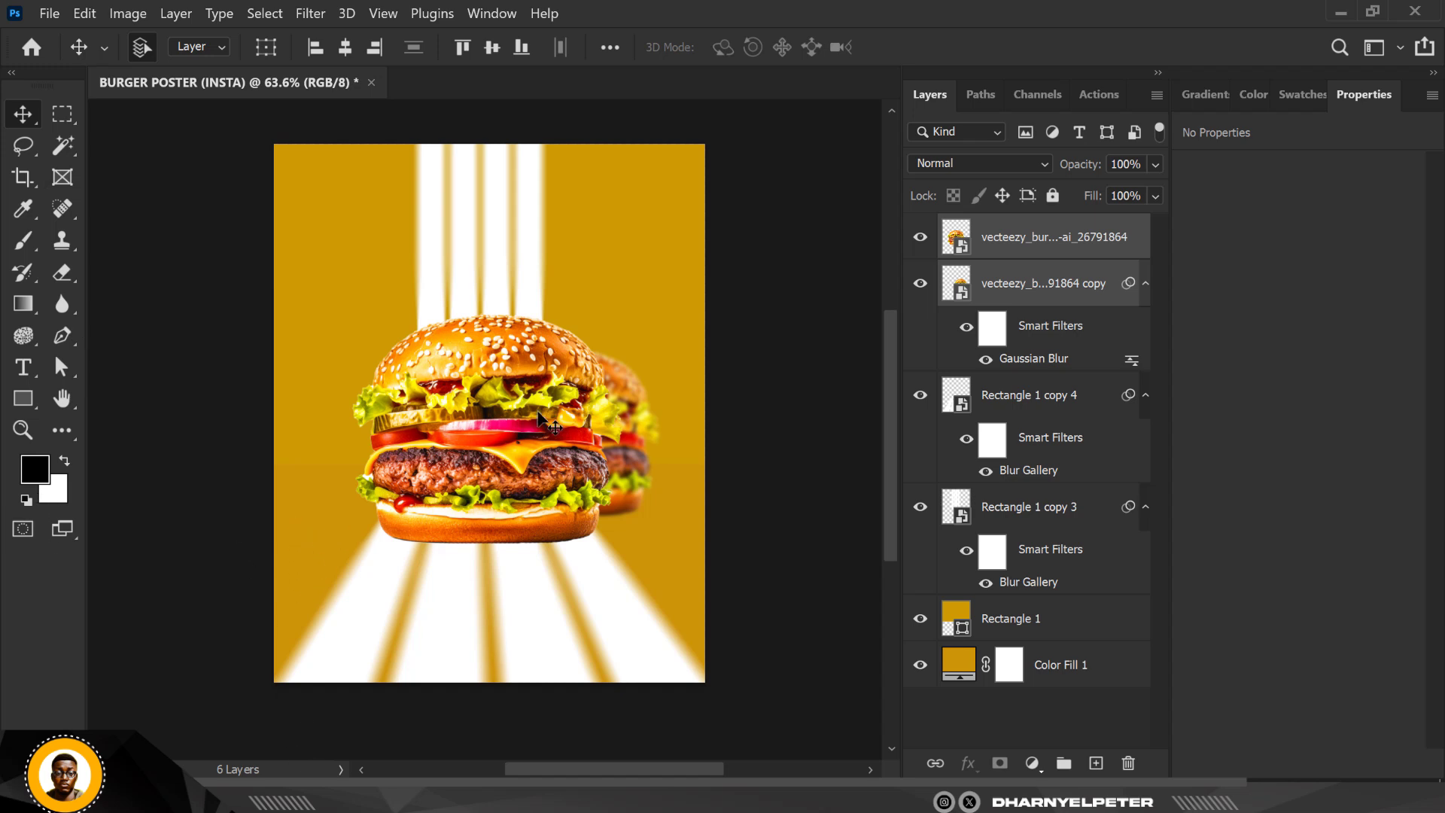
{"action": "scroll", "coordinate": [539, 414], "scroll_direction": "up", "scroll_amount": 1}
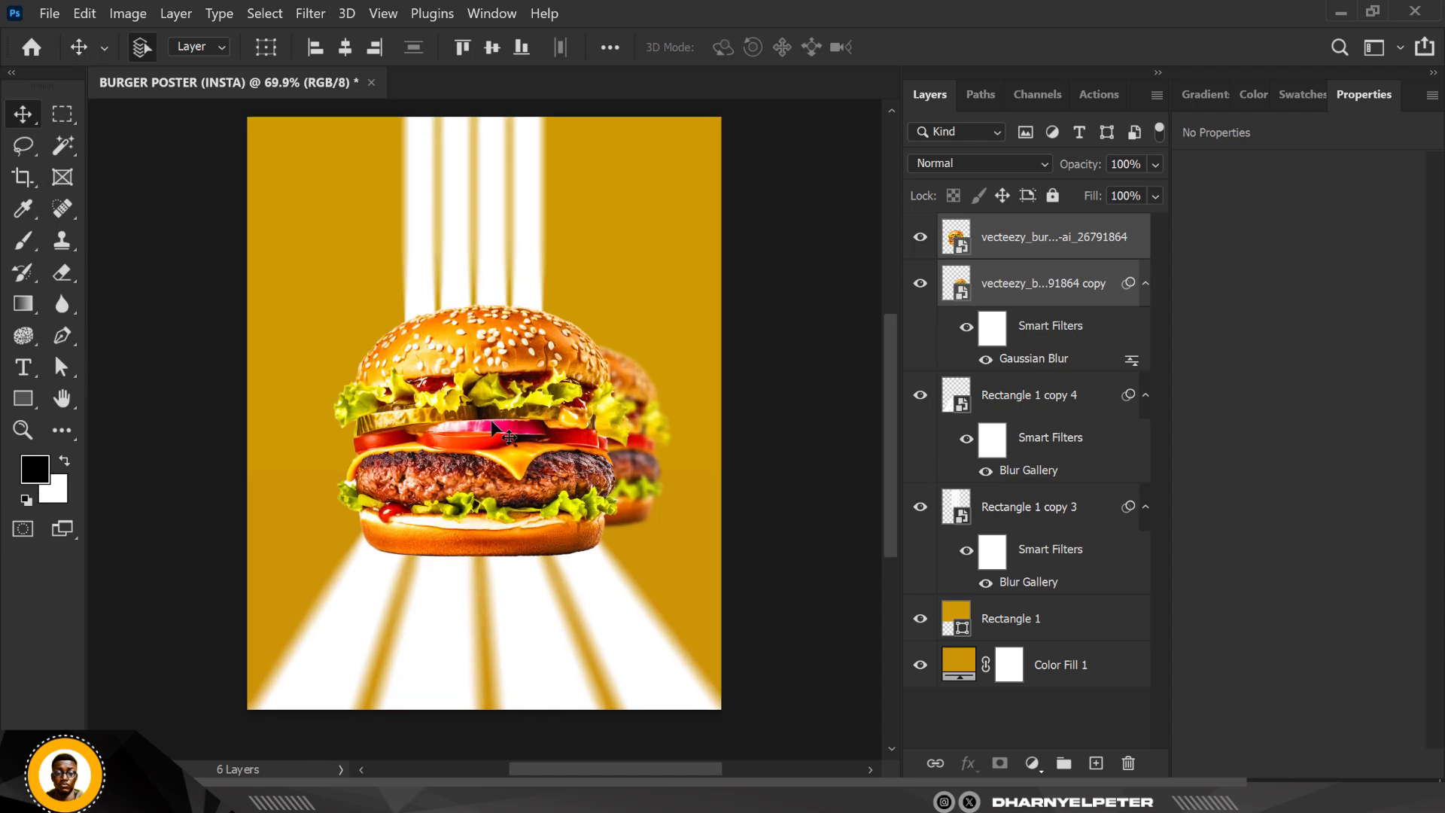
- Add a new layer above Rectangle 1 copy 4 and paint a soft black 400 px brush shadow beneath the front burger
{"action": "left_click", "coordinate": [1042, 236]}
{"action": "left_click", "coordinate": [1051, 390]}
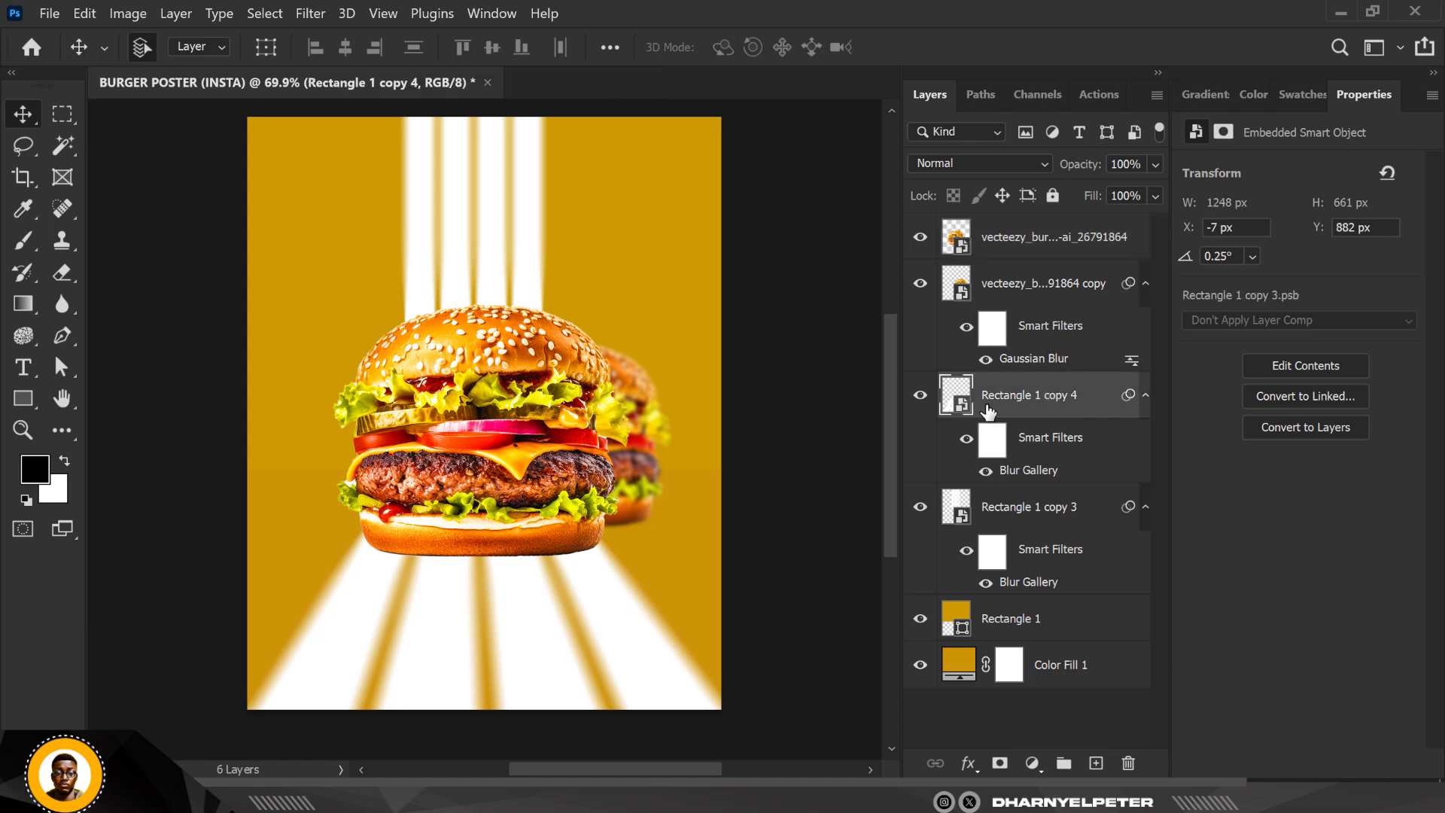
{"action": "left_click", "coordinate": [1095, 763]}
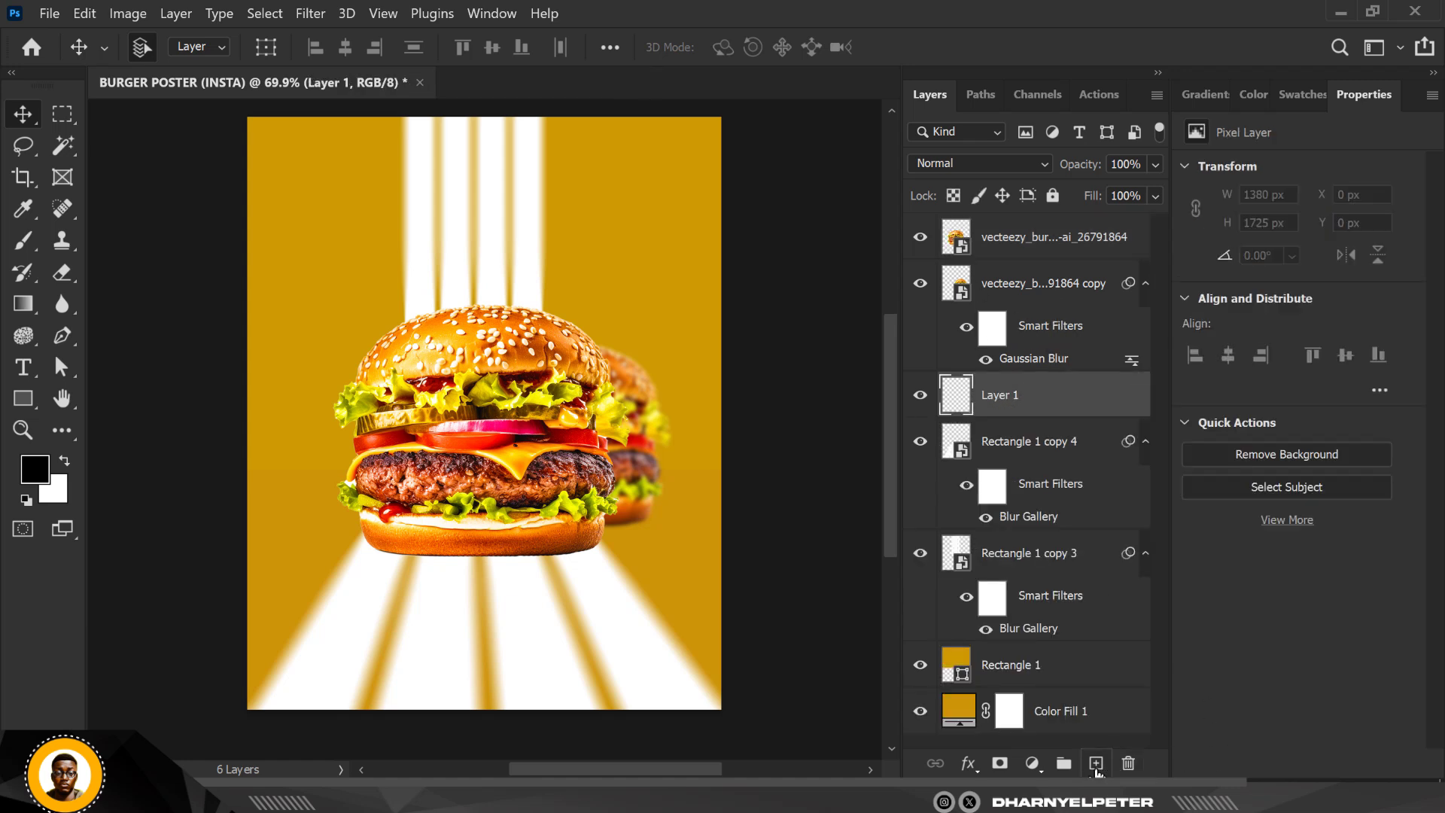
{"action": "left_click", "coordinate": [23, 242]}
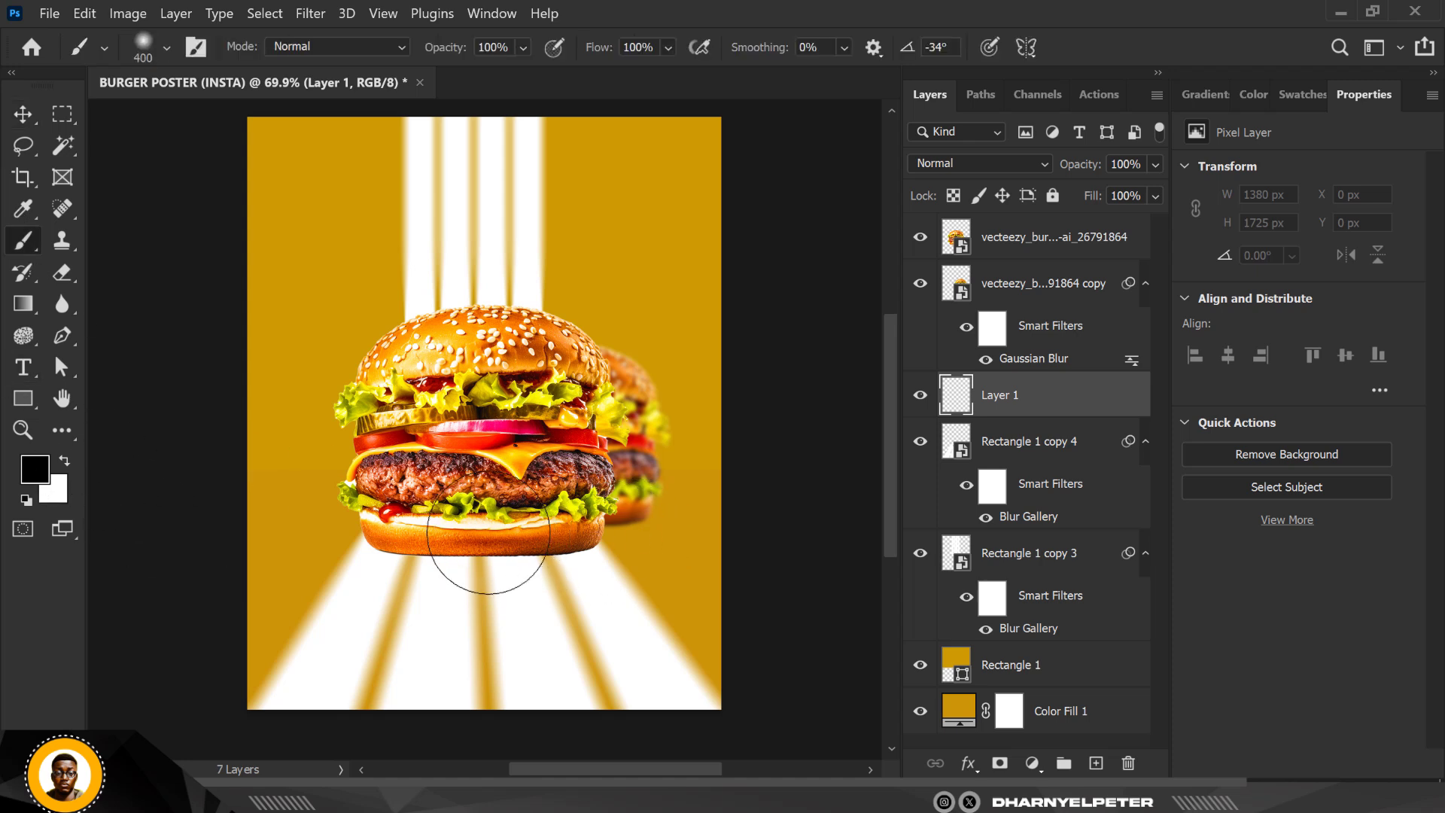
{"action": "mouse_move", "coordinate": [488, 532]}
{"action": "left_mouse_down"}
{"action": "mouse_move", "coordinate": [459, 536]}
{"action": "mouse_move", "coordinate": [519, 535]}
{"action": "left_mouse_up"}
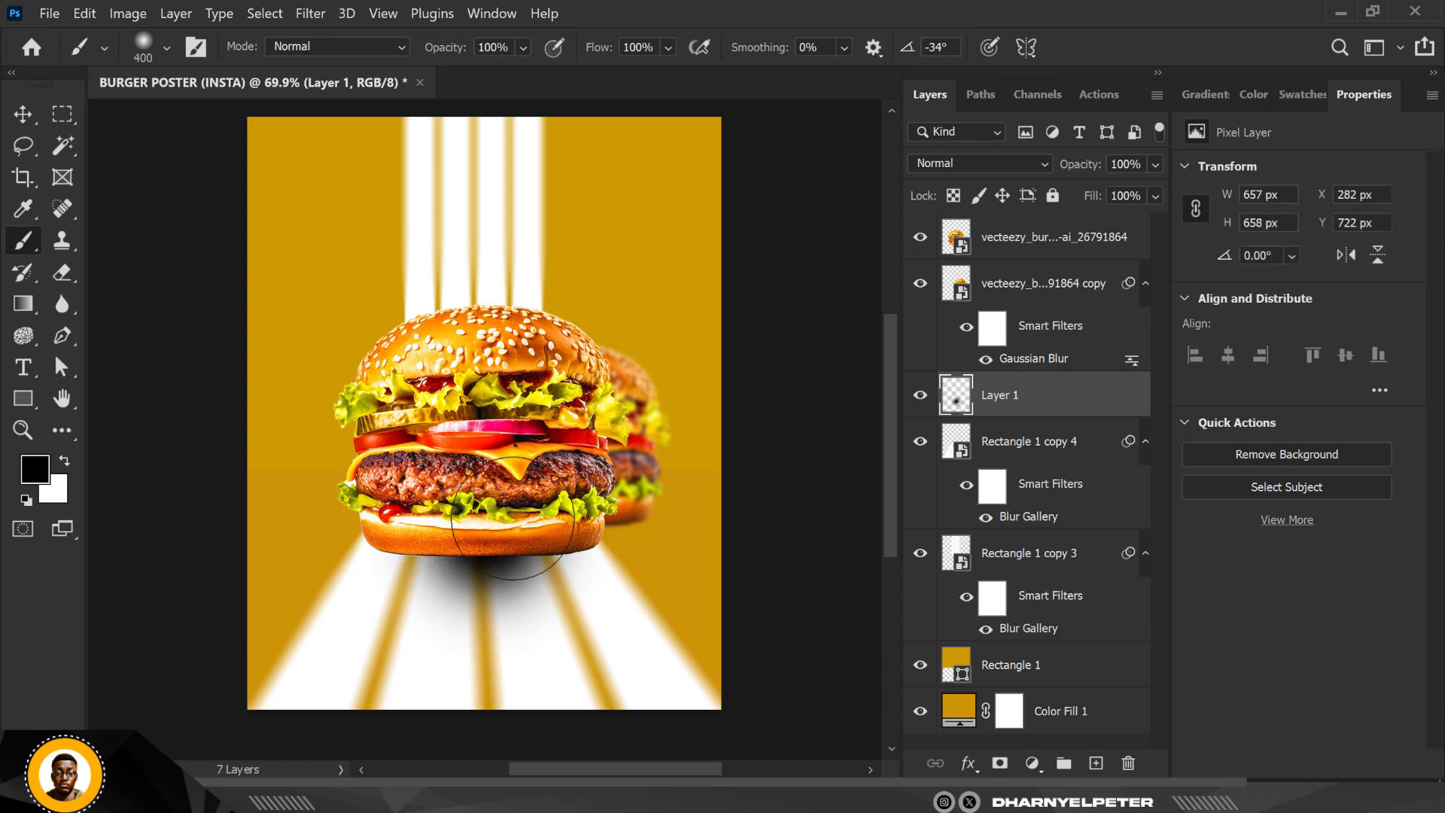
- Flatten and widen the black shadow on Layer 1 to 931 x 96 px, tucked under the front burger at Y 1061 px
{"action": "left_click", "coordinate": [23, 113]}
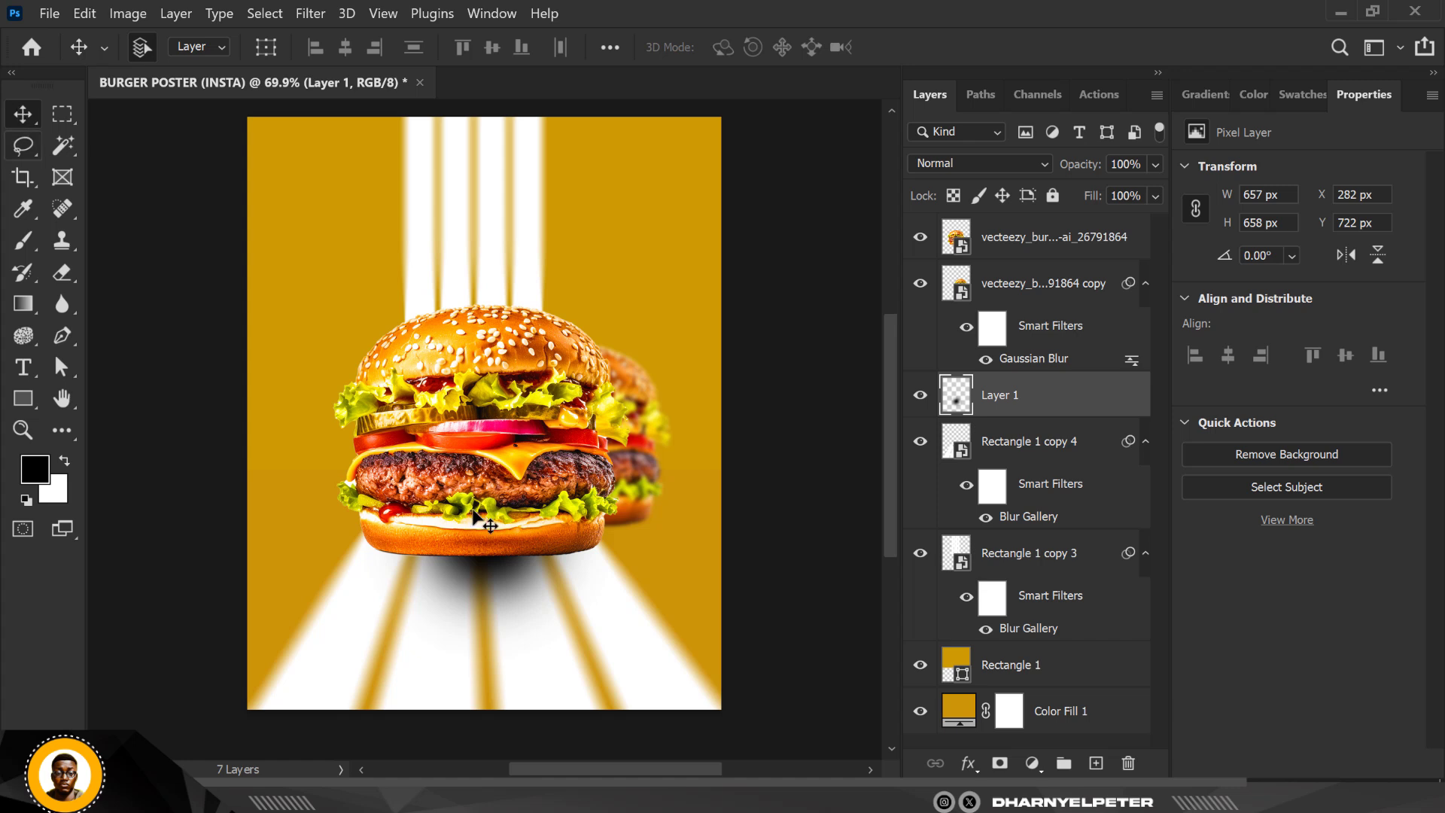
{"action": "left_click_drag", "start_coordinate": [485, 523], "coordinate": [459, 564]}
{"action": "key", "text": "ctrl+t"}
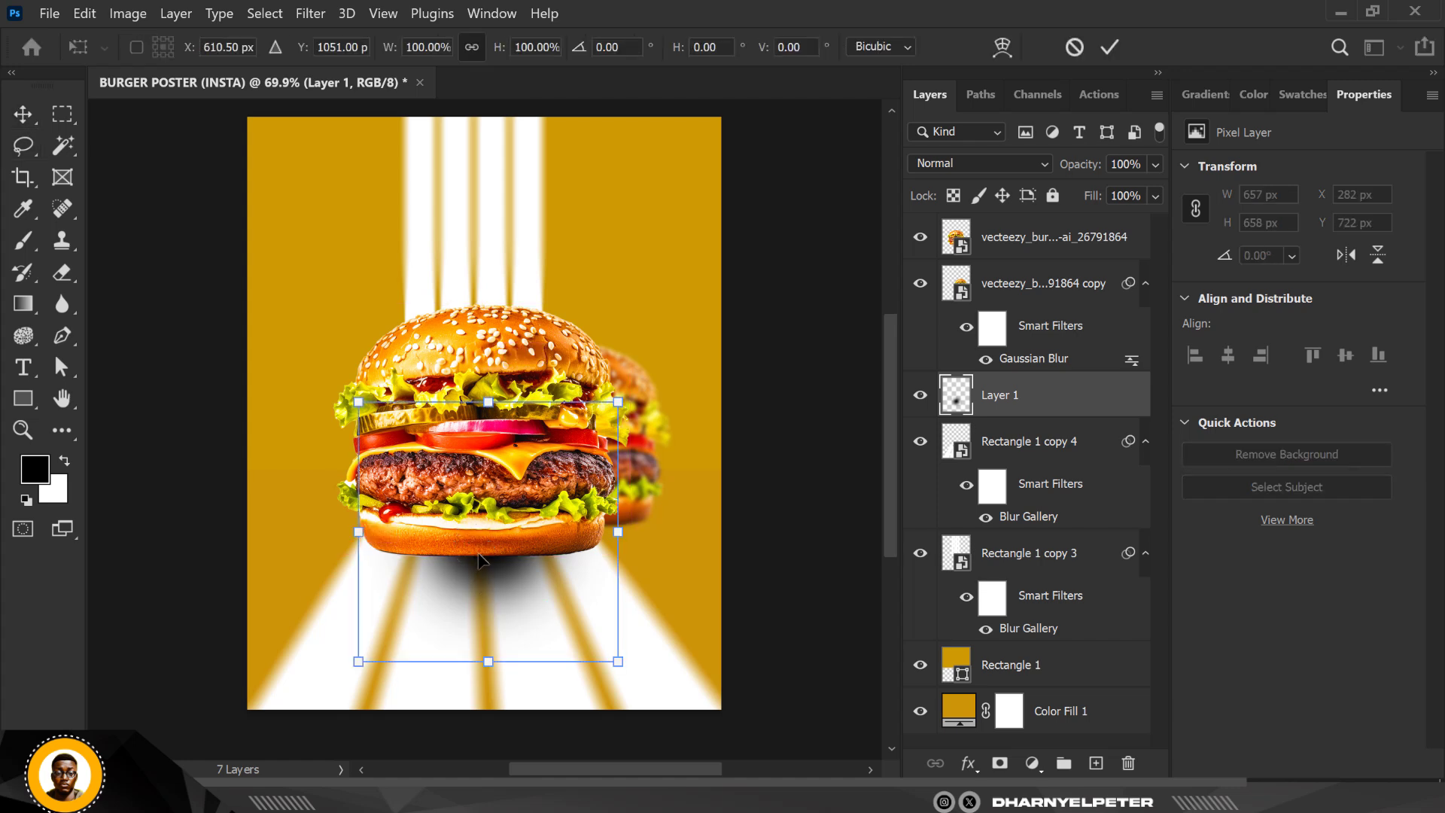
{"action": "left_click_drag", "start_coordinate": [488, 402], "coordinate": [527, 564]}
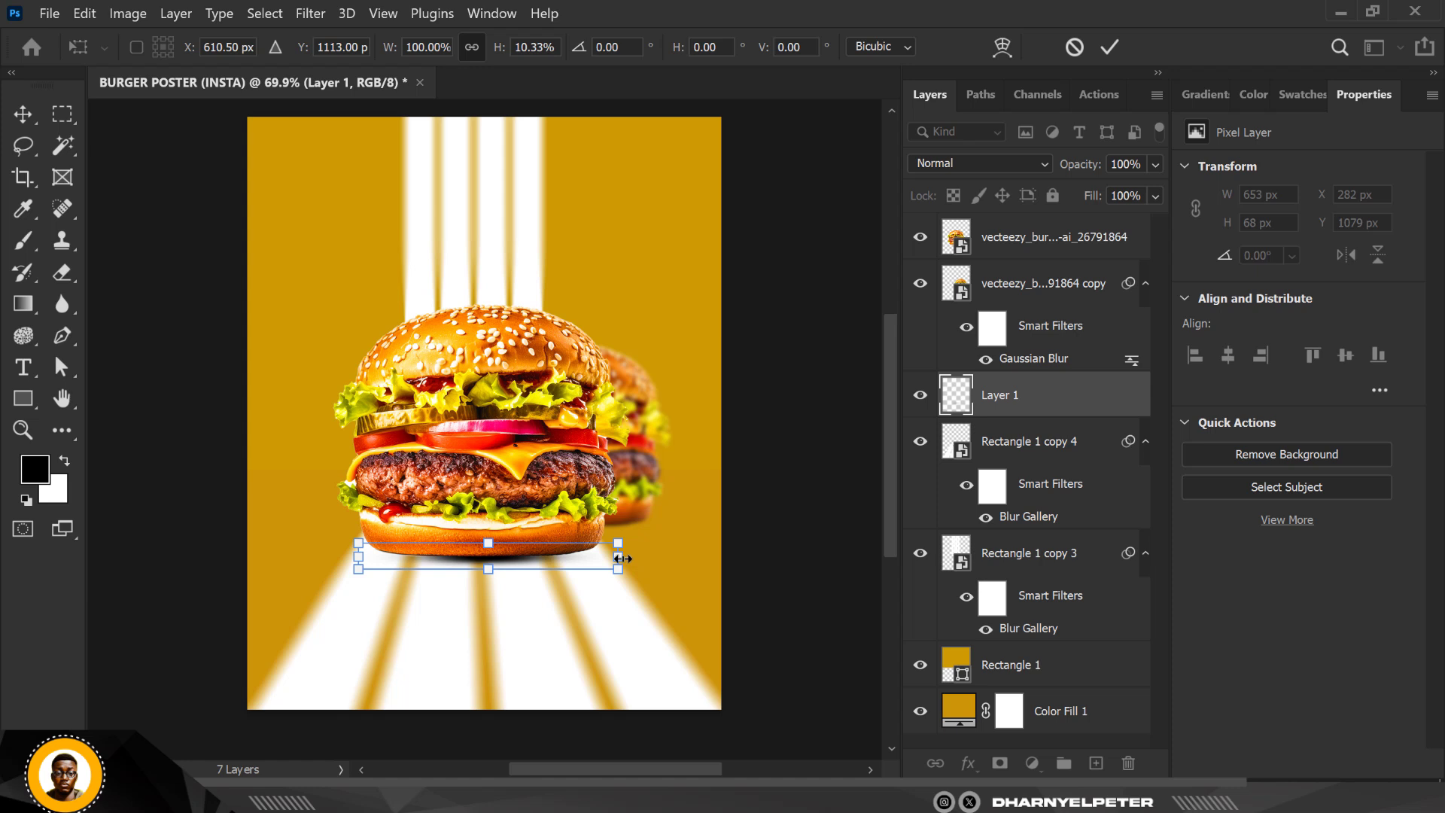
{"action": "left_click_drag", "start_coordinate": [623, 557], "coordinate": [671, 555]}
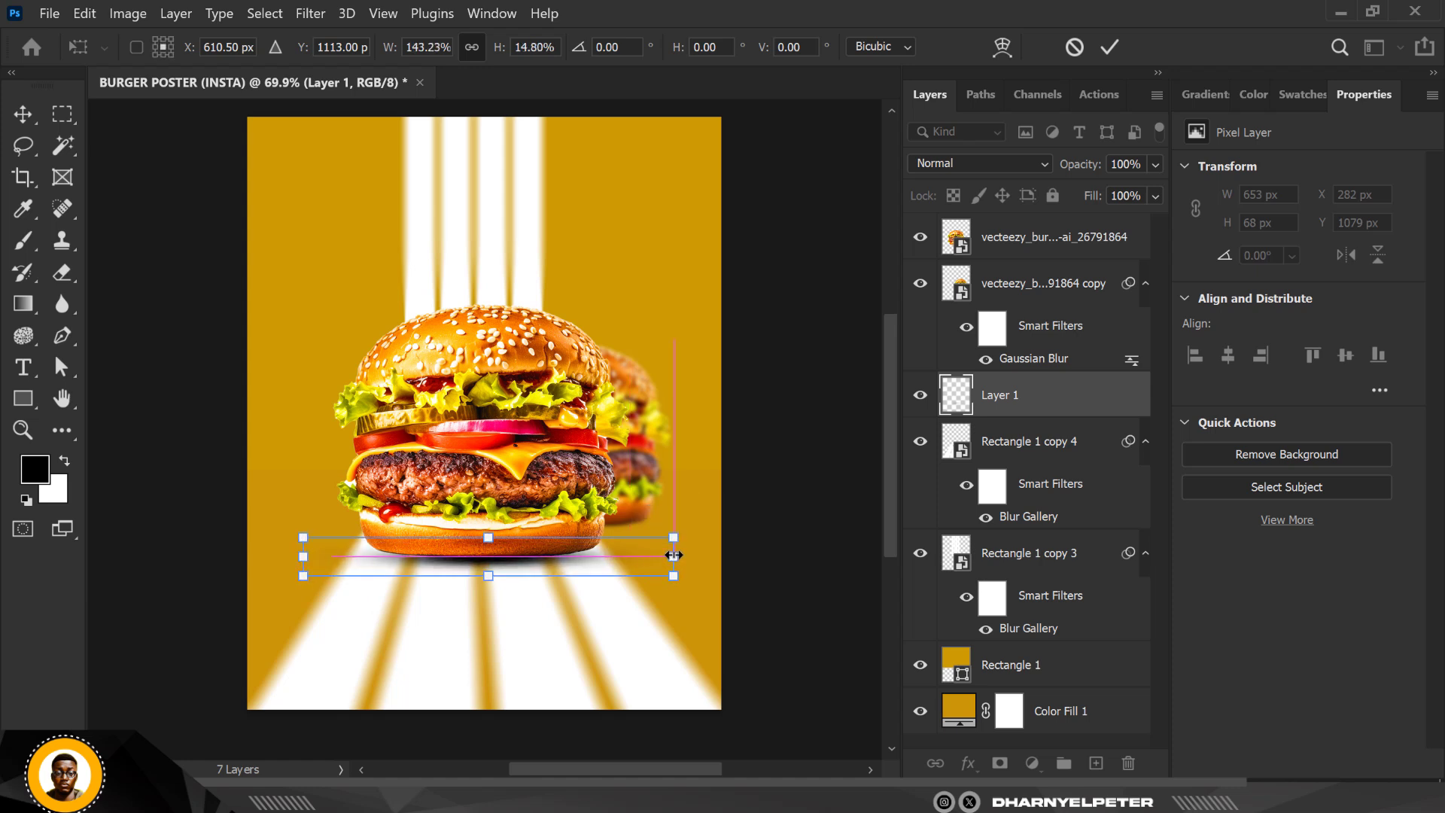
{"action": "key", "text": "Return"}
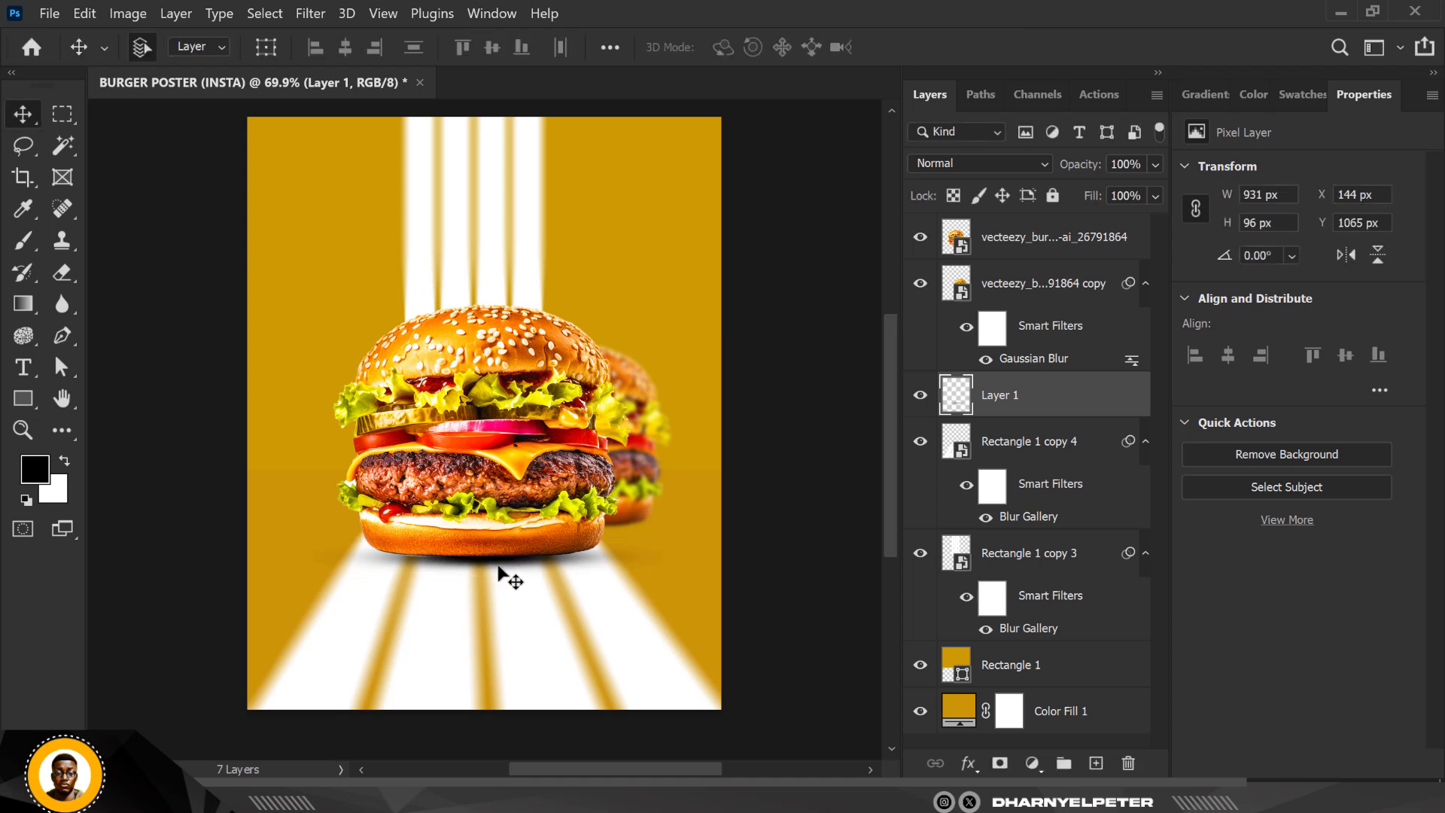
{"action": "key", "text": "Up"}
{"action": "key", "text": "Up"}
{"action": "key", "text": "Up"}
{"action": "key", "text": "Up"}
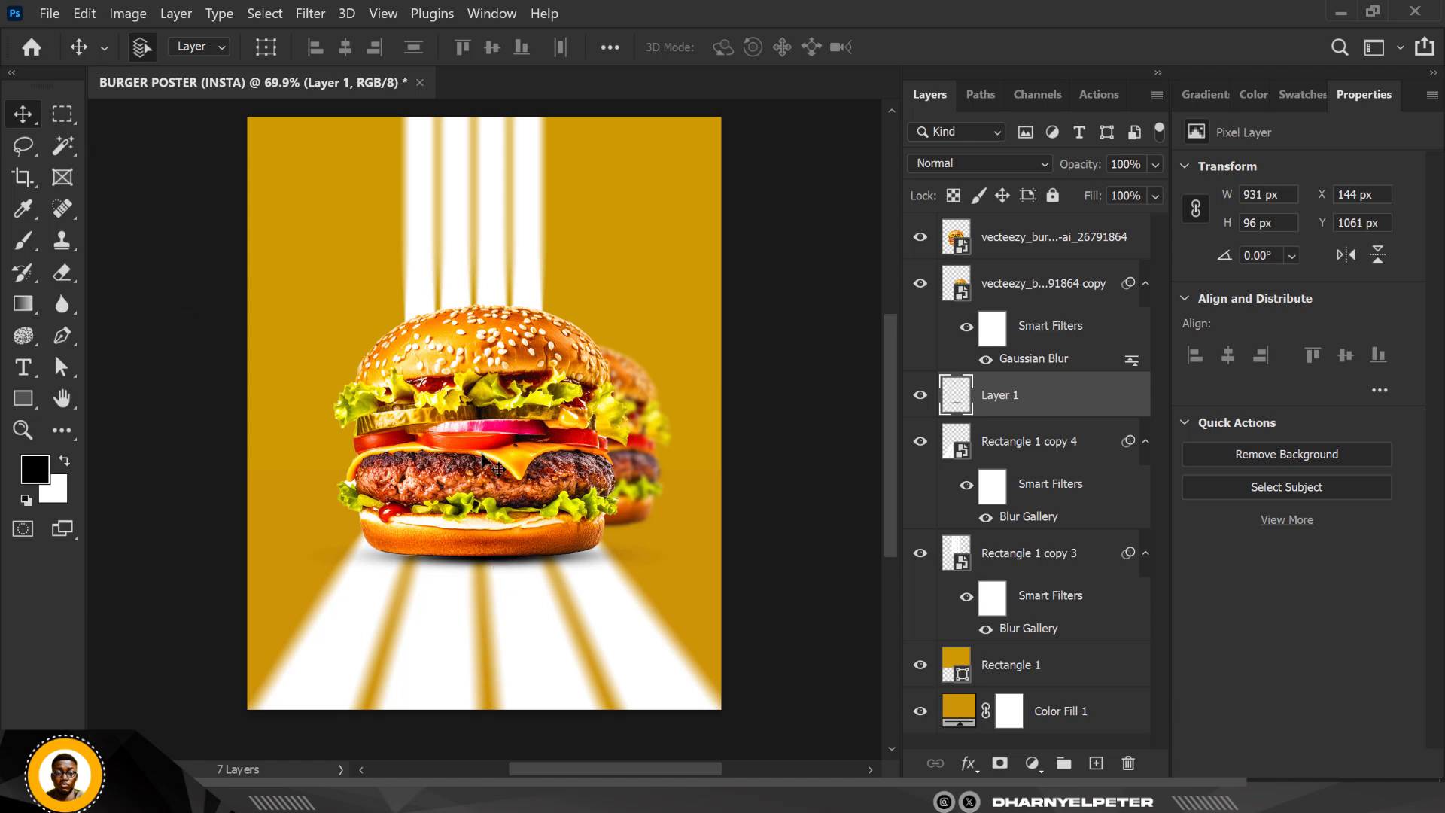
{"action": "scroll", "coordinate": [459, 452], "scroll_direction": "down", "scroll_amount": 1}
{"action": "scroll", "coordinate": [485, 457], "scroll_direction": "up", "scroll_amount": 1}
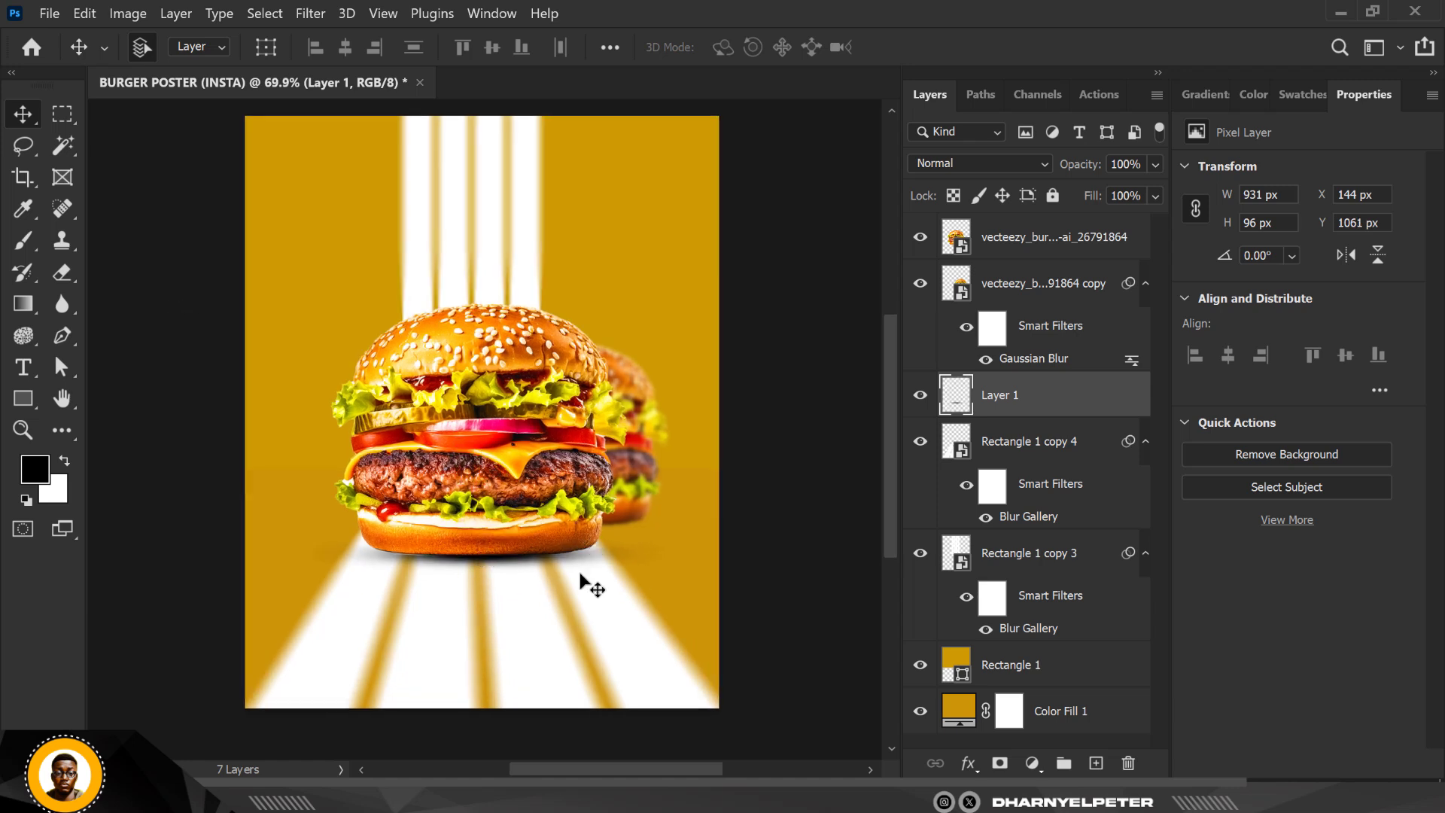
- Duplicate the shadow layer and move the copy under the rear burger at X 297, Y 965 px
{"action": "key", "text": "ctrl+j"}
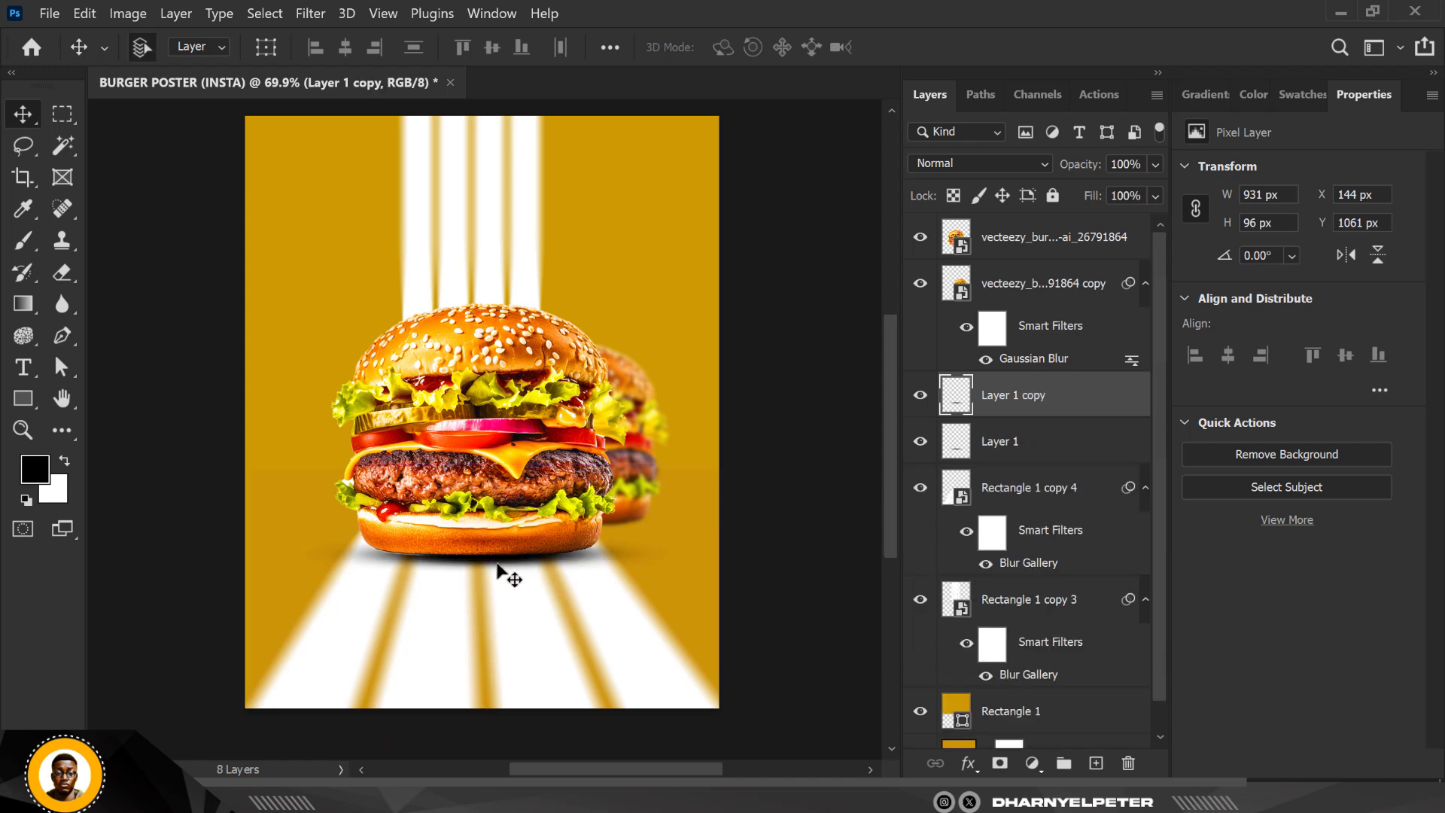
{"action": "key", "text": "ctrl+t"}
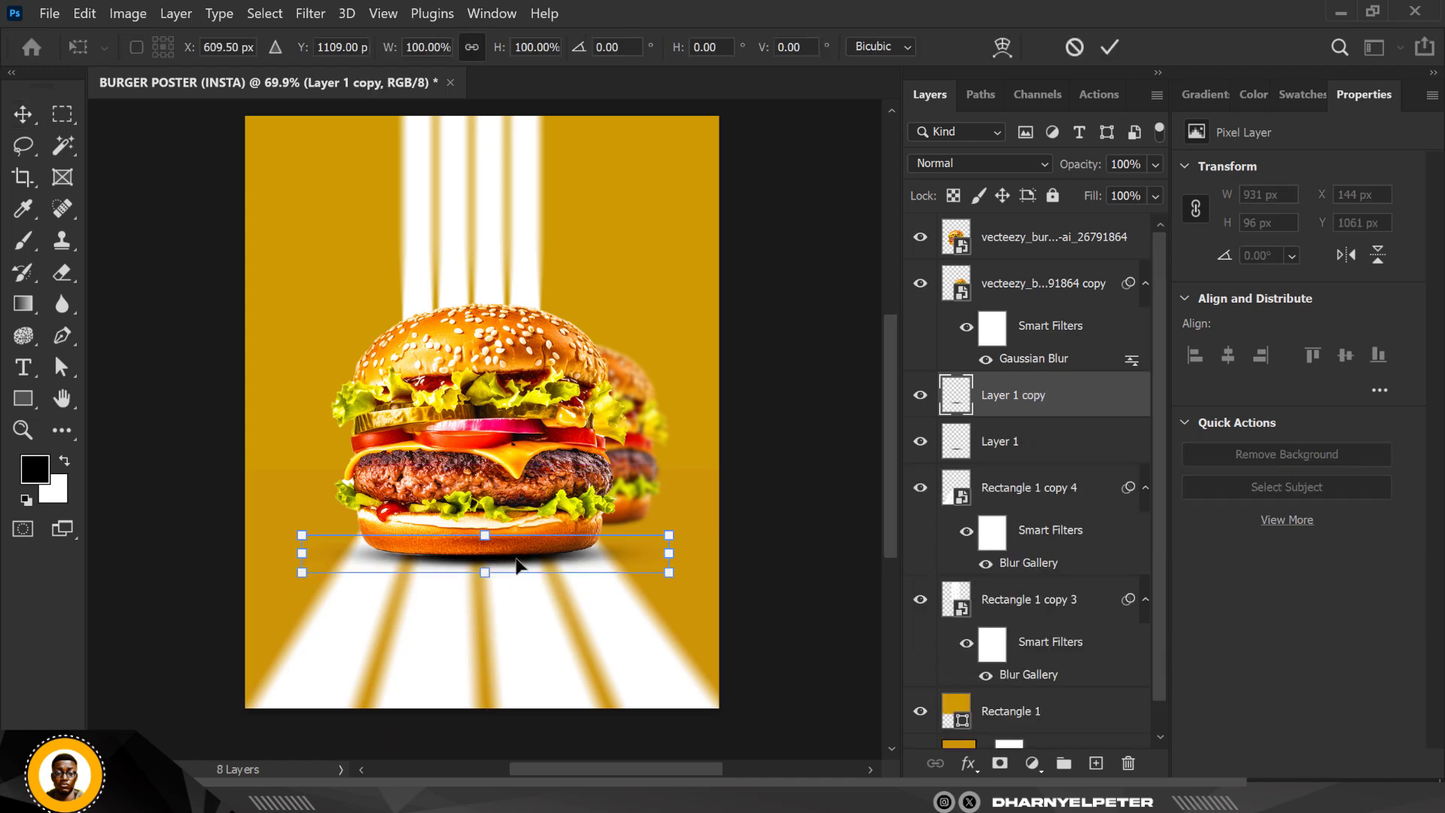
{"action": "left_click_drag", "start_coordinate": [516, 564], "coordinate": [564, 515]}
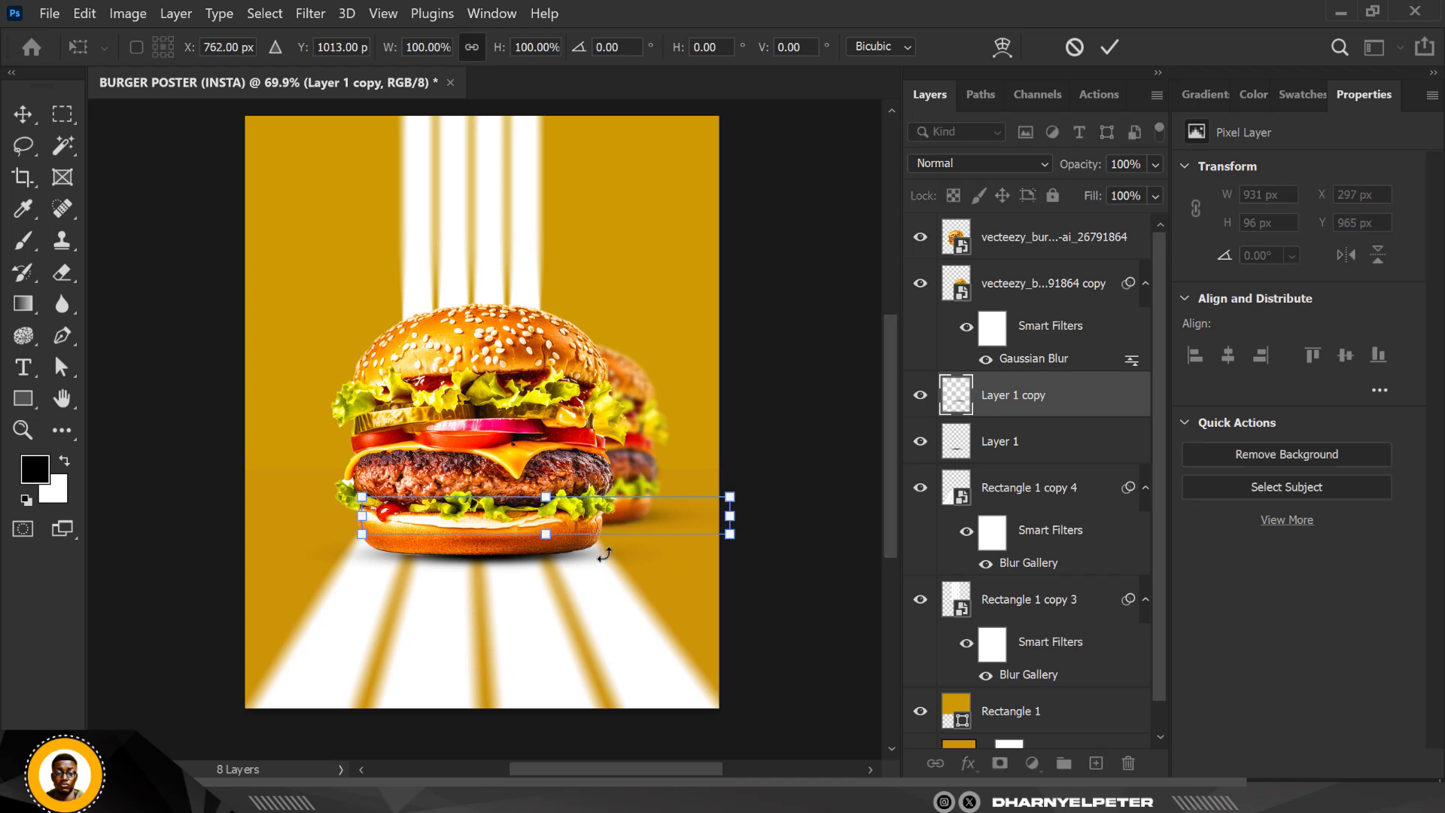
{"action": "key", "text": "Return"}
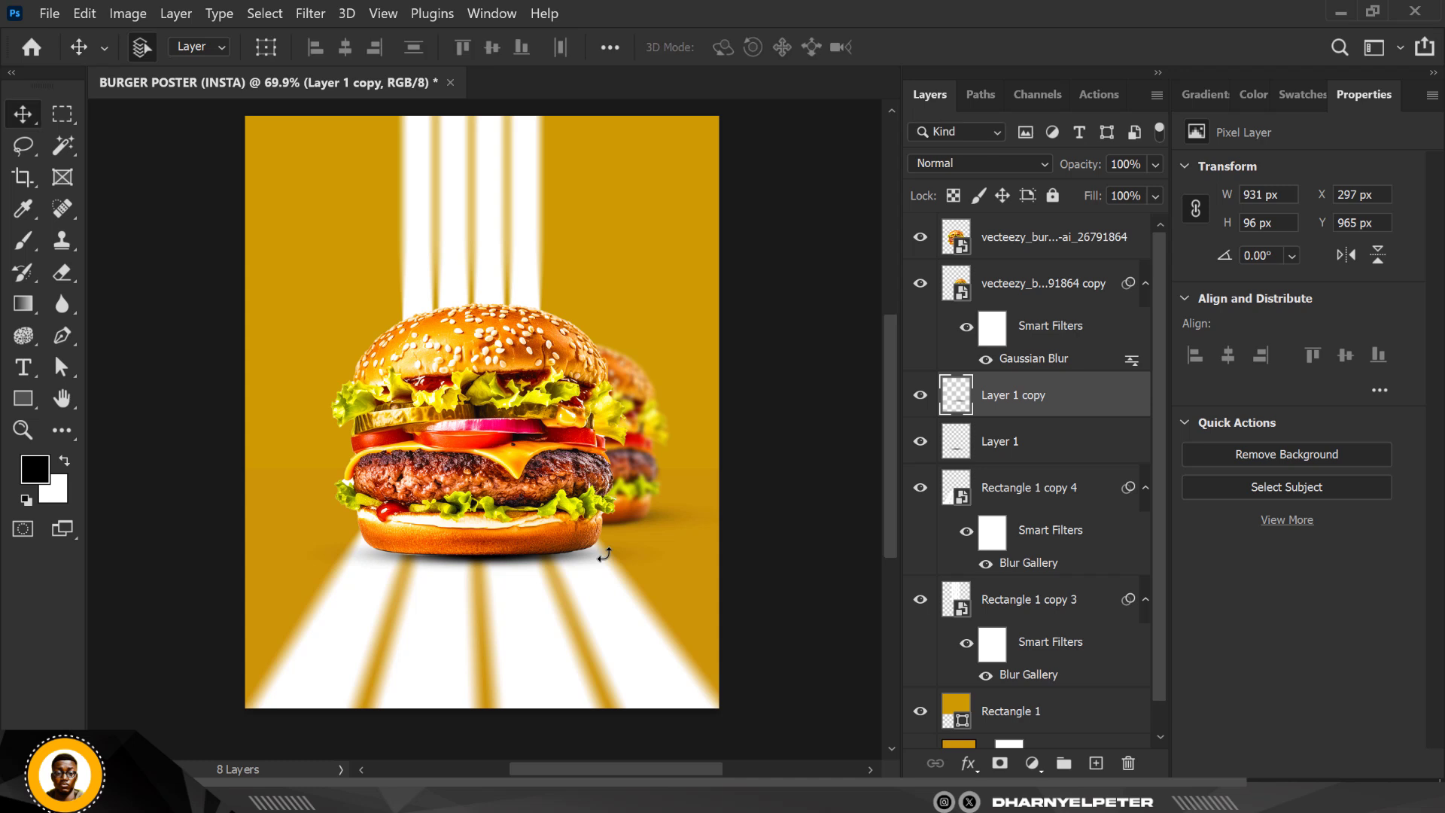
- Duplicate the rear burger's shadow layer in place to darken the shadow
{"action": "key", "text": "ctrl+j"}
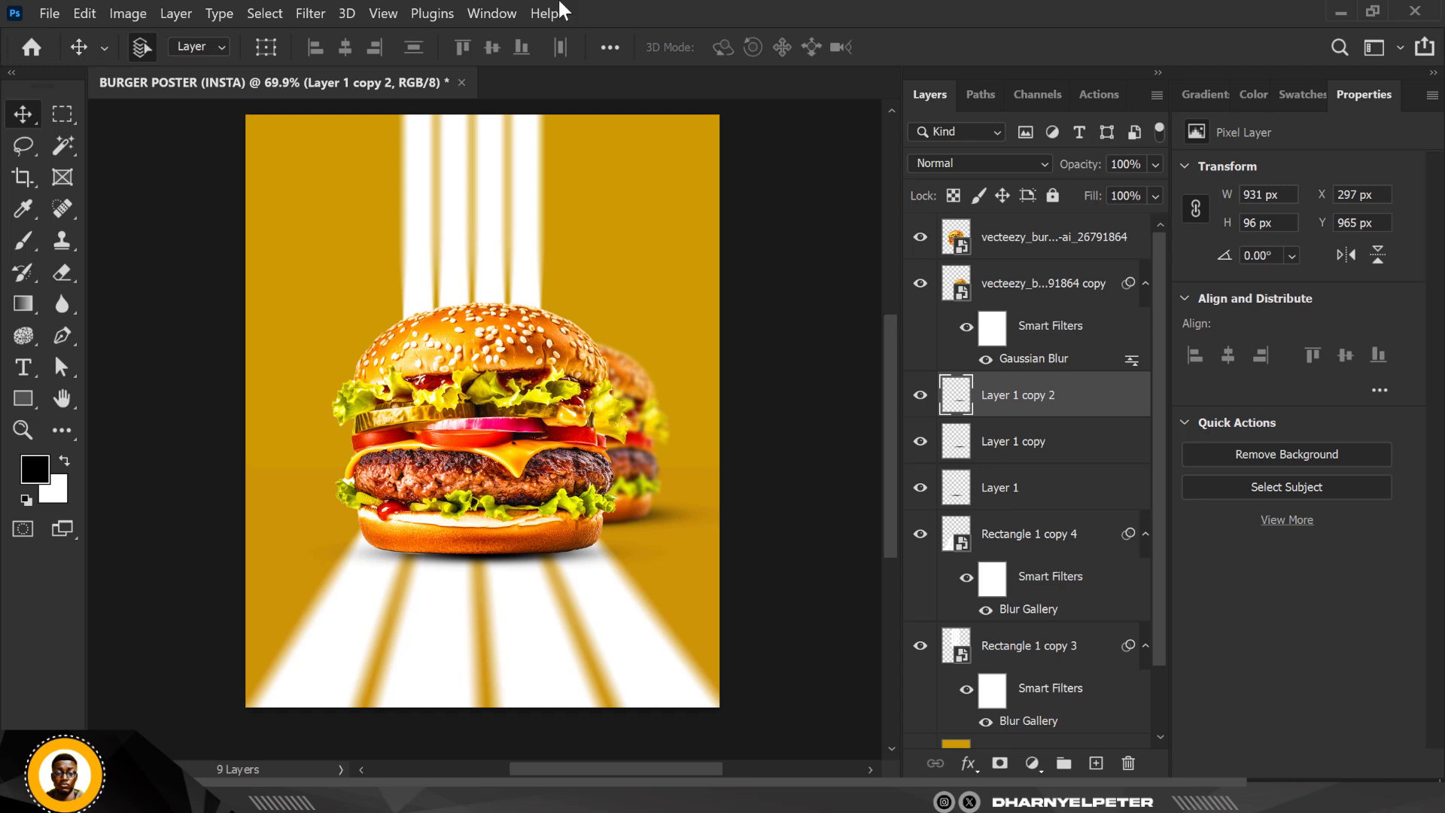
{"action": "scroll", "coordinate": [541, 414], "scroll_direction": "down", "scroll_amount": 1}
{"action": "scroll", "coordinate": [541, 414], "scroll_direction": "up", "scroll_amount": 1}
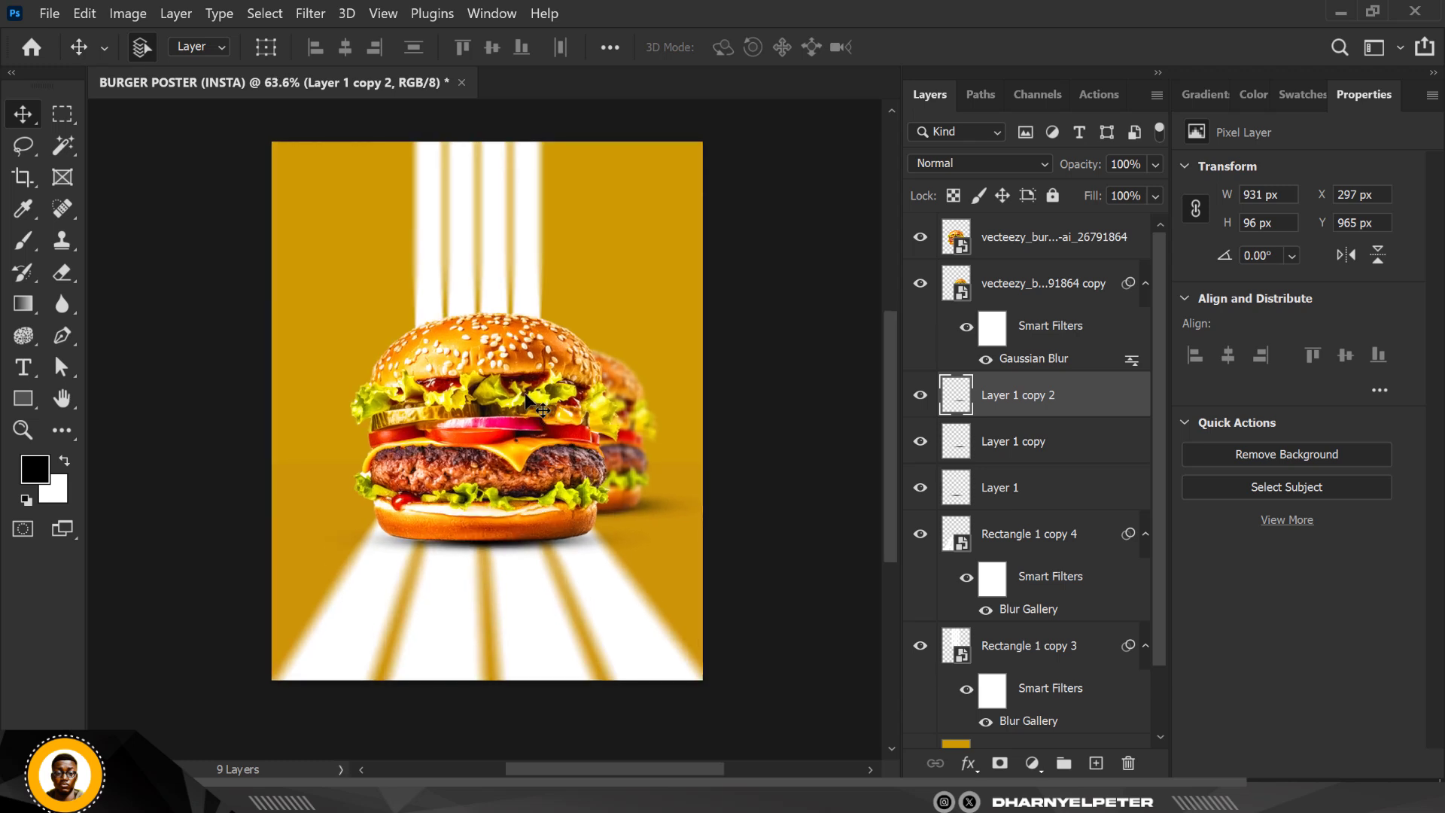
{"action": "scroll", "coordinate": [535, 406], "scroll_direction": "down", "scroll_amount": 1}
{"action": "scroll", "coordinate": [534, 418], "scroll_direction": "up", "scroll_amount": 1}
- Duplicate the front burger, scale the copy to 2.11%, tilt it 23.25° and place it partly off the poster's upper-left edge
{"action": "left_click", "coordinate": [514, 370]}
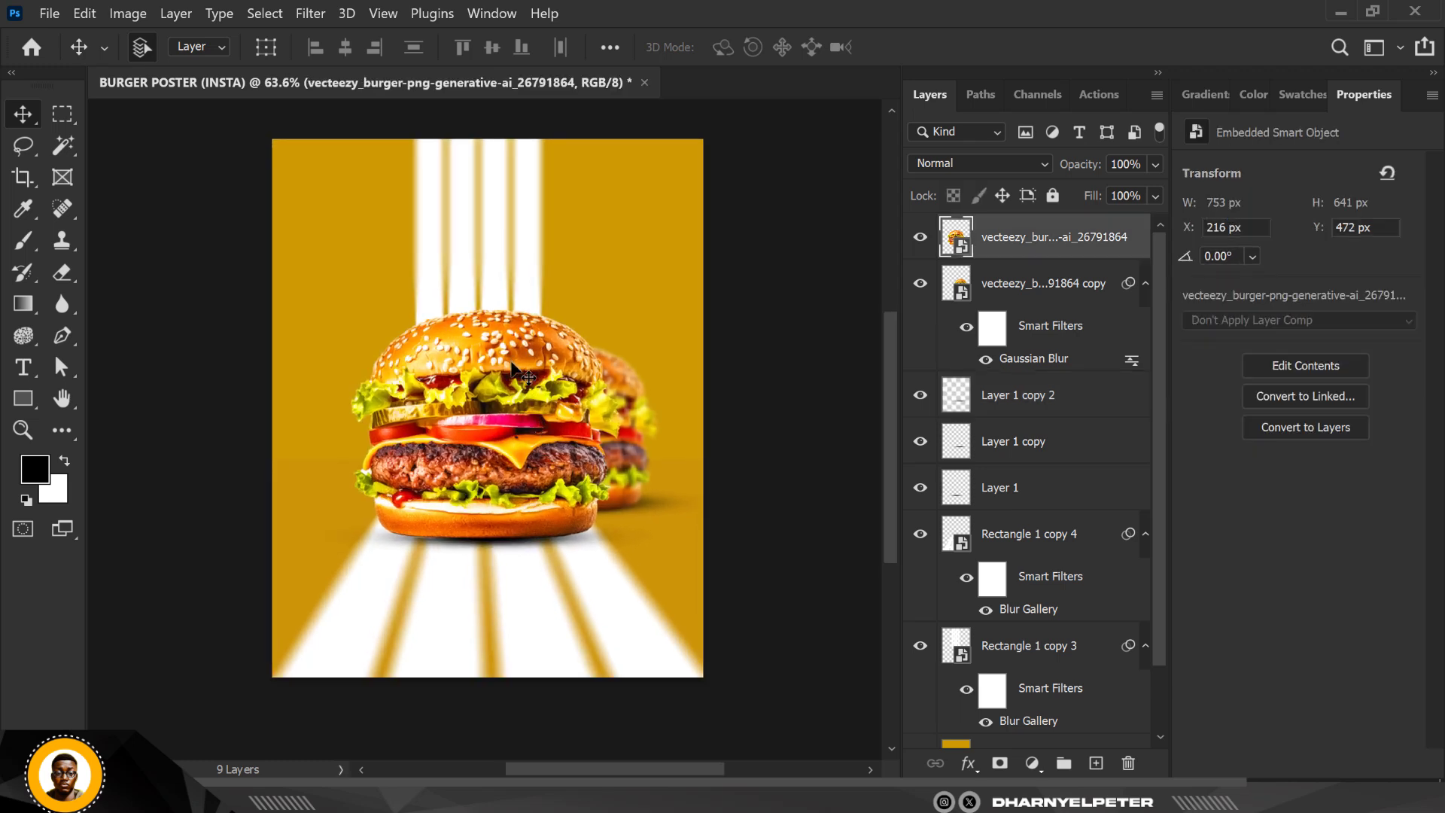
{"action": "key", "text": "ctrl+j"}
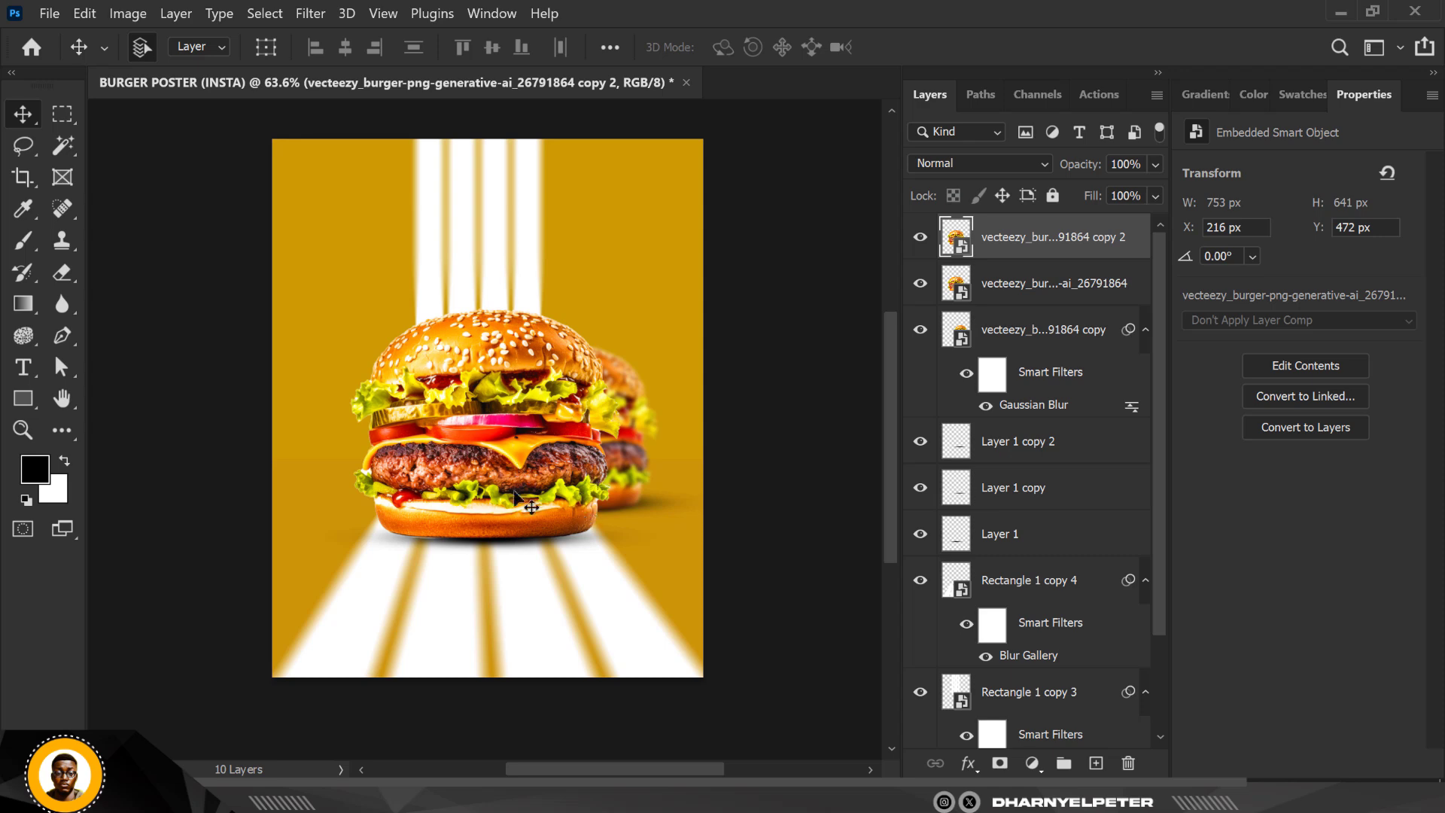
{"action": "key", "text": "ctrl+t"}
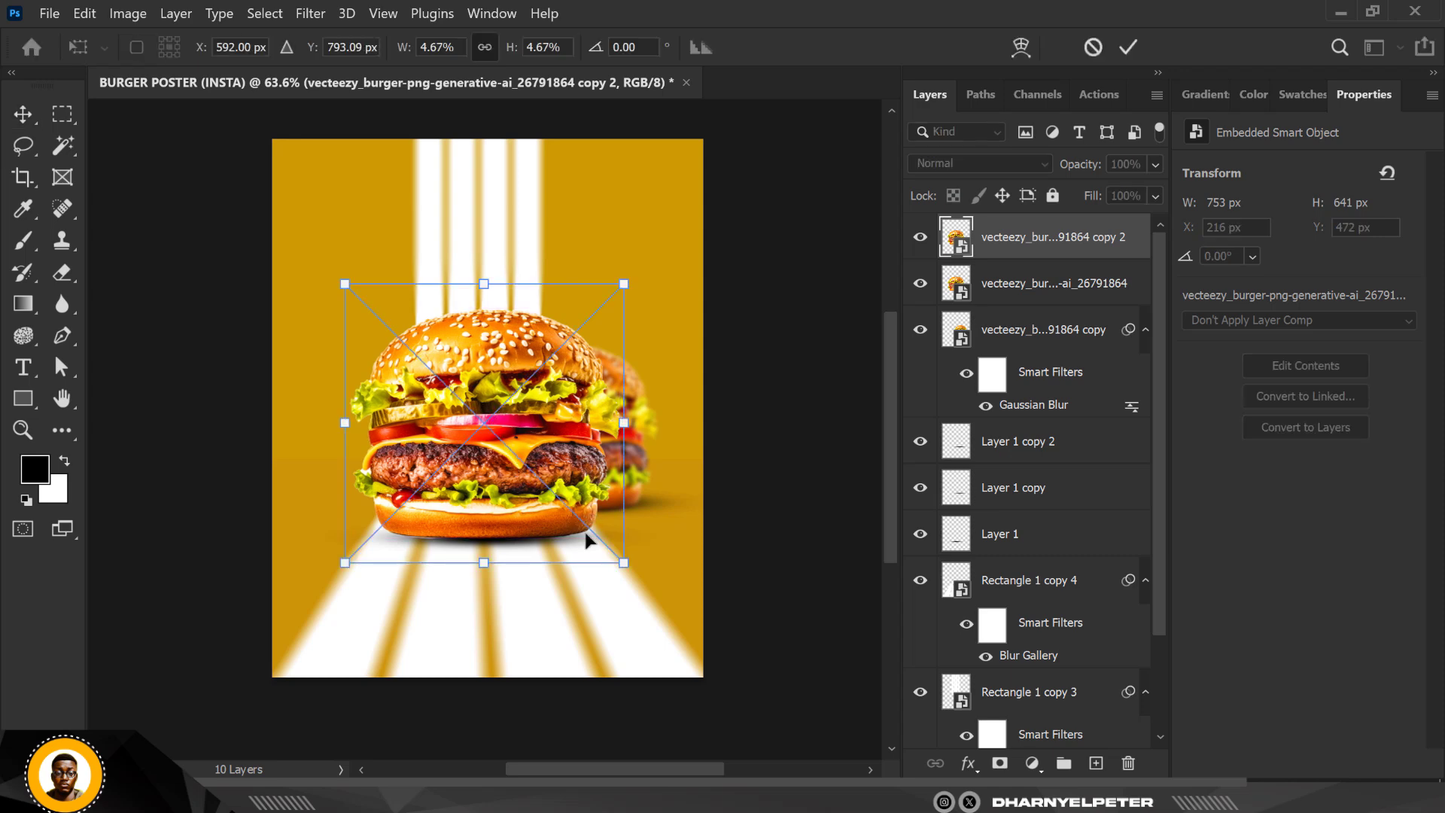
{"action": "left_click_drag", "start_coordinate": [623, 561], "coordinate": [359, 240]}
{"action": "left_click_drag", "start_coordinate": [400, 318], "coordinate": [293, 269]}
{"action": "left_click_drag", "start_coordinate": [309, 331], "coordinate": [331, 350]}
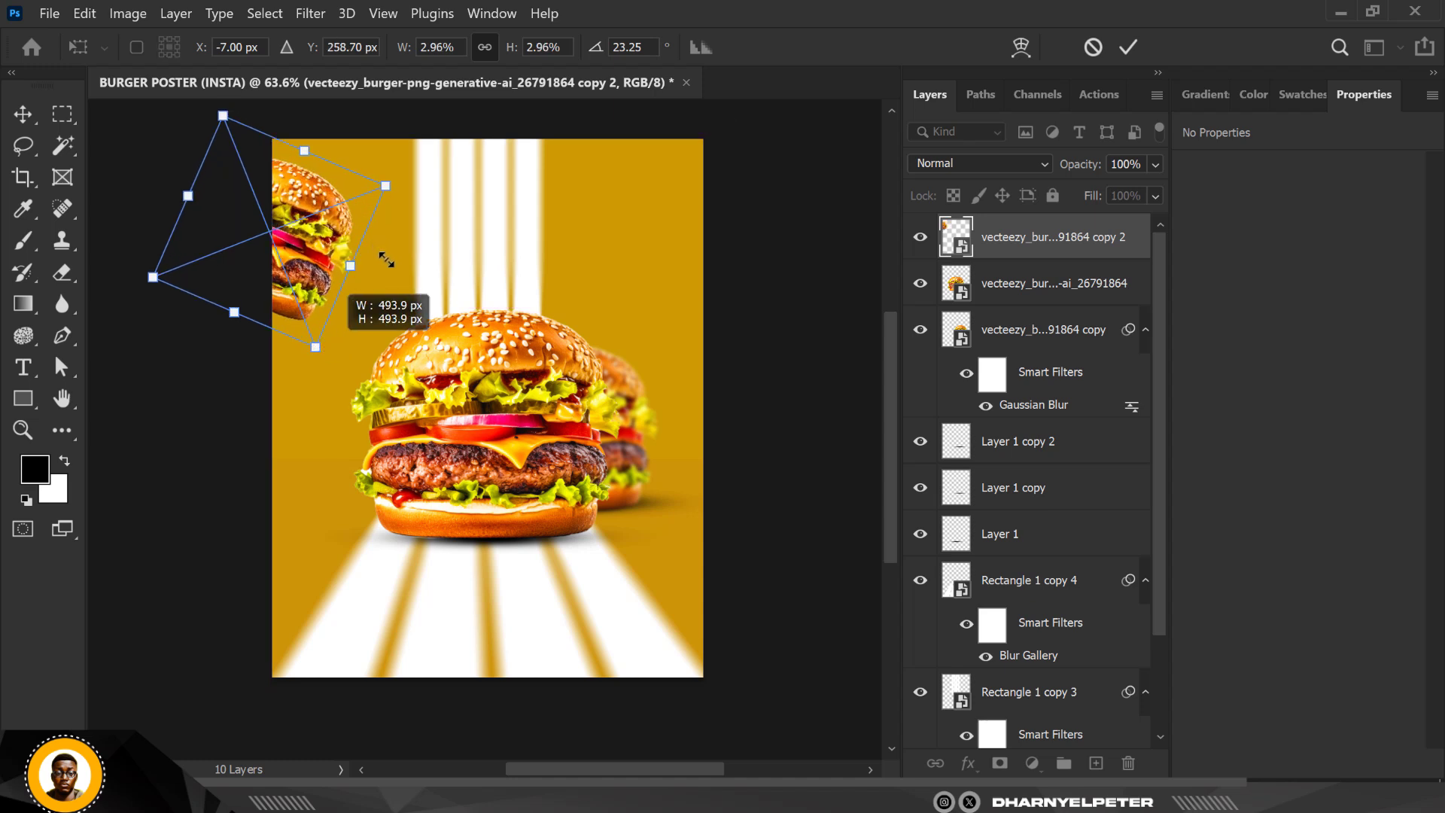
{"action": "left_click_drag", "start_coordinate": [386, 259], "coordinate": [407, 235]}
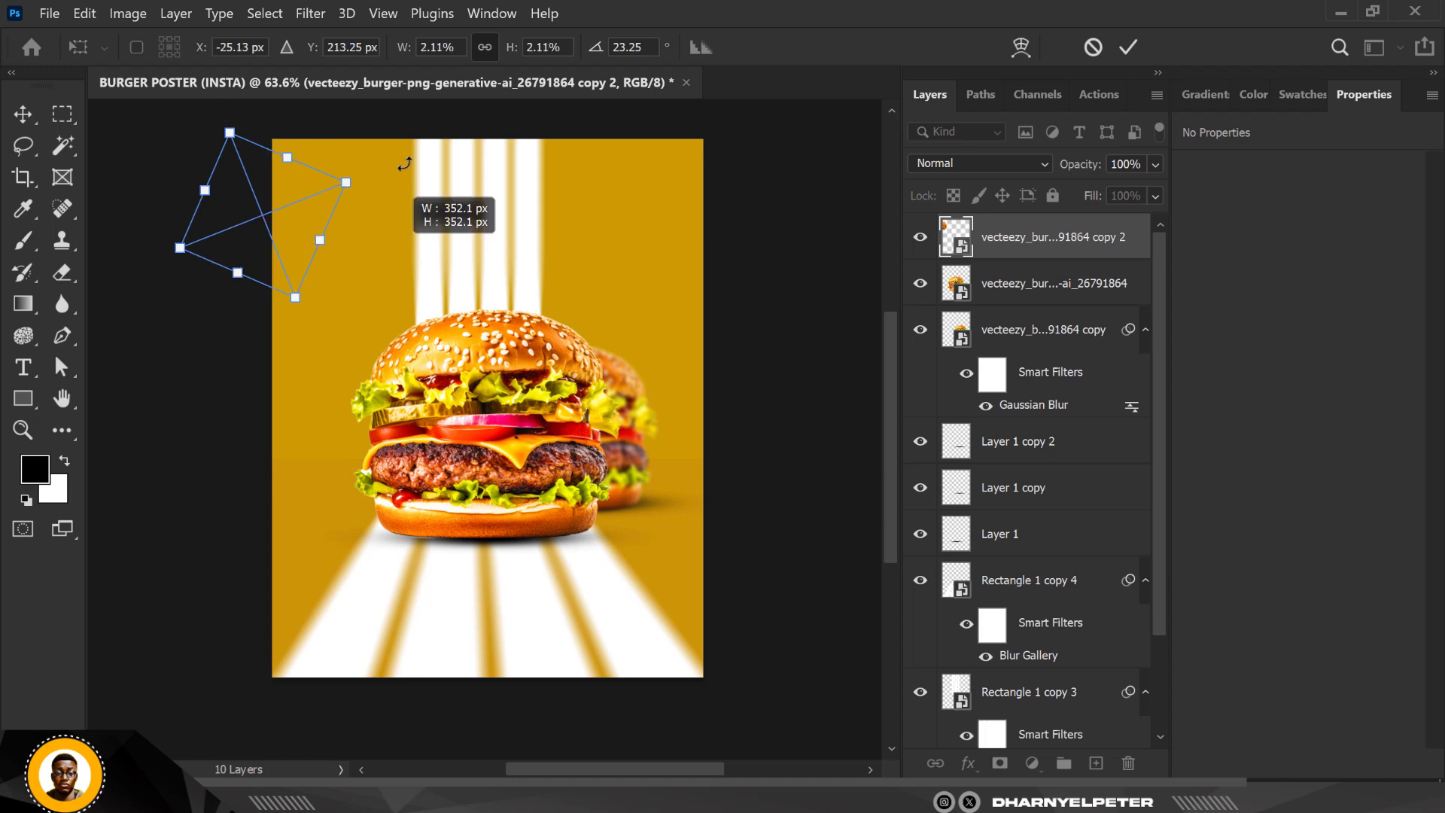
{"action": "left_click_drag", "start_coordinate": [404, 163], "coordinate": [426, 273]}
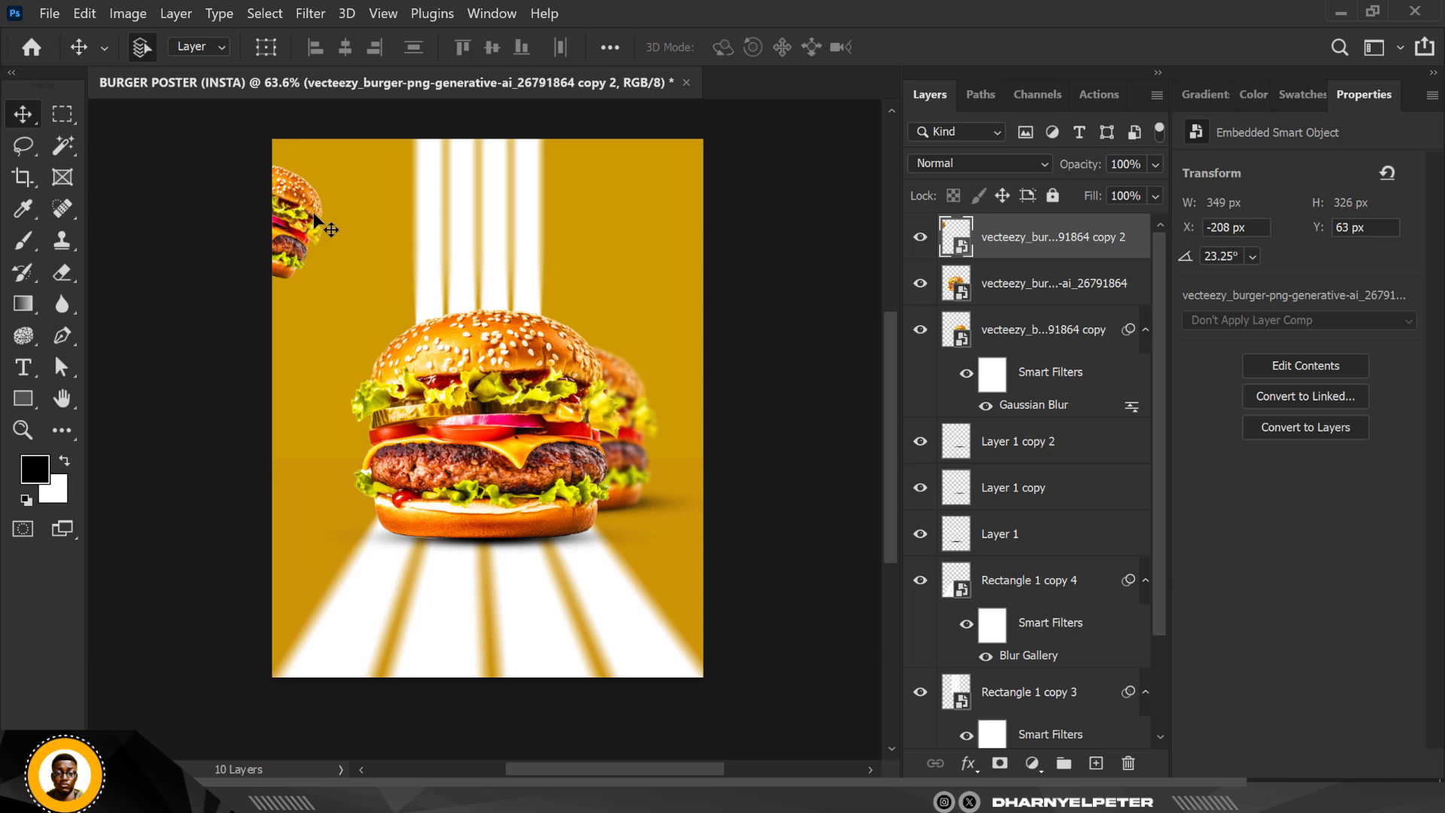
- Enlarge the upper-left burger to 2.57%, rotate it to 35.36° and shift it to X 26.74, Y 201.74 px
{"action": "key", "text": "ctrl+t"}
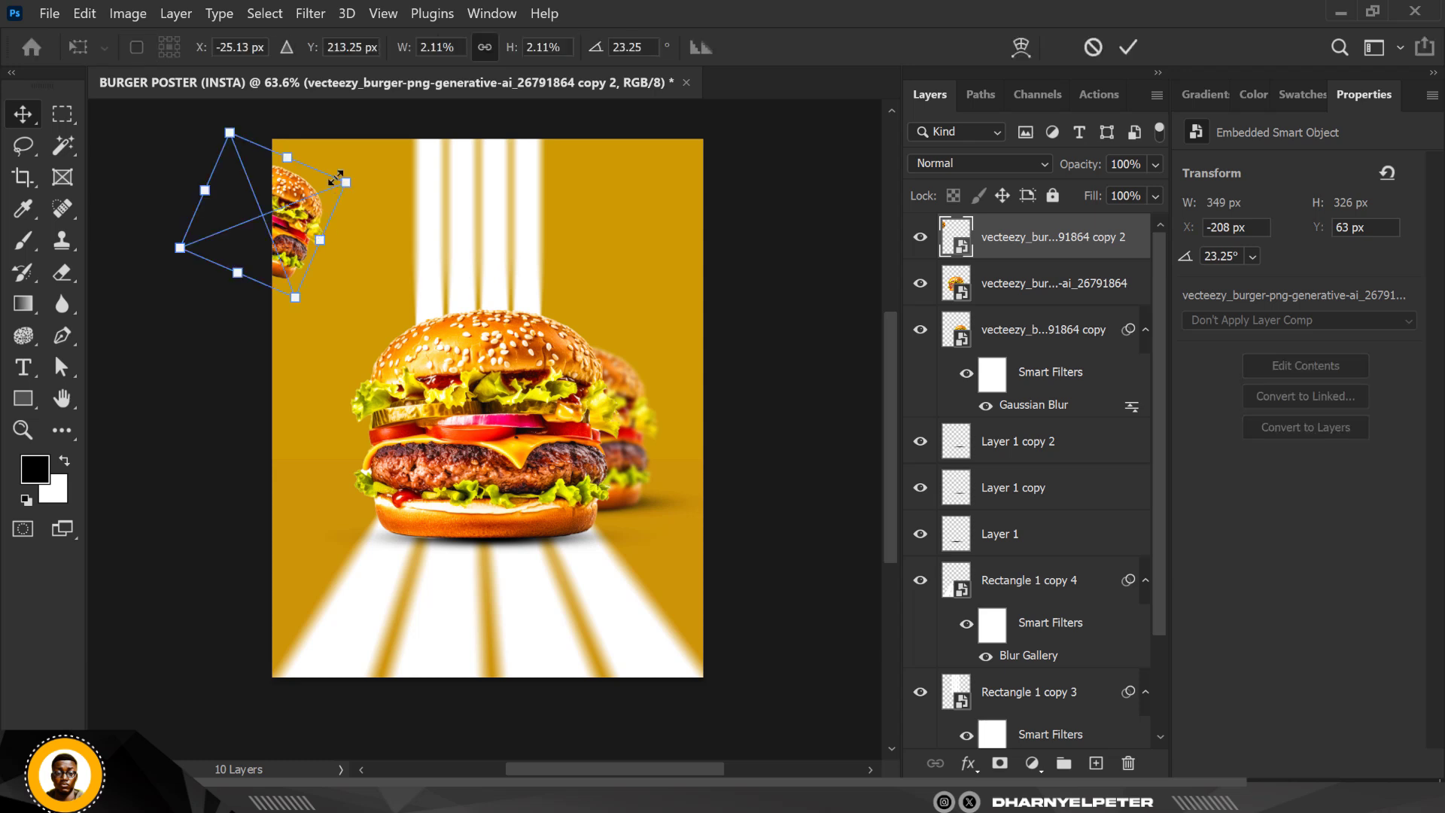
{"action": "left_click_drag", "start_coordinate": [348, 180], "coordinate": [361, 169]}
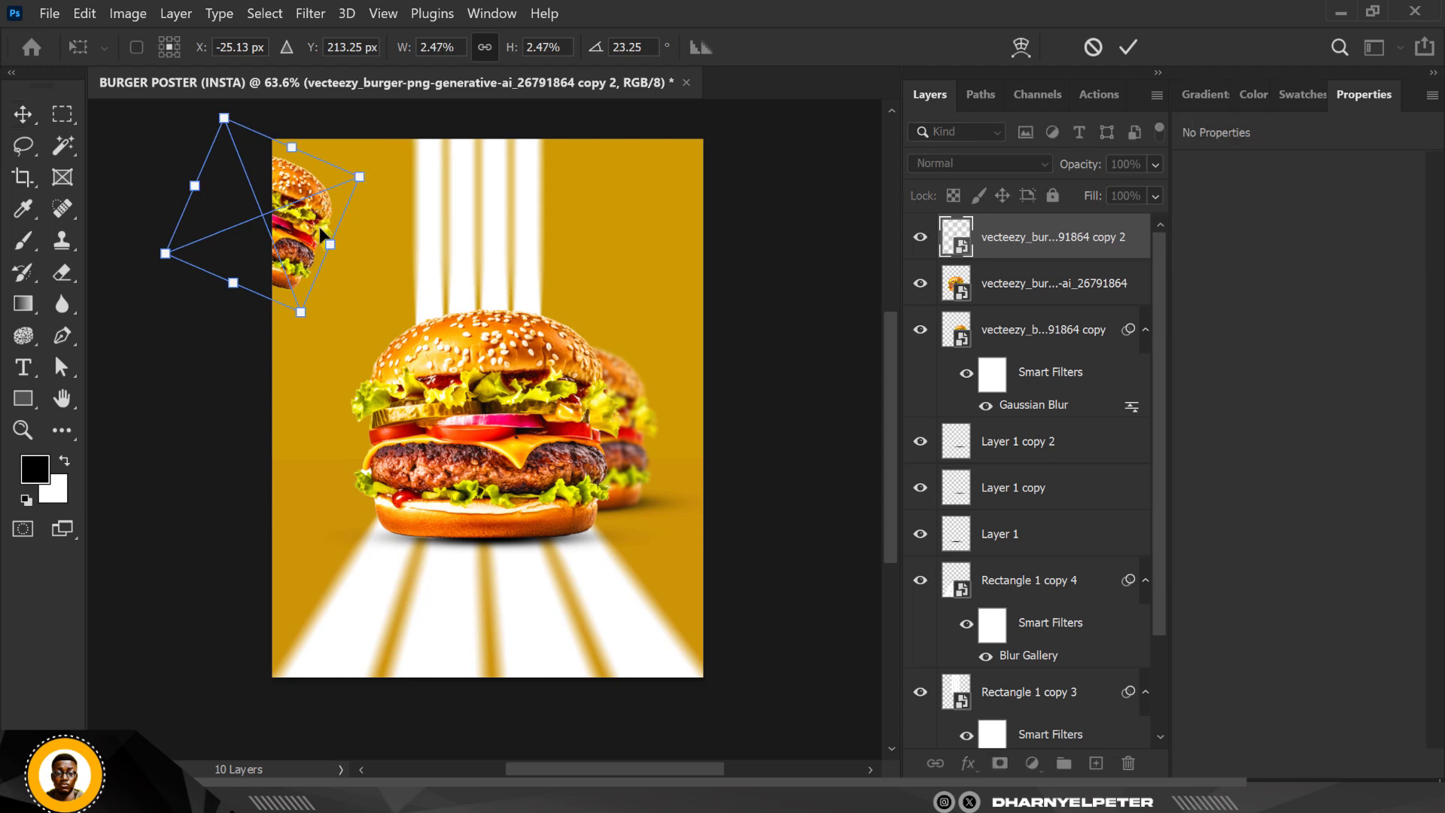
{"action": "left_click_drag", "start_coordinate": [319, 240], "coordinate": [342, 227]}
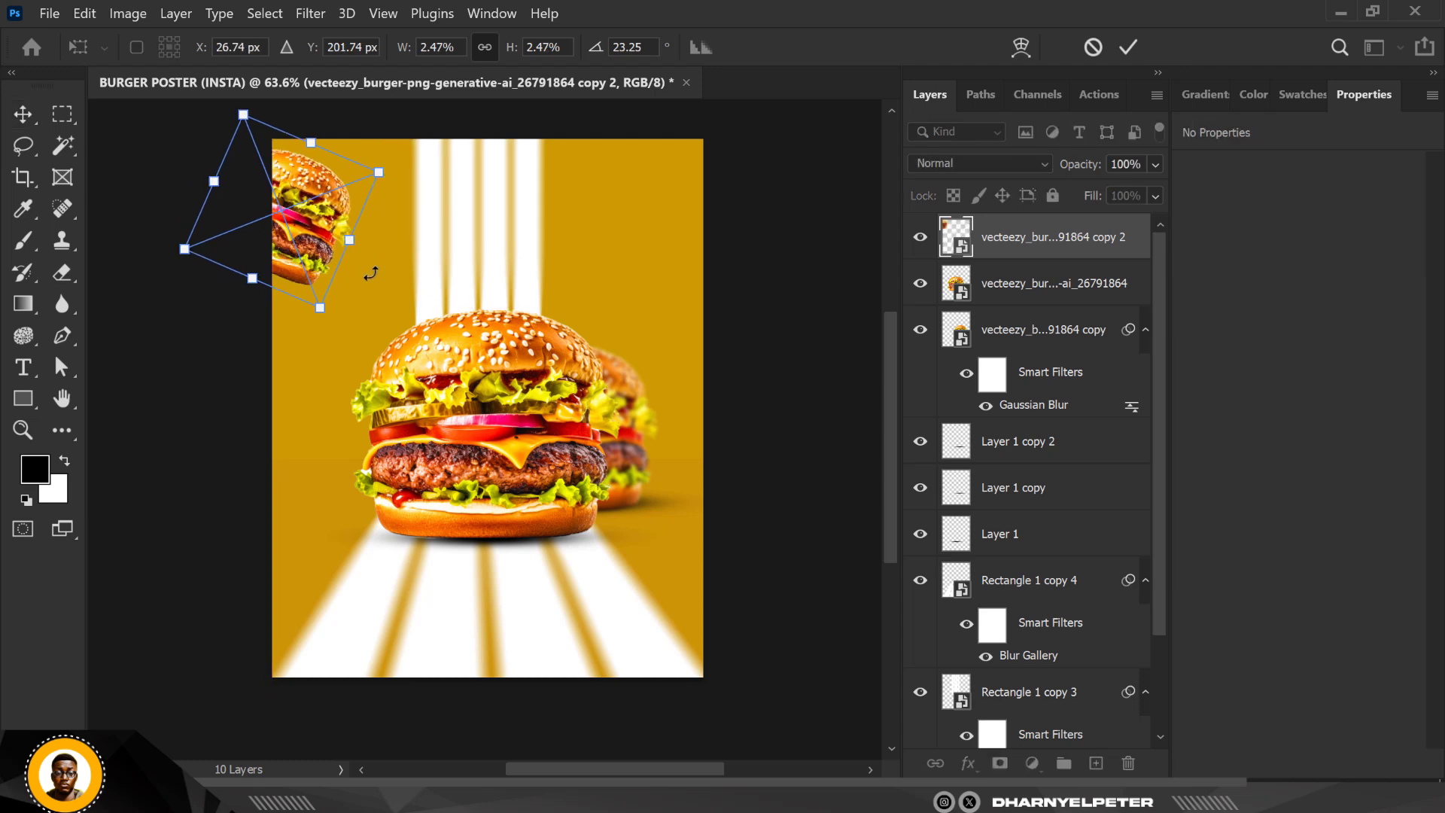
{"action": "left_click_drag", "start_coordinate": [365, 275], "coordinate": [359, 300]}
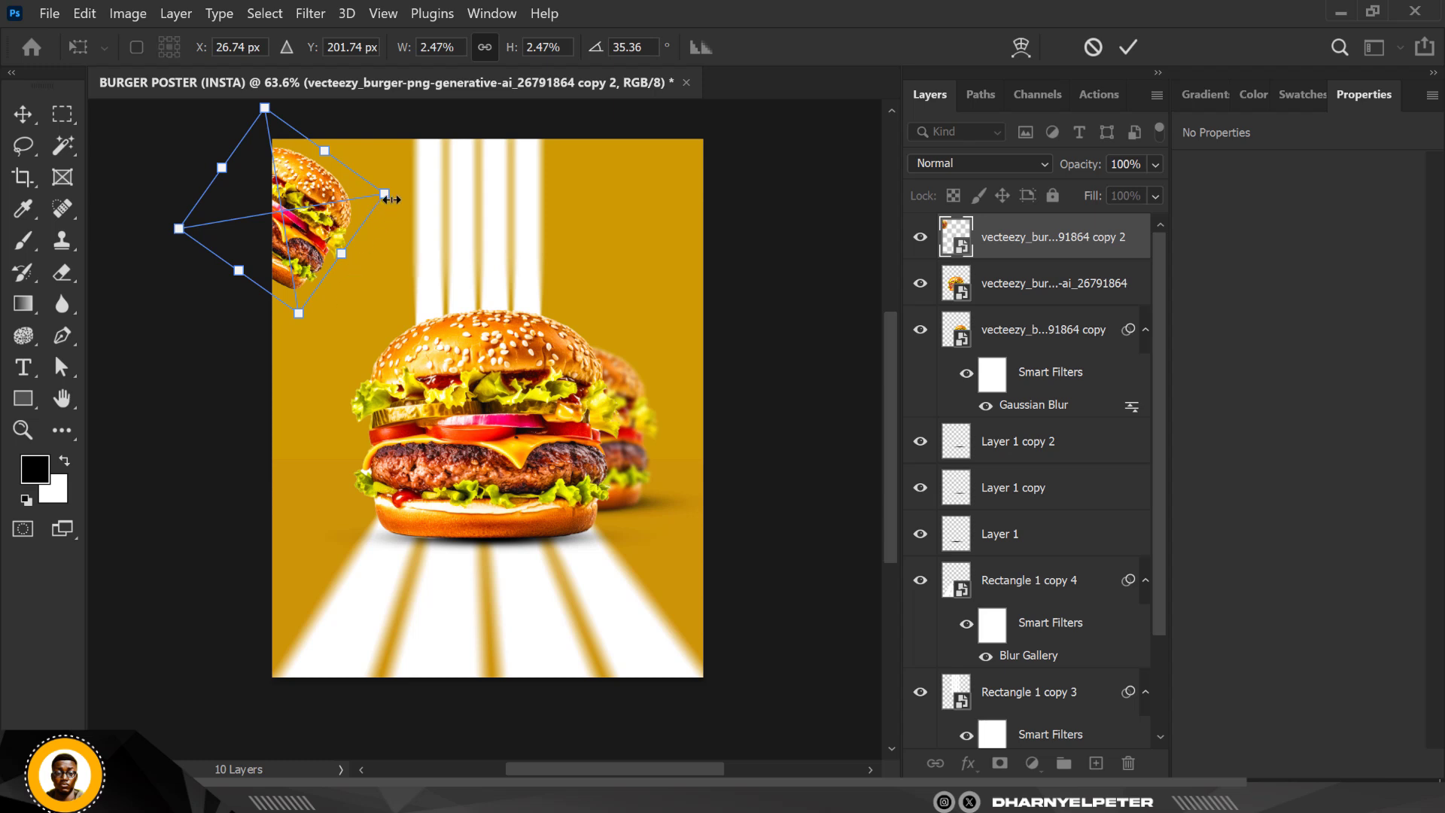
{"action": "left_click_drag", "start_coordinate": [385, 195], "coordinate": [387, 194]}
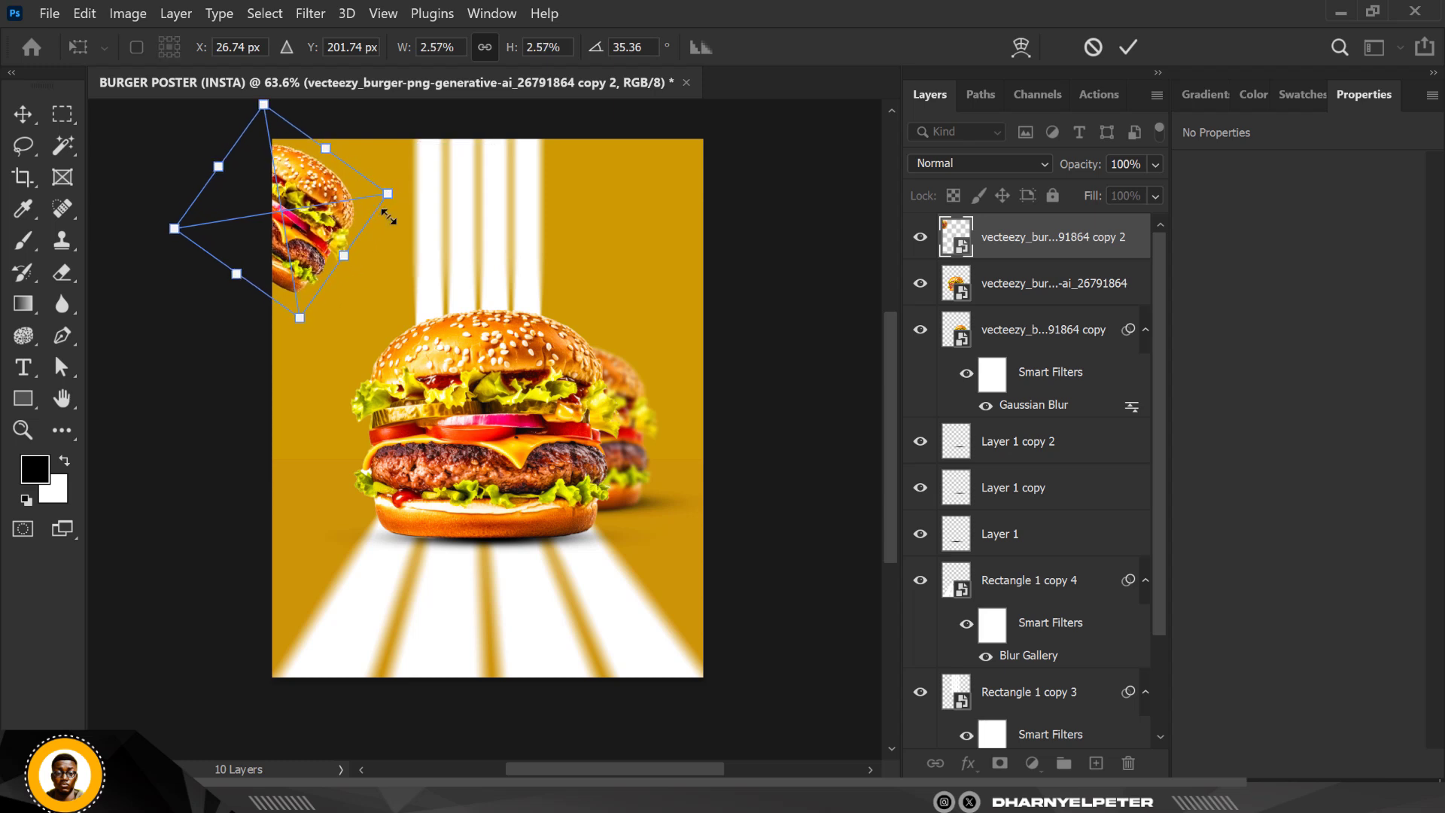
{"action": "key", "text": "Return"}
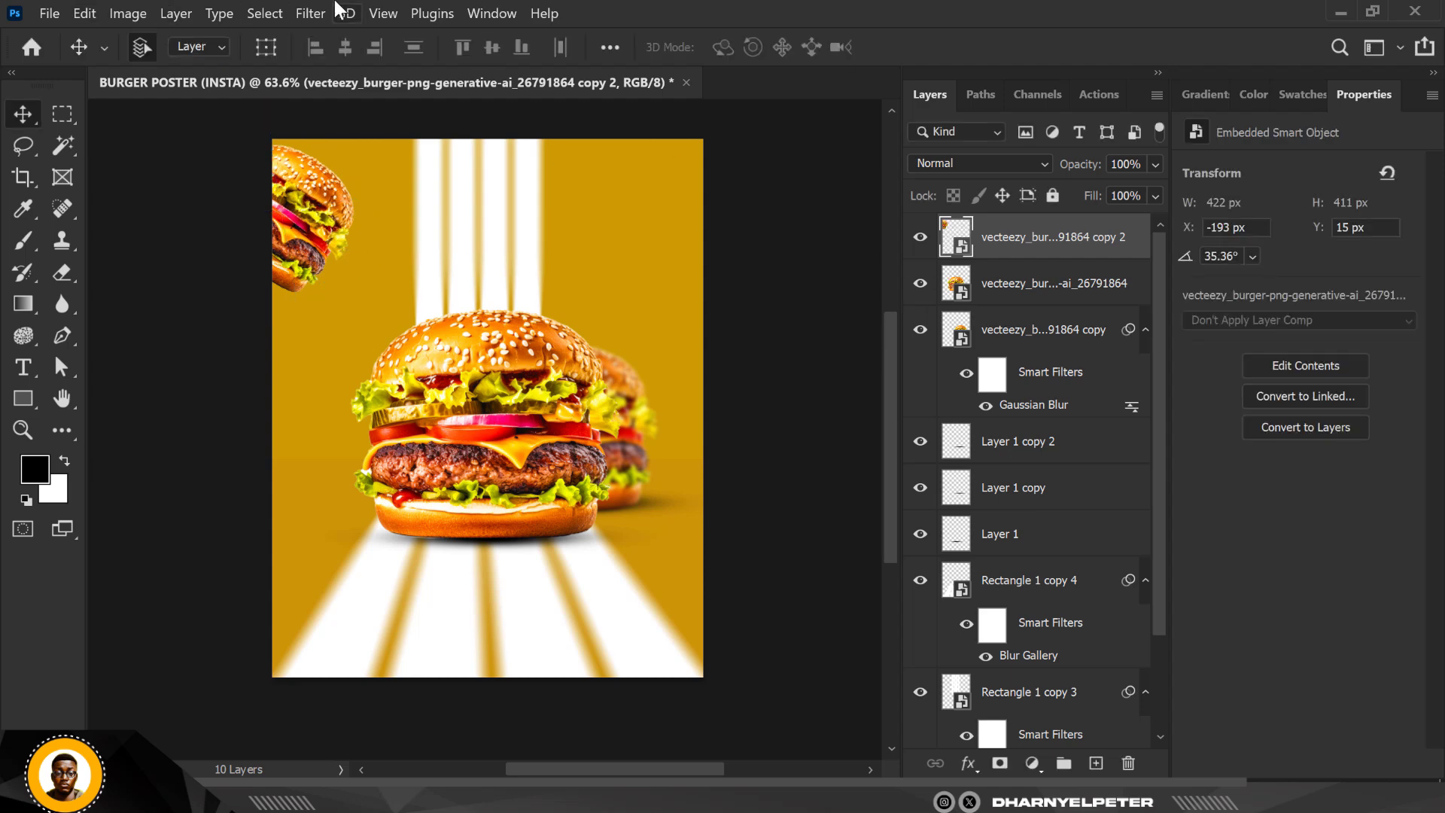
- Apply a Motion Blur with angle -23° and distance 24 pixels to the upper-left burger
{"action": "left_click", "coordinate": [312, 12]}
{"action": "mouse_move", "coordinate": [390, 277]}
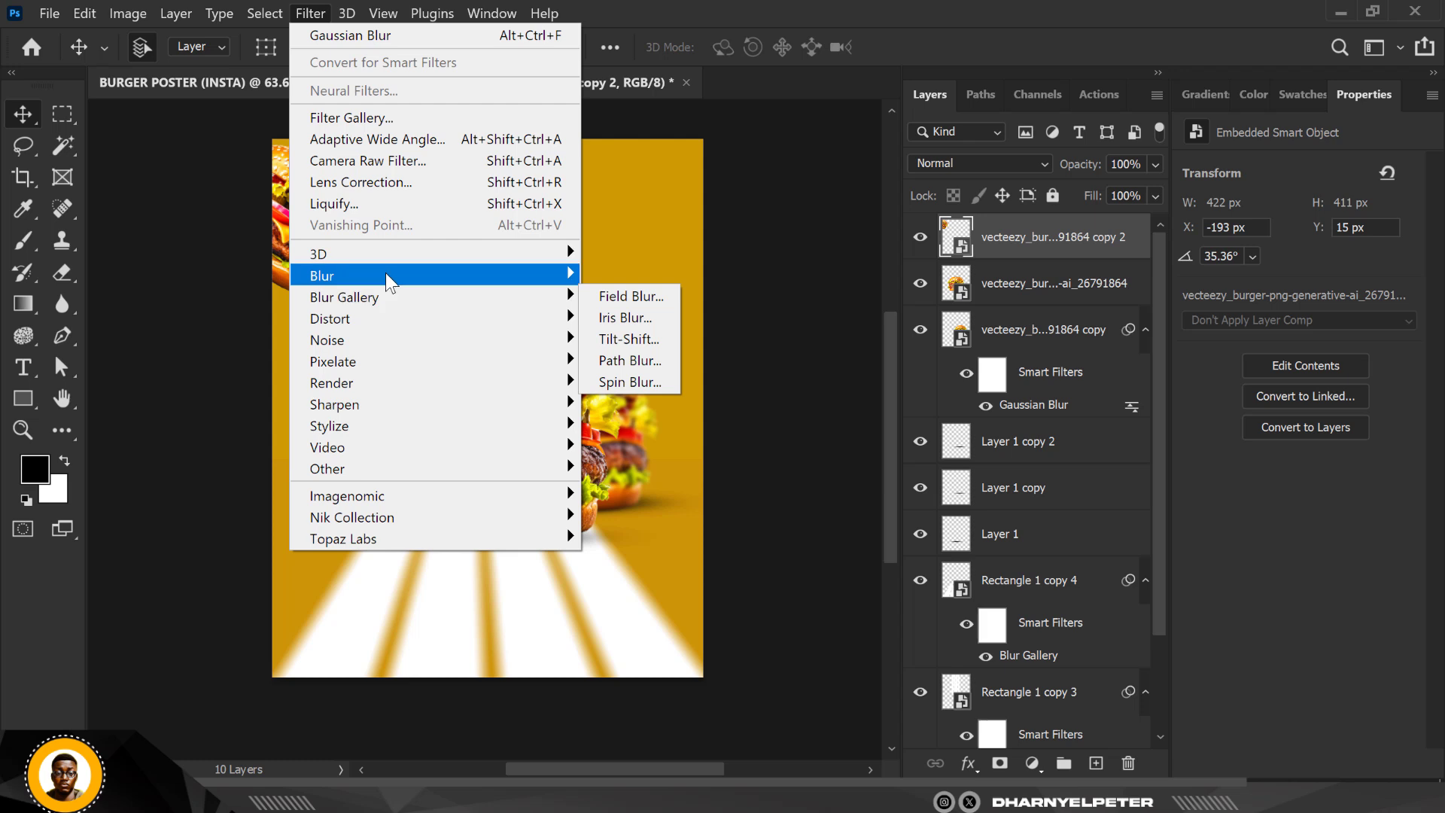
{"action": "left_click", "coordinate": [637, 405]}
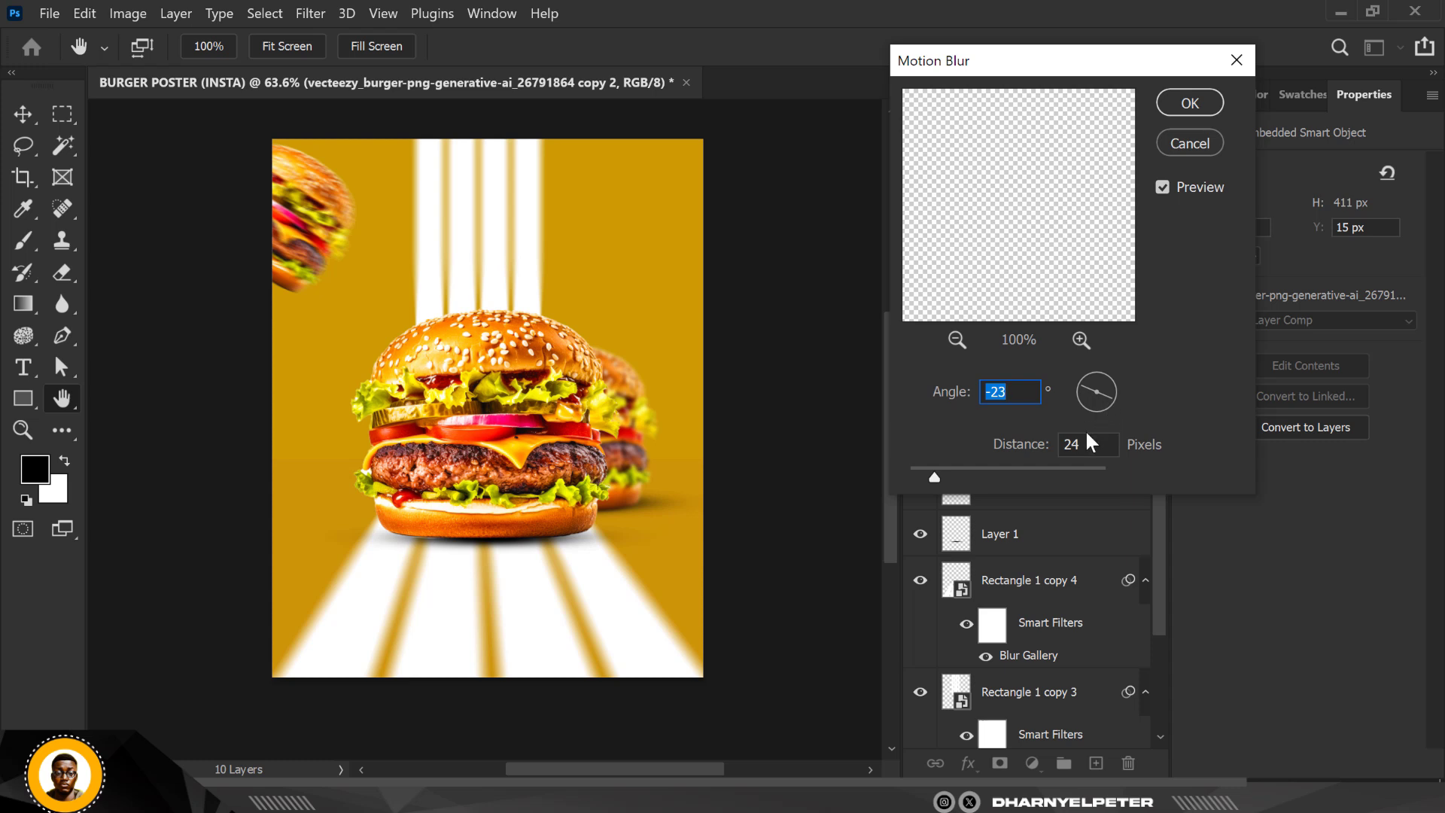
{"action": "left_click", "coordinate": [1192, 102]}
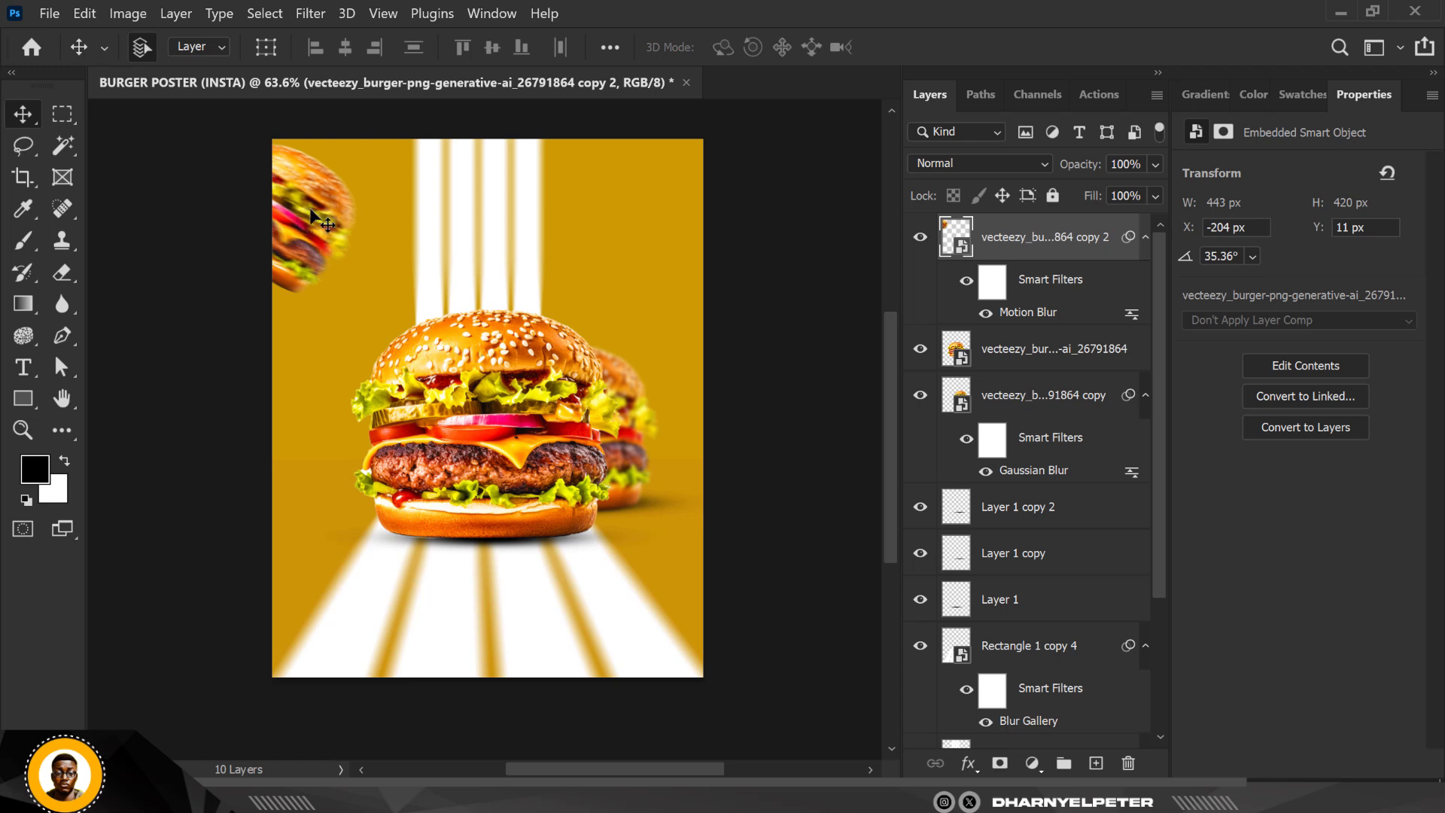
- Duplicate the motion-blurred burger and move the copy partly off the poster's upper-right corner at X 1075, Y -112 px
{"action": "key", "text": "ctrl+j"}
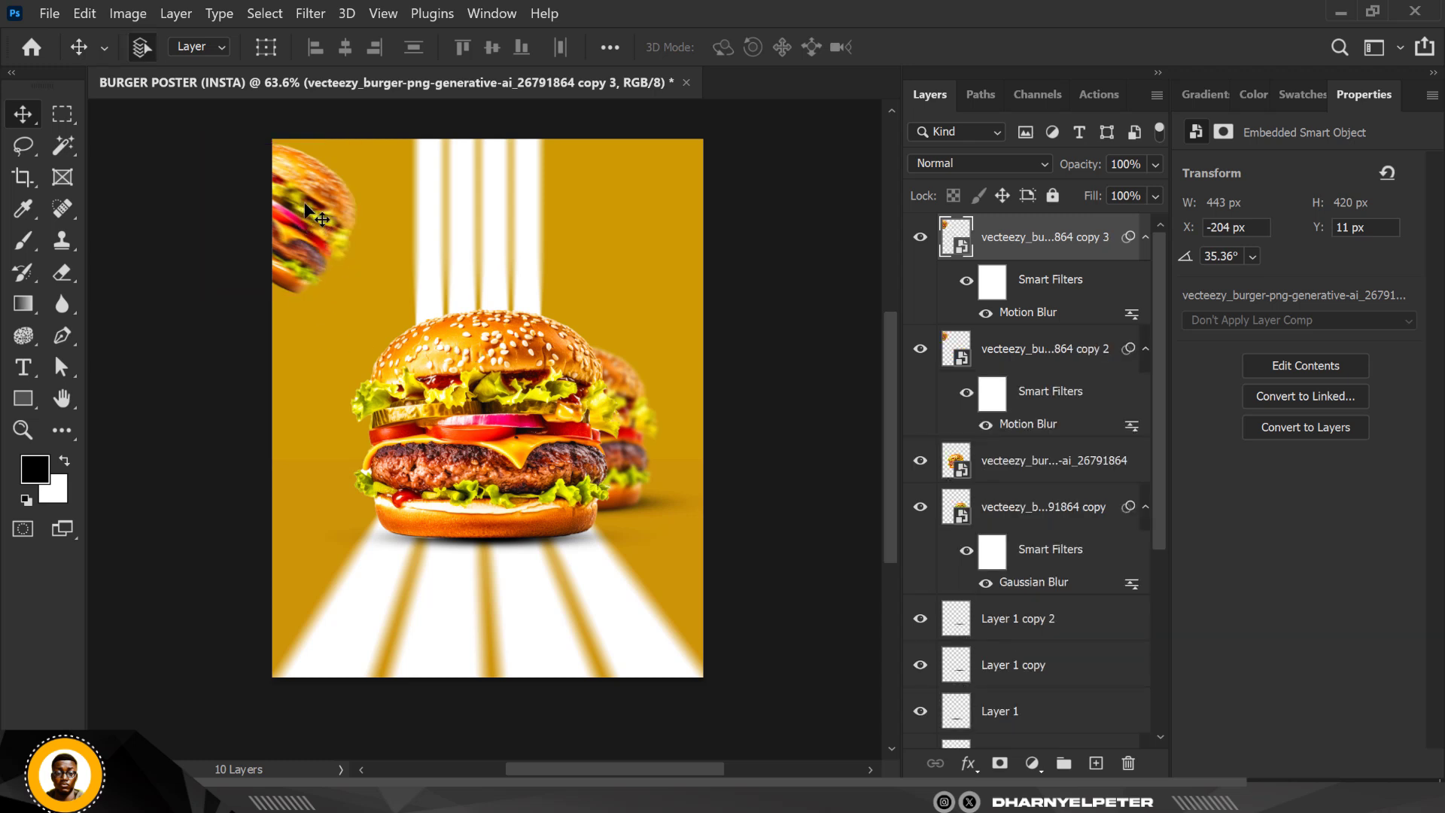
{"action": "left_click_drag", "start_coordinate": [287, 215], "coordinate": [680, 160]}
{"action": "key", "text": "ctrl+z"}
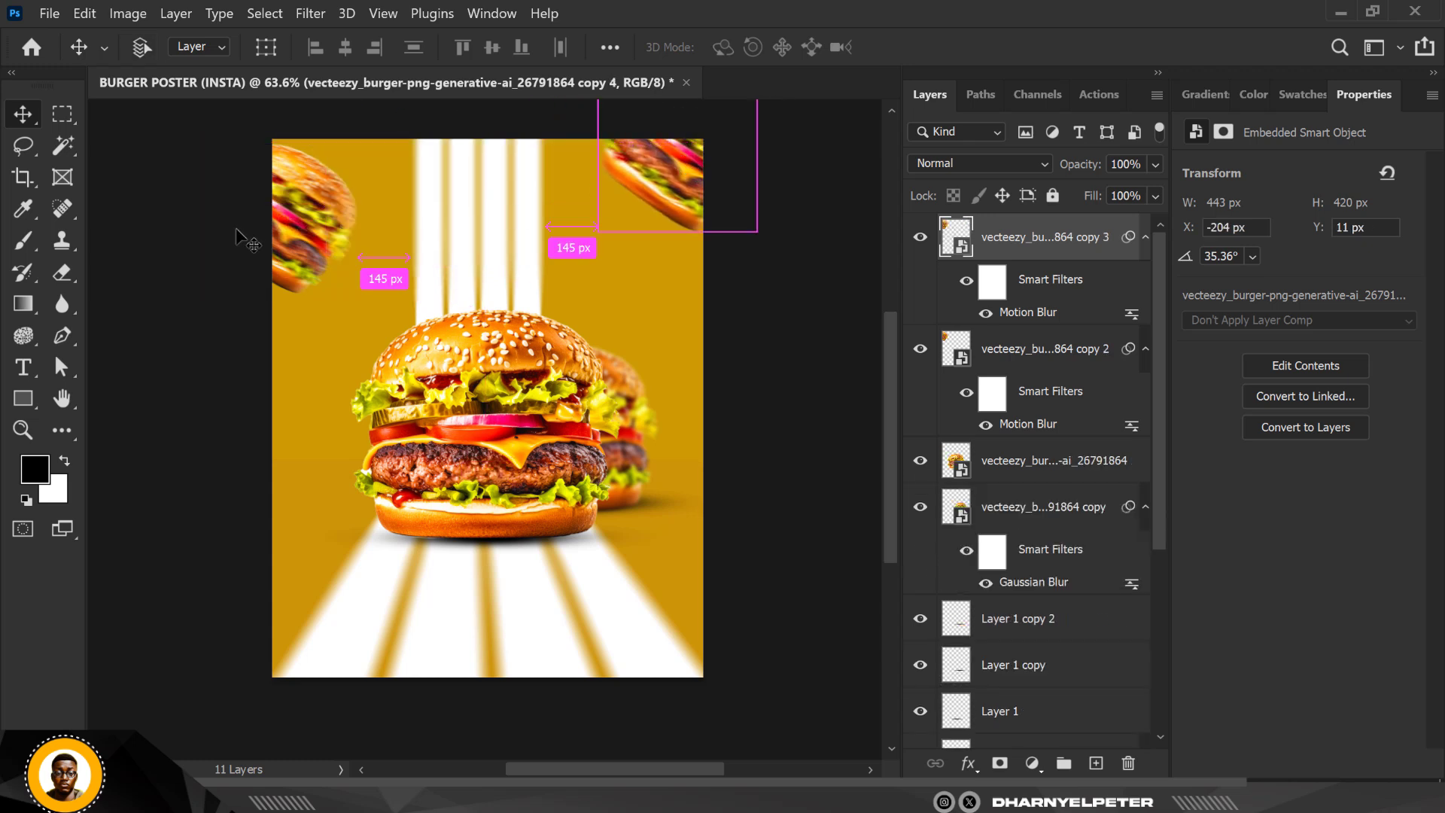
{"action": "left_click_drag", "start_coordinate": [376, 187], "coordinate": [753, 175]}
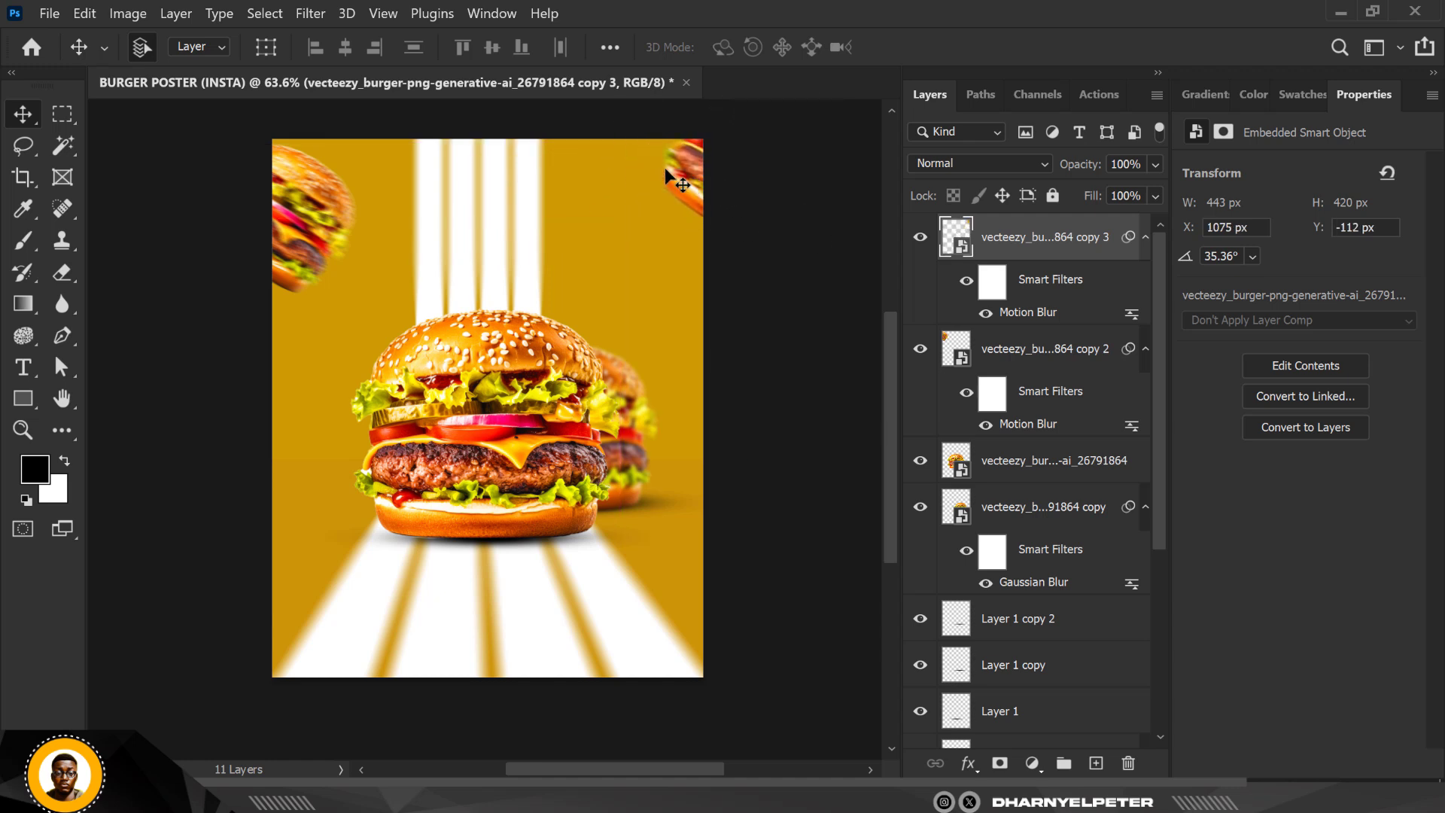
- Apply a Gaussian Blur with a 9.0 pixel radius to the upper-right burger
{"action": "left_click", "coordinate": [309, 12]}
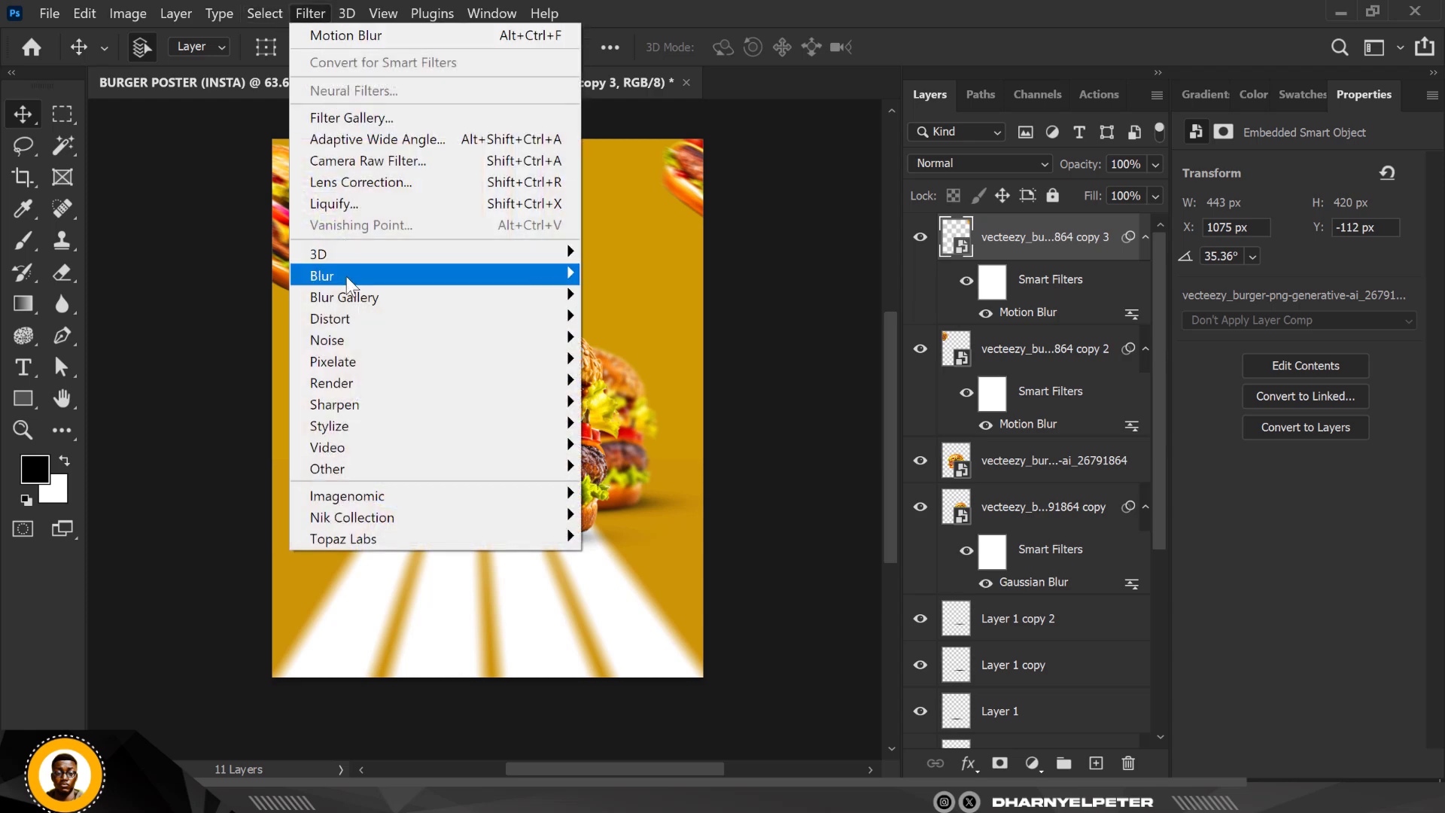
{"action": "mouse_move", "coordinate": [331, 277]}
{"action": "left_click", "coordinate": [668, 360]}
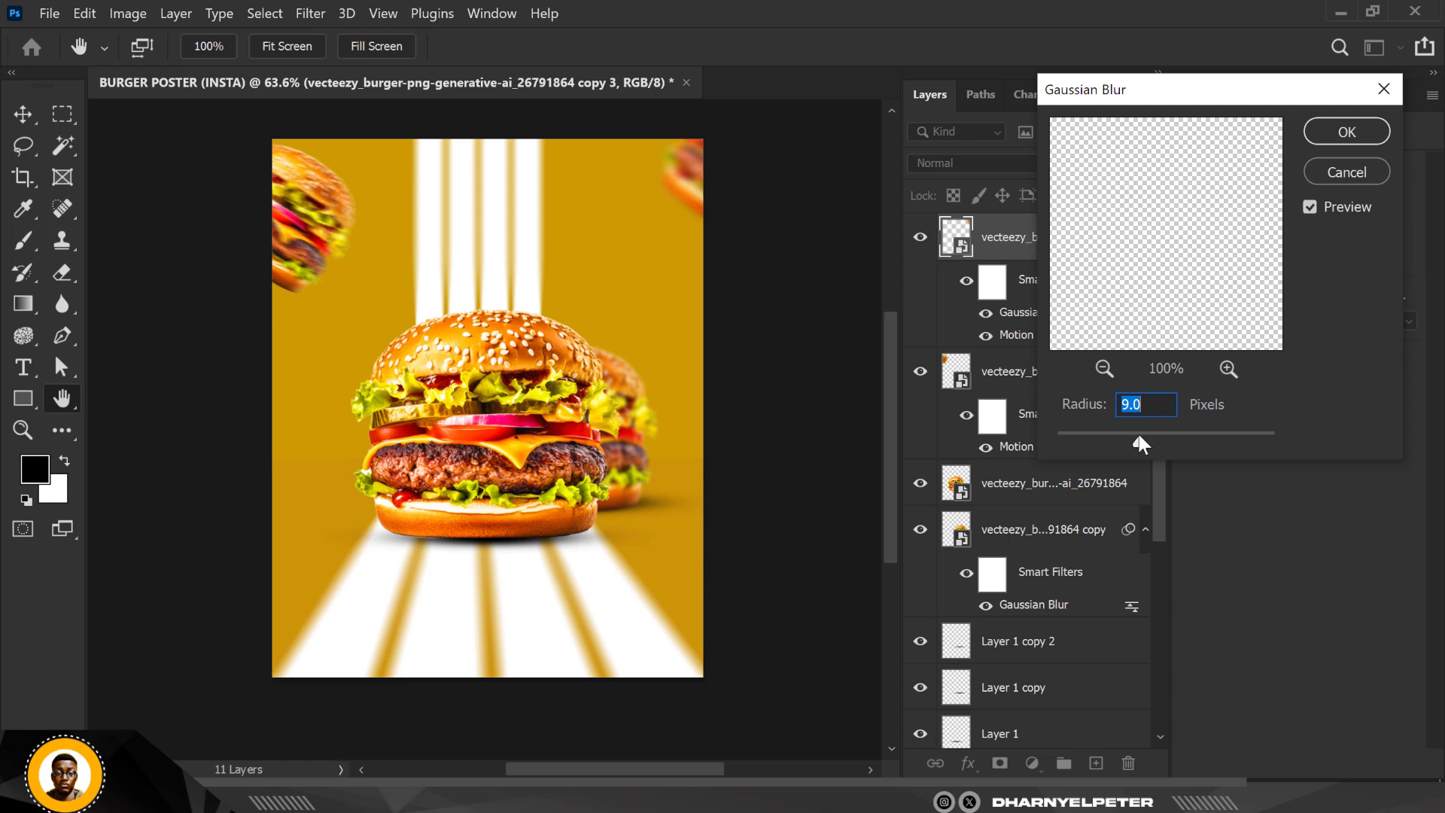
{"action": "left_click", "coordinate": [1346, 132]}
- Apply a light Gaussian Blur to the upper-left burger, softer than on the upper-right one
{"action": "left_click", "coordinate": [292, 208]}
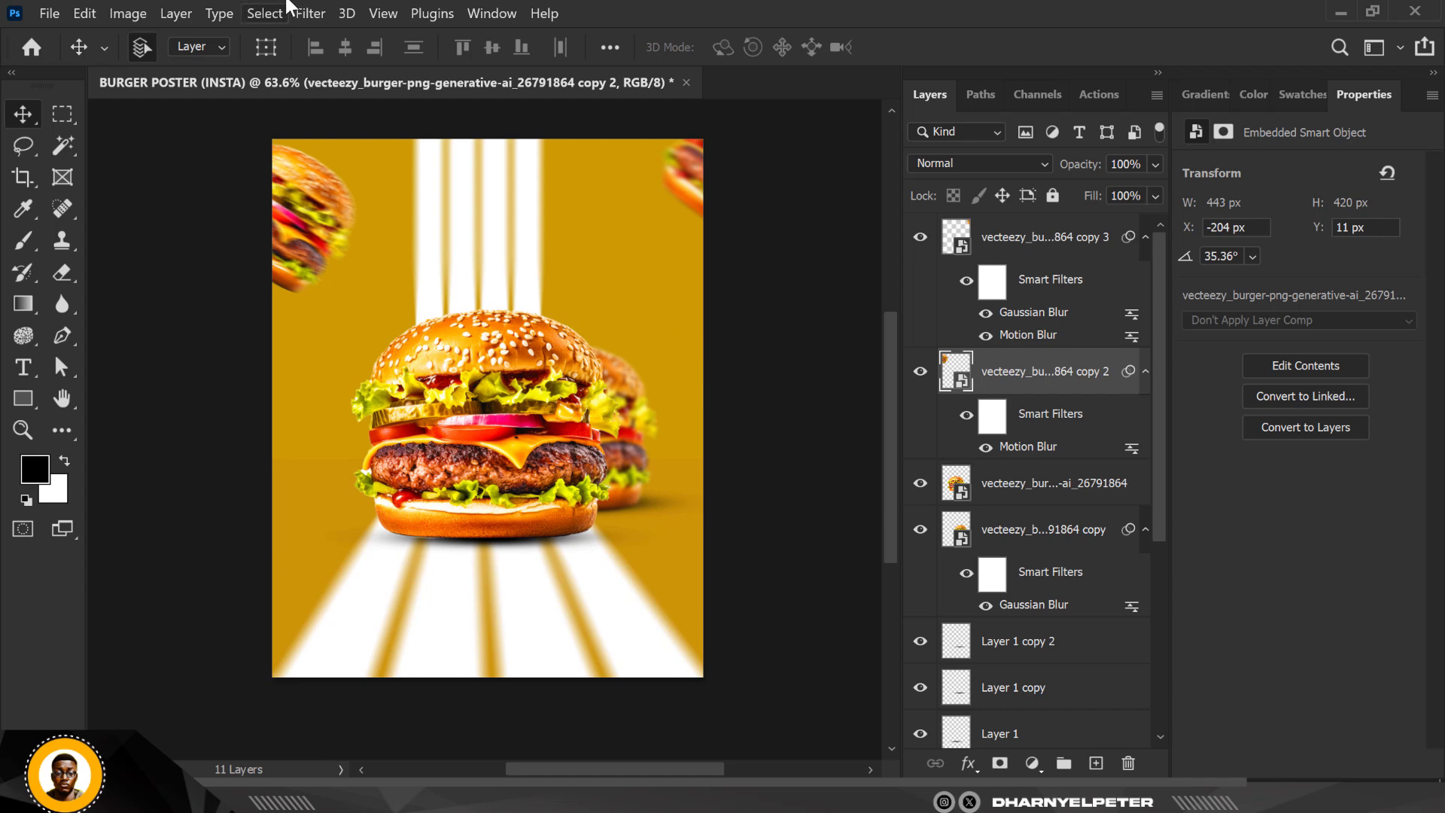
{"action": "left_click", "coordinate": [307, 13]}
{"action": "mouse_move", "coordinate": [526, 275]}
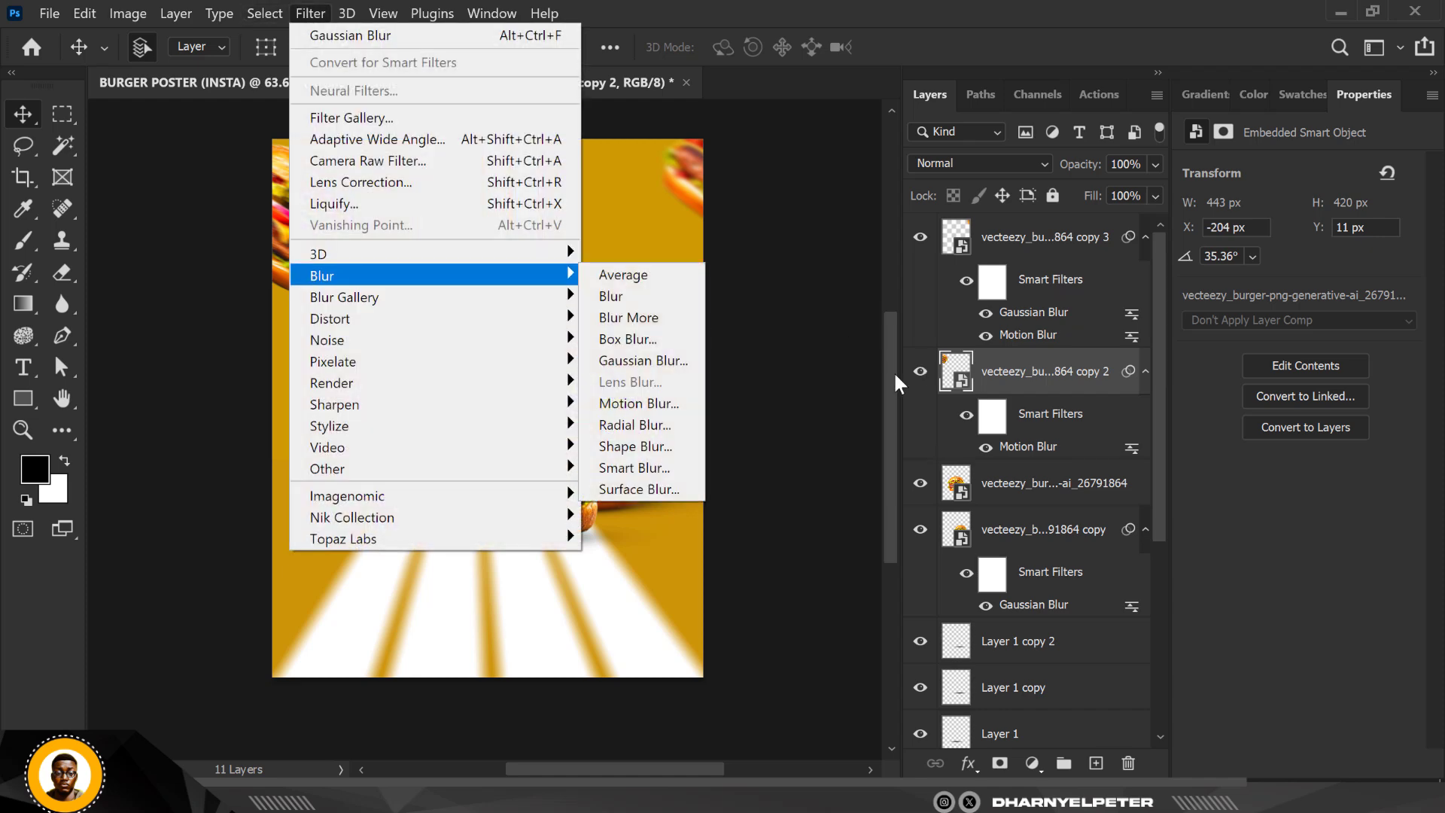
{"action": "left_click", "coordinate": [665, 364]}
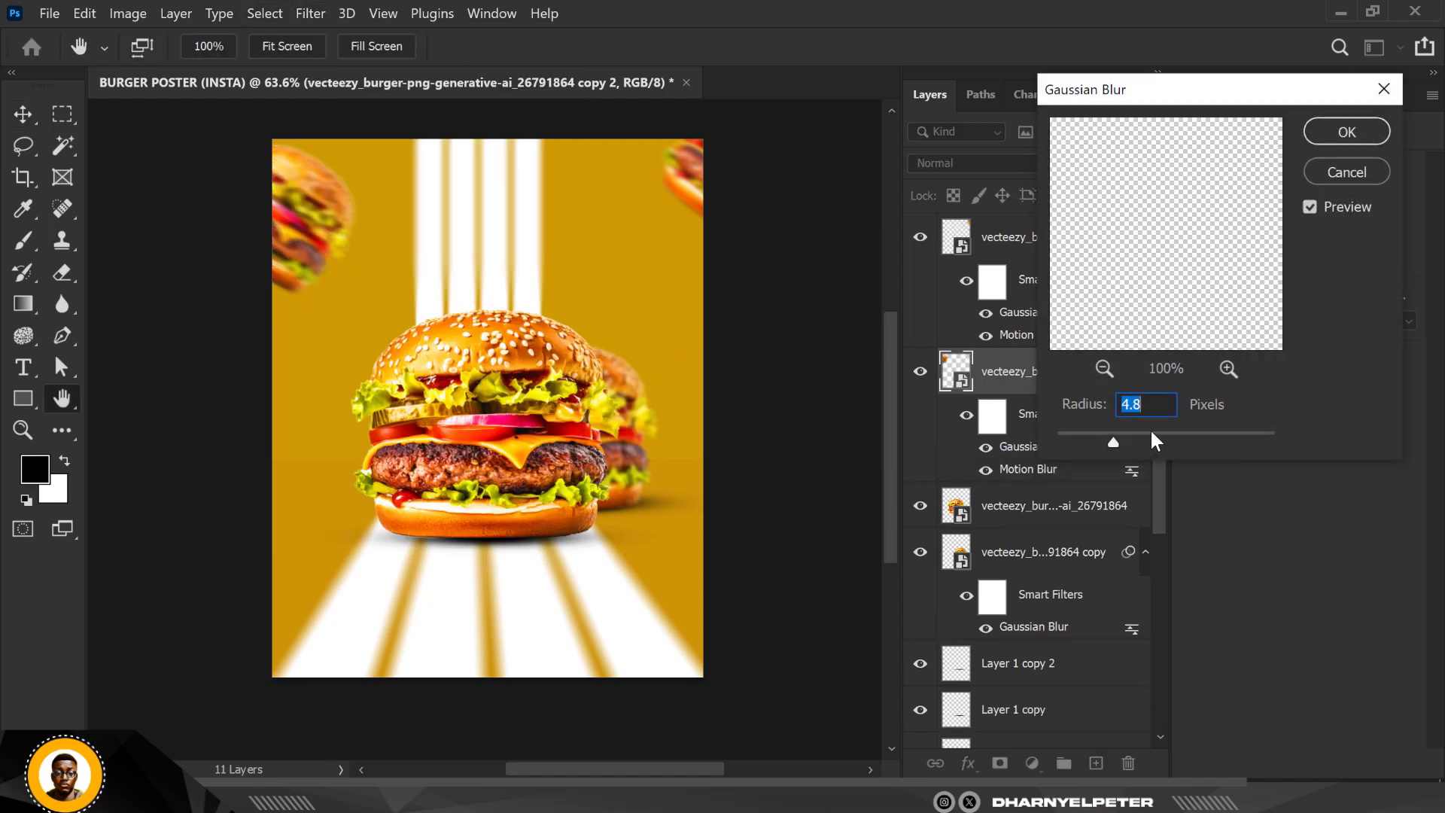
{"action": "left_click", "coordinate": [1086, 436]}
{"action": "left_click", "coordinate": [1346, 132]}
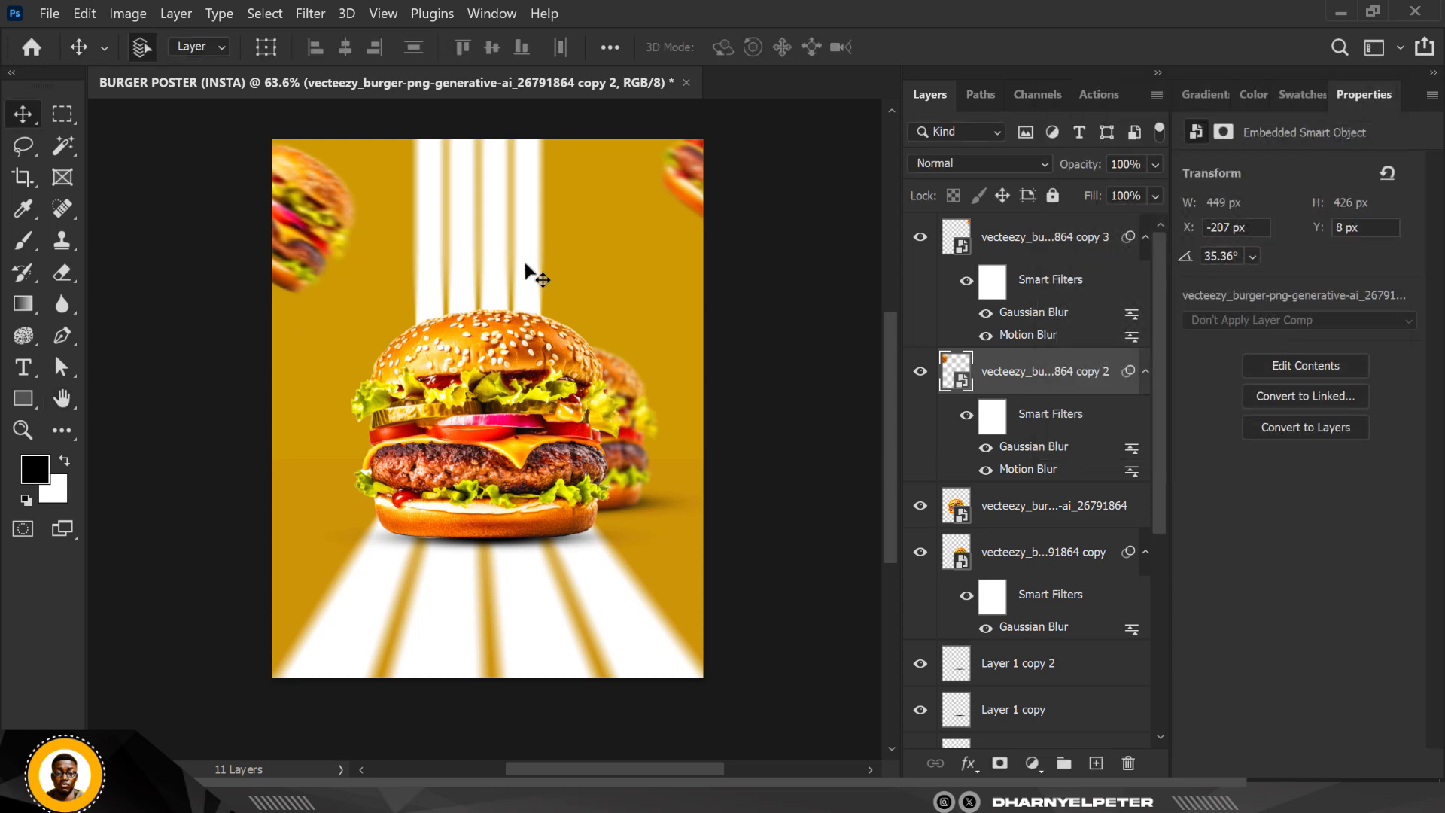
- Add a new layer above the front burger's layer and paint a soft black 400 px brush shadow behind the upper-left burger
{"action": "left_click", "coordinate": [993, 507]}
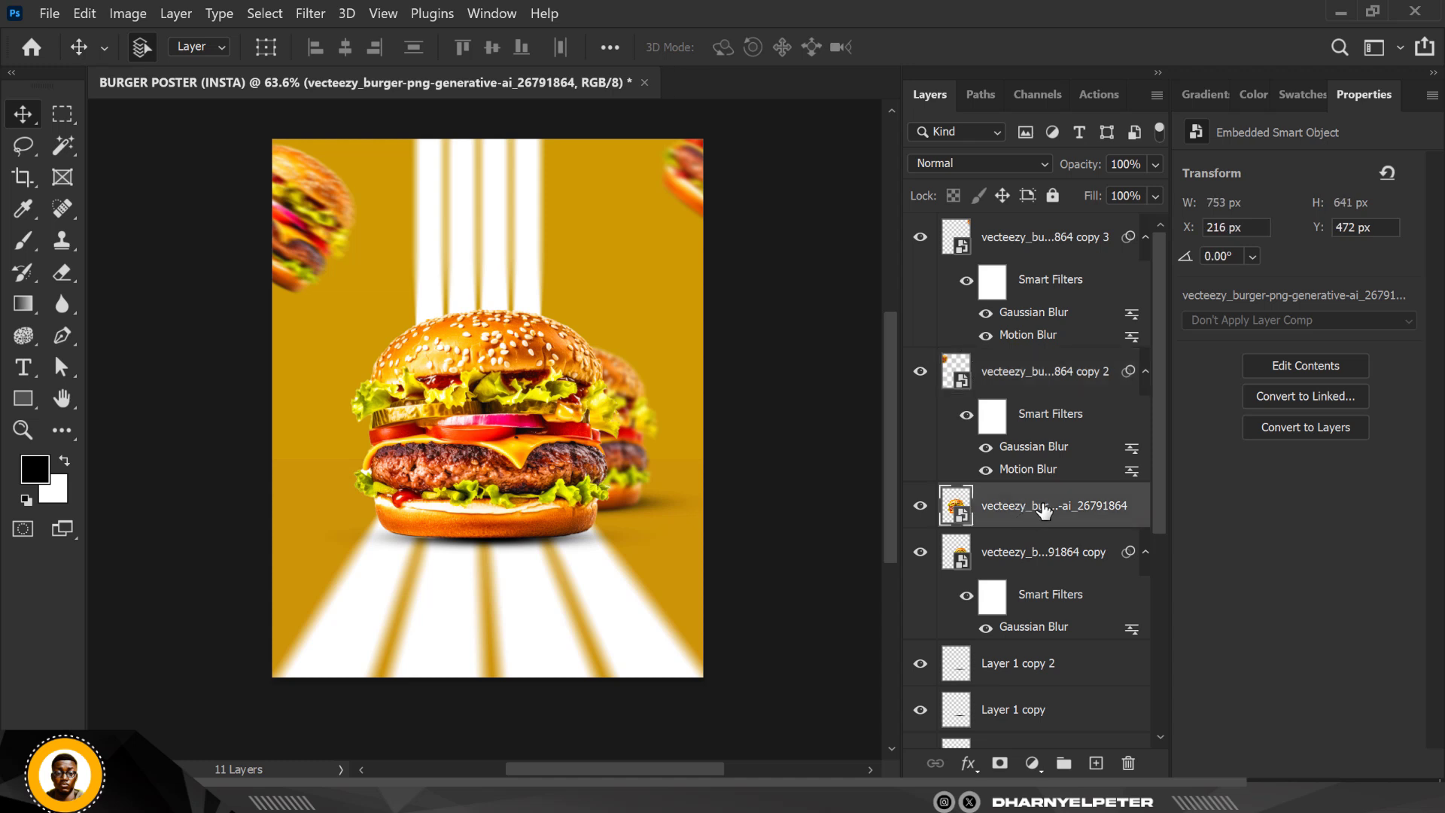
{"action": "left_click", "coordinate": [1095, 764]}
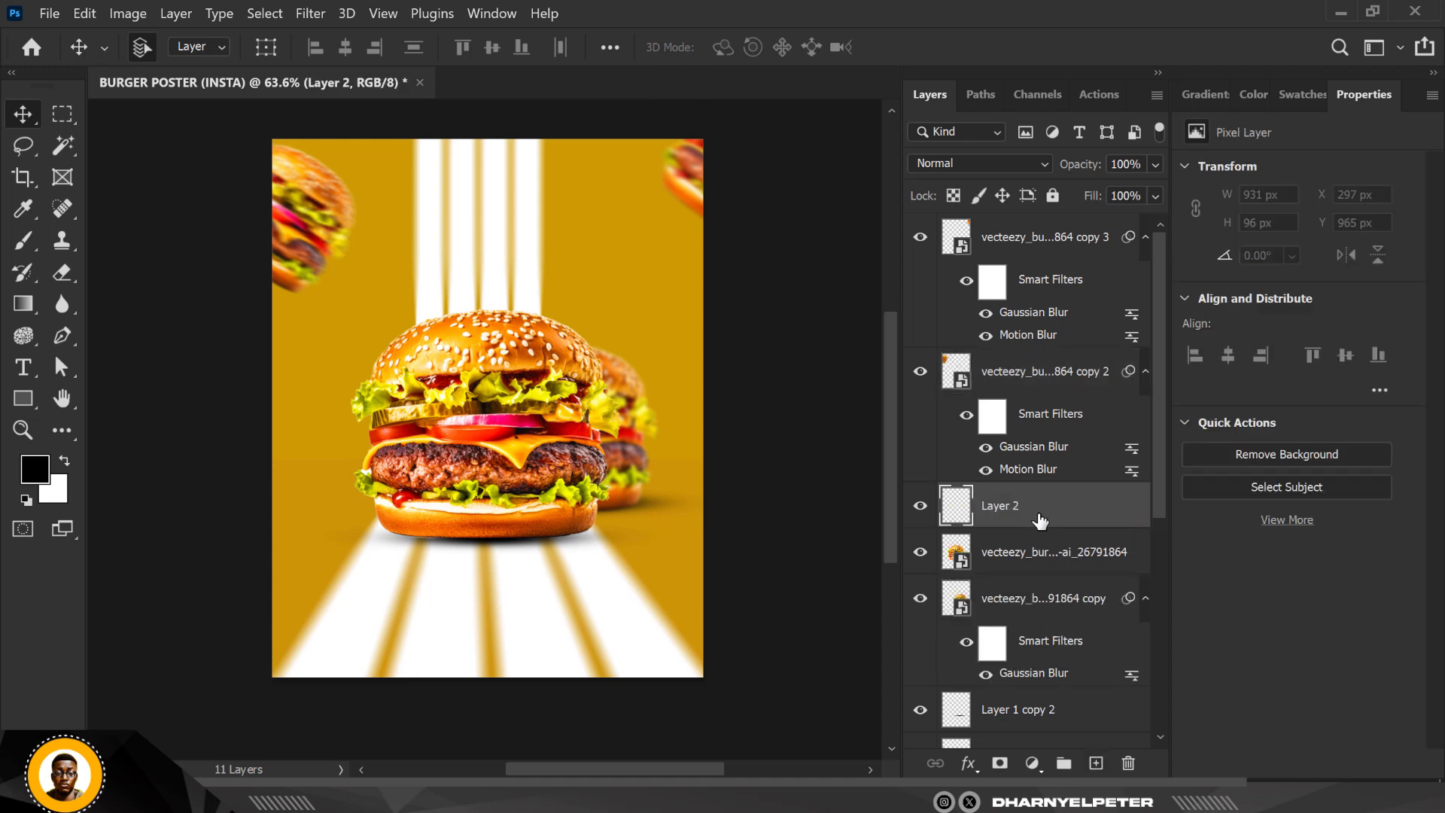
{"action": "left_click", "coordinate": [22, 241]}
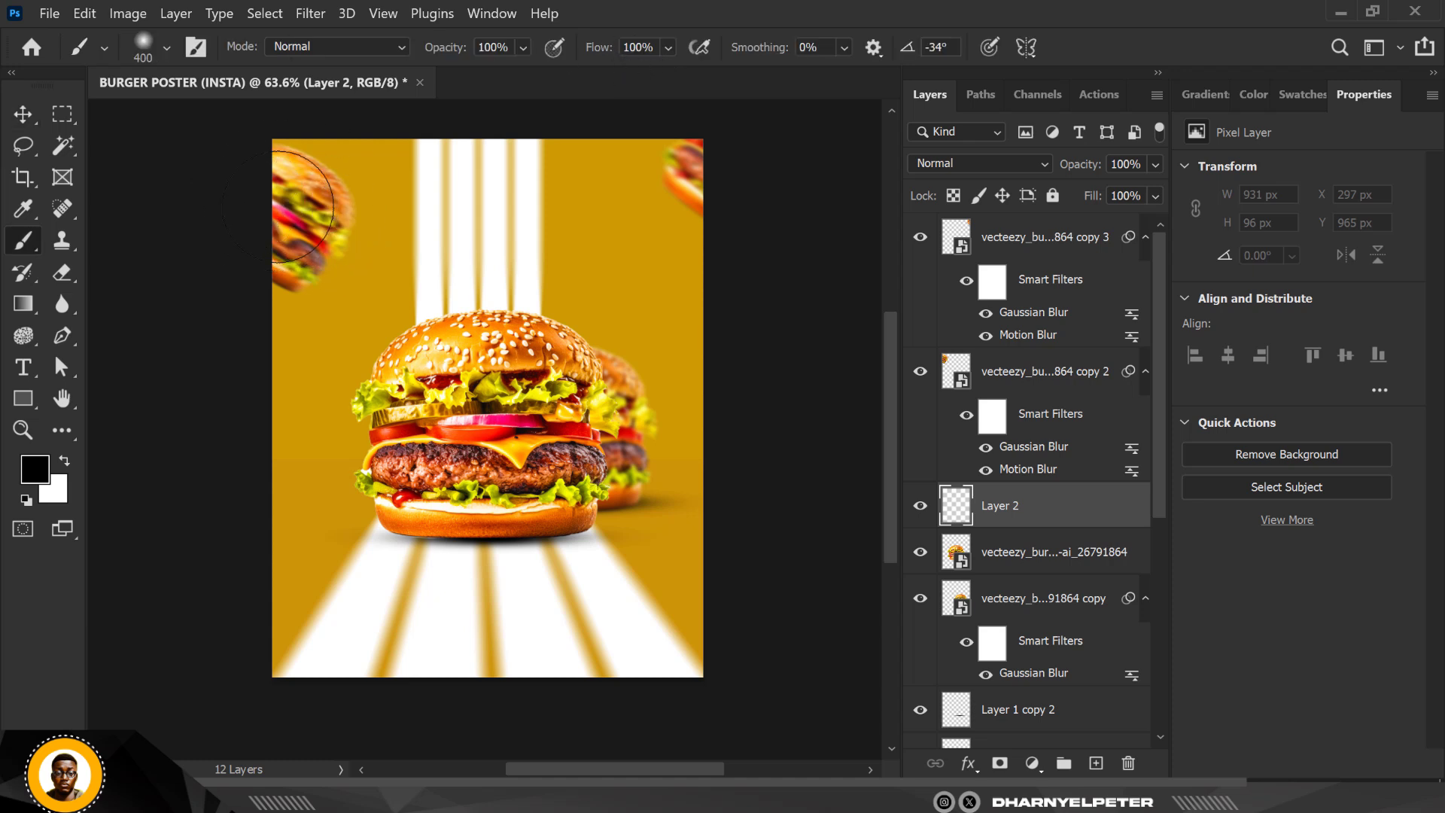
{"action": "left_click", "coordinate": [277, 207]}
{"action": "left_click", "coordinate": [282, 216]}
{"action": "left_click", "coordinate": [283, 221]}
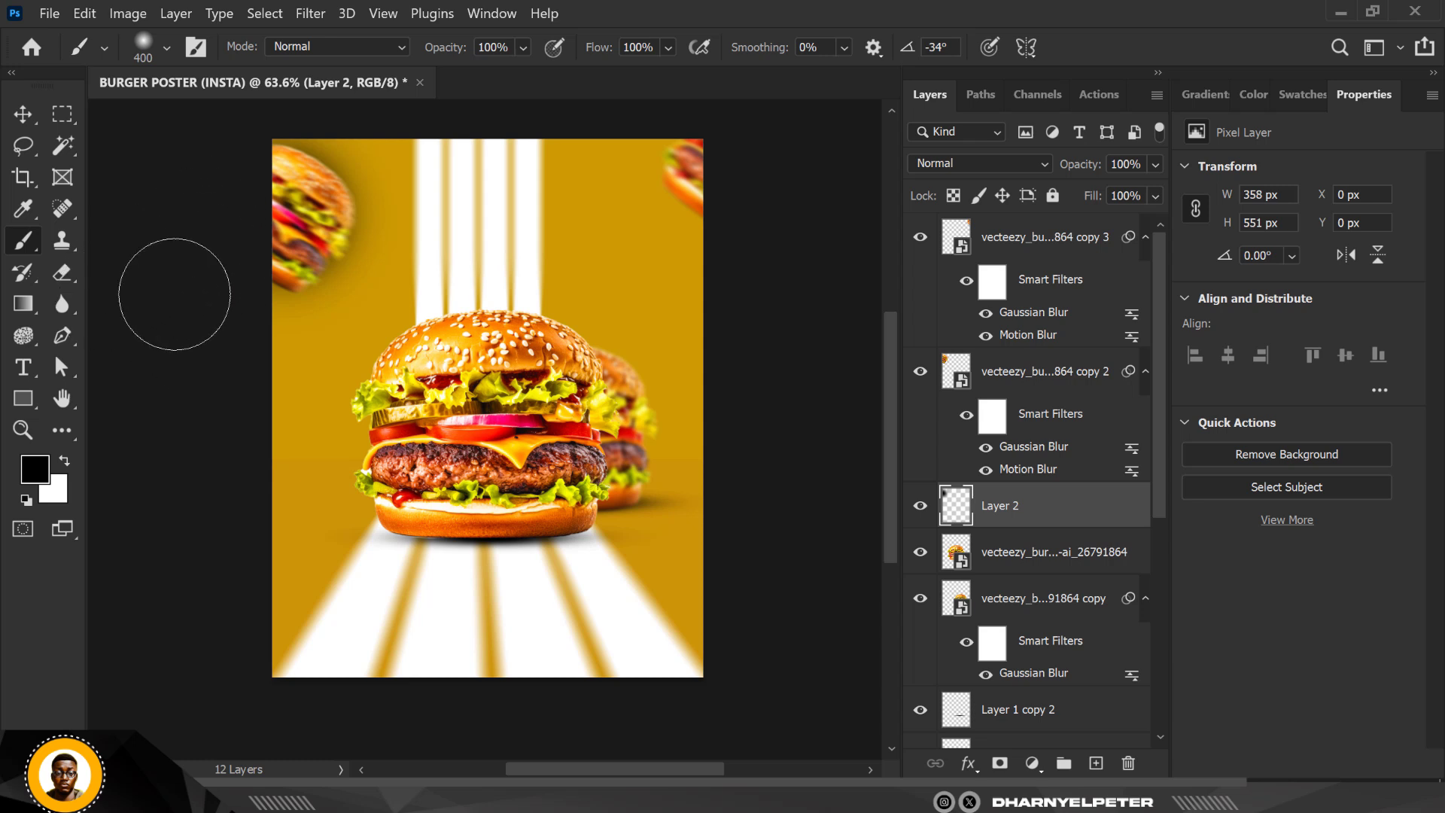
{"action": "key", "text": "v"}
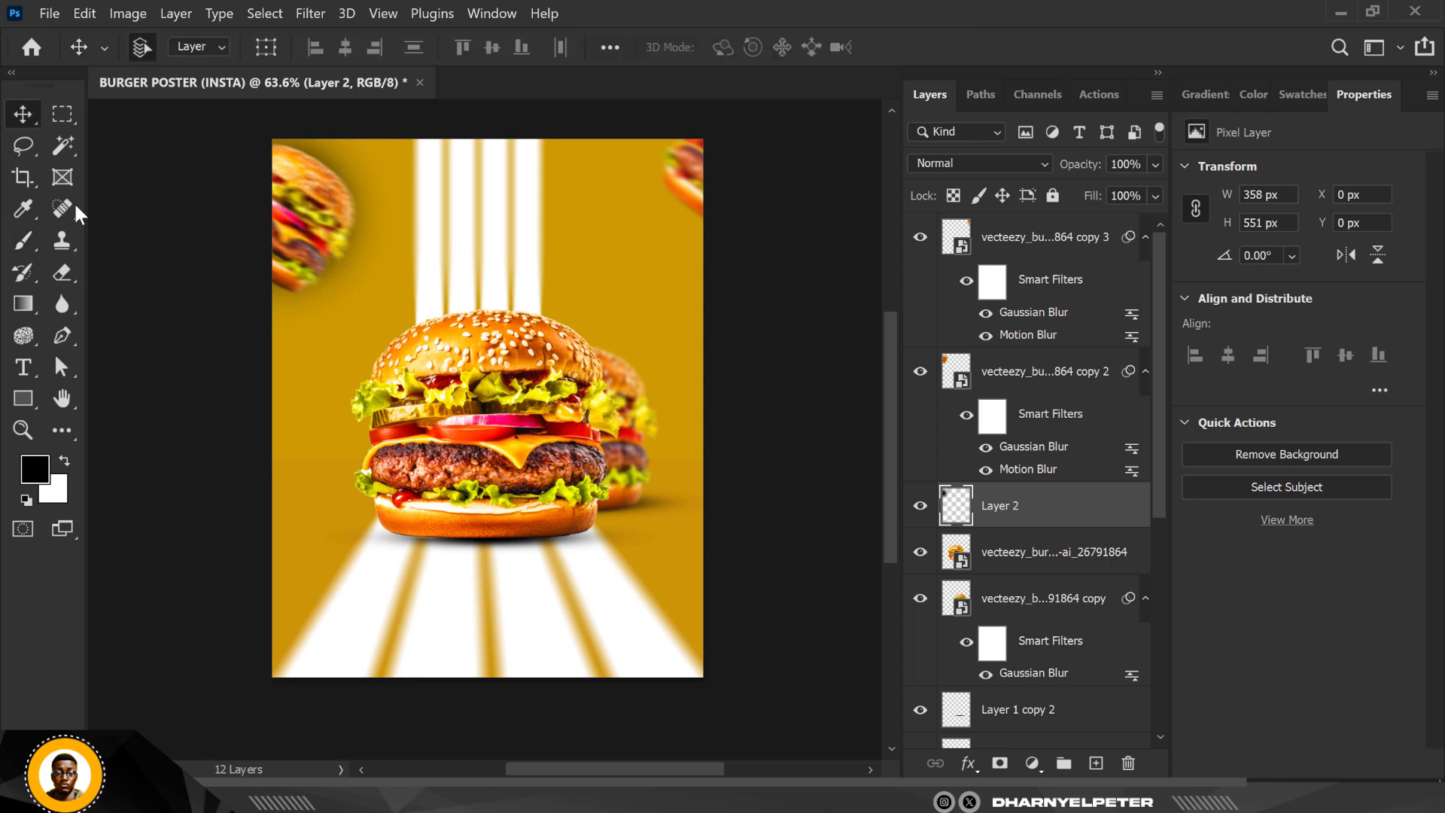
- Brighten the fill of the background shape Rectangle 1 to golden yellow #dfa904
{"action": "left_click", "coordinate": [634, 272]}
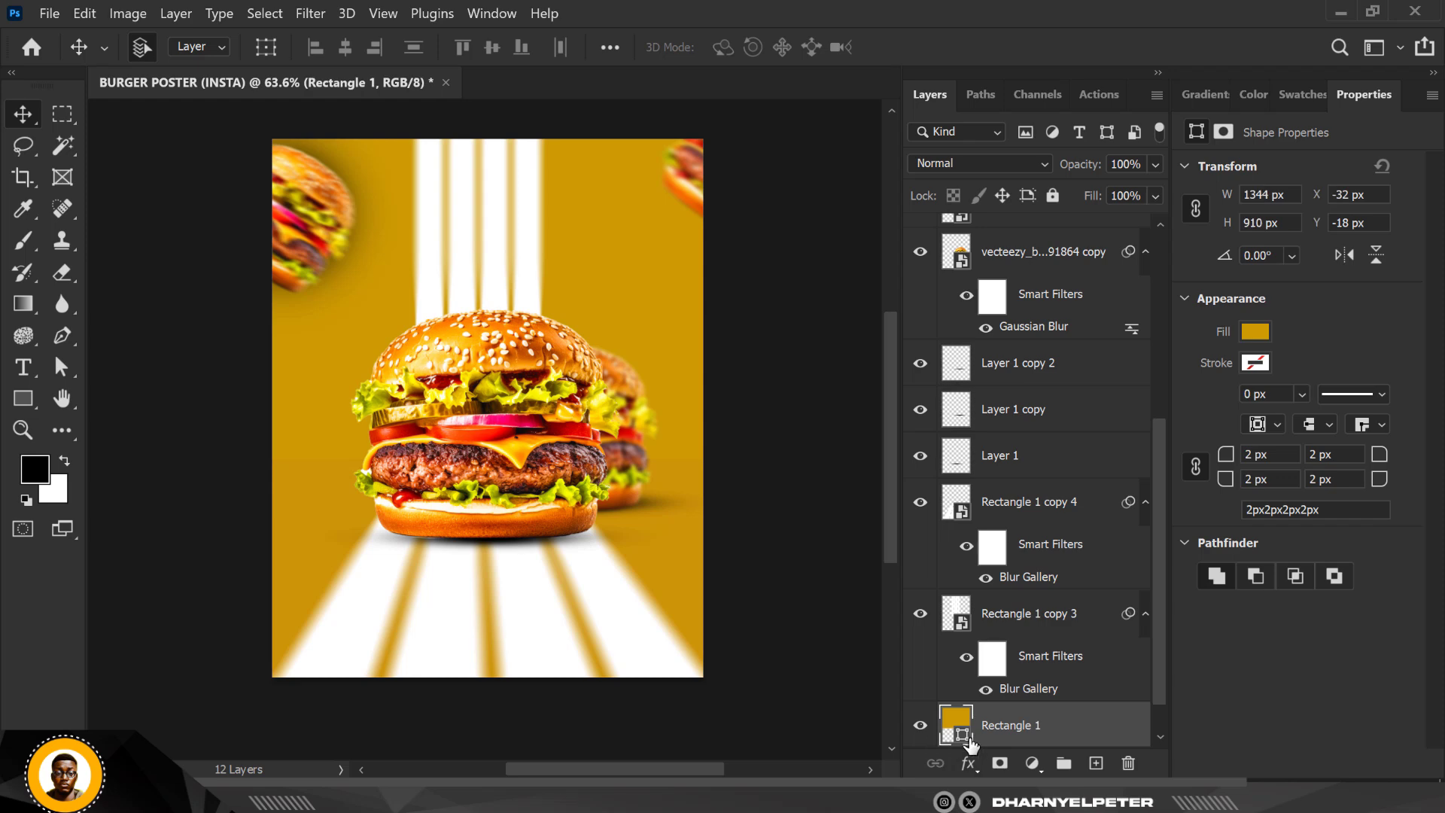
{"action": "double_click", "coordinate": [965, 734]}
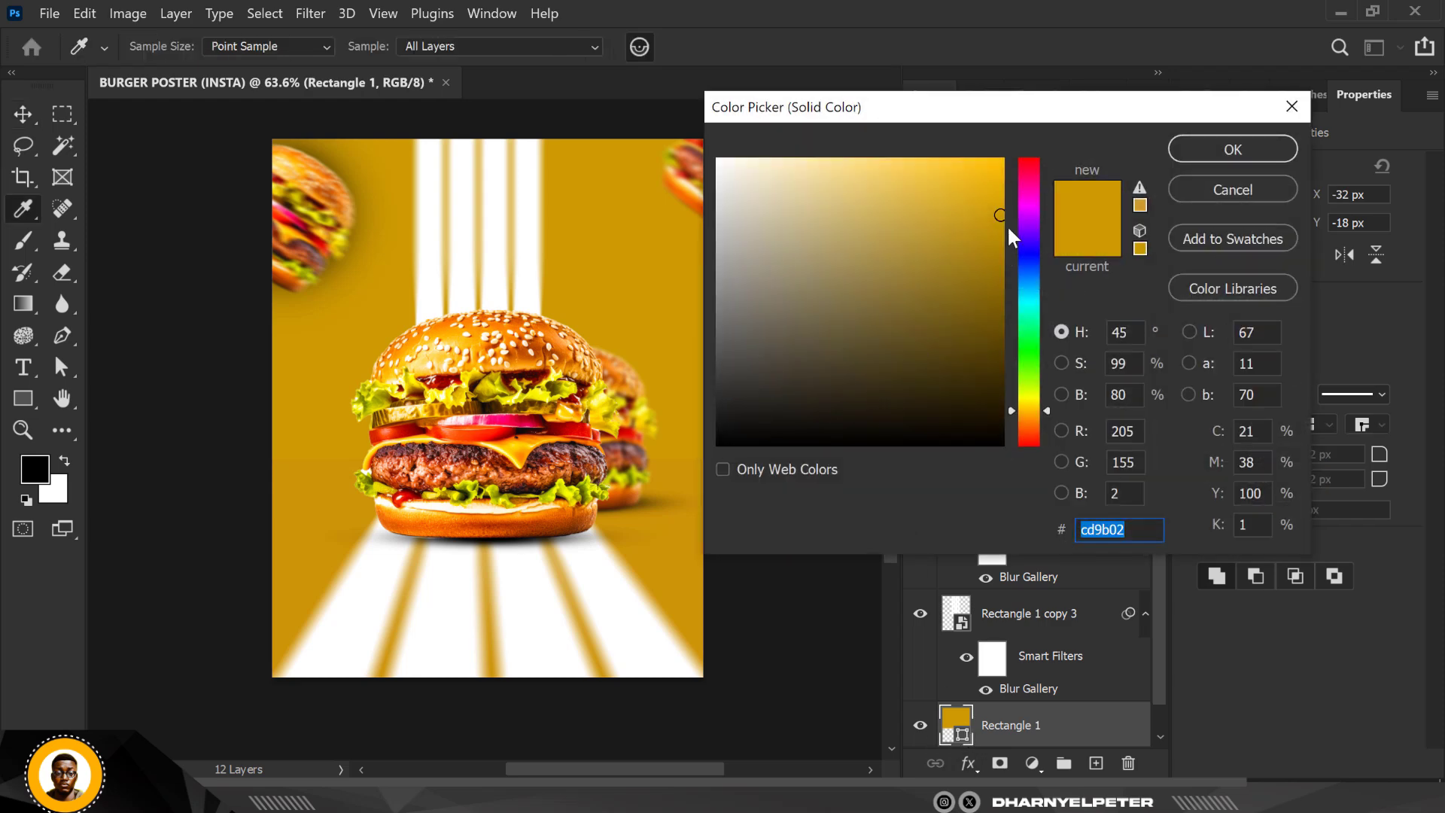
{"action": "left_click_drag", "start_coordinate": [1000, 216], "coordinate": [1000, 196]}
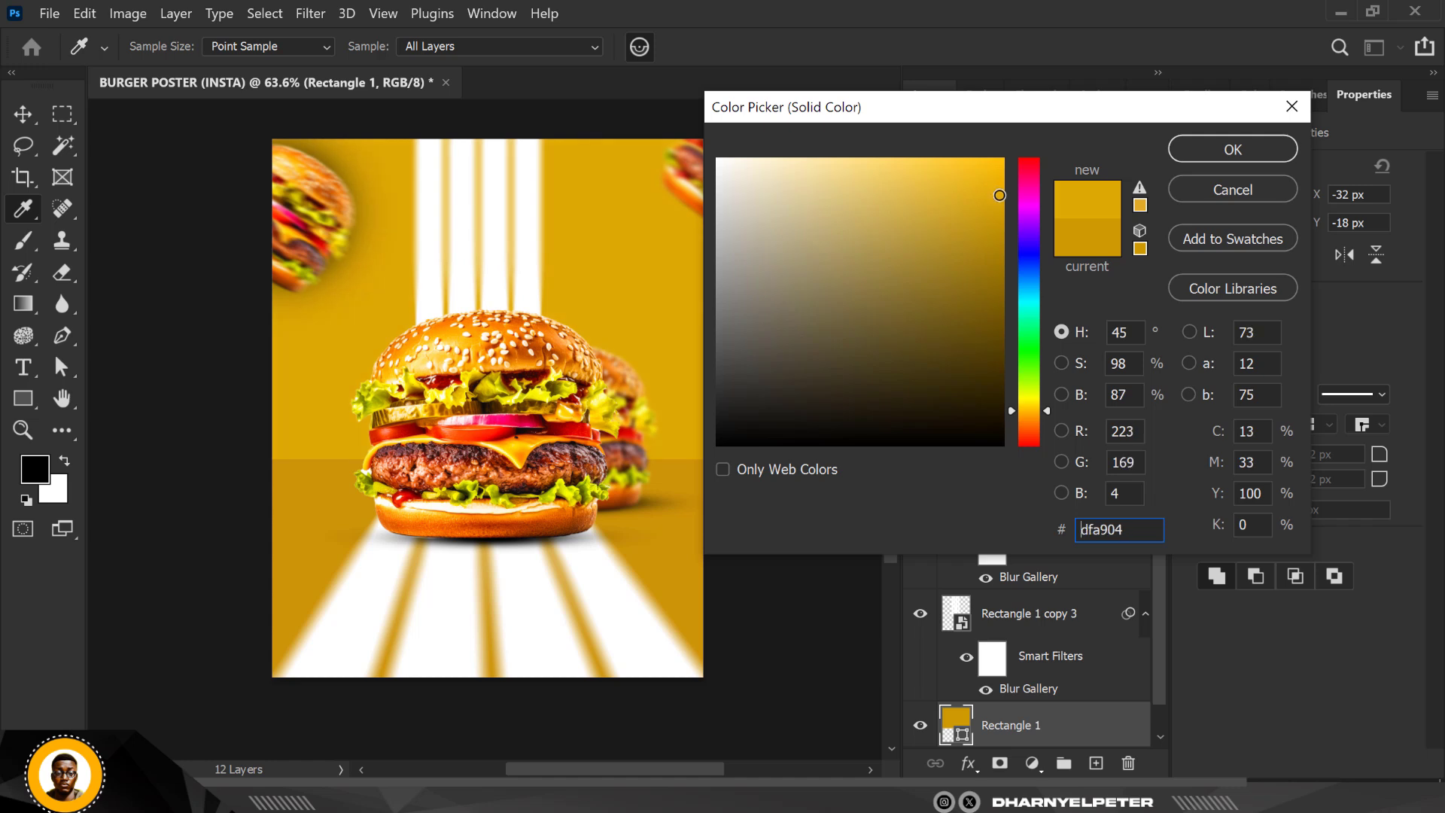
{"action": "left_click", "coordinate": [1273, 148]}
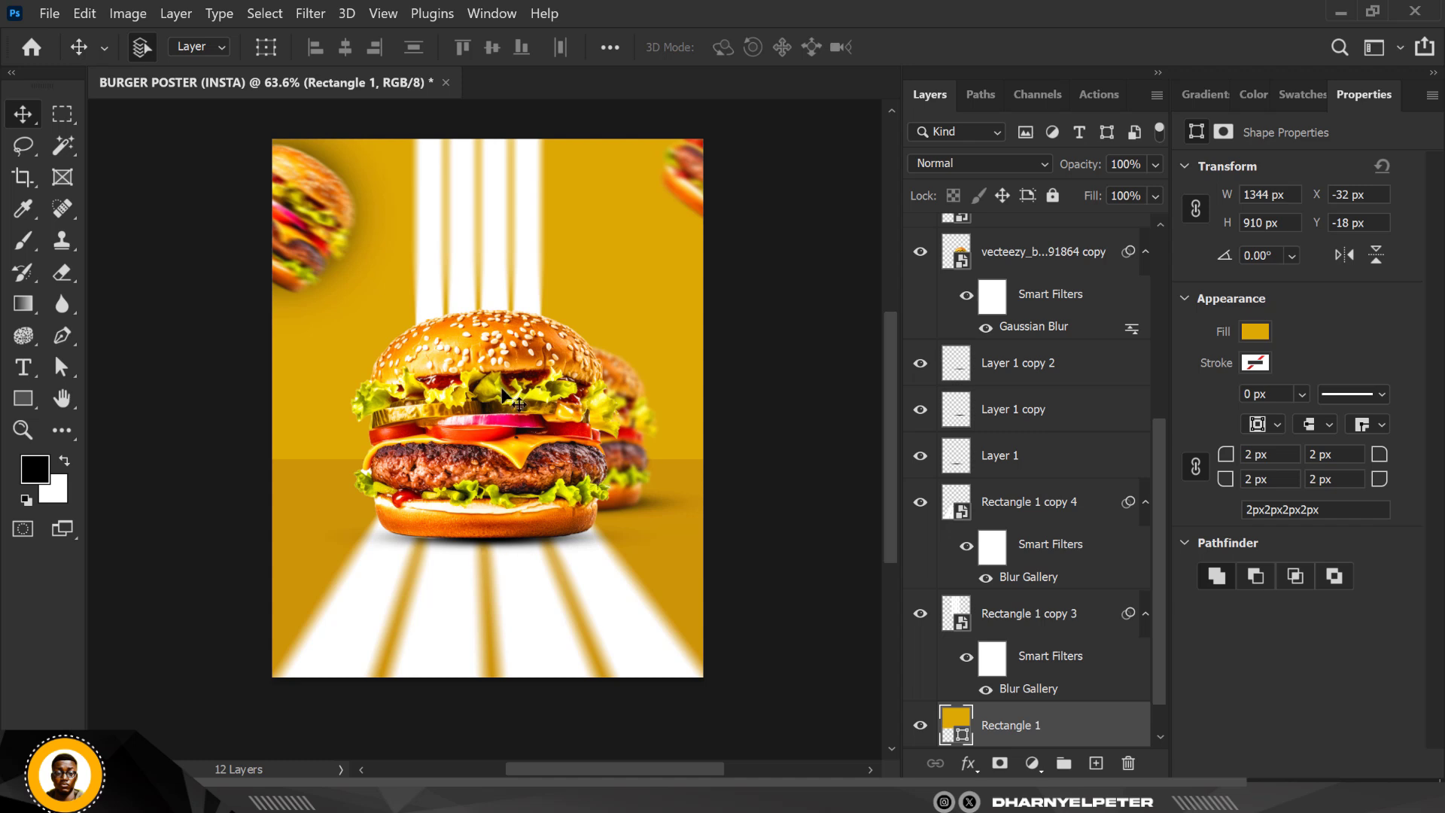
- Enlarge the front burger to about 799 x 680 px and raise it to Y 432 px
{"action": "left_click", "coordinate": [503, 391]}
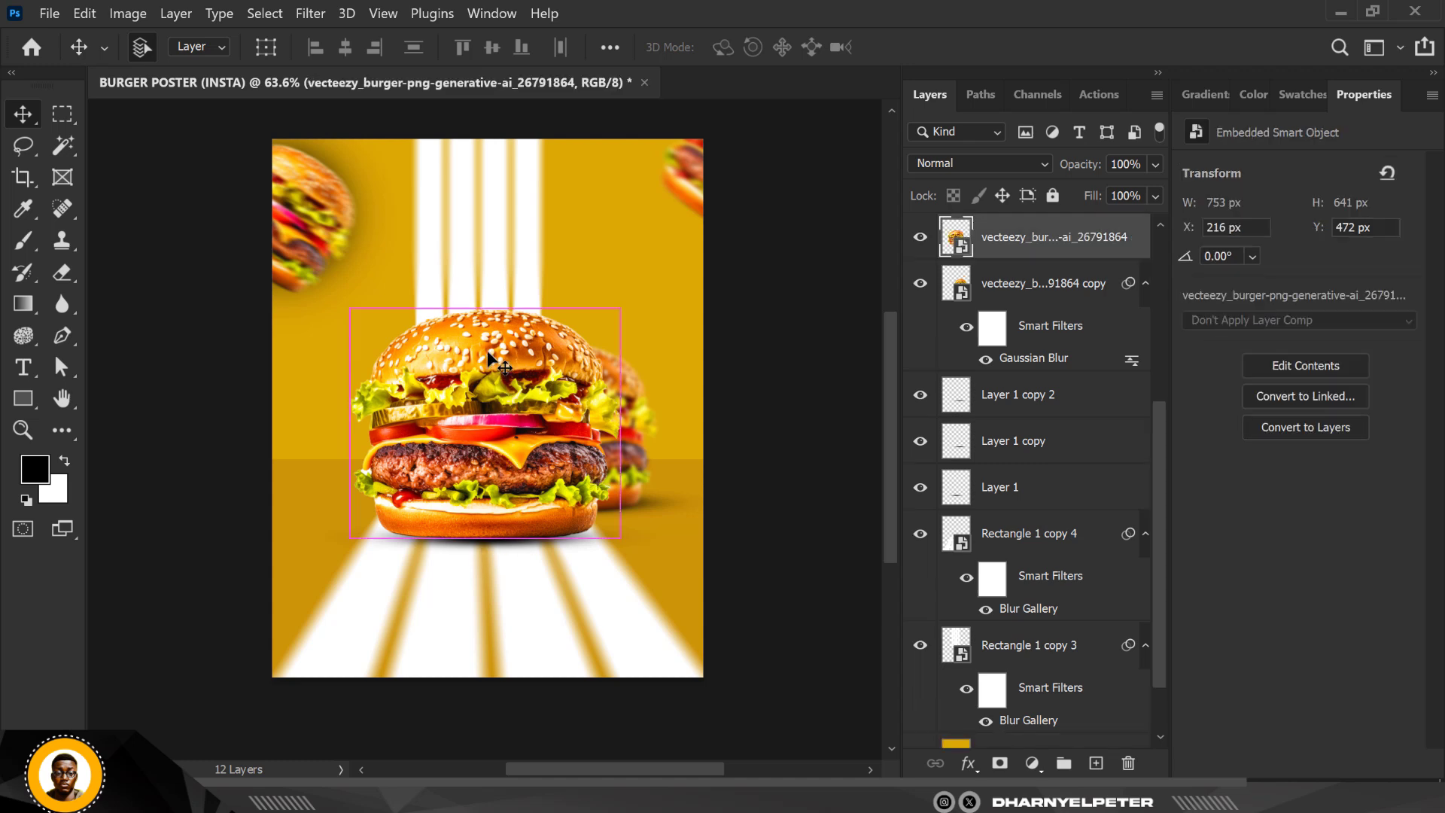
{"action": "key", "text": "ctrl+t"}
{"action": "left_click_drag", "start_coordinate": [627, 285], "coordinate": [632, 274]}
{"action": "key", "text": "Up"}
{"action": "key", "text": "Up"}
{"action": "key", "text": "Up"}
{"action": "key", "text": "Up"}
{"action": "key", "text": "Up"}
{"action": "key", "text": "Up"}
{"action": "key", "text": "Up"}
{"action": "key", "text": "Up"}
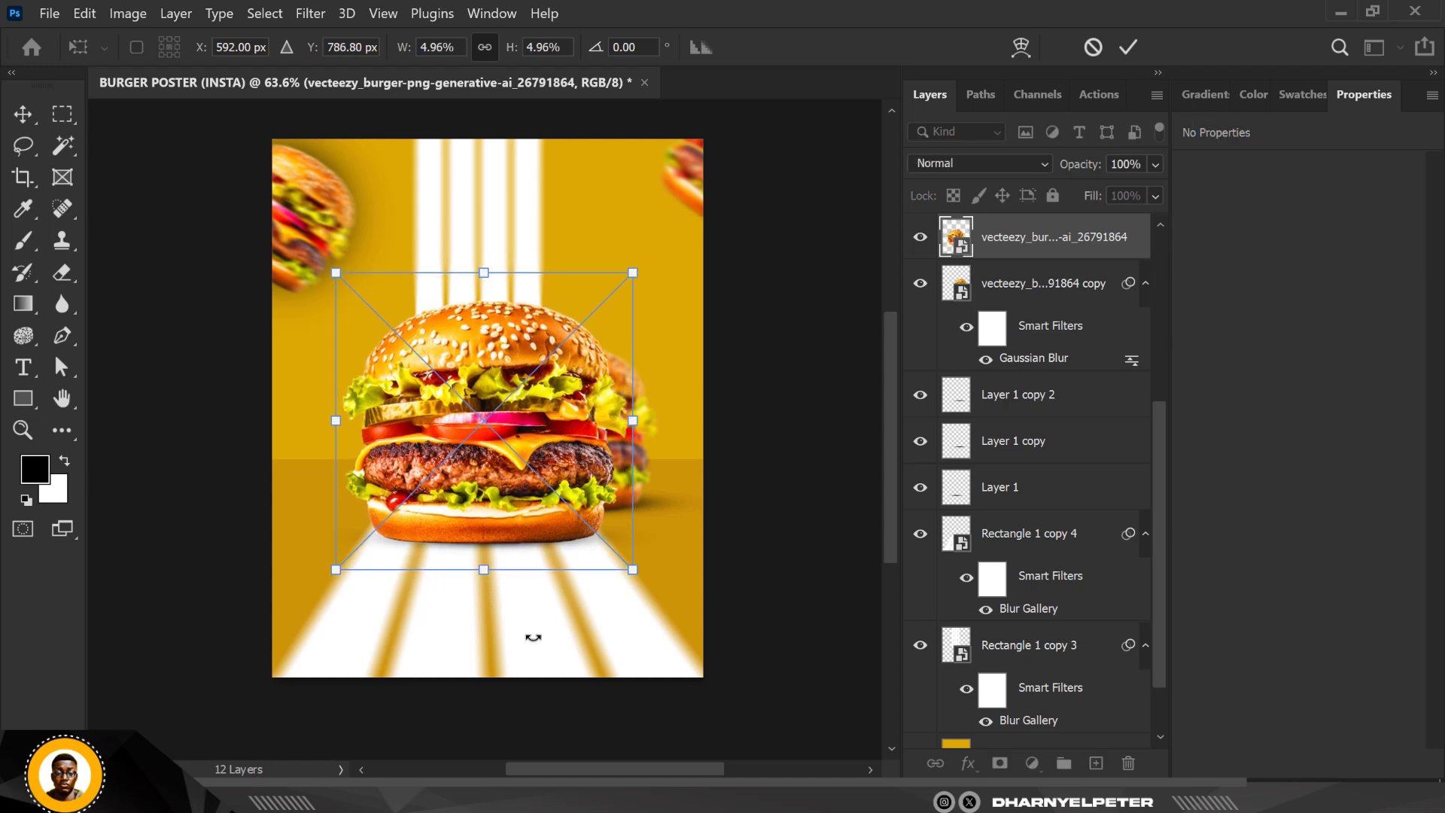
{"action": "key", "text": "Up"}
{"action": "key", "text": "Up"}
{"action": "key", "text": "Up"}
{"action": "key", "text": "Up"}
{"action": "key", "text": "Up"}
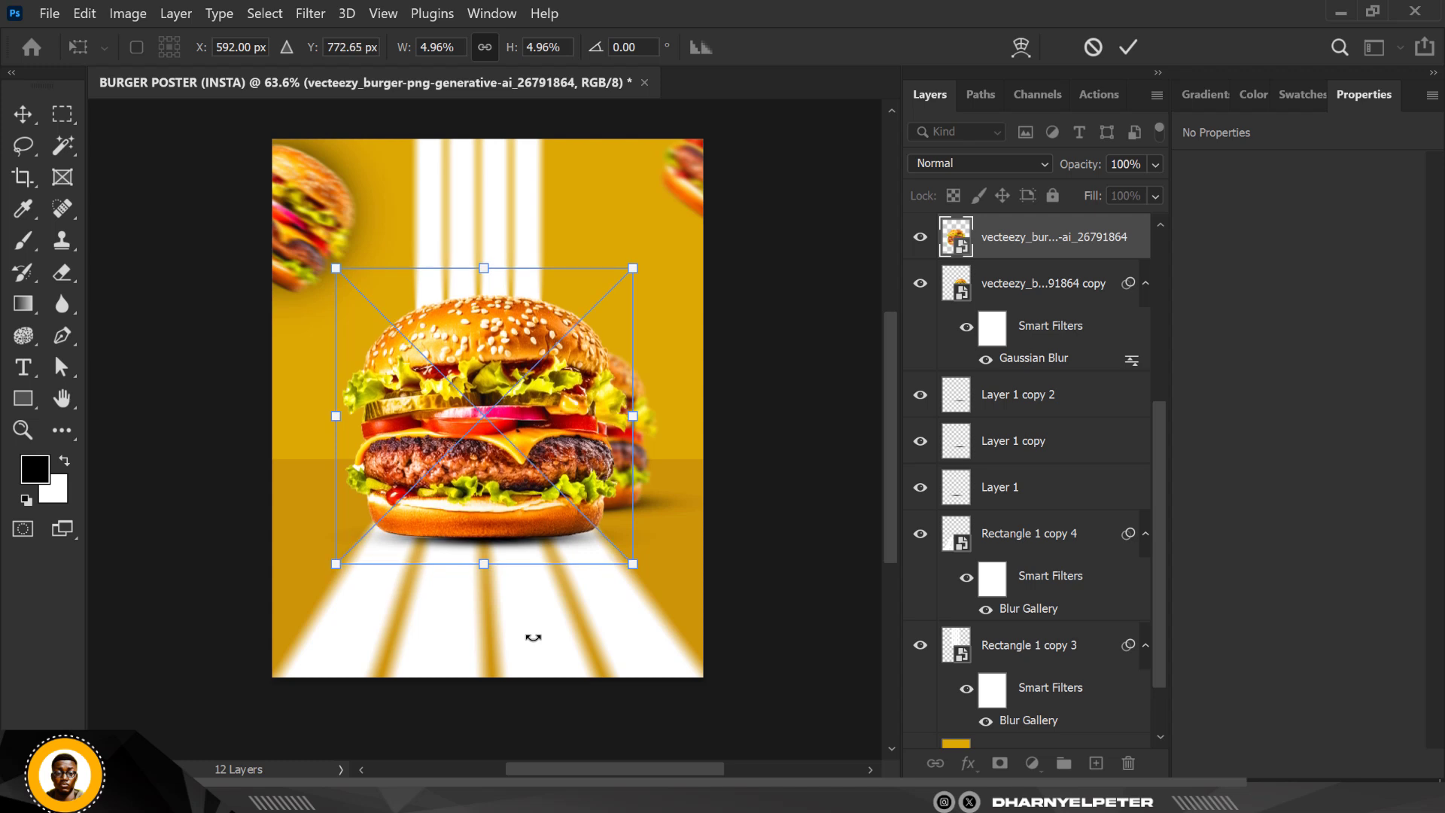
{"action": "key", "text": "Return"}
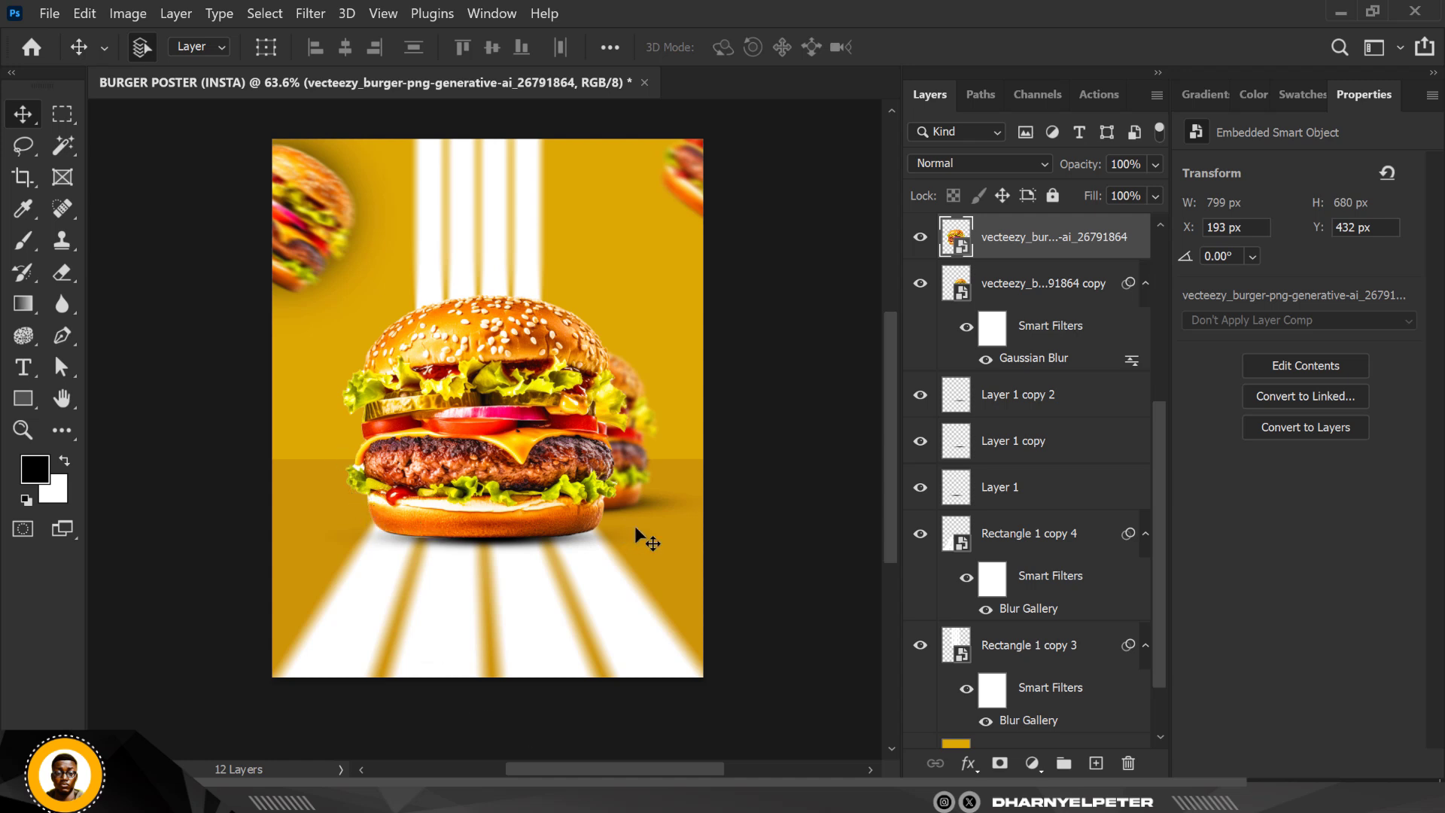
- Move the two central burgers together with Layer 1, Layer 1 copy and Layer 1 copy 2 slightly down
{"action": "left_click", "coordinate": [1051, 292], "text": "ctrl"}
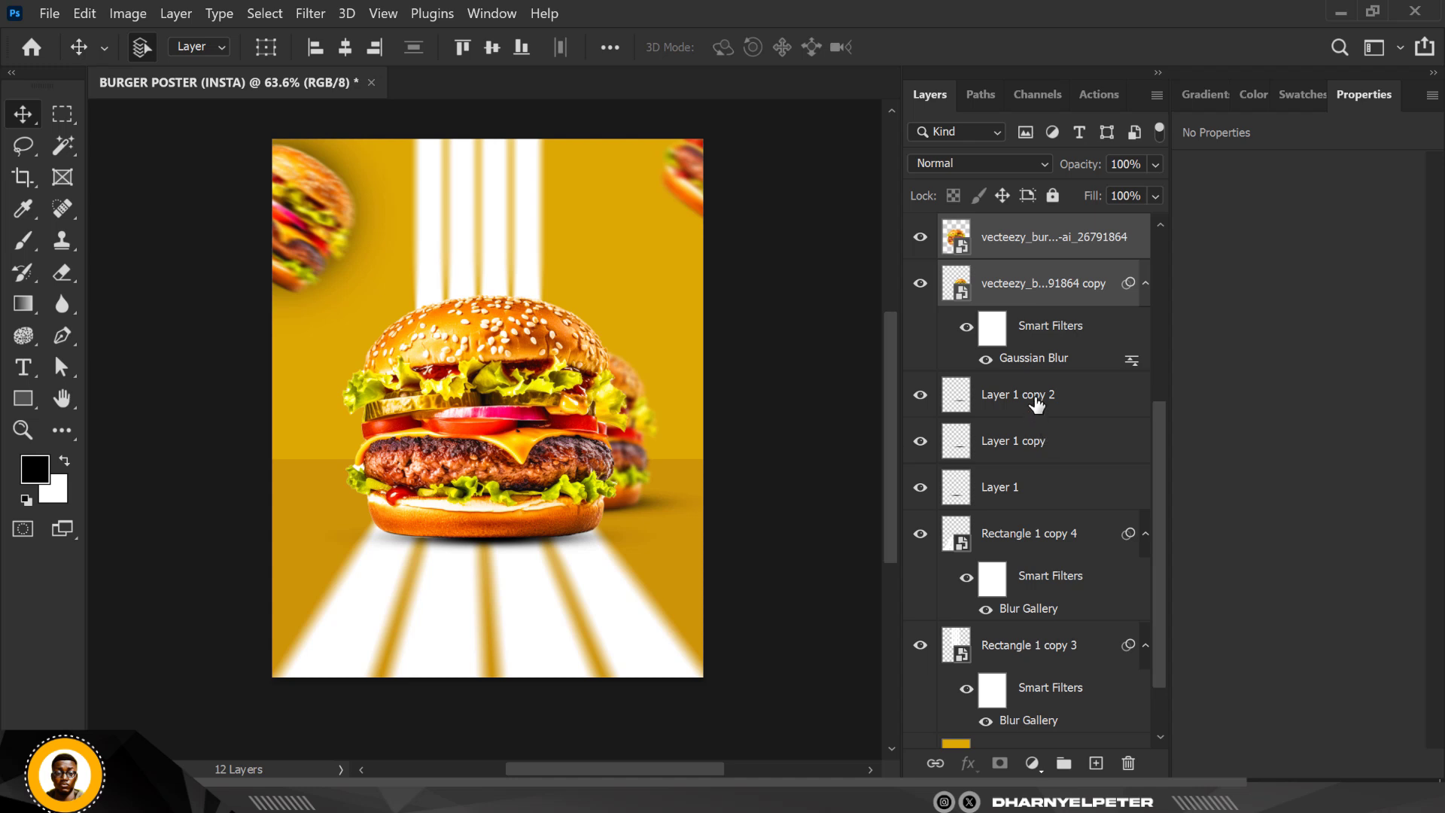
{"action": "left_click", "coordinate": [1042, 399], "text": "ctrl"}
{"action": "left_click", "coordinate": [1047, 452], "text": "ctrl"}
{"action": "left_click", "coordinate": [1043, 495], "text": "ctrl"}
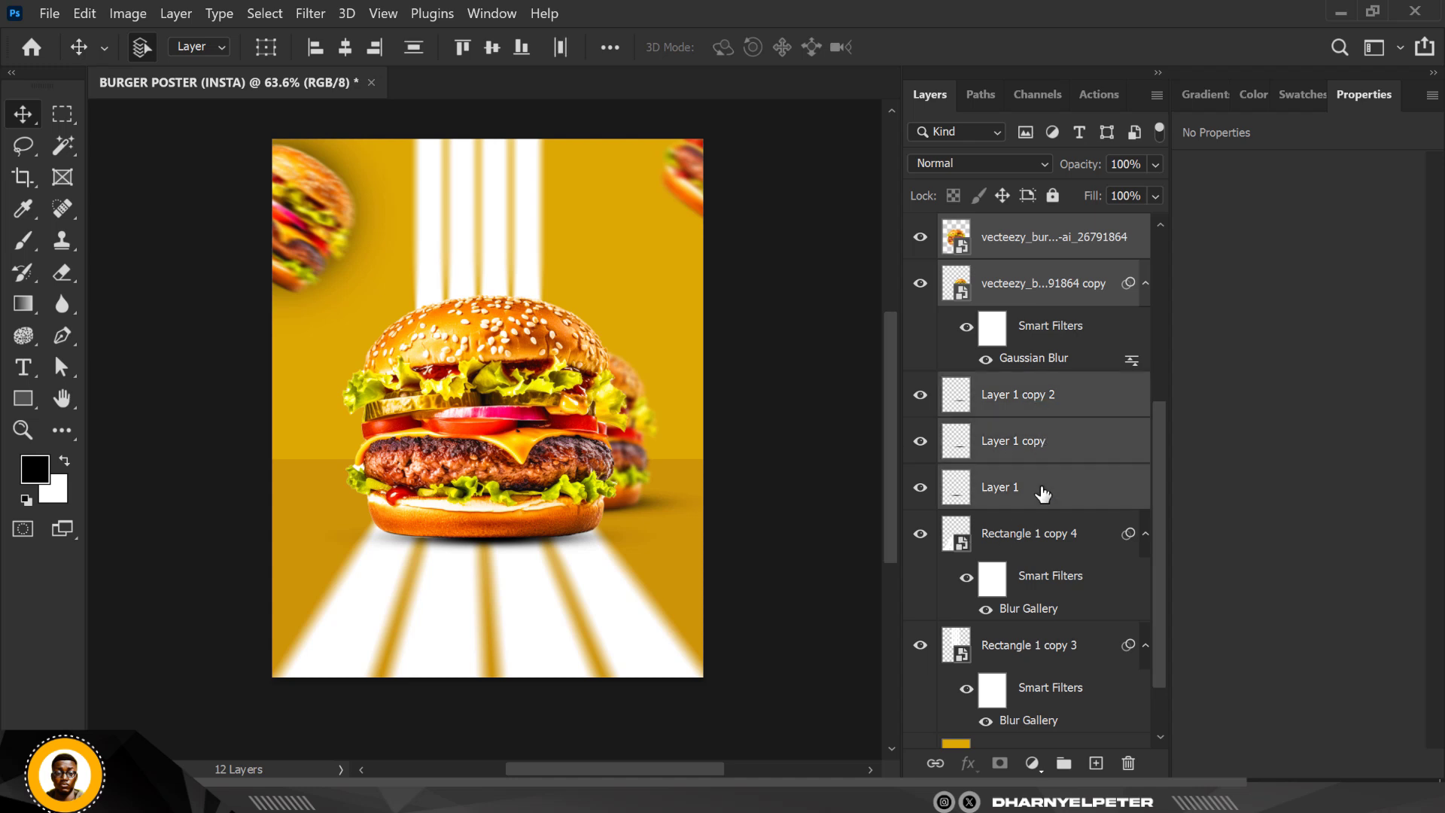
{"action": "key", "text": "shift+Down"}
{"action": "key", "text": "shift+Down"}
{"action": "key", "text": "shift+Down"}
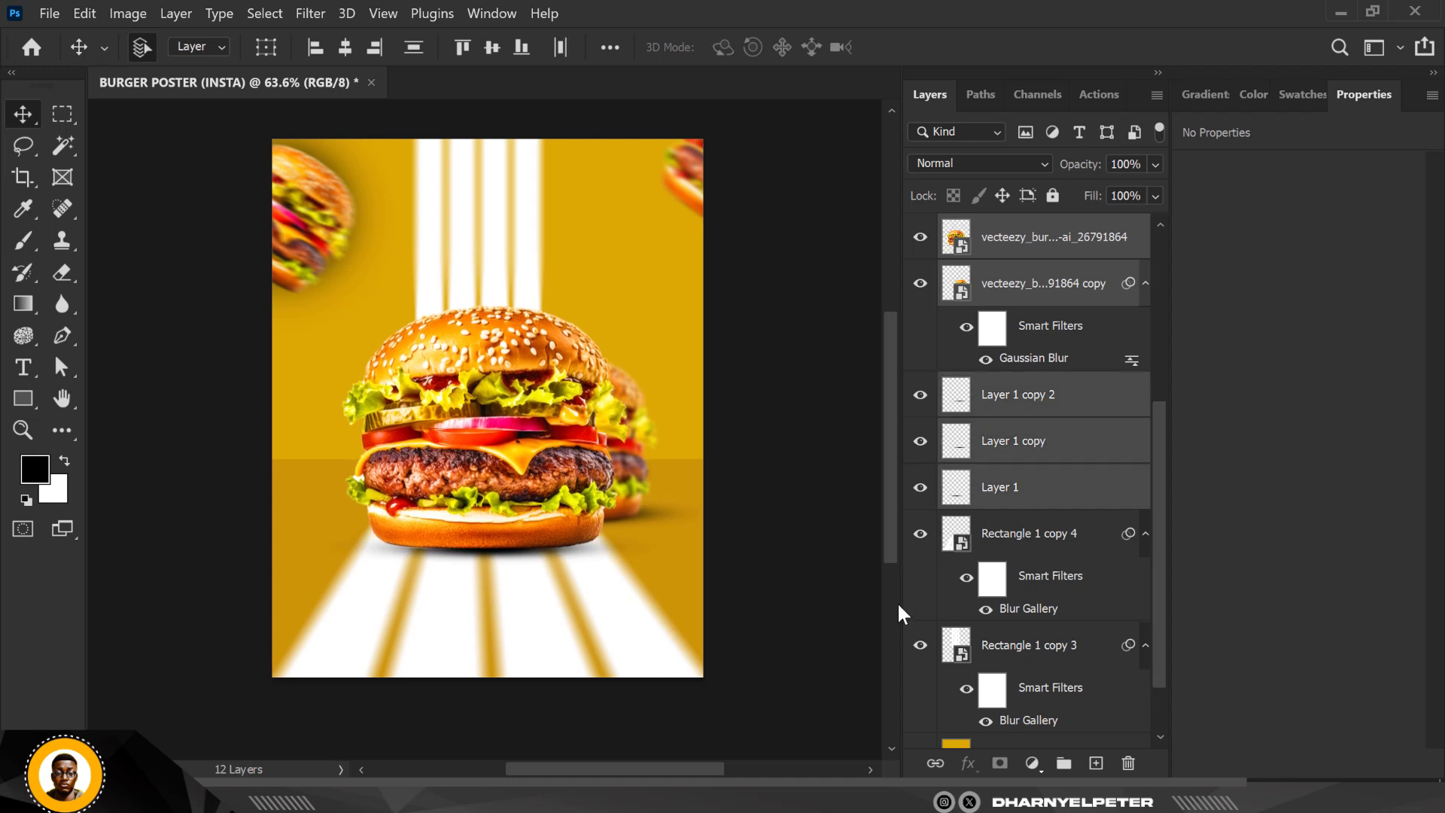
{"action": "key", "text": "shift+Up"}
- Group the selected burger and shadow layers and name the group MAIN BURGER
{"action": "key", "text": "ctrl+g"}
{"action": "double_click", "coordinate": [1001, 419]}
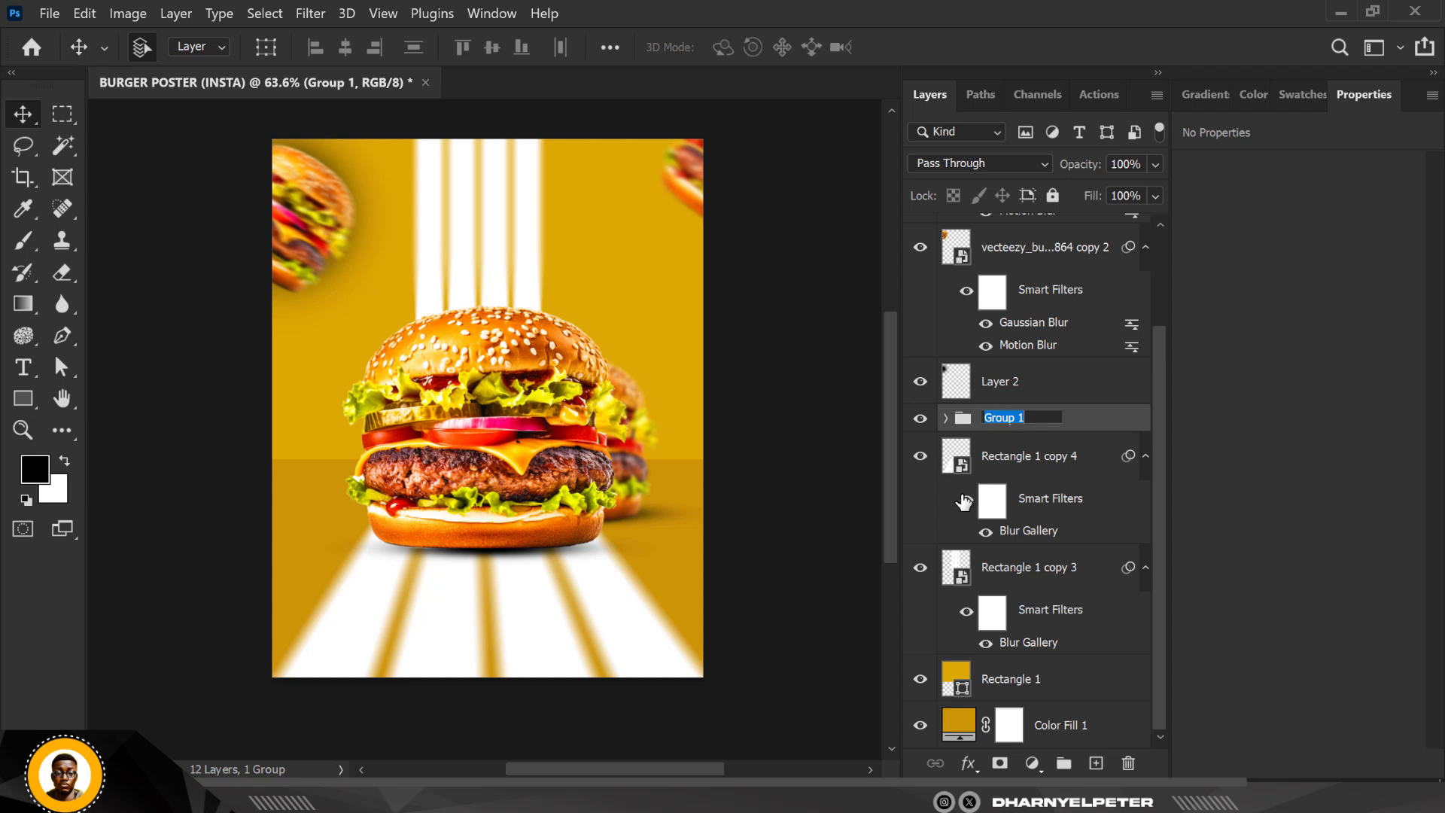
{"action": "type", "text": "MAIN BURGER"}
{"action": "key", "text": "Return"}
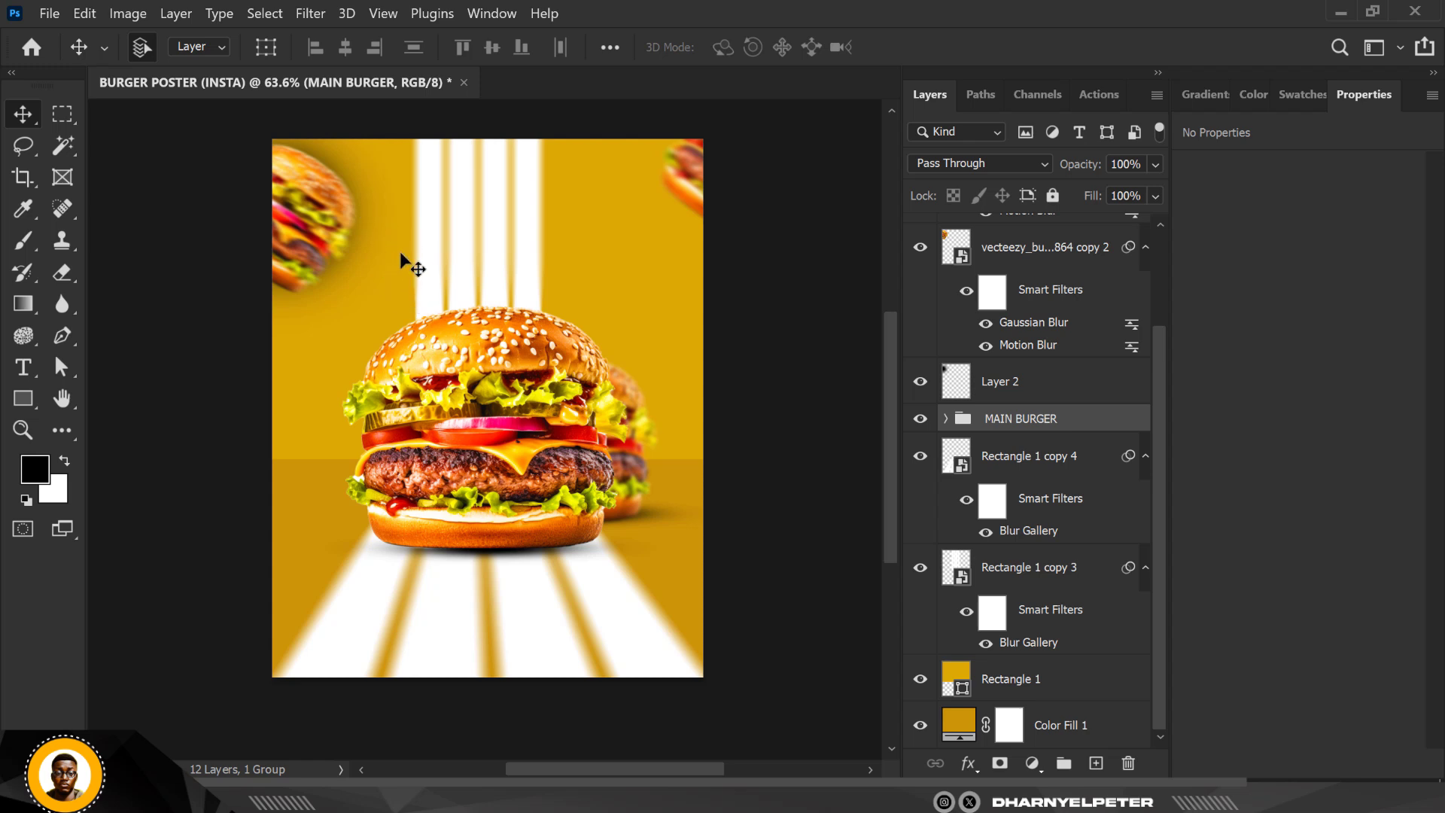
- Nudge the MAIN BURGER group up by 10 px
{"action": "scroll", "coordinate": [566, 438], "scroll_direction": "up", "scroll_amount": 1}
{"action": "scroll", "coordinate": [558, 356], "scroll_direction": "down", "scroll_amount": 1}
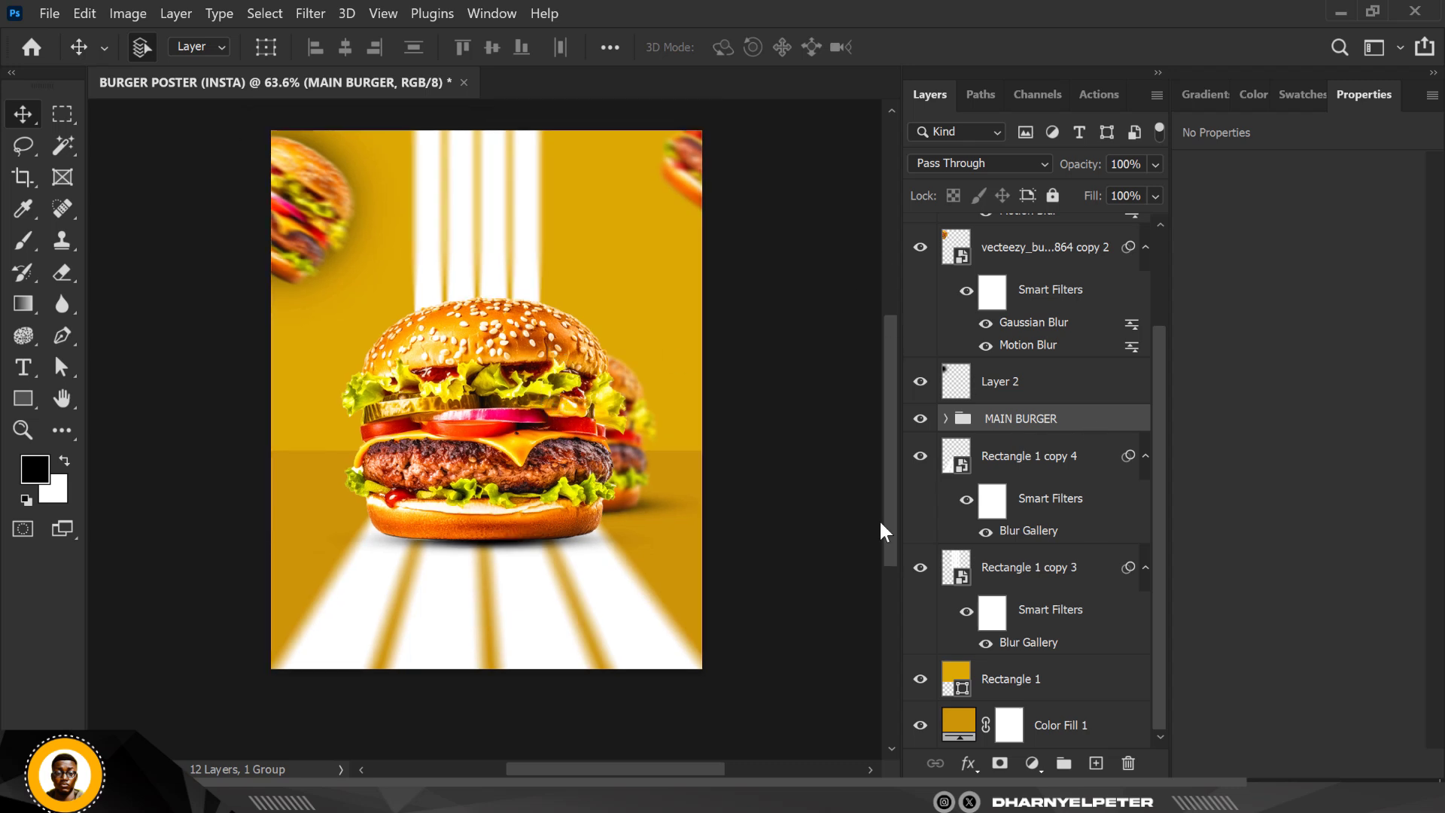
{"action": "key", "text": "shift+Up"}
{"action": "key", "text": "shift+Up"}
{"action": "key", "text": "shift+Down"}
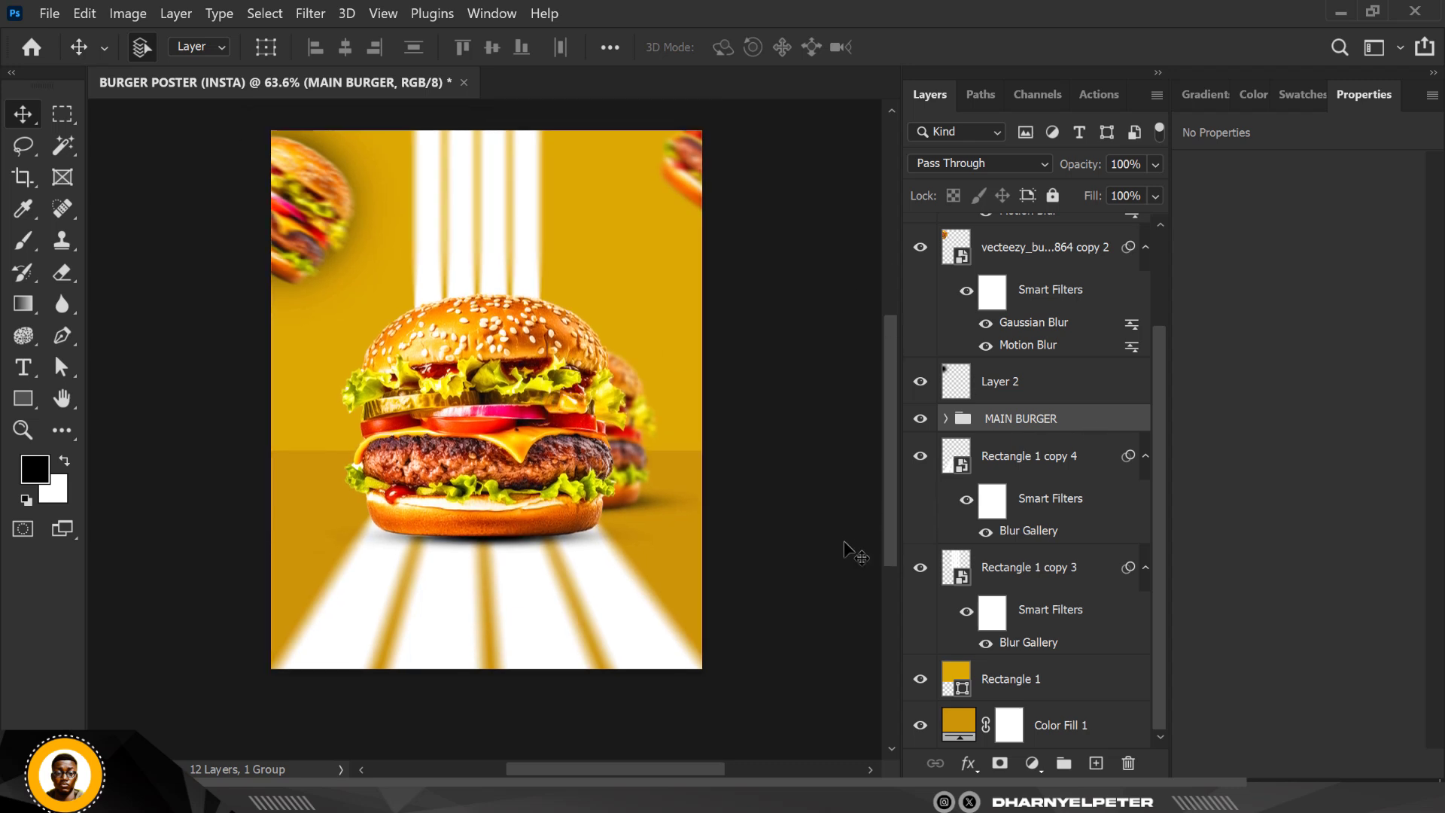
- Widen the vertical white strips behind the burger, Rectangle 1 copy 3, outward on both sides to about 472 px
{"action": "left_click", "coordinate": [532, 272], "text": "ctrl"}
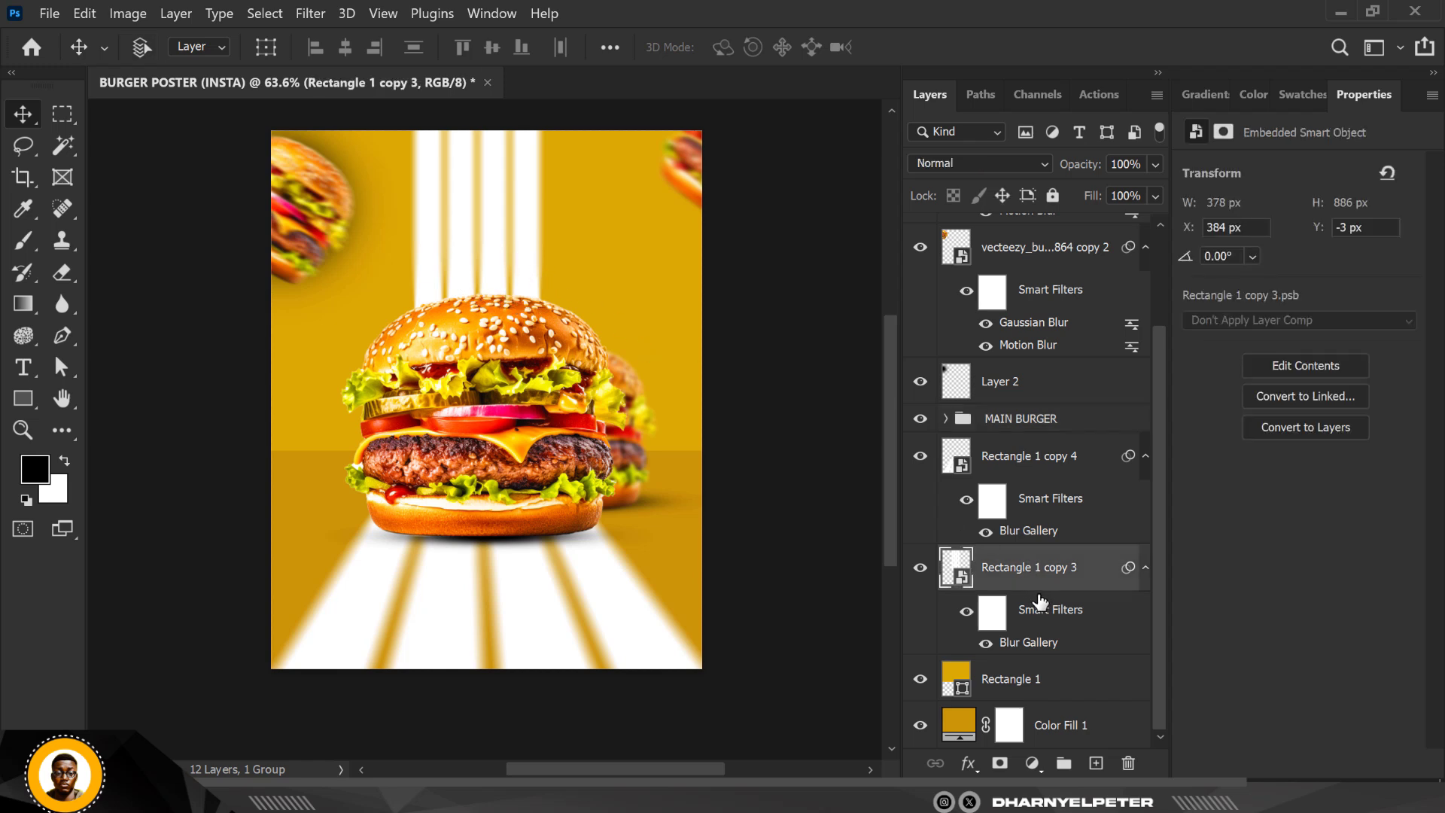
{"action": "key", "text": "ctrl+t"}
{"action": "left_click_drag", "start_coordinate": [538, 288], "coordinate": [557, 287]}
{"action": "left_click_drag", "start_coordinate": [420, 288], "coordinate": [404, 288]}
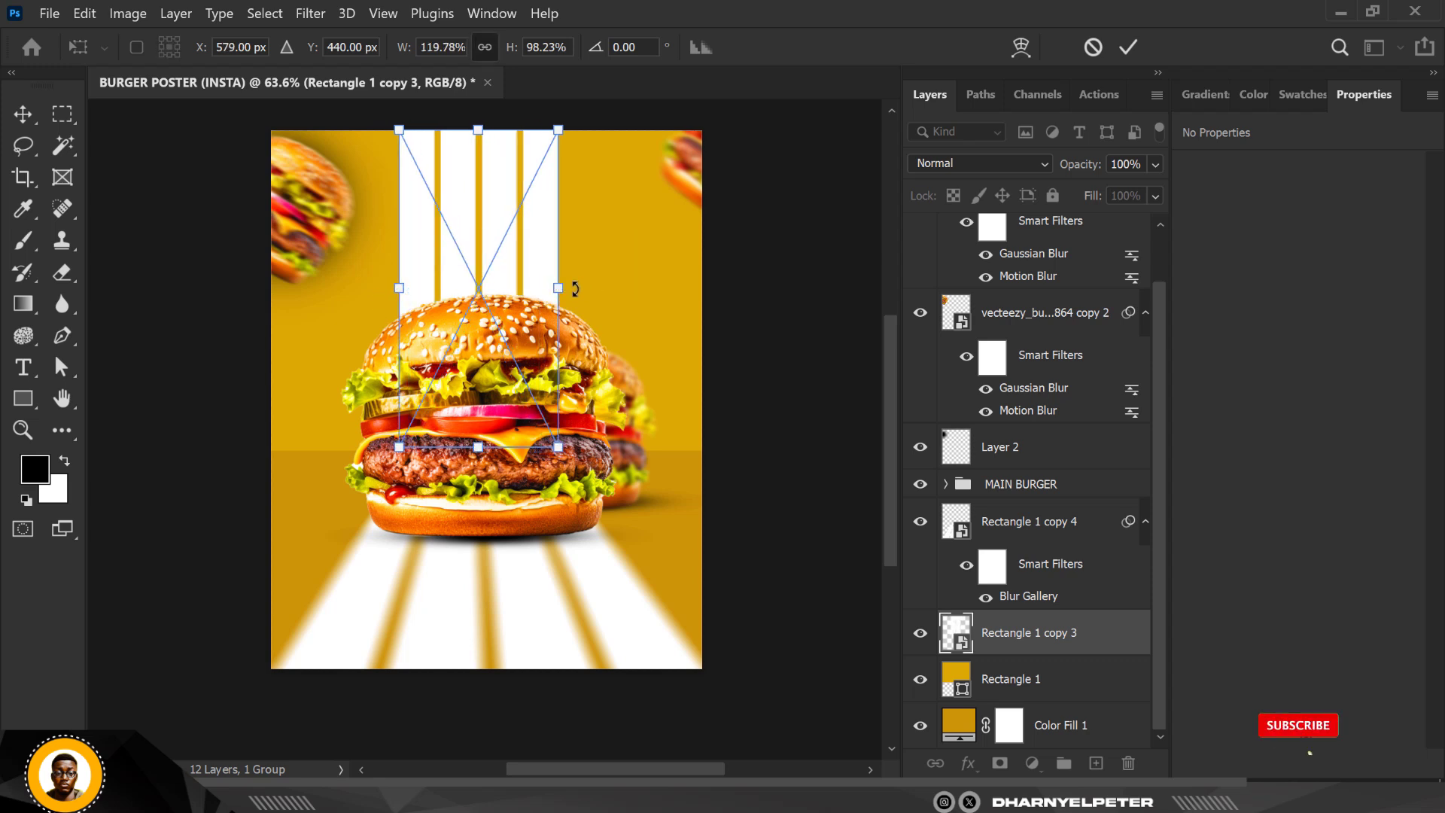
{"action": "left_click_drag", "start_coordinate": [566, 290], "coordinate": [569, 291]}
{"action": "key", "text": "Return"}
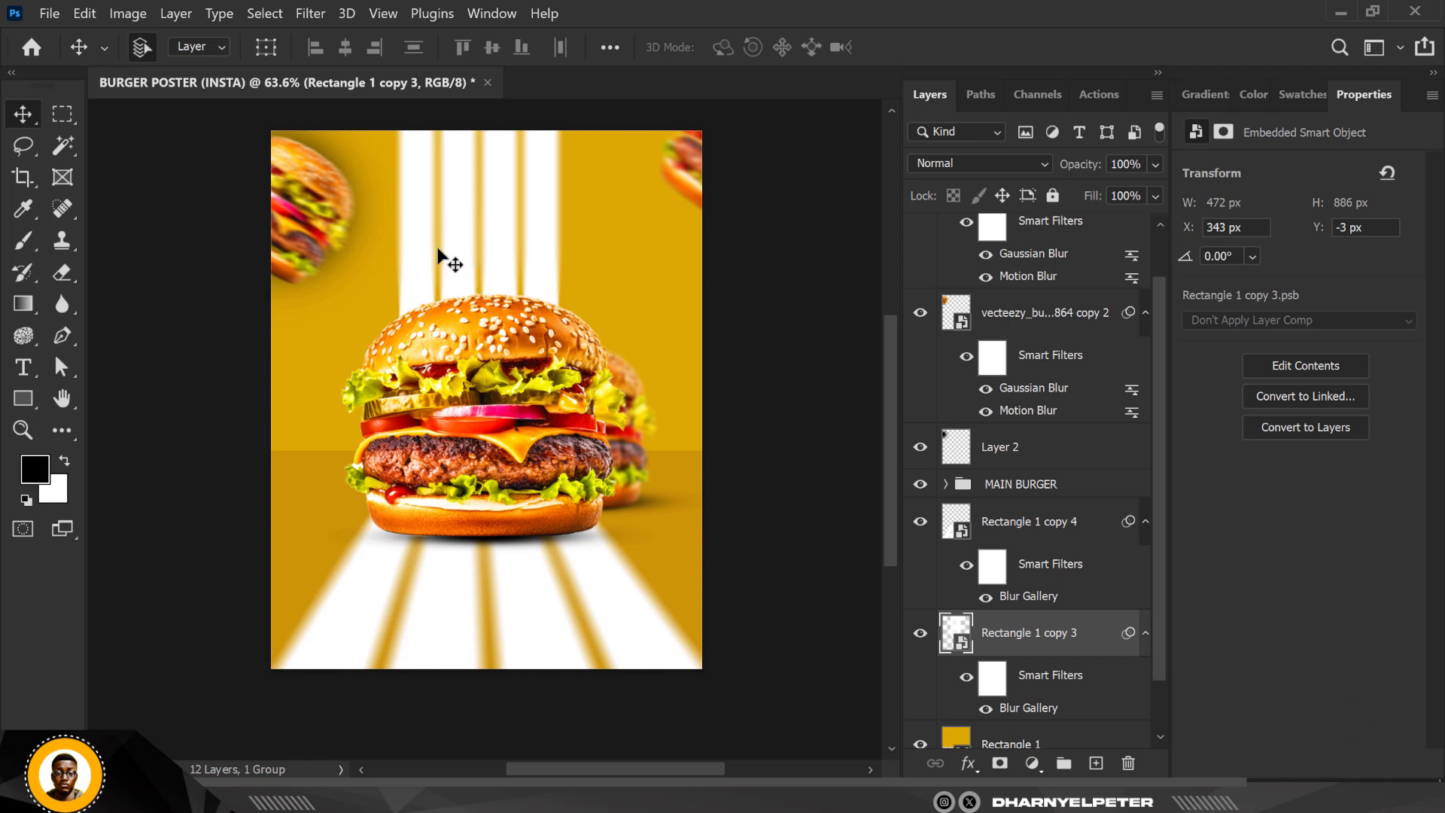
- Add a new layer above all others and set the foreground colour to a brighter version of the background's golden yellow
{"action": "scroll", "coordinate": [464, 280], "scroll_direction": "down", "scroll_amount": 1}
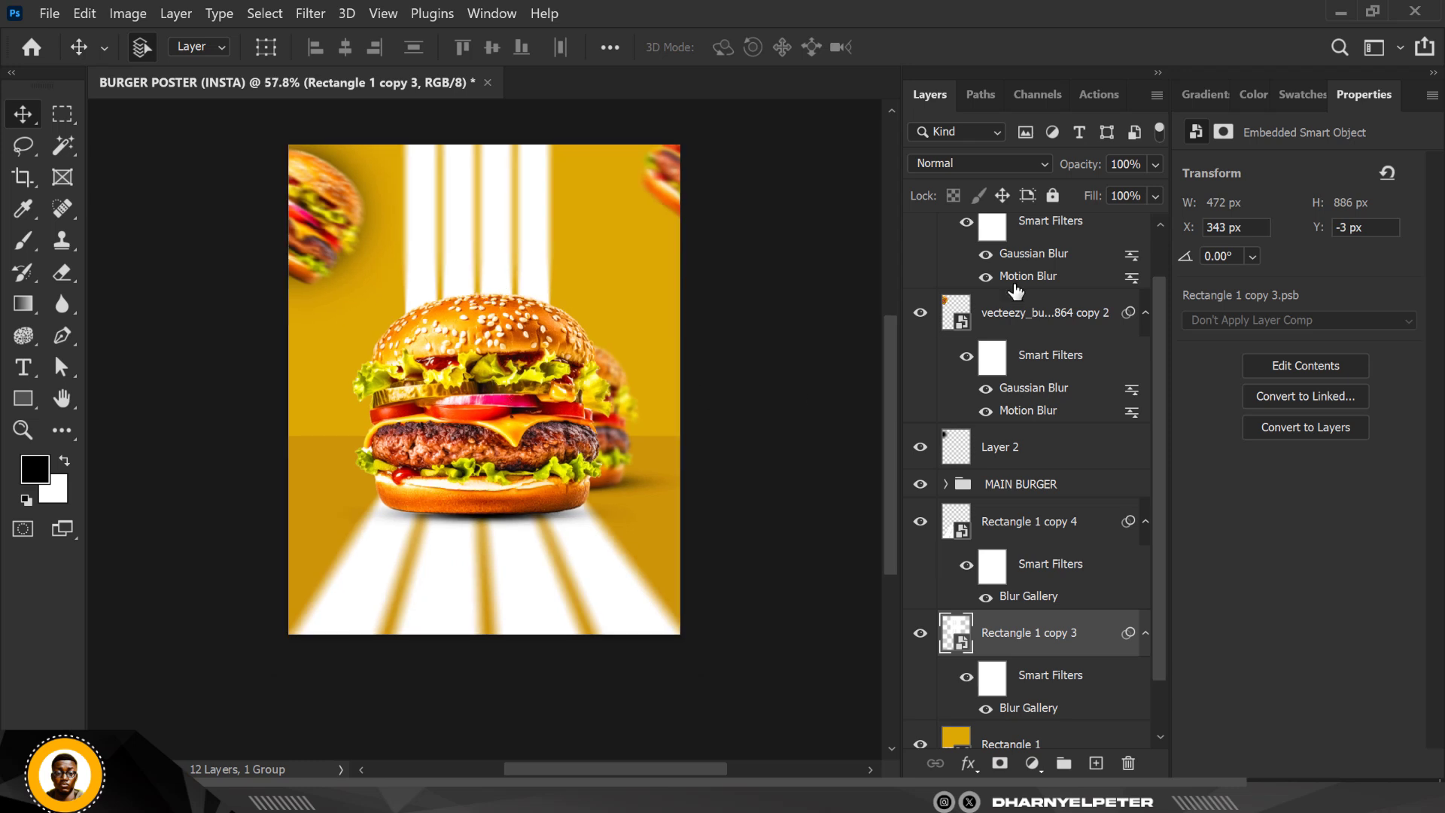
{"action": "scroll", "coordinate": [1016, 290], "scroll_direction": "up", "scroll_amount": 1}
{"action": "left_click", "coordinate": [1045, 239]}
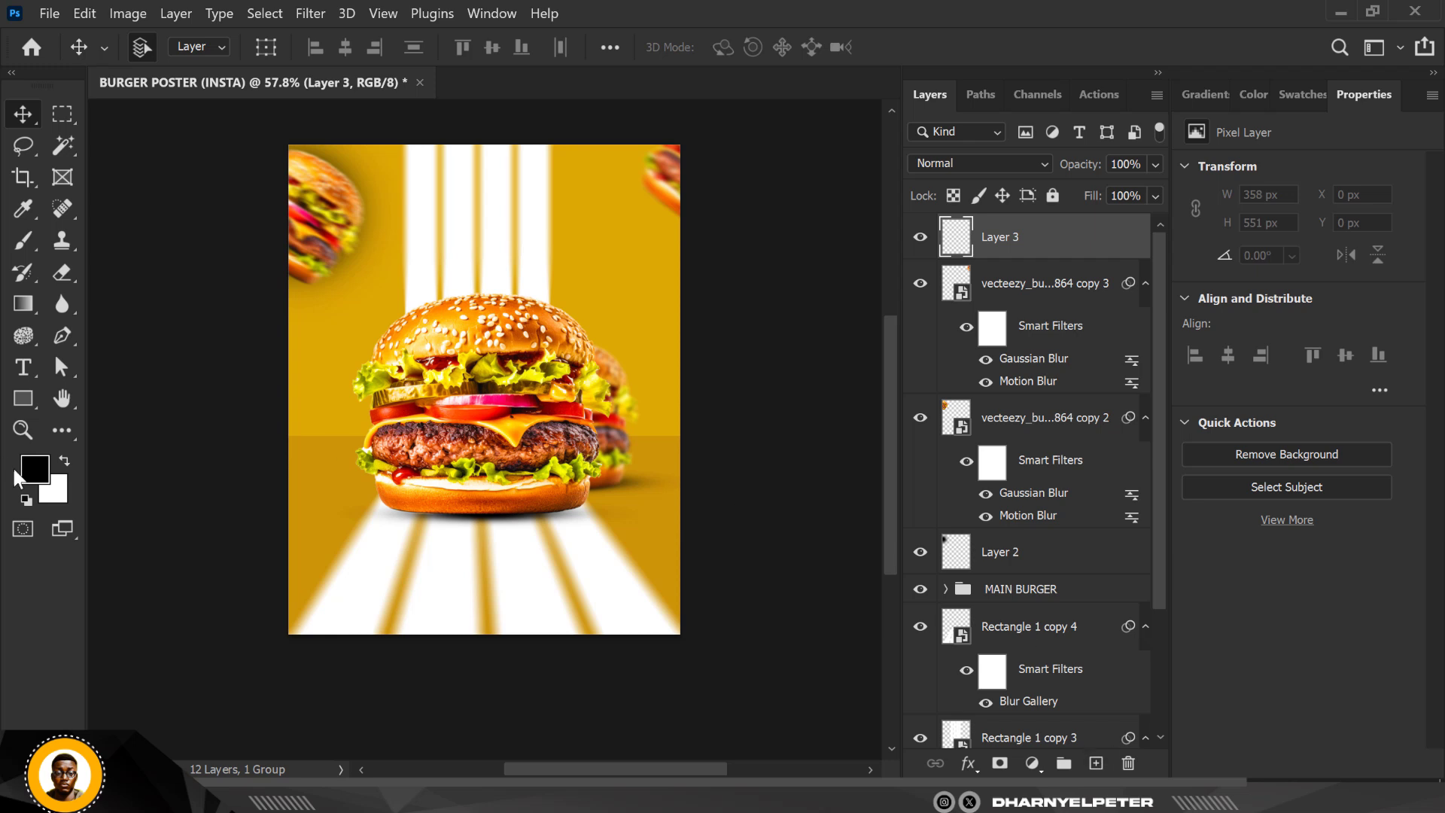
{"action": "left_click", "coordinate": [33, 471]}
{"action": "left_click", "coordinate": [432, 307]}
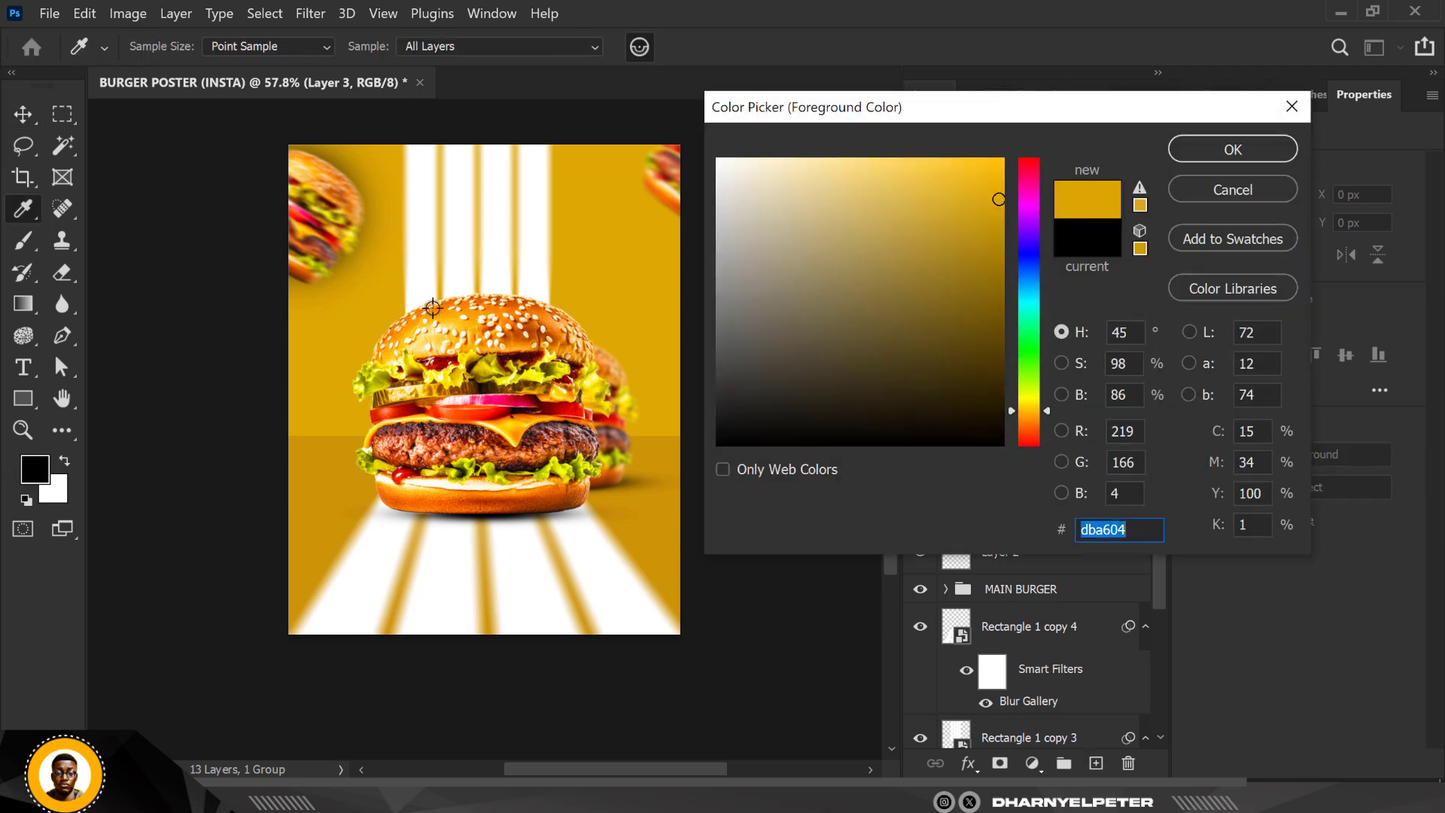
{"action": "left_click_drag", "start_coordinate": [1001, 197], "coordinate": [985, 159]}
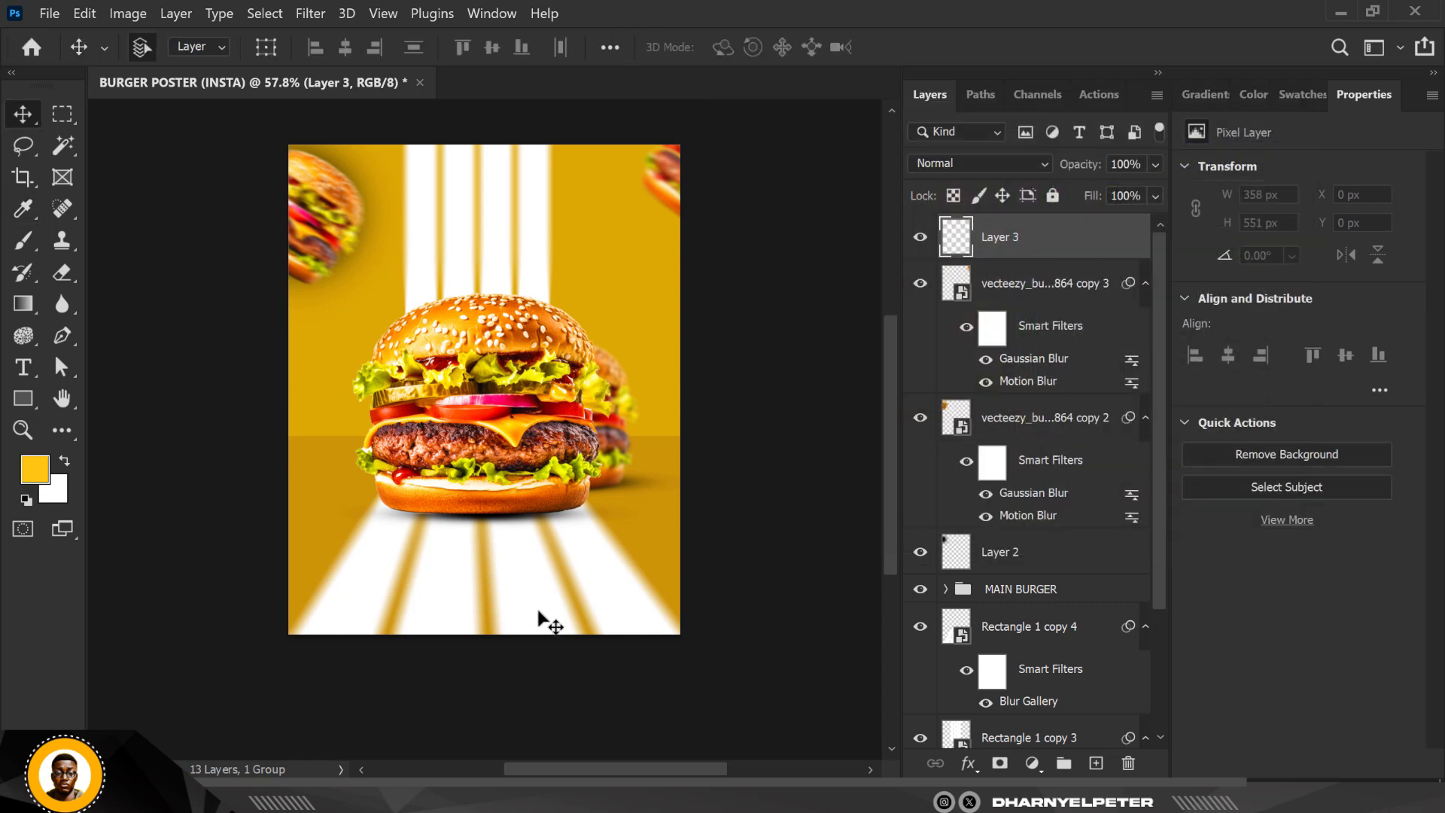
{"action": "left_click", "coordinate": [1233, 149]}
- Paint soft yellow along the poster's lower and upper edges with a large soft brush up to 600 px, fading the strip ends
{"action": "key", "text": "v"}
{"action": "key", "text": "b"}
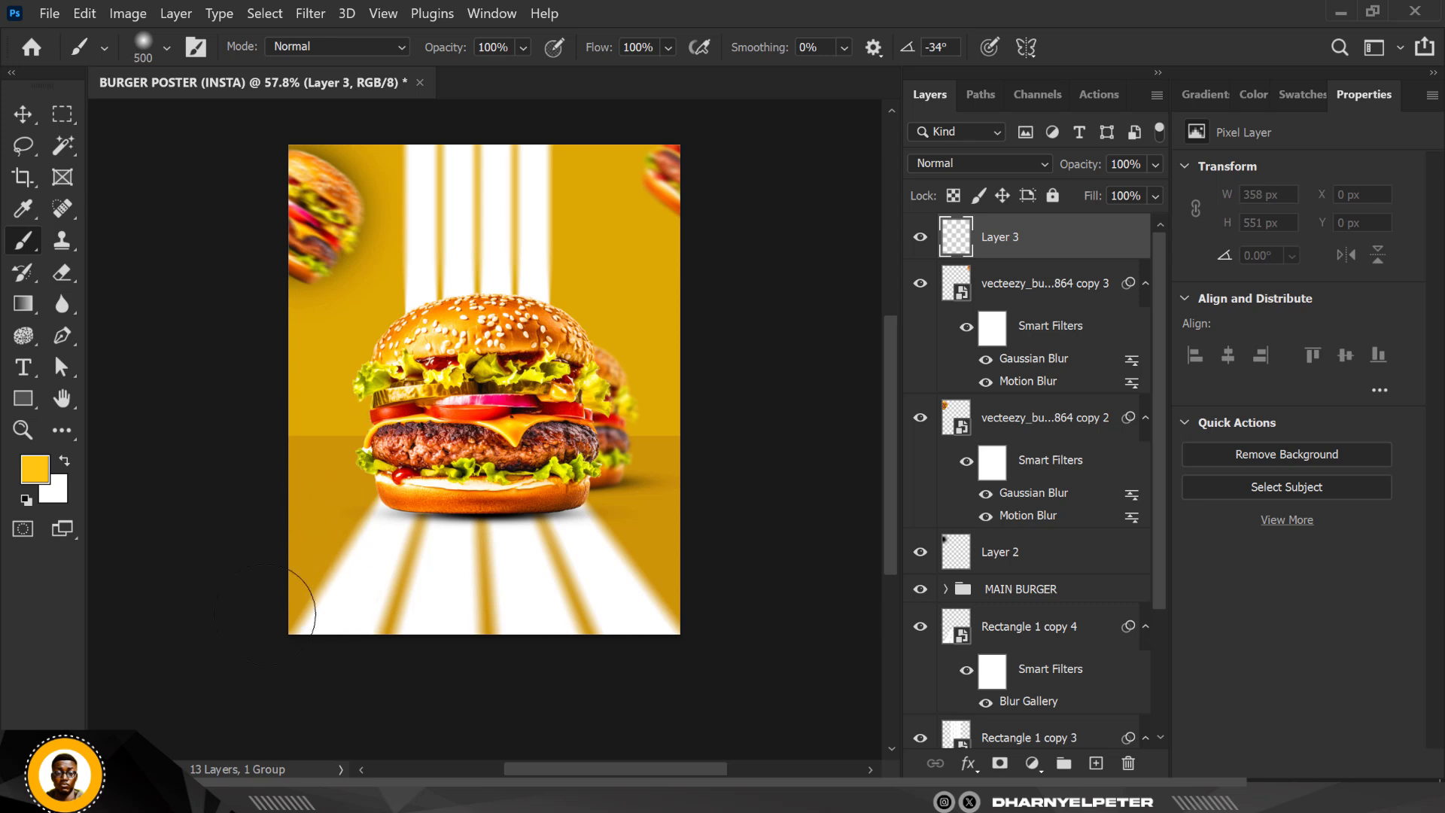
{"action": "mouse_move", "coordinate": [251, 565]}
{"action": "left_mouse_down"}
{"action": "mouse_move", "coordinate": [553, 640]}
{"action": "mouse_move", "coordinate": [693, 594]}
{"action": "mouse_move", "coordinate": [794, 517]}
{"action": "mouse_move", "coordinate": [814, 472]}
{"action": "mouse_move", "coordinate": [682, 567]}
{"action": "mouse_move", "coordinate": [467, 654]}
{"action": "mouse_move", "coordinate": [304, 646]}
{"action": "mouse_move", "coordinate": [197, 583]}
{"action": "left_mouse_up"}
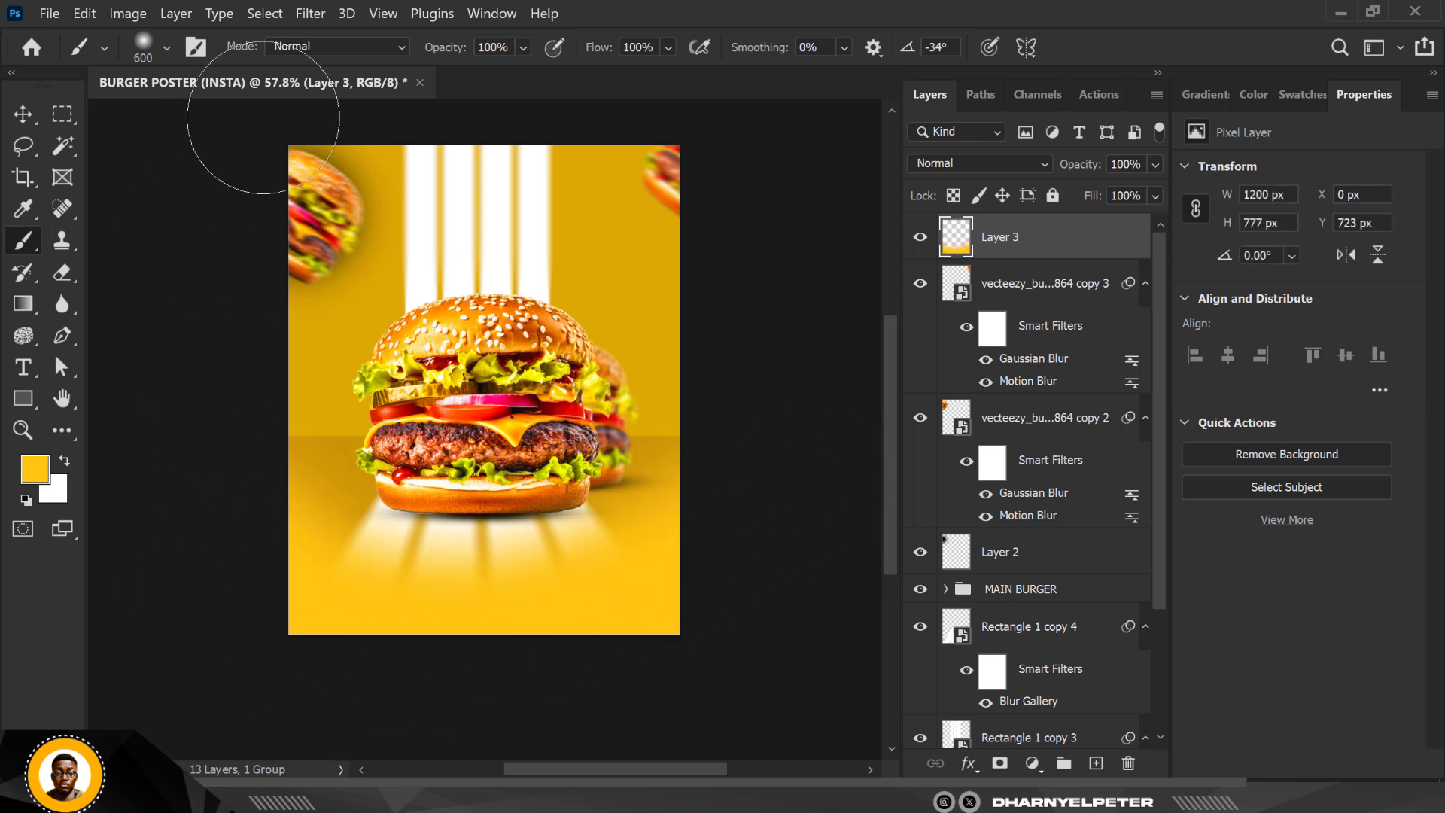
{"action": "mouse_move", "coordinate": [382, 99]}
{"action": "left_mouse_down"}
{"action": "mouse_move", "coordinate": [402, 139]}
{"action": "mouse_move", "coordinate": [392, 124]}
{"action": "mouse_move", "coordinate": [559, 113]}
{"action": "left_mouse_up"}
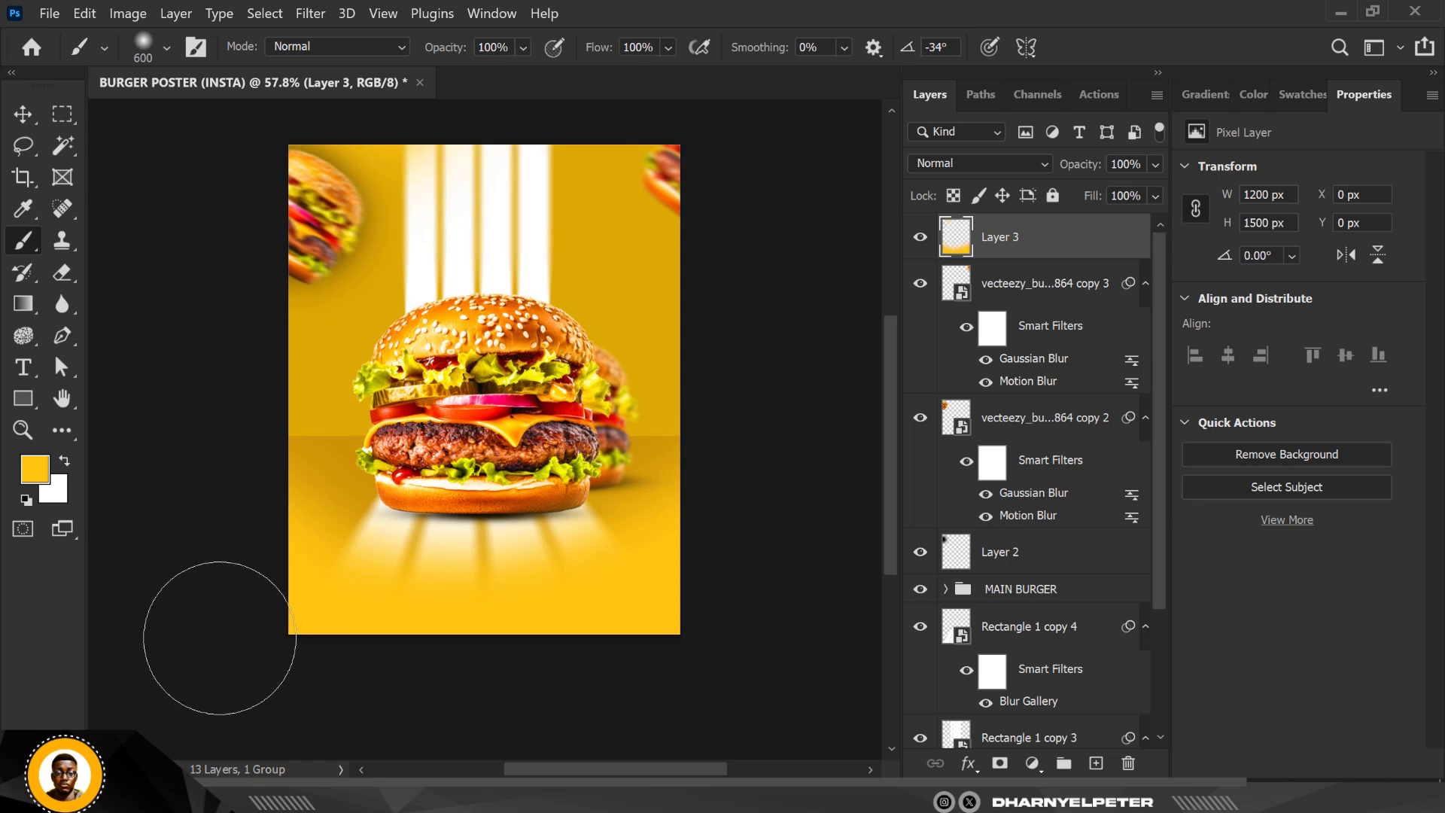
{"action": "scroll", "coordinate": [222, 632], "scroll_direction": "down", "scroll_amount": 2}
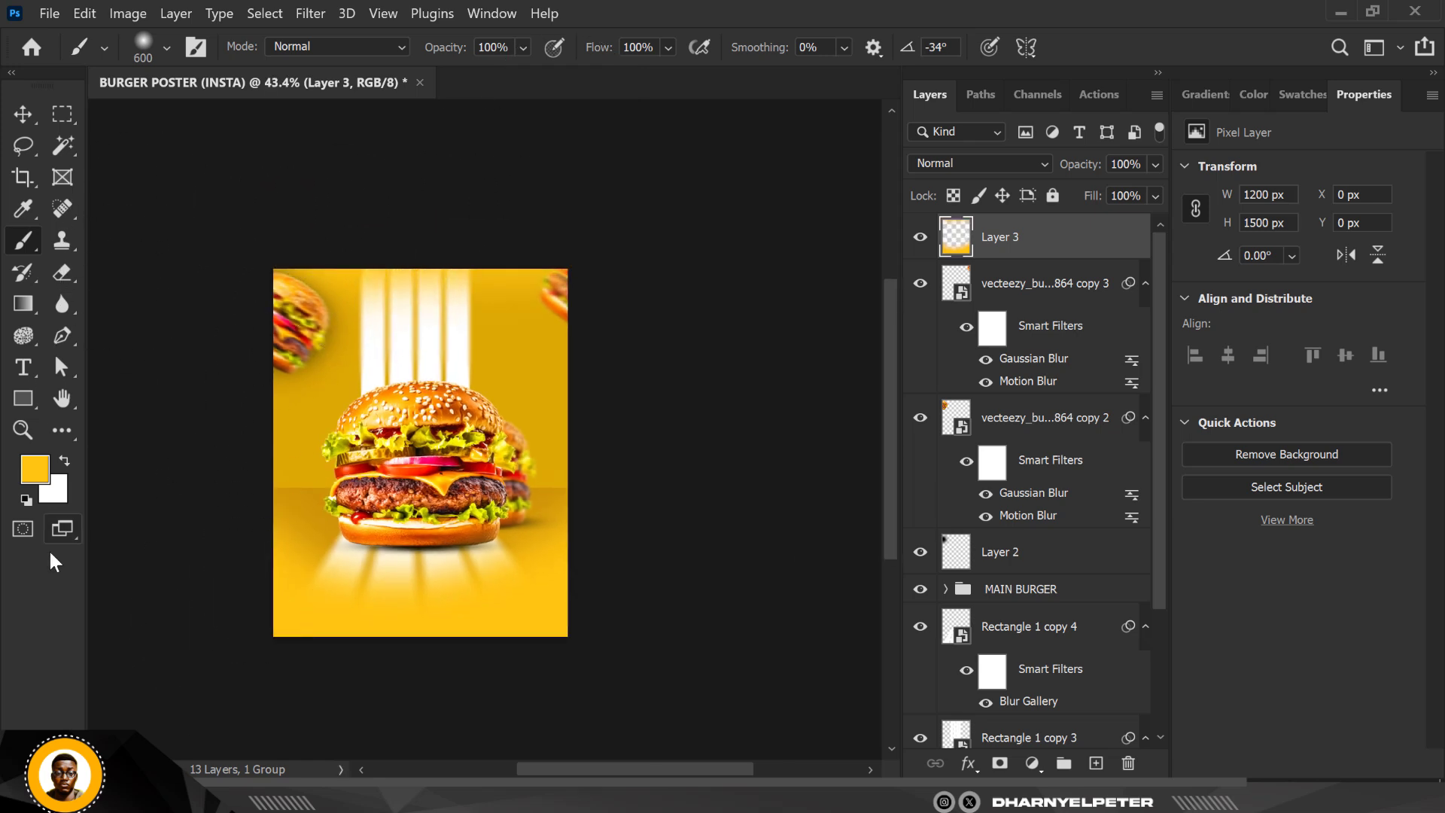
{"action": "scroll", "coordinate": [538, 295], "scroll_direction": "up", "scroll_amount": 1}
{"action": "scroll", "coordinate": [538, 295], "scroll_direction": "down", "scroll_amount": 2}
{"action": "scroll", "coordinate": [437, 316], "scroll_direction": "up", "scroll_amount": 3}
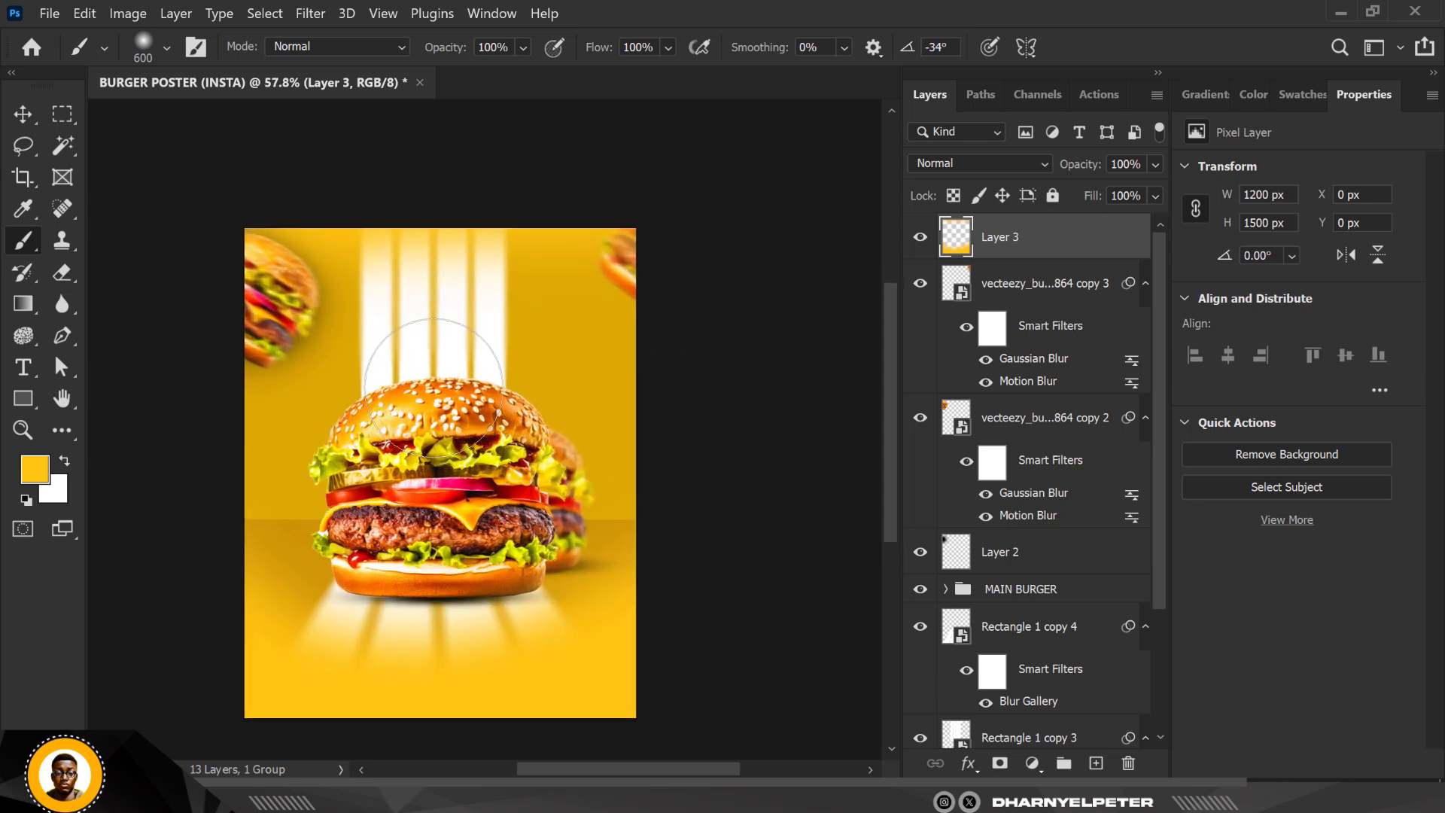
{"action": "scroll", "coordinate": [512, 346], "scroll_direction": "down", "scroll_amount": 1}
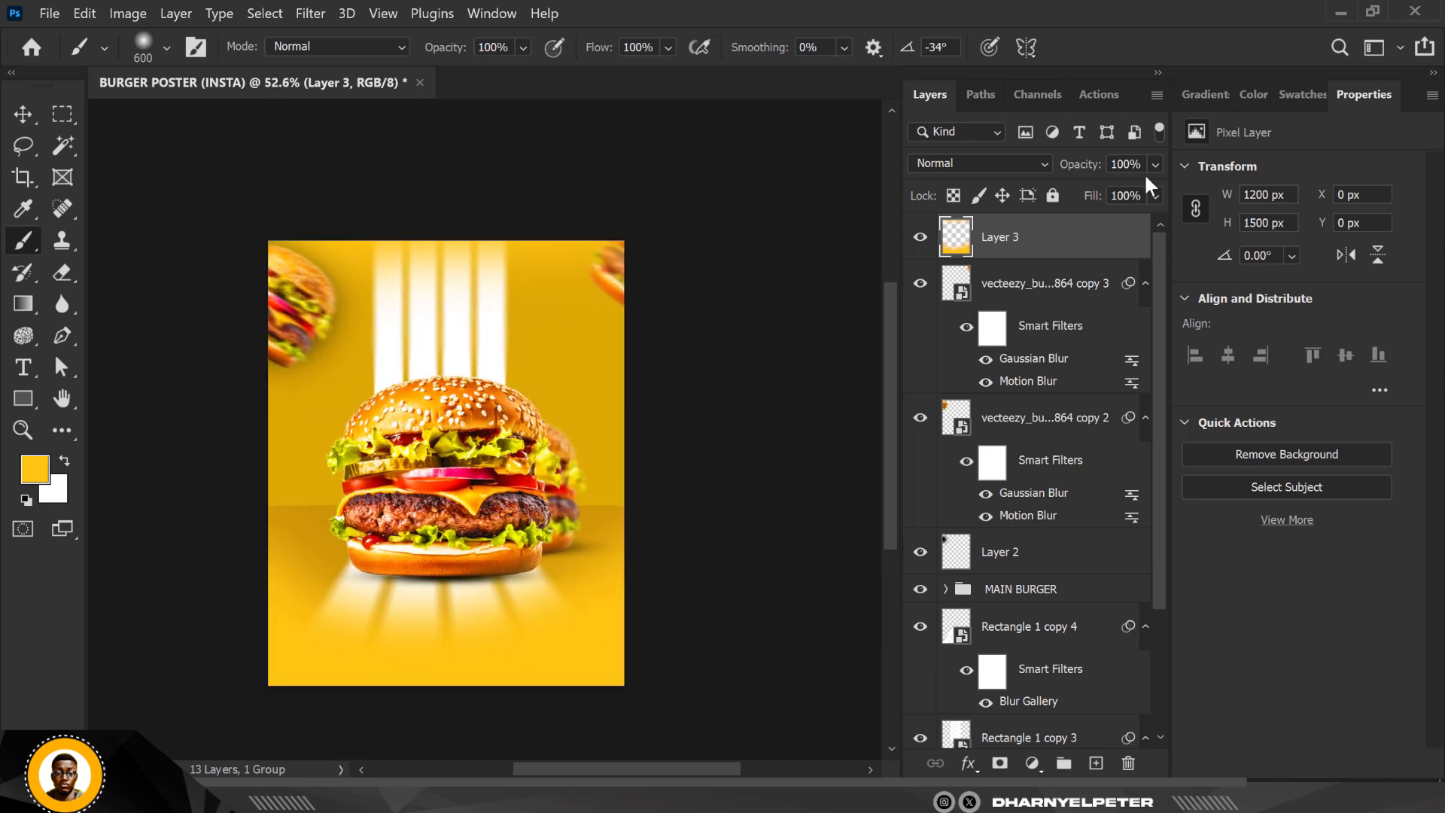
- Try the Screen blend mode on the painted yellow layer and return it to Normal
{"action": "left_click", "coordinate": [999, 161]}
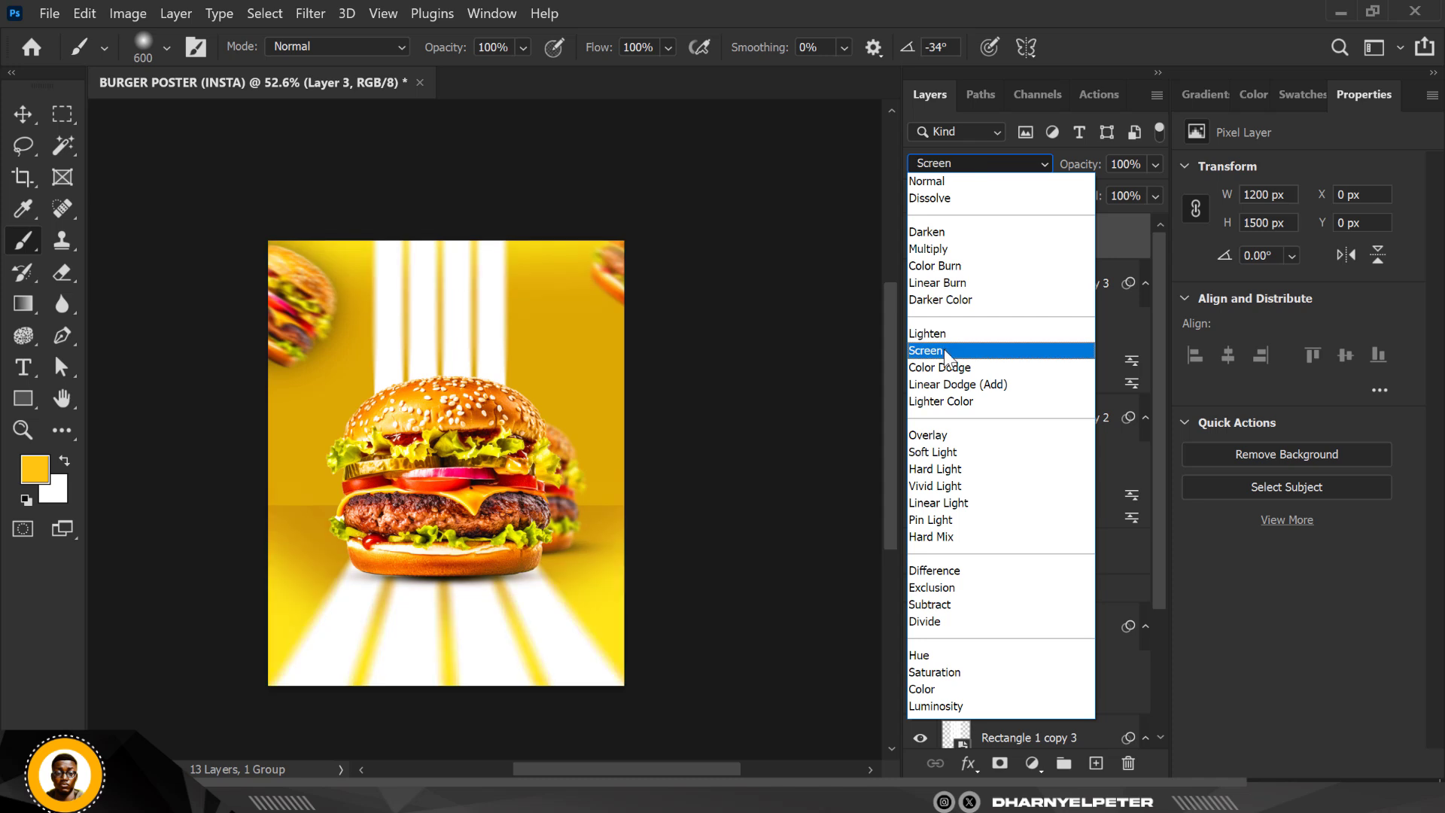
{"action": "left_click", "coordinate": [929, 181]}
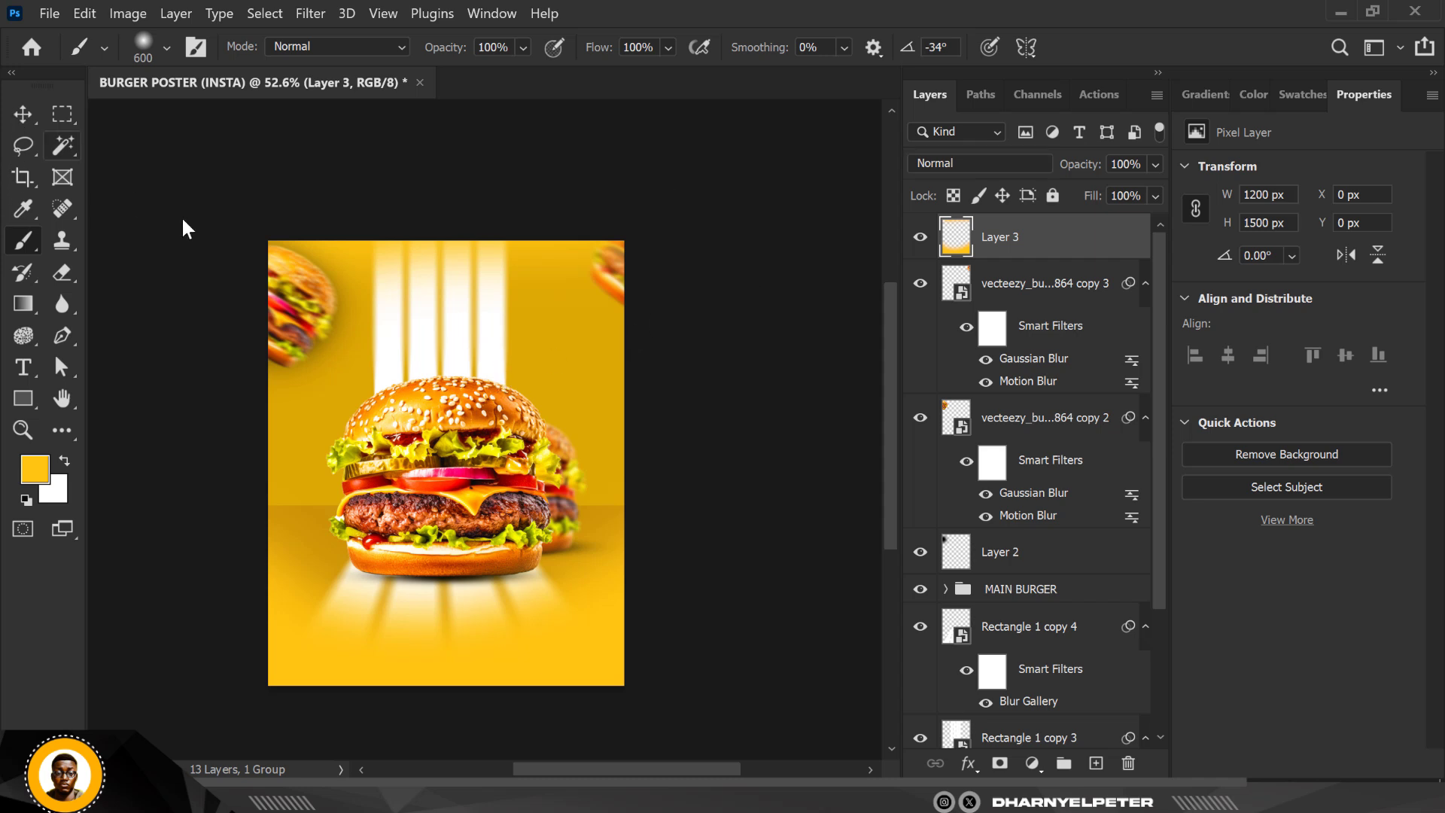
{"action": "key", "text": "v"}
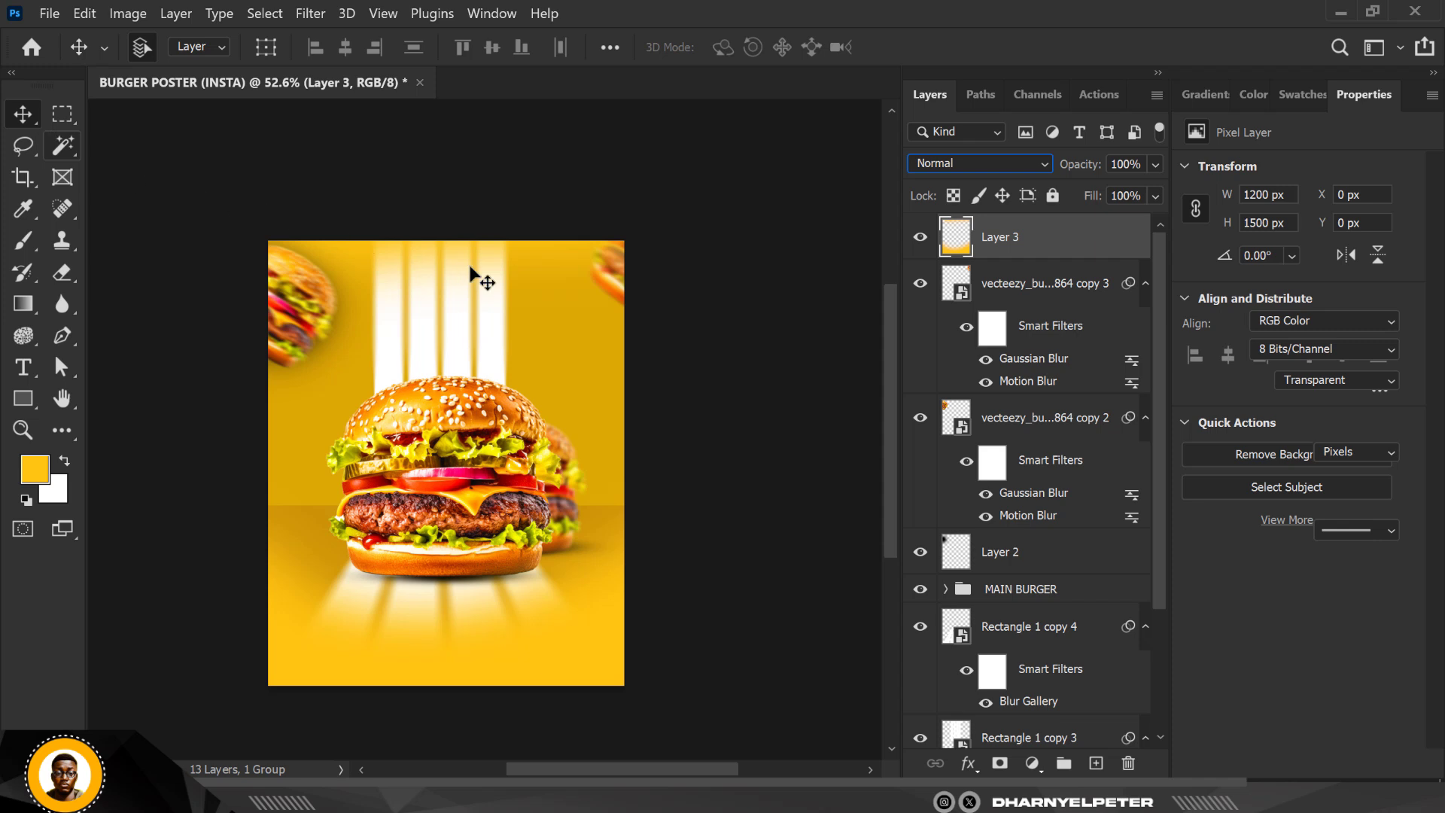
- Examine the poster at several zoom levels, checking the faded strip ends and the overall burger composition
{"action": "scroll", "coordinate": [471, 267], "scroll_direction": "down", "scroll_amount": 1}
{"action": "left_click", "coordinate": [528, 345]}
{"action": "scroll", "coordinate": [528, 345], "scroll_direction": "down", "scroll_amount": 2}
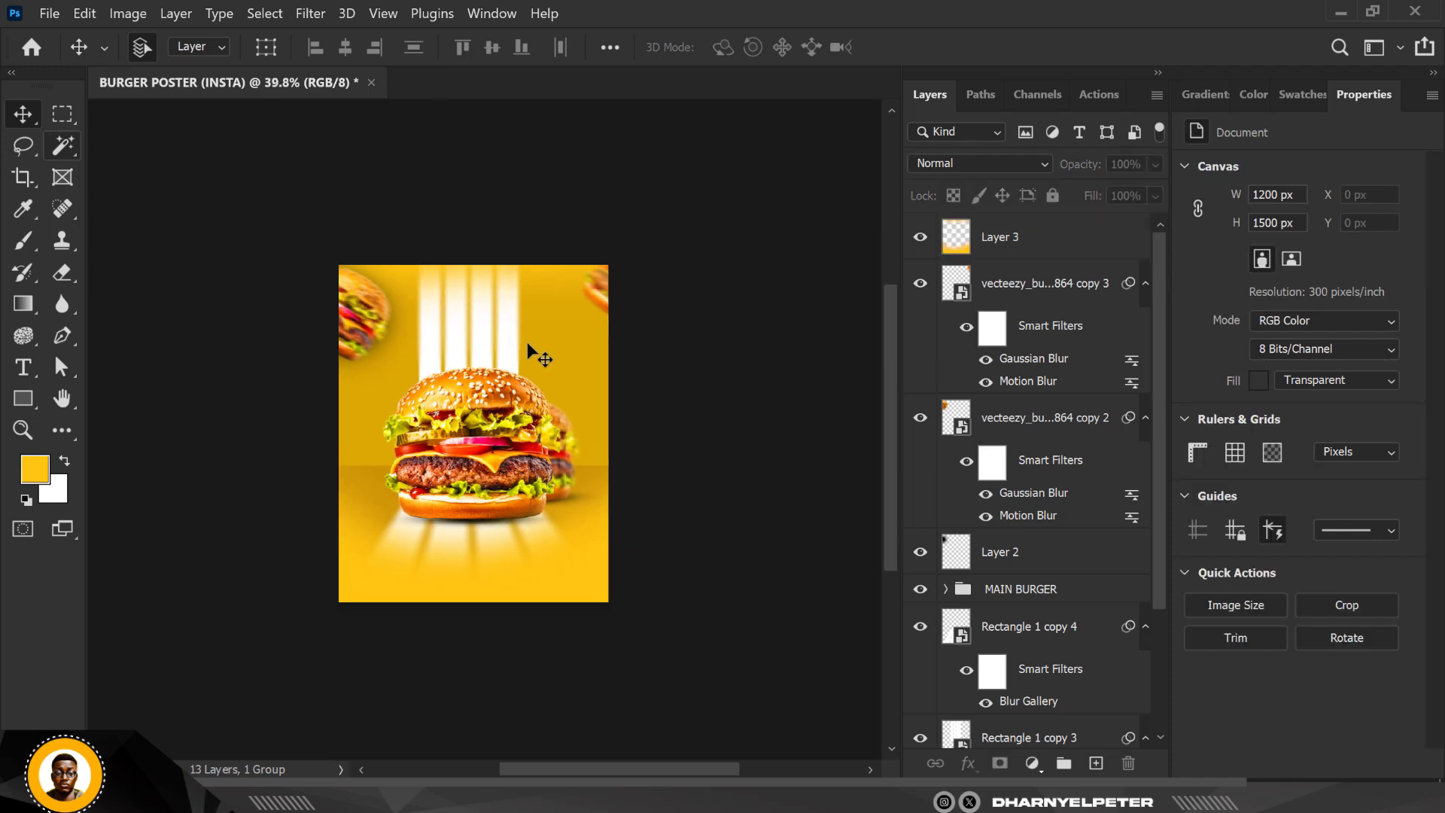
{"action": "scroll", "coordinate": [528, 344], "scroll_direction": "up", "scroll_amount": 1}
{"action": "scroll", "coordinate": [527, 343], "scroll_direction": "up", "scroll_amount": 1}
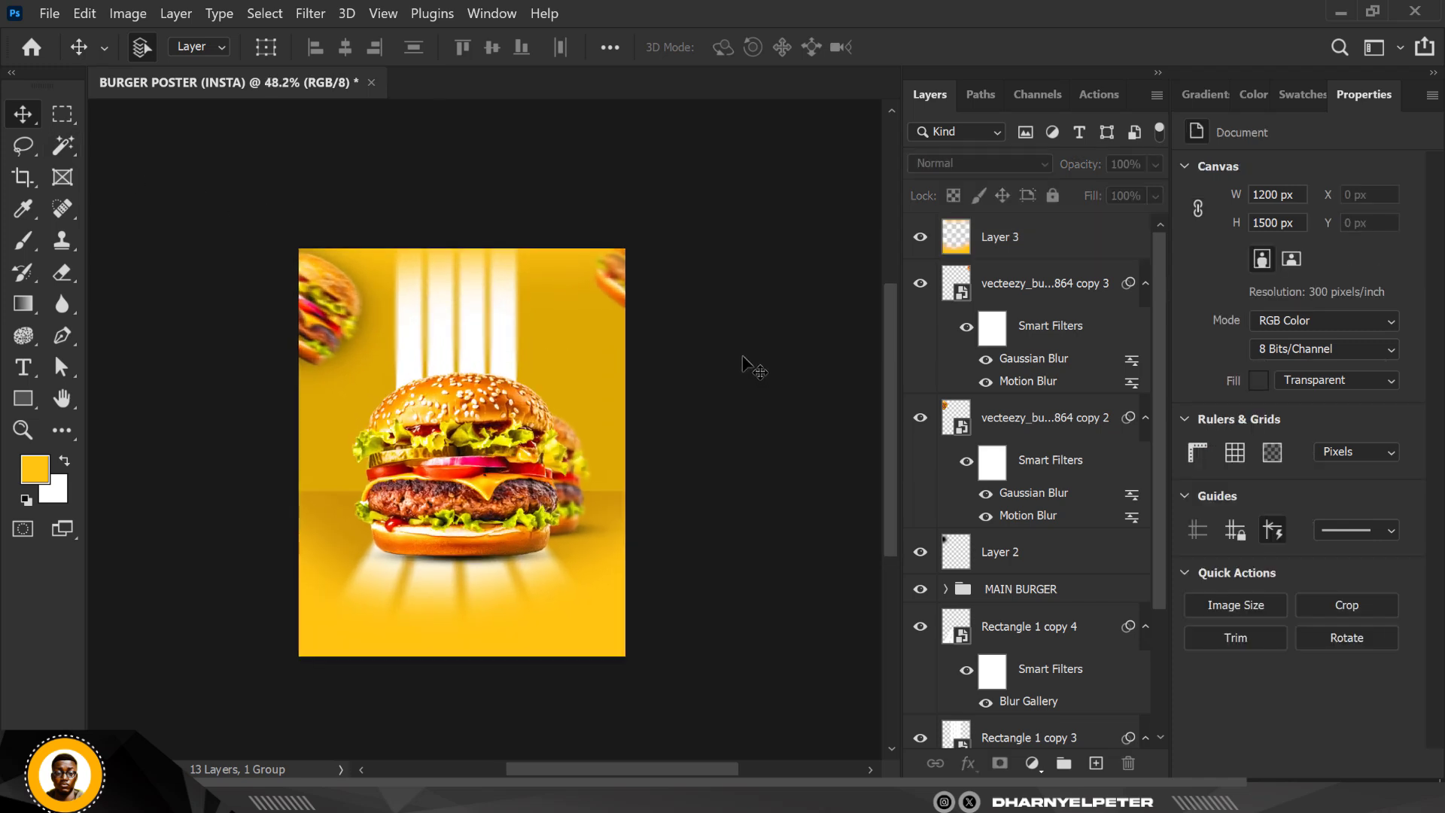
{"action": "scroll", "coordinate": [476, 518], "scroll_direction": "up", "scroll_amount": 5}
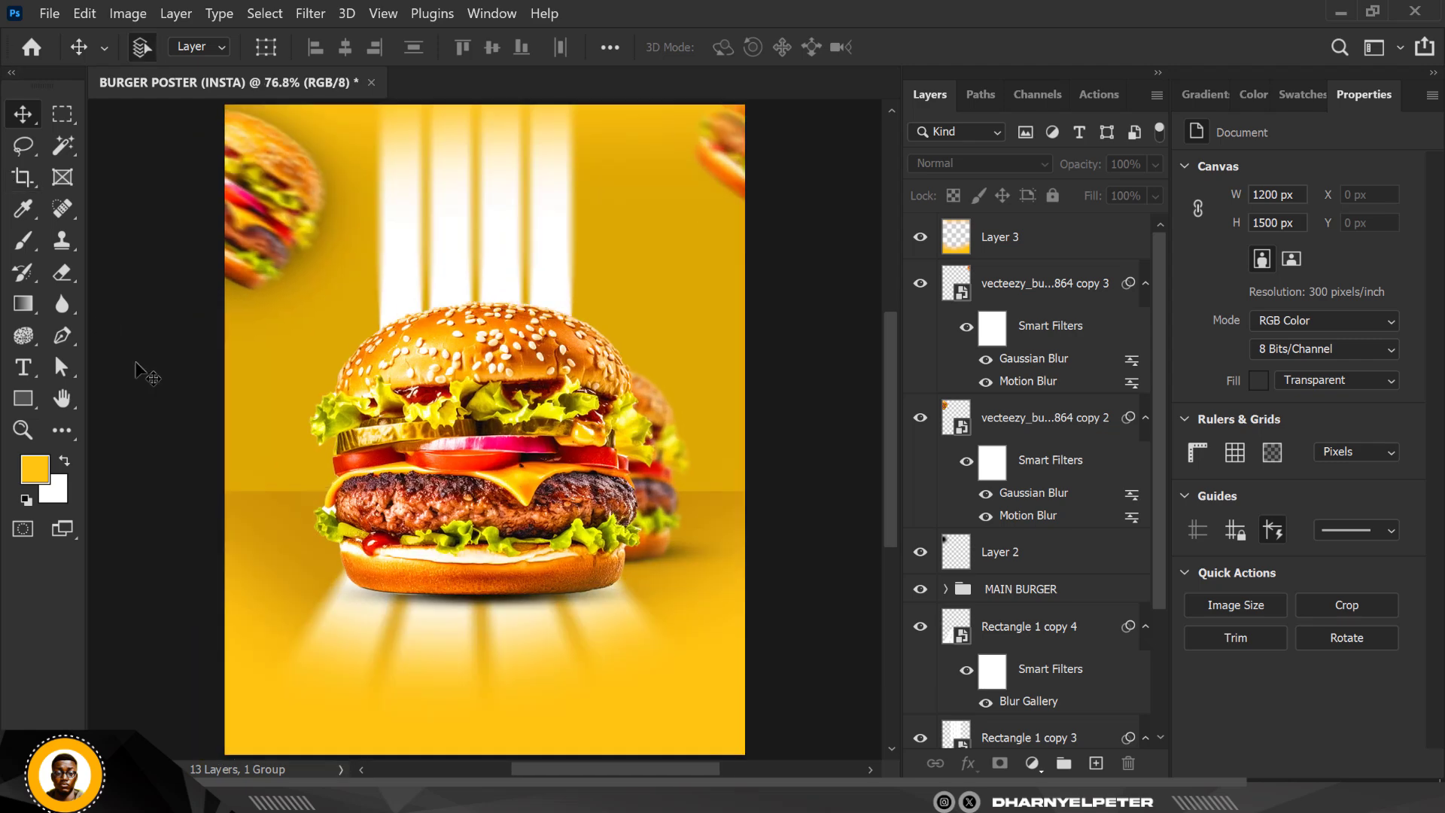
{"action": "scroll", "coordinate": [299, 250], "scroll_direction": "down", "scroll_amount": 1}
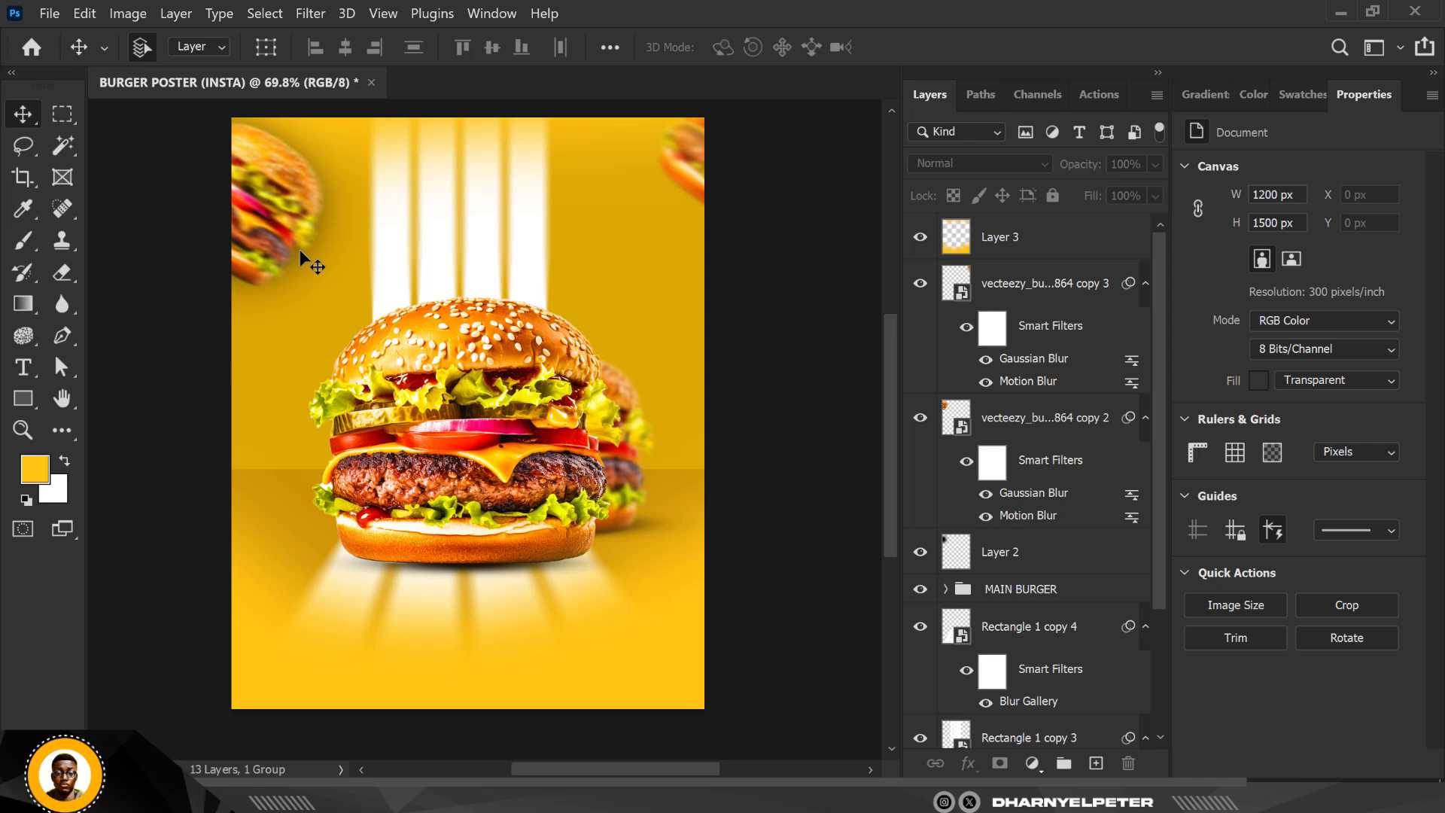
{"action": "scroll", "coordinate": [300, 250], "scroll_direction": "up", "scroll_amount": 1}
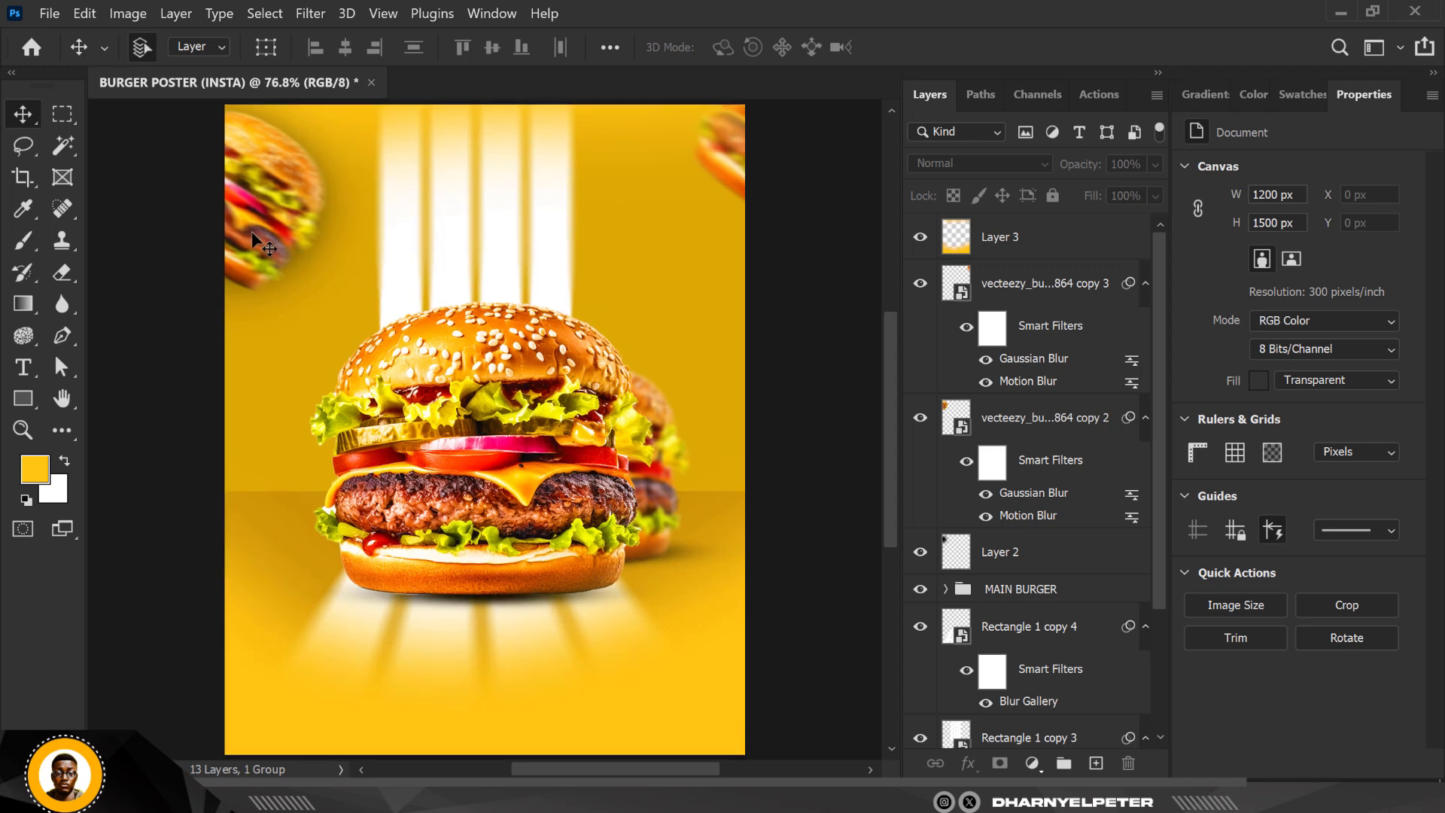
{"action": "scroll", "coordinate": [467, 335], "scroll_direction": "down", "scroll_amount": 1}
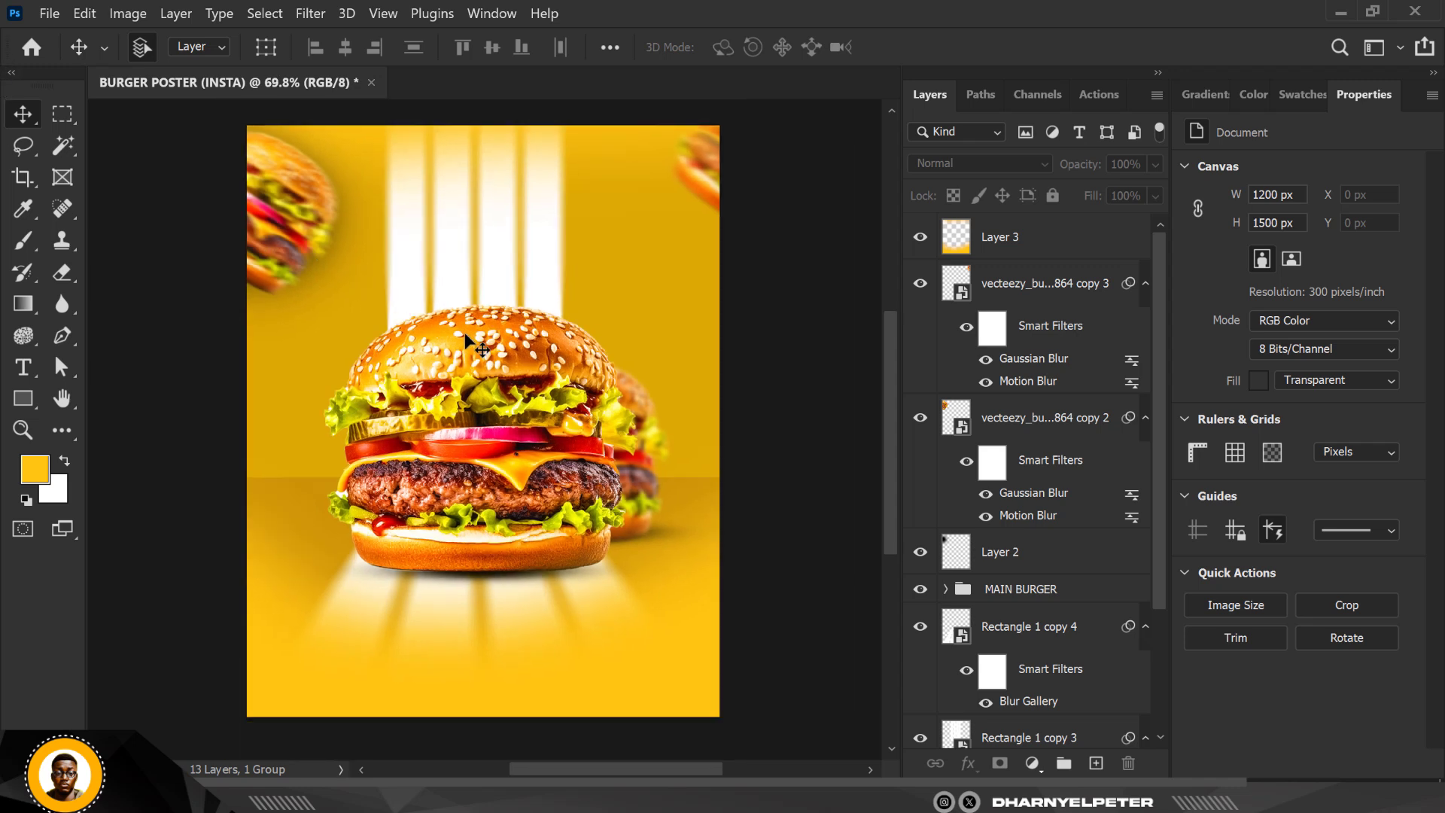
- Add a new layer above the yellow glow layer and set the foreground colour to dark gold c19201
{"action": "left_click", "coordinate": [1044, 249]}
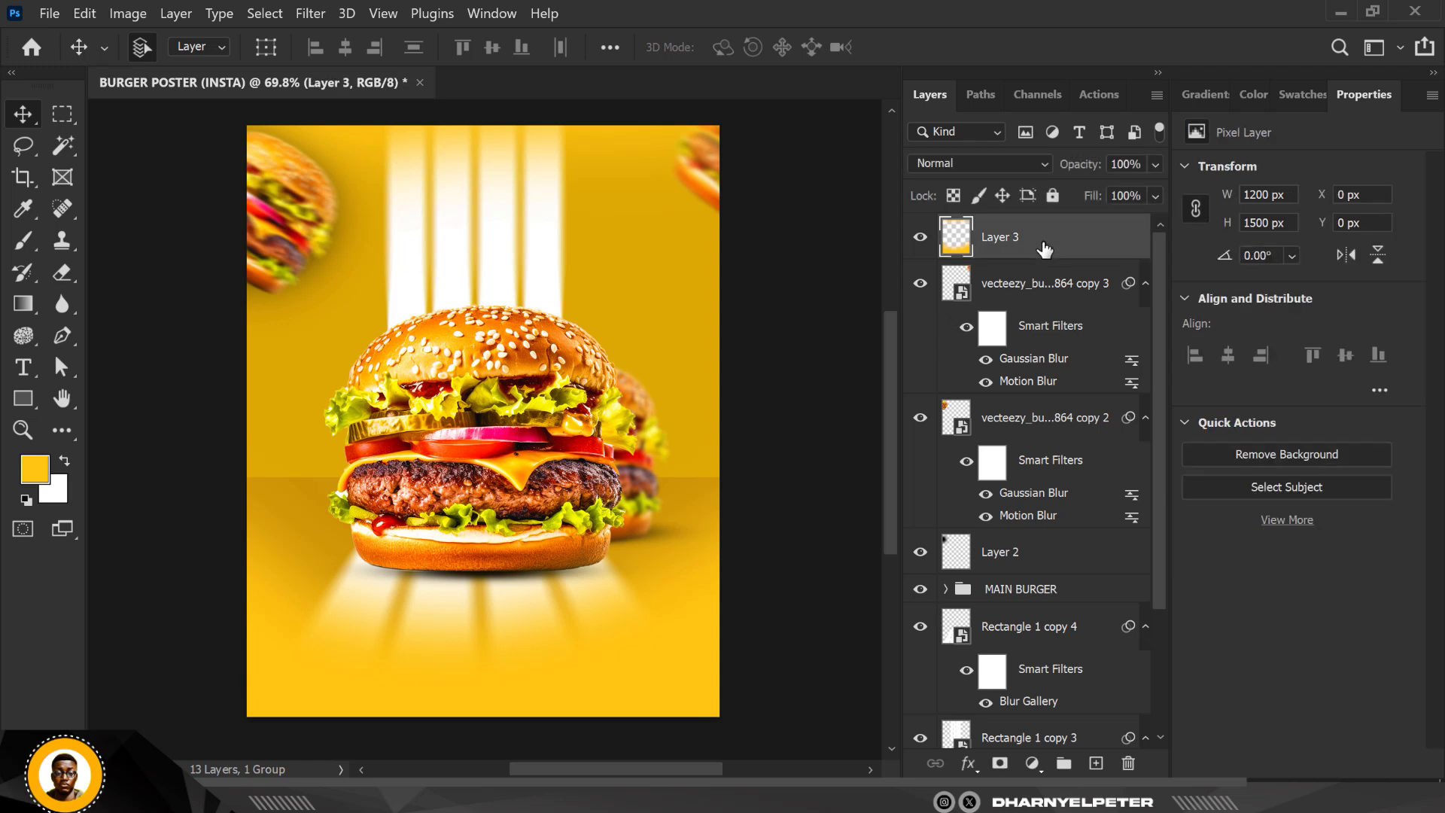
{"action": "left_click", "coordinate": [1096, 763]}
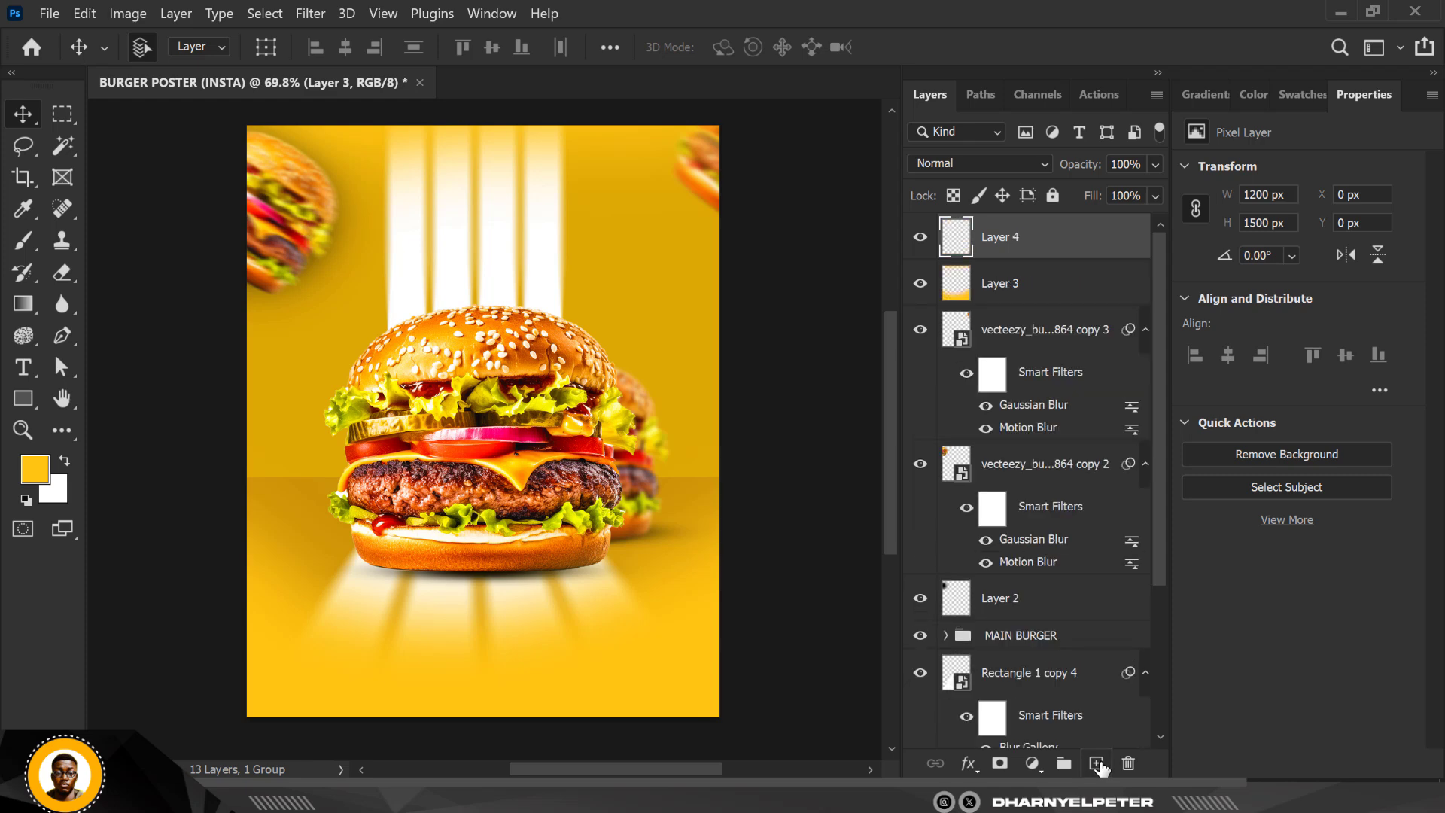
{"action": "left_click", "coordinate": [38, 471]}
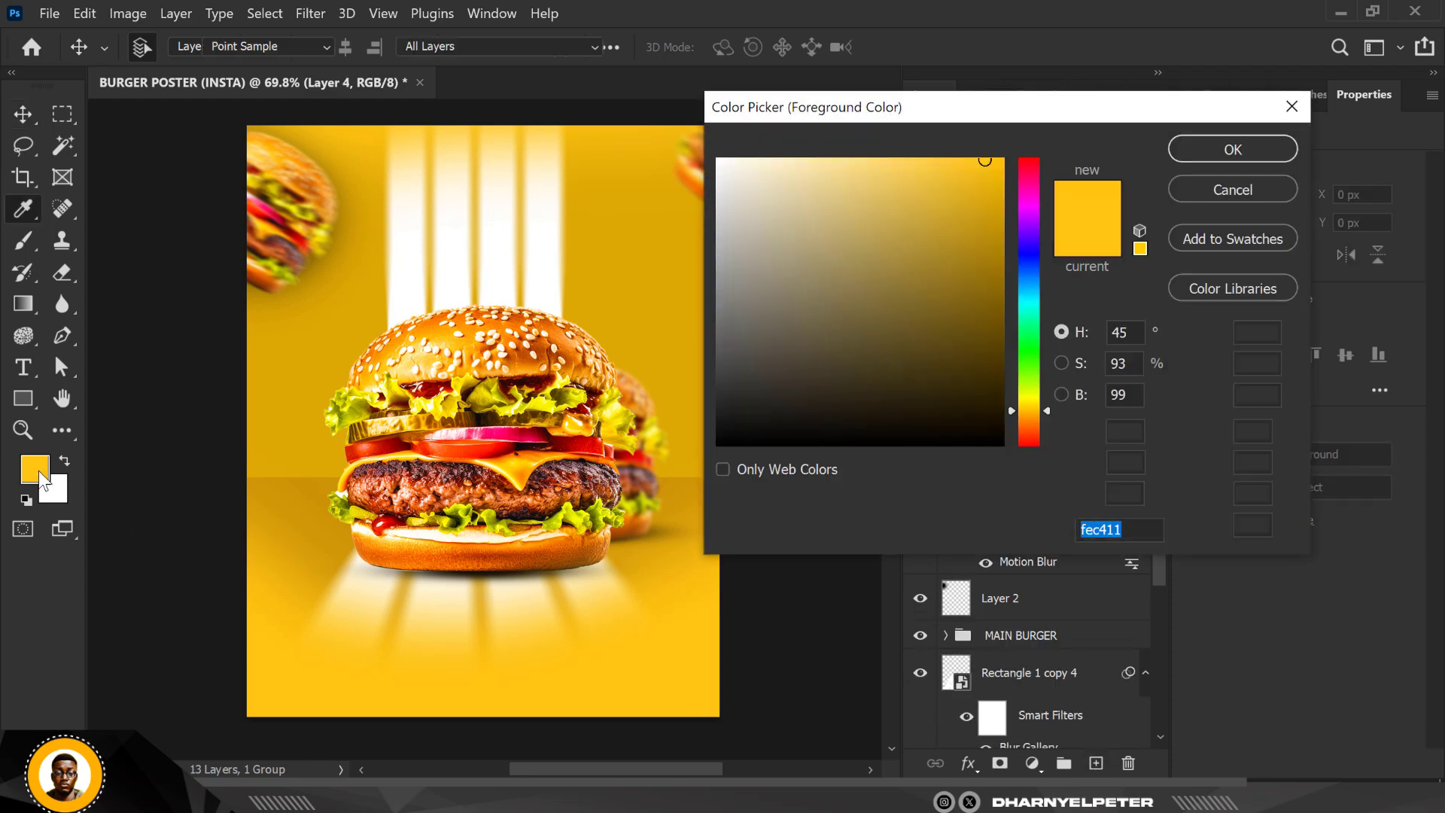
{"action": "left_click_drag", "start_coordinate": [989, 164], "coordinate": [1001, 229]}
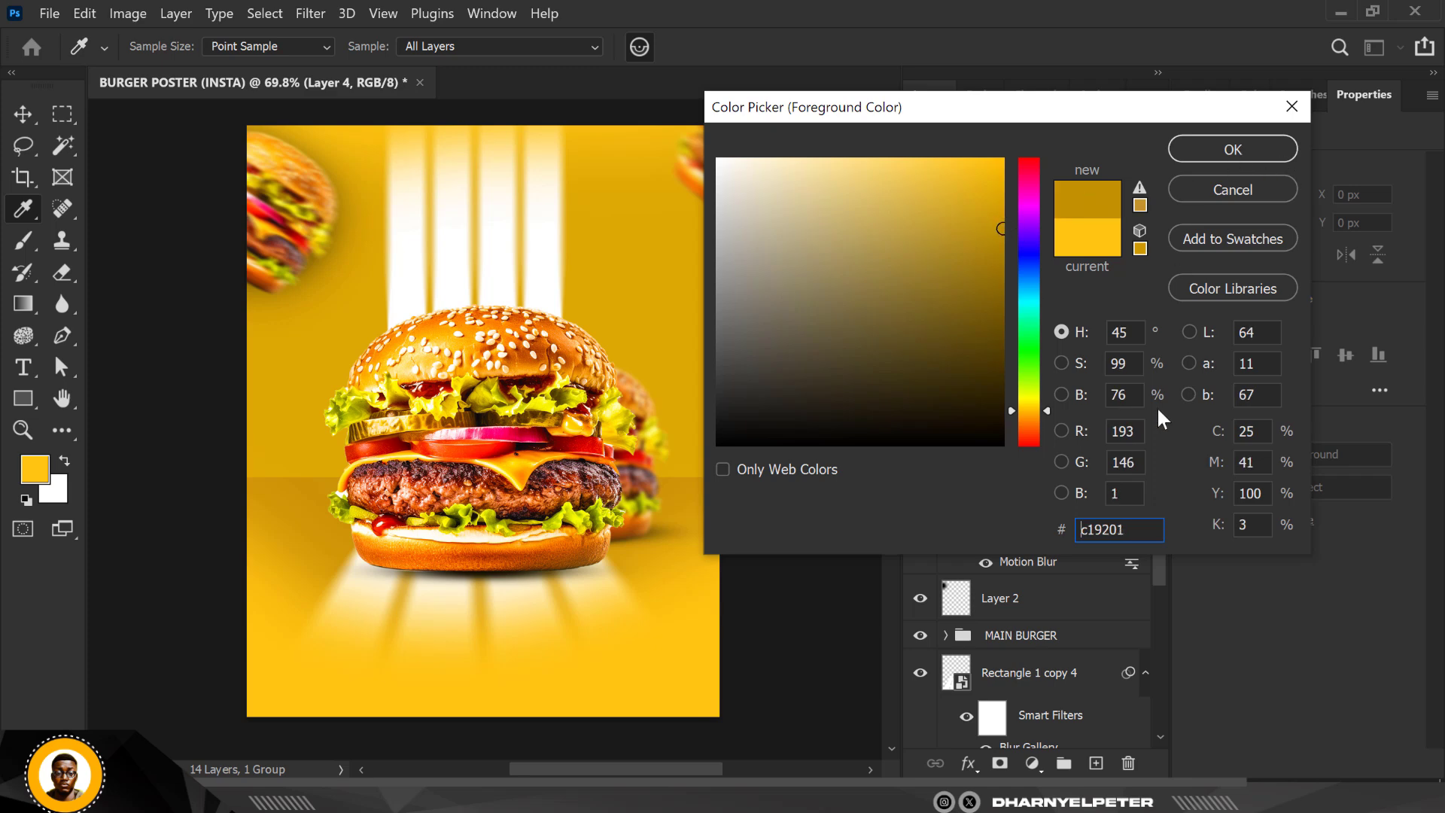
{"action": "left_click", "coordinate": [1232, 150]}
{"action": "key", "text": "v"}
- Paint dark gold across the poster's lower edge with a 600 px soft brush and set the layer's blend mode to Multiply
{"action": "scroll", "coordinate": [340, 521], "scroll_direction": "down", "scroll_amount": 2}
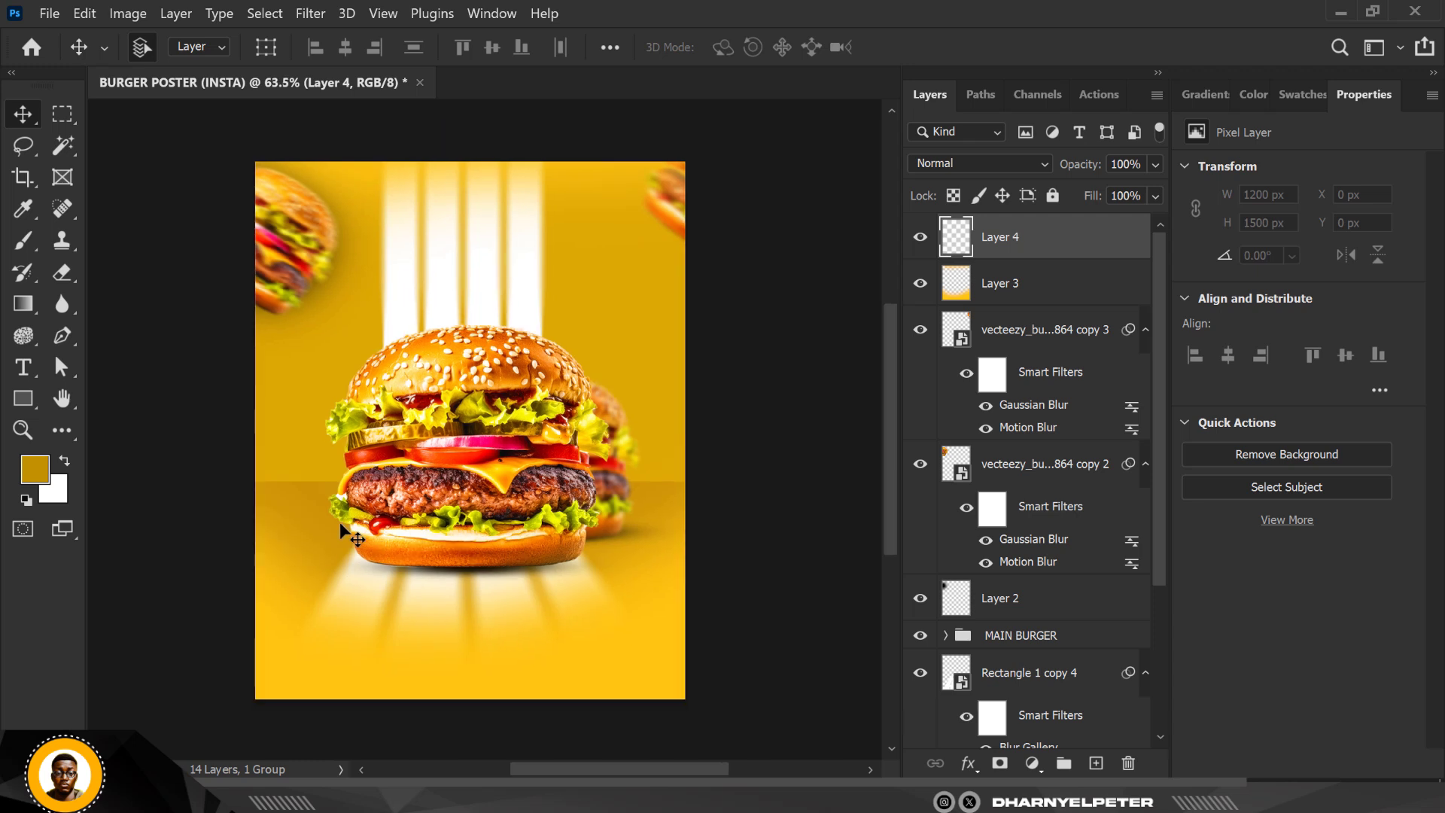
{"action": "key", "text": "b"}
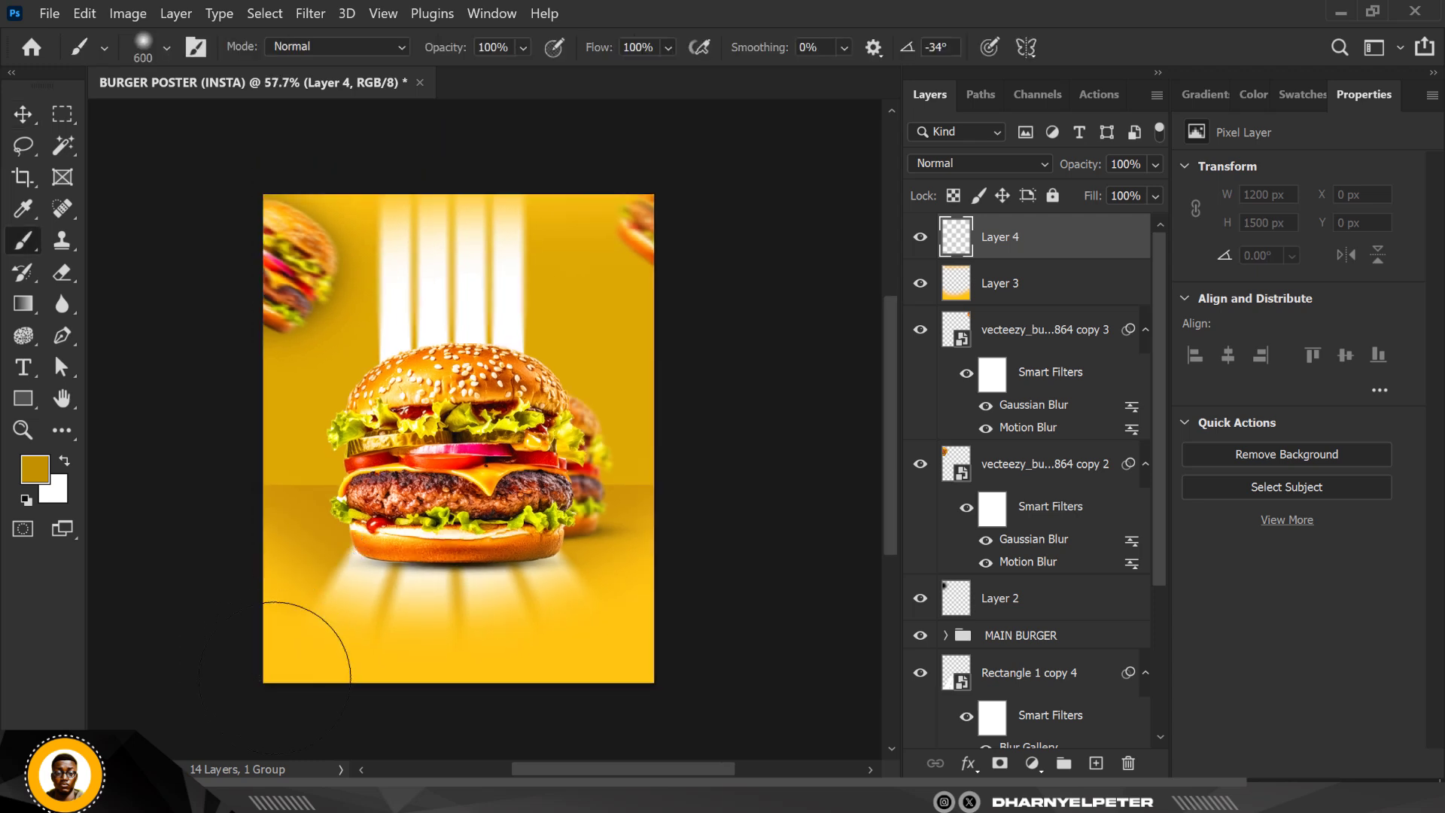
{"action": "mouse_move", "coordinate": [229, 597]}
{"action": "left_mouse_down"}
{"action": "mouse_move", "coordinate": [272, 670]}
{"action": "mouse_move", "coordinate": [314, 693]}
{"action": "mouse_move", "coordinate": [551, 693]}
{"action": "mouse_move", "coordinate": [655, 645]}
{"action": "left_mouse_up"}
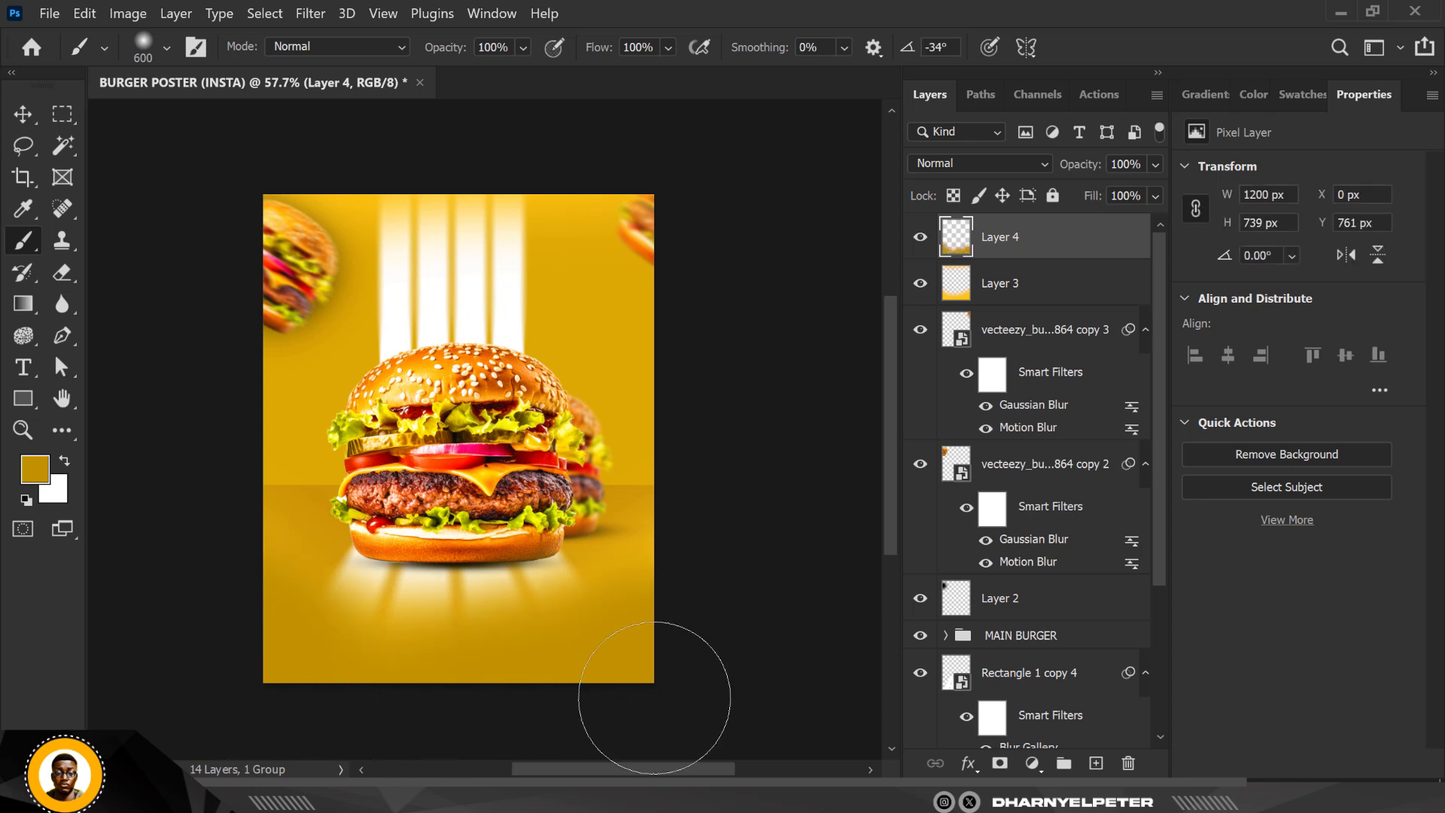
{"action": "left_click", "coordinate": [991, 163]}
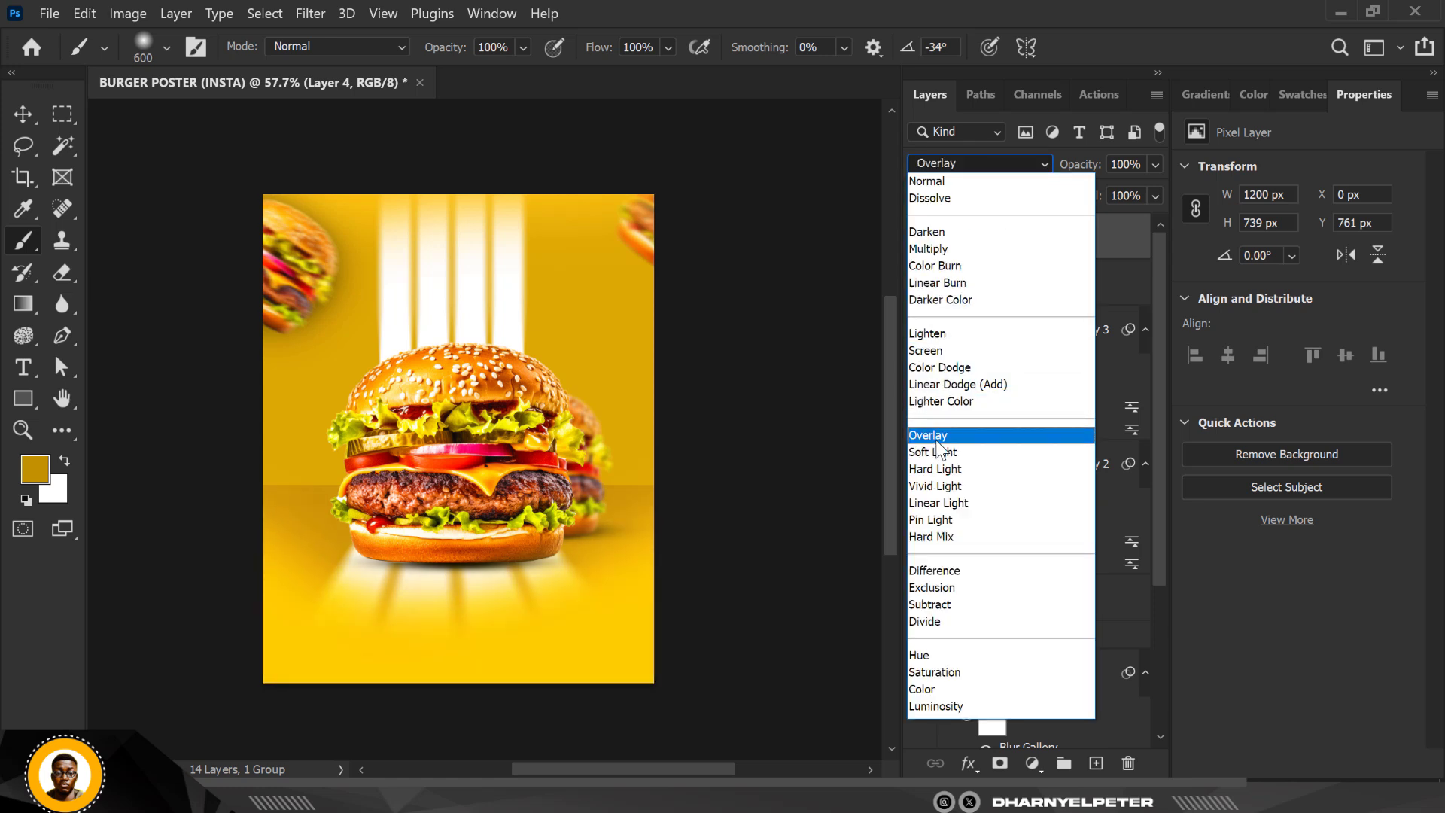
{"action": "left_click", "coordinate": [944, 248]}
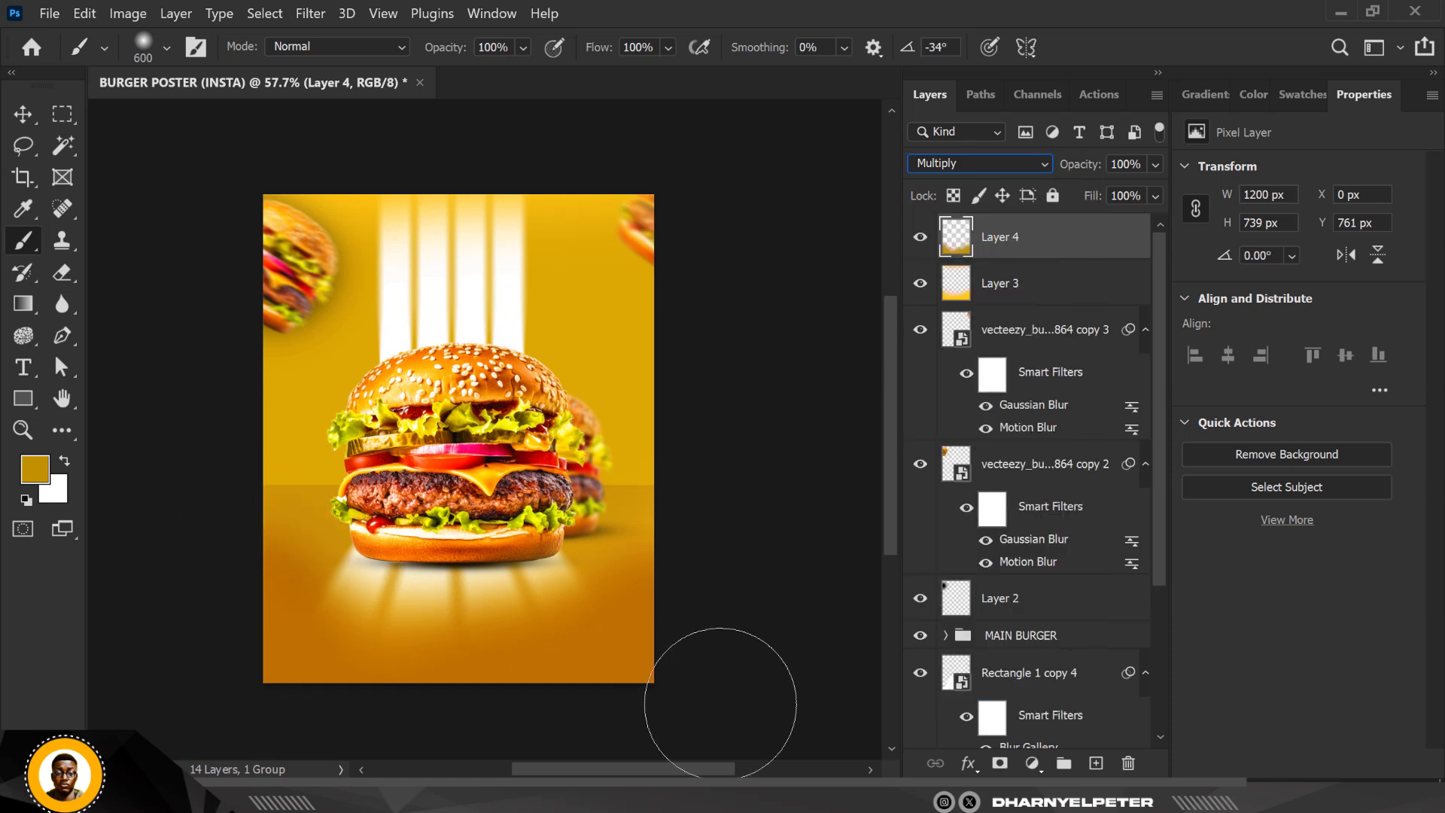
- Deepen the dark gold shading at the poster's lower corners with more soft strokes and undo the last stroke
{"action": "mouse_move", "coordinate": [659, 606]}
{"action": "left_mouse_down"}
{"action": "mouse_move", "coordinate": [614, 548]}
{"action": "mouse_move", "coordinate": [669, 746]}
{"action": "left_mouse_up"}
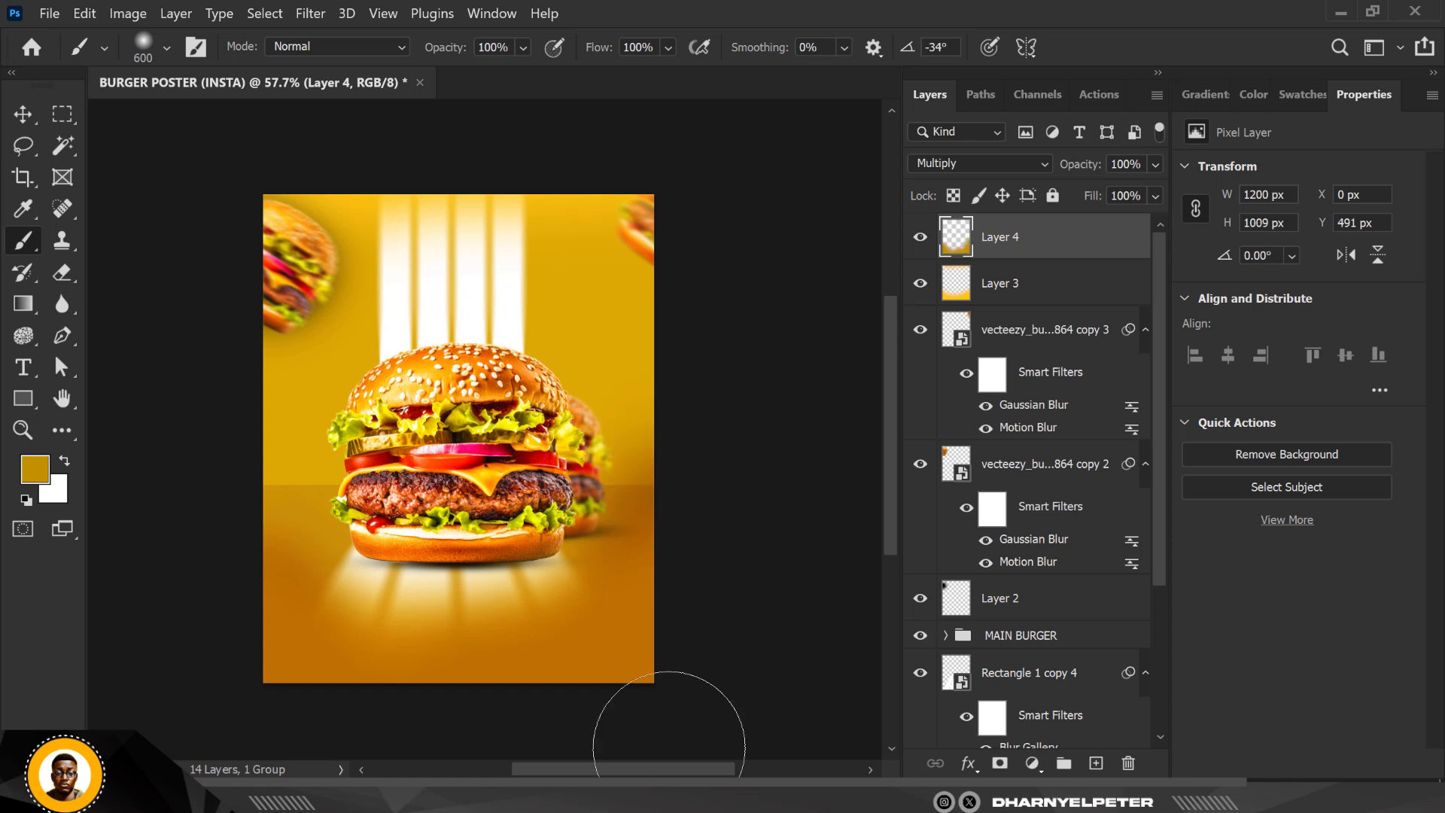
{"action": "key", "text": "ctrl+z"}
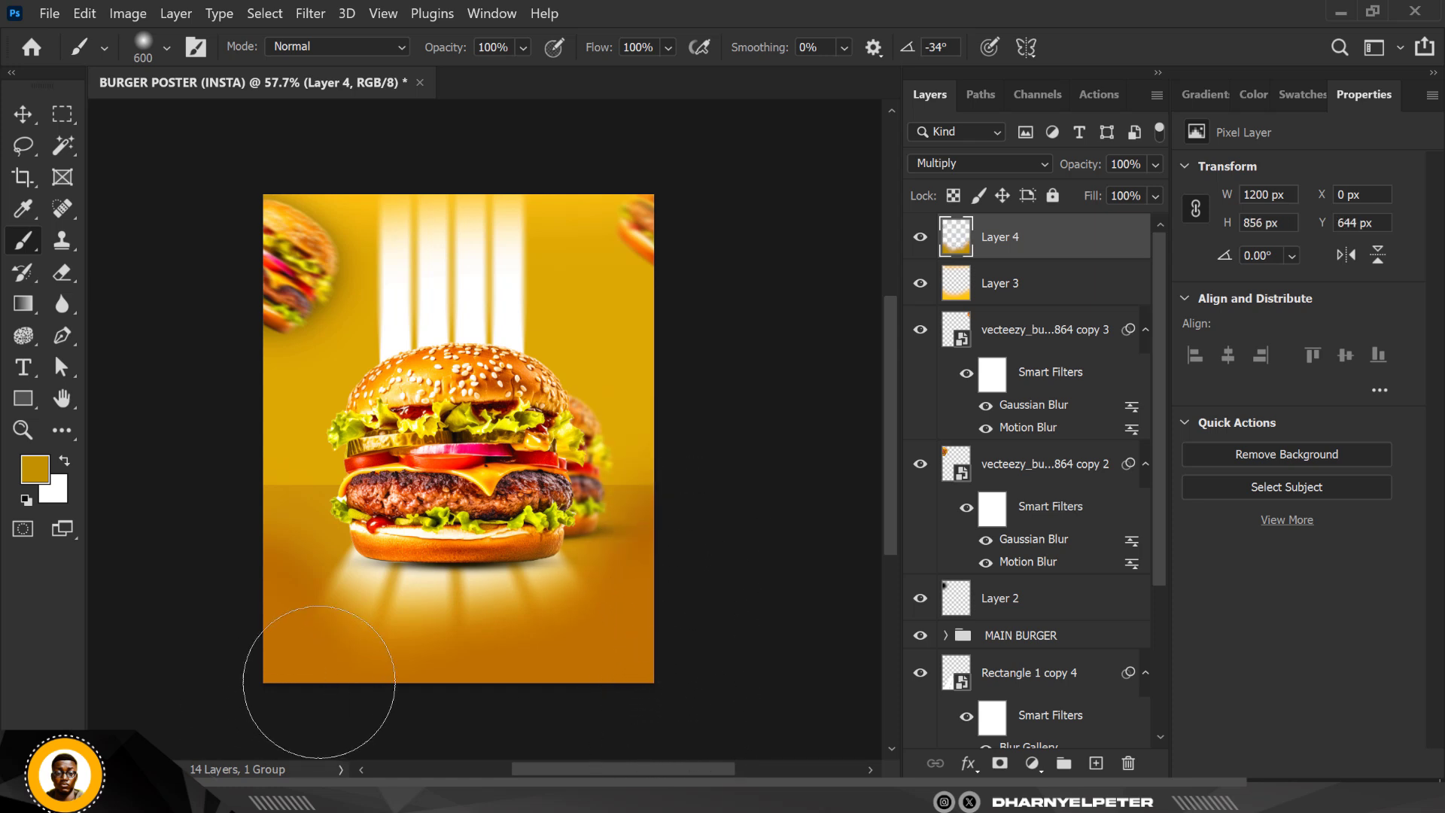
{"action": "scroll", "coordinate": [342, 527], "scroll_direction": "up", "scroll_amount": 2}
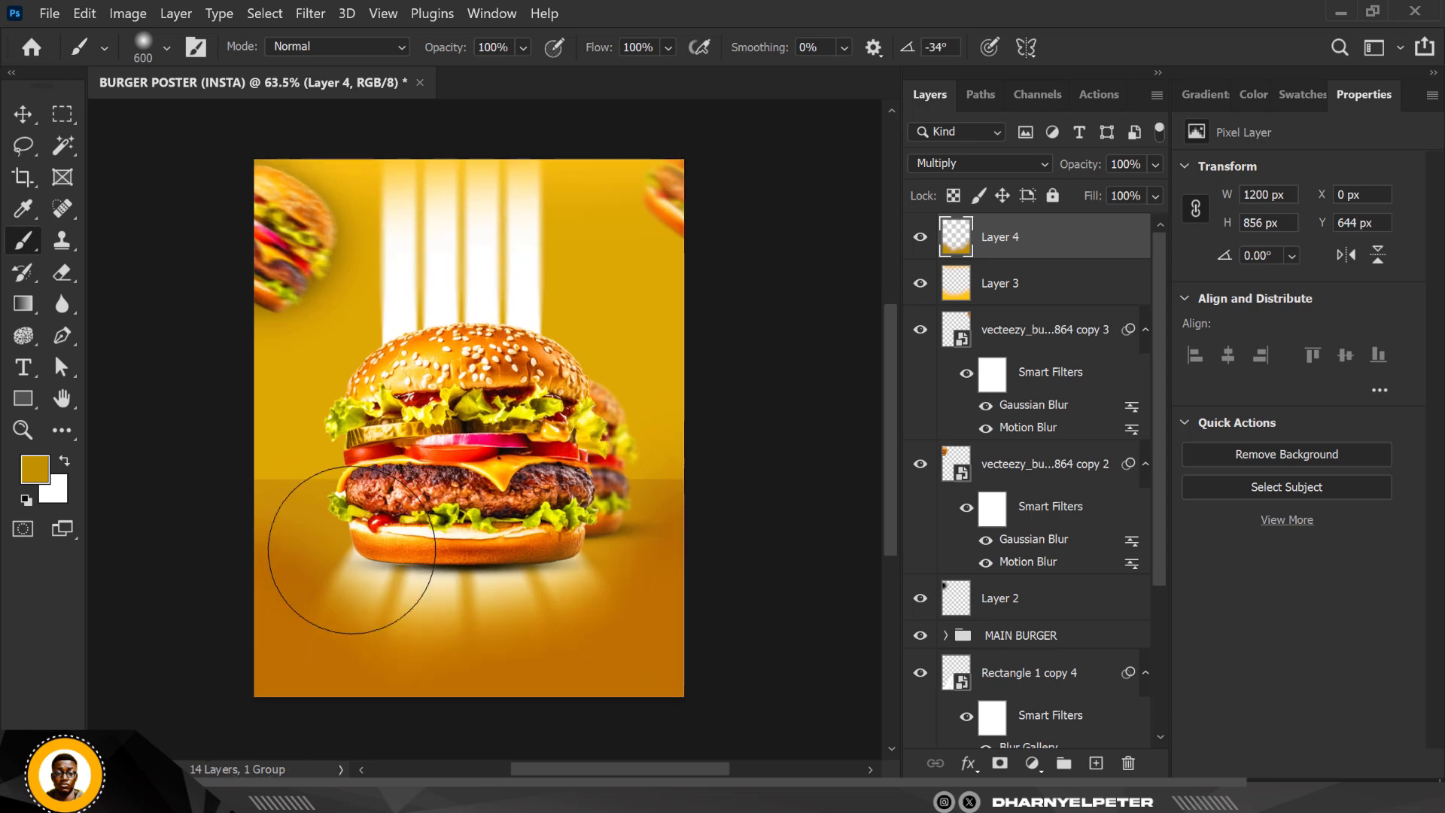
{"action": "left_click", "coordinate": [22, 113]}
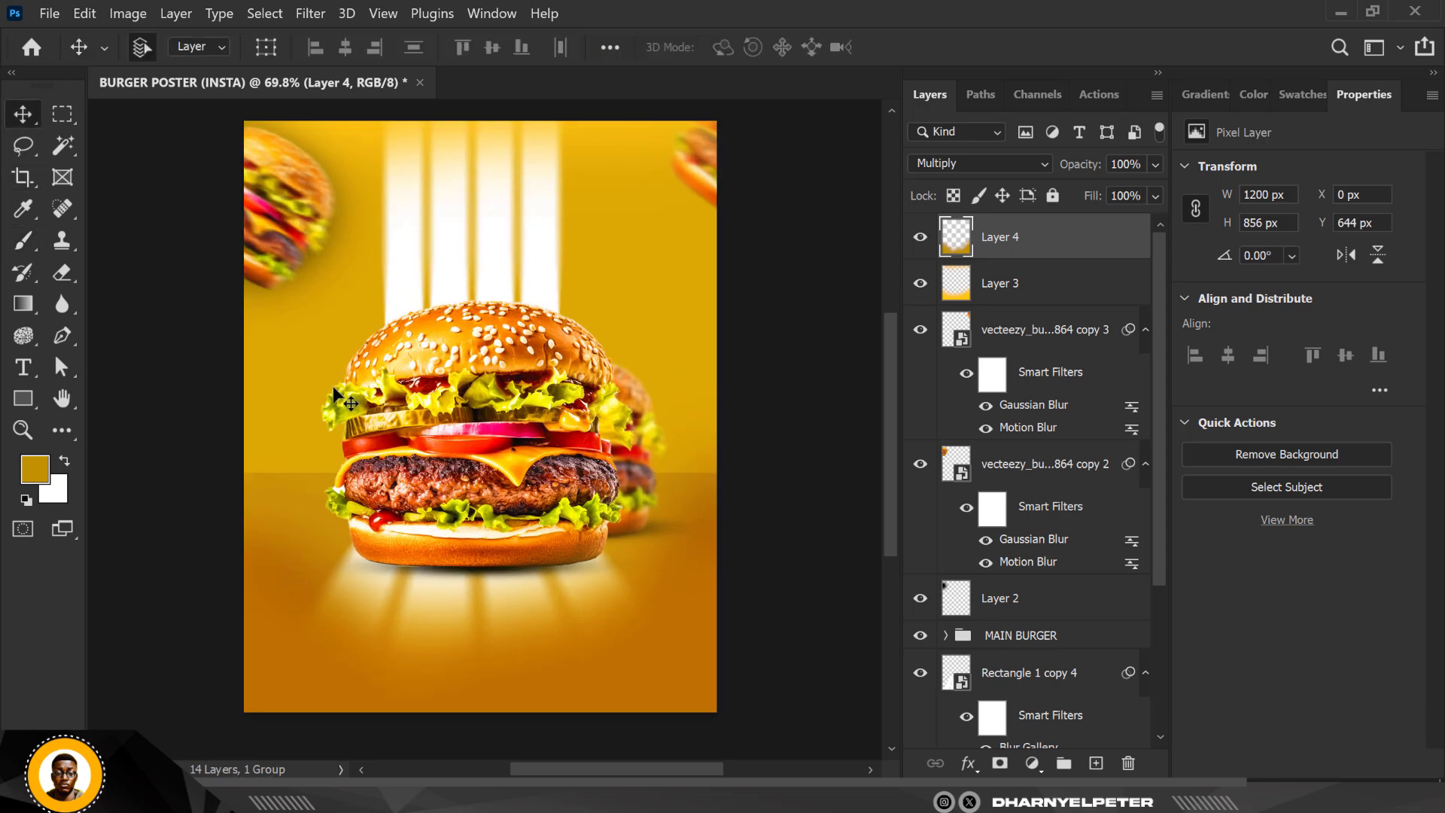
- Draw a rectangle about 205 by 198 px over the burger's lower right part and fill it with orange-yellow ffb615 sampled from the bun
{"action": "scroll", "coordinate": [336, 399], "scroll_direction": "down", "scroll_amount": 1}
{"action": "scroll", "coordinate": [336, 399], "scroll_direction": "up", "scroll_amount": 1}
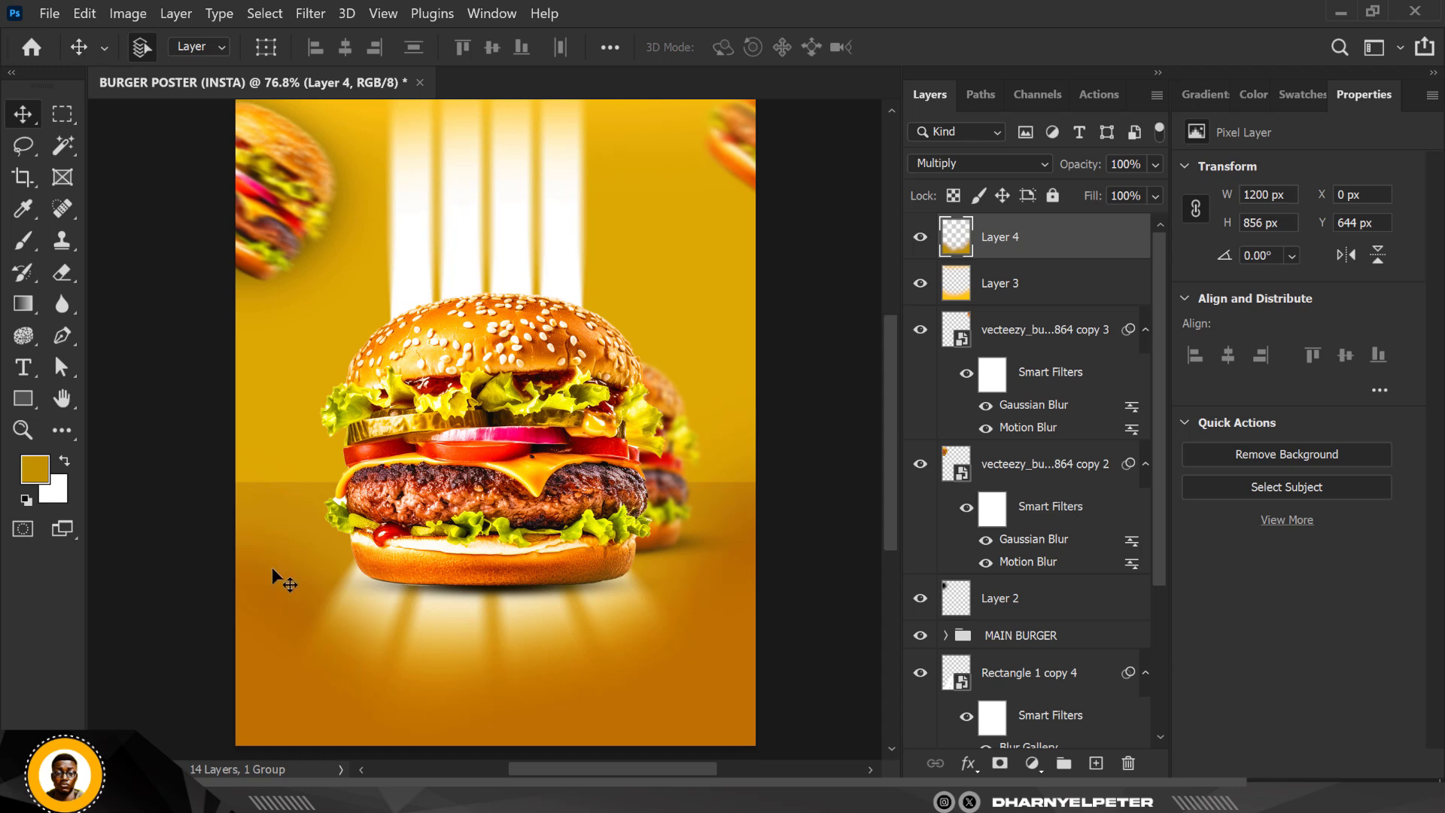
{"action": "scroll", "coordinate": [543, 595], "scroll_direction": "up", "scroll_amount": 1}
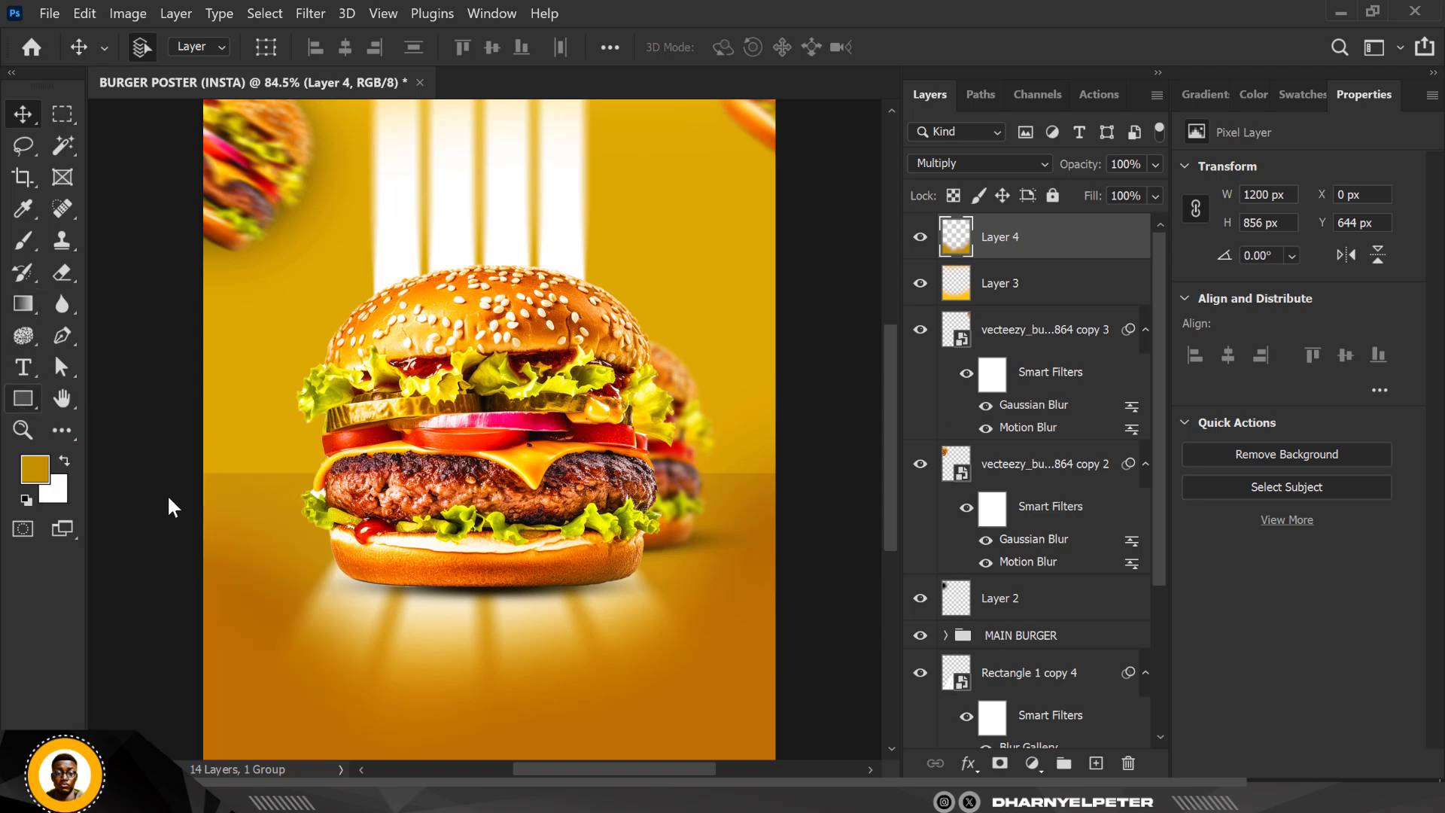
{"action": "left_click", "coordinate": [23, 398]}
{"action": "left_click", "coordinate": [135, 395]}
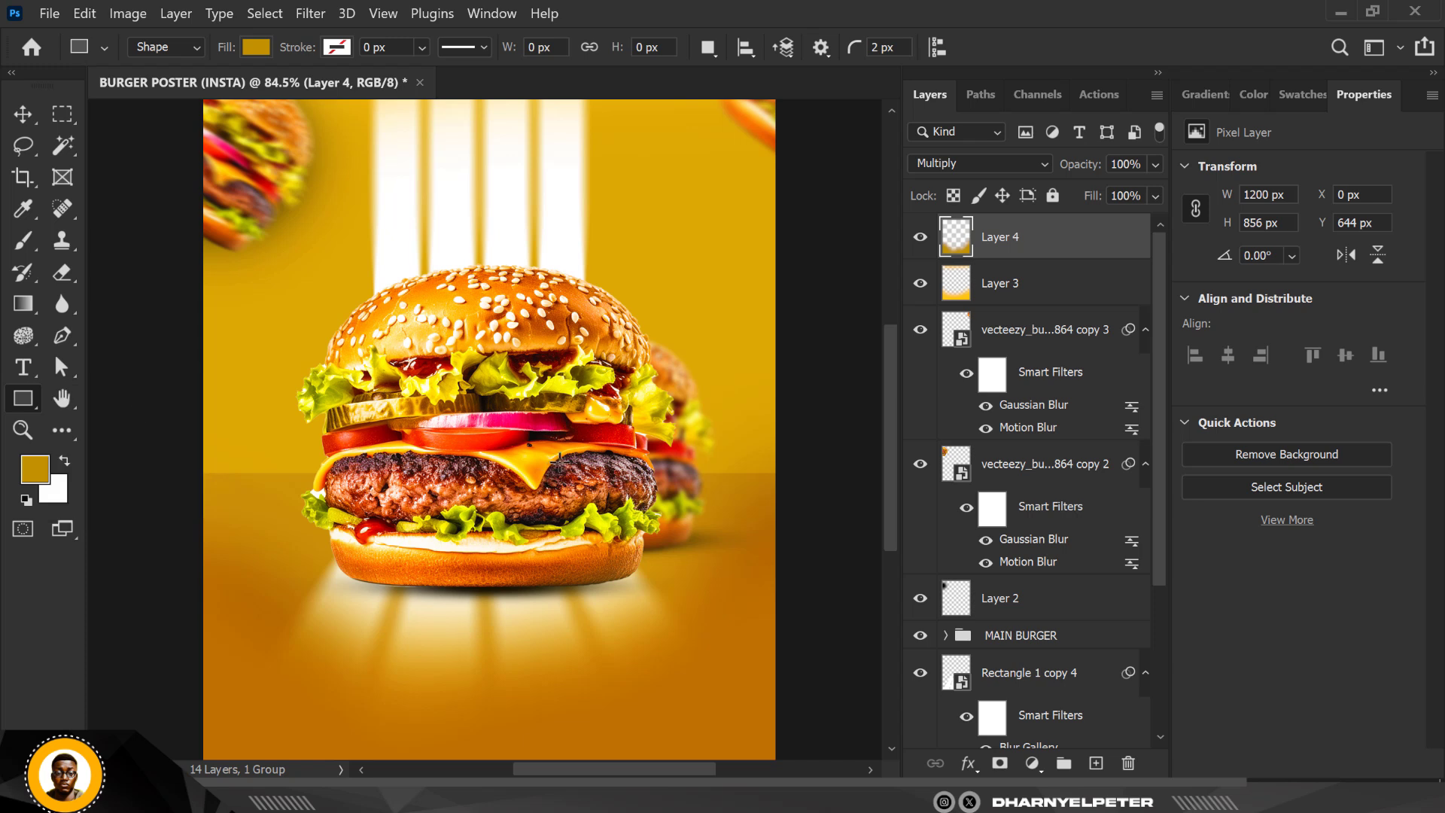
{"action": "left_click_drag", "start_coordinate": [559, 460], "coordinate": [657, 555]}
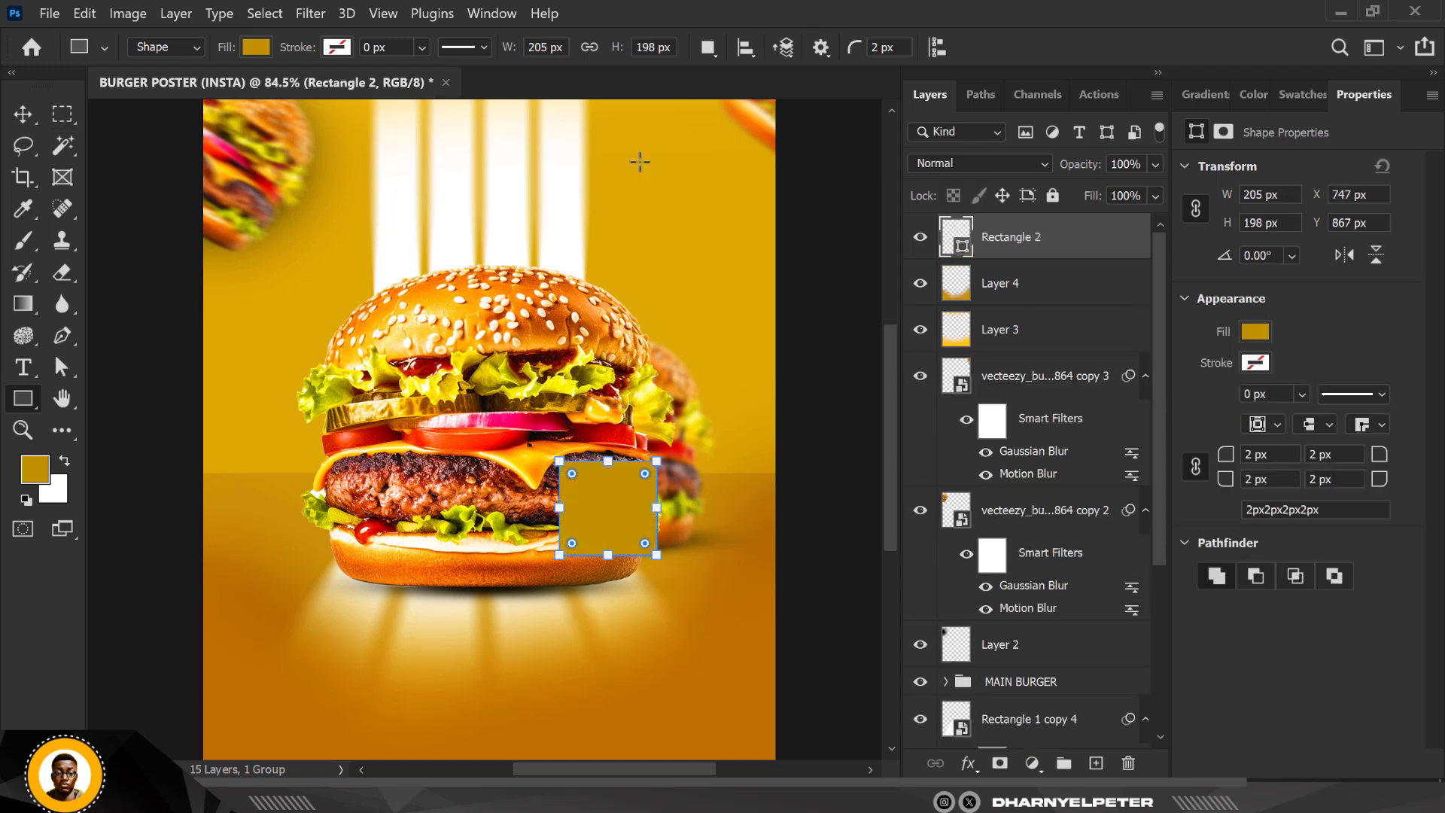
{"action": "double_click", "coordinate": [962, 248]}
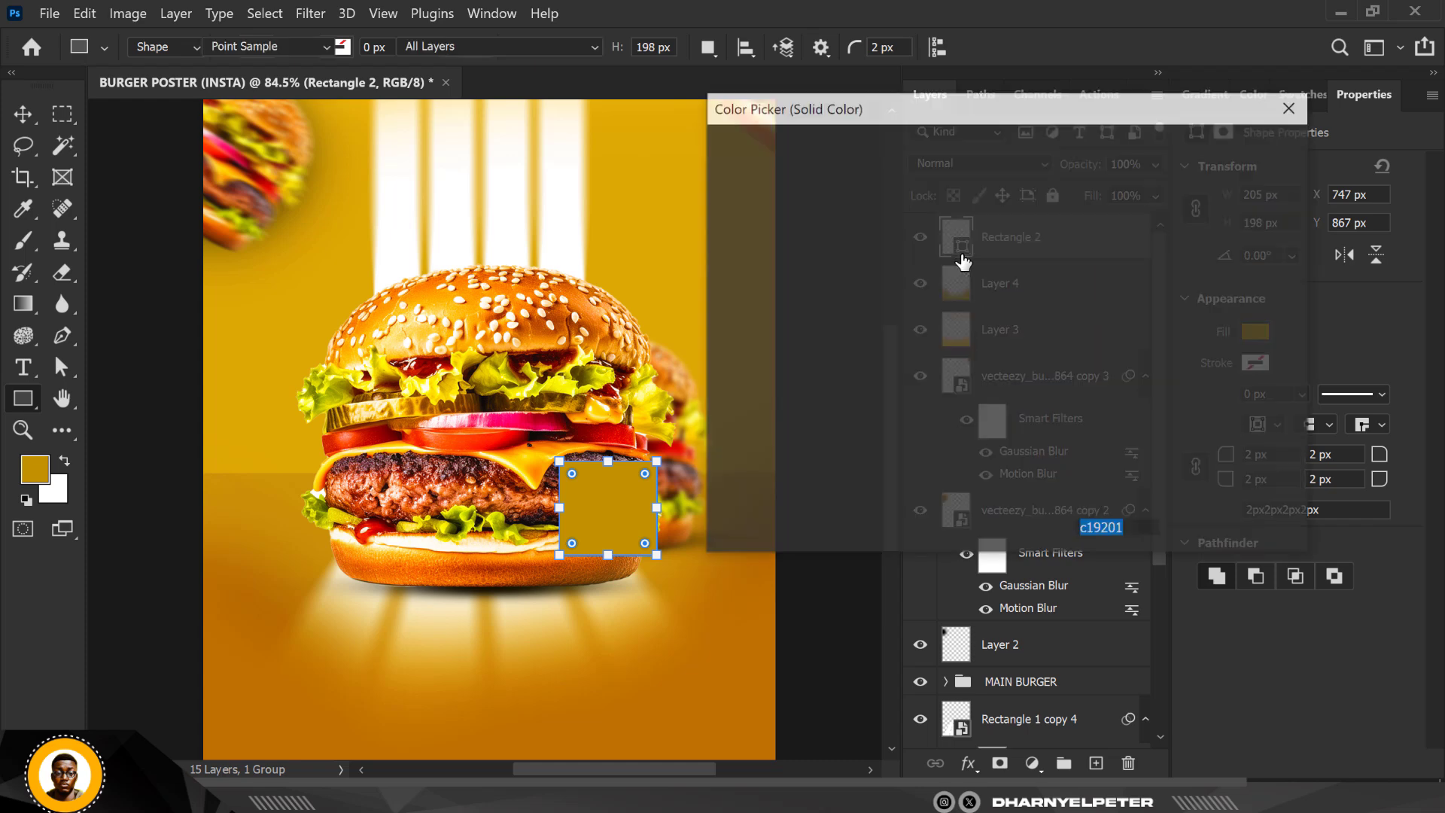
{"action": "left_click_drag", "start_coordinate": [555, 322], "coordinate": [482, 305]}
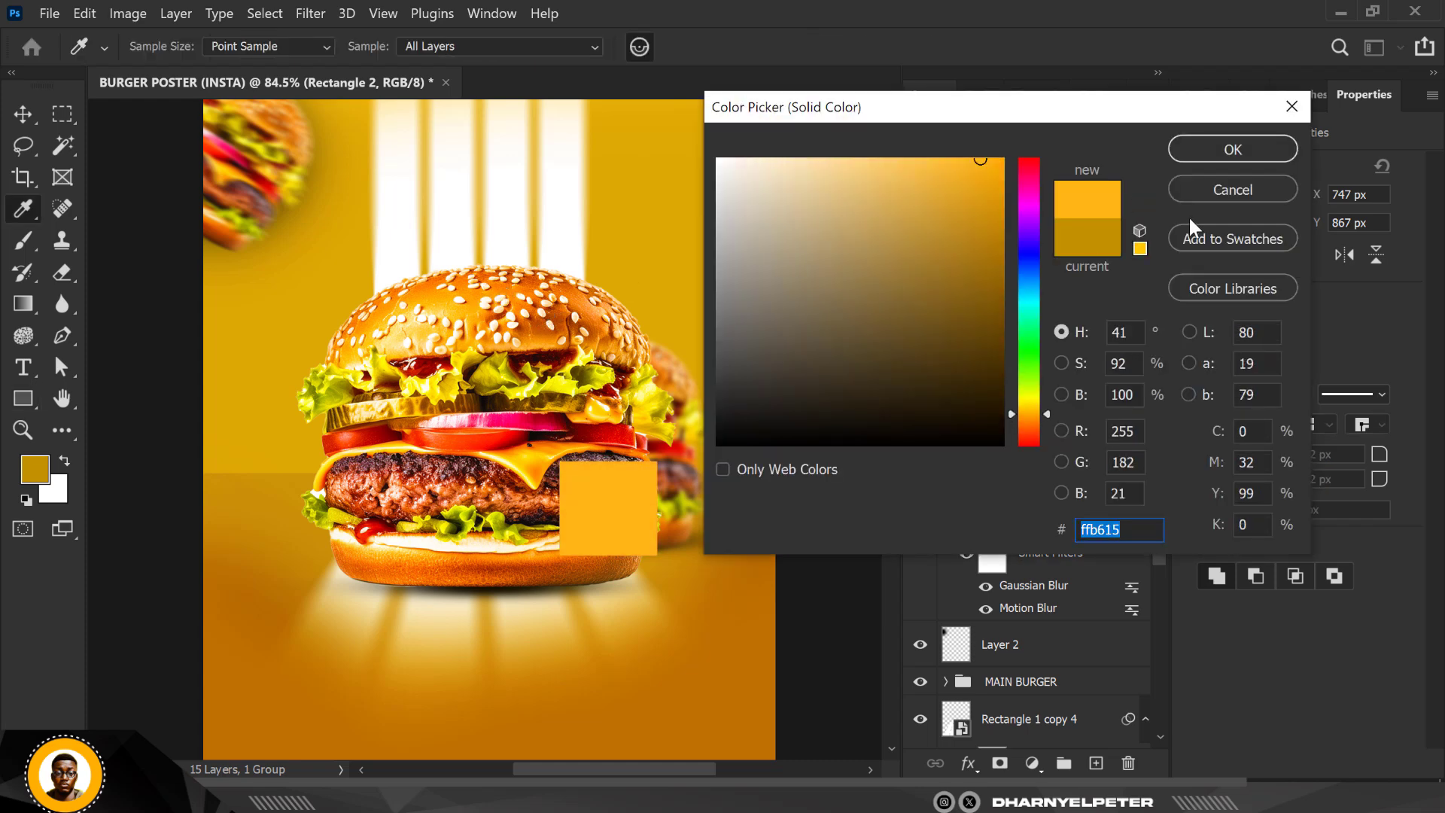
{"action": "left_click", "coordinate": [1232, 149]}
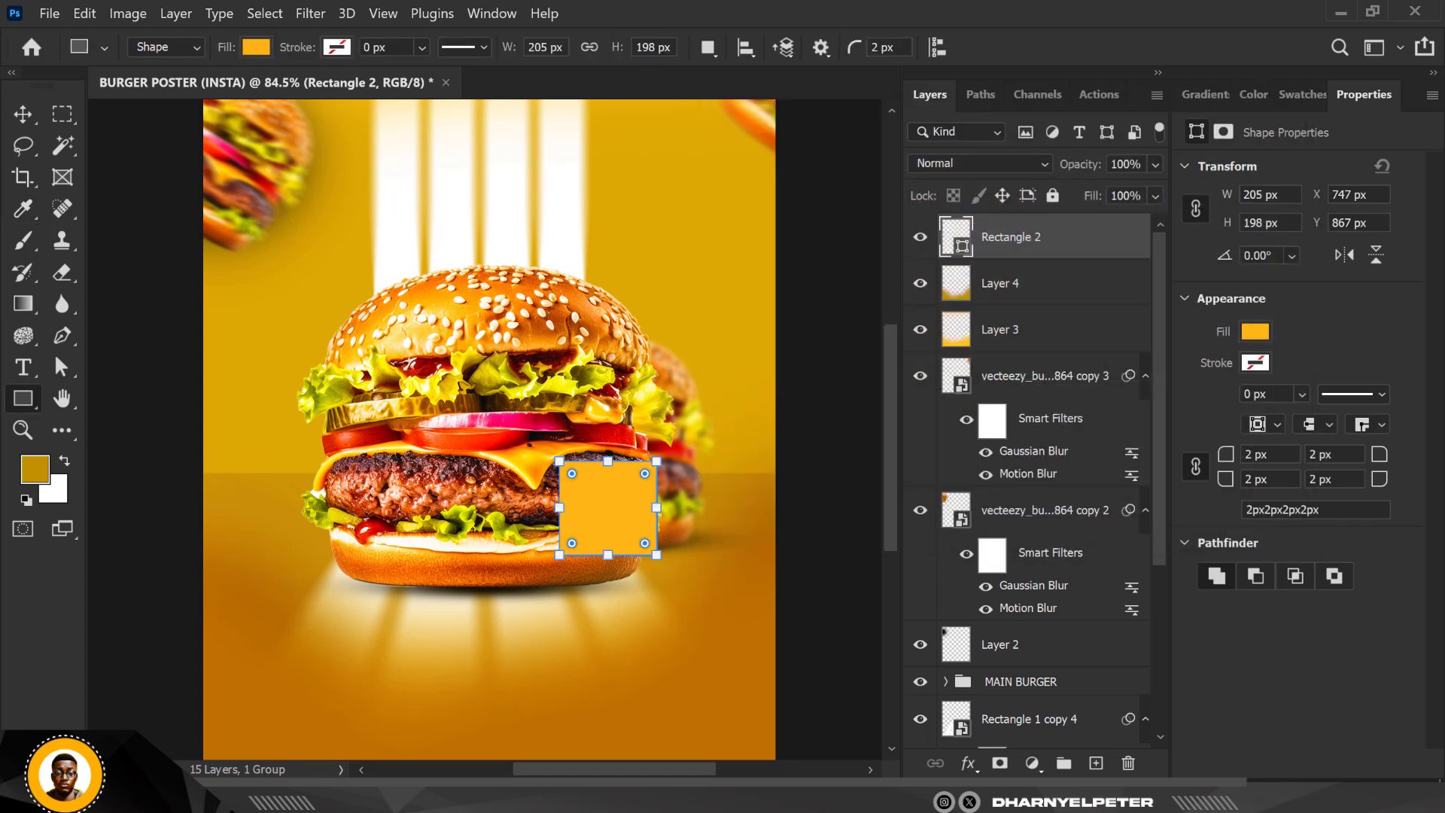
- Duplicate the orange rectangle directly below itself and fill the copy with deep red bc0200 sampled from the burger
{"action": "key", "text": "v"}
{"action": "scroll", "coordinate": [621, 517], "scroll_direction": "up", "scroll_amount": 3}
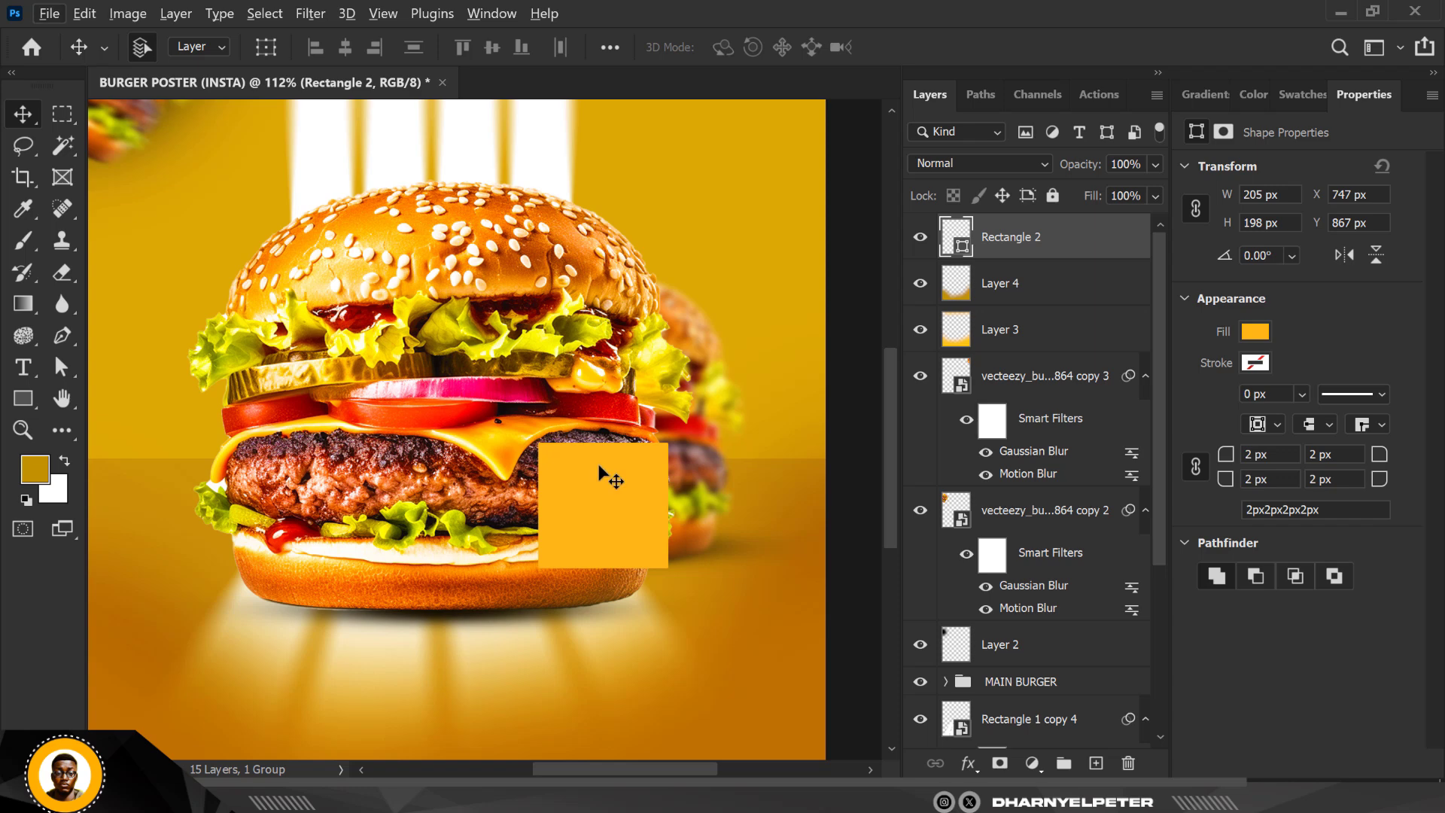
{"action": "key", "text": "ctrl+j"}
{"action": "left_click_drag", "start_coordinate": [603, 472], "coordinate": [602, 606]}
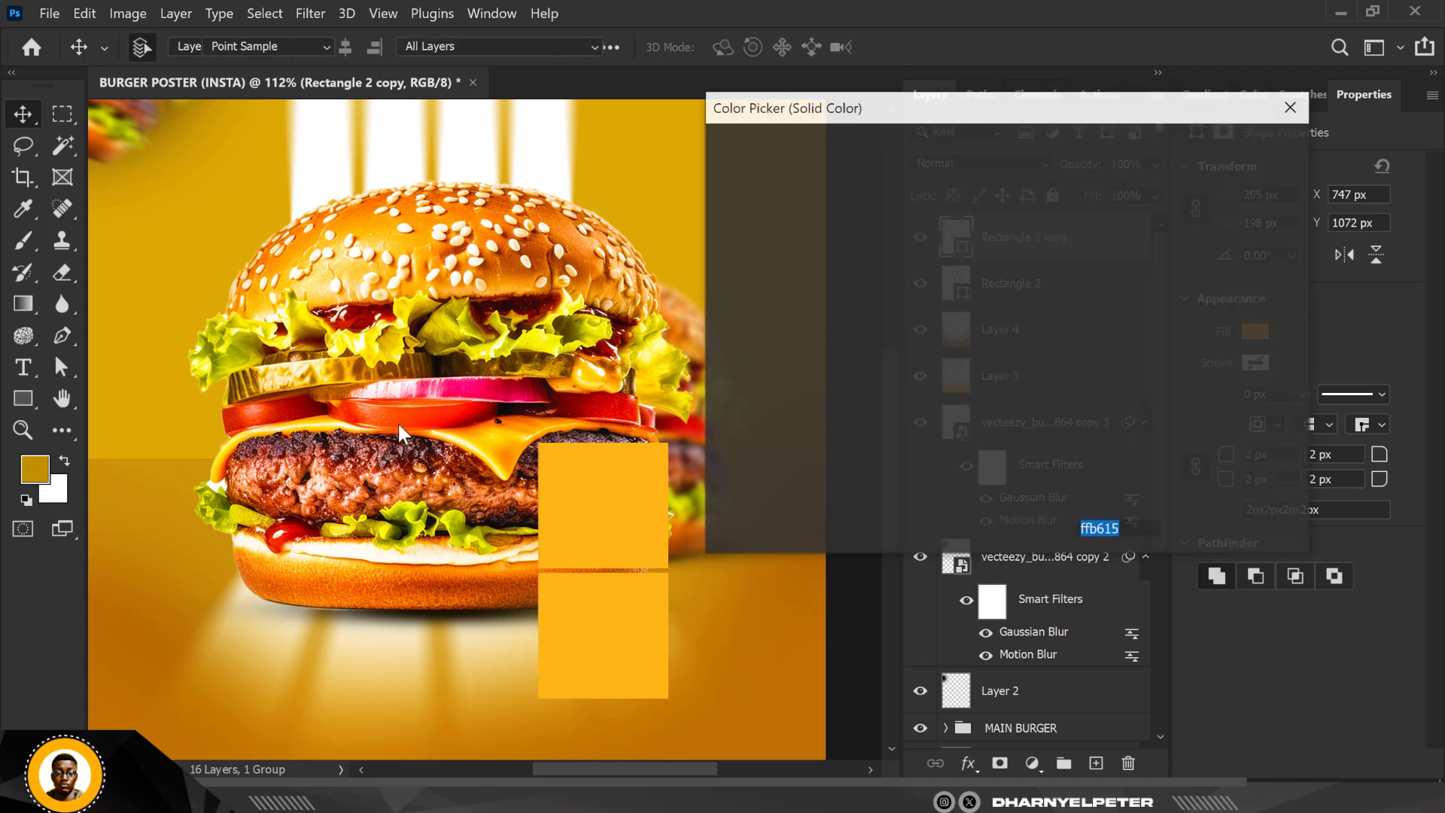
{"action": "left_click", "coordinate": [261, 403]}
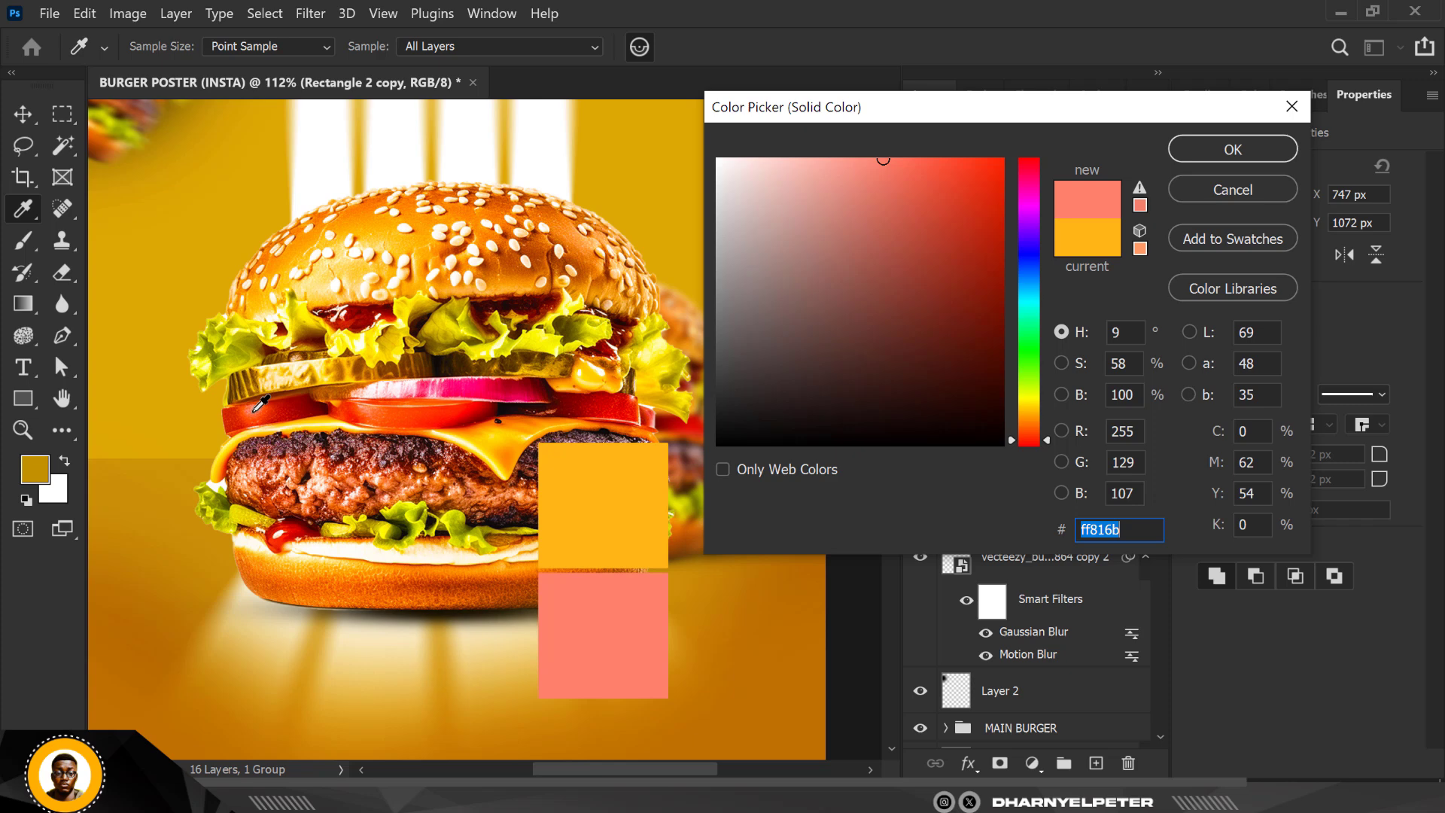
{"action": "left_click", "coordinate": [607, 392]}
{"action": "left_click", "coordinate": [1197, 154]}
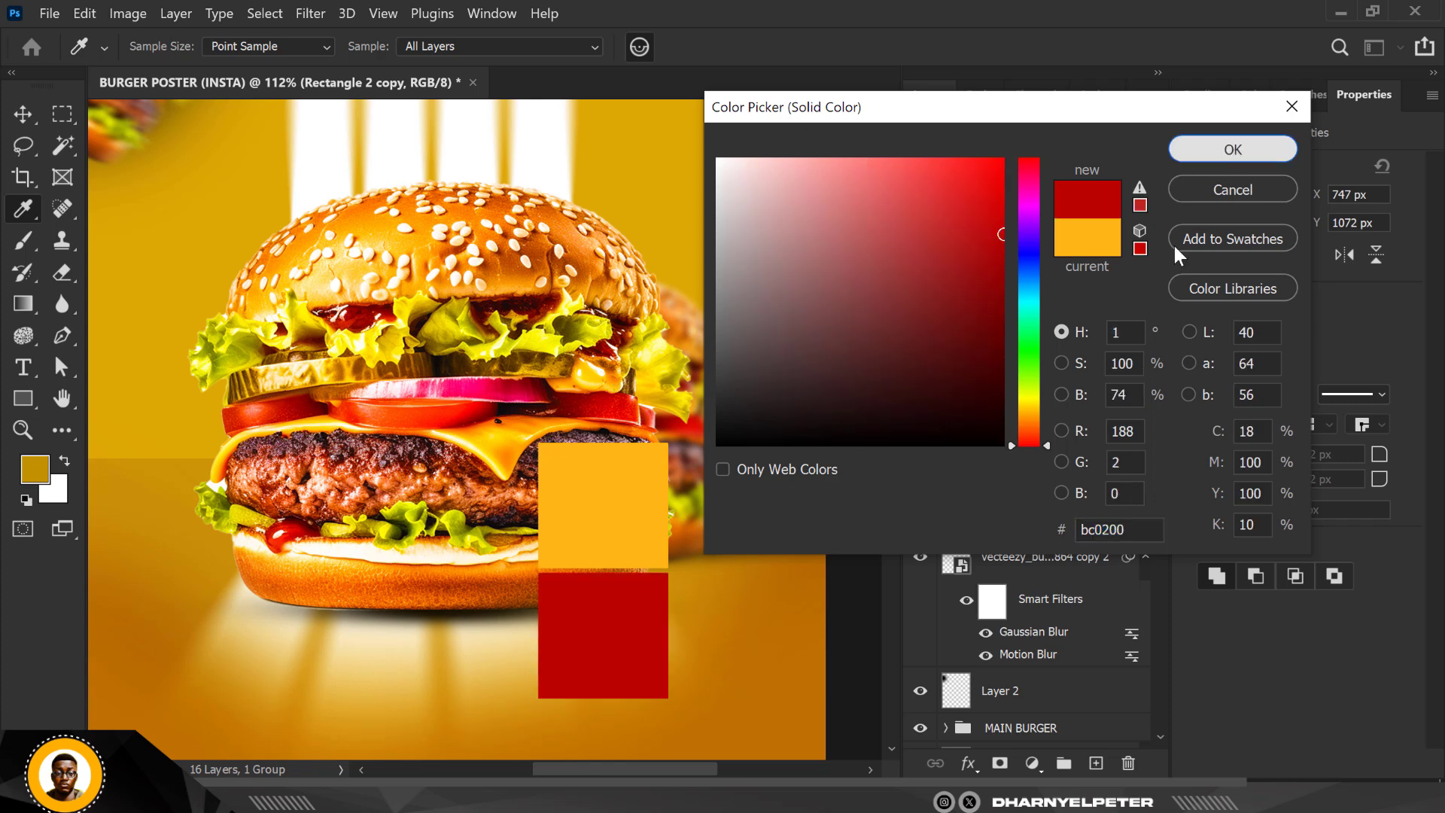
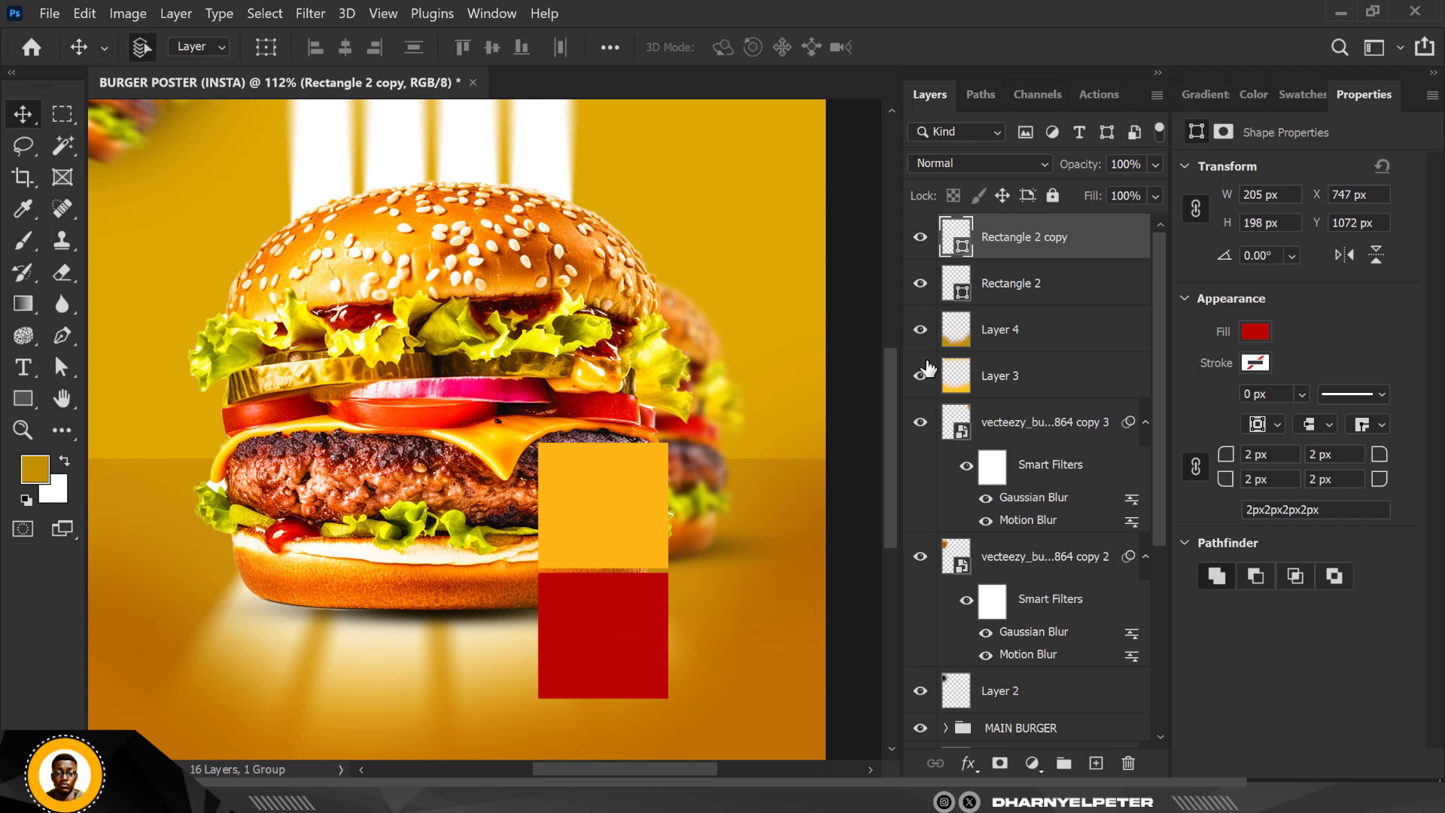
- Adjust the lower rectangle's fill to a slightly darker red, b90200
{"action": "double_click", "coordinate": [962, 248]}
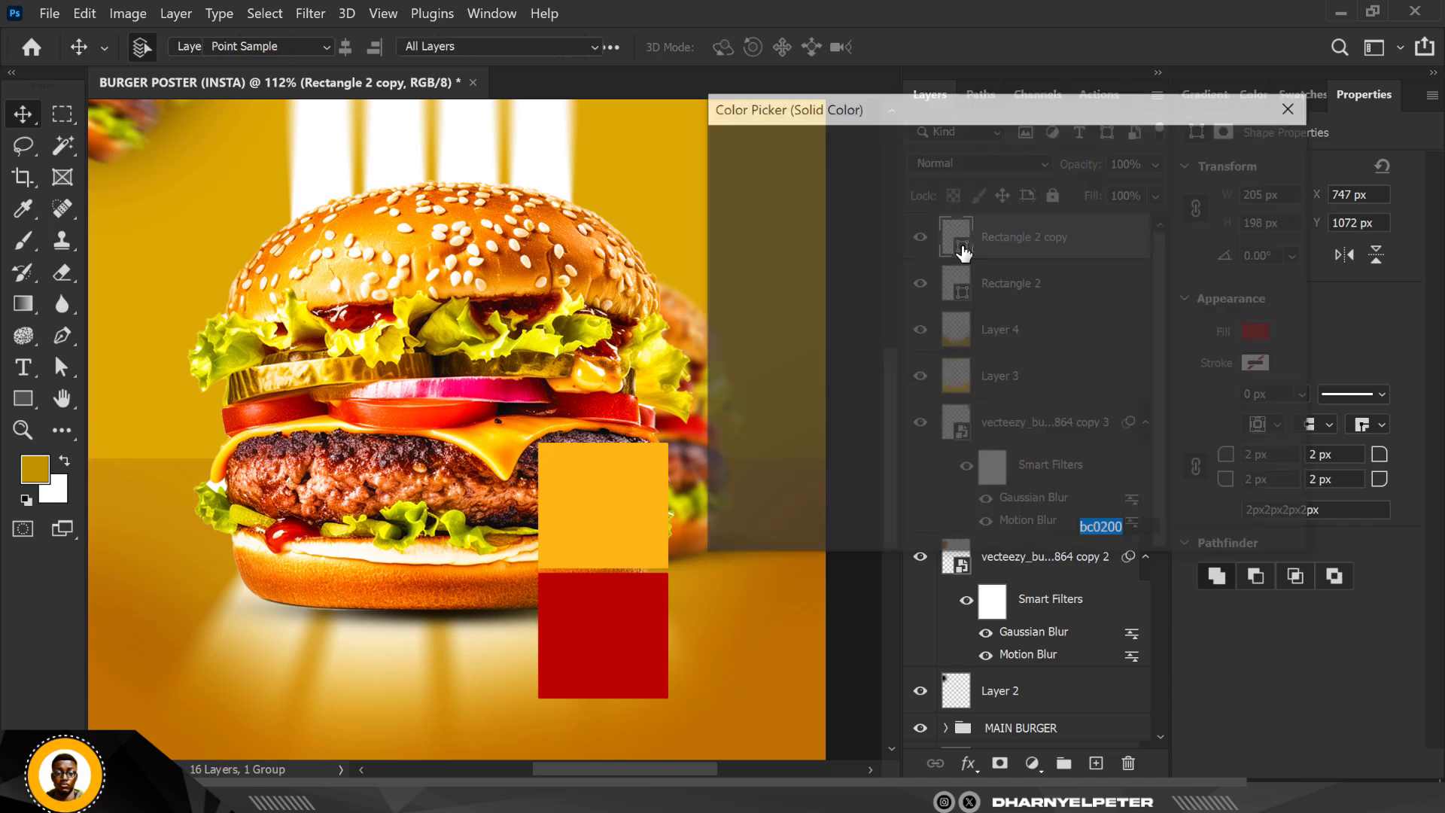
{"action": "type", "text": "b80200"}
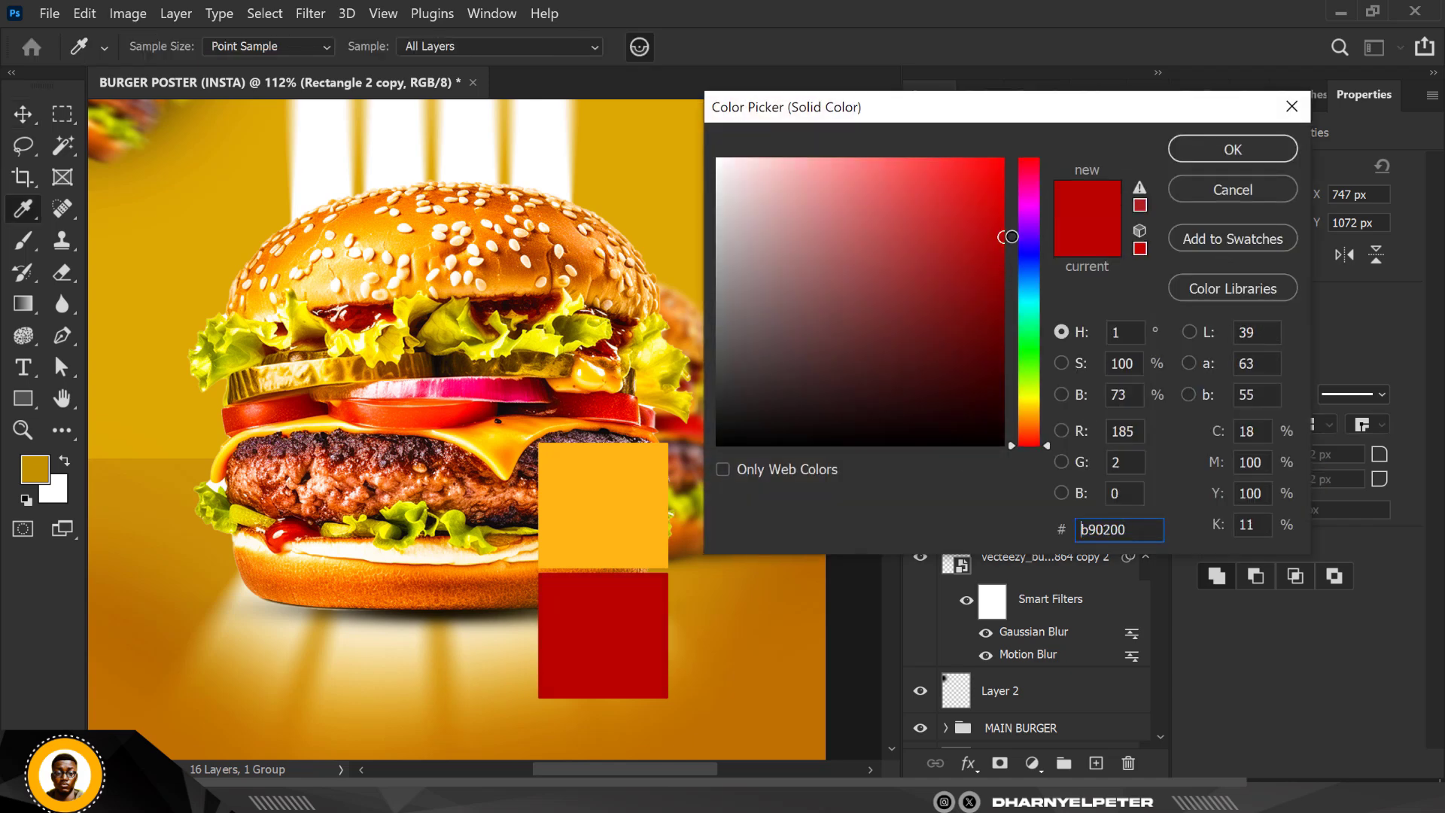
{"action": "left_click", "coordinate": [1251, 150]}
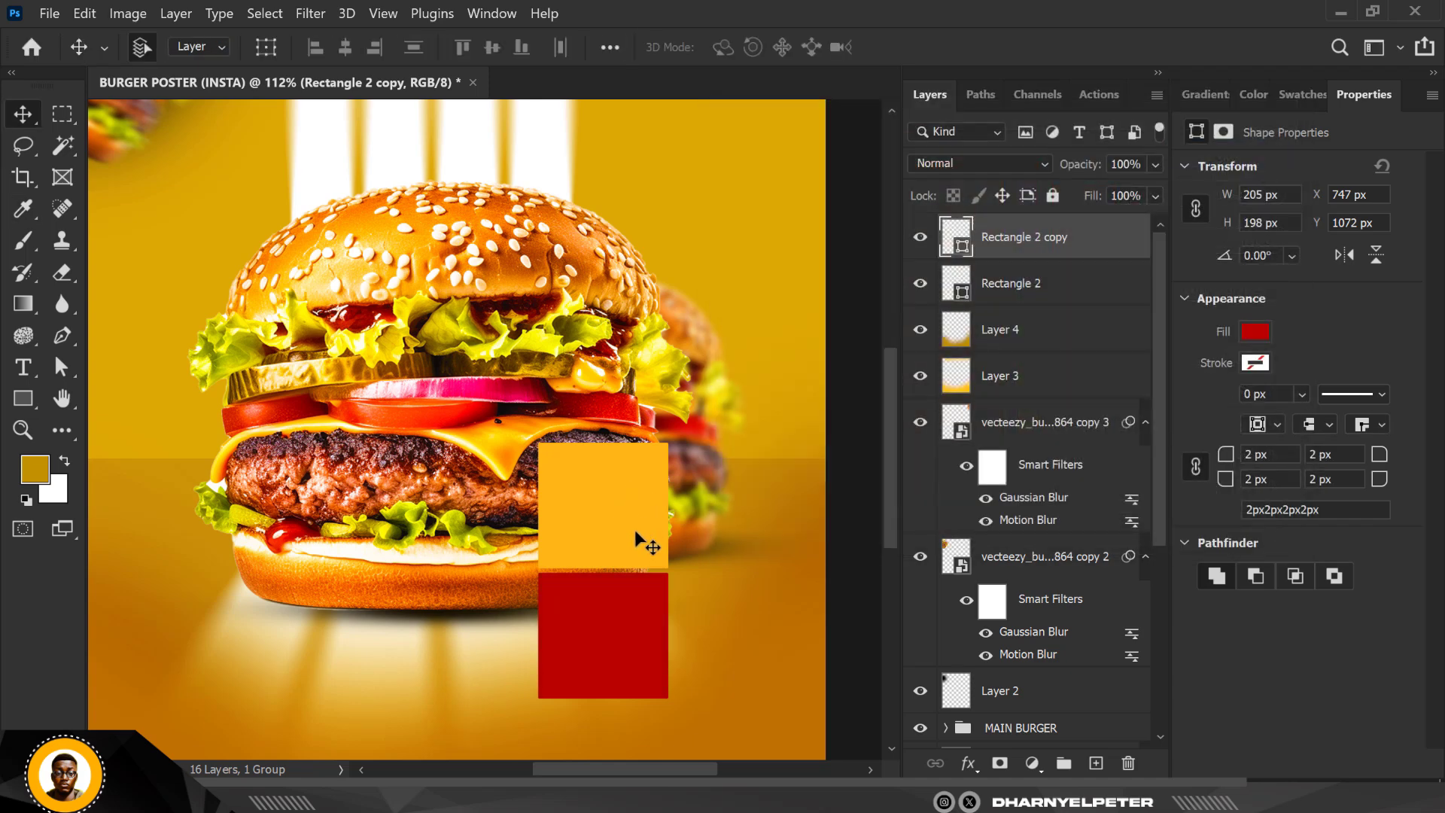
- Select both rectangles and move them together to X 713 px, Y 750 px over the burger
{"action": "left_click", "coordinate": [1012, 286], "text": "shift"}
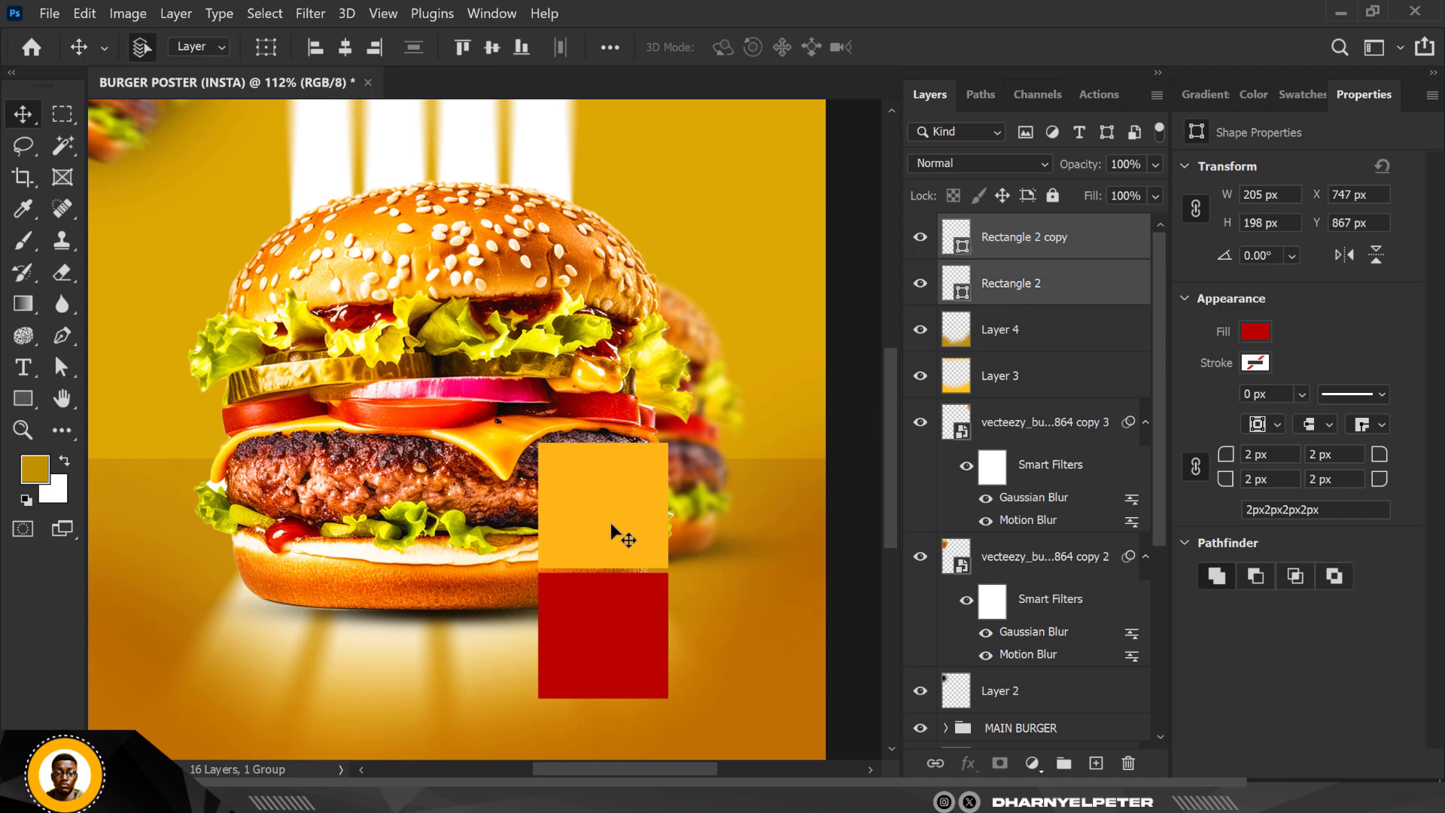
{"action": "mouse_move", "coordinate": [612, 523]}
{"action": "left_mouse_down"}
{"action": "mouse_move", "coordinate": [629, 460]}
{"action": "mouse_move", "coordinate": [595, 475]}
{"action": "mouse_move", "coordinate": [594, 448]}
{"action": "mouse_move", "coordinate": [606, 526]}
{"action": "left_mouse_up"}
{"action": "scroll", "coordinate": [624, 467], "scroll_direction": "down", "scroll_amount": 3}
{"action": "scroll", "coordinate": [542, 421], "scroll_direction": "up", "scroll_amount": 3}
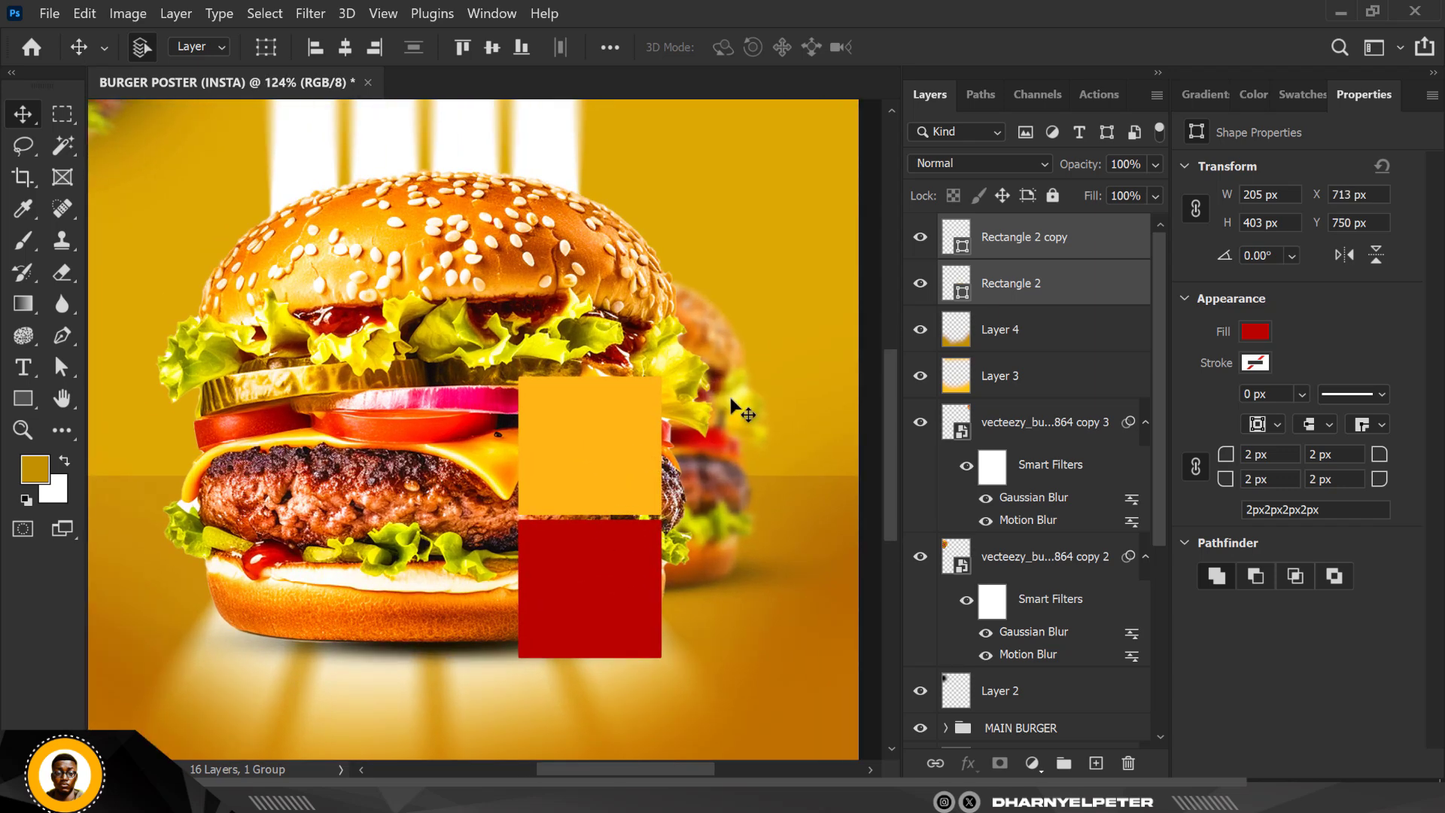
- Select the orange rectangle and start a Pen tool shape with an anchor point just inside its right edge
{"action": "left_click", "coordinate": [1079, 240]}
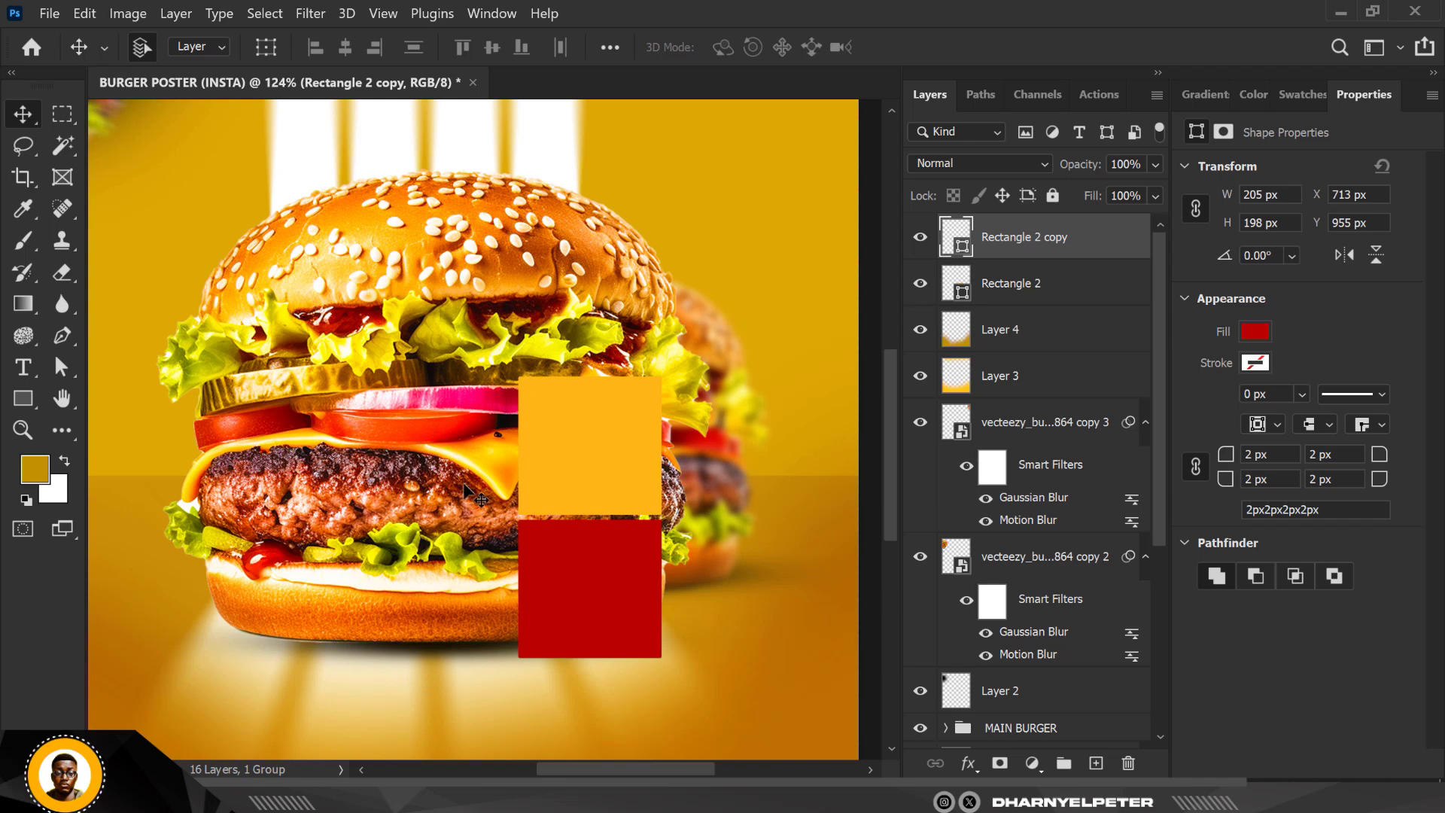
{"action": "left_click", "coordinate": [606, 431]}
{"action": "scroll", "coordinate": [641, 449], "scroll_direction": "up", "scroll_amount": 6}
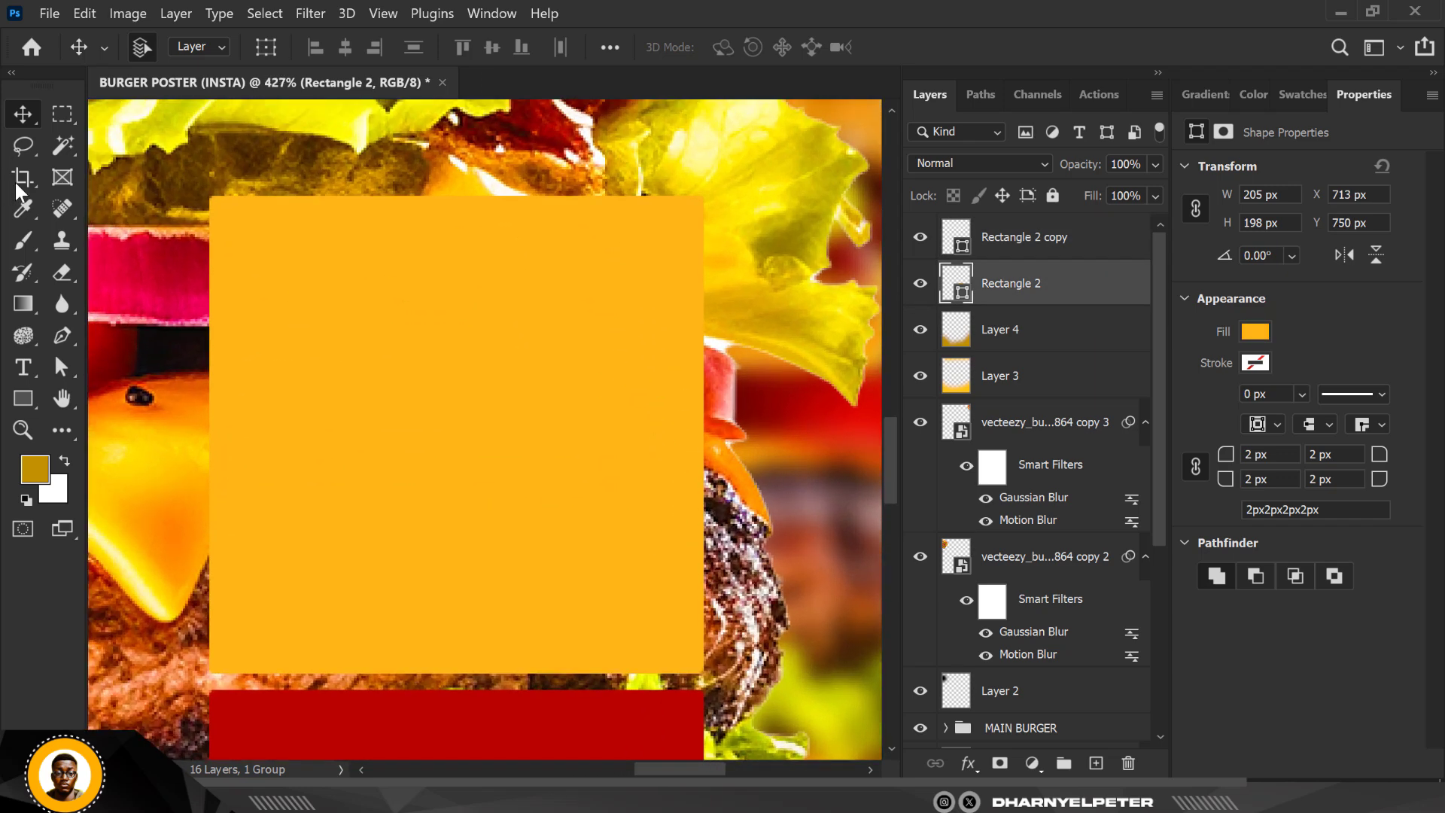
{"action": "left_click", "coordinate": [62, 335]}
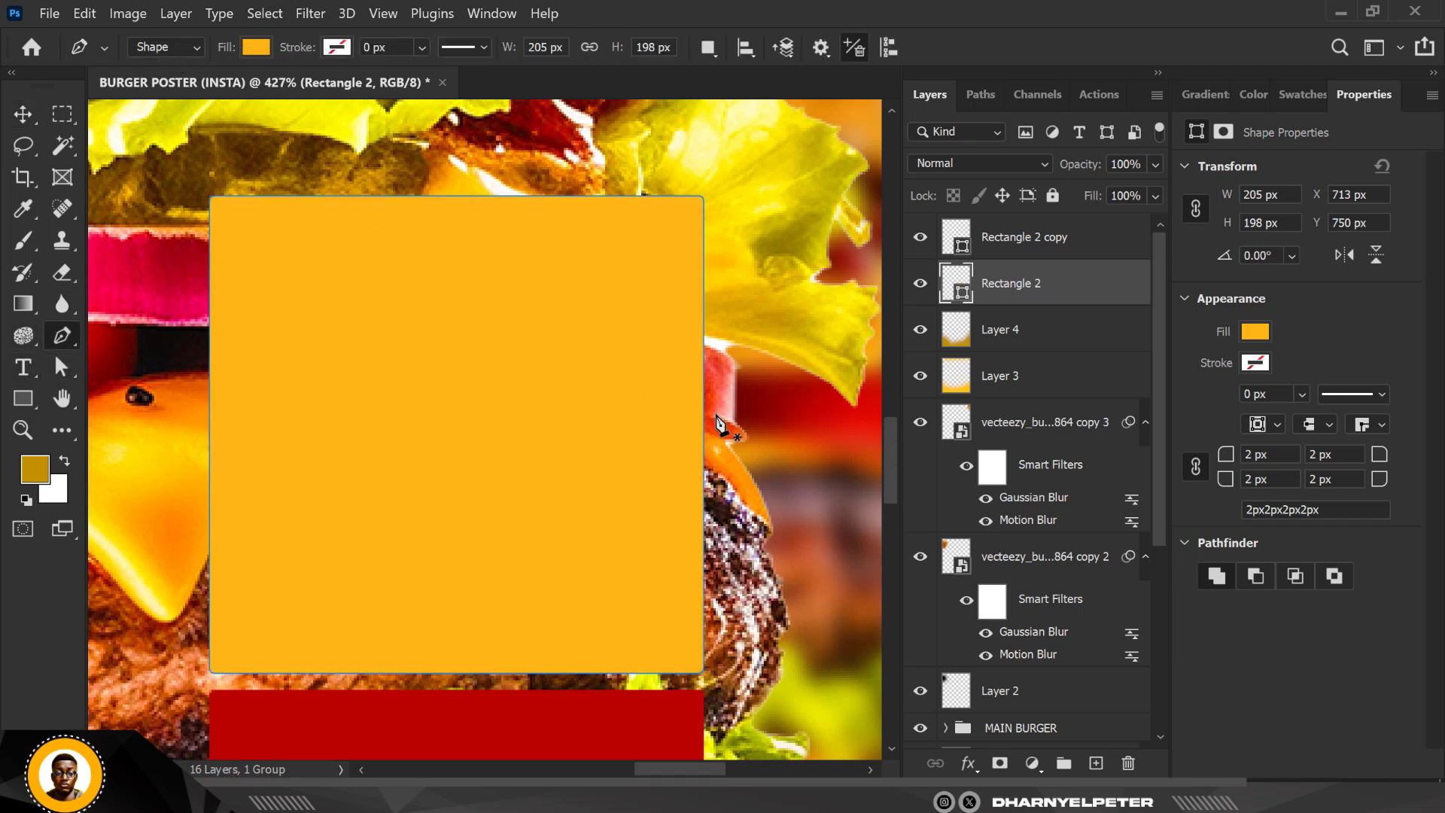
{"action": "left_click", "coordinate": [682, 381]}
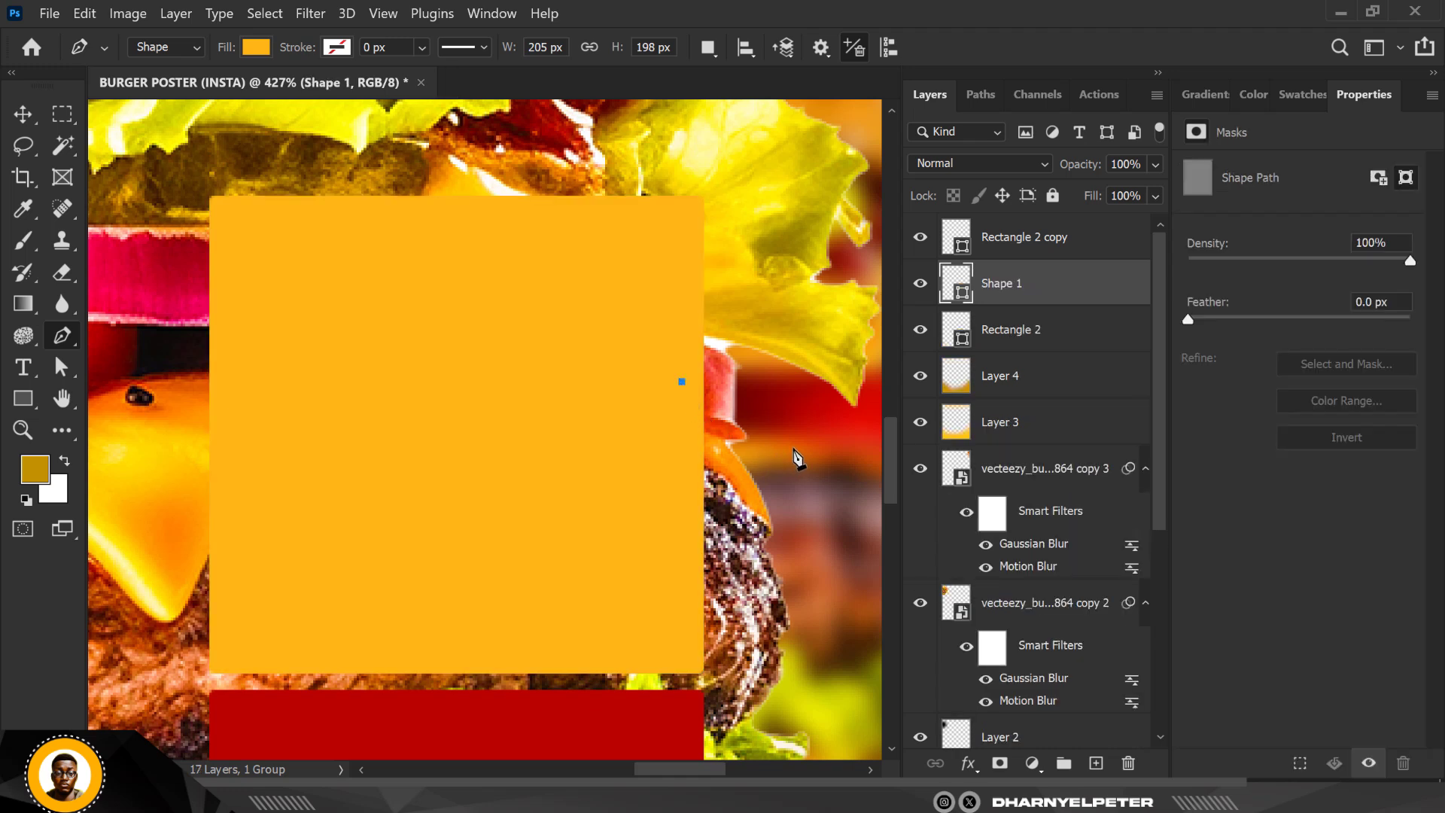
- Draw a yellow triangle about 46 by 56 px pointing outward from the yellow square's right edge, and shift it slightly upward
{"action": "left_click", "coordinate": [793, 446]}
{"action": "left_click", "coordinate": [689, 516]}
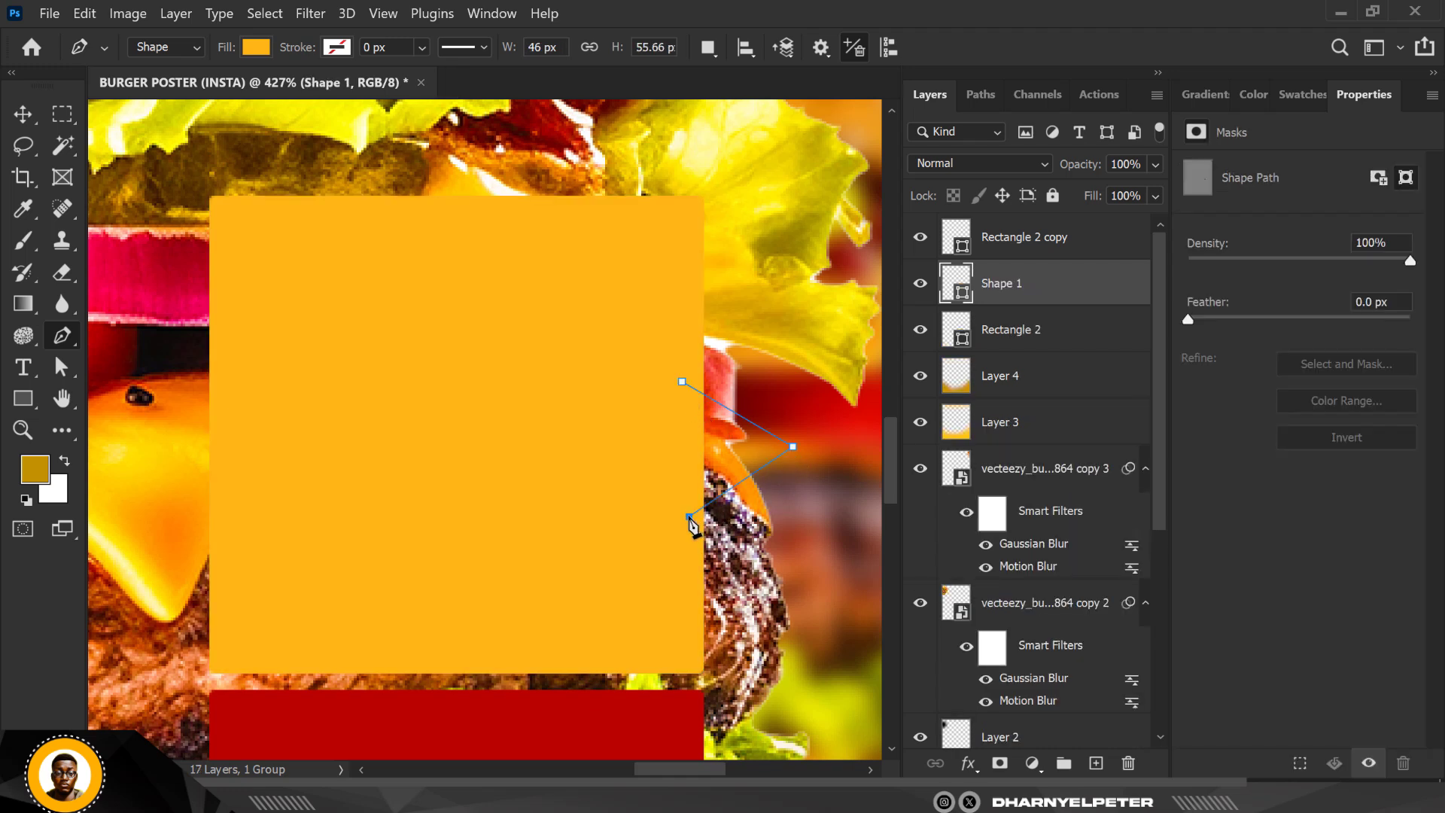
{"action": "left_click", "coordinate": [682, 383]}
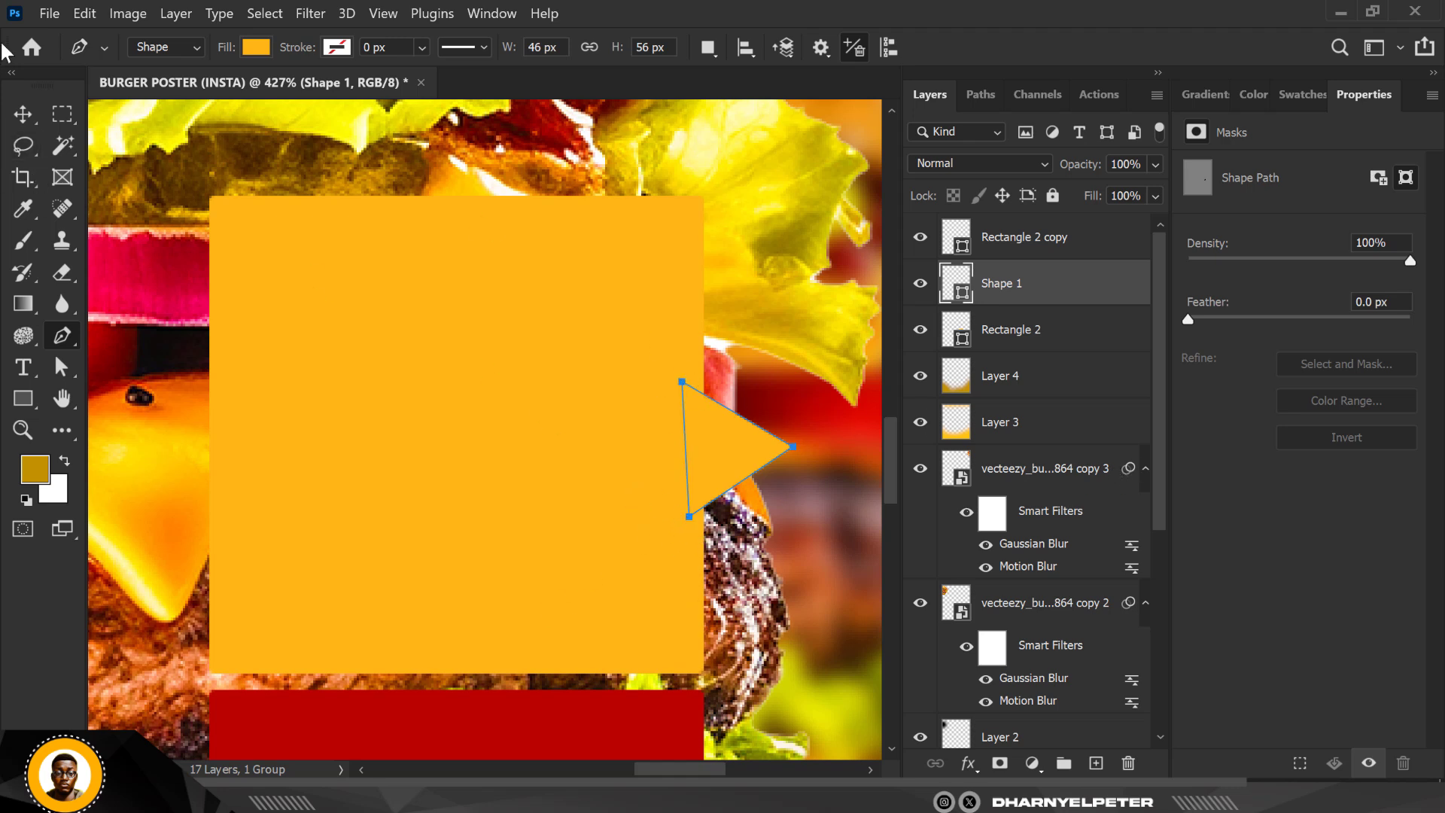
{"action": "key", "text": "v"}
{"action": "left_click_drag", "start_coordinate": [726, 447], "coordinate": [731, 431]}
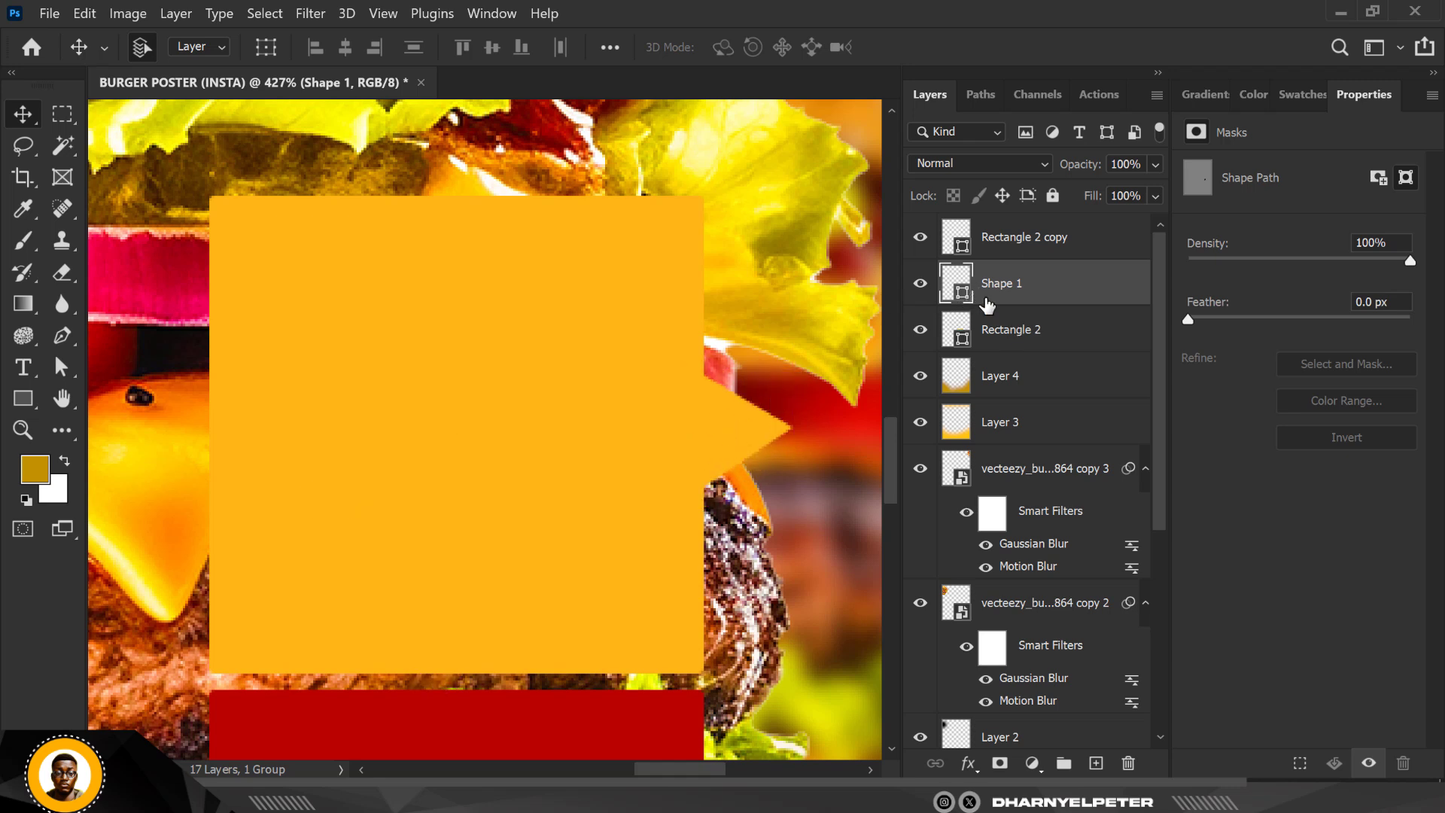
- Merge the yellow triangle and the yellow square Rectangle 2 into one shape layer
{"action": "left_click", "coordinate": [1043, 340], "text": "shift"}
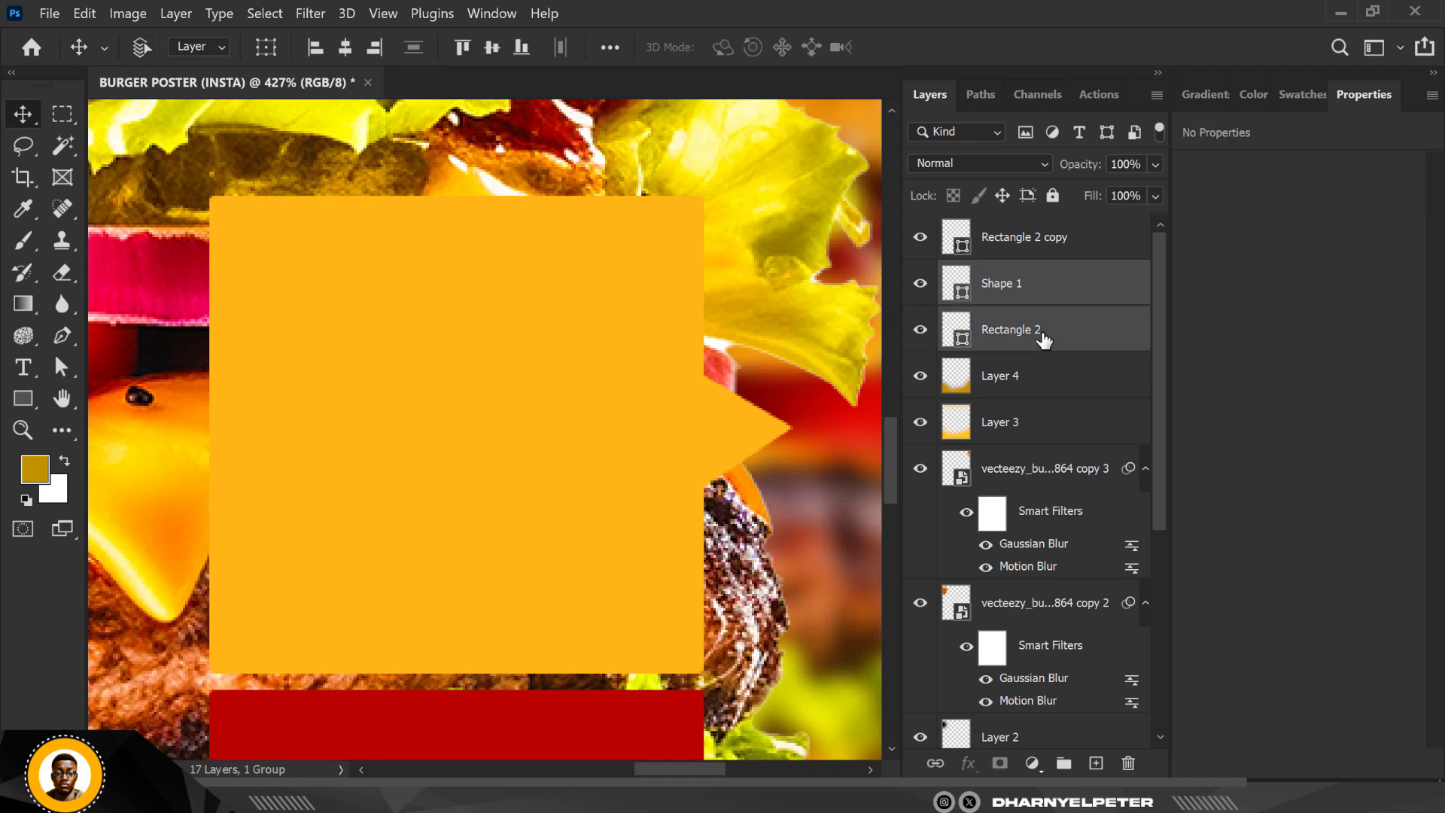
{"action": "key", "text": "ctrl+e"}
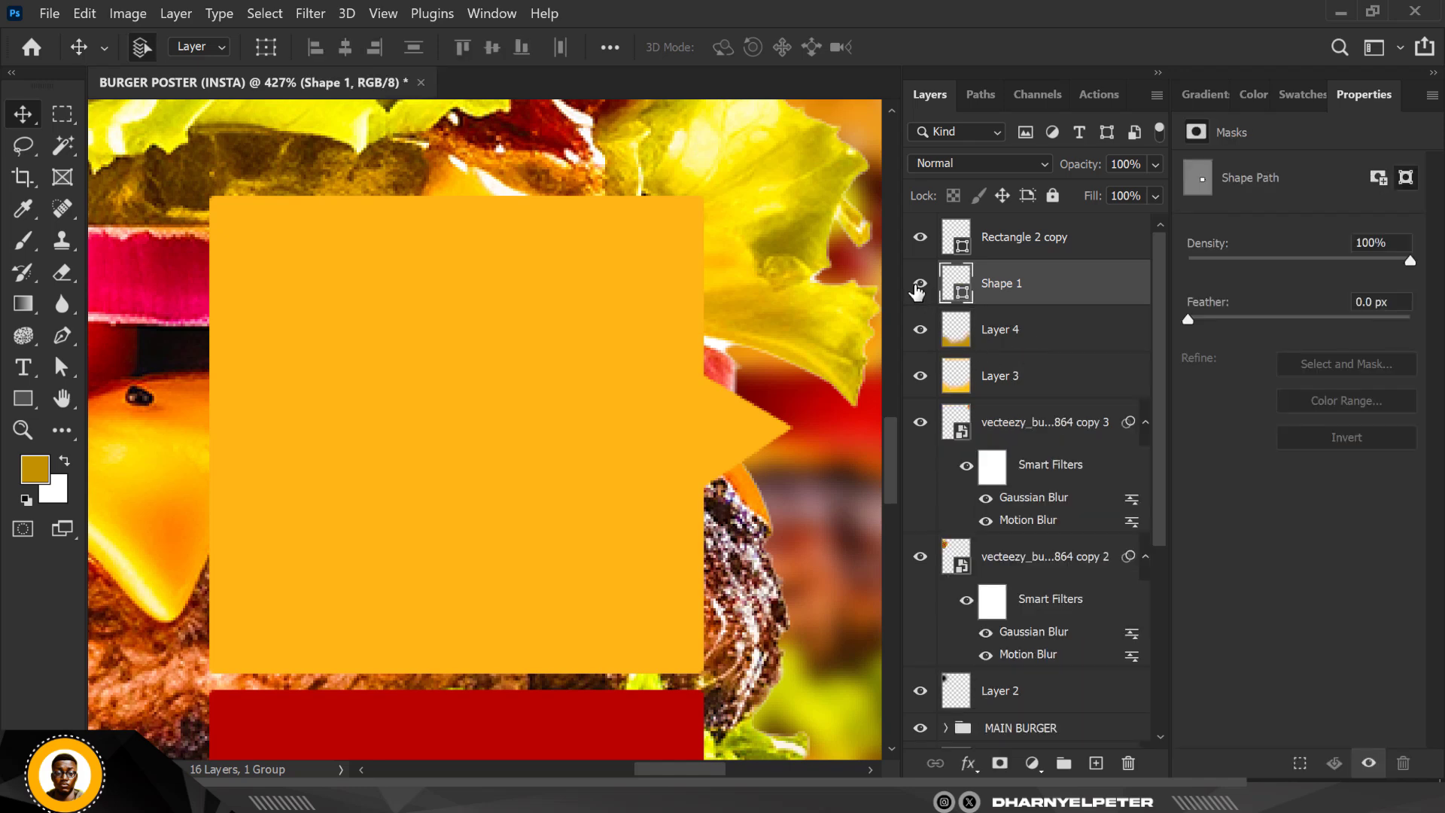
{"action": "left_click", "coordinate": [918, 286]}
- Draw a red triangle about 33 by 52 px with the Pen tool, pointing outward from the red square's left edge
{"action": "scroll", "coordinate": [635, 381], "scroll_direction": "down", "scroll_amount": 5}
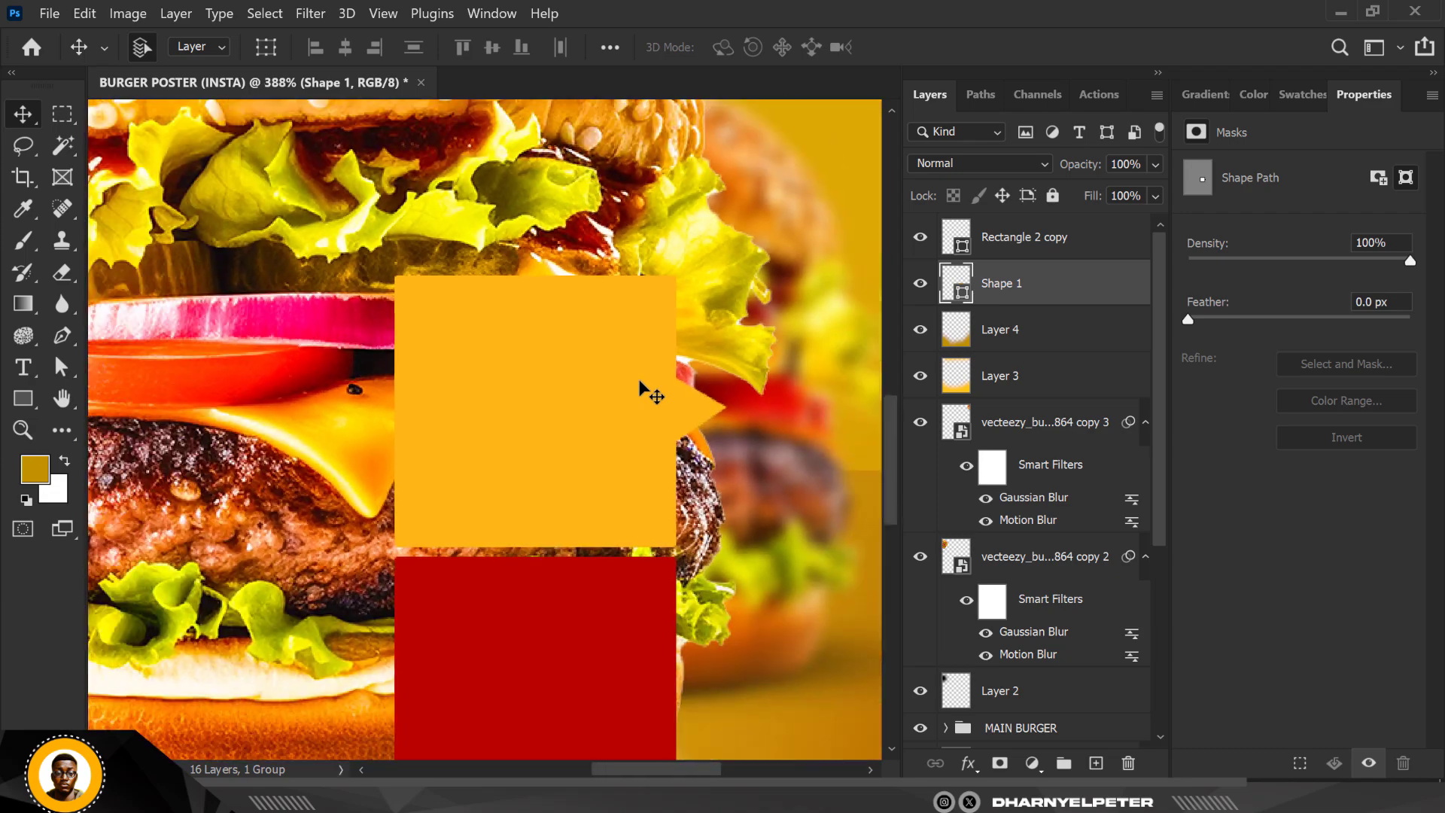
{"action": "scroll", "coordinate": [644, 396], "scroll_direction": "up", "scroll_amount": 2}
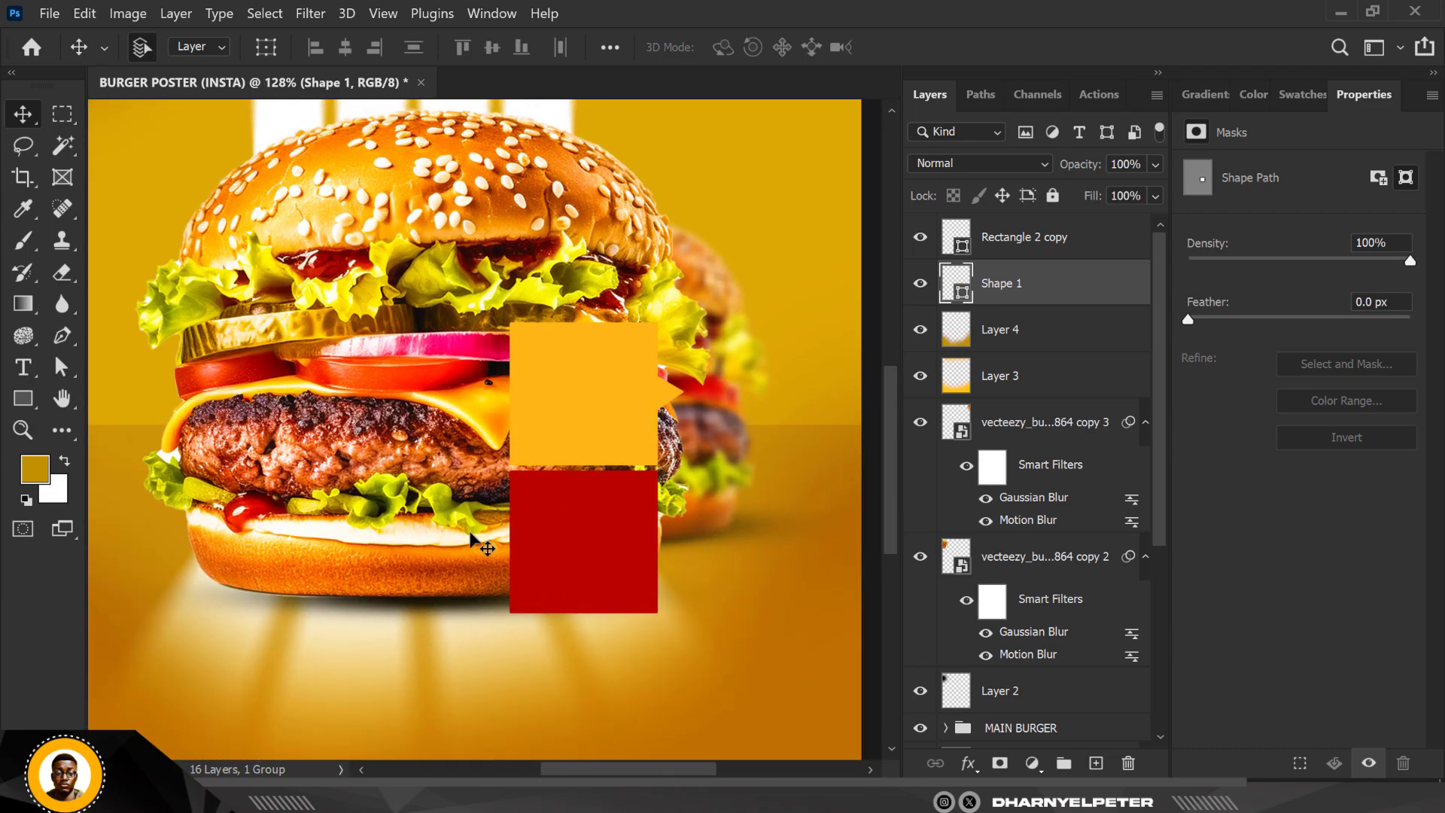
{"action": "scroll", "coordinate": [497, 531], "scroll_direction": "up", "scroll_amount": 3}
{"action": "scroll", "coordinate": [518, 529], "scroll_direction": "down", "scroll_amount": 1}
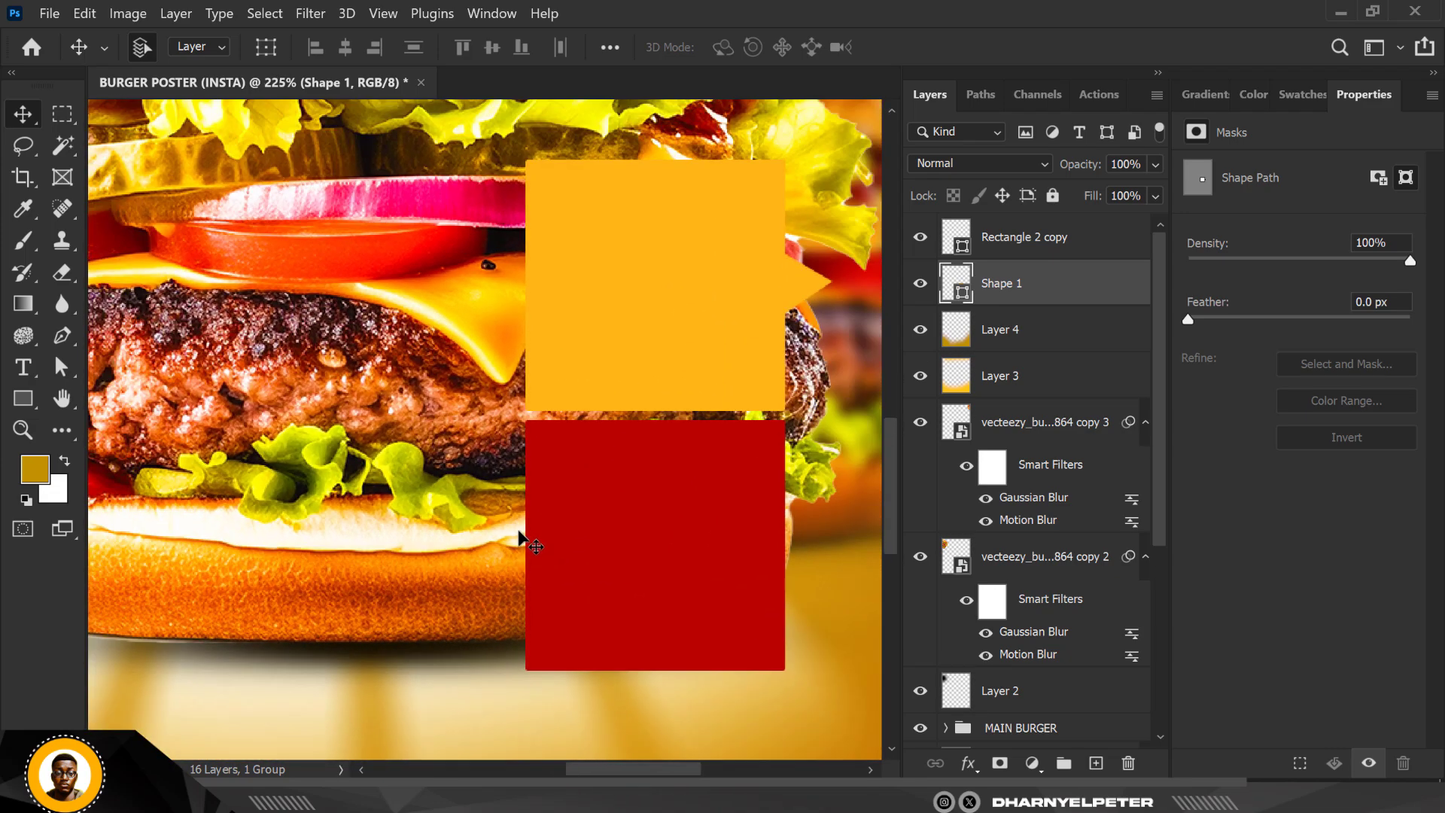
{"action": "scroll", "coordinate": [527, 539], "scroll_direction": "up", "scroll_amount": 1}
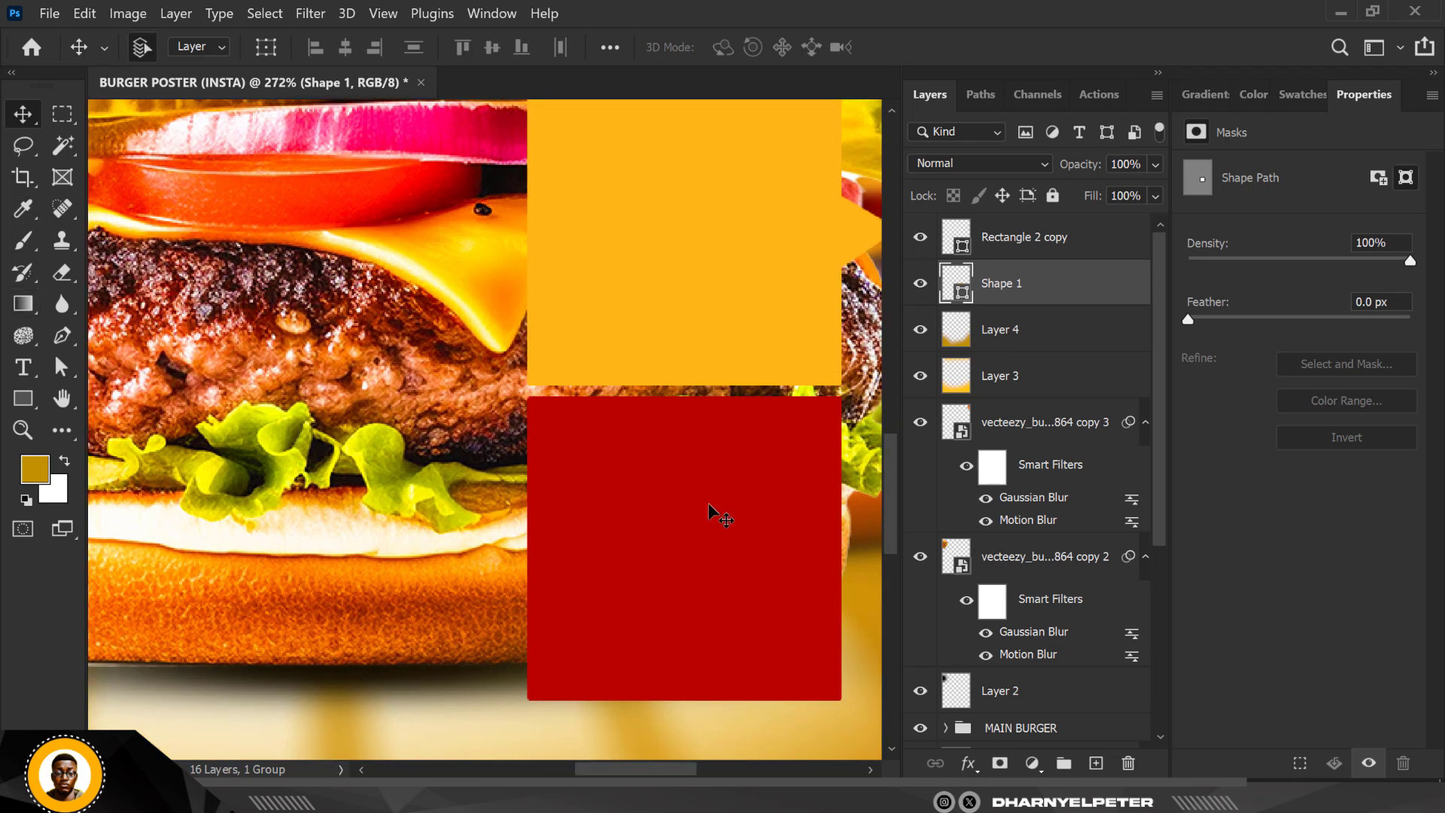
{"action": "left_click", "coordinate": [688, 495]}
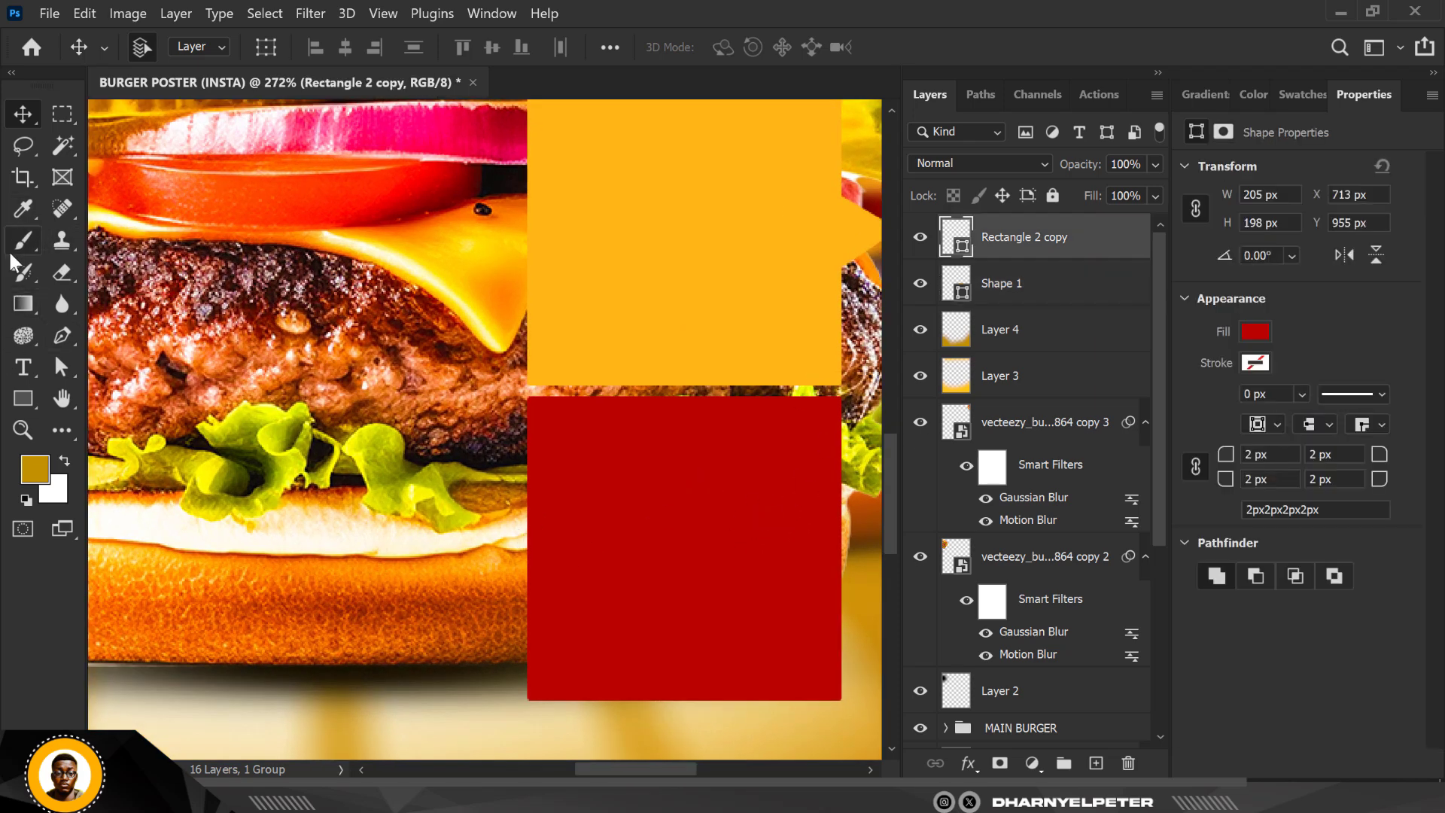
{"action": "left_click", "coordinate": [62, 340]}
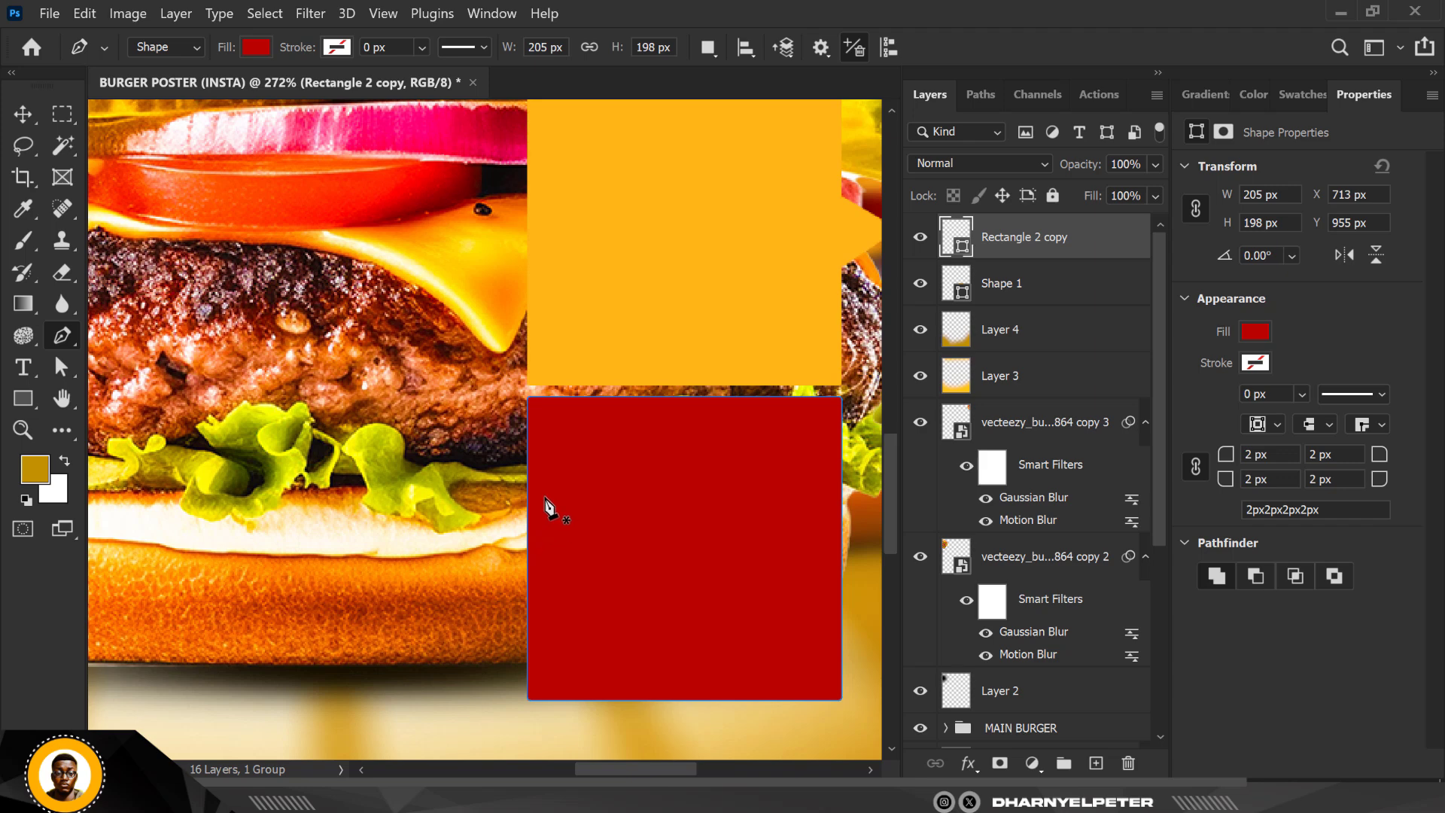
{"action": "left_click", "coordinate": [489, 553]}
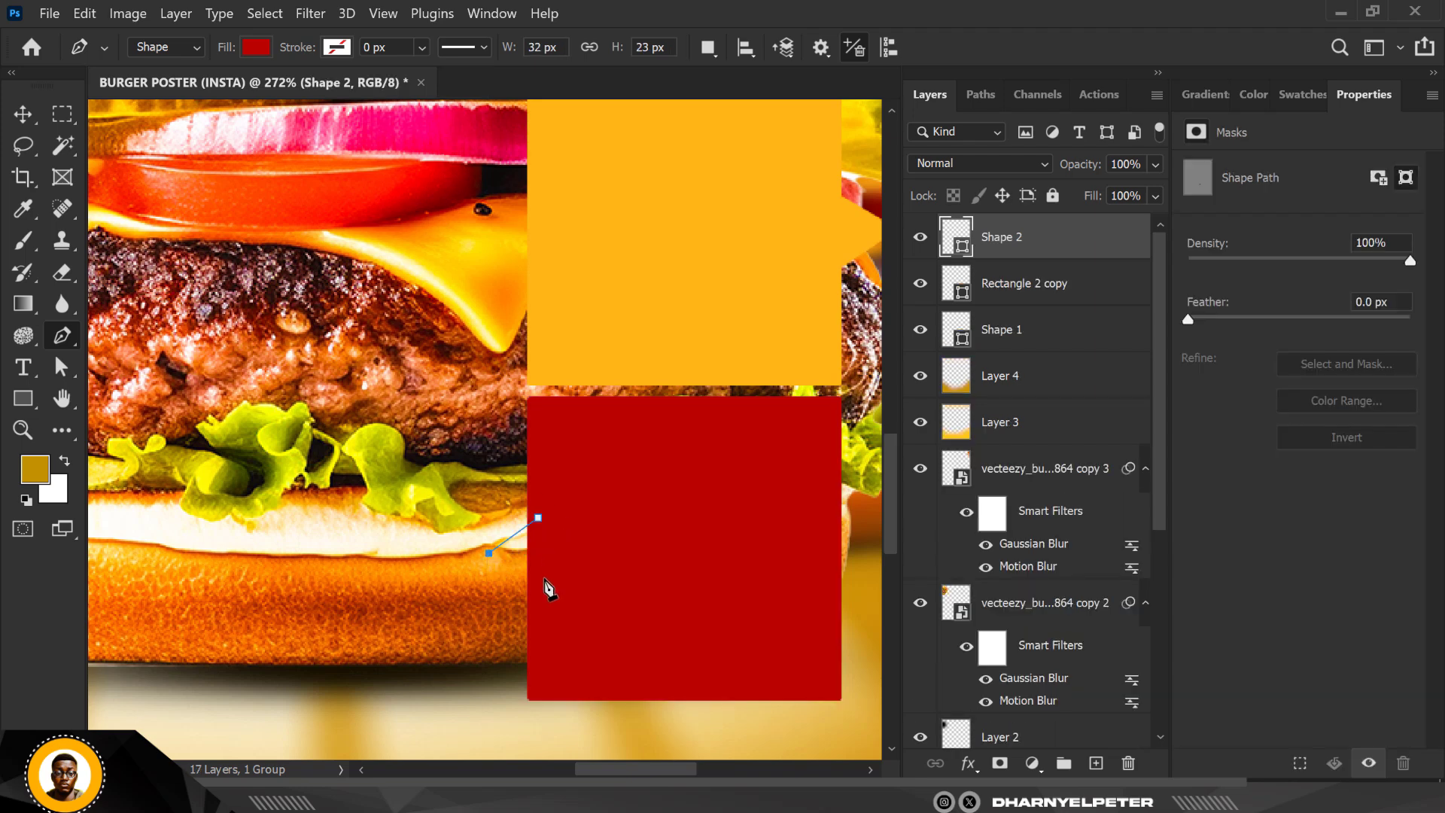
{"action": "left_click", "coordinate": [538, 596]}
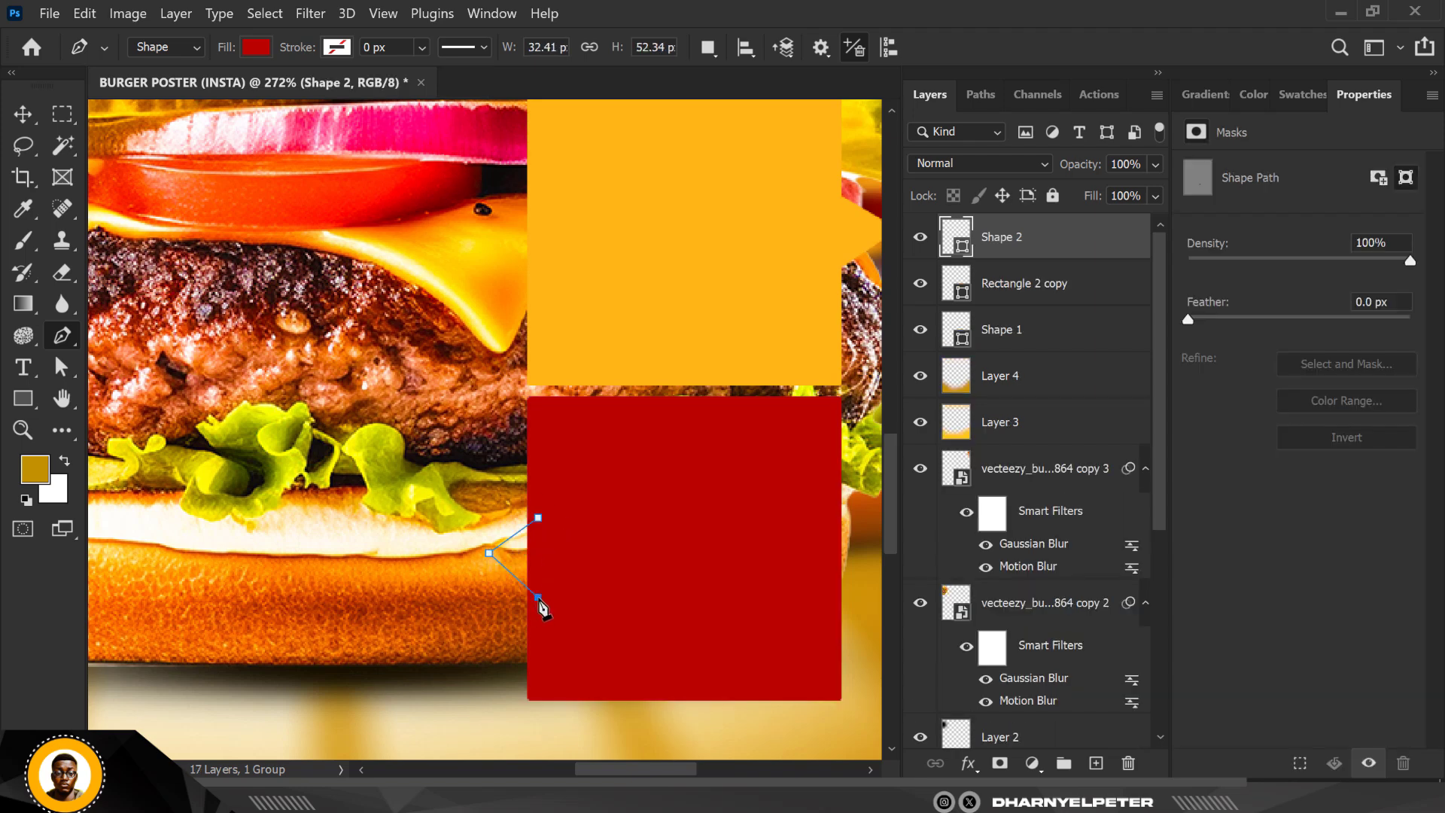
{"action": "left_click", "coordinate": [537, 517]}
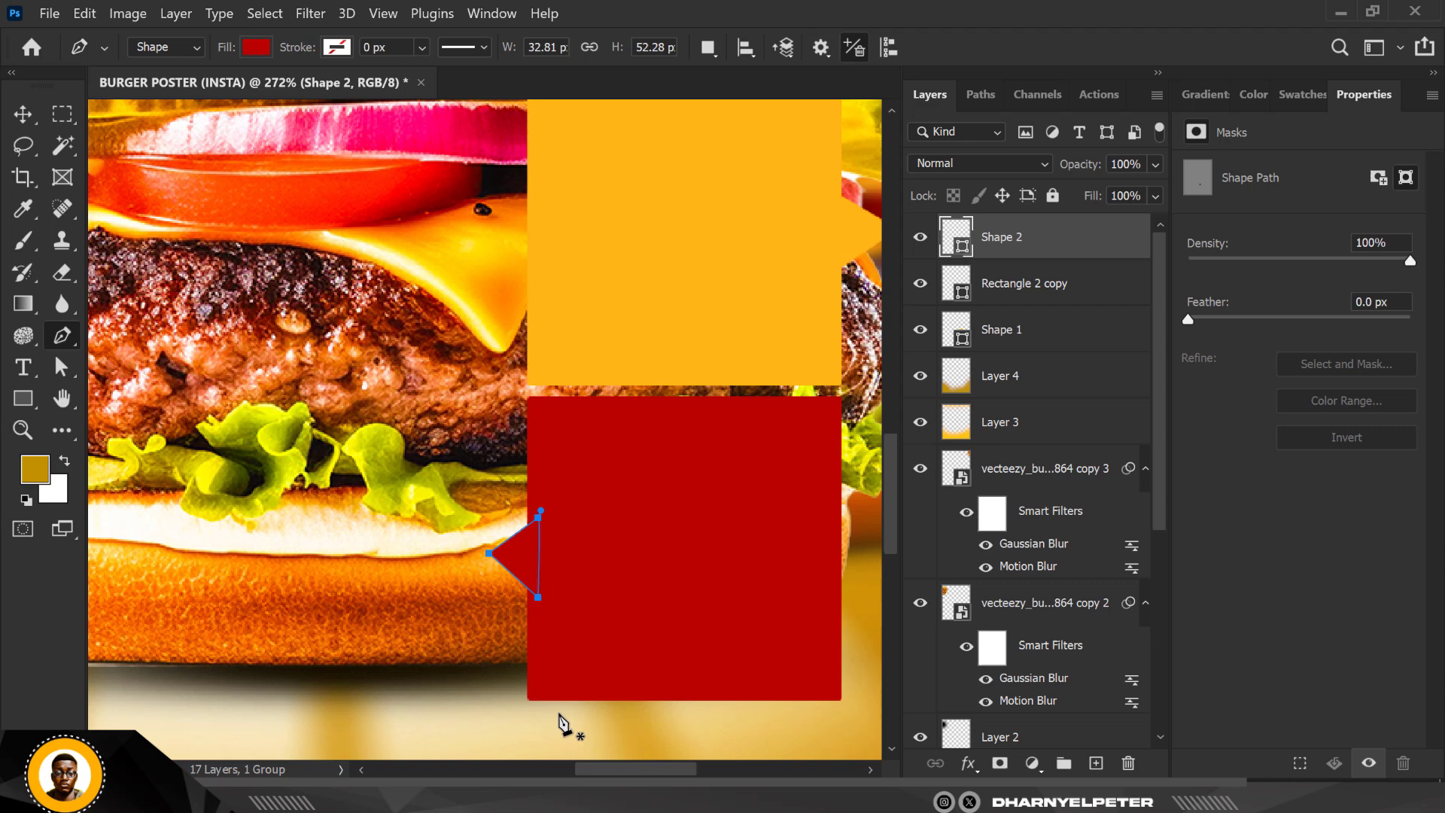
- Merge the red triangle and the red square Rectangle 2 copy into one shape layer
{"action": "left_click", "coordinate": [21, 114]}
{"action": "left_click", "coordinate": [1010, 294], "text": "shift"}
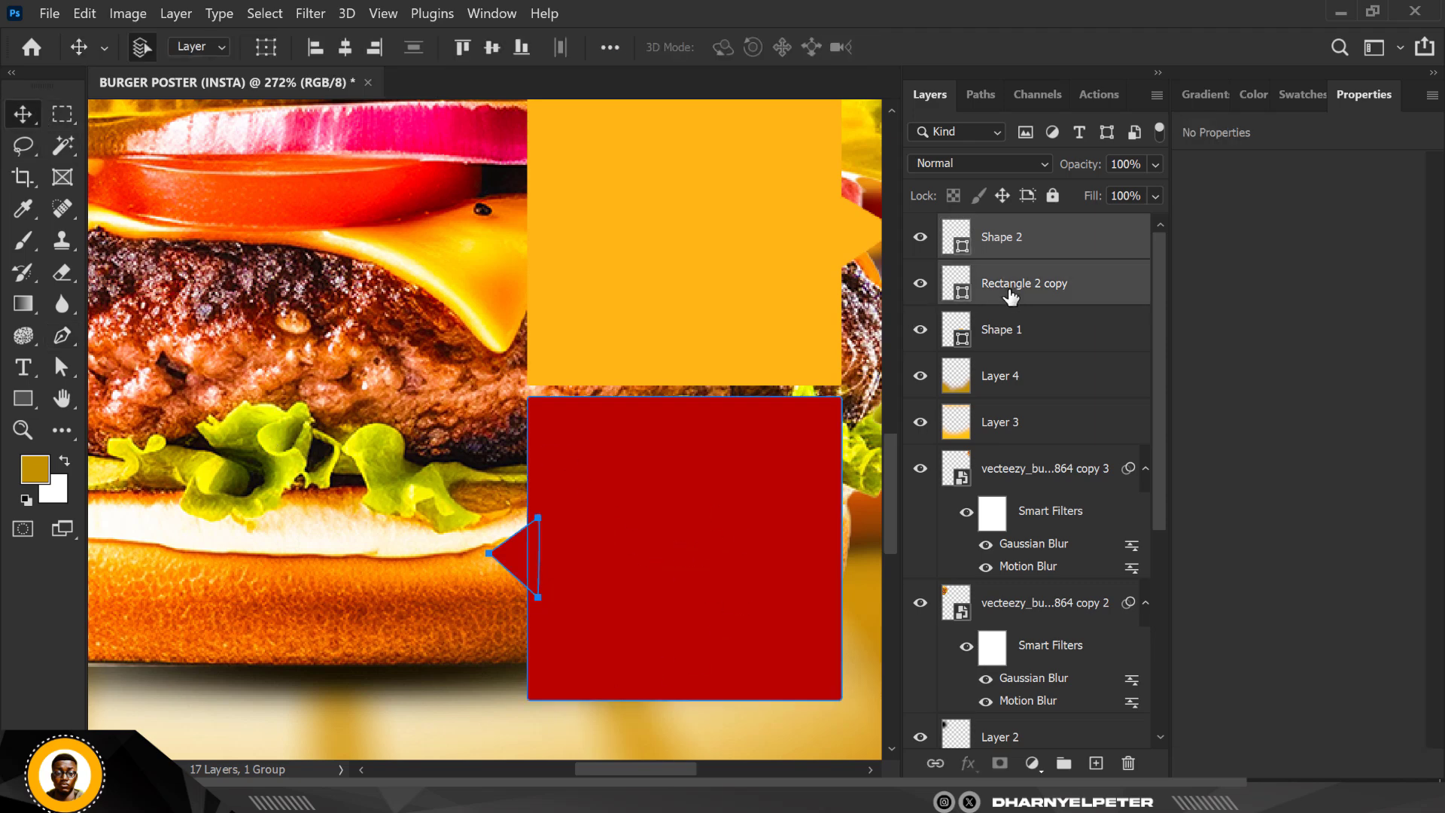
{"action": "key", "text": "ctrl+e"}
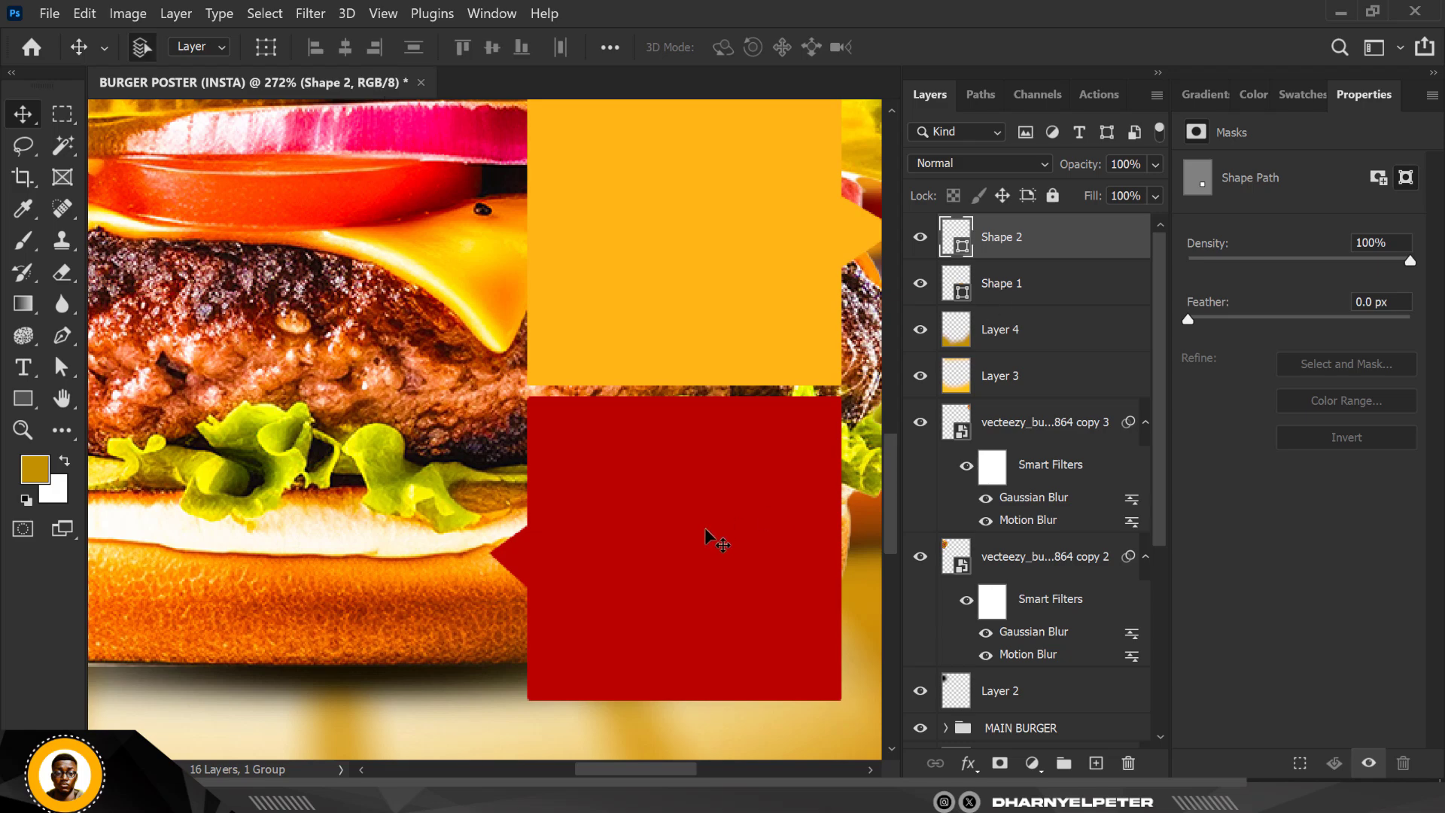
- Add a new layer directly above the yellow callout Shape 1 and clip it to that shape
{"action": "scroll", "coordinate": [589, 472], "scroll_direction": "down", "scroll_amount": 5}
{"action": "scroll", "coordinate": [588, 474], "scroll_direction": "down", "scroll_amount": 3}
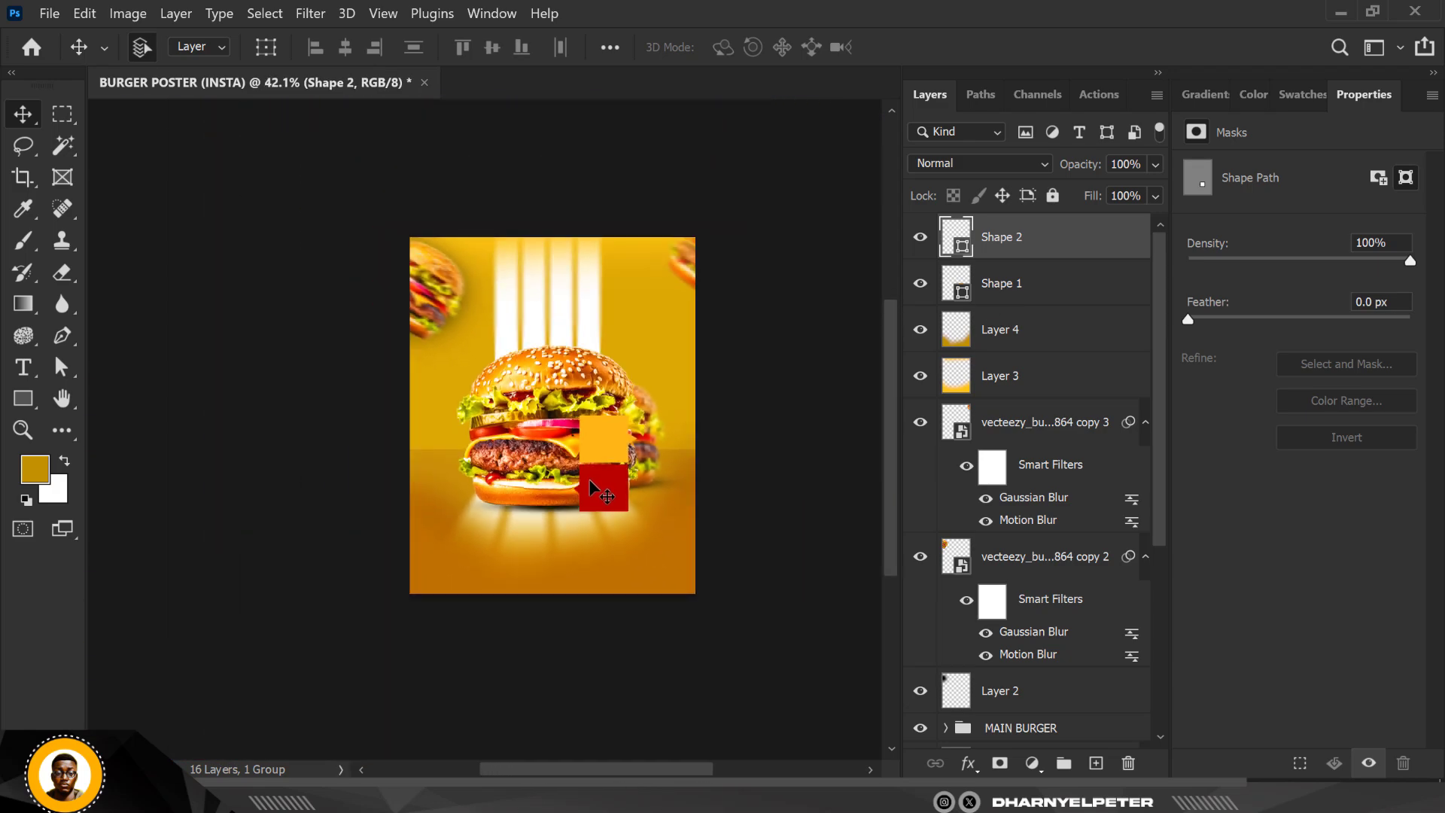
{"action": "scroll", "coordinate": [596, 491], "scroll_direction": "up", "scroll_amount": 4}
{"action": "scroll", "coordinate": [611, 518], "scroll_direction": "up", "scroll_amount": 1}
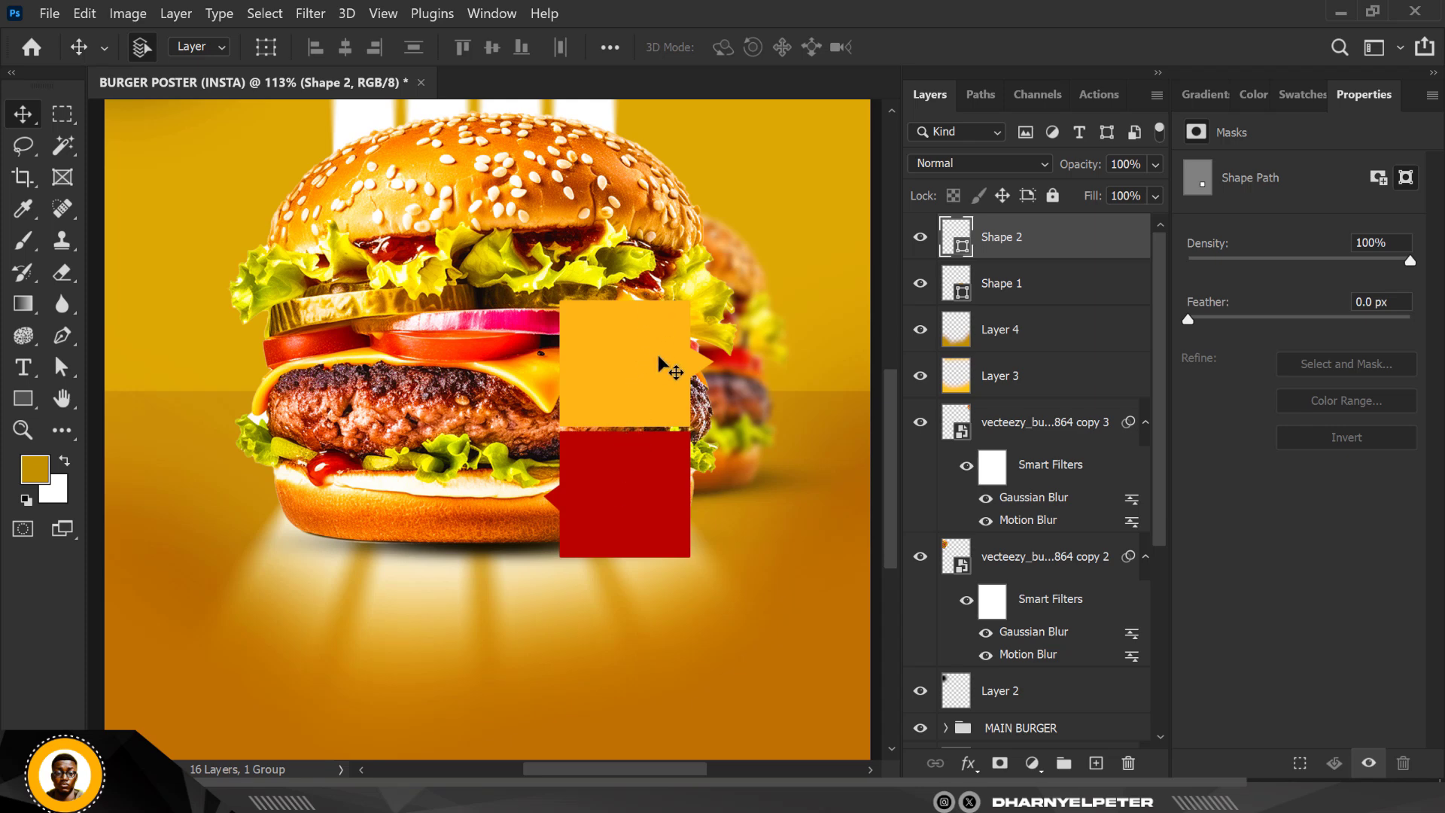
{"action": "scroll", "coordinate": [594, 319], "scroll_direction": "down", "scroll_amount": 2}
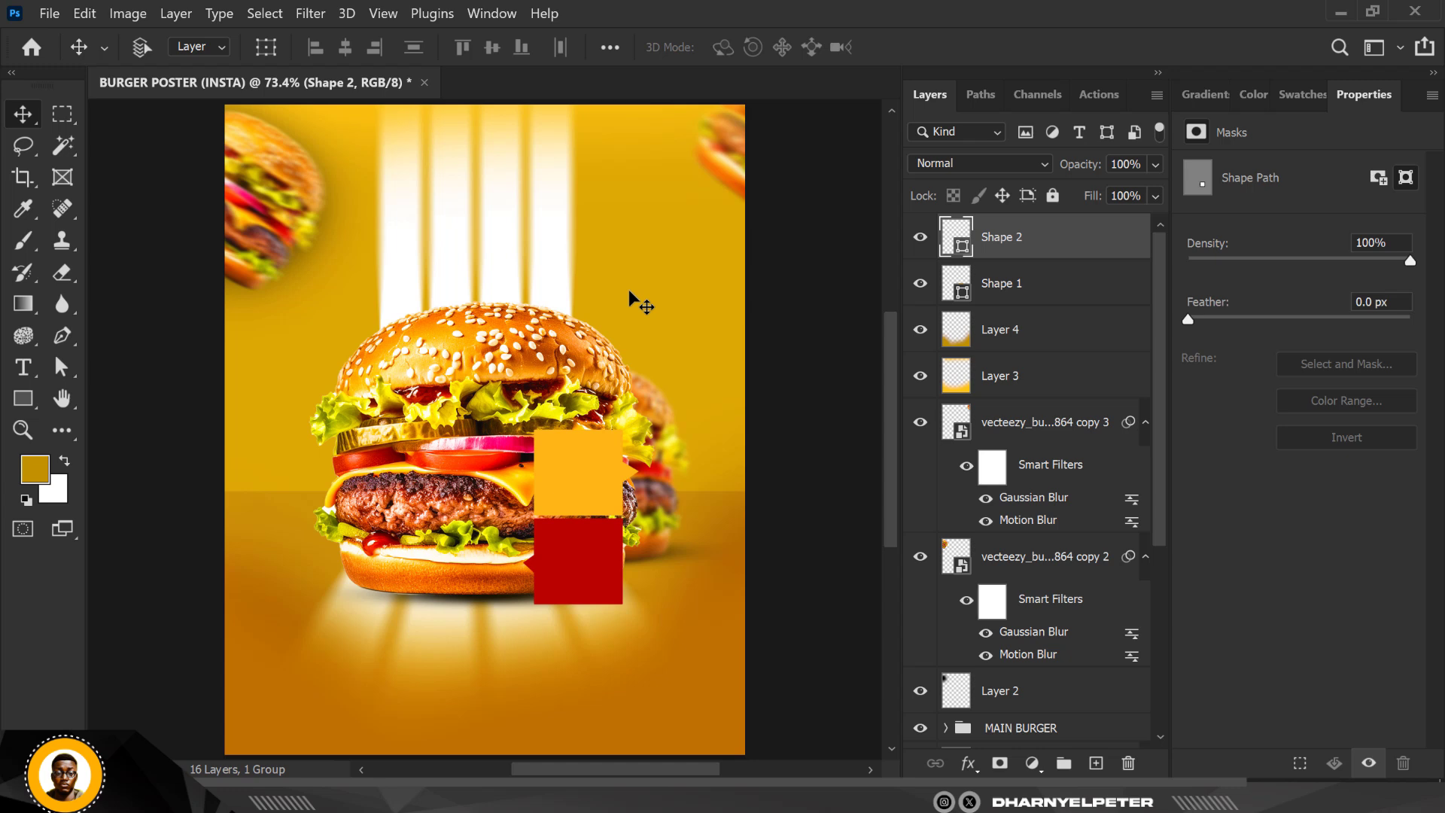
{"action": "scroll", "coordinate": [629, 301], "scroll_direction": "up", "scroll_amount": 1}
{"action": "scroll", "coordinate": [559, 476], "scroll_direction": "up", "scroll_amount": 2}
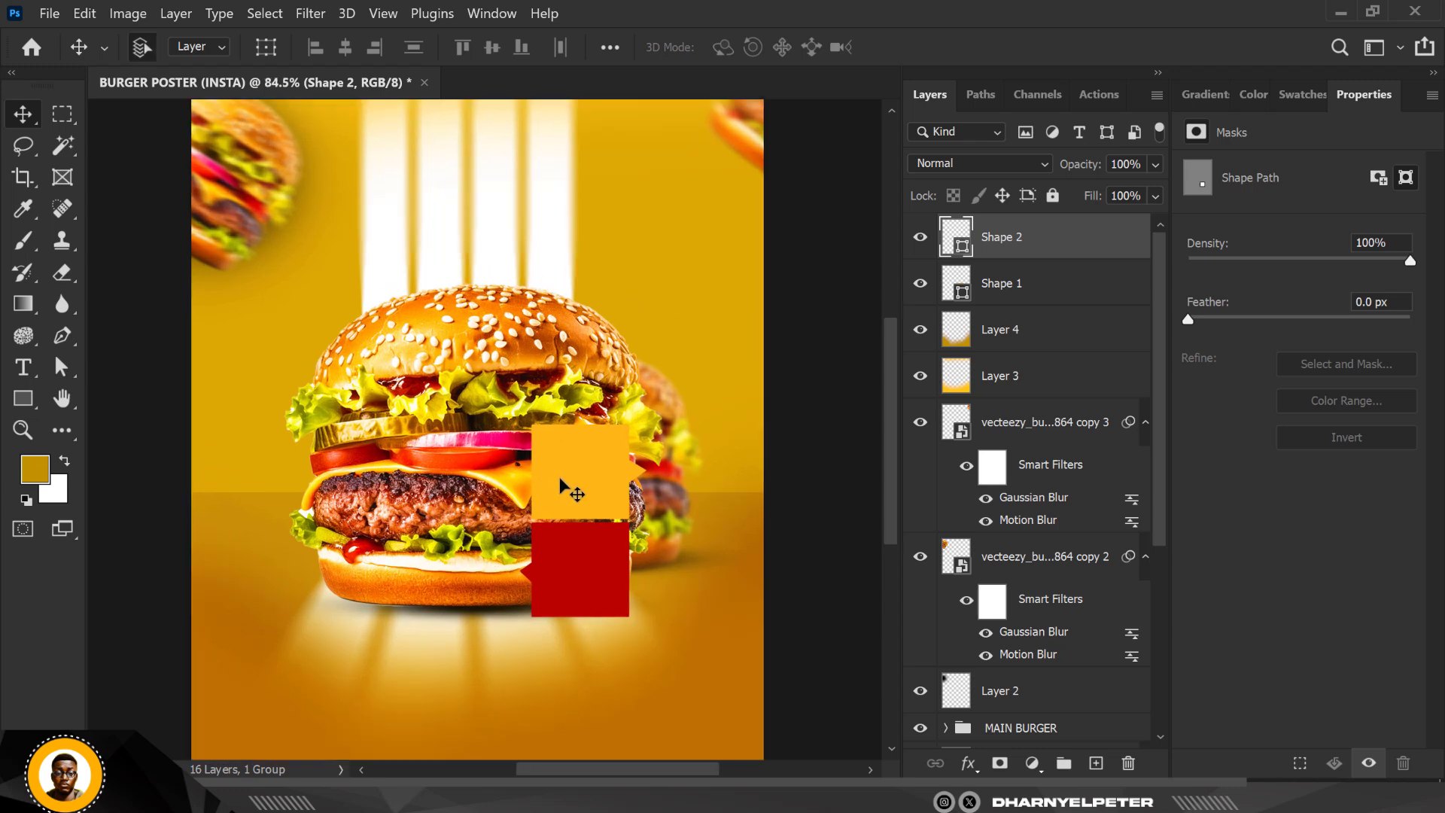
{"action": "key", "text": "alt+bracketleft"}
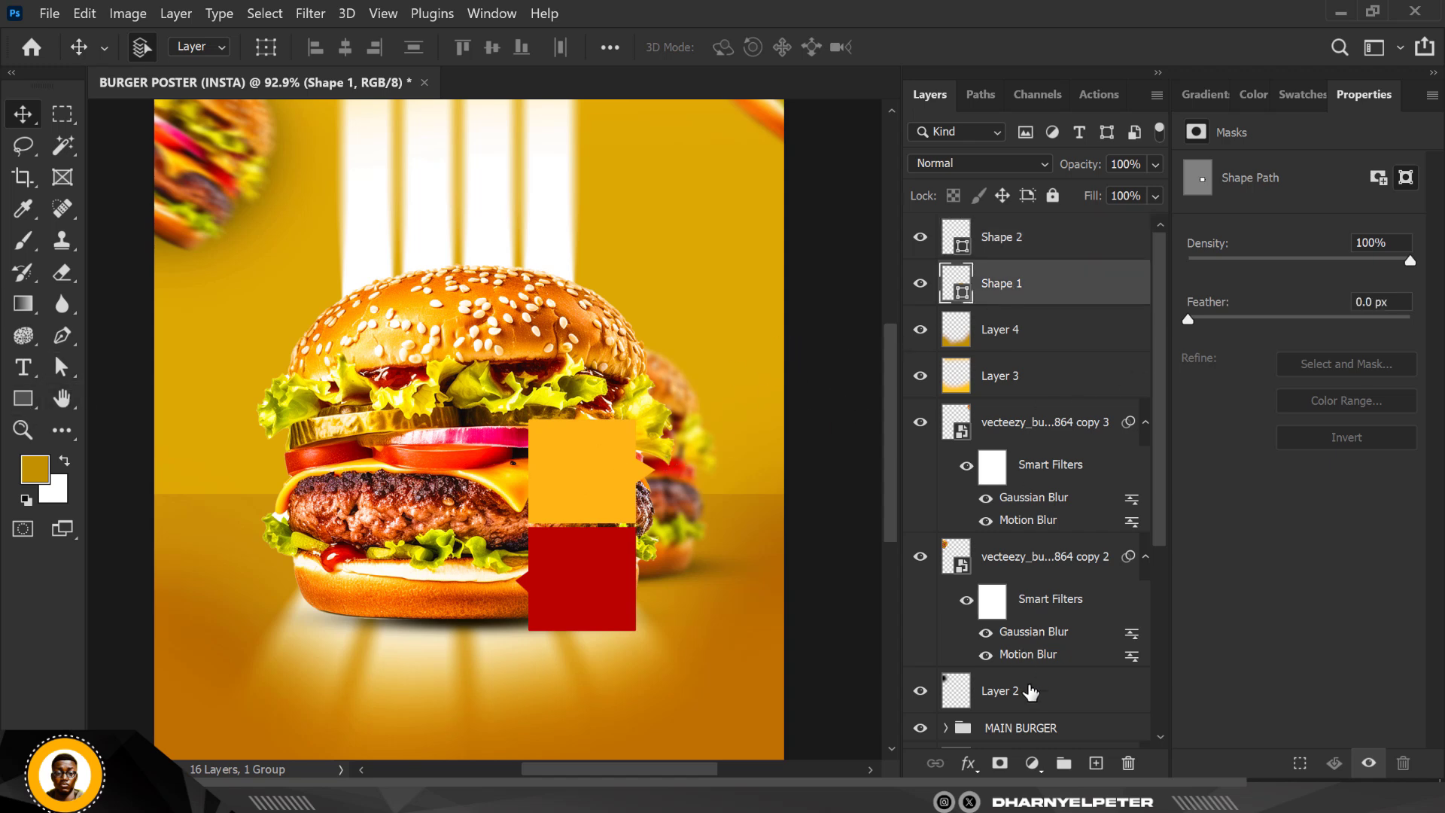
{"action": "left_click", "coordinate": [1097, 766]}
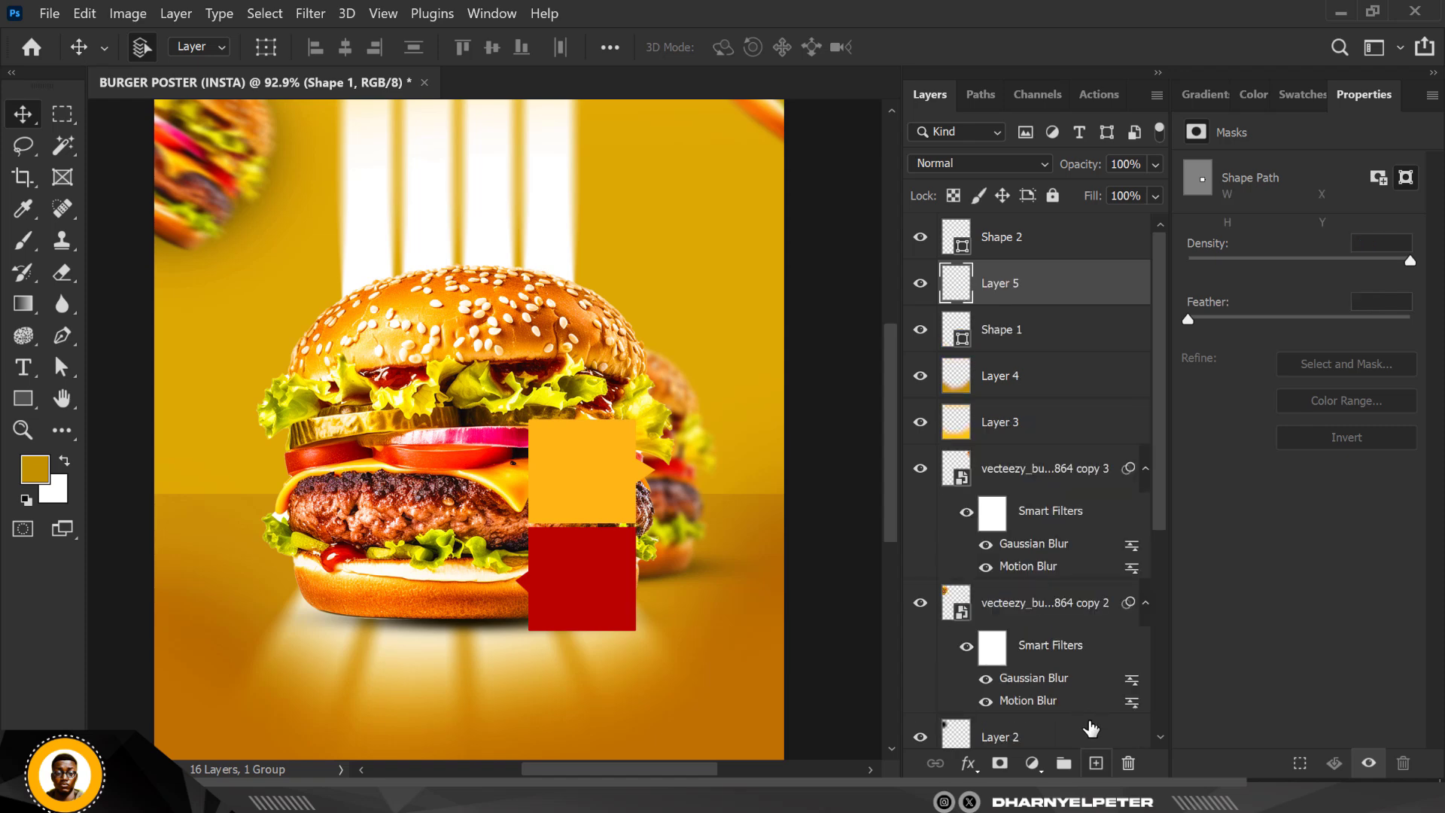
{"action": "right_click", "coordinate": [1053, 292]}
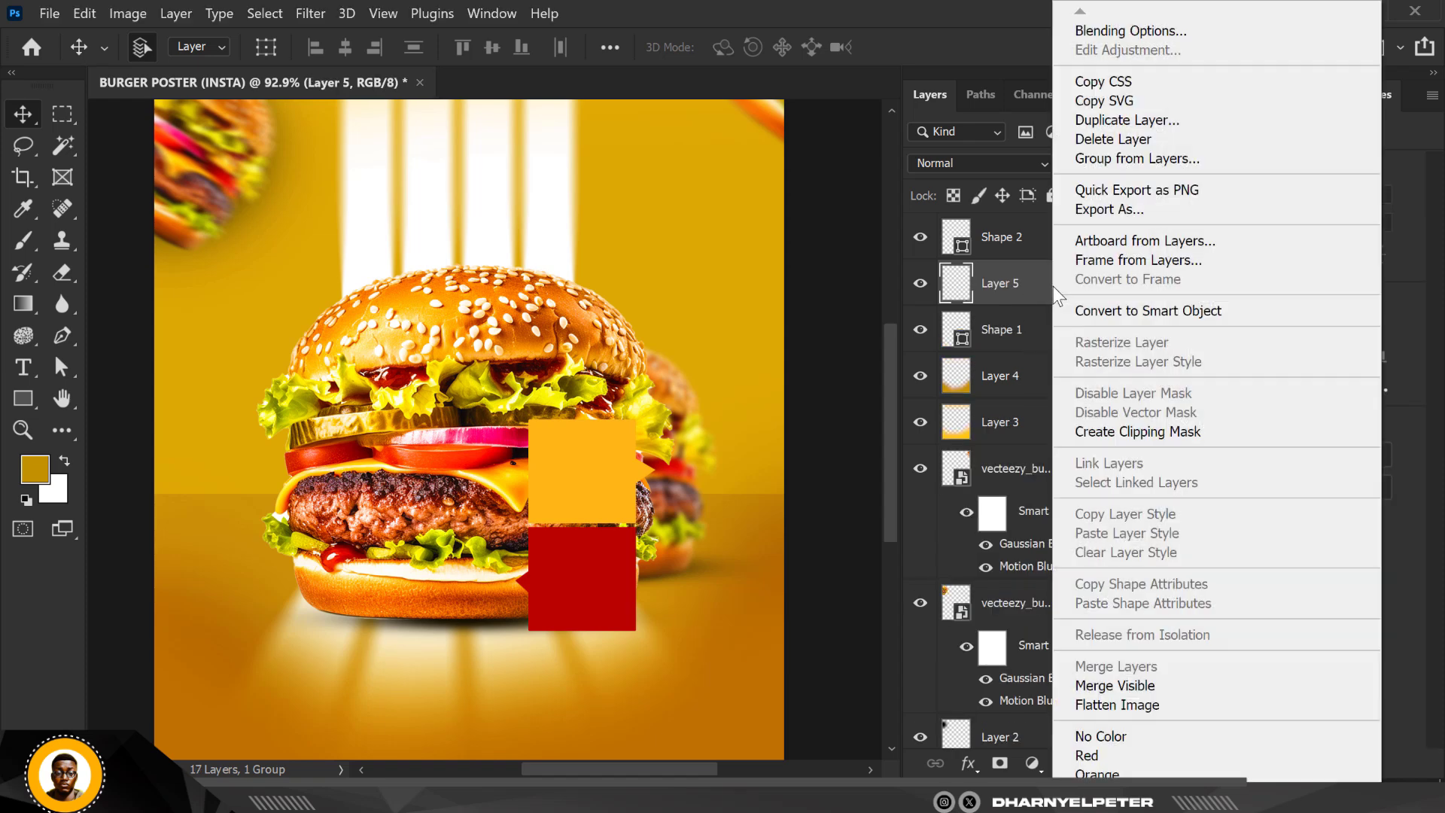
{"action": "left_click", "coordinate": [1124, 429]}
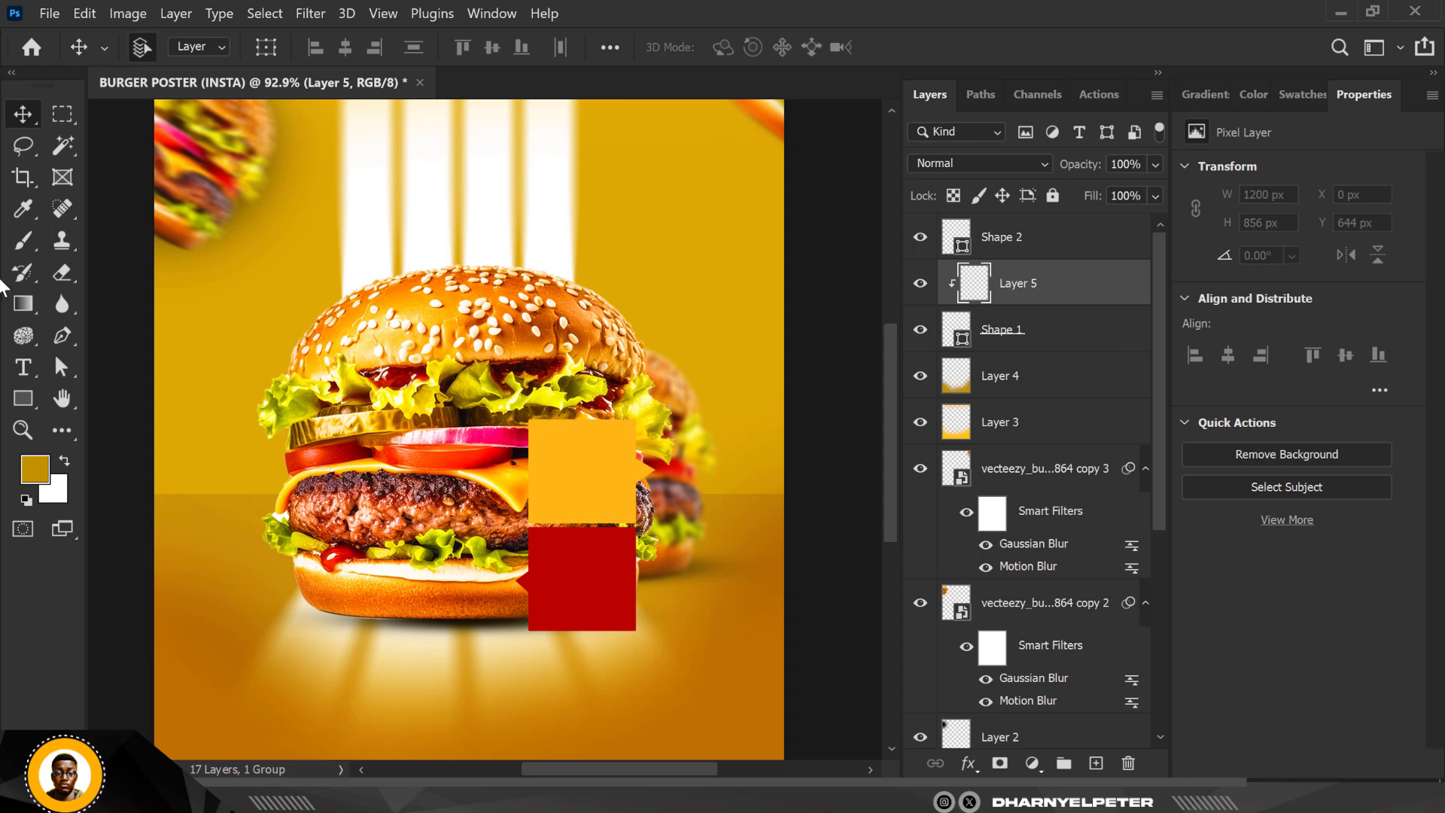
- Draw a clipped ellipse about 436 by 174 px across the yellow callout's upper part and fill it with #ae4200 sampled from the bun
{"action": "left_click", "coordinate": [25, 399]}
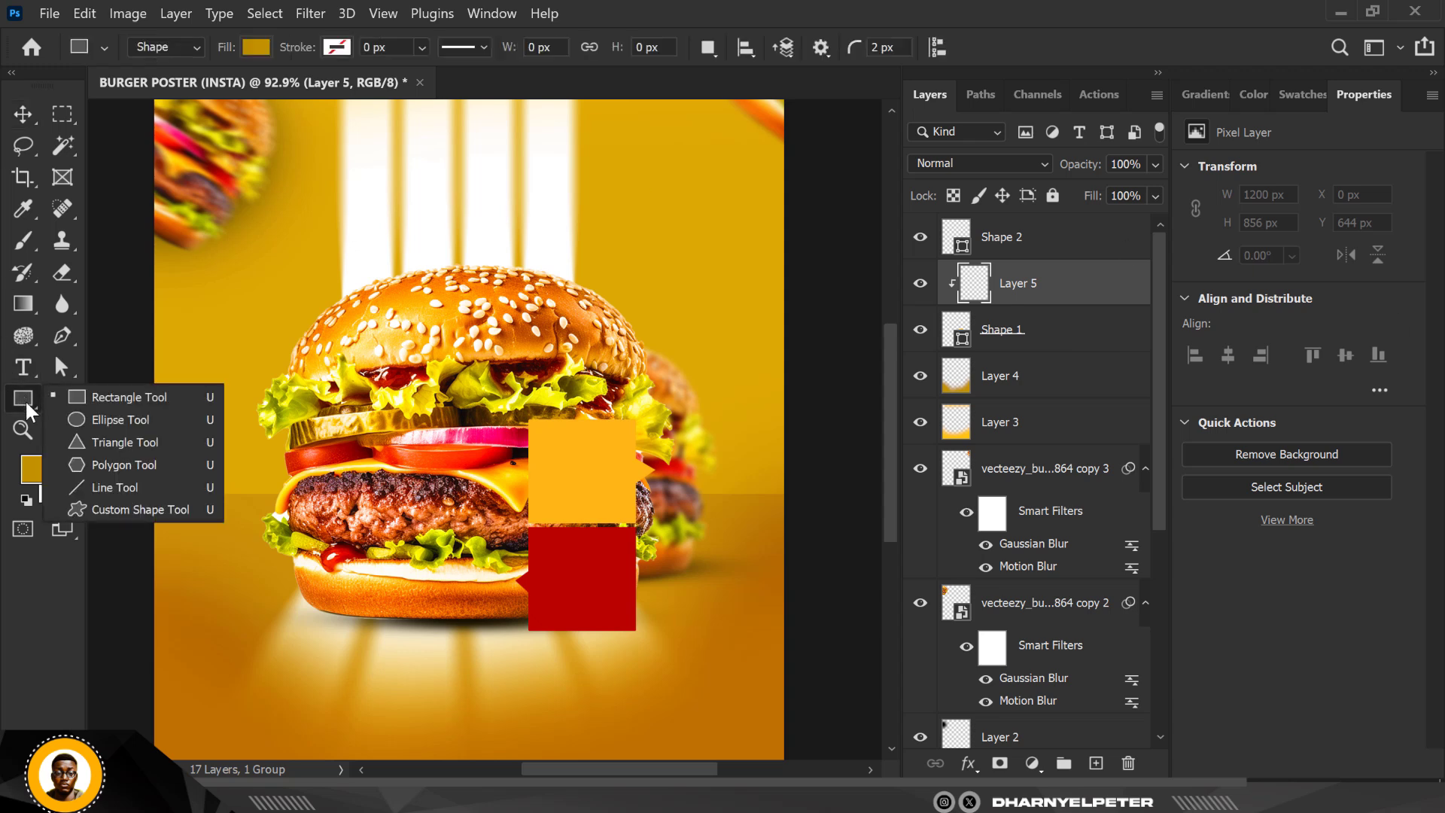
{"action": "left_click", "coordinate": [107, 422]}
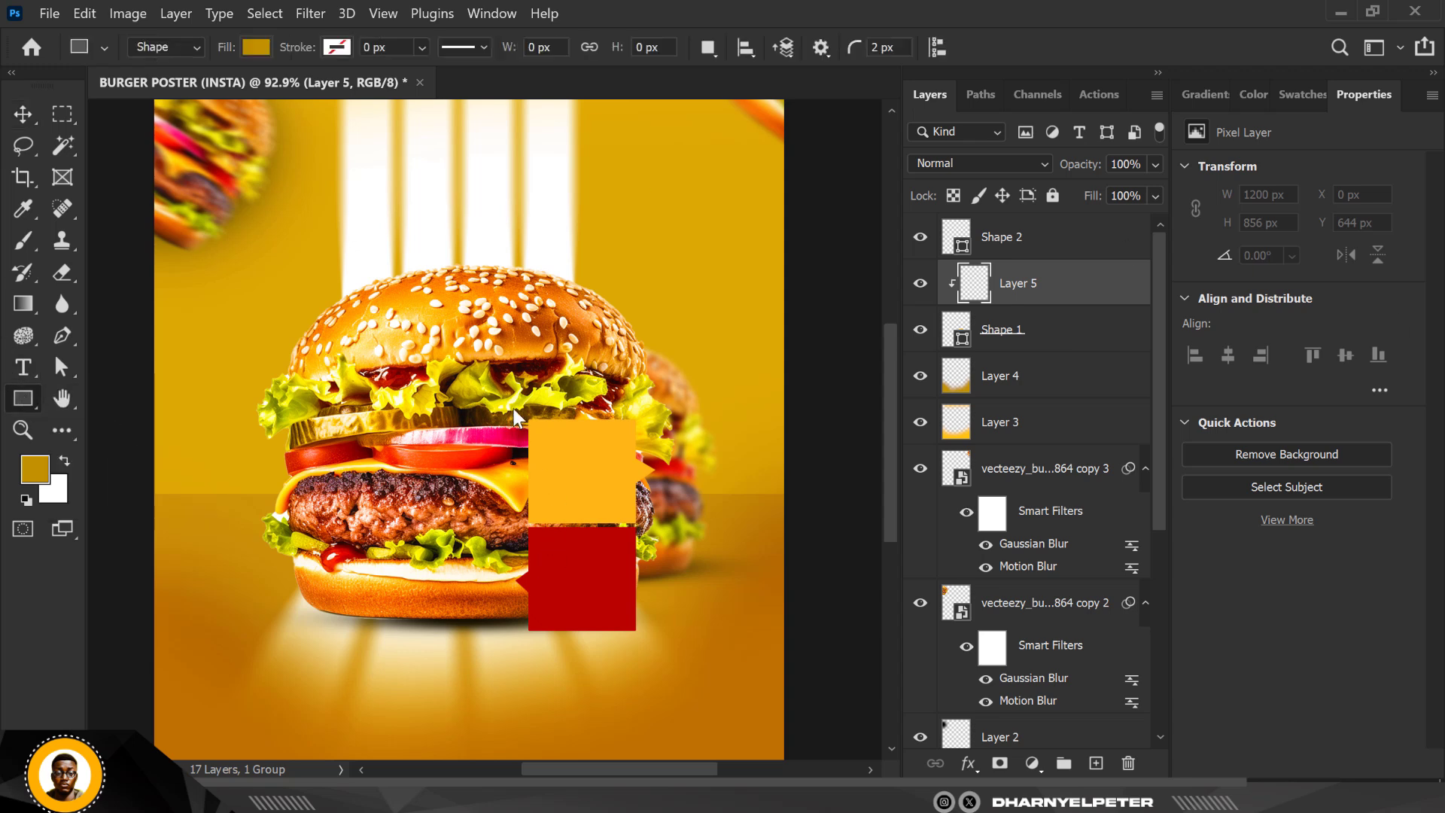
{"action": "left_click_drag", "start_coordinate": [562, 431], "coordinate": [683, 463]}
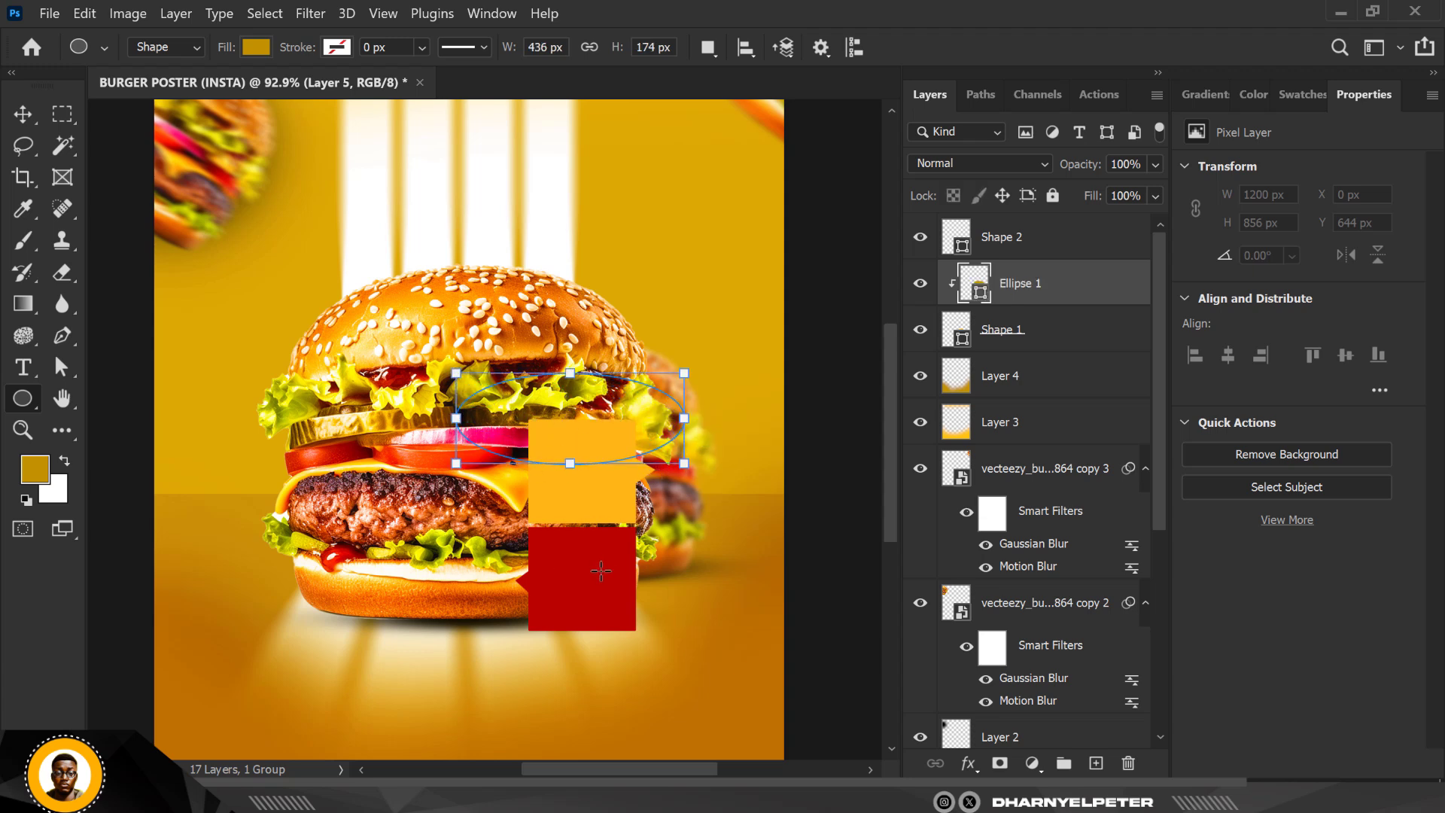
{"action": "double_click", "coordinate": [980, 293]}
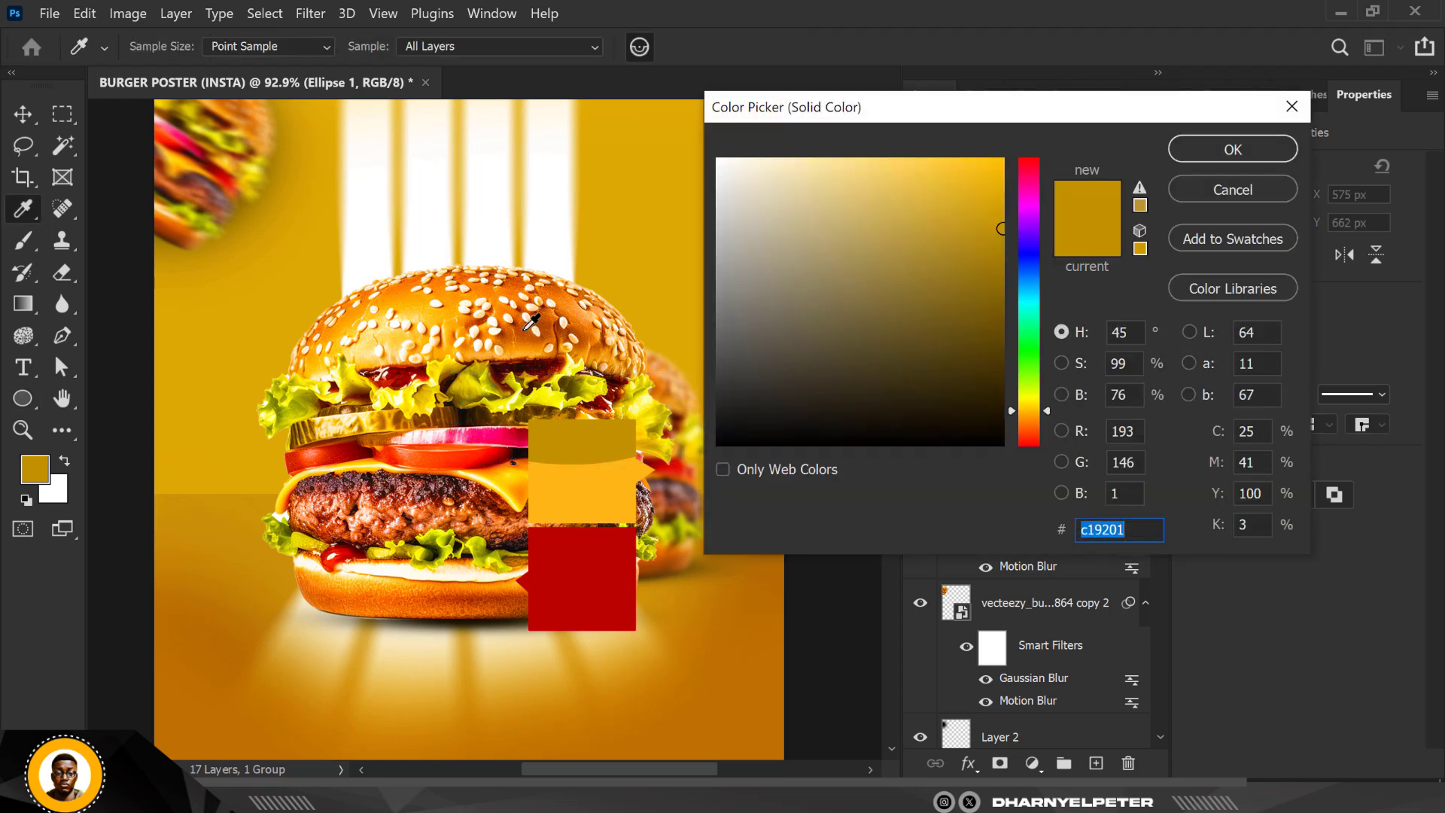
{"action": "left_click", "coordinate": [525, 329]}
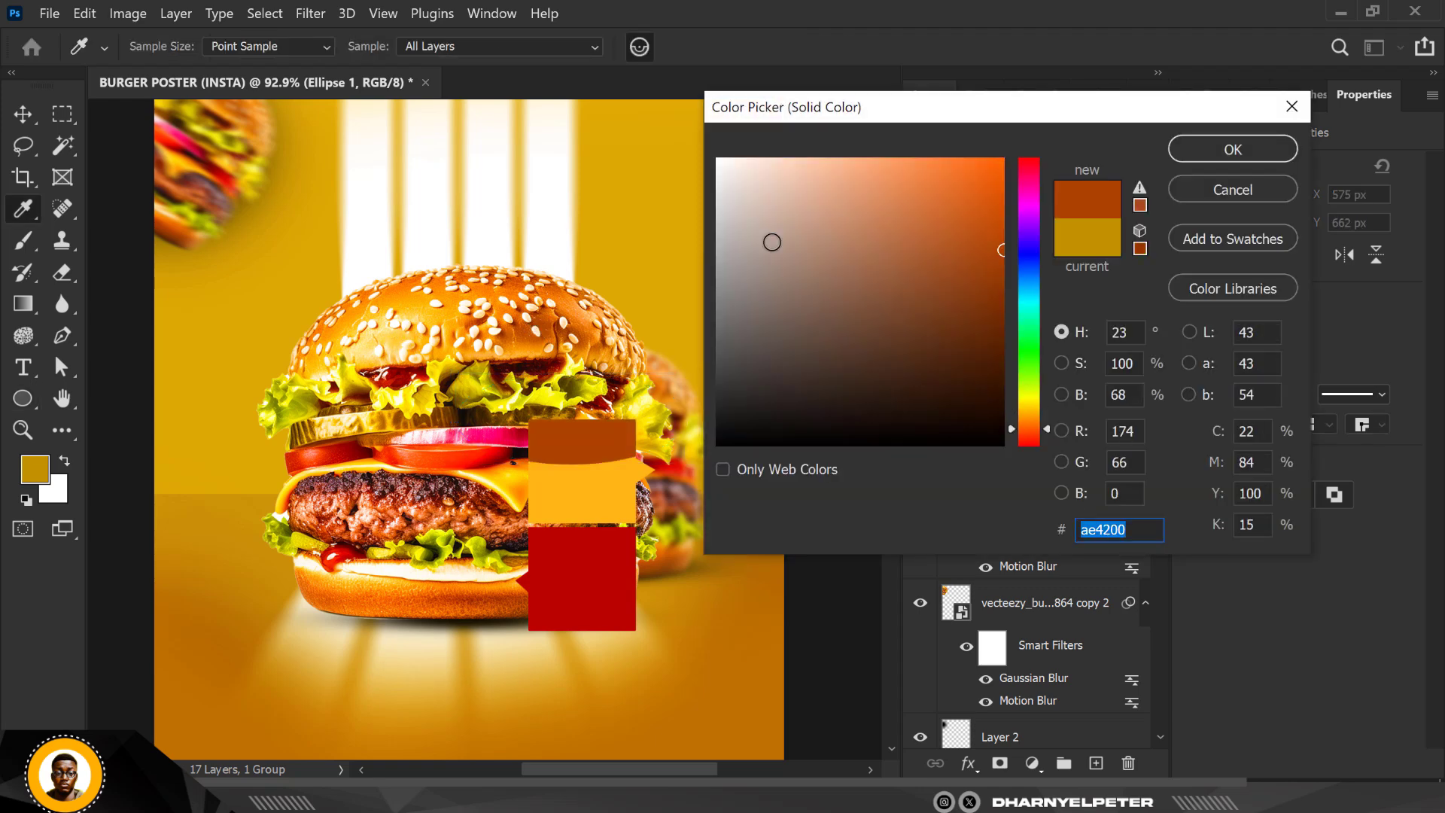
{"action": "left_click", "coordinate": [1253, 150]}
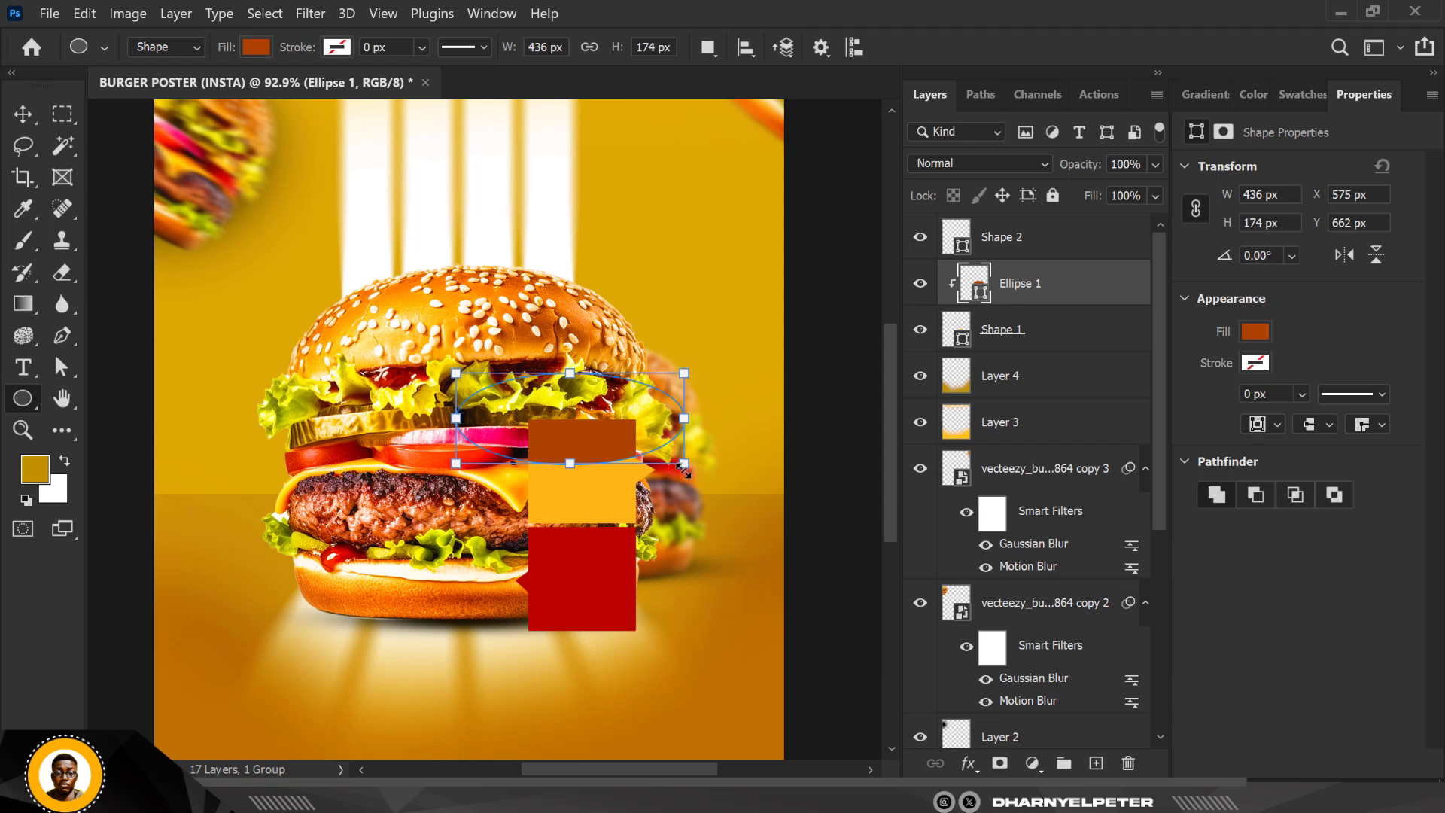
- Rotate the ellipse to about -44.25° and move it down so it covers the yellow callout's upper-left corner diagonally
{"action": "key", "text": "v"}
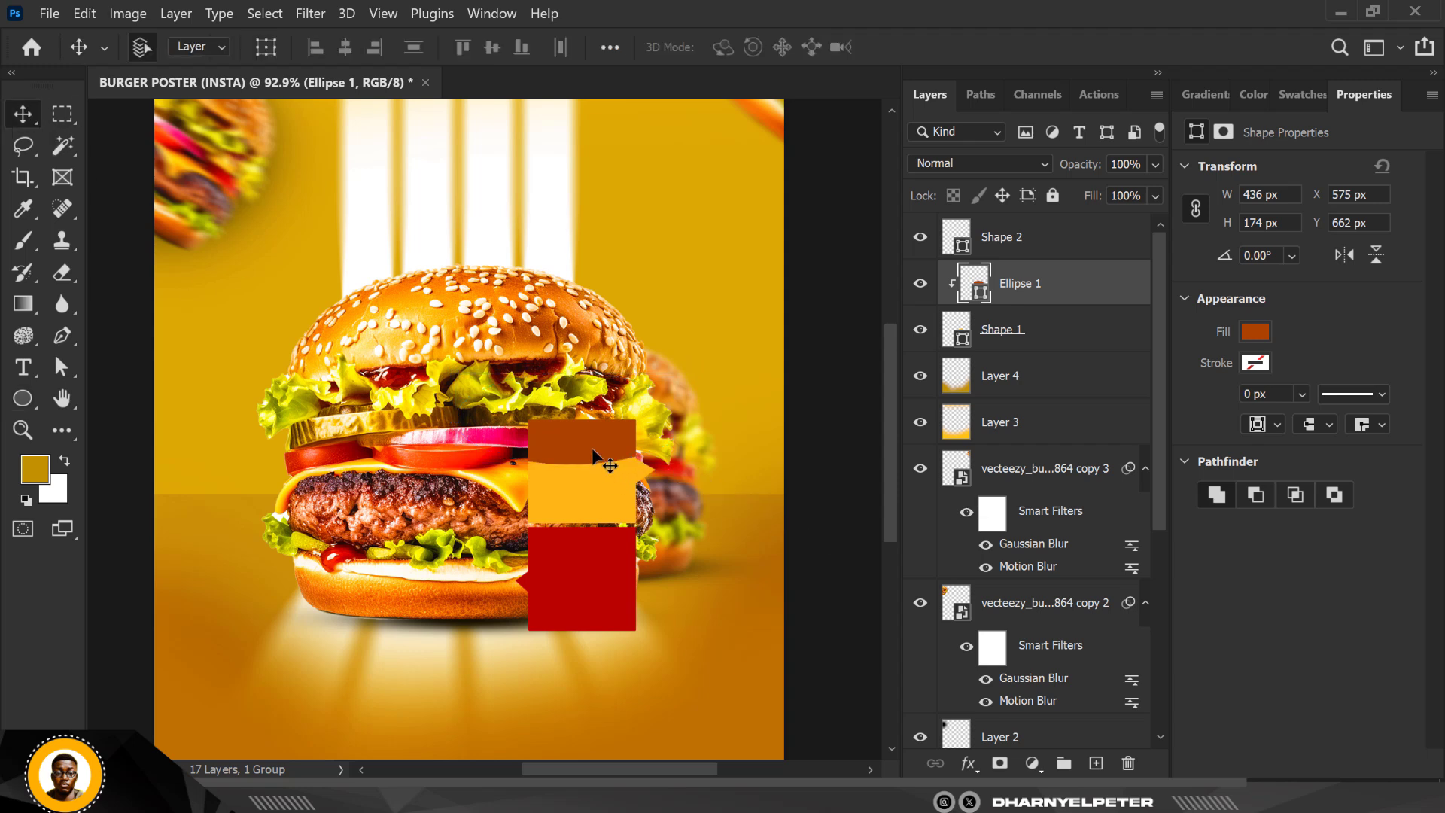
{"action": "key", "text": "ctrl+t"}
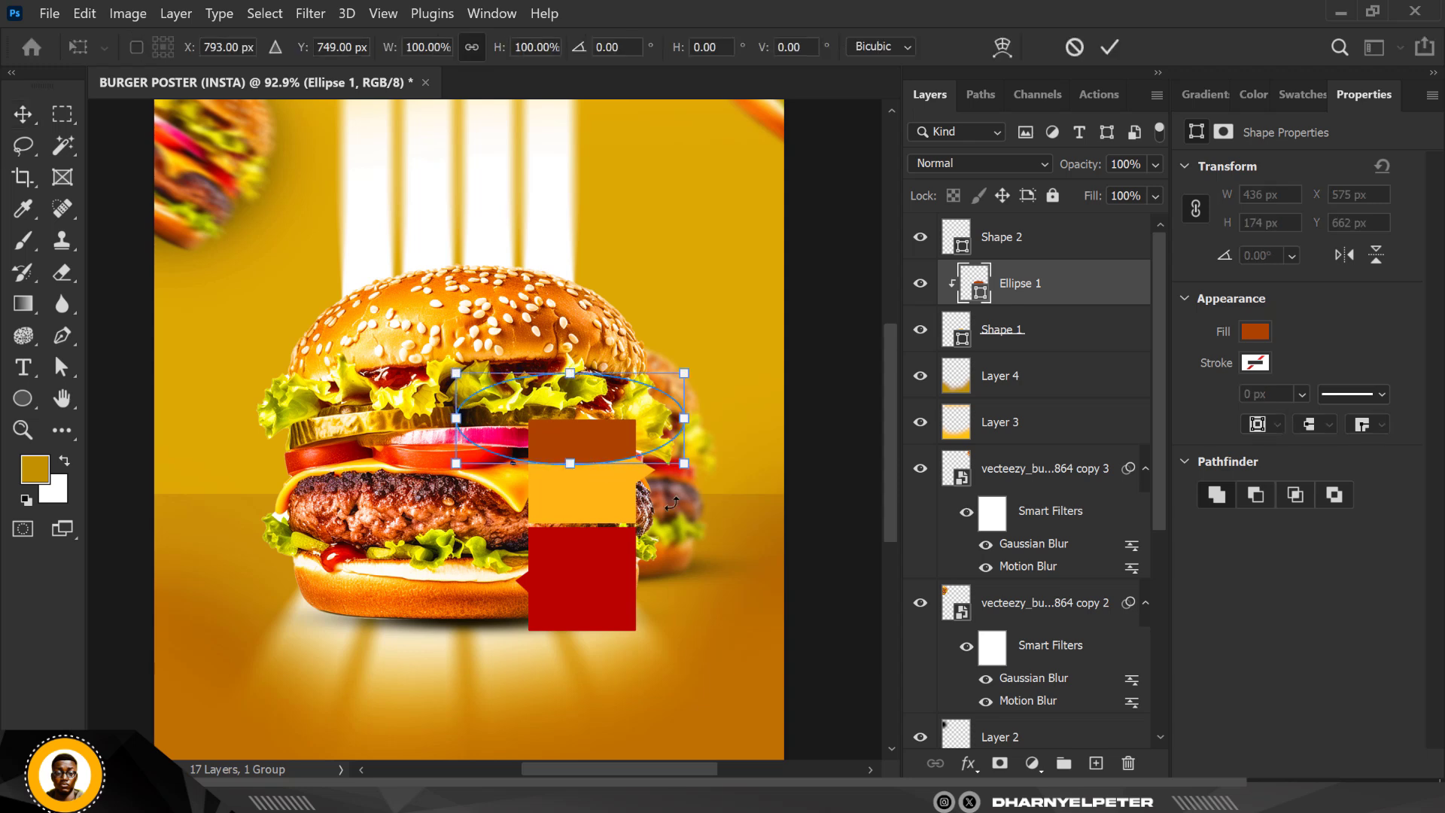
{"action": "left_click_drag", "start_coordinate": [687, 482], "coordinate": [680, 380]}
{"action": "left_click_drag", "start_coordinate": [556, 445], "coordinate": [549, 475]}
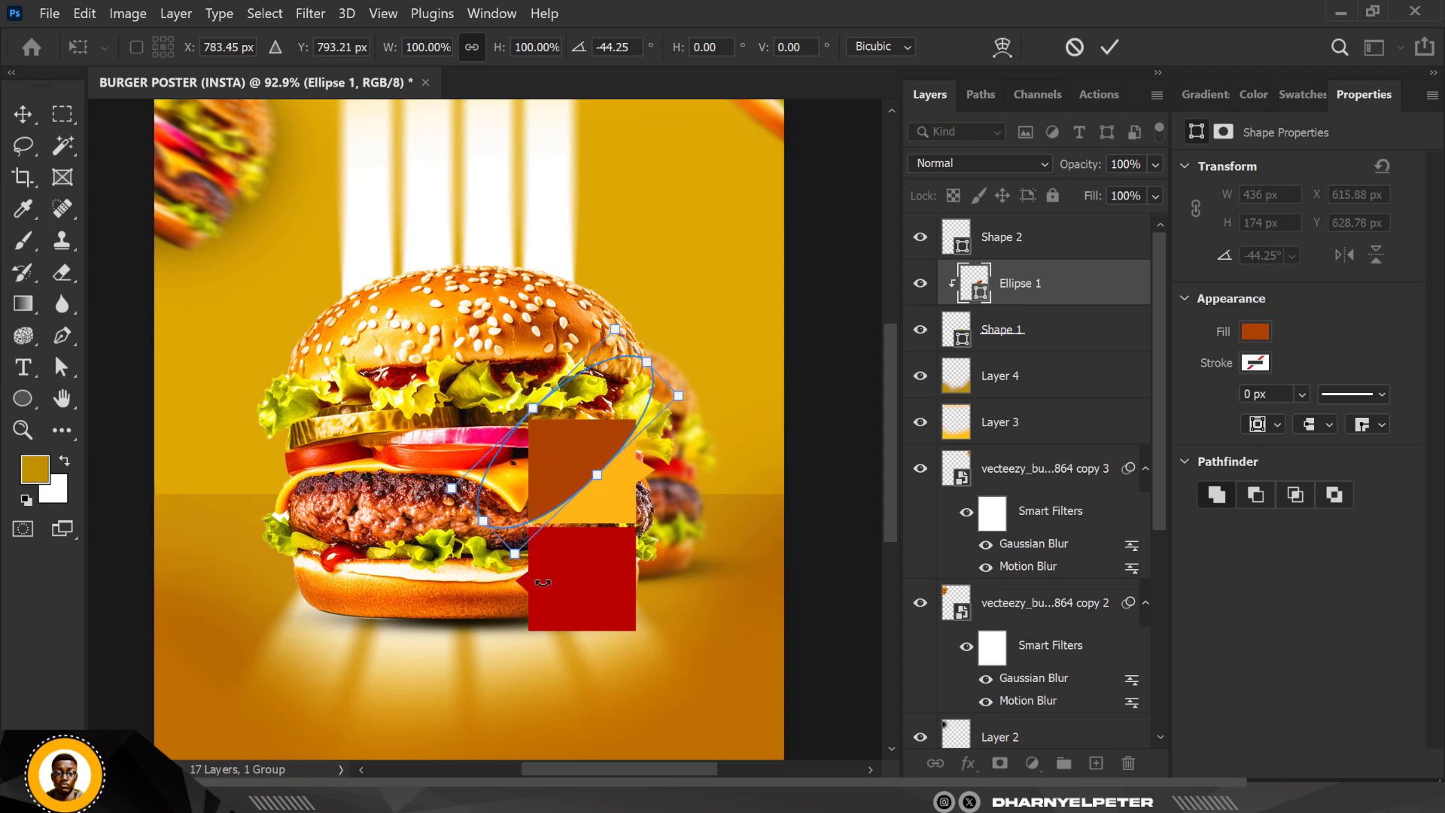
{"action": "key", "text": "Return"}
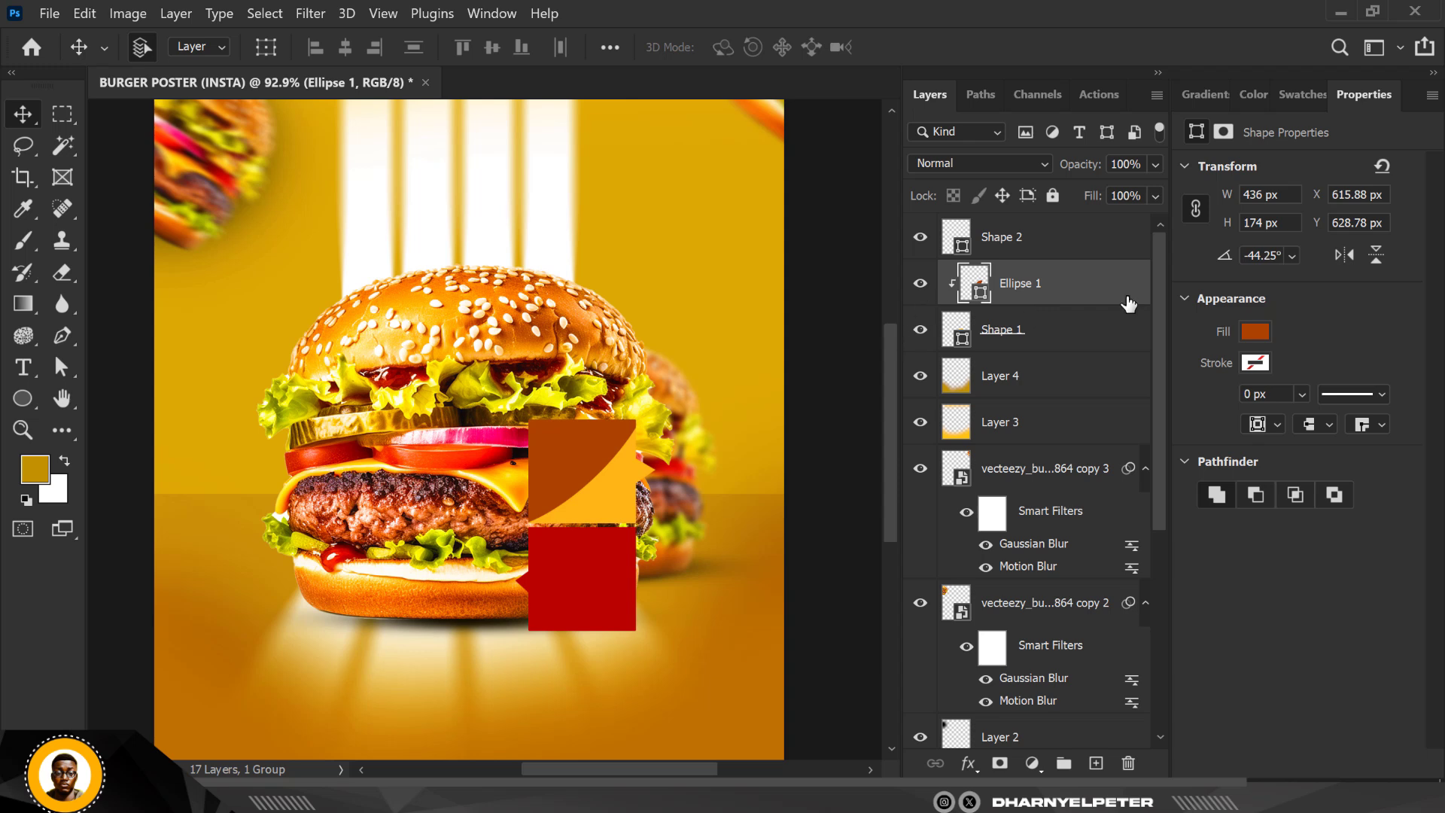
- Add a layer mask to Ellipse 1 and paint black with a soft 250 px brush diagonally across it to fade the shading
{"action": "left_click", "coordinate": [1000, 762]}
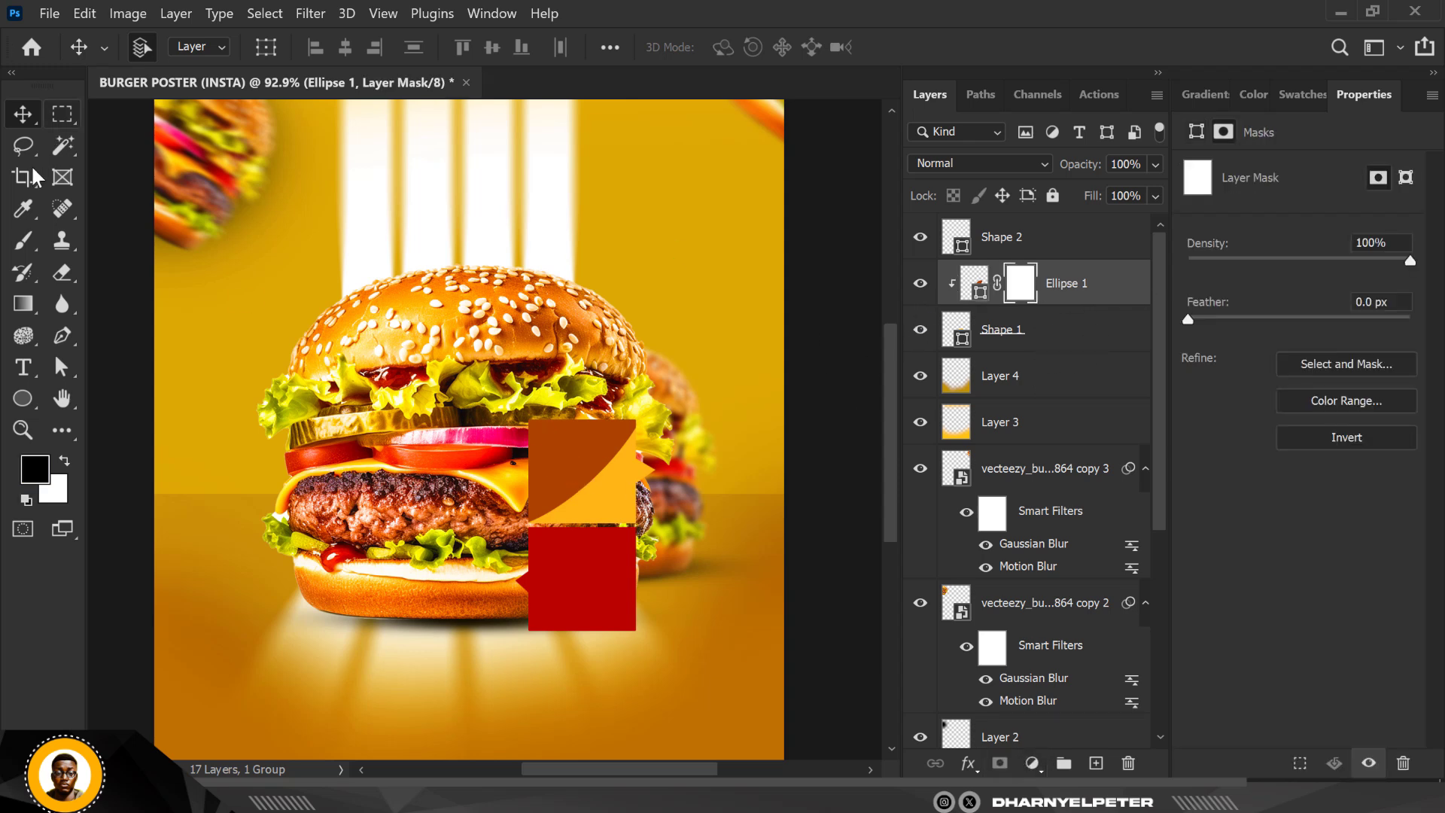
{"action": "left_click", "coordinate": [23, 241]}
{"action": "key", "text": "bracketleft"}
{"action": "key", "text": "bracketleft"}
{"action": "key", "text": "bracketleft"}
{"action": "key", "text": "bracketleft"}
{"action": "key", "text": "bracketleft"}
{"action": "key", "text": "bracketleft"}
{"action": "key", "text": "bracketleft"}
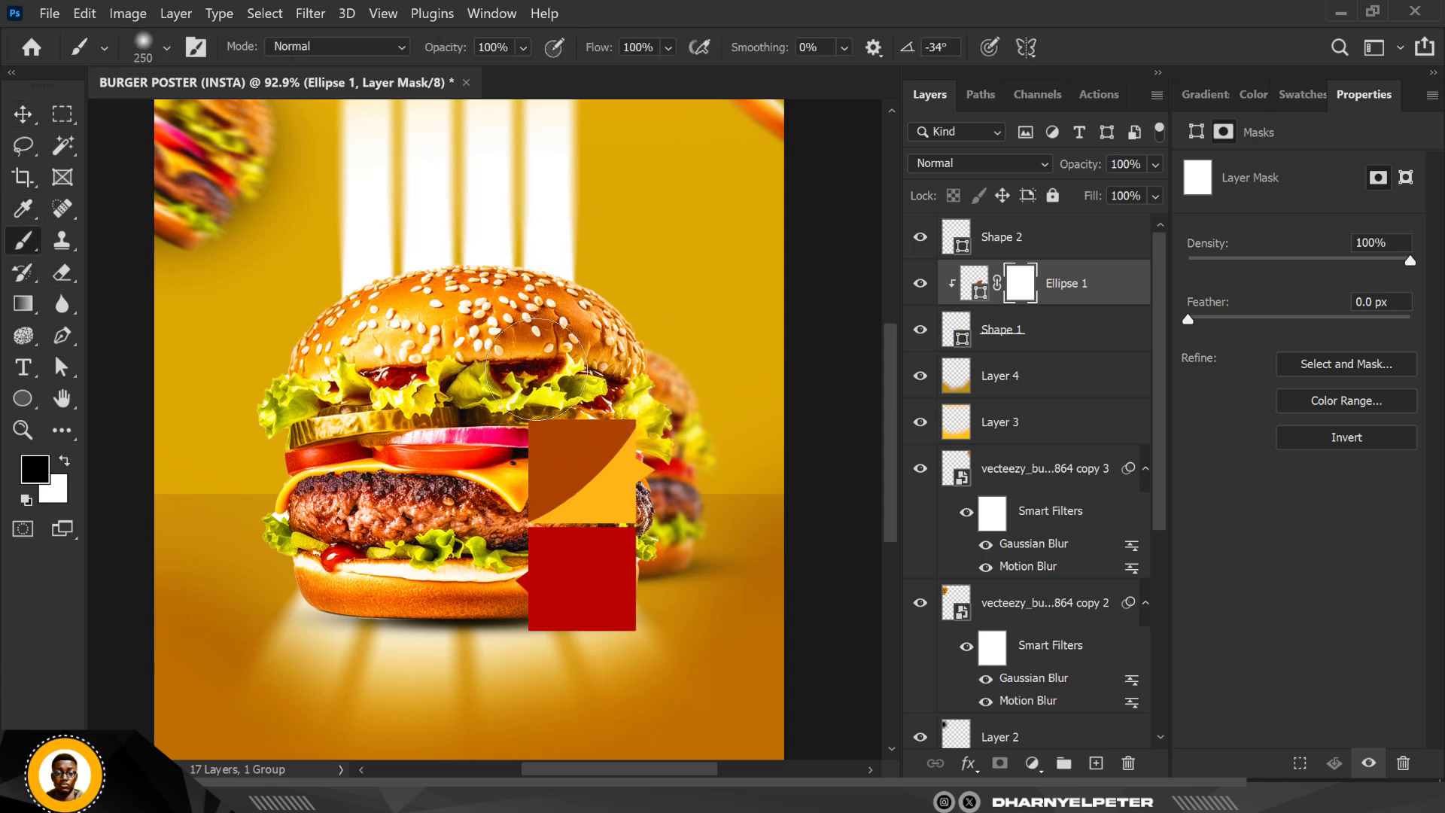
{"action": "mouse_move", "coordinate": [566, 376]}
{"action": "left_mouse_down"}
{"action": "mouse_move", "coordinate": [548, 367]}
{"action": "mouse_move", "coordinate": [523, 432]}
{"action": "mouse_move", "coordinate": [572, 391]}
{"action": "mouse_move", "coordinate": [542, 372]}
{"action": "mouse_move", "coordinate": [519, 467]}
{"action": "left_mouse_up"}
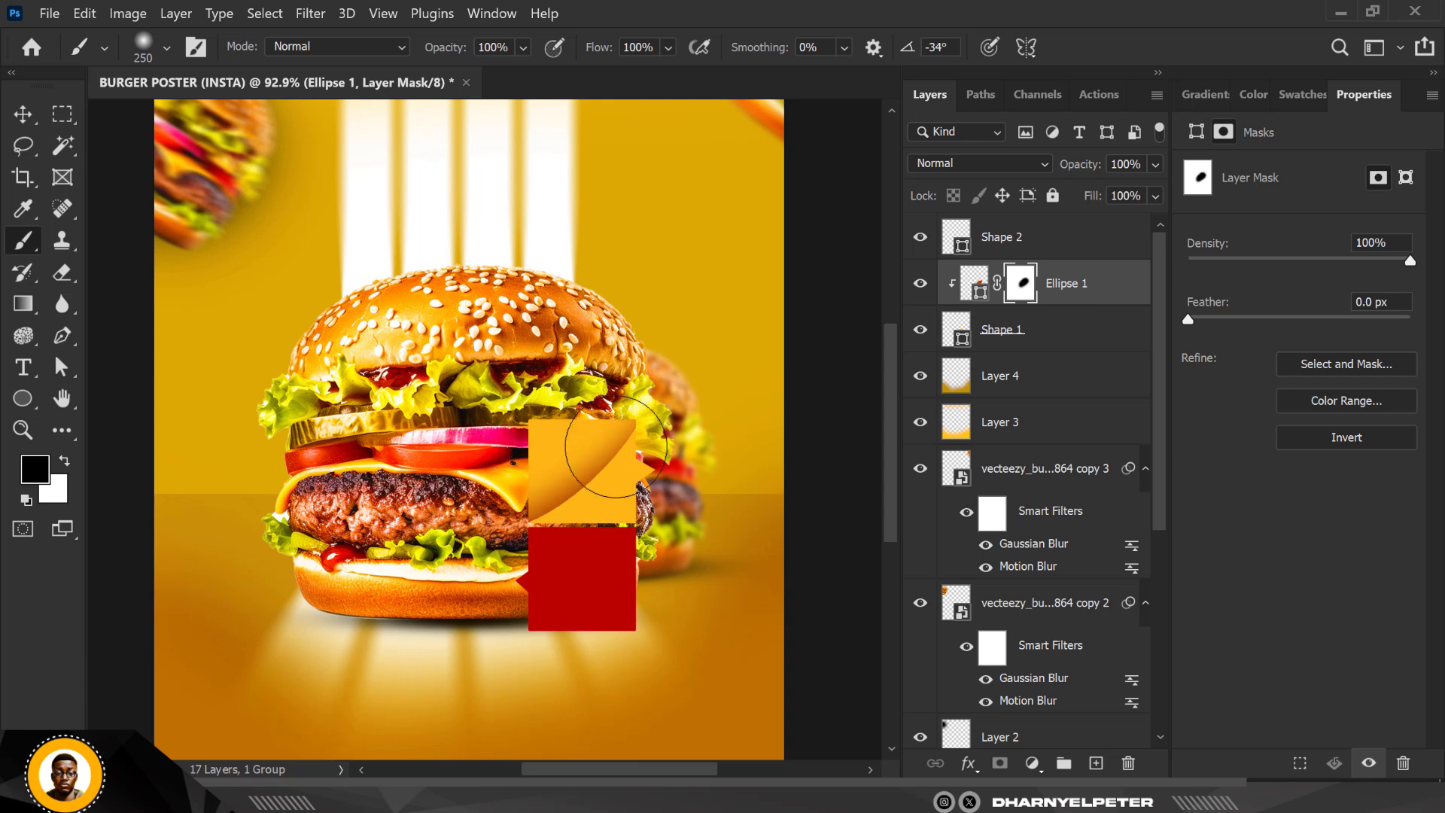
- Lower the masked Ellipse 1 layer's opacity to 47%
{"action": "left_click", "coordinate": [1154, 167]}
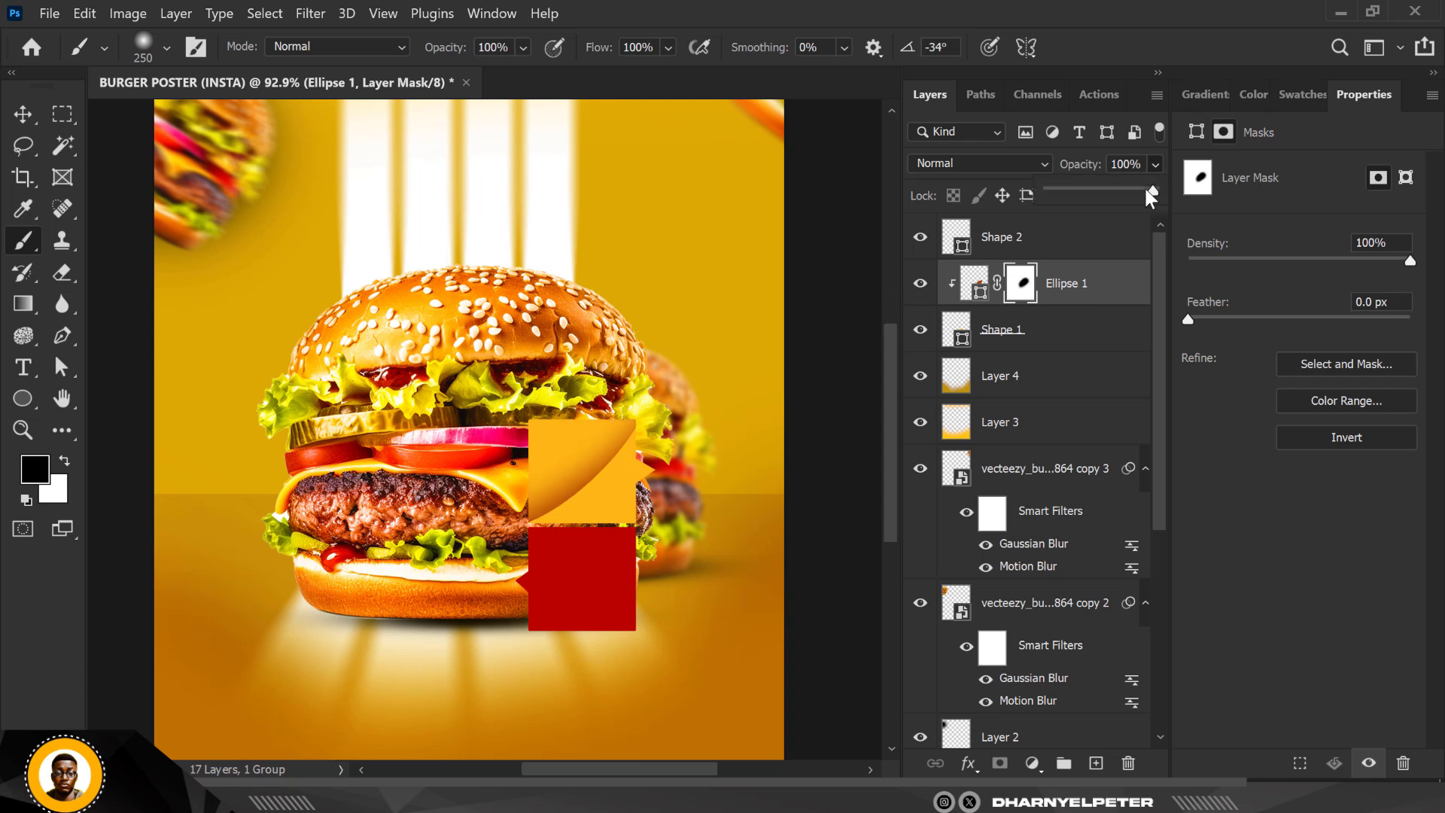
{"action": "left_click_drag", "start_coordinate": [1105, 193], "coordinate": [1103, 193]}
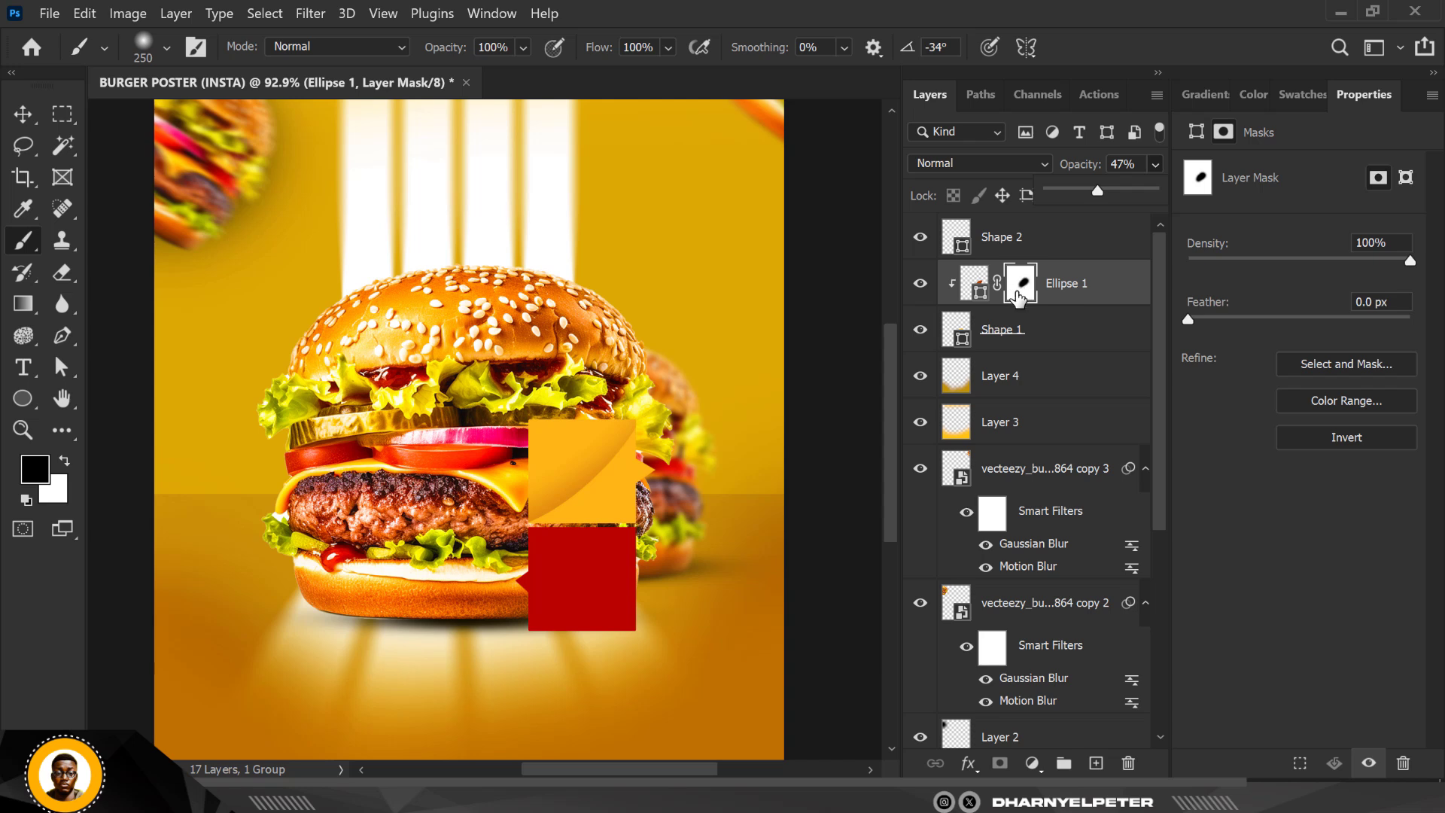
{"action": "key", "text": "v"}
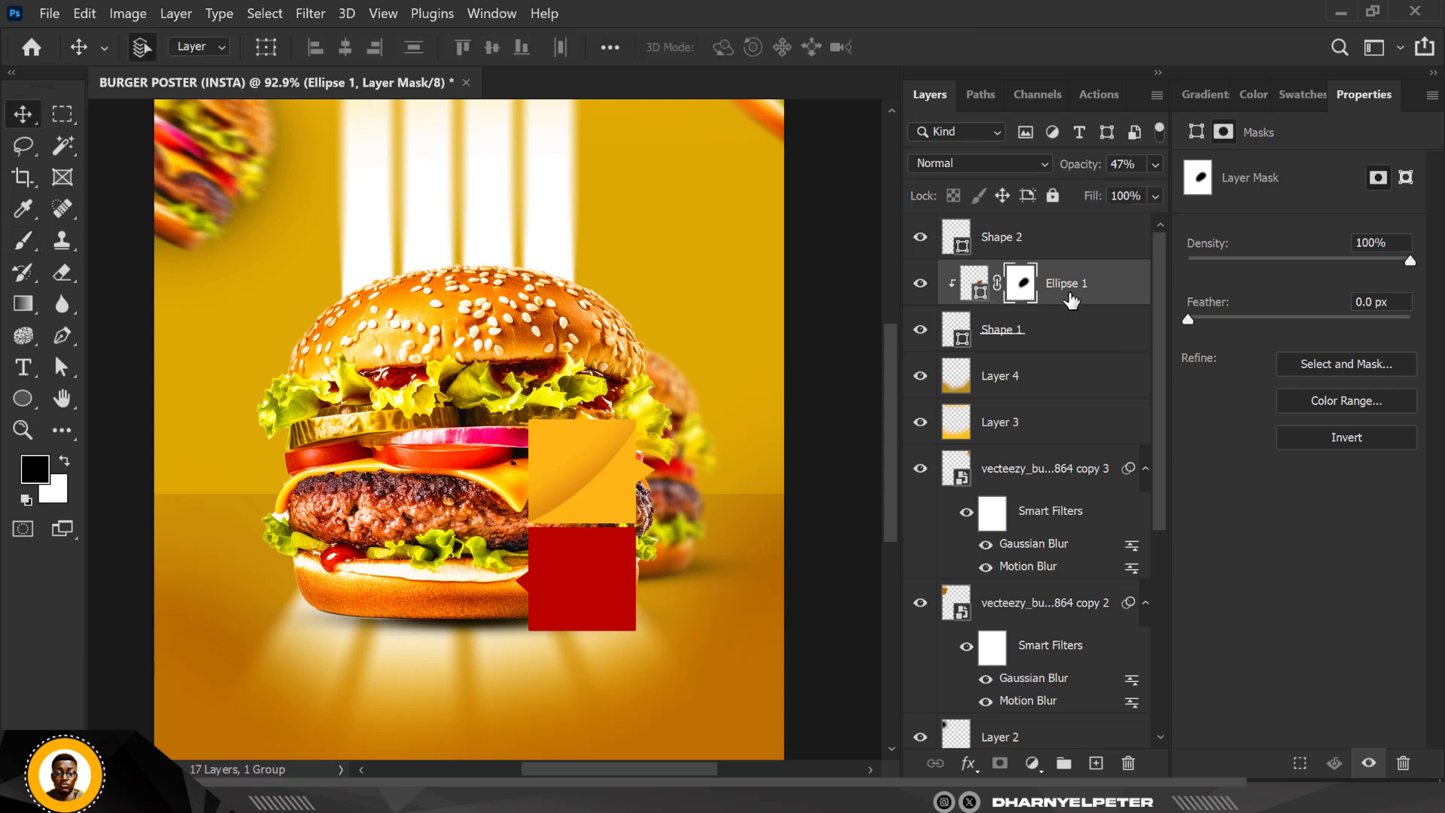
- Duplicate the masked Ellipse 1, place the copy above the red callout Shape 2 and clip it to that shape
{"action": "key", "text": "ctrl+j"}
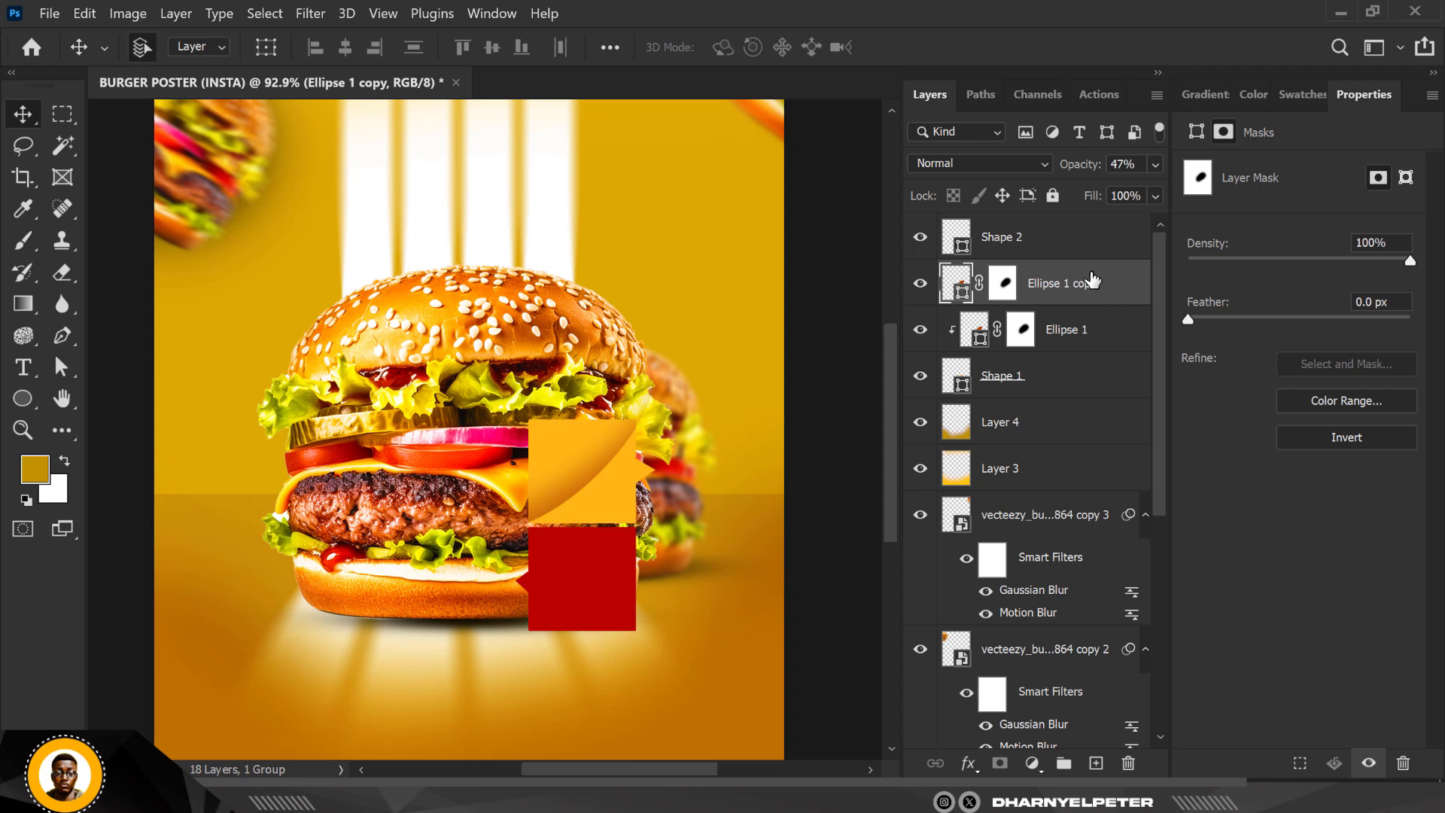
{"action": "left_click_drag", "start_coordinate": [1114, 294], "coordinate": [1112, 235]}
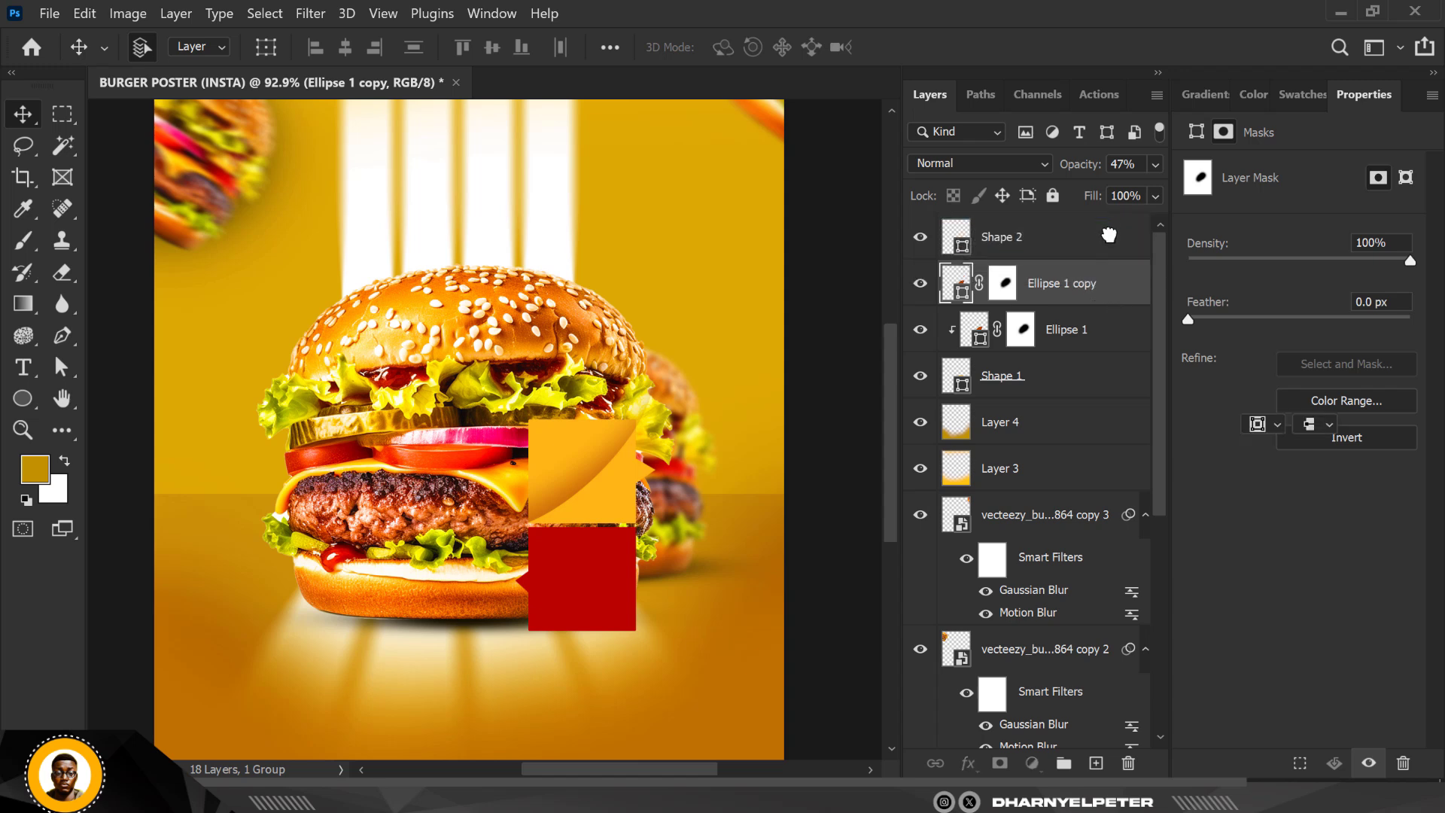
{"action": "right_click", "coordinate": [1110, 254]}
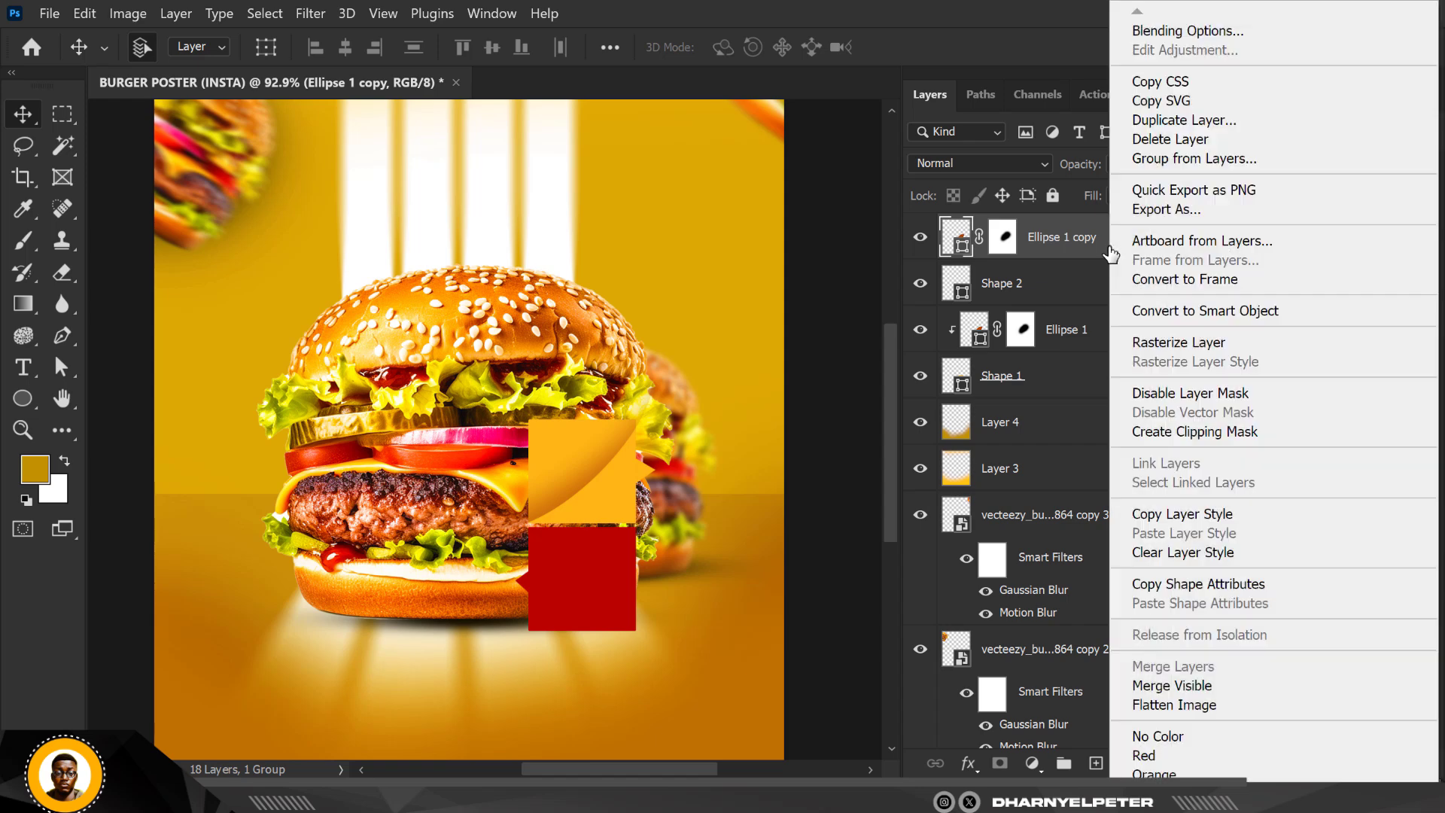
{"action": "left_click", "coordinate": [1226, 432]}
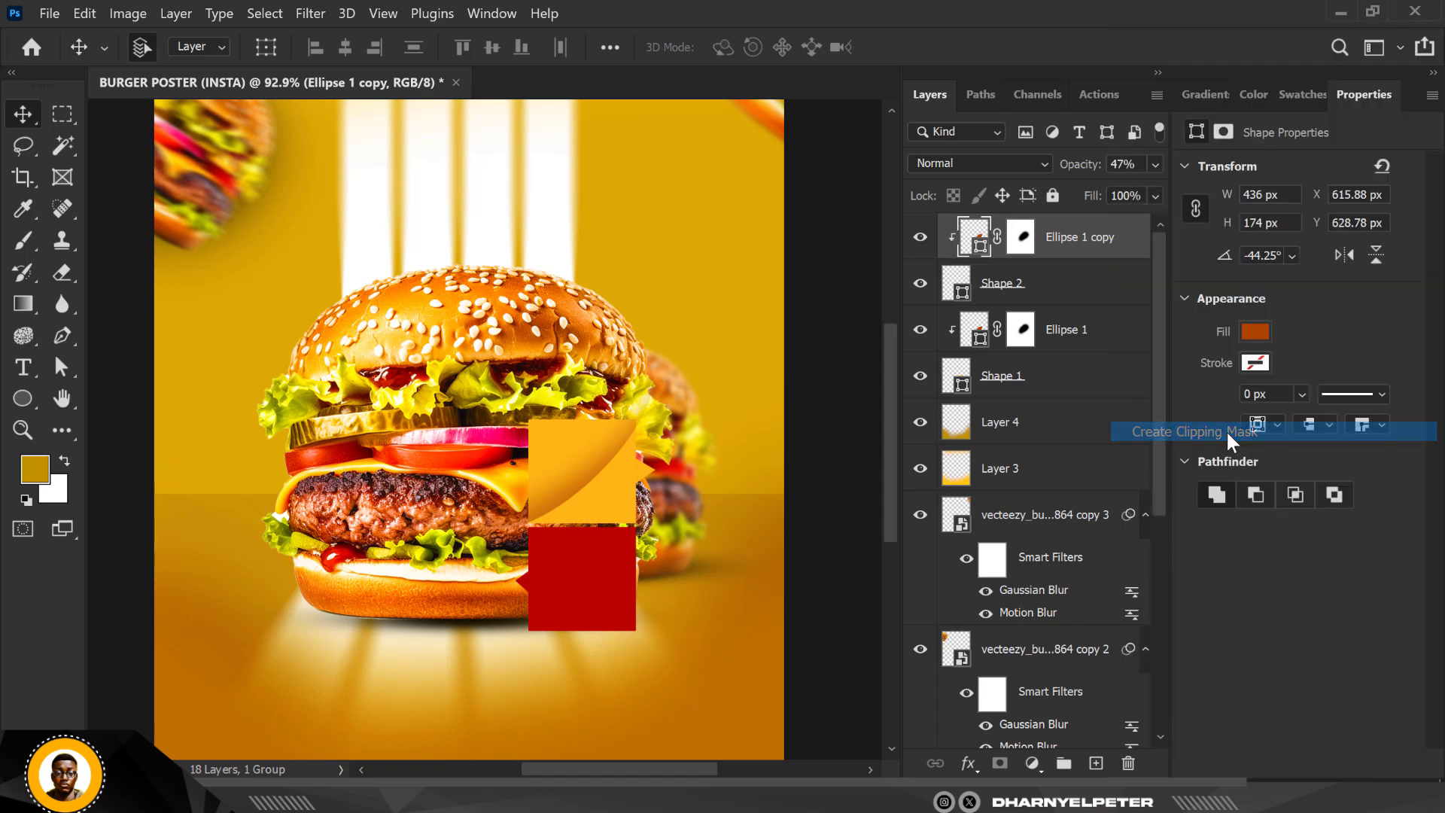
- Move the copied ellipse down so it covers the red callout's upper-left corner diagonally
{"action": "key", "text": "ctrl+t"}
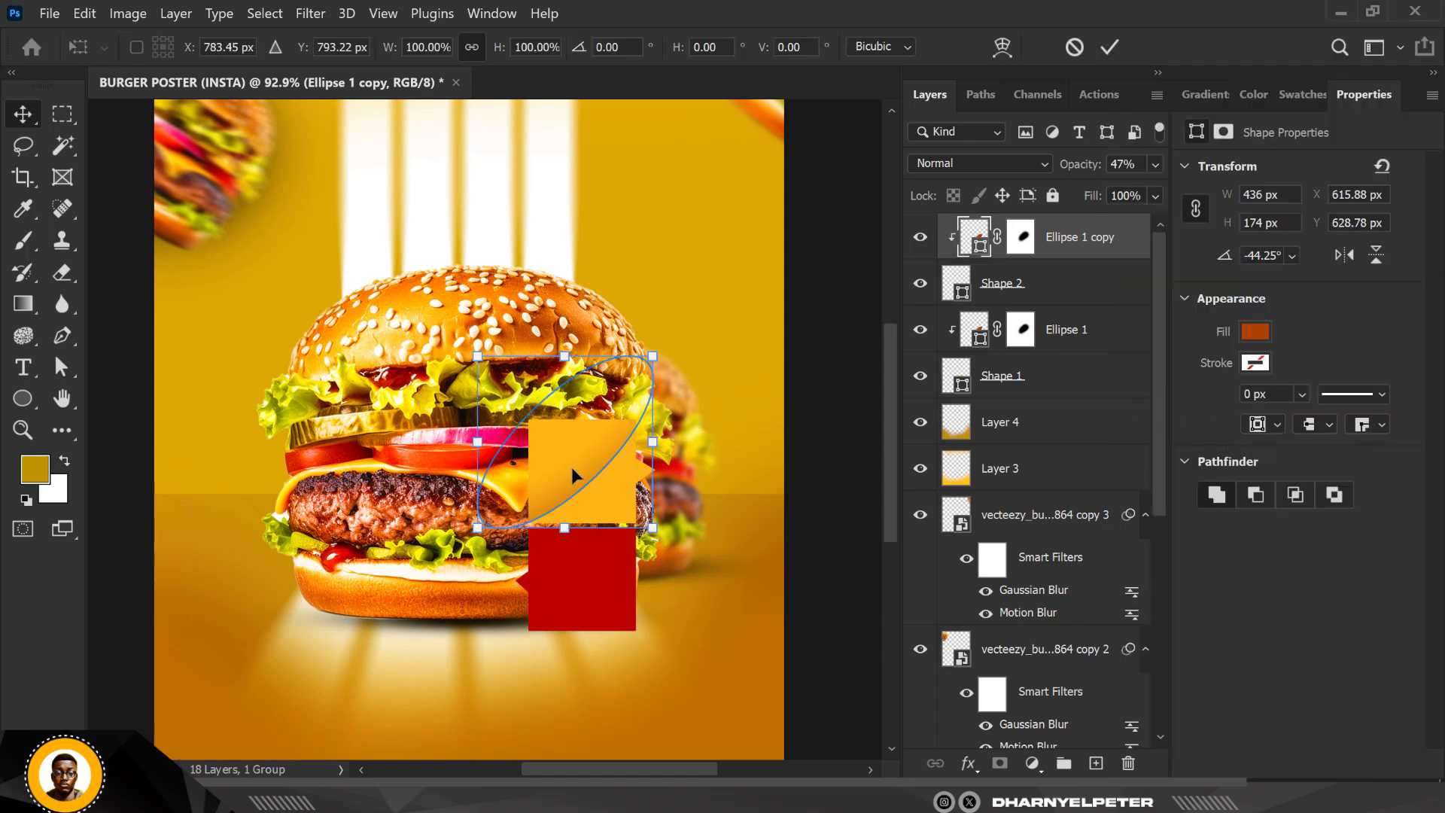
{"action": "left_click_drag", "start_coordinate": [585, 452], "coordinate": [581, 553]}
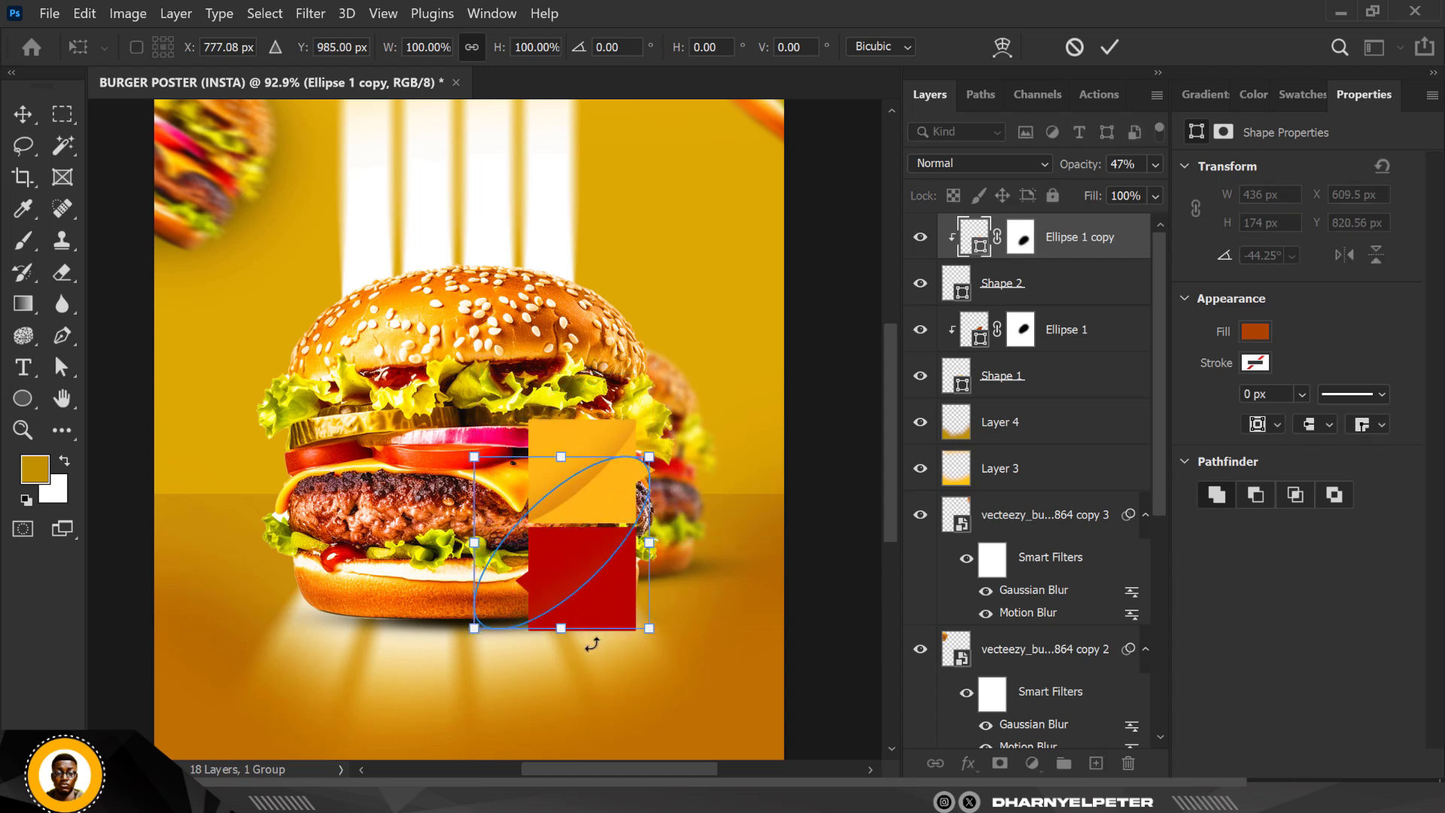
{"action": "key", "text": "Return"}
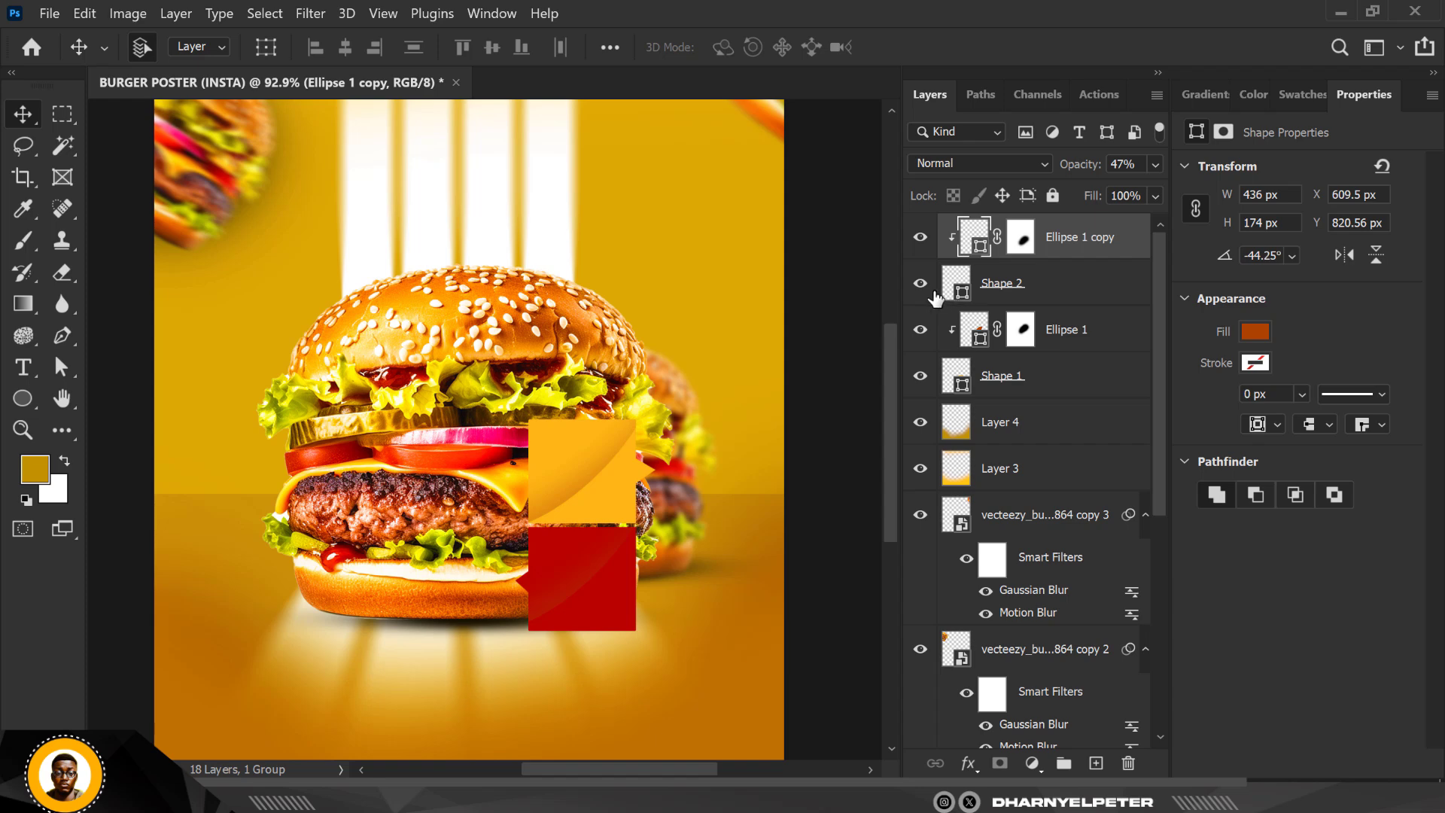
- Change the copied ellipse's fill on the red callout to light yellow #ffdc8e
{"action": "left_click", "coordinate": [919, 286]}
{"action": "double_click", "coordinate": [981, 250]}
{"action": "left_click", "coordinate": [559, 437]}
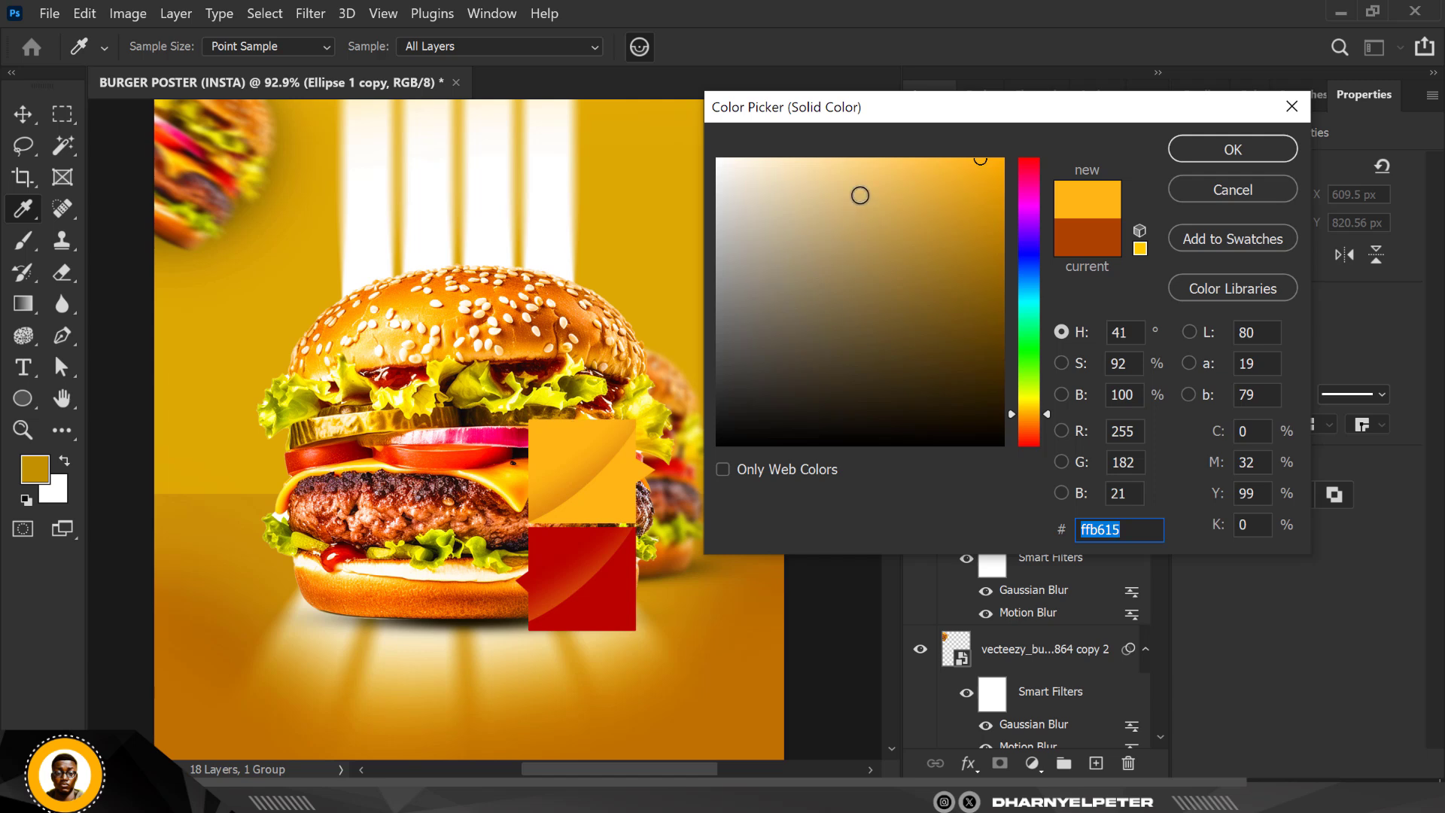
{"action": "left_click", "coordinate": [867, 173]}
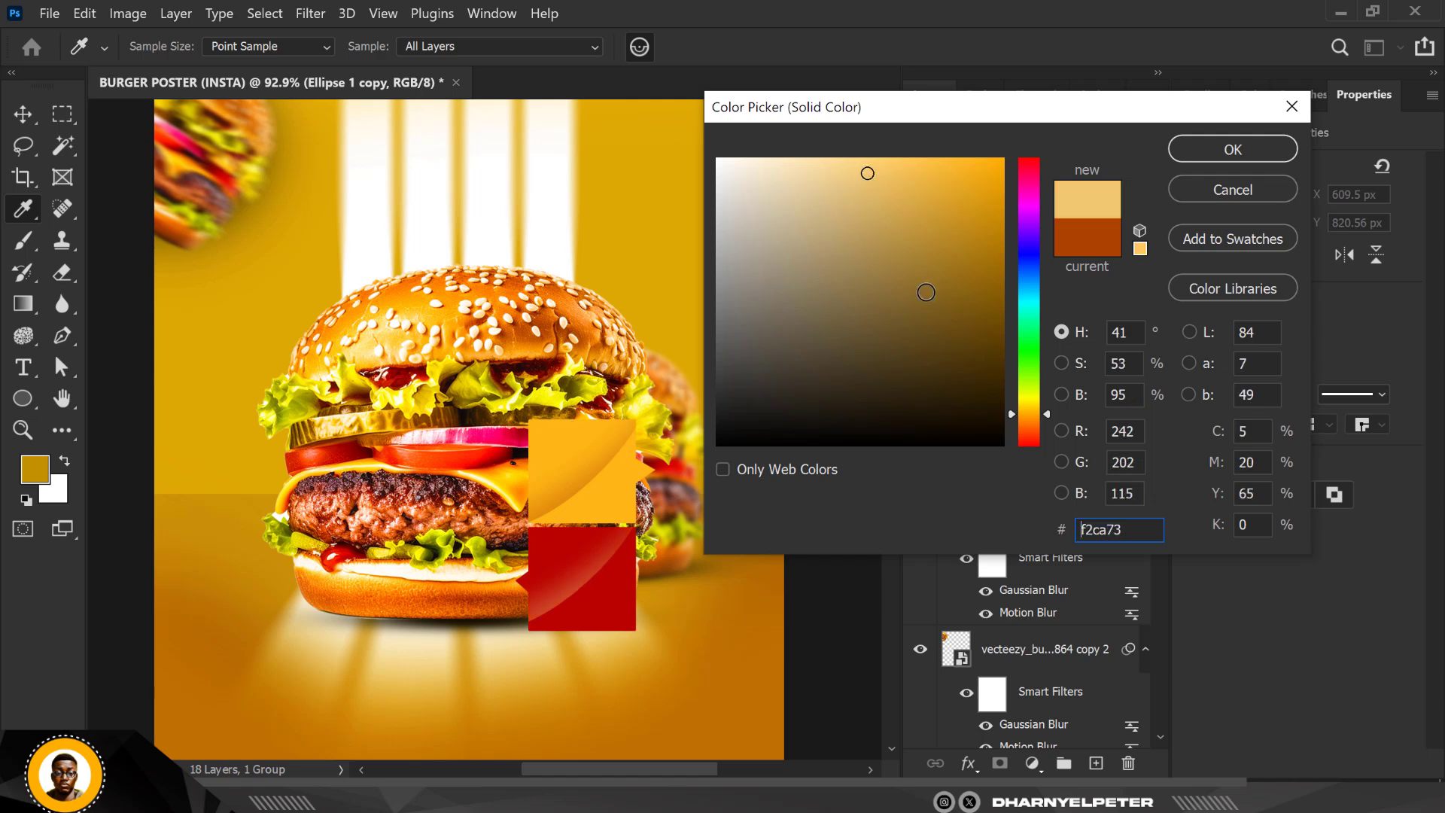
{"action": "left_click", "coordinate": [843, 159]}
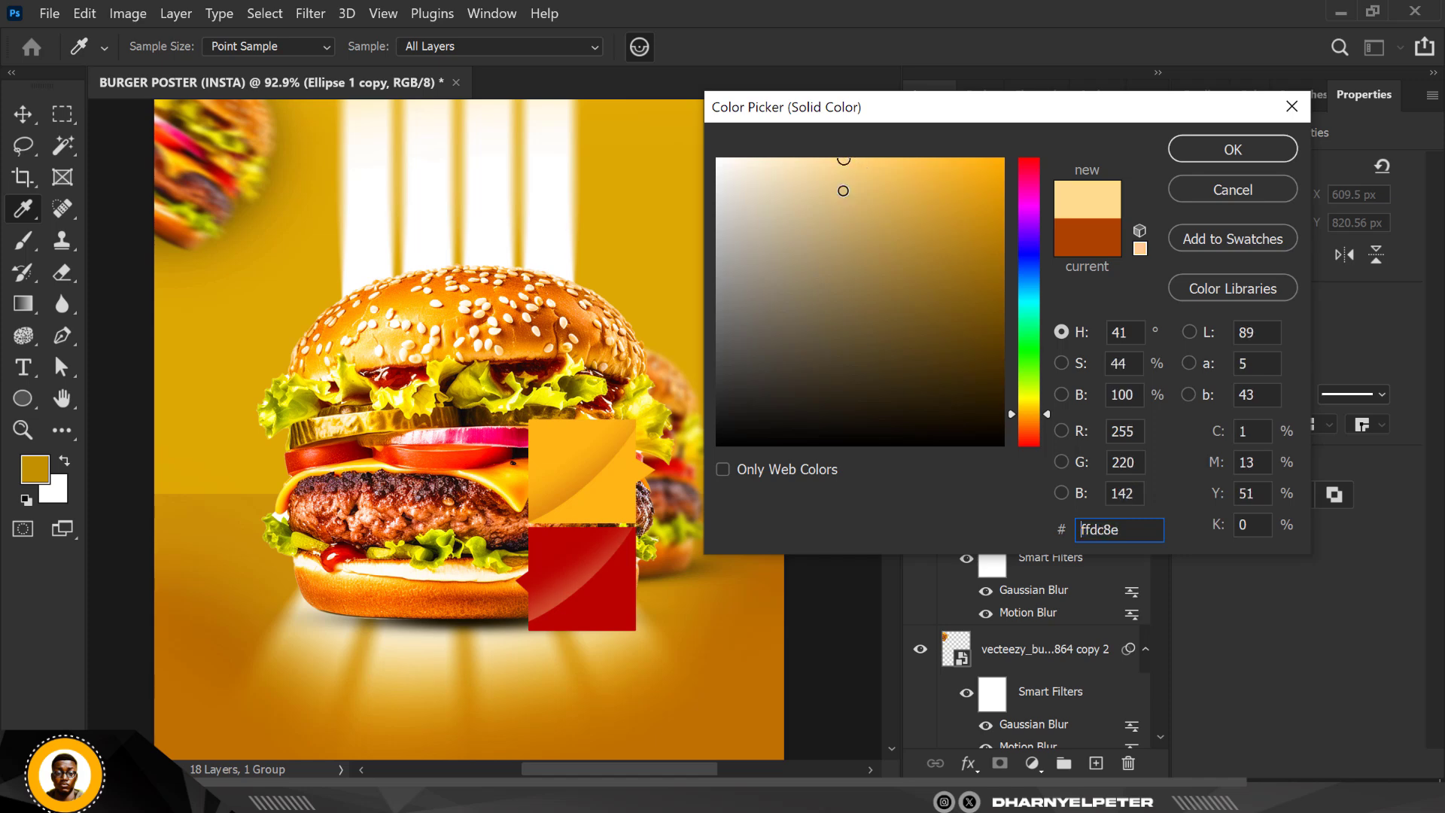
{"action": "left_click", "coordinate": [1225, 156]}
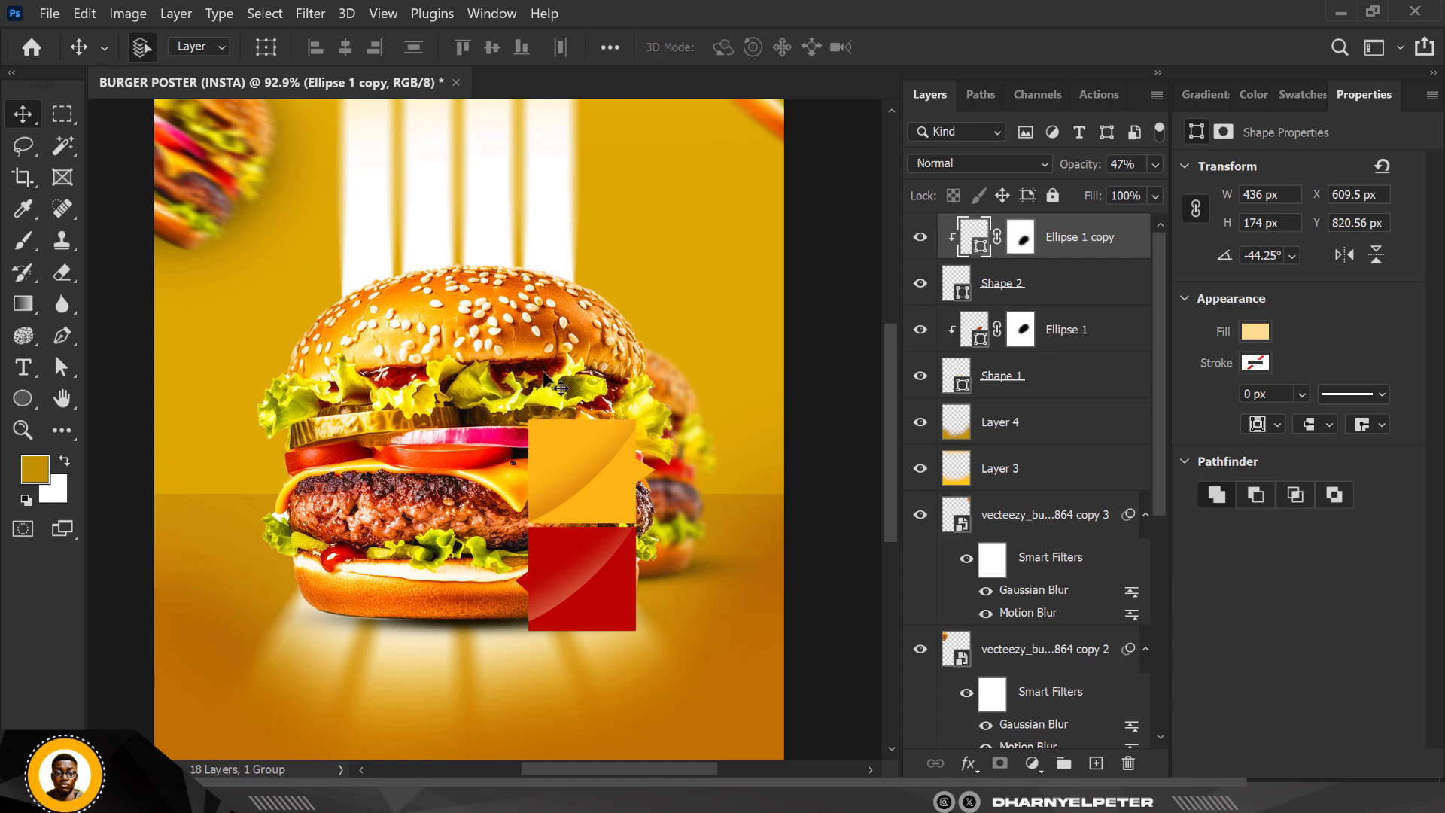
- Add the text "best" on the background above and to the right of the burger
{"action": "scroll", "coordinate": [543, 388], "scroll_direction": "up", "scroll_amount": 2}
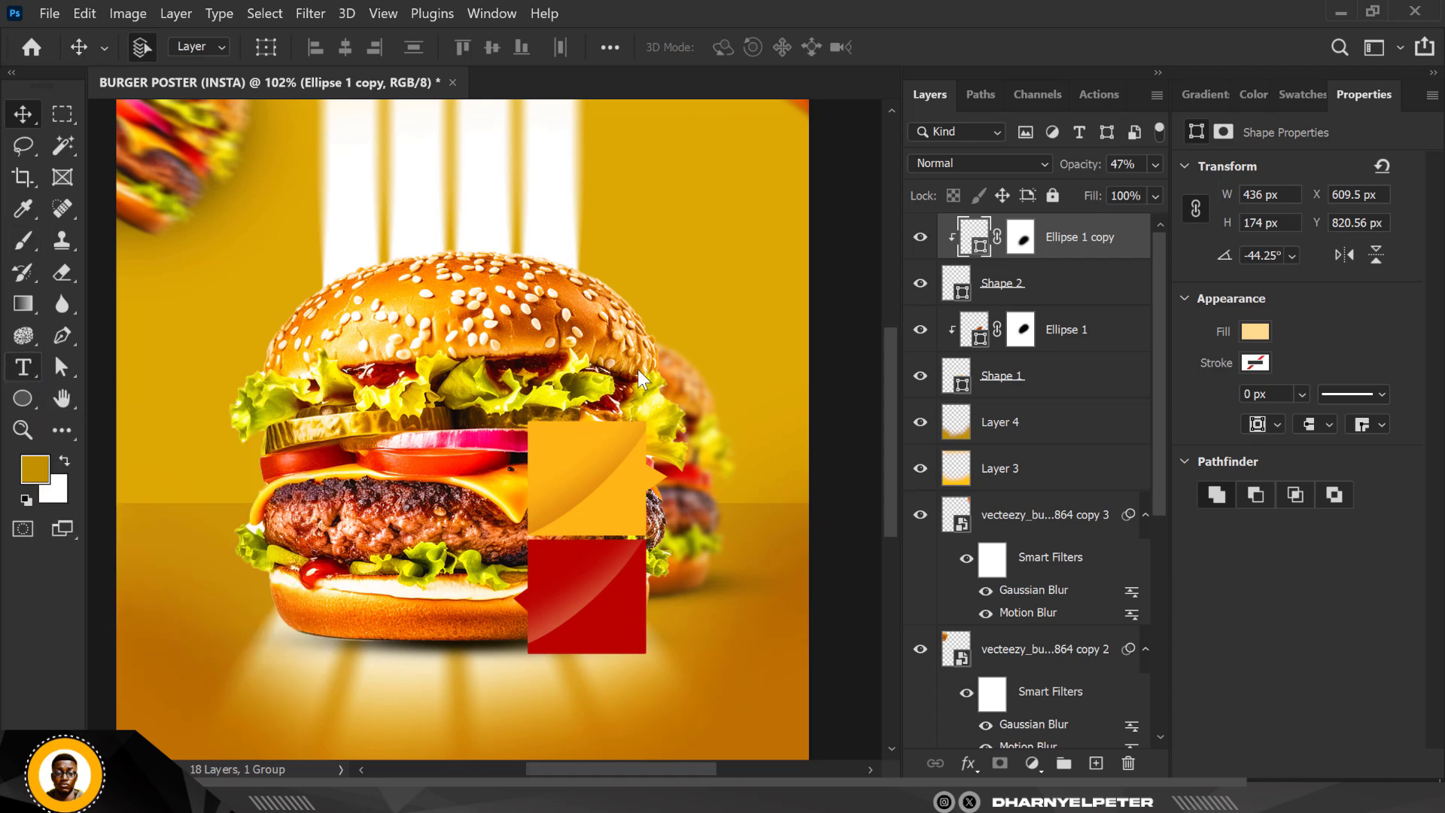
{"action": "key", "text": "t"}
{"action": "left_click", "coordinate": [644, 210]}
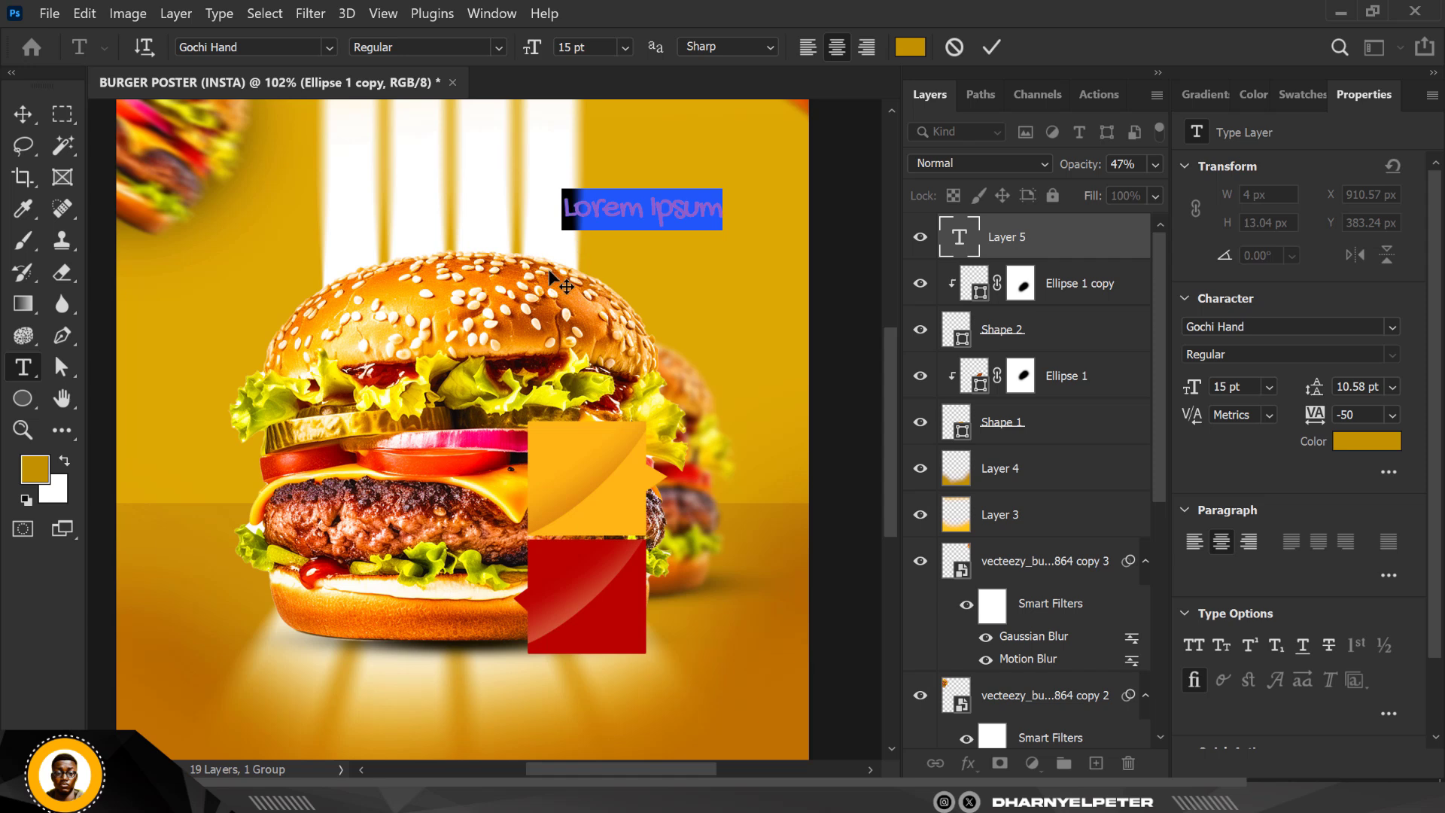
{"action": "type", "text": "es"}
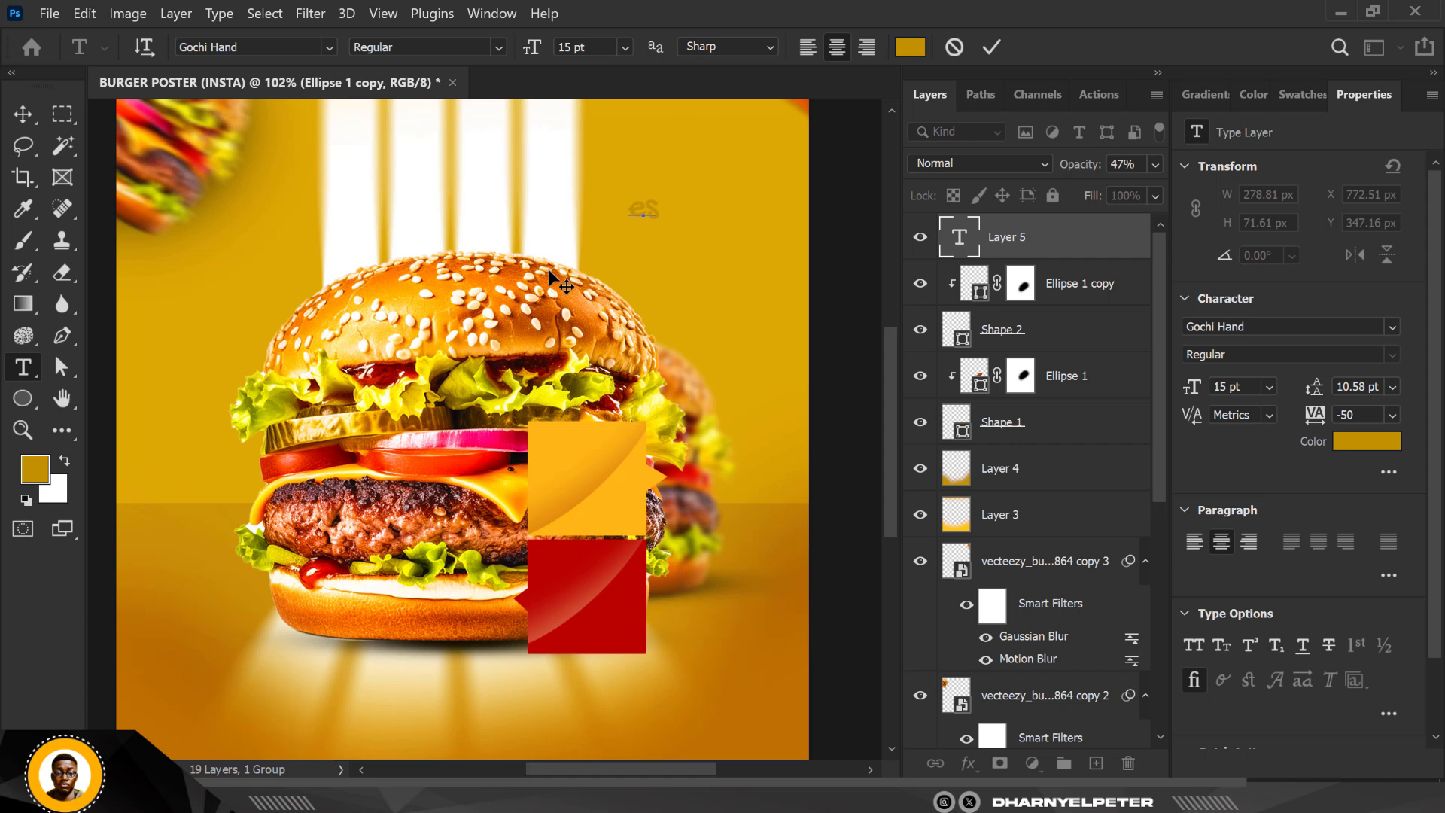
{"action": "key", "text": "BackSpace"}
{"action": "key", "text": "BackSpace"}
{"action": "type", "text": "best"}
{"action": "left_click", "coordinate": [22, 114]}
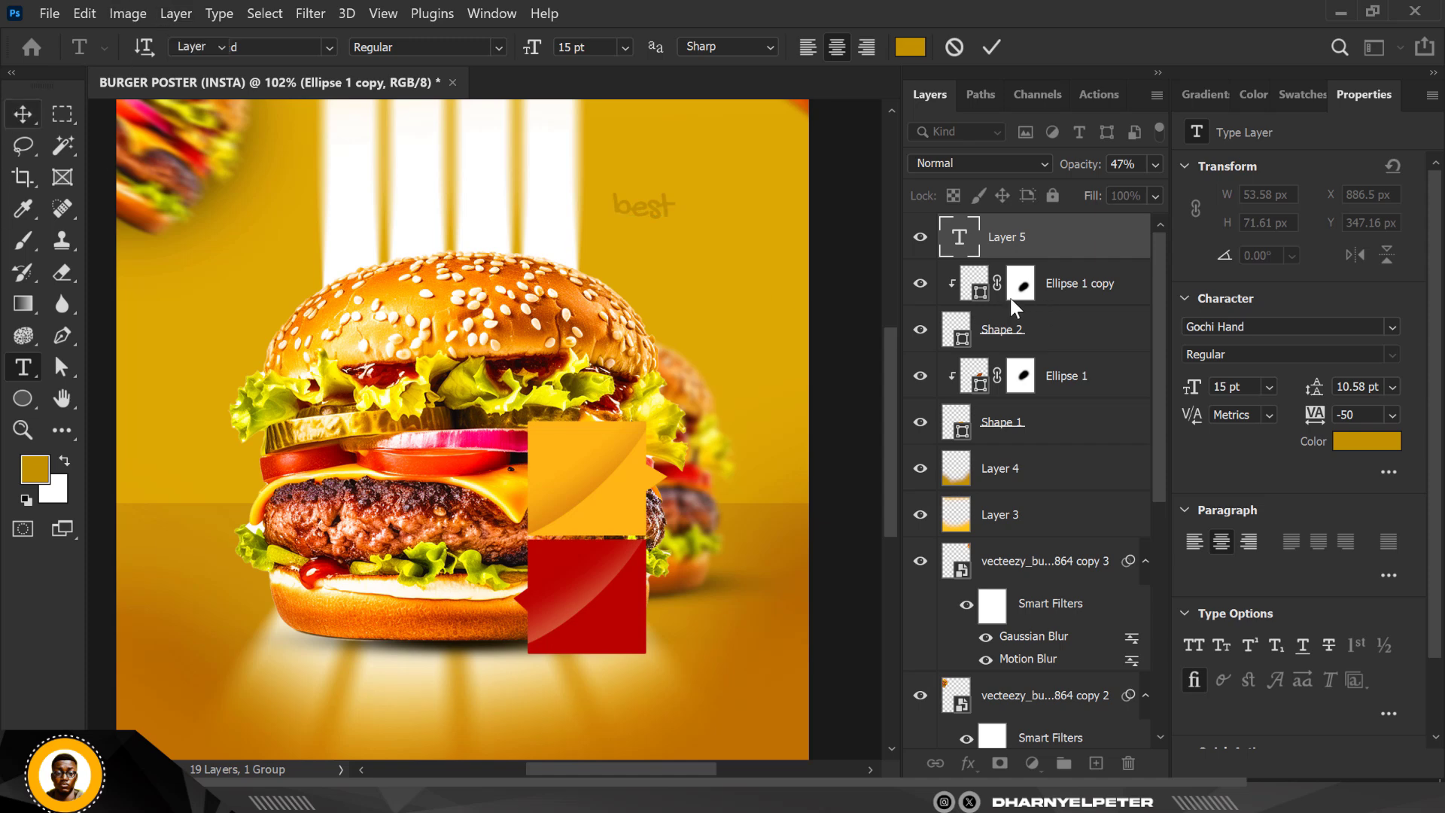
- Color the "best" text dark brown #3c0c08 sampled from the burger and set its font to BOVEN 1
{"action": "left_click", "coordinate": [1344, 450]}
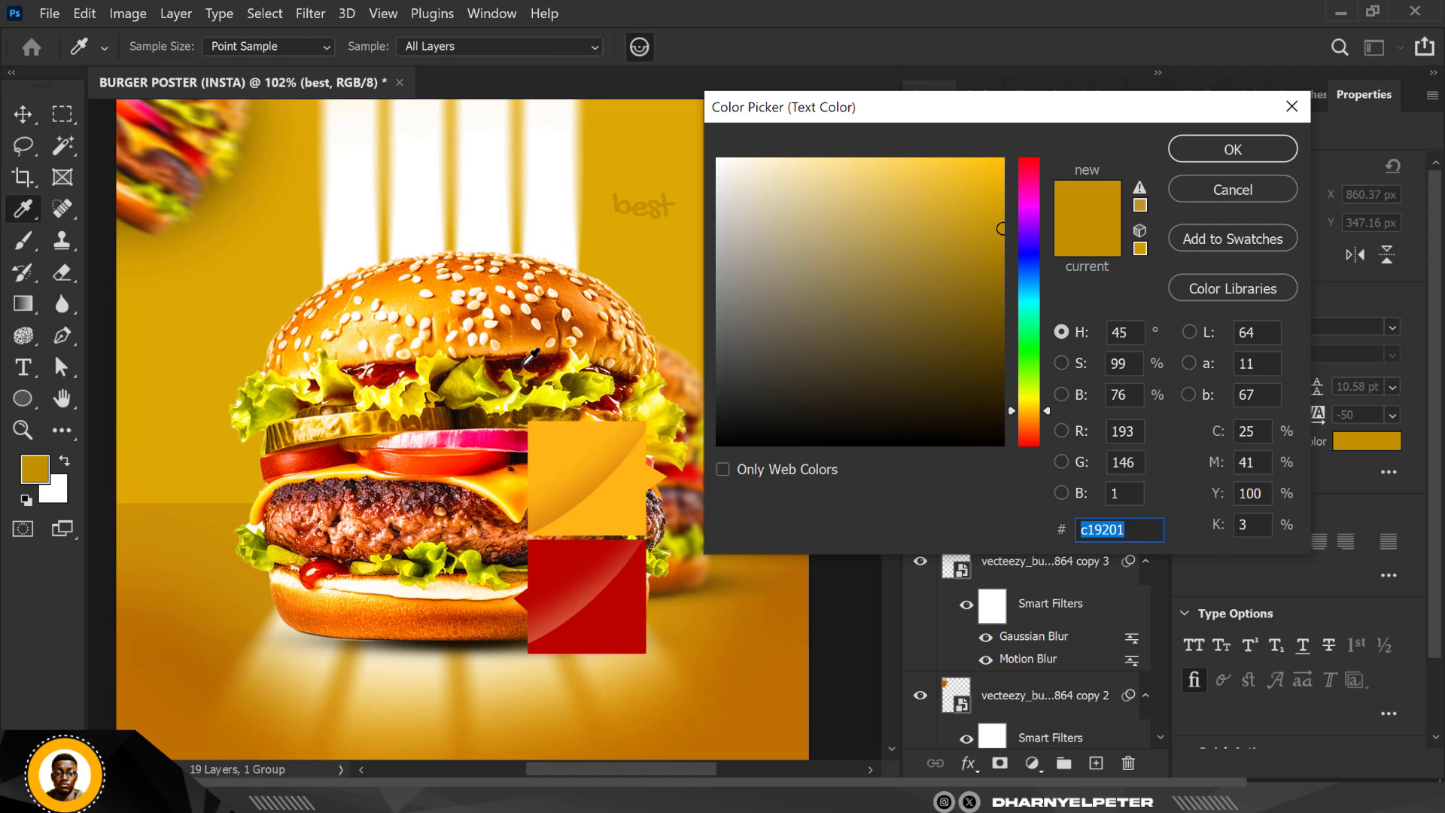
{"action": "left_click", "coordinate": [537, 360]}
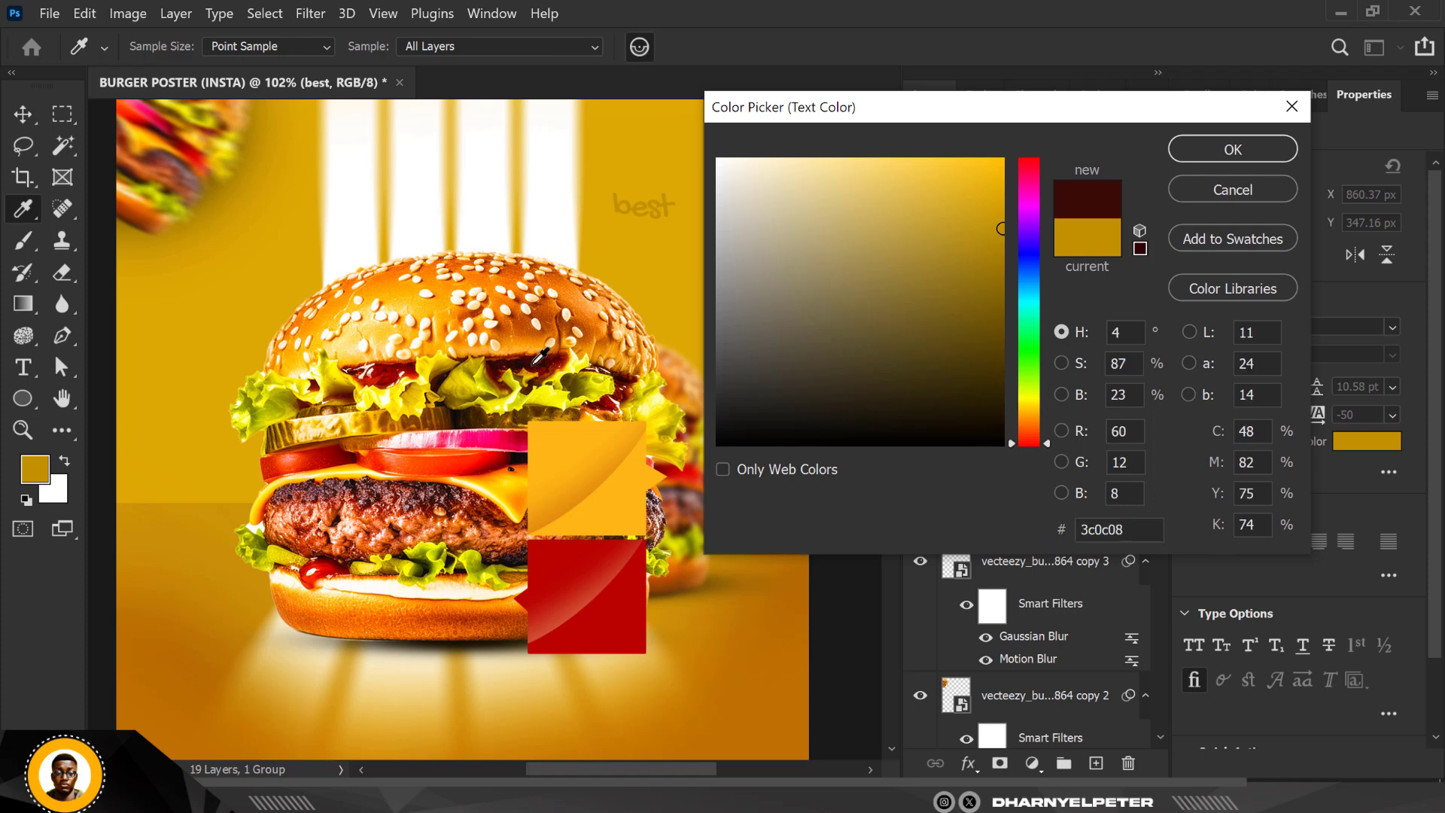
{"action": "left_click", "coordinate": [1249, 146]}
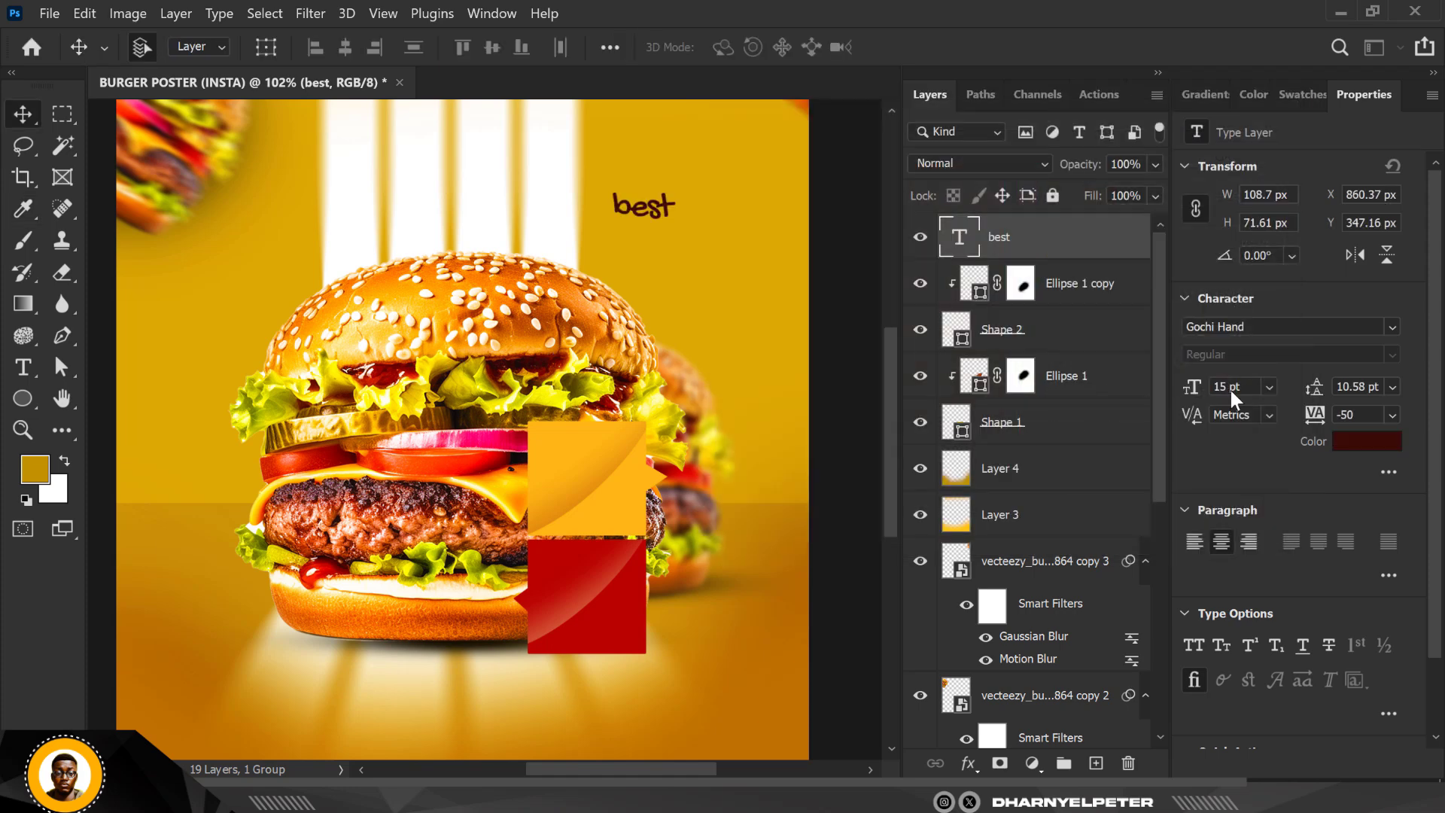
{"action": "left_click", "coordinate": [1391, 327]}
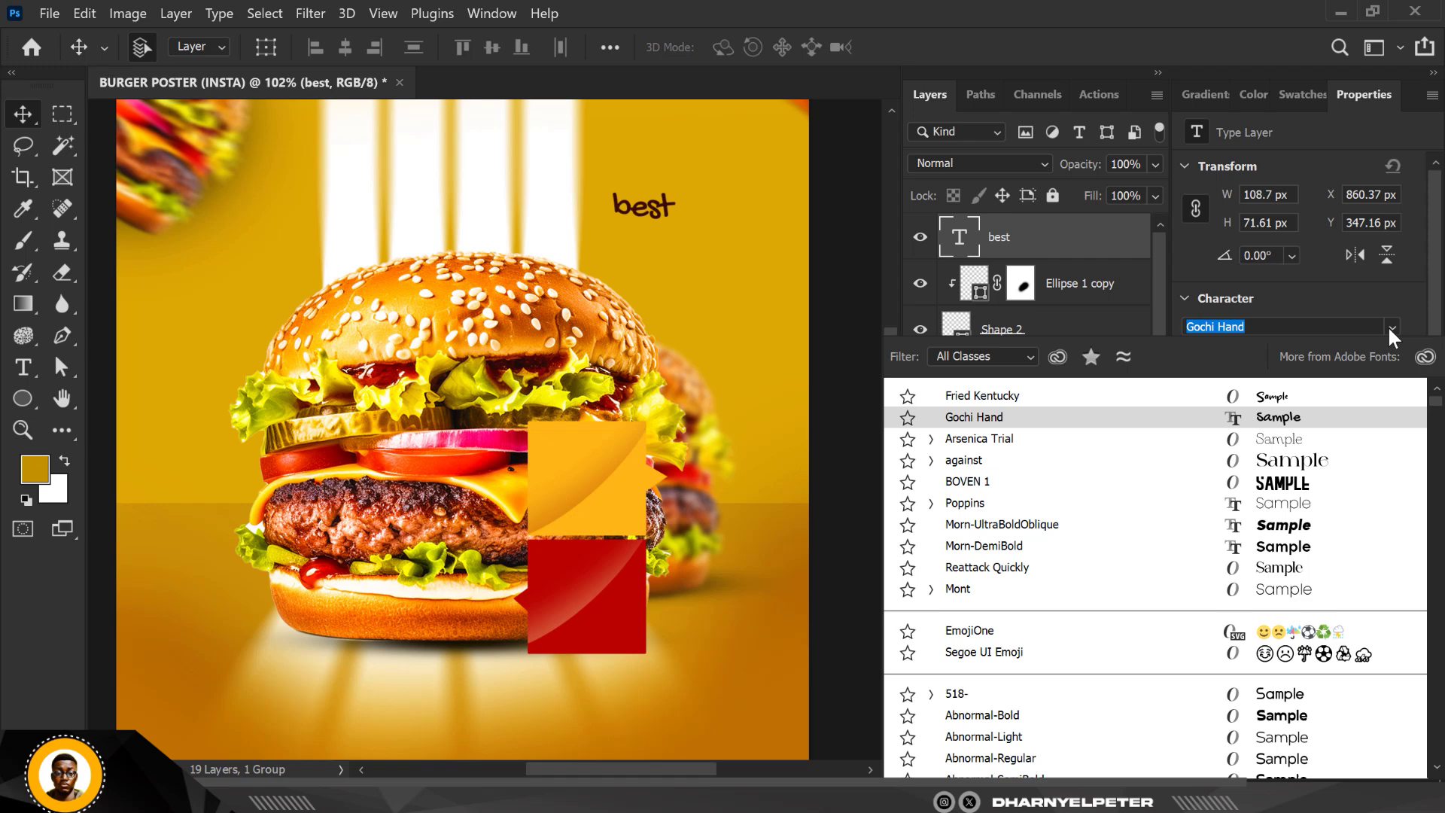
{"action": "left_click", "coordinate": [1290, 485]}
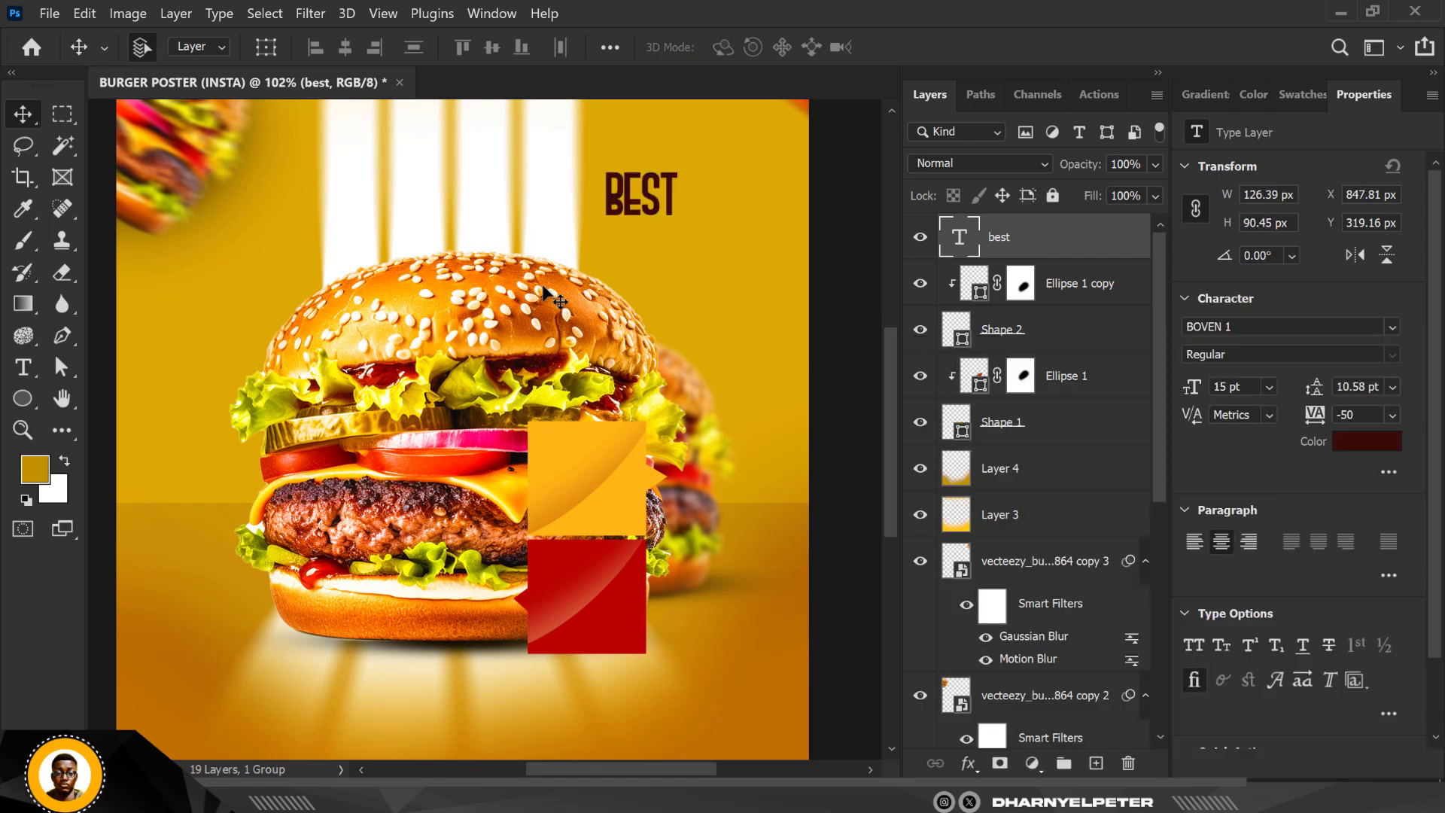
- Move the BEST text onto the yellow callout, centered horizontally in its upper half
{"action": "left_click_drag", "start_coordinate": [643, 209], "coordinate": [599, 499]}
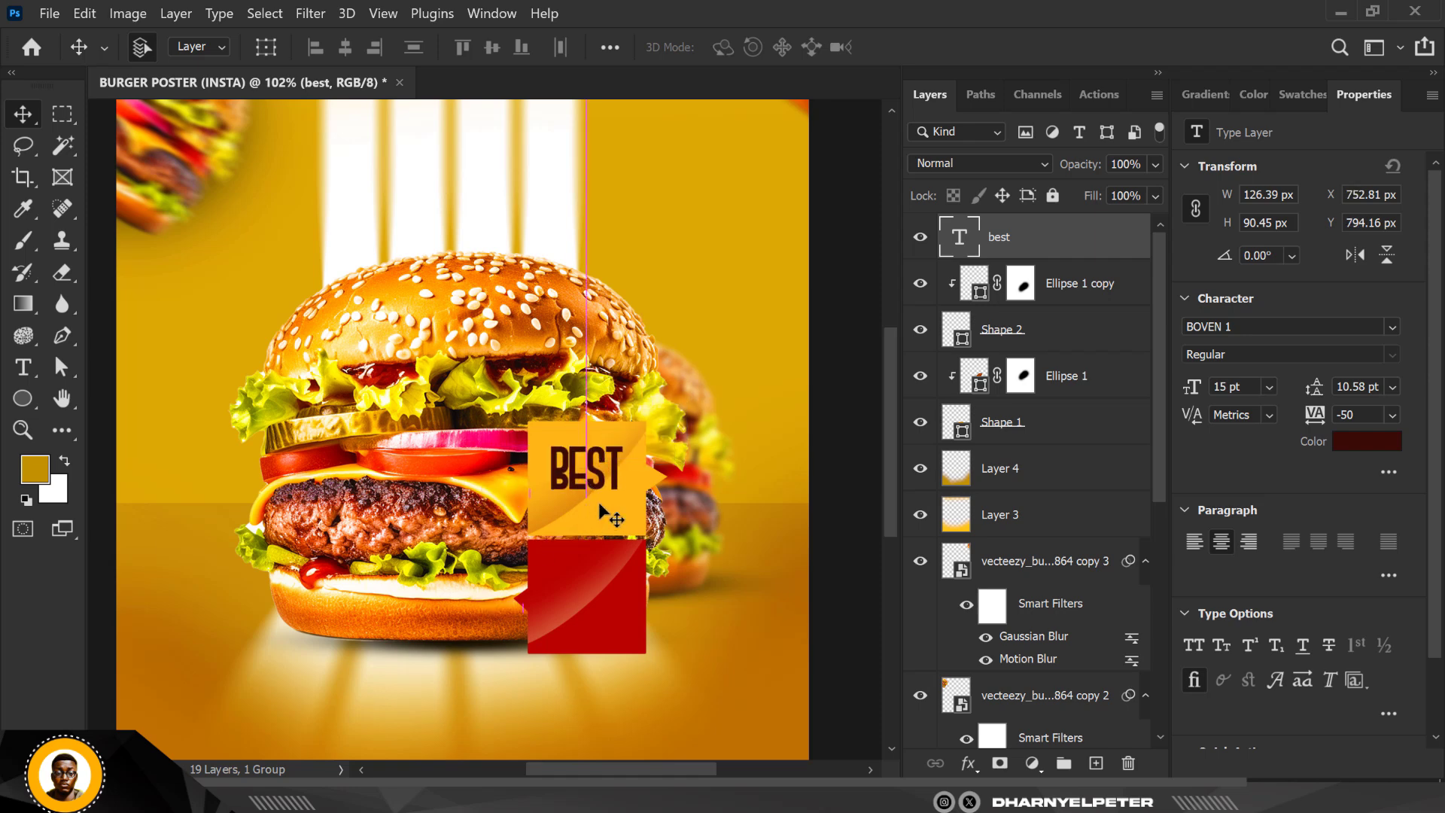
{"action": "scroll", "coordinate": [599, 499], "scroll_direction": "up", "scroll_amount": 5}
{"action": "scroll", "coordinate": [604, 494], "scroll_direction": "up", "scroll_amount": 2}
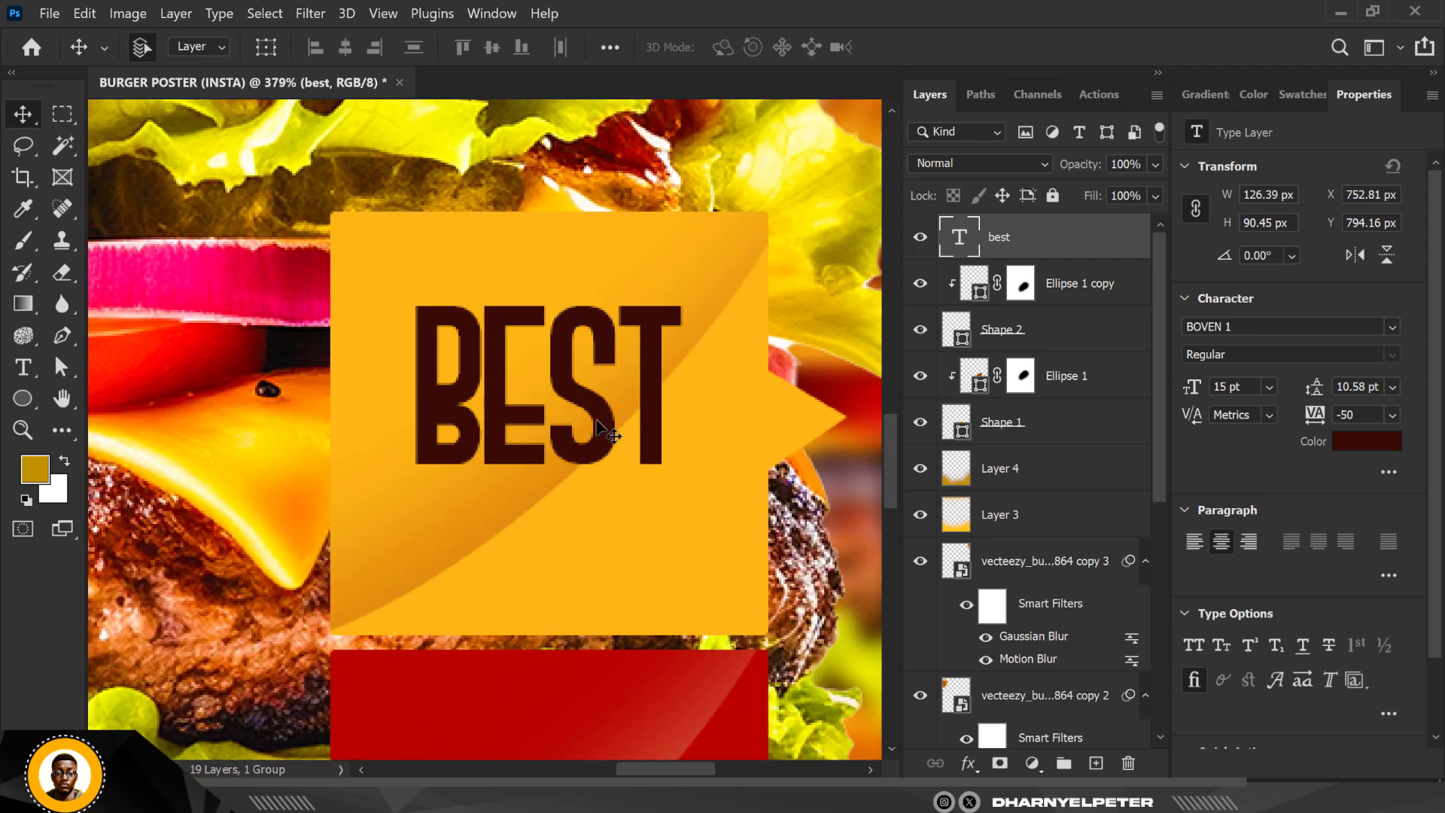
{"action": "left_click_drag", "start_coordinate": [612, 429], "coordinate": [606, 421]}
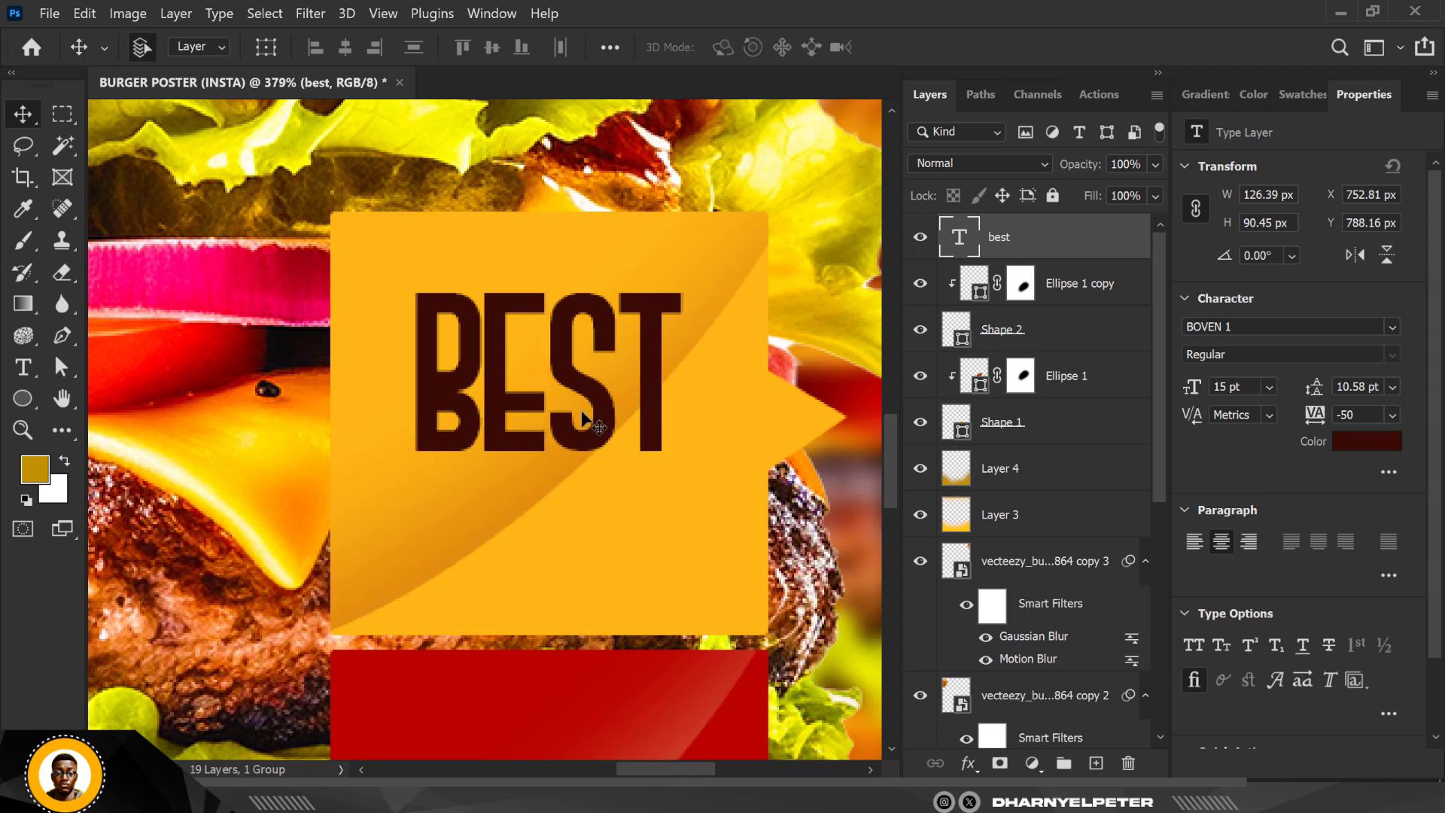
- Duplicate the BEST text directly below the original and change the copy's wording to PRICE
{"action": "key", "text": "ctrl+j"}
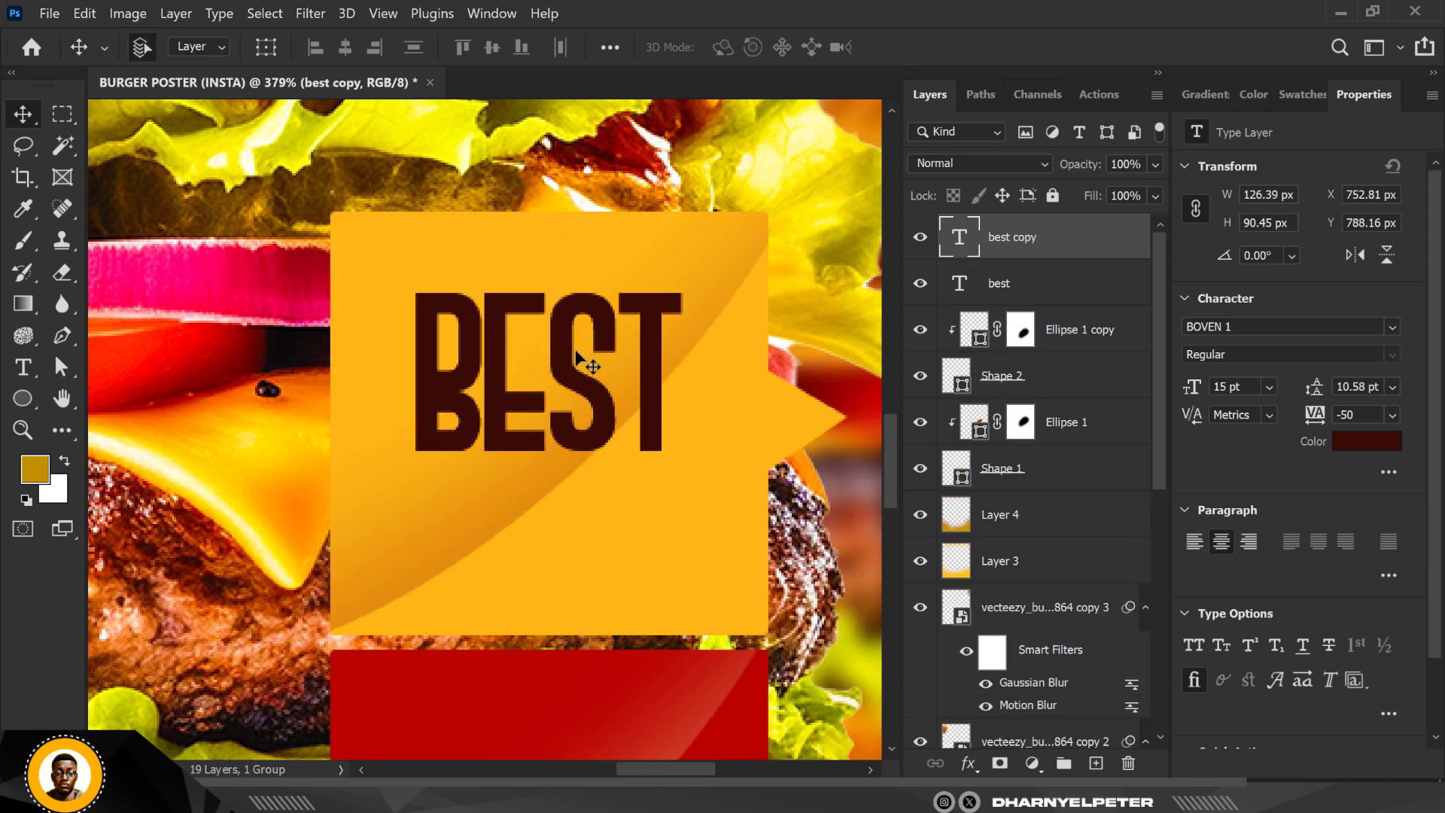
{"action": "left_click_drag", "start_coordinate": [575, 349], "coordinate": [567, 526]}
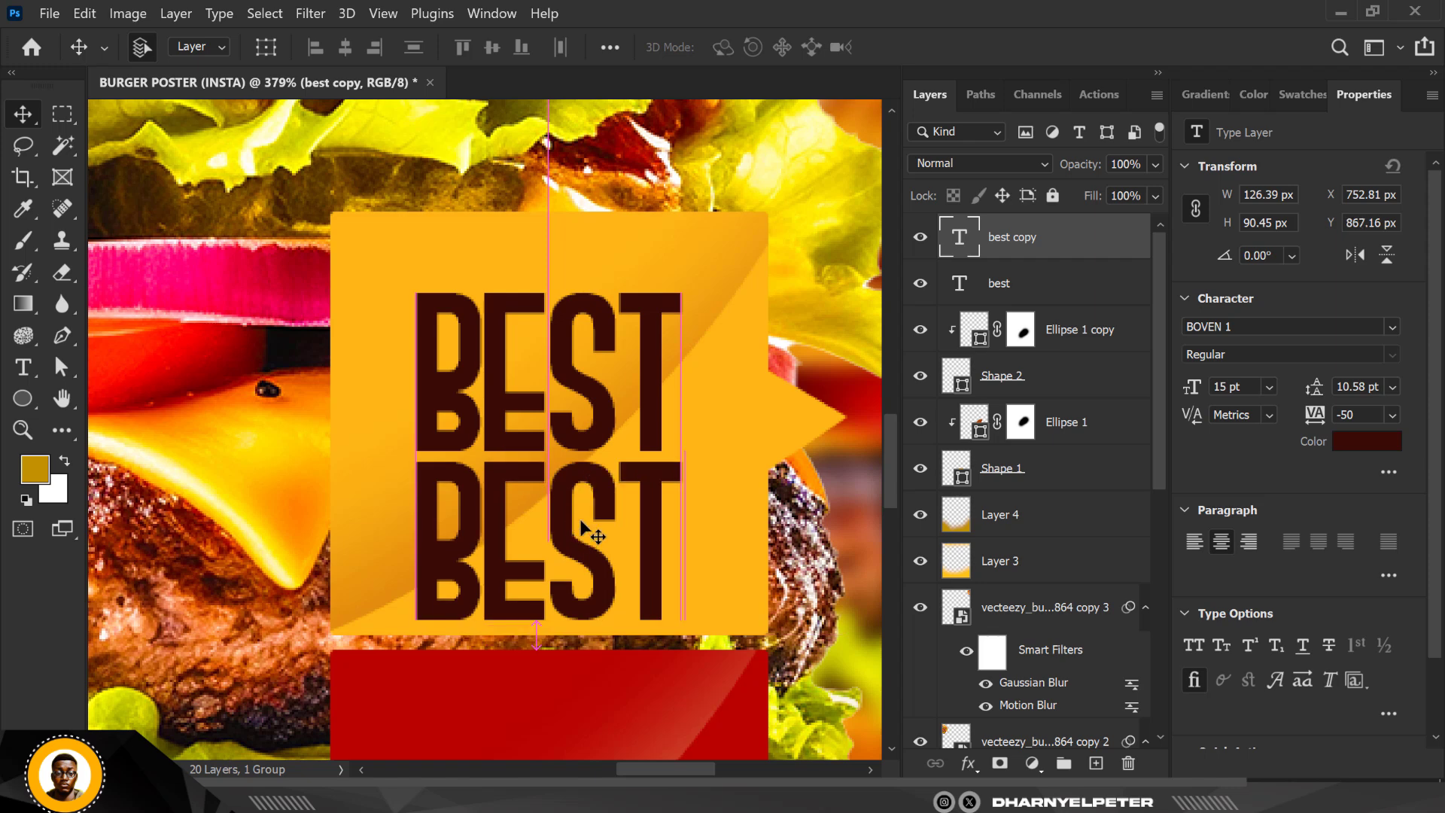
{"action": "double_click", "coordinate": [960, 238]}
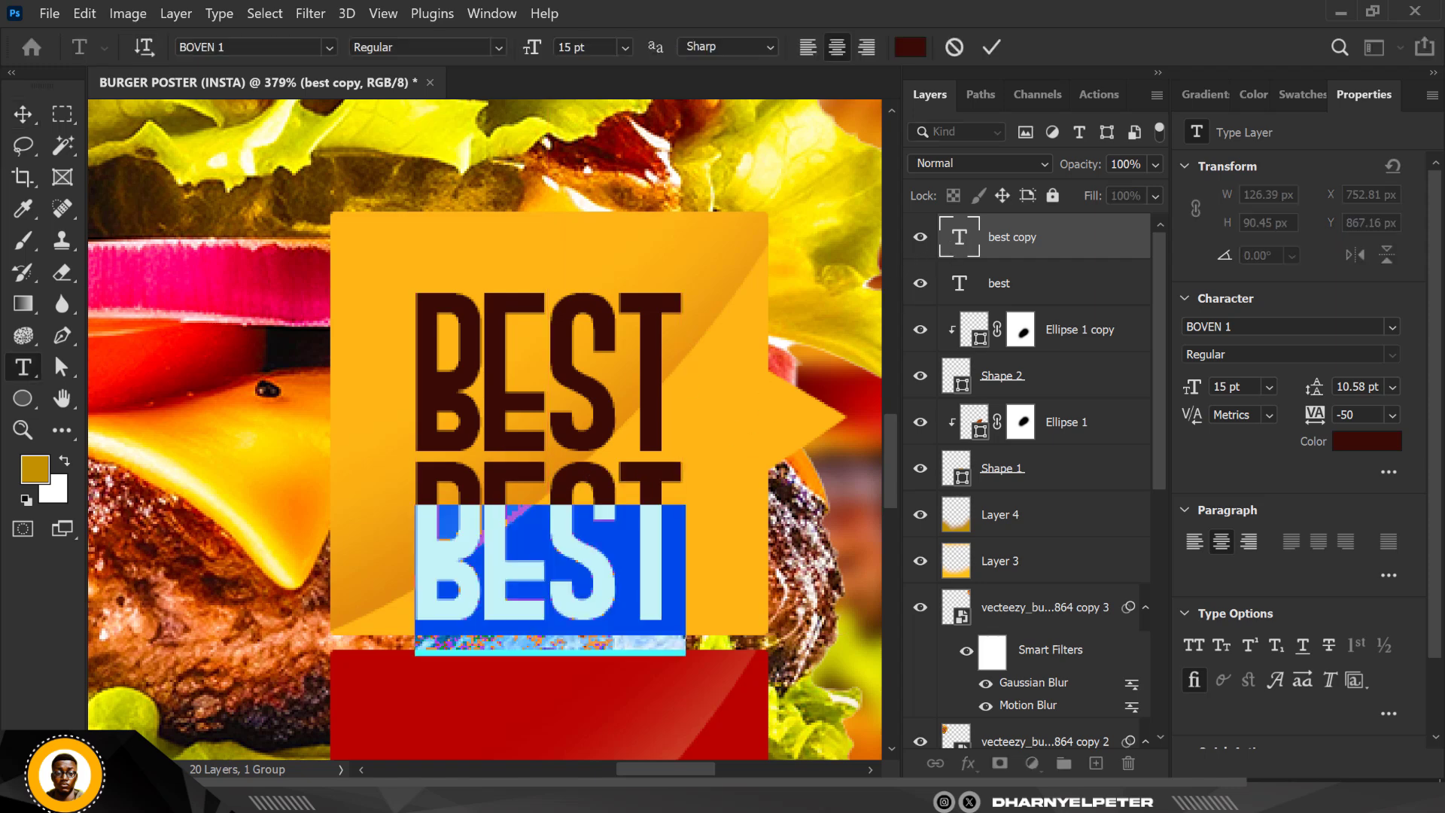
{"action": "type", "text": "PRICE"}
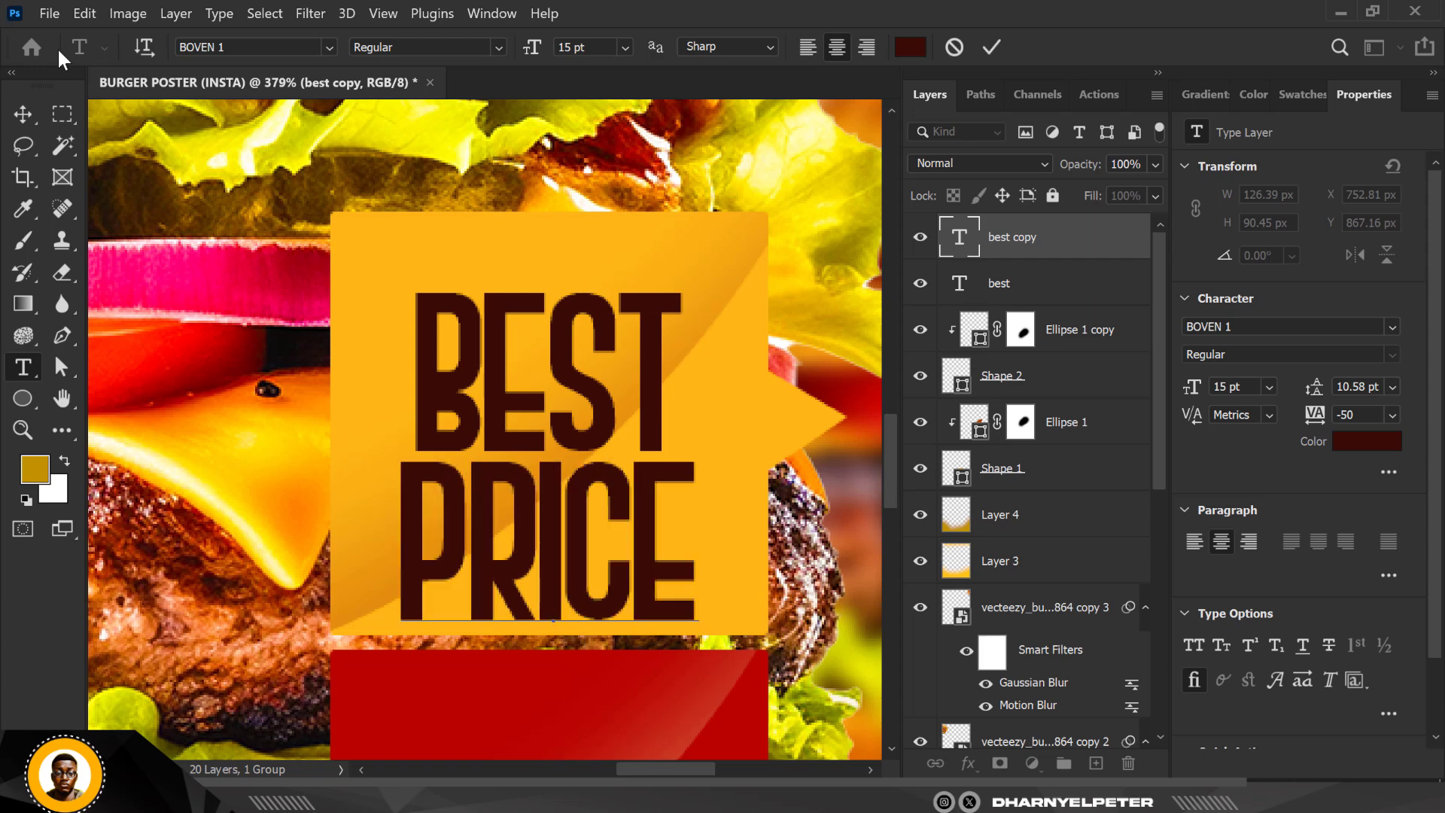
{"action": "left_click", "coordinate": [22, 114]}
- Scale the PRICE text to 91.50% to match the width of BEST and move it up closer beneath that word
{"action": "key", "text": "ctrl+t"}
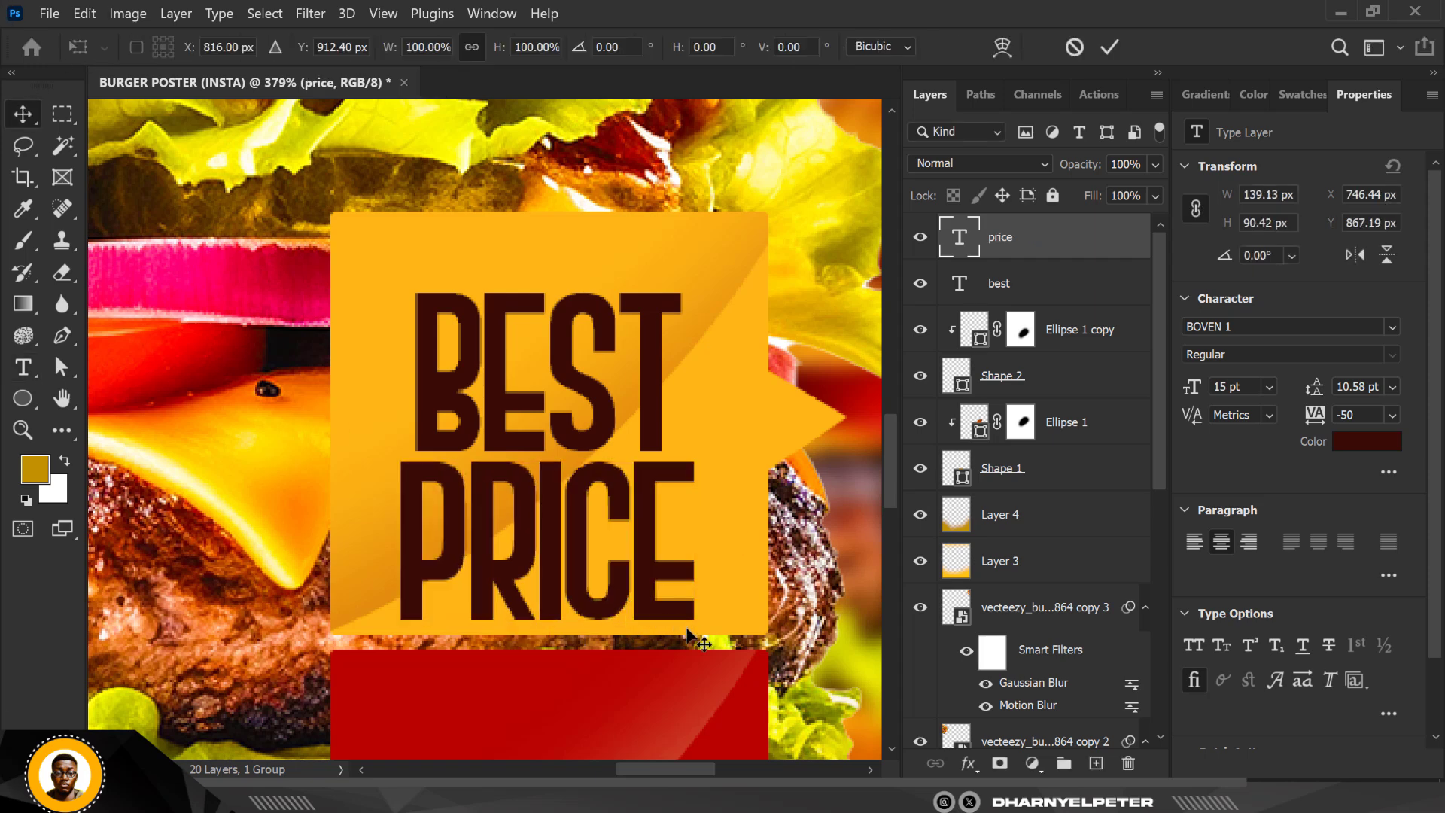
{"action": "left_click_drag", "start_coordinate": [697, 653], "coordinate": [687, 646]}
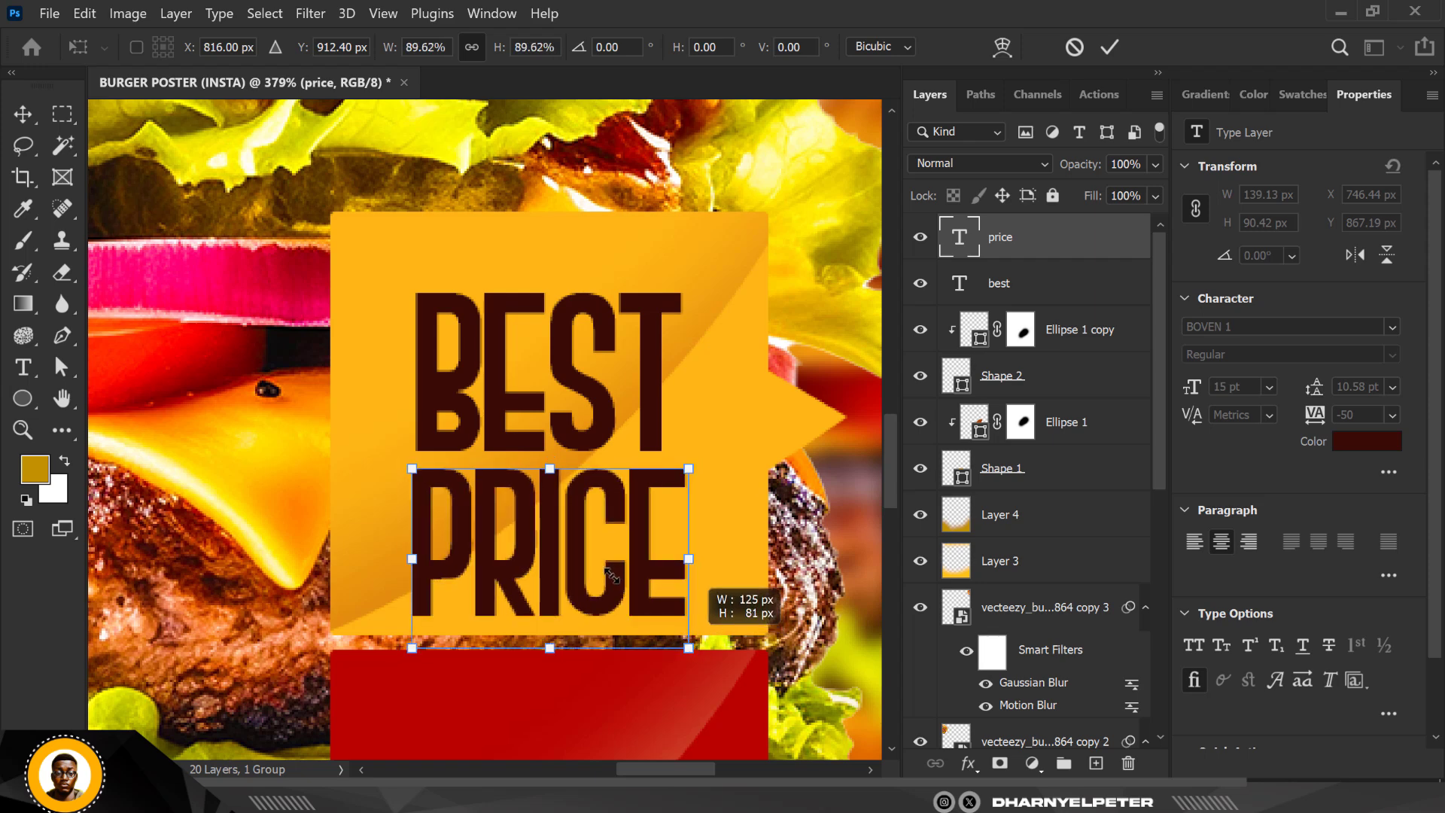
{"action": "left_click_drag", "start_coordinate": [616, 599], "coordinate": [622, 606]}
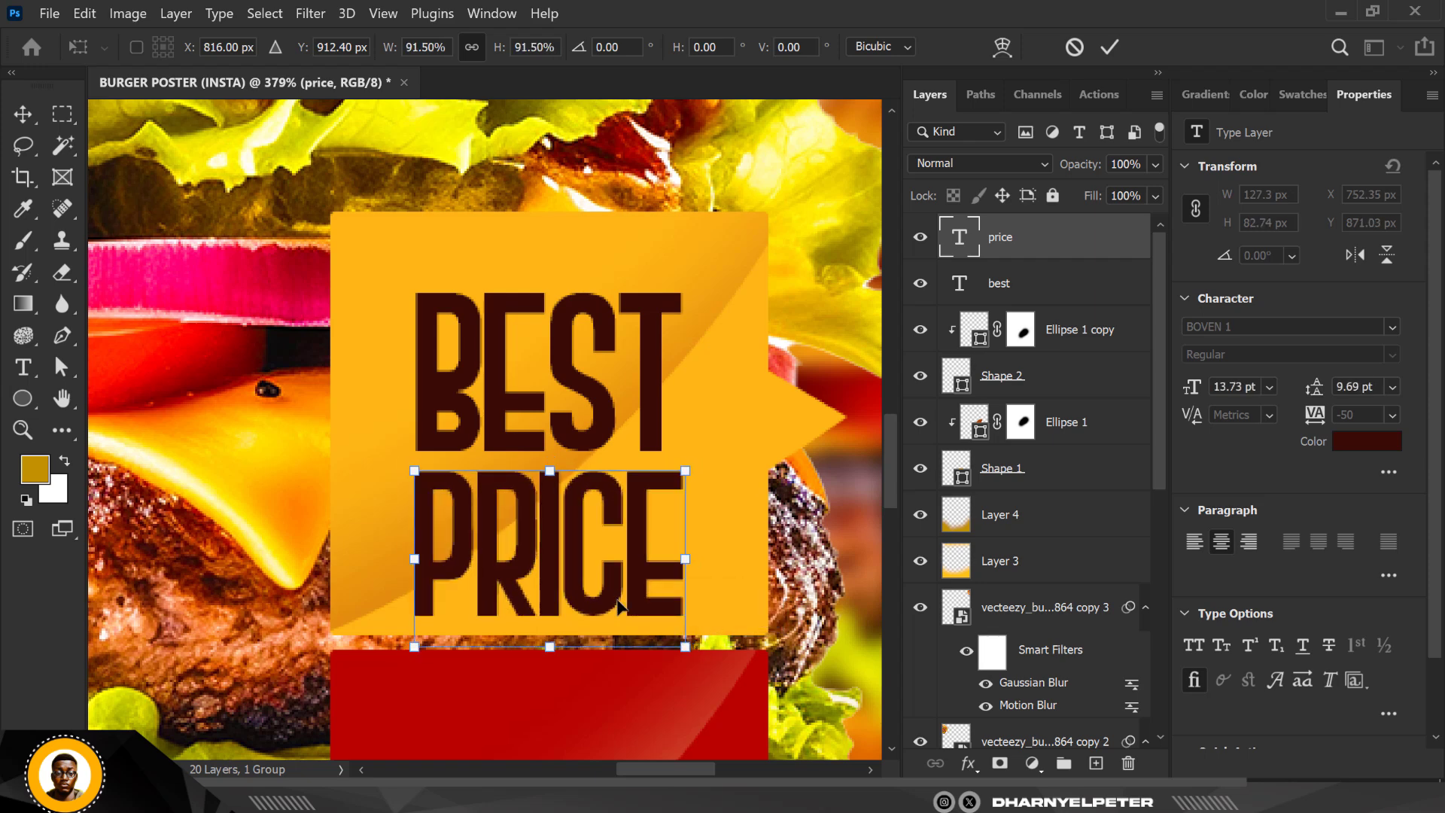
{"action": "key", "text": "Return"}
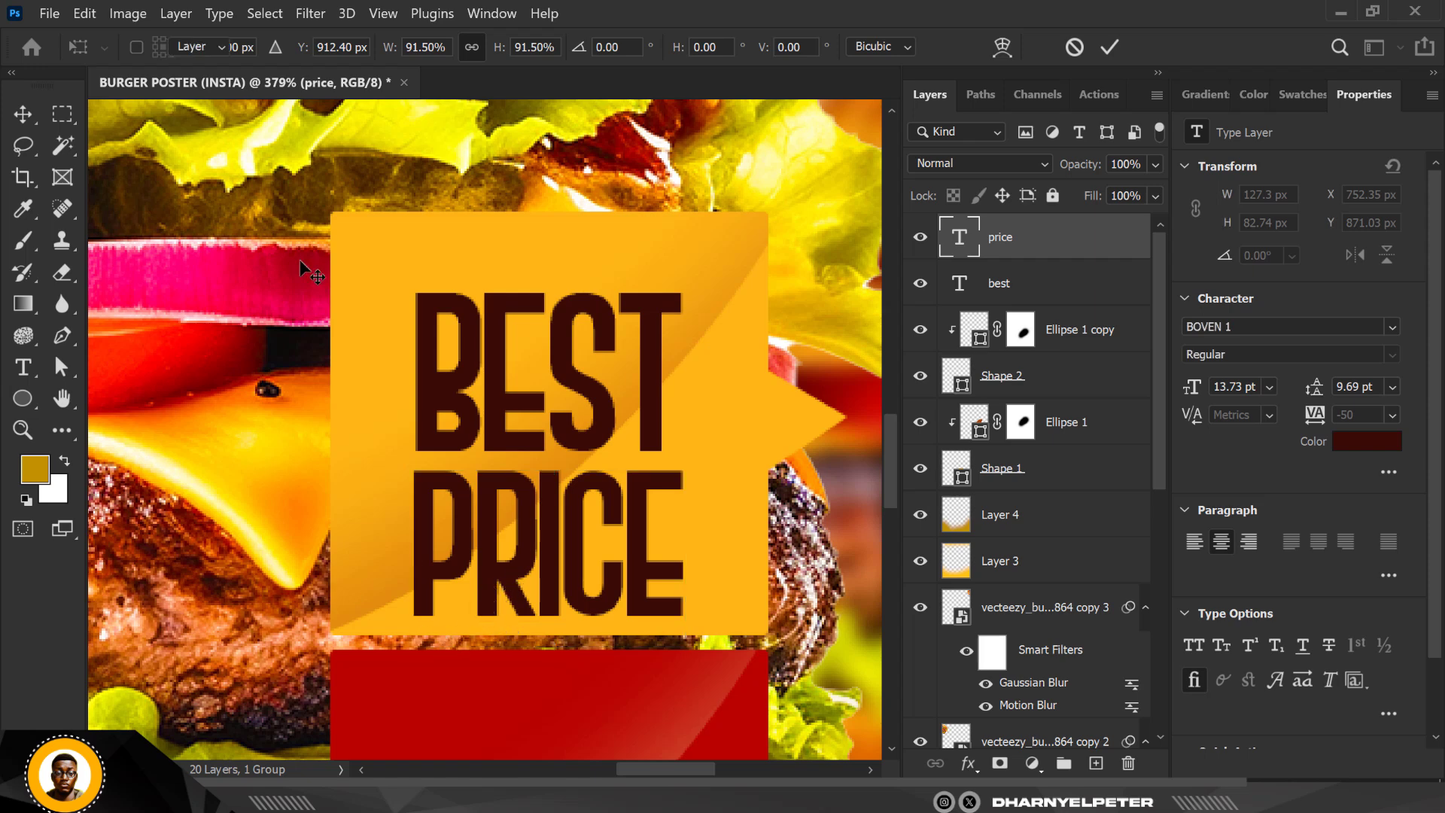
{"action": "scroll", "coordinate": [505, 319], "scroll_direction": "up", "scroll_amount": 2}
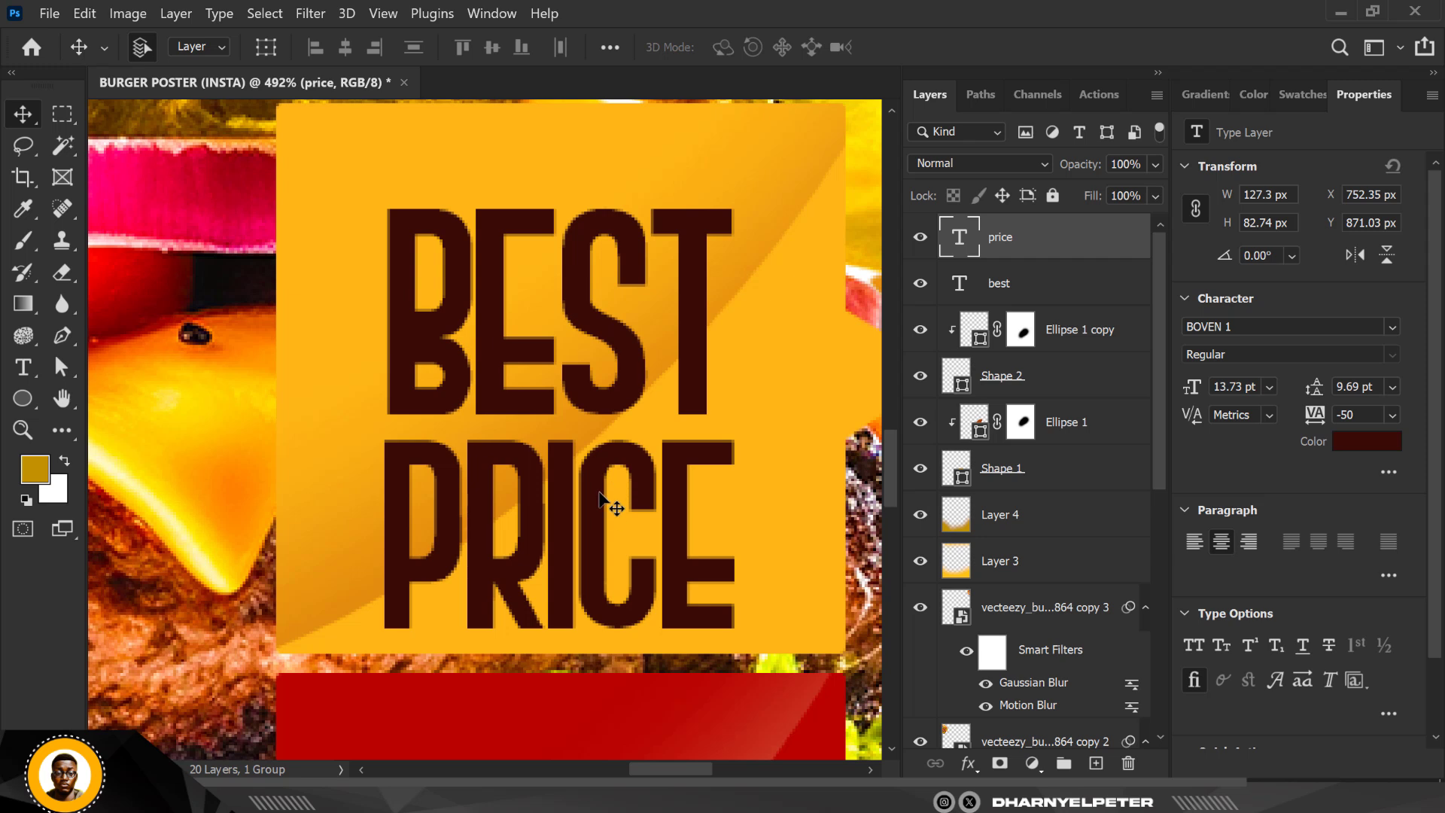
{"action": "scroll", "coordinate": [607, 513], "scroll_direction": "up", "scroll_amount": 1}
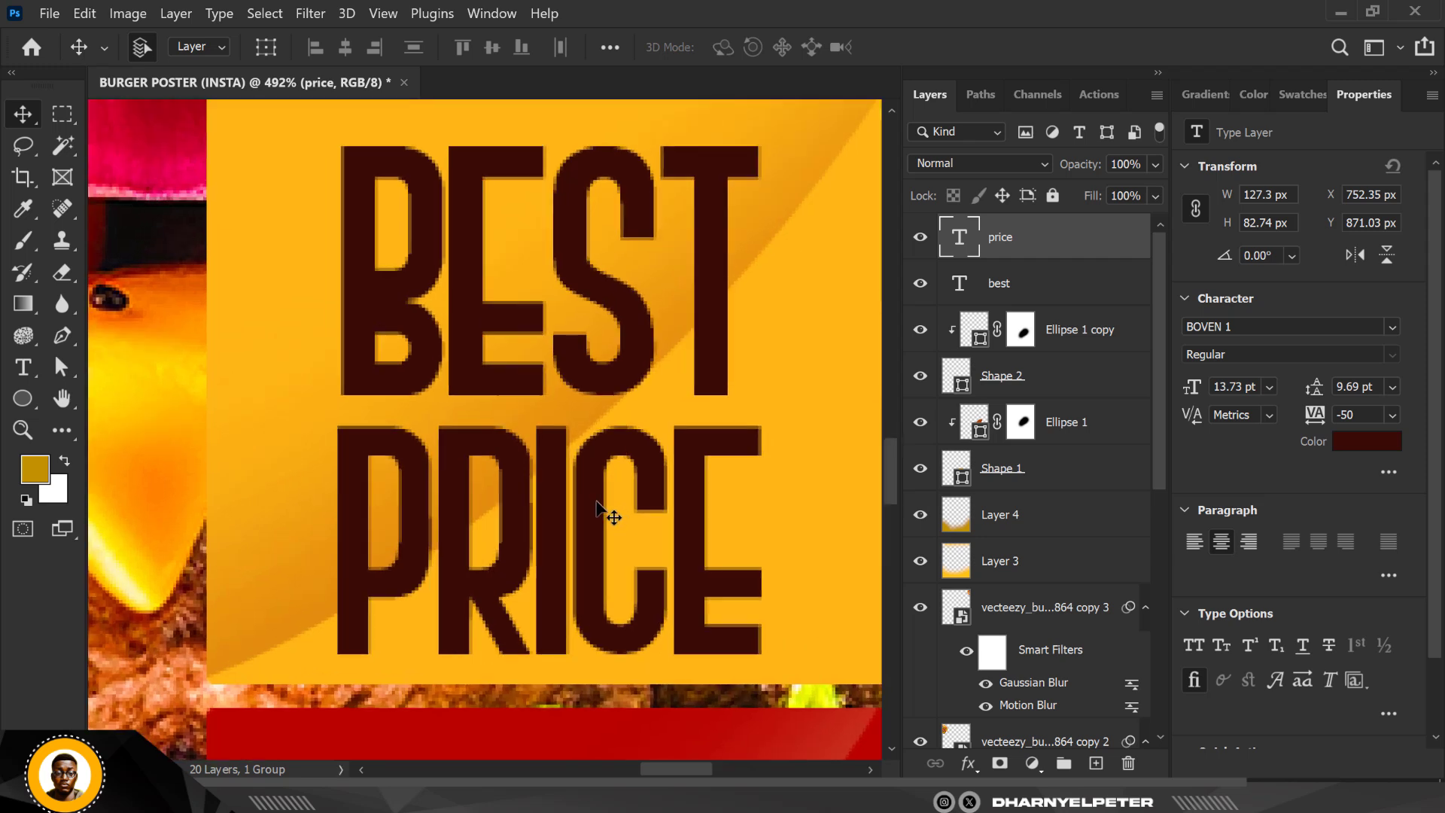
{"action": "mouse_move", "coordinate": [595, 513]}
{"action": "left_mouse_down"}
{"action": "mouse_move", "coordinate": [597, 474]}
{"action": "mouse_move", "coordinate": [599, 492]}
{"action": "left_mouse_up"}
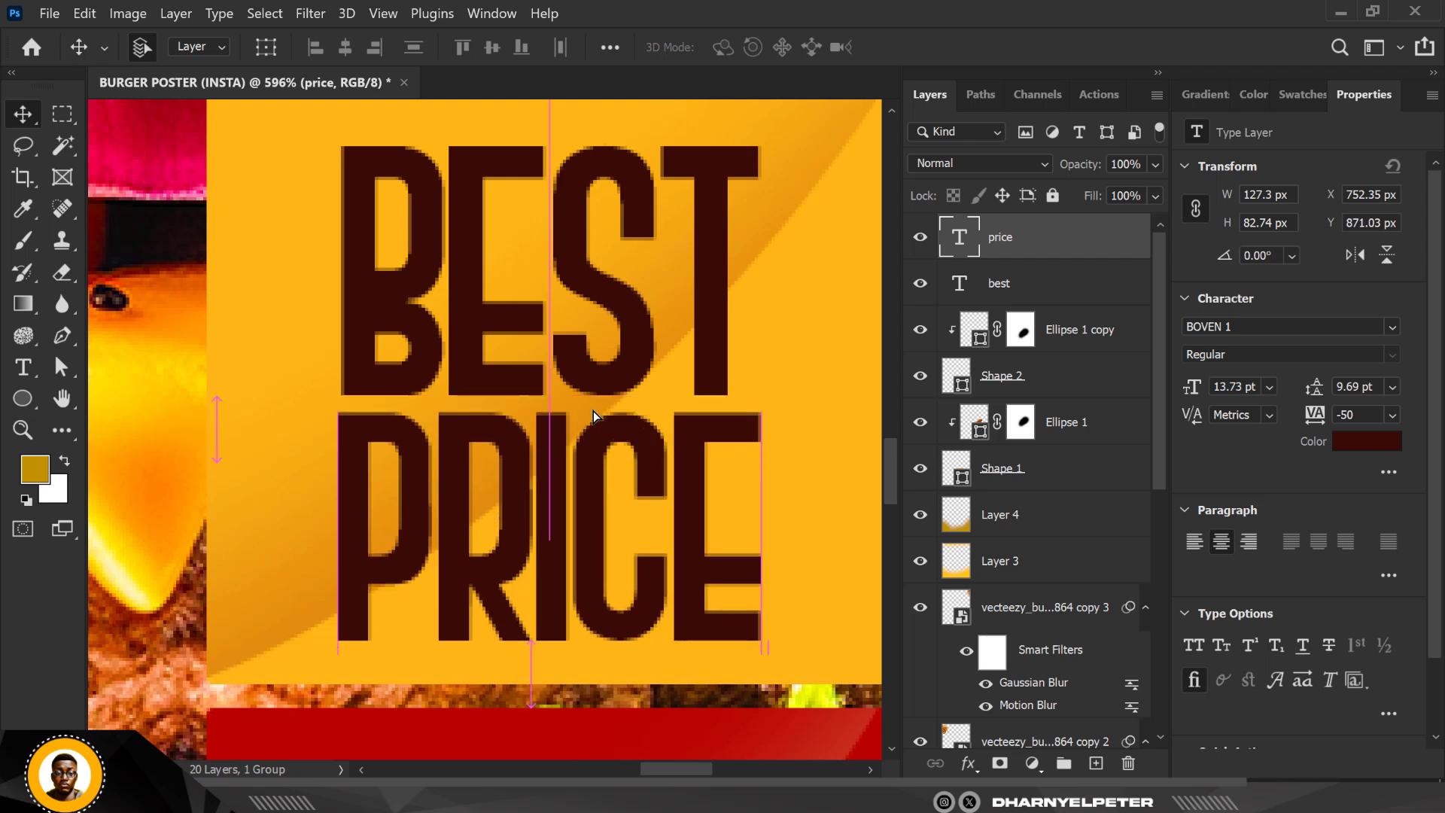
- Select the BEST and PRICE texts together and move them up to center them vertically in the yellow callout
{"action": "left_click", "coordinate": [616, 372], "text": "shift"}
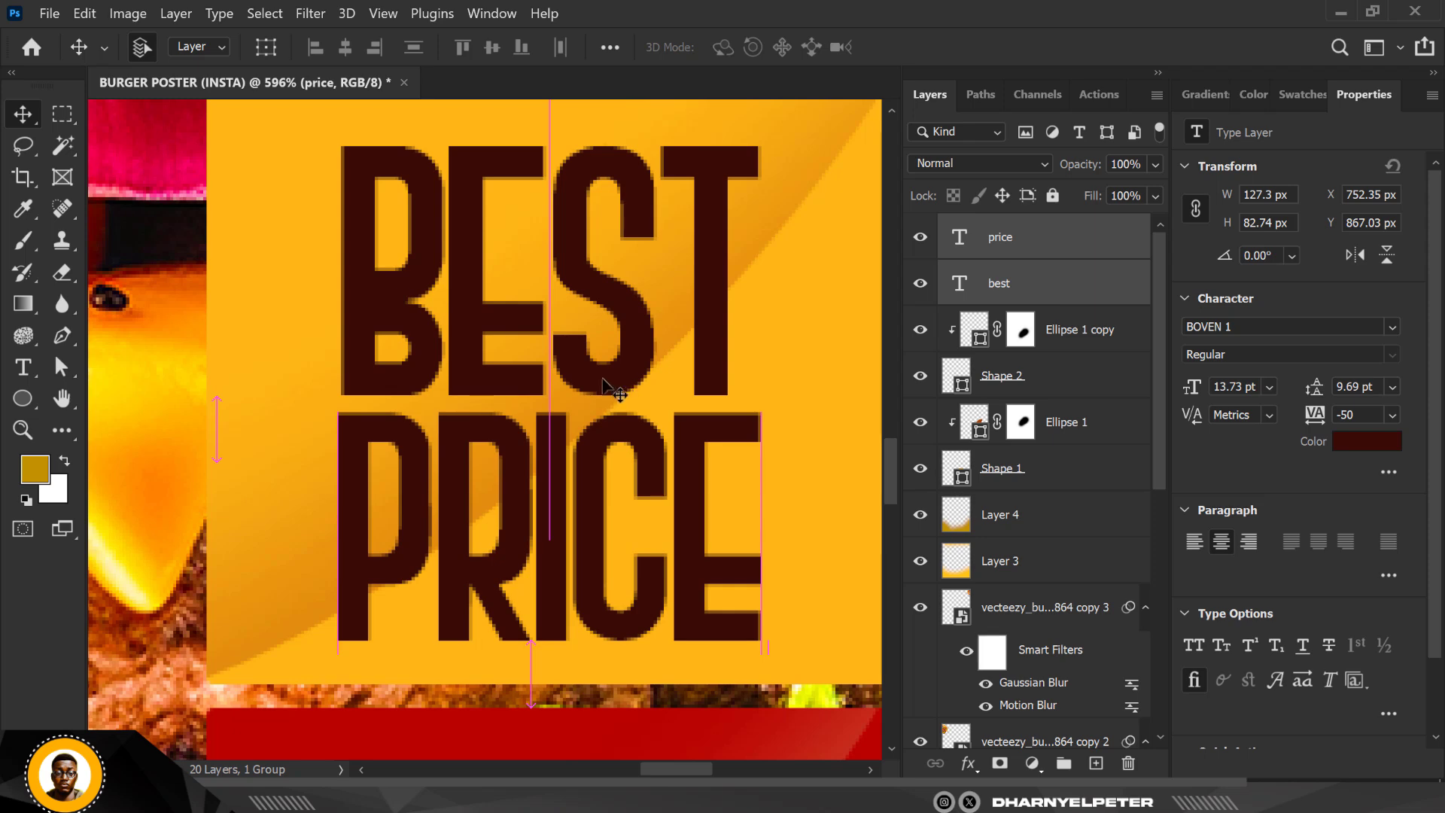
{"action": "scroll", "coordinate": [584, 399], "scroll_direction": "down", "scroll_amount": 3}
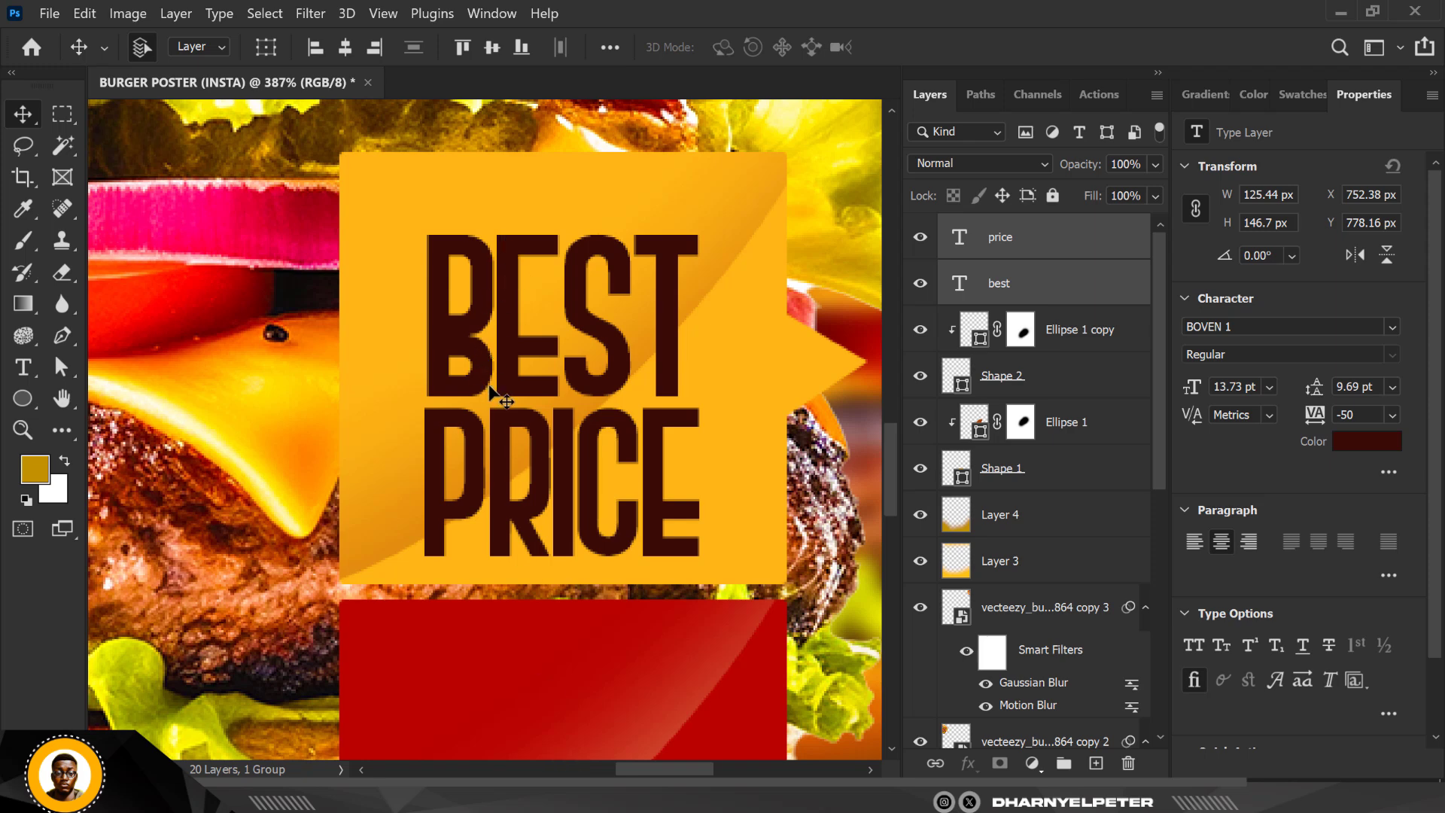
{"action": "key", "text": "shift+Up"}
{"action": "key", "text": "shift+Up"}
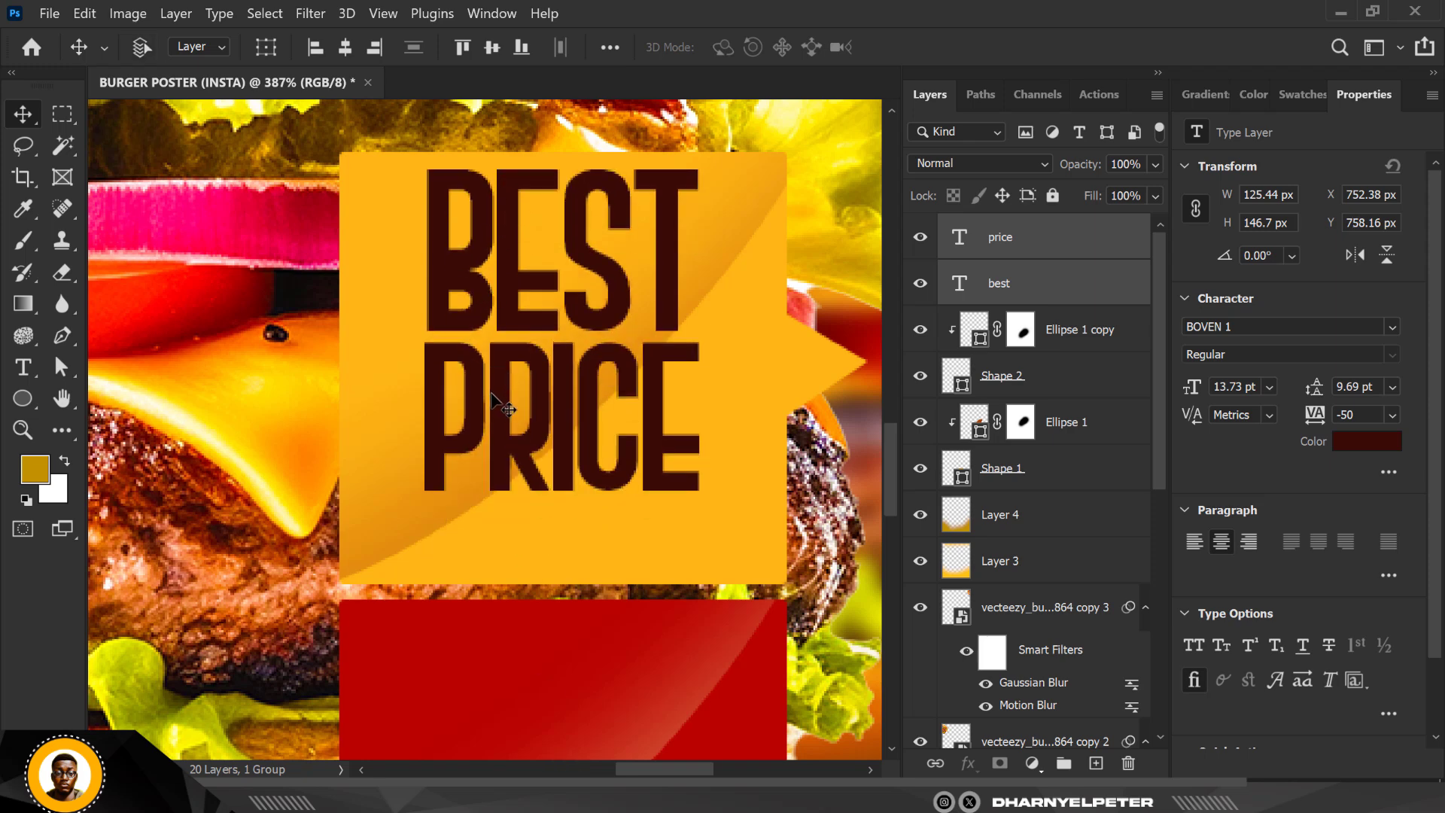
{"action": "key", "text": "ctrl+t"}
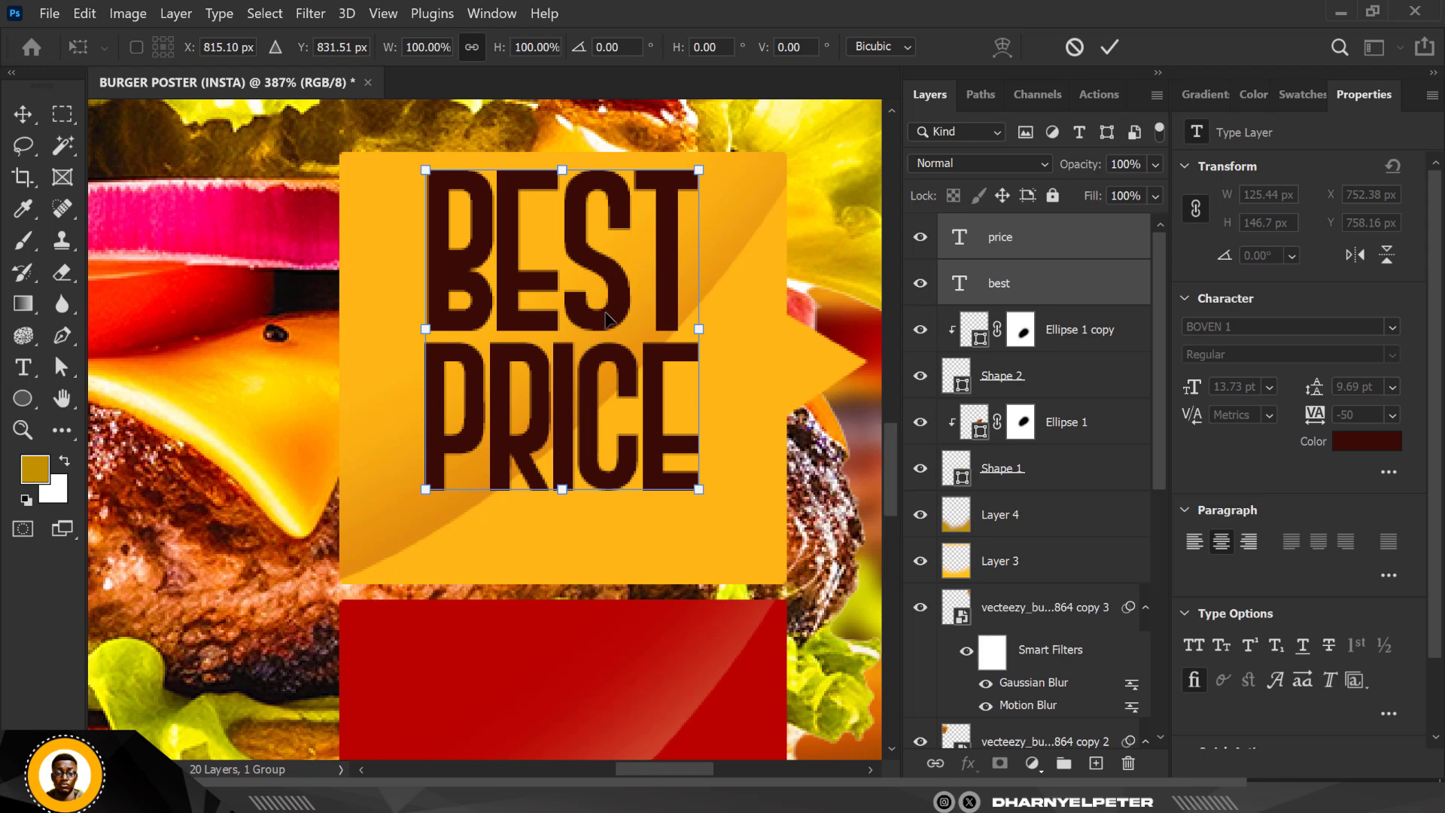
{"action": "left_click_drag", "start_coordinate": [606, 329], "coordinate": [606, 354]}
{"action": "key", "text": "Return"}
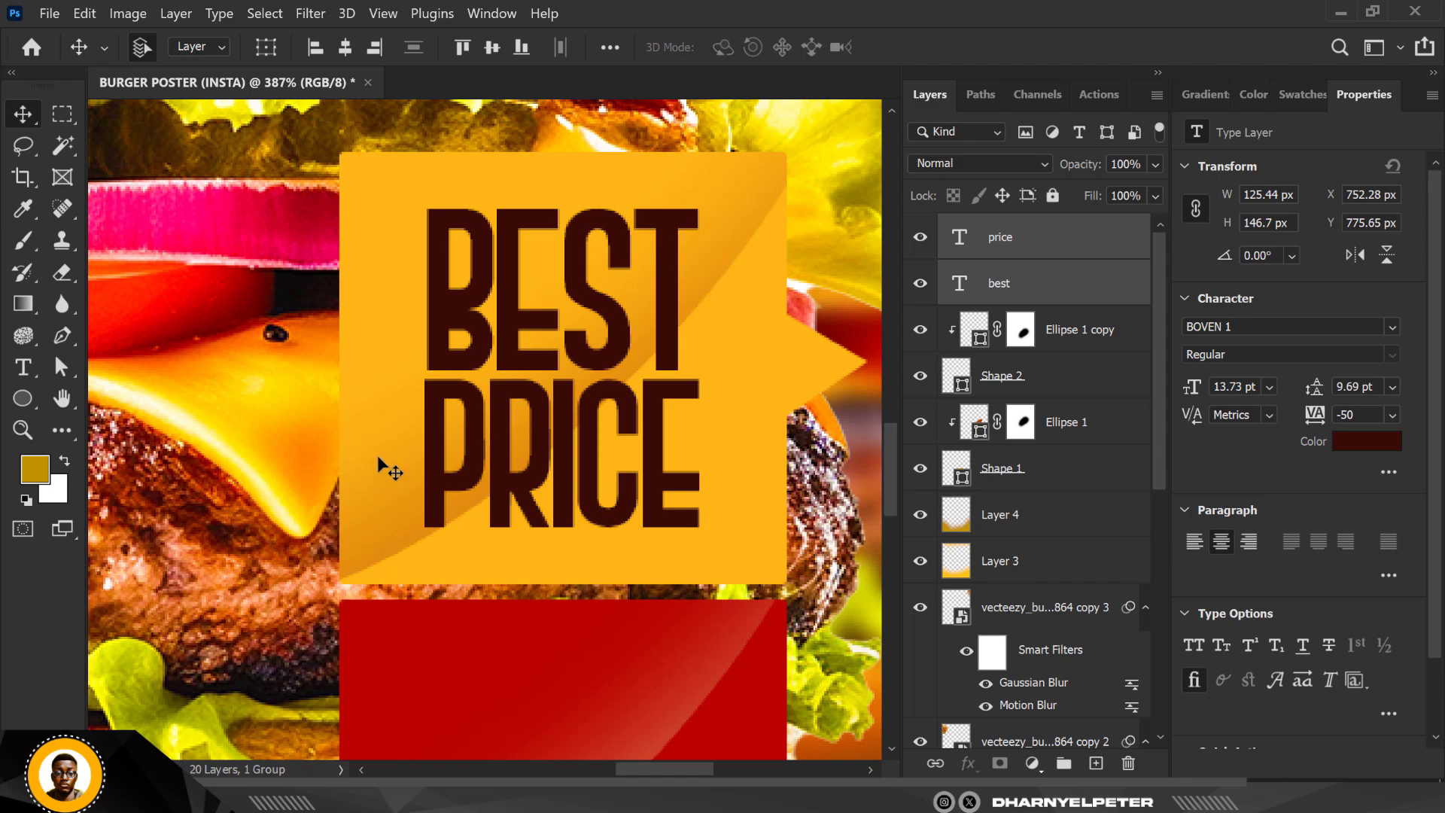
- Scale the BEST PRICE text pair down to 77.34% about its center within the yellow callout
{"action": "scroll", "coordinate": [515, 329], "scroll_direction": "down", "scroll_amount": 5}
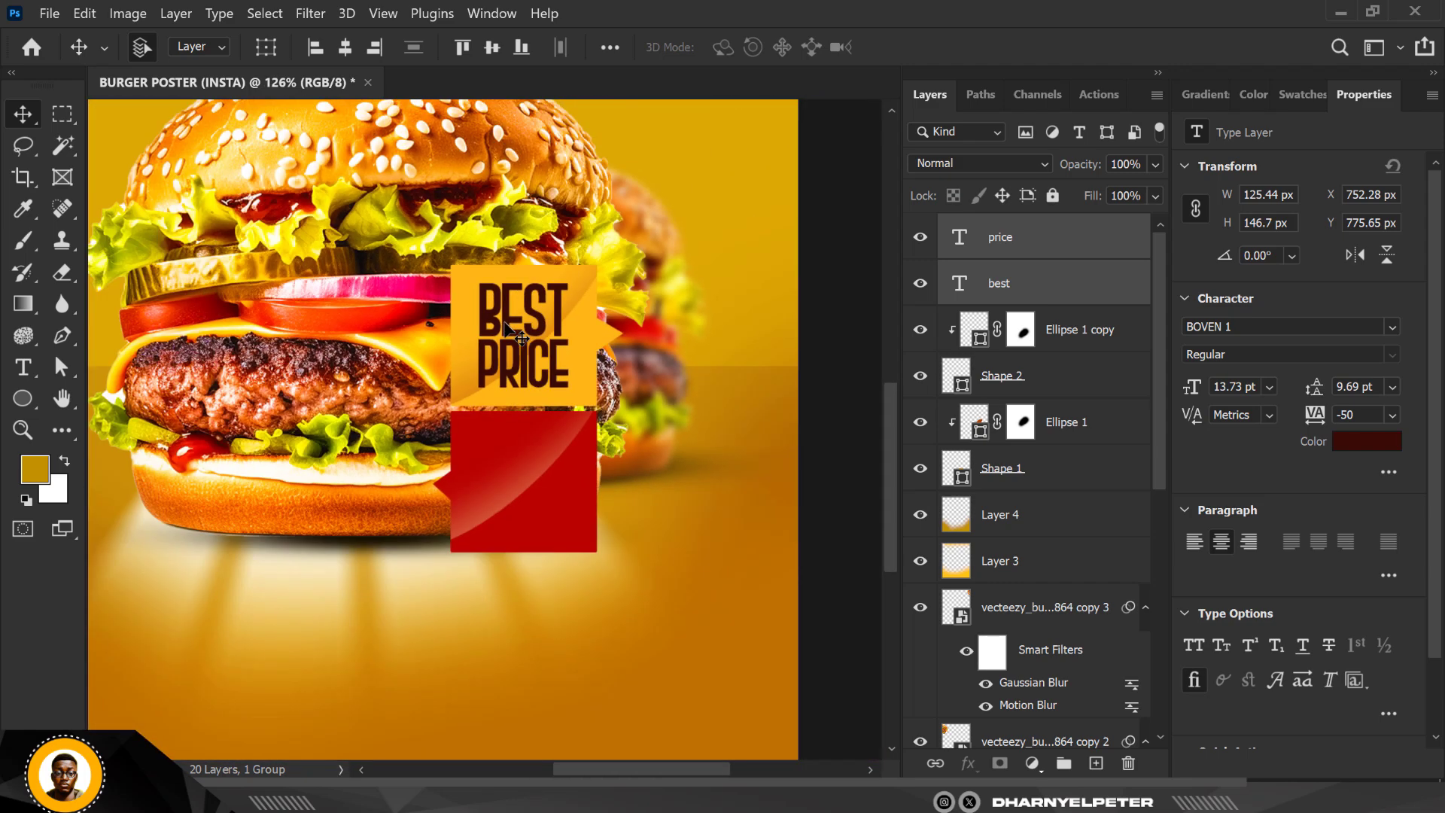
{"action": "scroll", "coordinate": [505, 323], "scroll_direction": "up", "scroll_amount": 5}
{"action": "key", "text": "ctrl+t"}
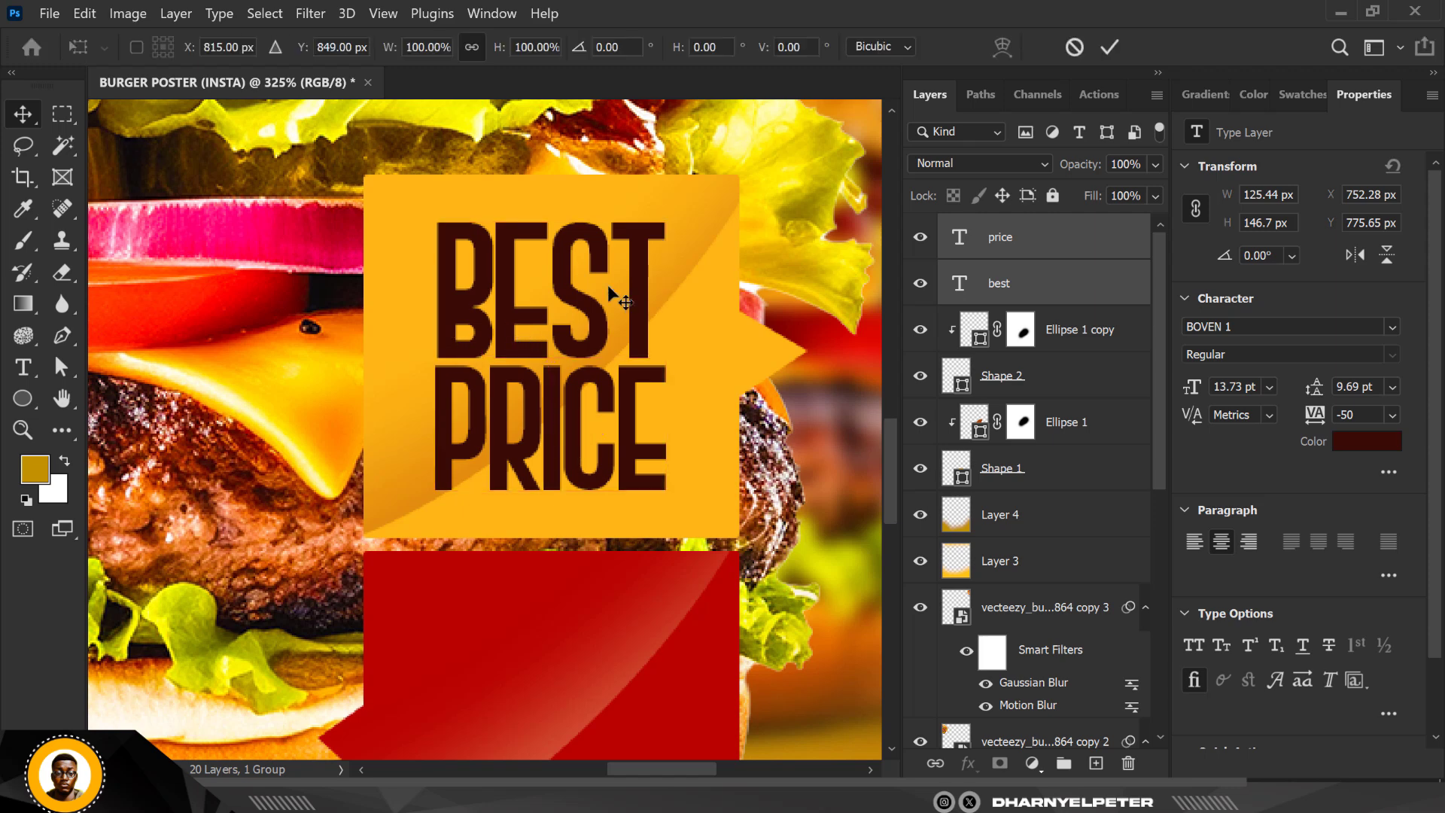
{"action": "left_click_drag", "start_coordinate": [664, 221], "coordinate": [645, 261]}
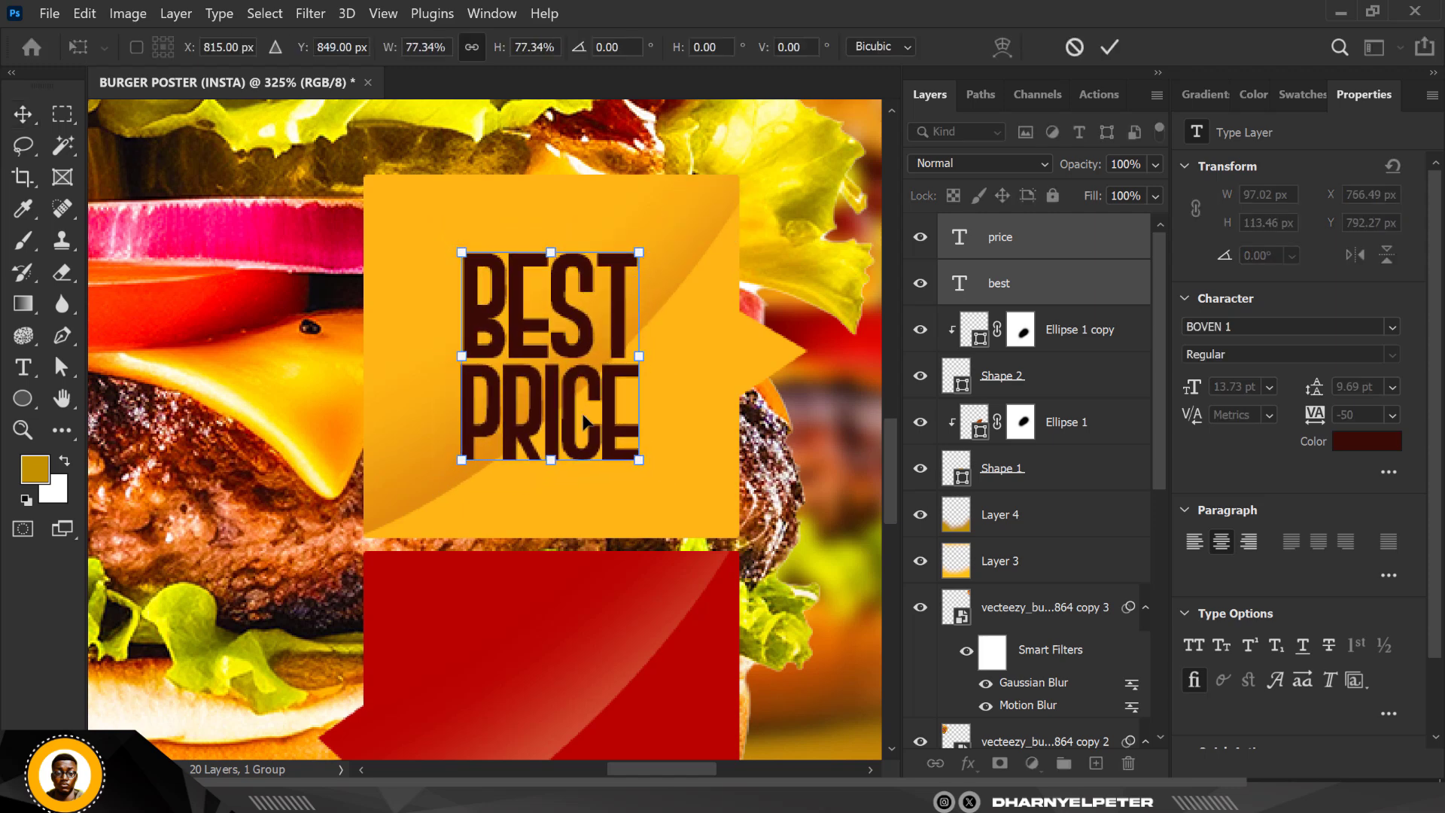
{"action": "key", "text": "Return"}
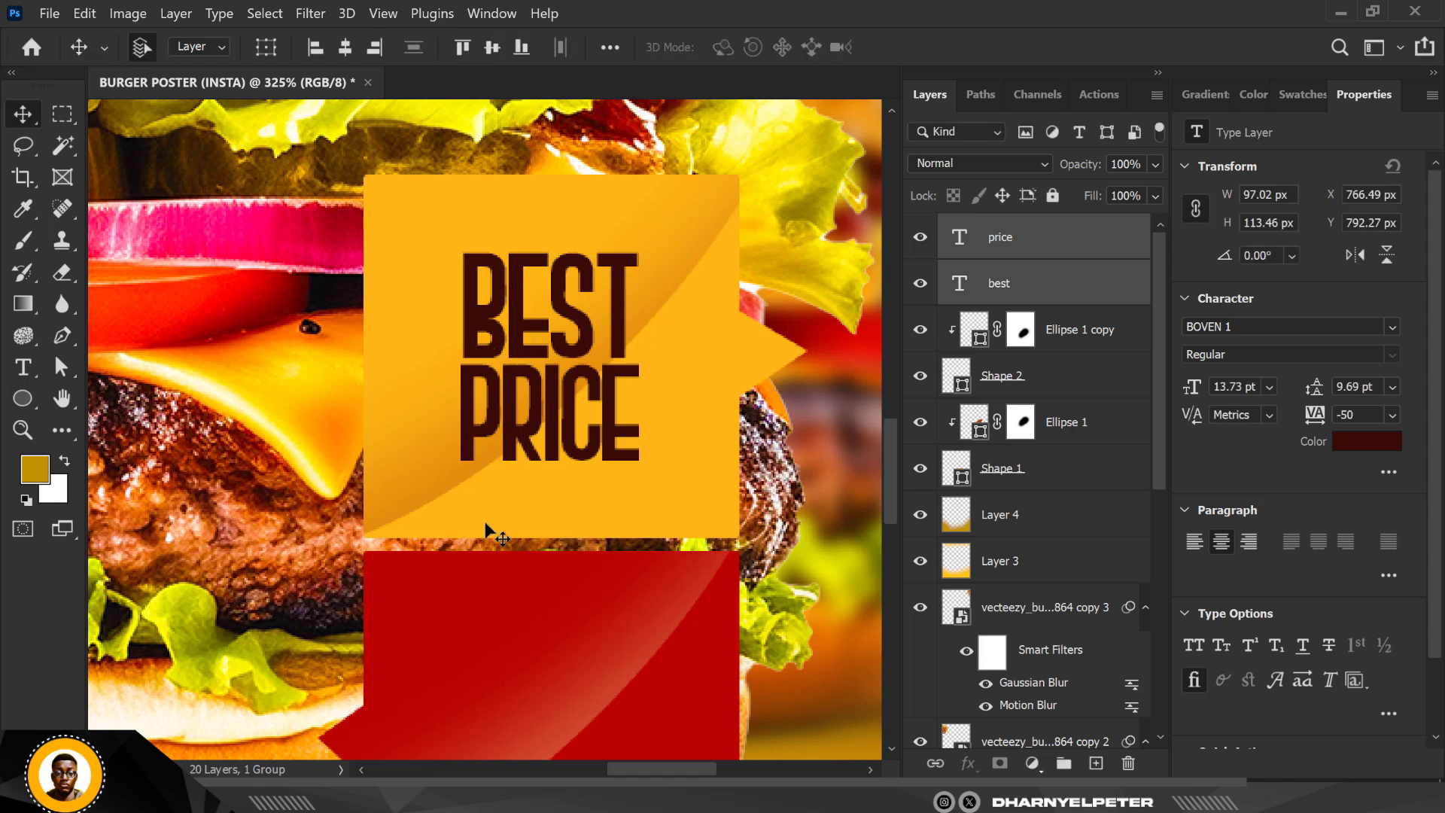
- Duplicate the BEST PRICE text pair and move the copy straight down to the center of the red callout
{"action": "key", "text": "ctrl+j"}
{"action": "scroll", "coordinate": [484, 521], "scroll_direction": "down", "scroll_amount": 4}
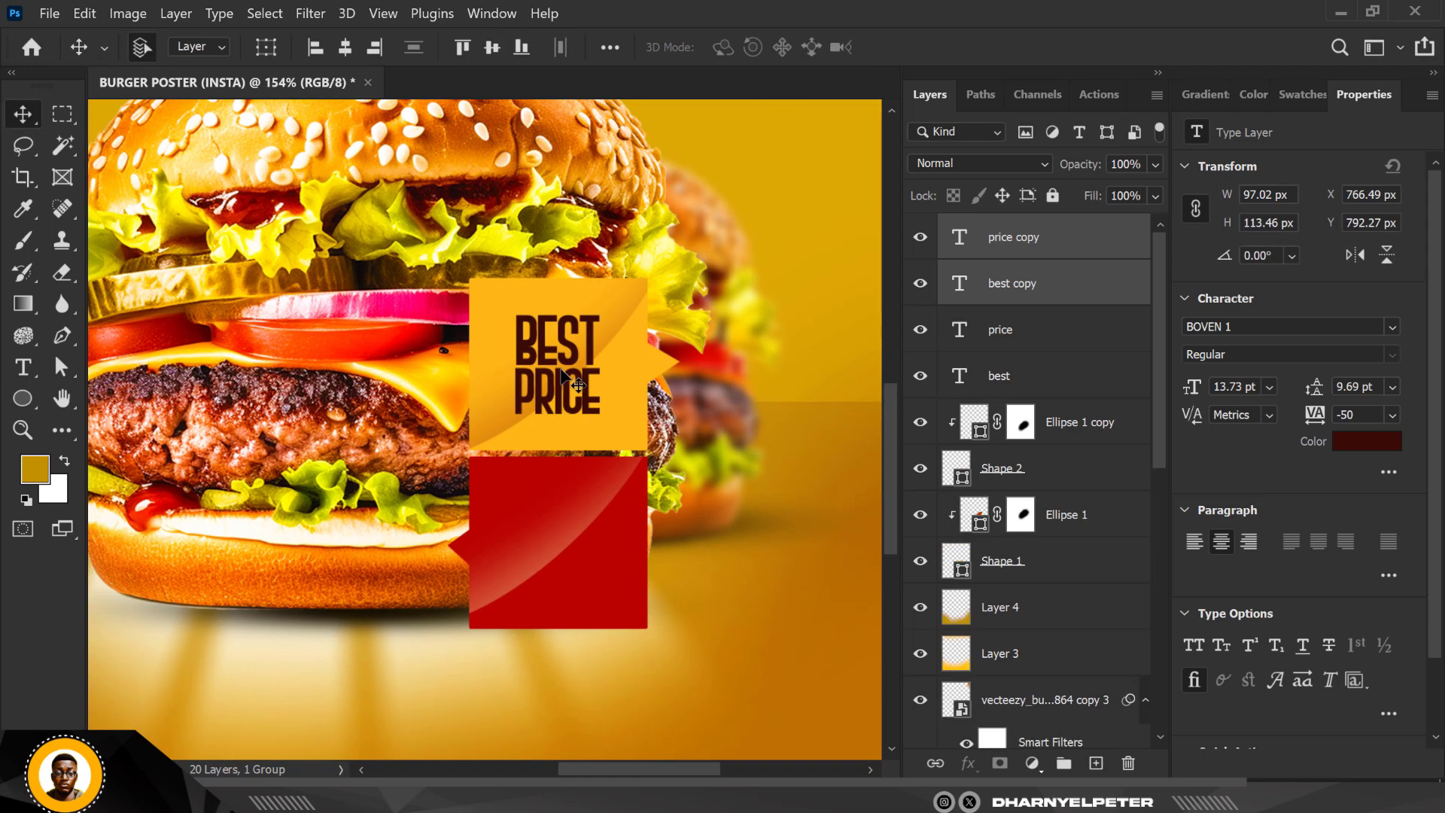
{"action": "key", "text": "ctrl+alt+t"}
{"action": "left_click_drag", "start_coordinate": [566, 390], "coordinate": [569, 566]}
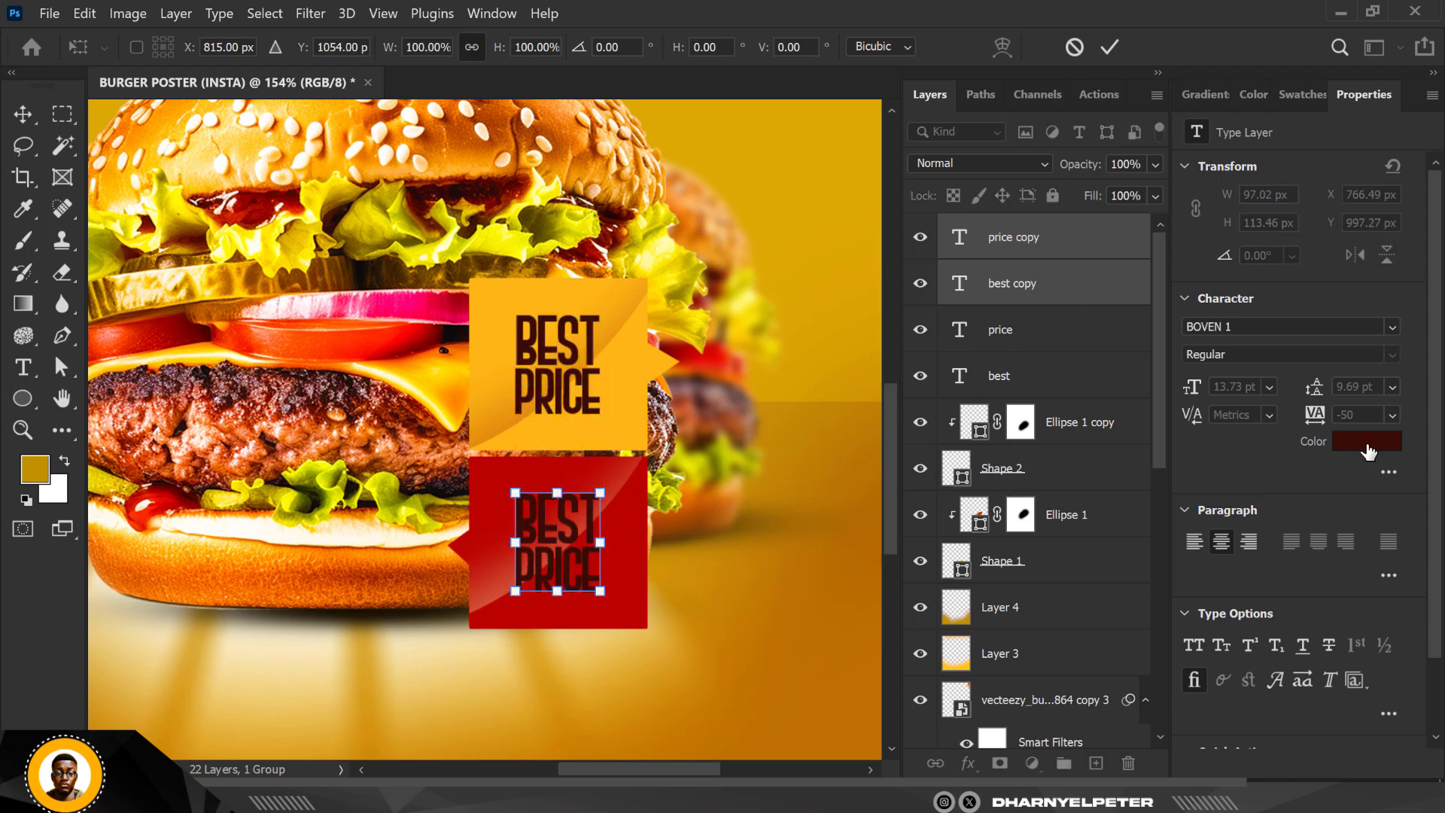
{"action": "key", "text": "Return"}
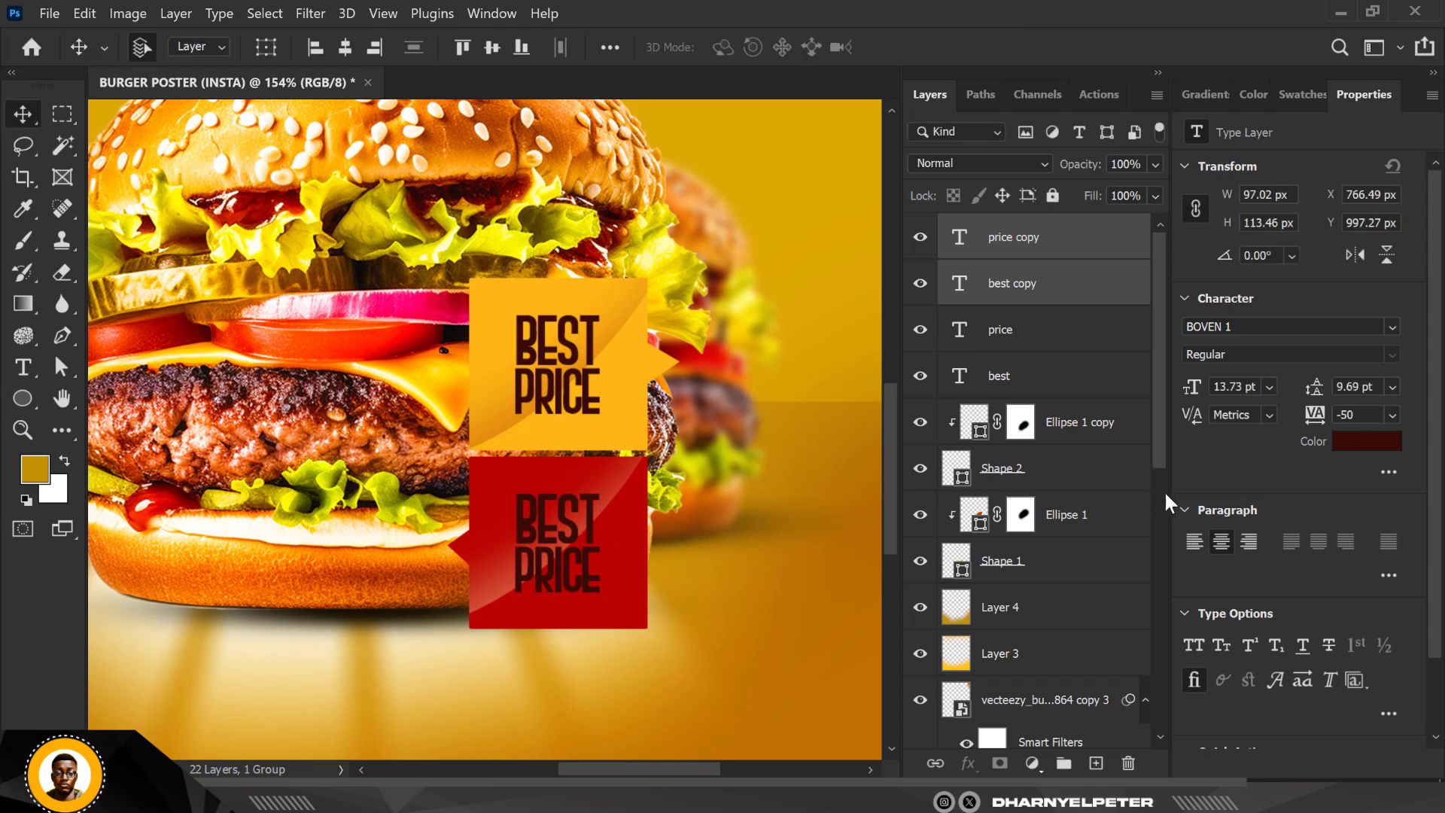
- Change the color of the text pair on the red callout to white #ffffff
{"action": "left_click", "coordinate": [1366, 440]}
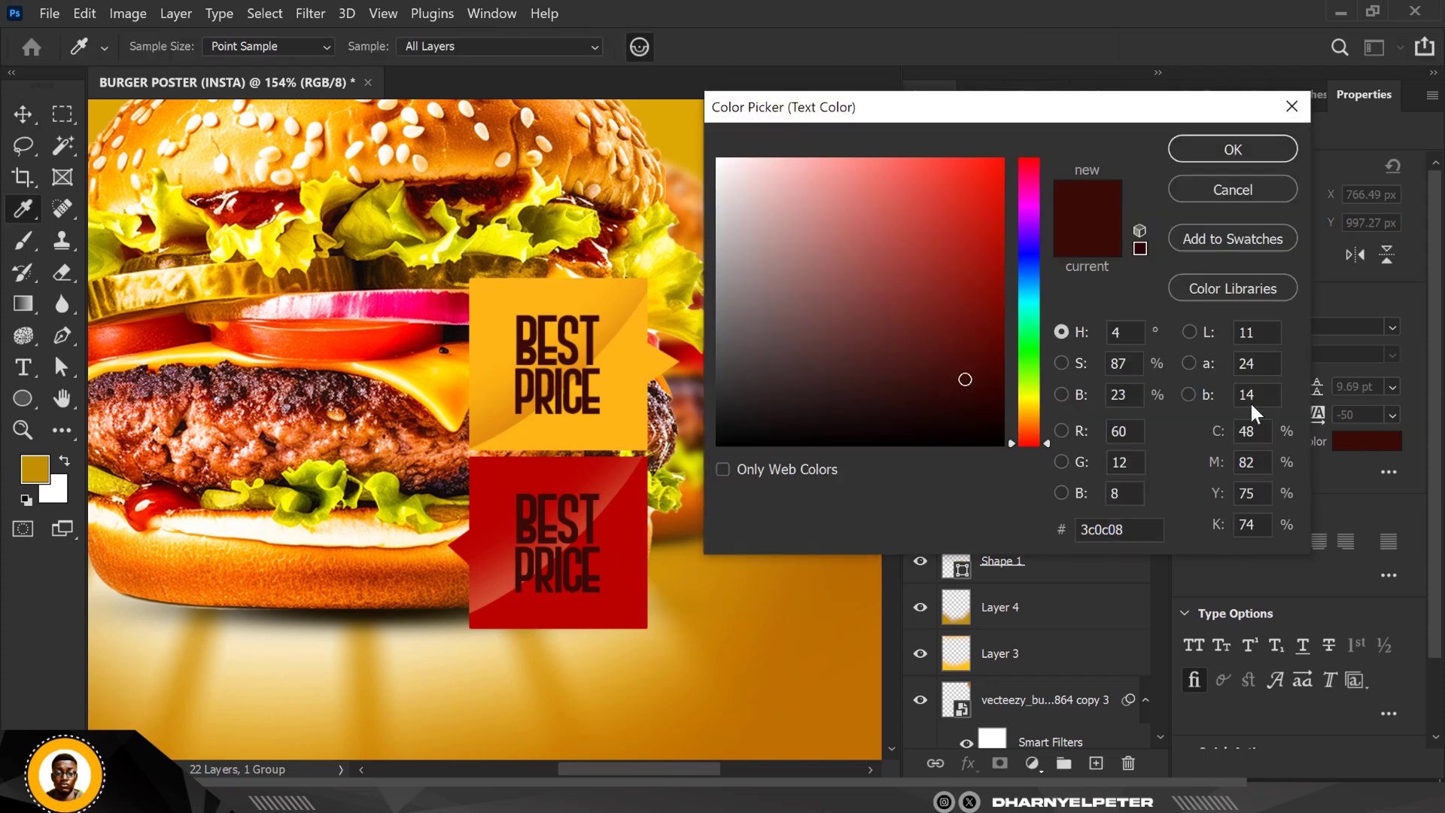
{"action": "type", "text": "ffffff"}
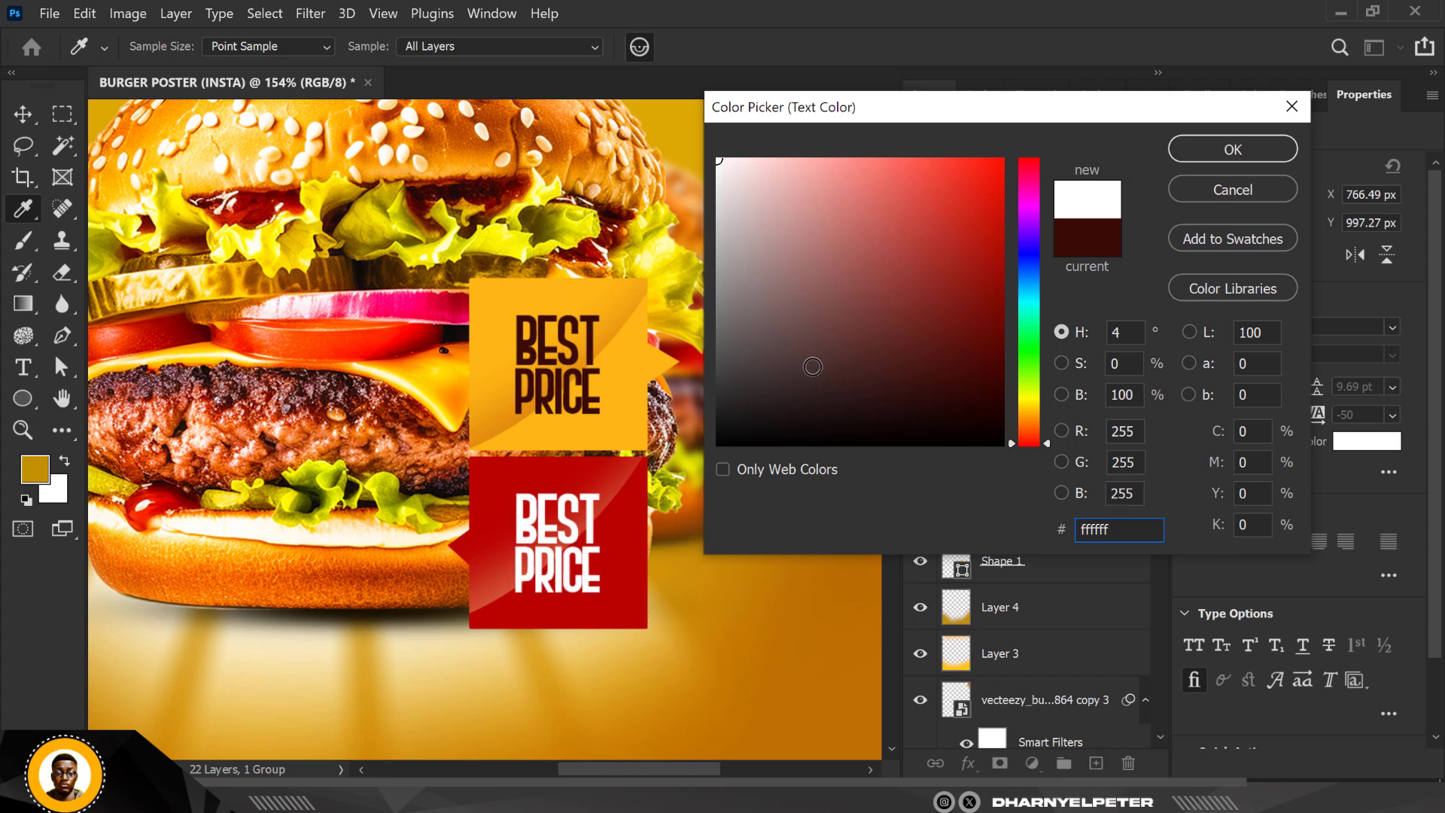
{"action": "left_click", "coordinate": [1233, 149]}
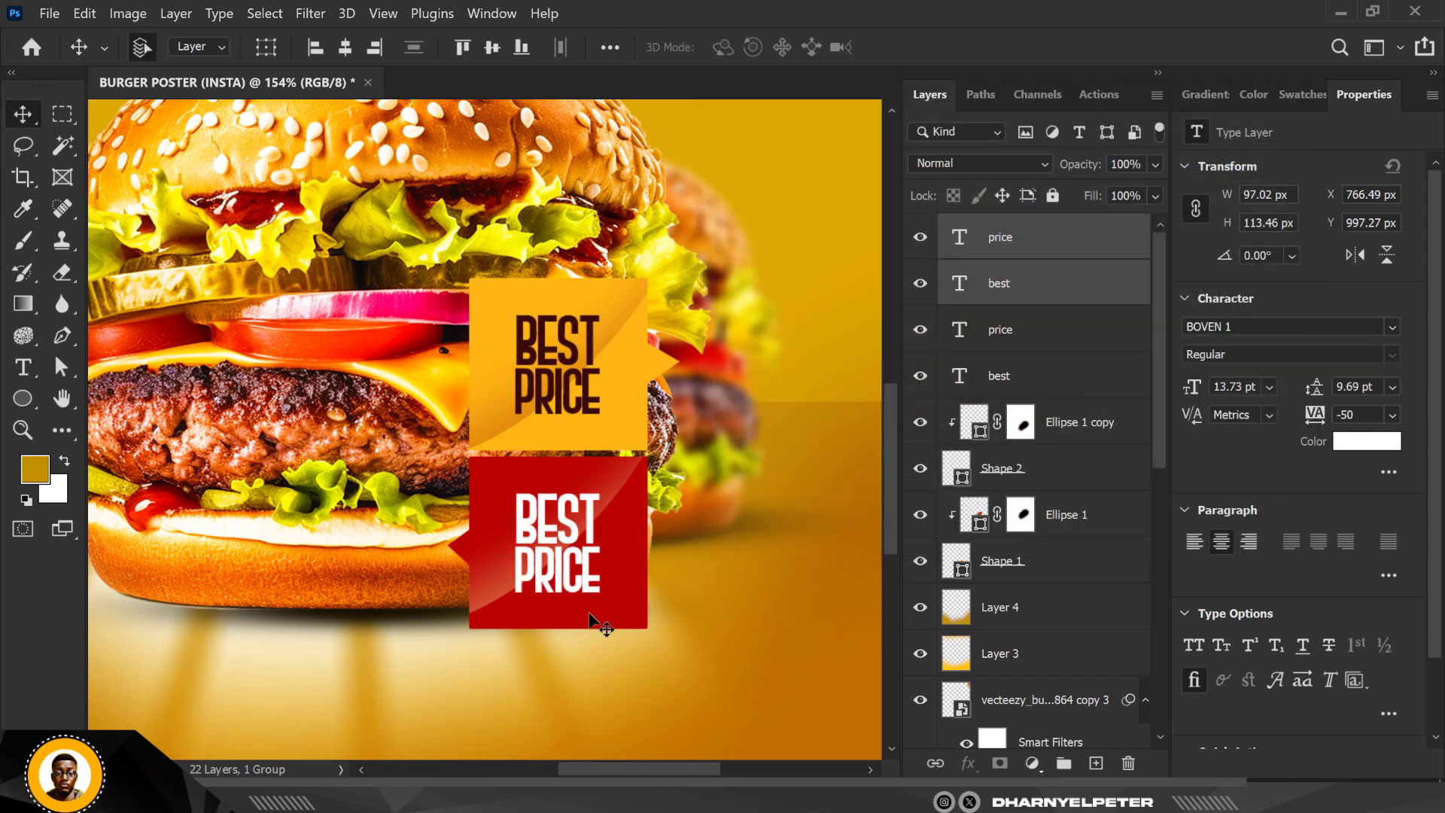
- Brighten the red callout shape's fill color to #d90200
{"action": "left_click", "coordinate": [958, 470]}
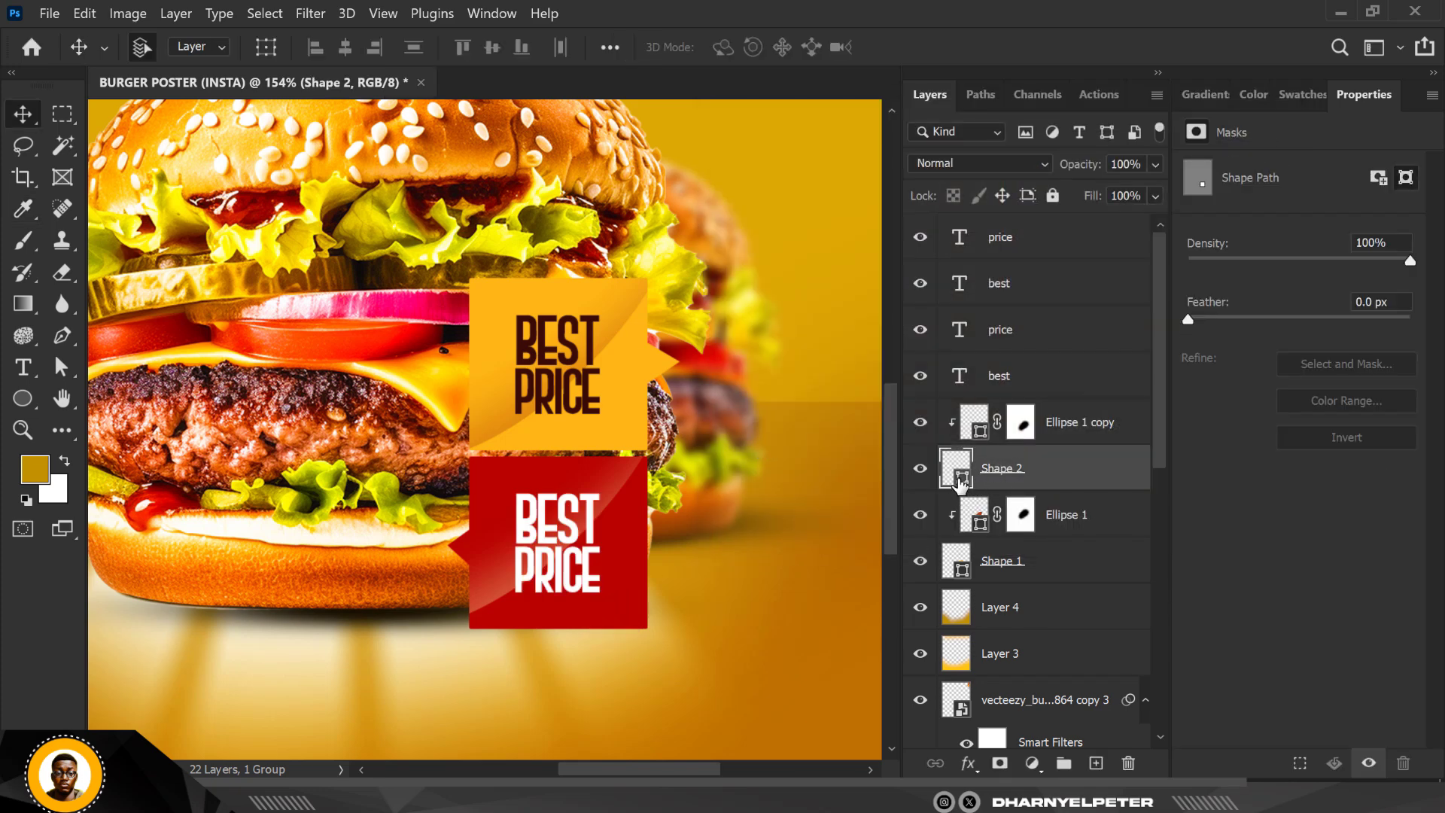
{"action": "double_click", "coordinate": [952, 485]}
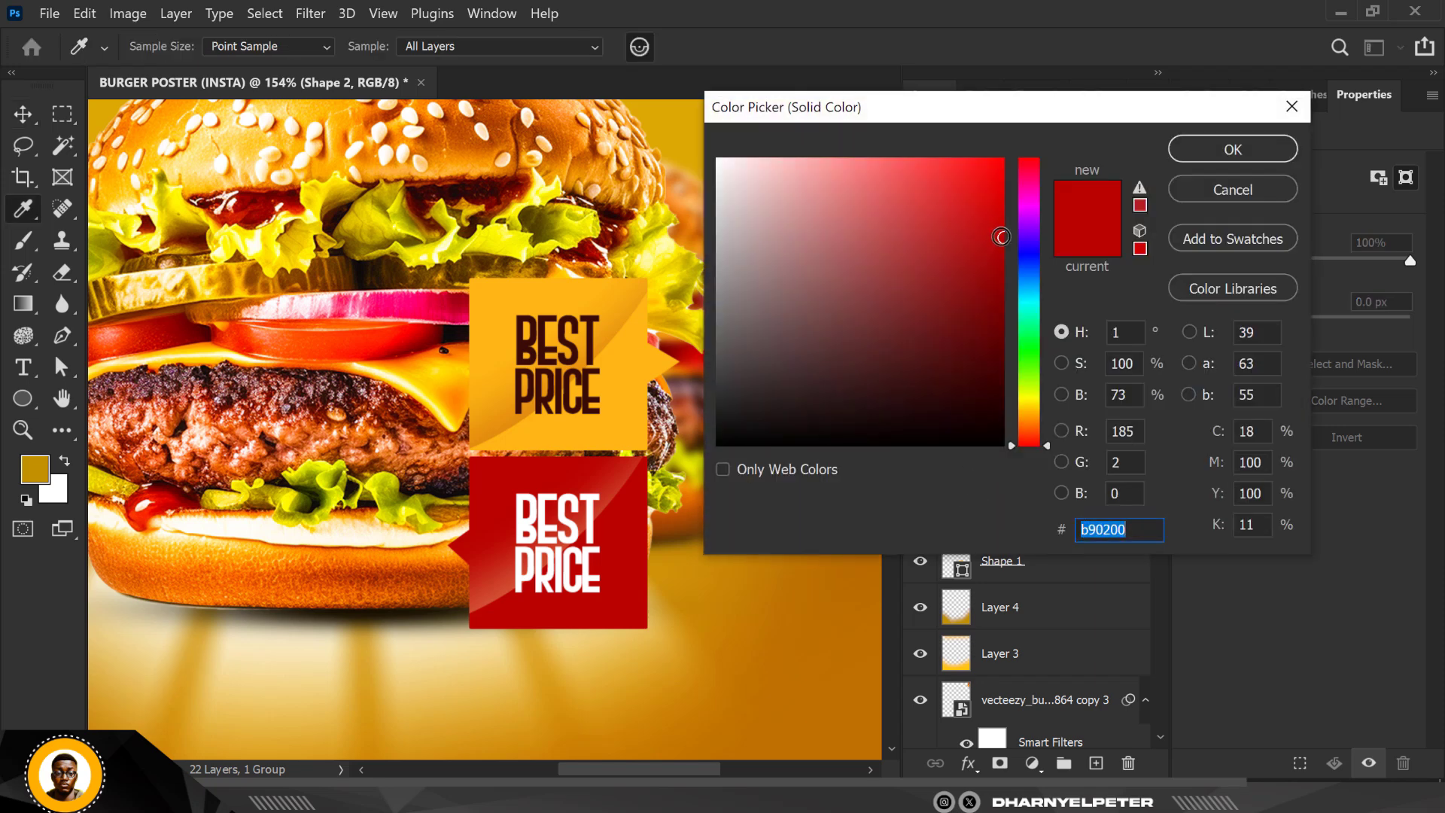
{"action": "left_click_drag", "start_coordinate": [1001, 237], "coordinate": [1005, 201]}
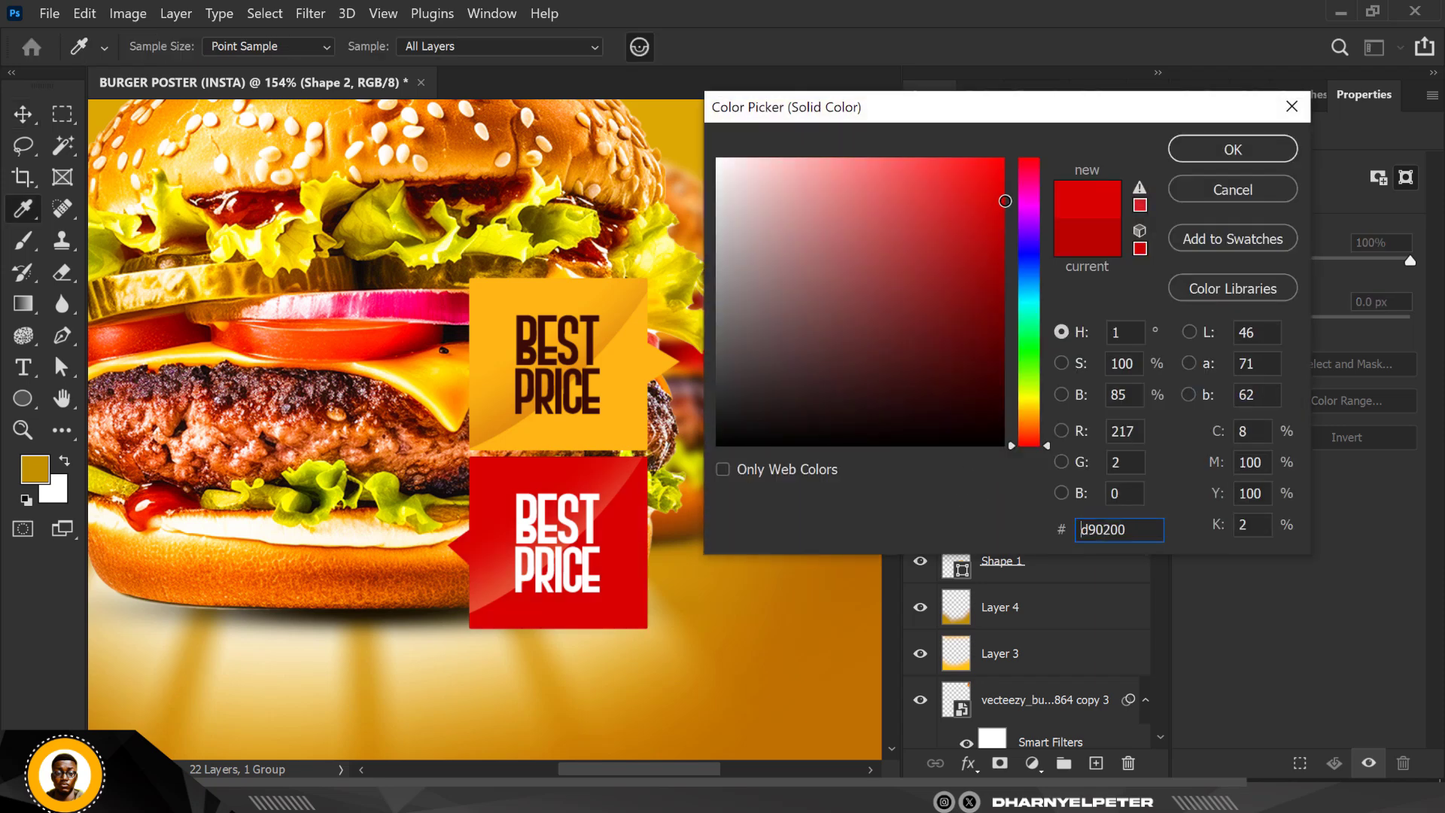
{"action": "left_click", "coordinate": [1207, 150]}
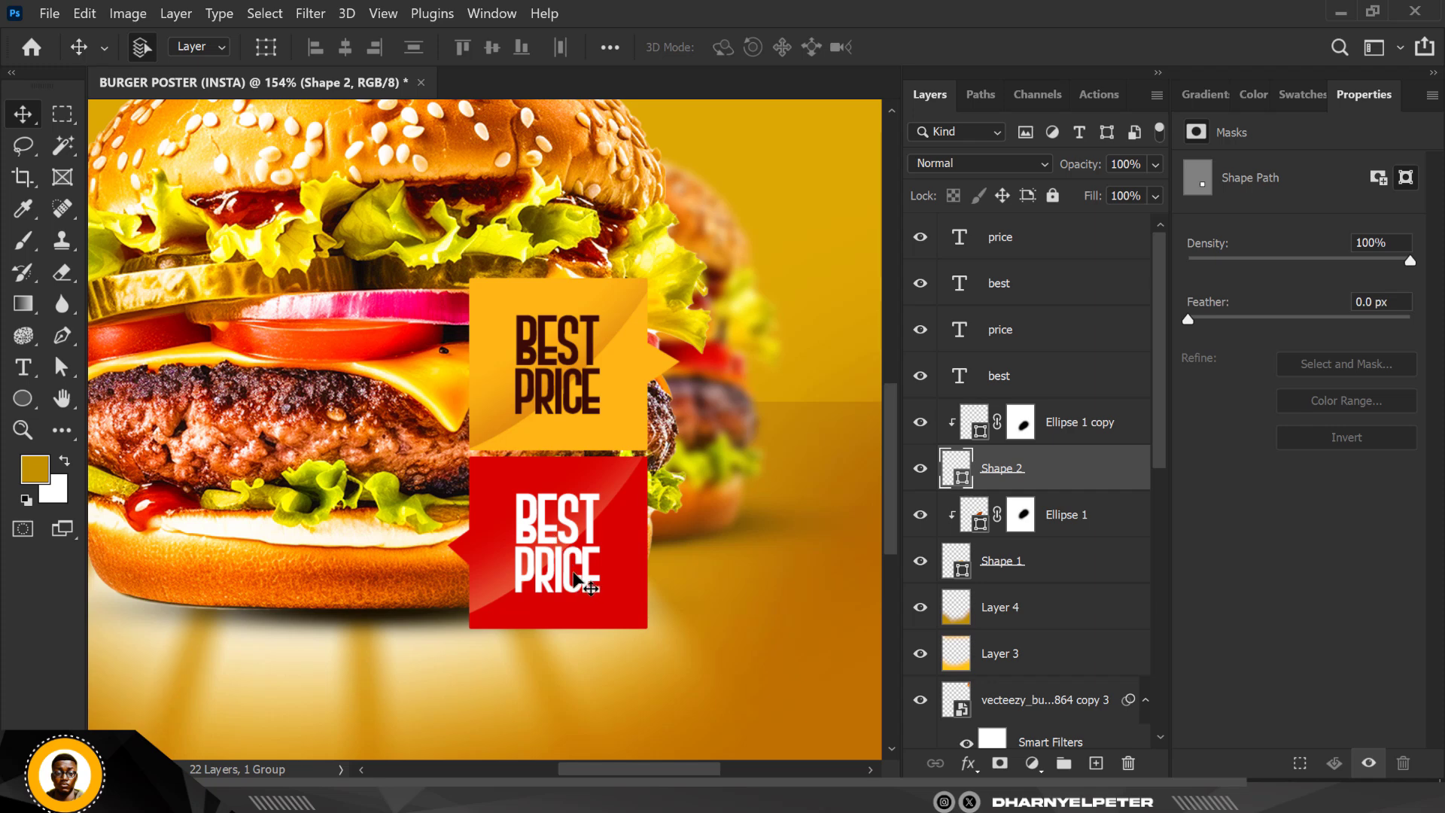
- Change the word PRICE on the red callout to VALUE
{"action": "left_click", "coordinate": [583, 561]}
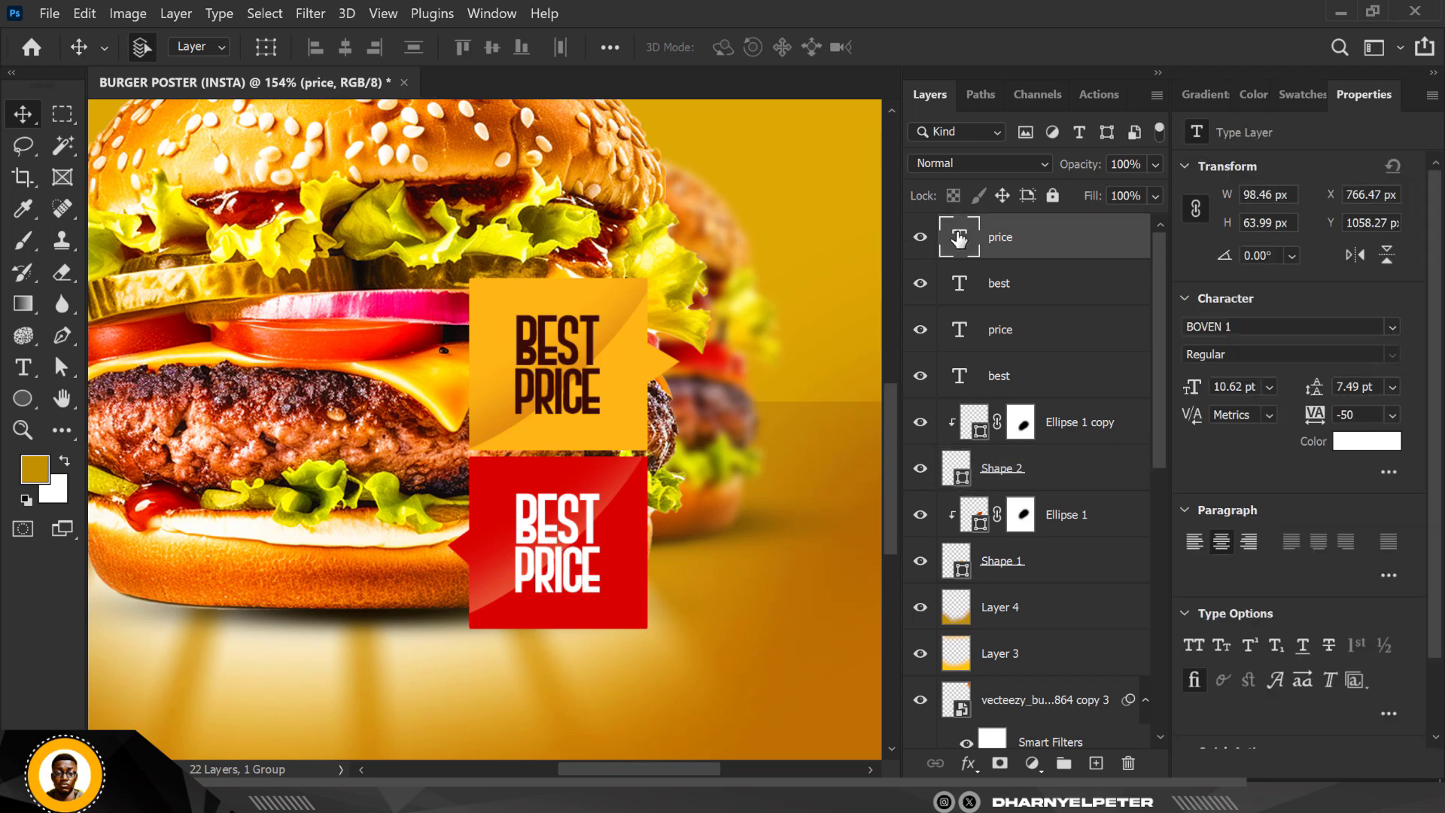
{"action": "double_click", "coordinate": [558, 575]}
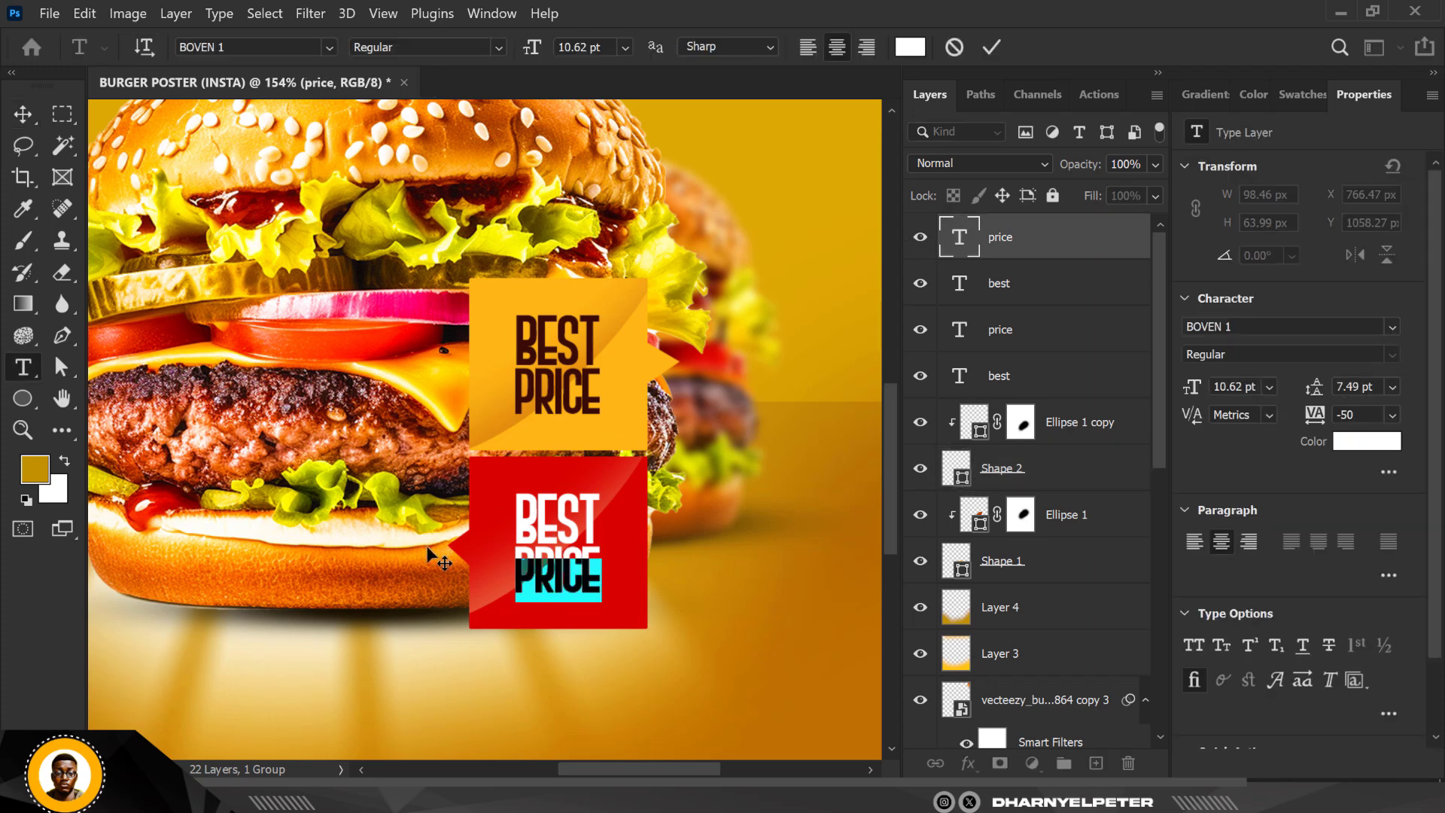
{"action": "type", "text": "VALUE"}
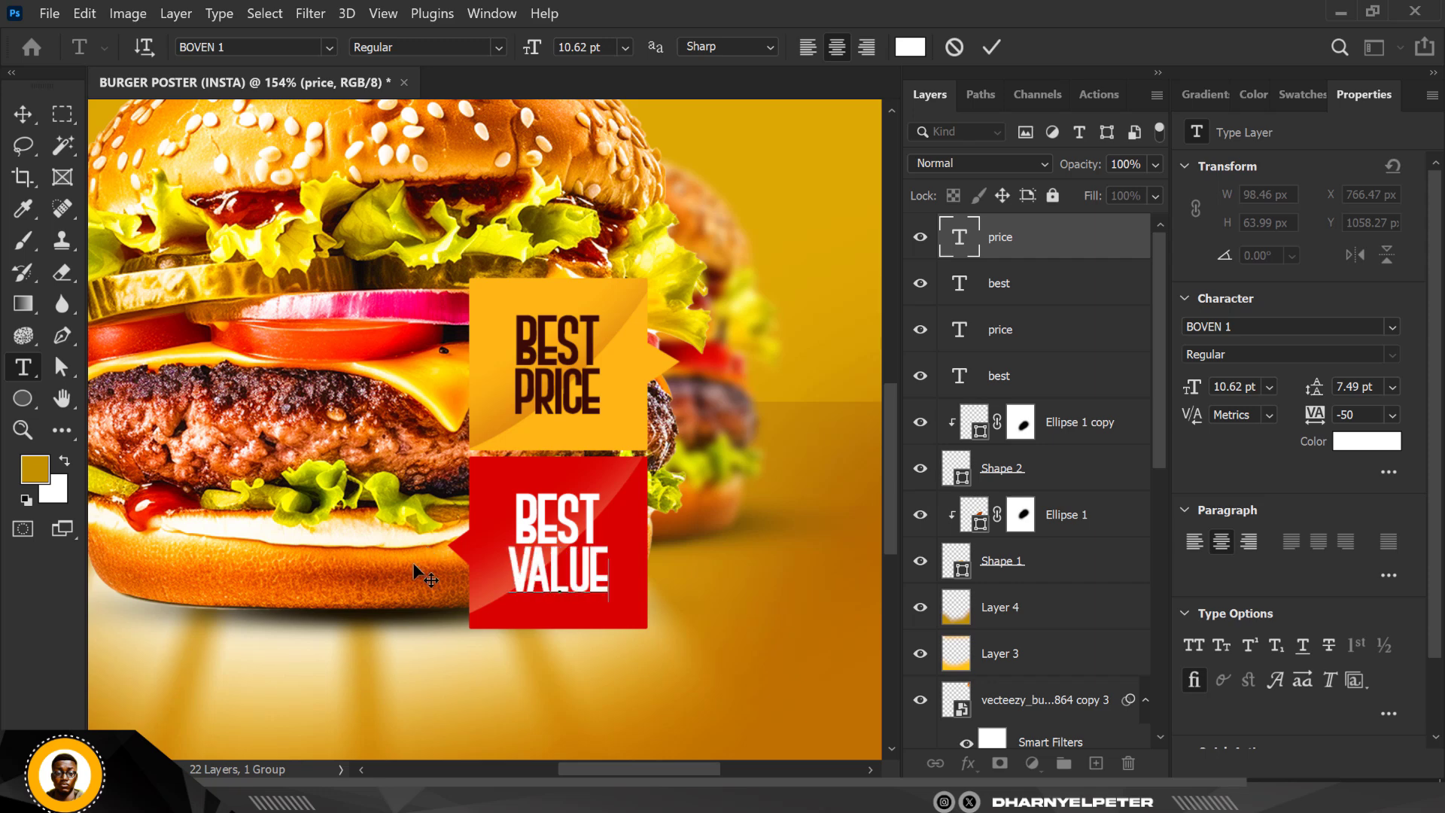
{"action": "left_click", "coordinate": [22, 114]}
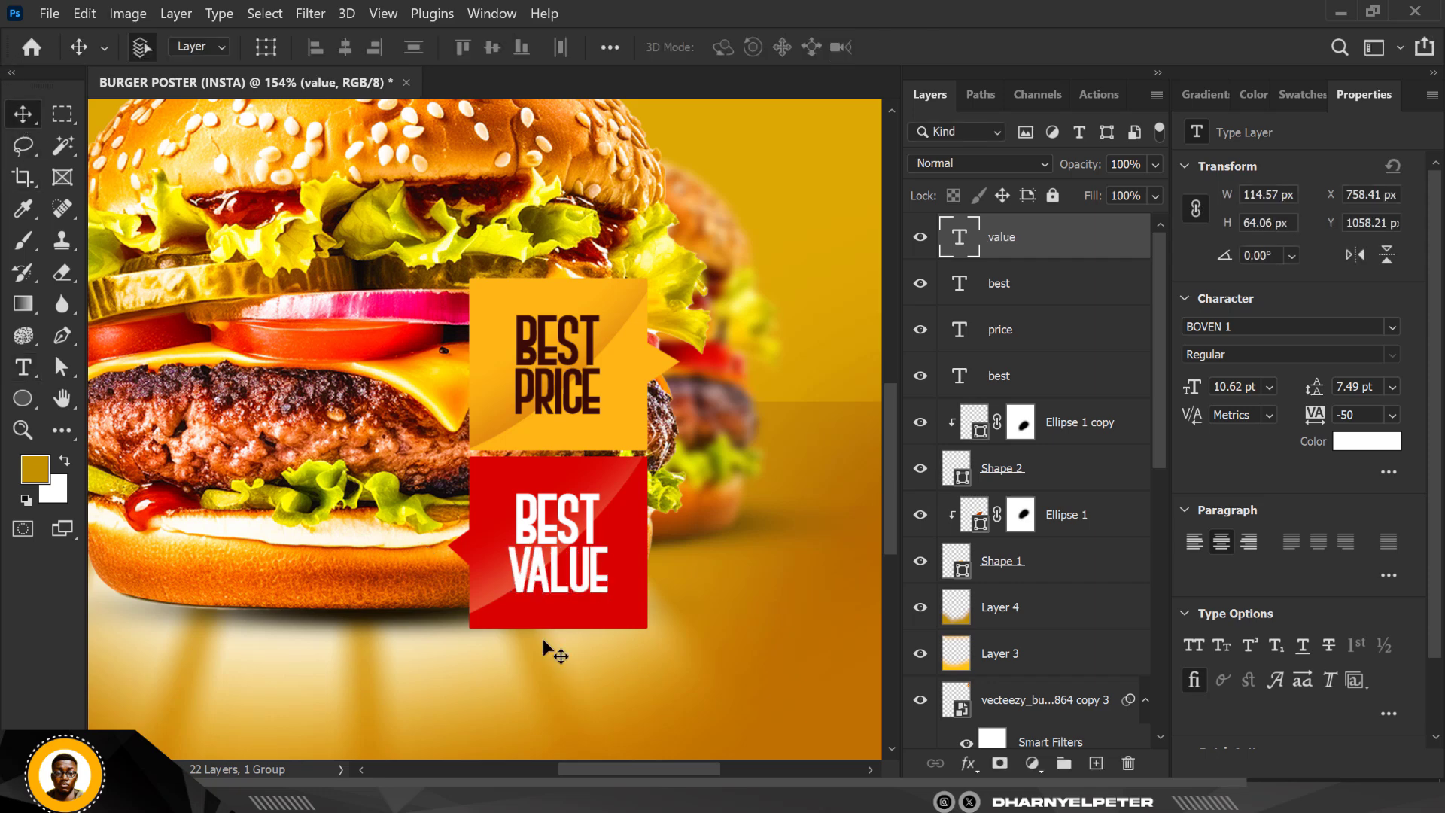
{"action": "scroll", "coordinate": [563, 483], "scroll_direction": "down", "scroll_amount": 5}
{"action": "scroll", "coordinate": [562, 483], "scroll_direction": "up", "scroll_amount": 7}
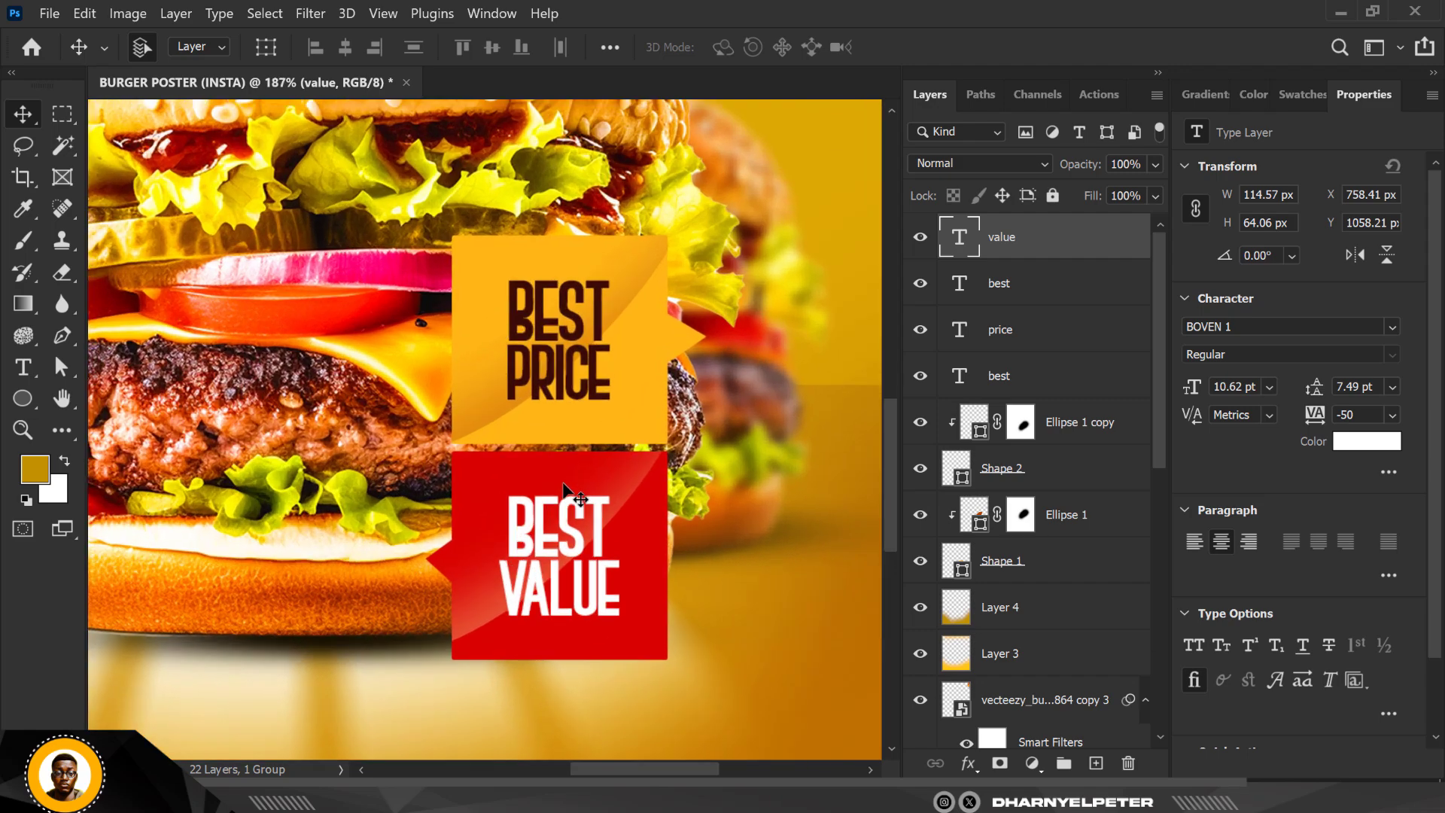
{"action": "scroll", "coordinate": [564, 485], "scroll_direction": "down", "scroll_amount": 8}
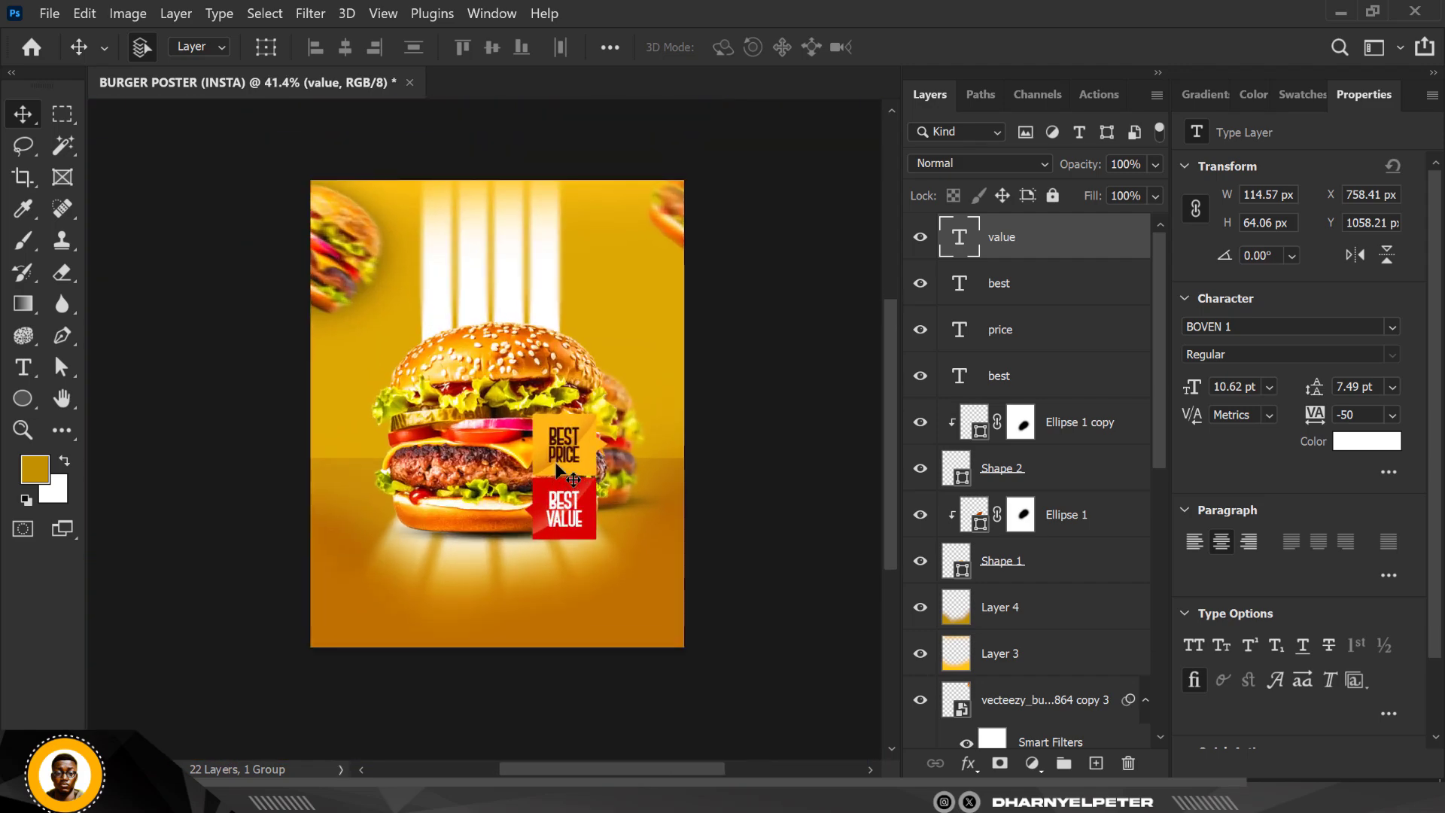
{"action": "scroll", "coordinate": [484, 625], "scroll_direction": "up", "scroll_amount": 3}
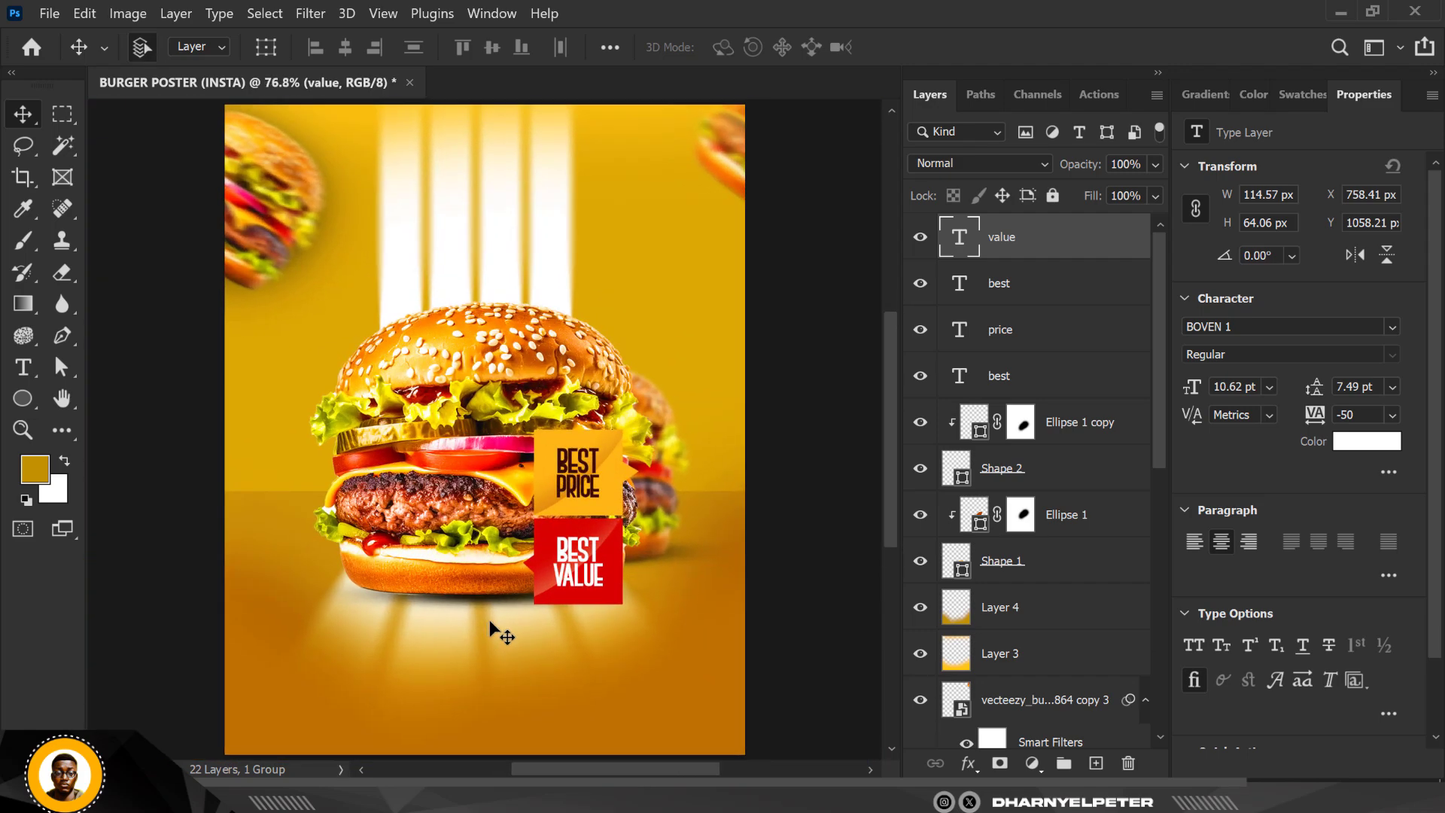
{"action": "scroll", "coordinate": [573, 630], "scroll_direction": "up", "scroll_amount": 2}
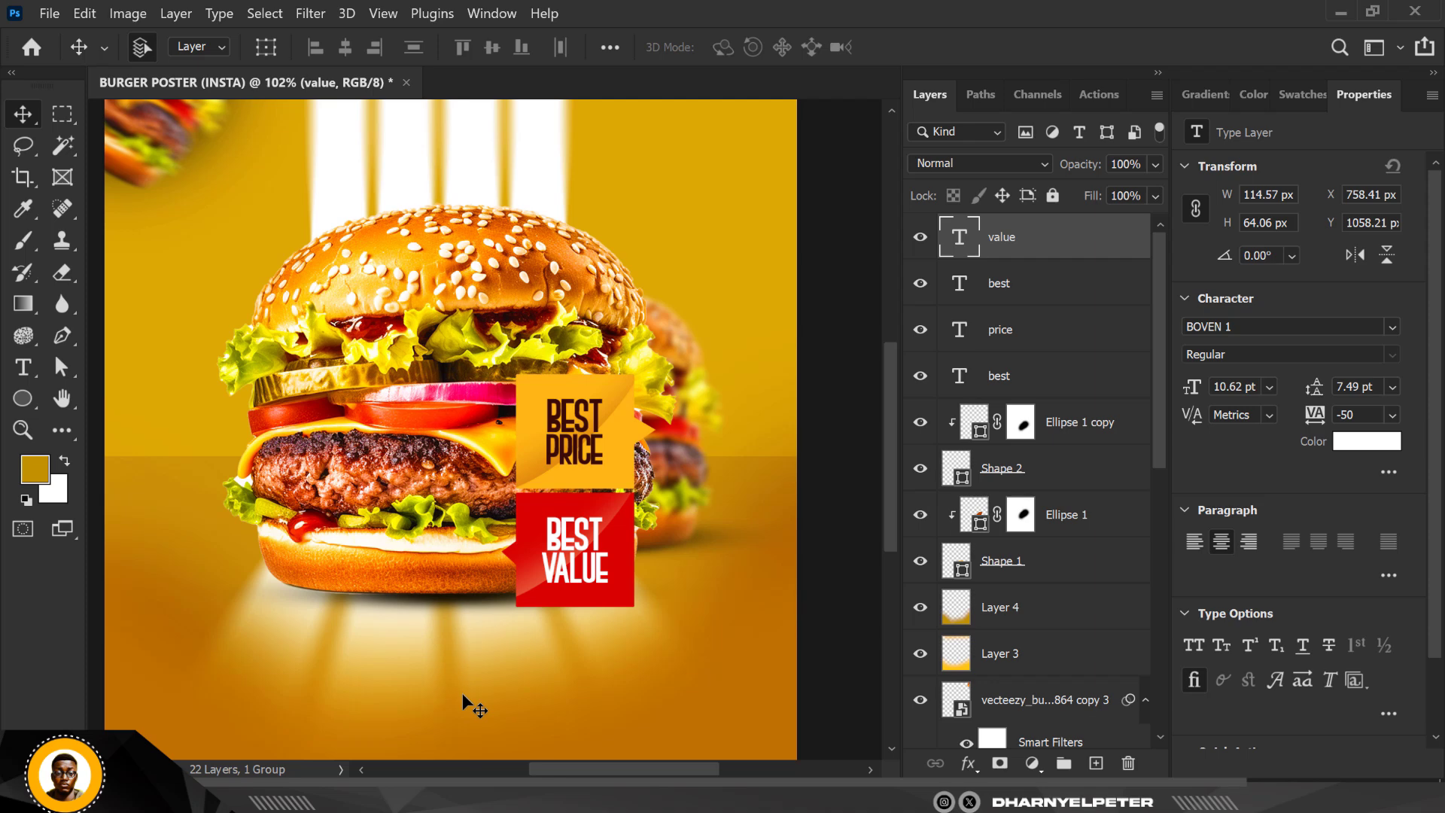
{"action": "scroll", "coordinate": [543, 626], "scroll_direction": "down", "scroll_amount": 1}
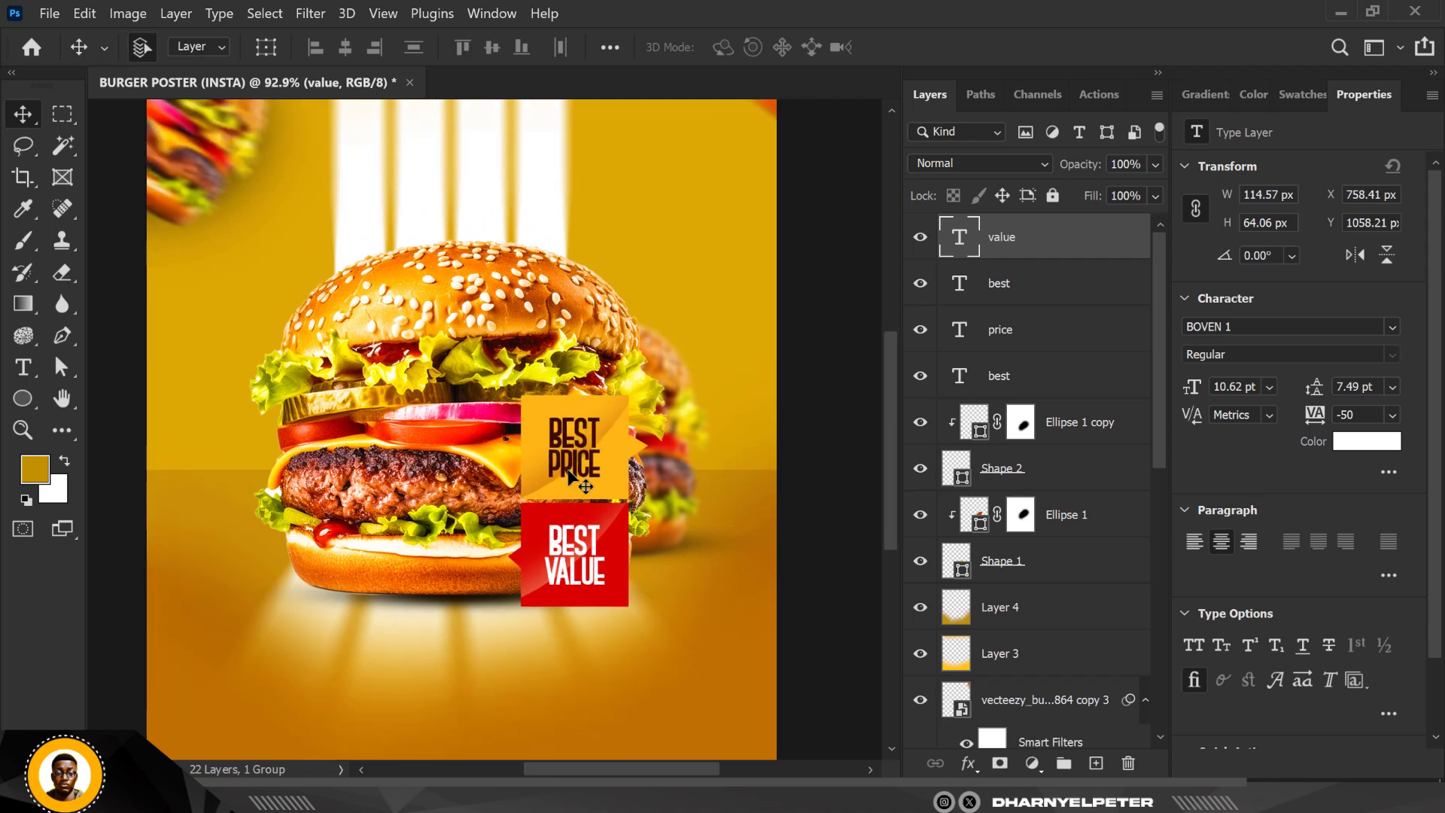
- Add a layer above Layer 4 and draw a four-point shadow shape, about 476 by 69 px, from the red callout's bottom edge with the Pen tool
{"action": "scroll", "coordinate": [559, 600], "scroll_direction": "up", "scroll_amount": 1}
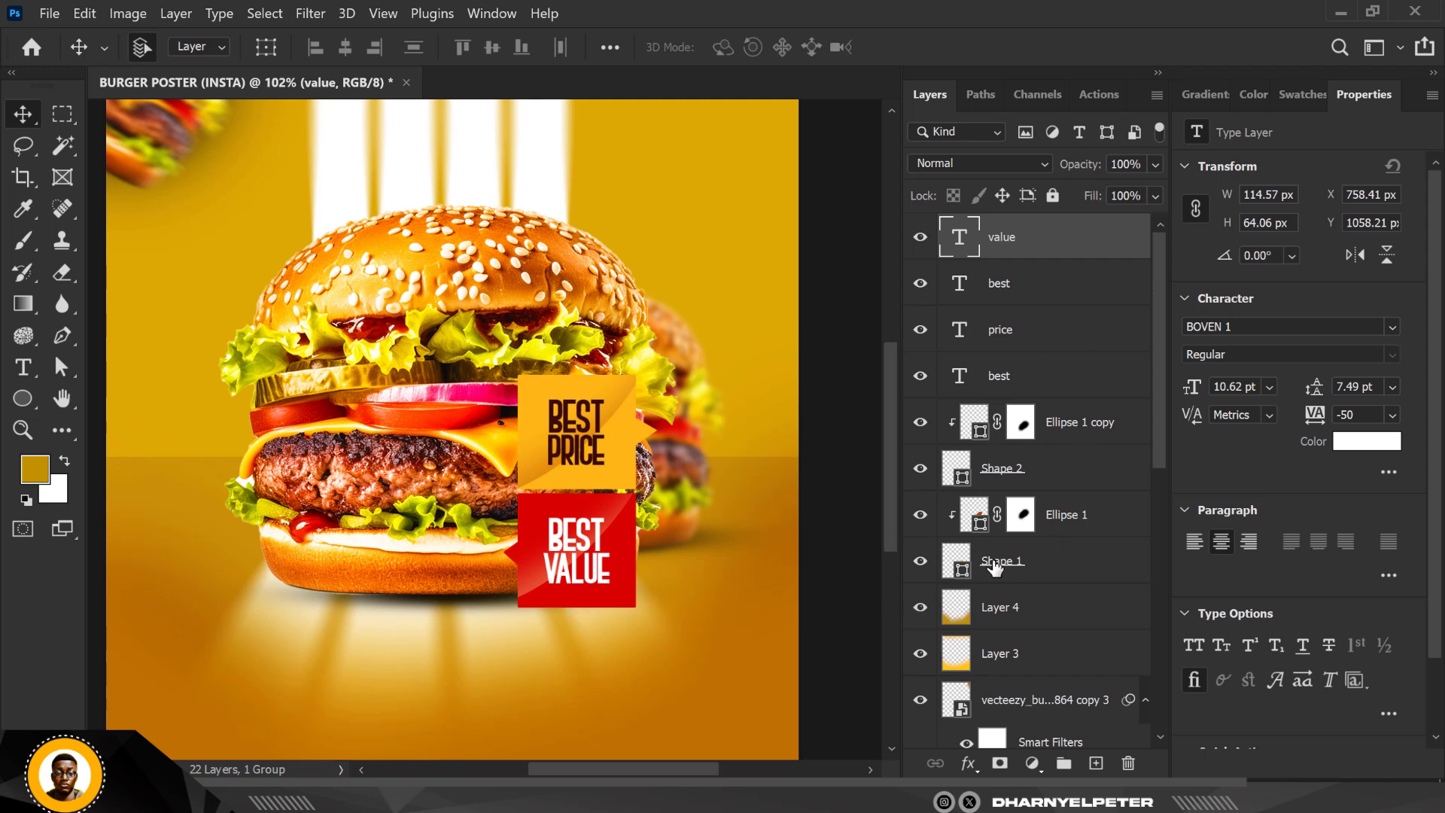
{"action": "left_click", "coordinate": [1010, 618]}
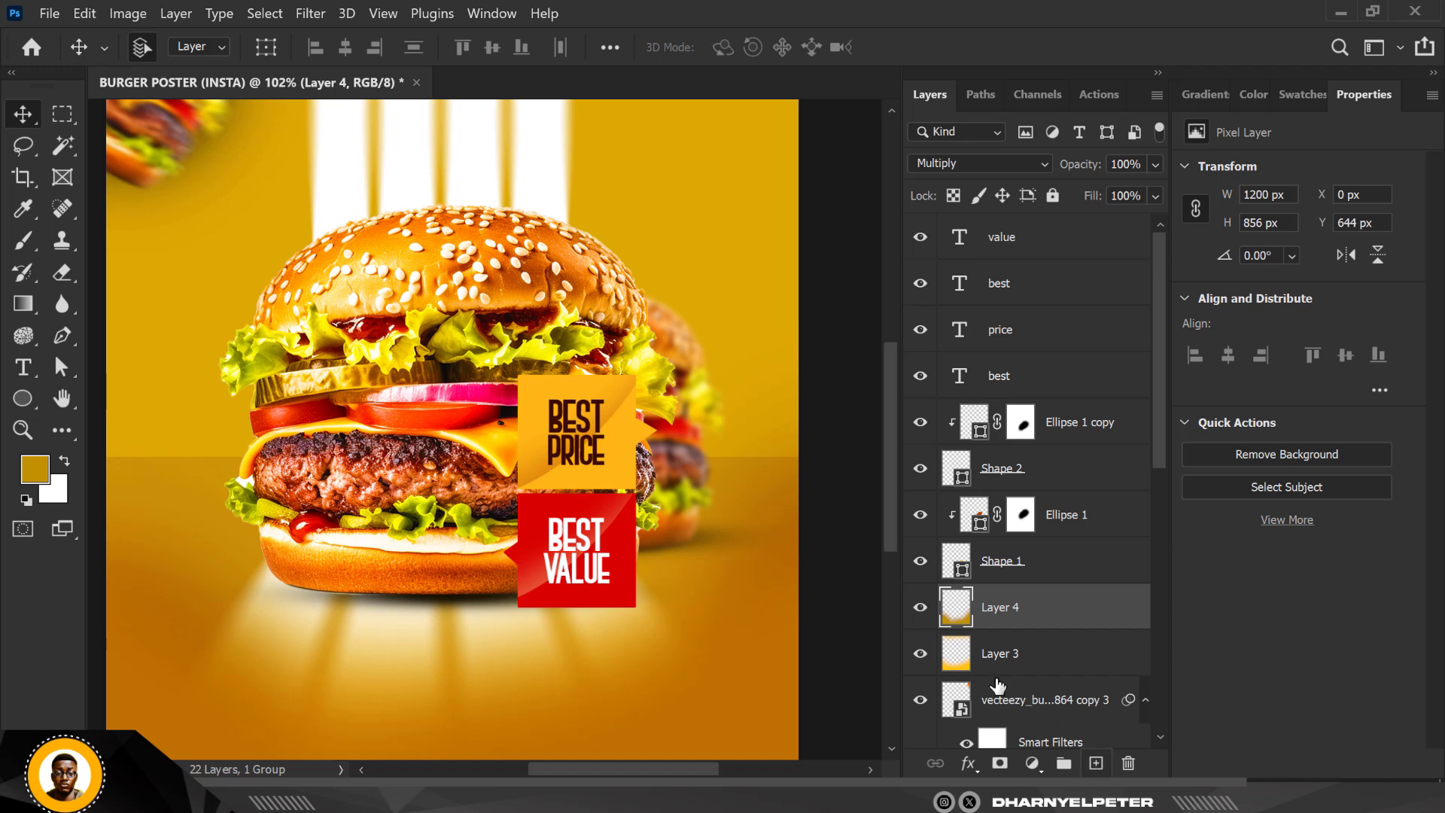
{"action": "left_click", "coordinate": [1095, 763]}
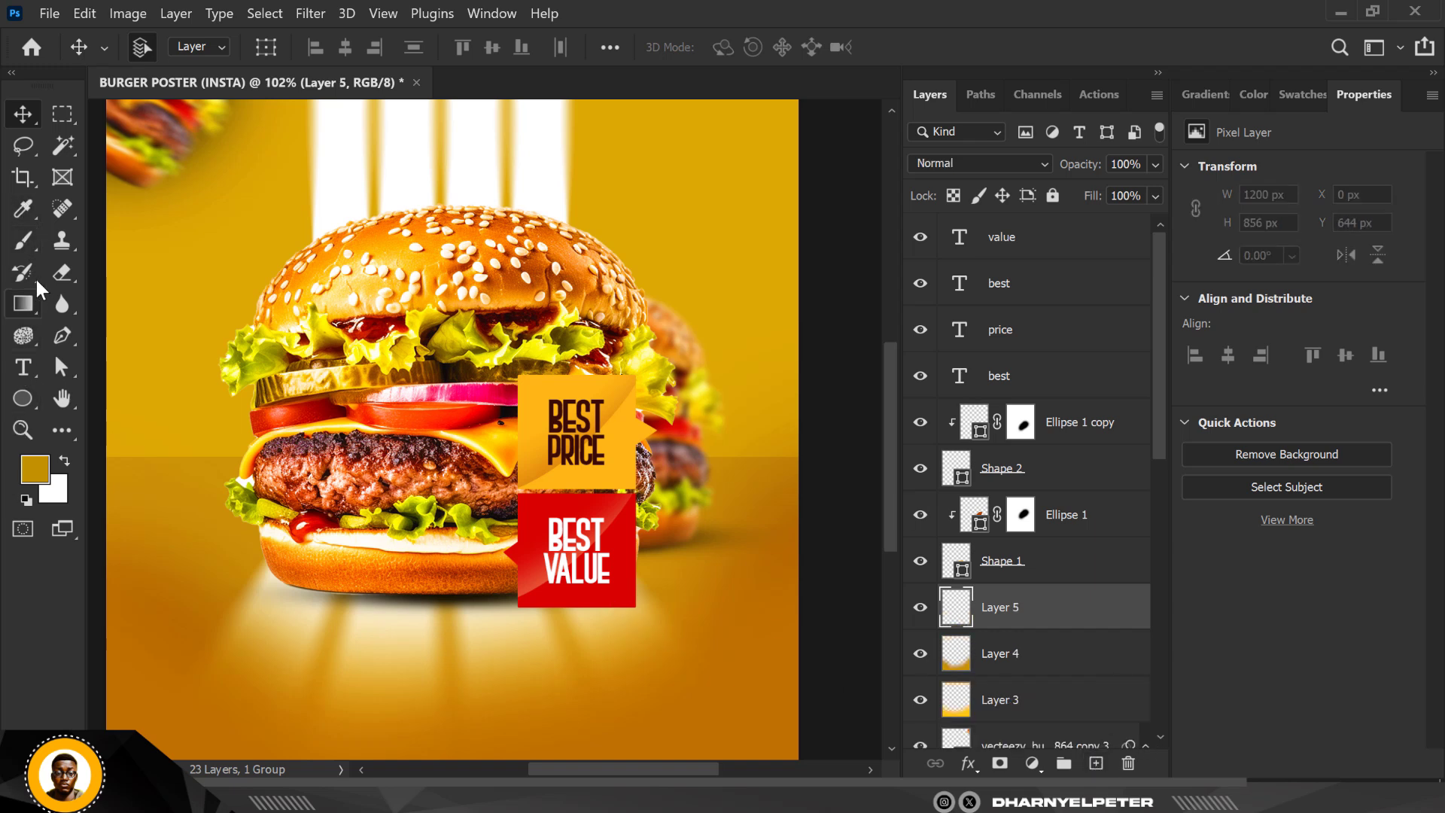
{"action": "key", "text": "p"}
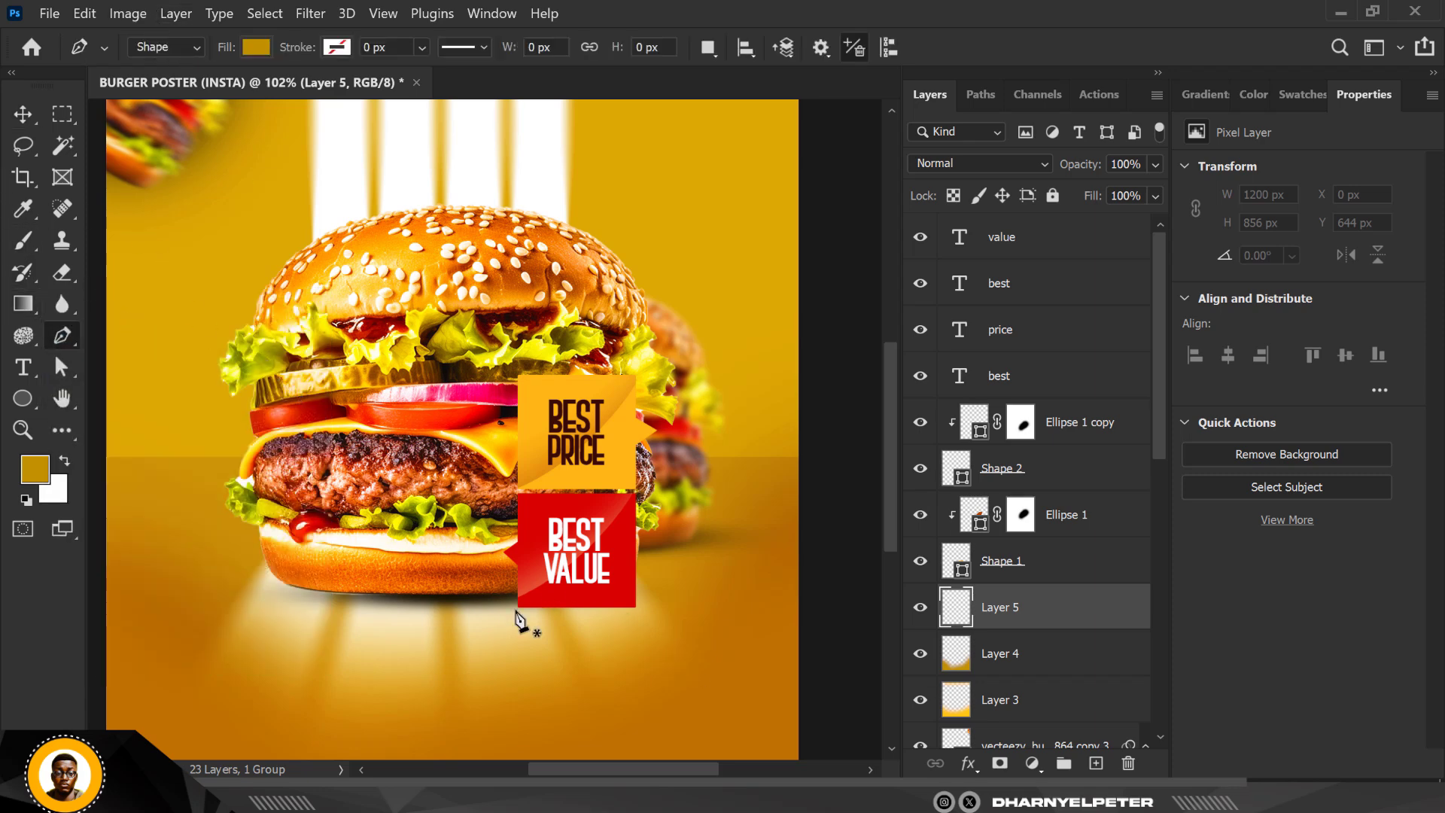
{"action": "scroll", "coordinate": [520, 618], "scroll_direction": "up", "scroll_amount": 3}
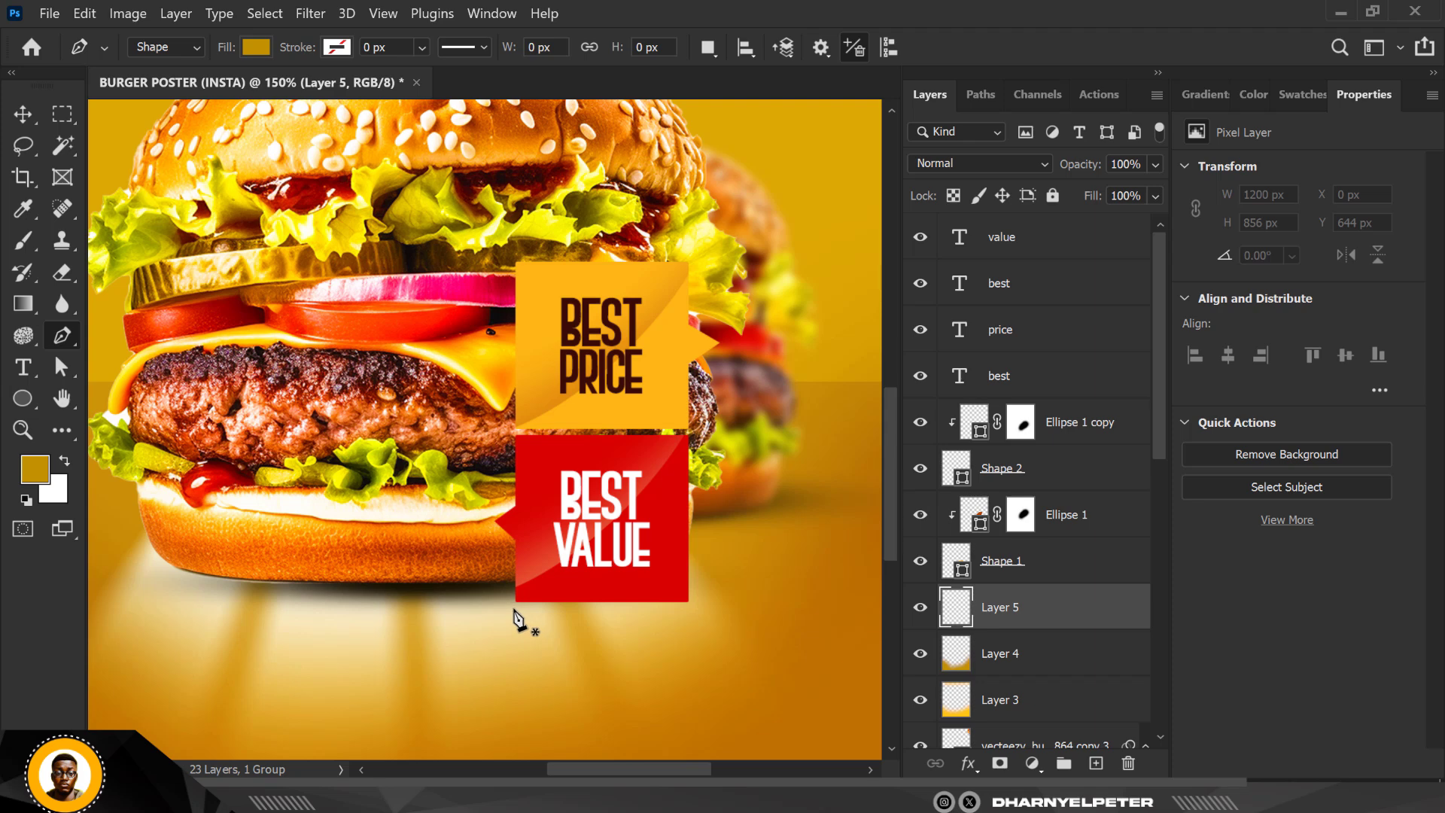
{"action": "left_click", "coordinate": [514, 602]}
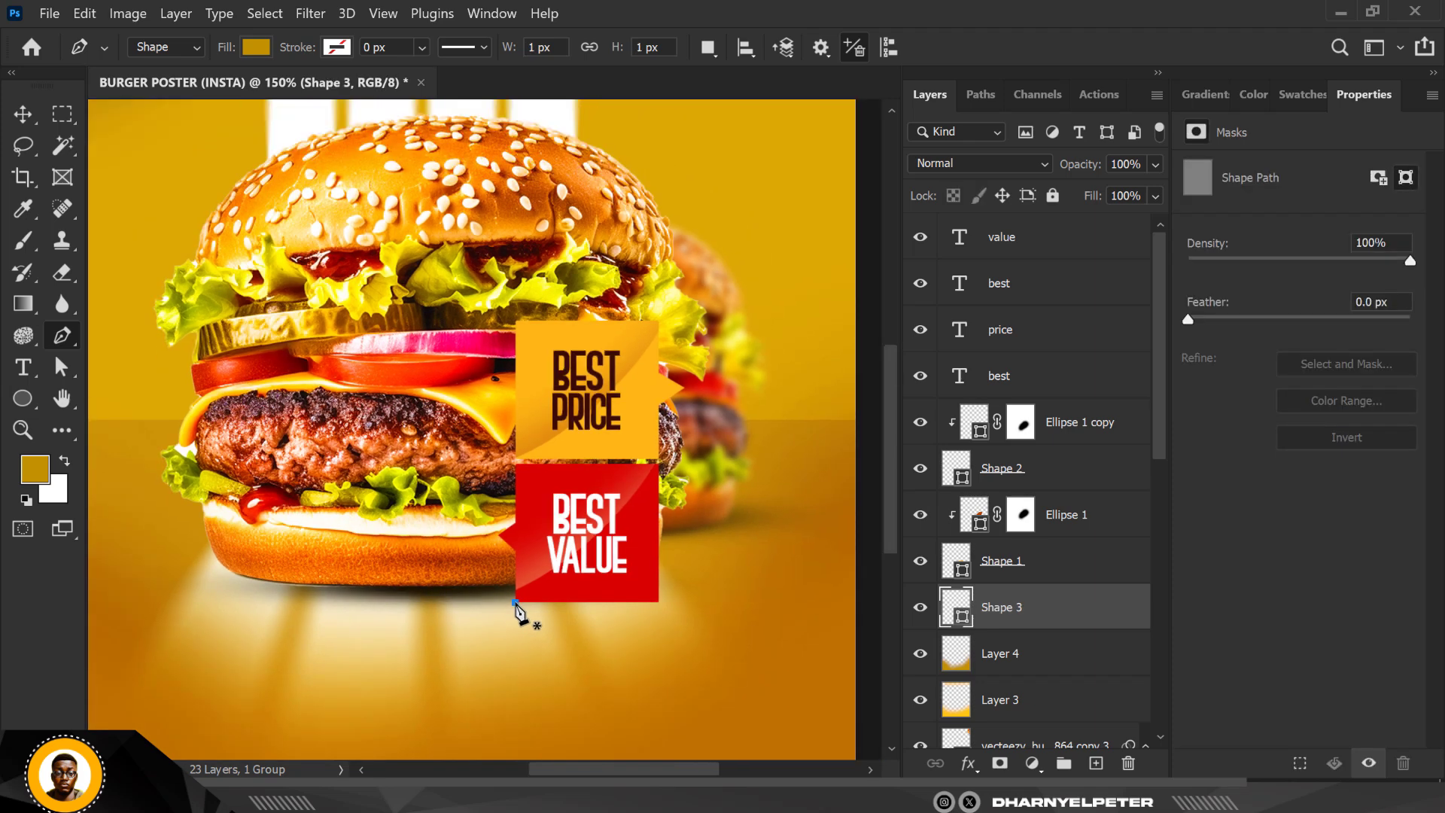
{"action": "scroll", "coordinate": [516, 598], "scroll_direction": "down", "scroll_amount": 3}
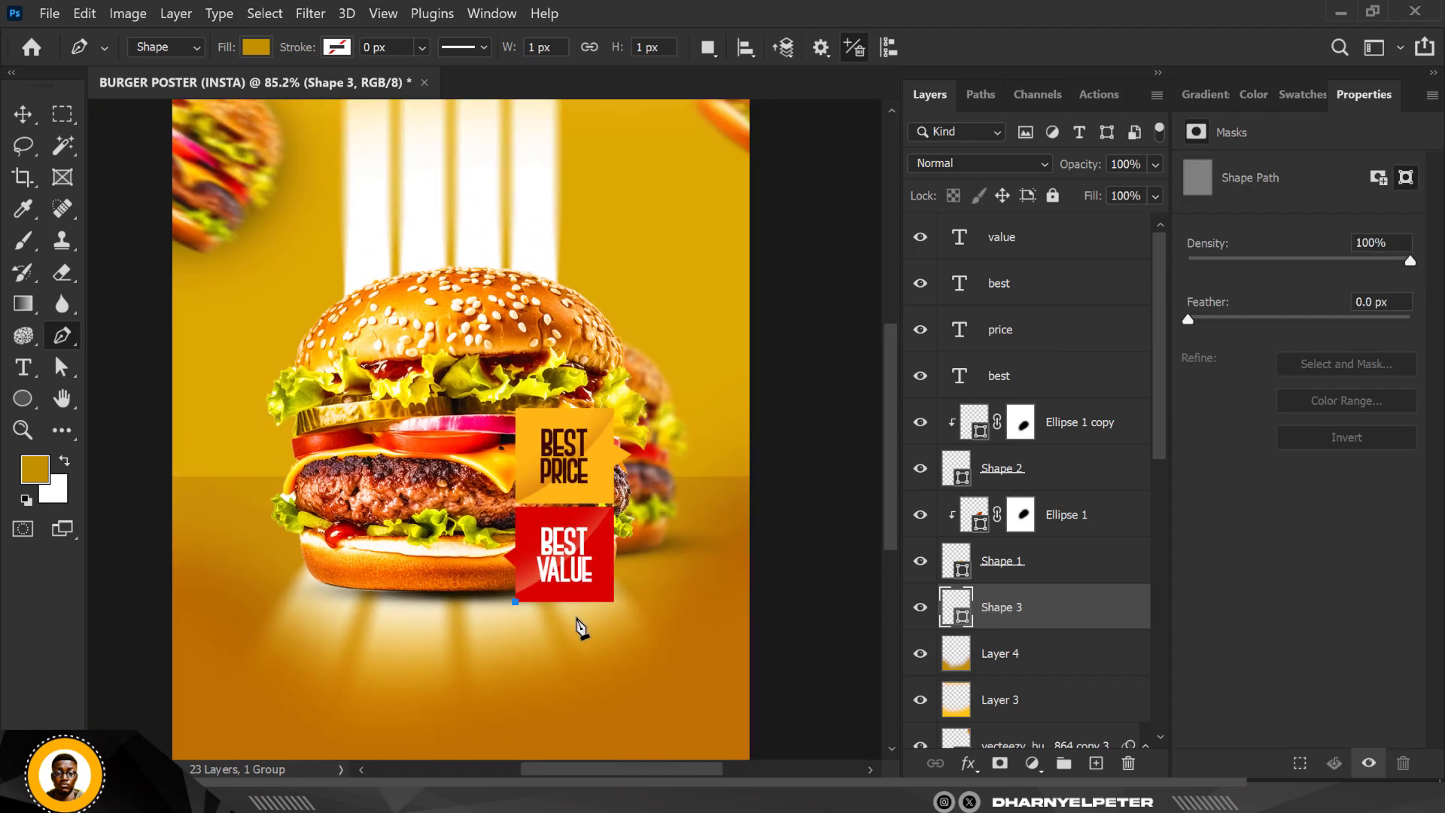
{"action": "left_click", "coordinate": [689, 634]}
{"action": "left_click", "coordinate": [743, 607]}
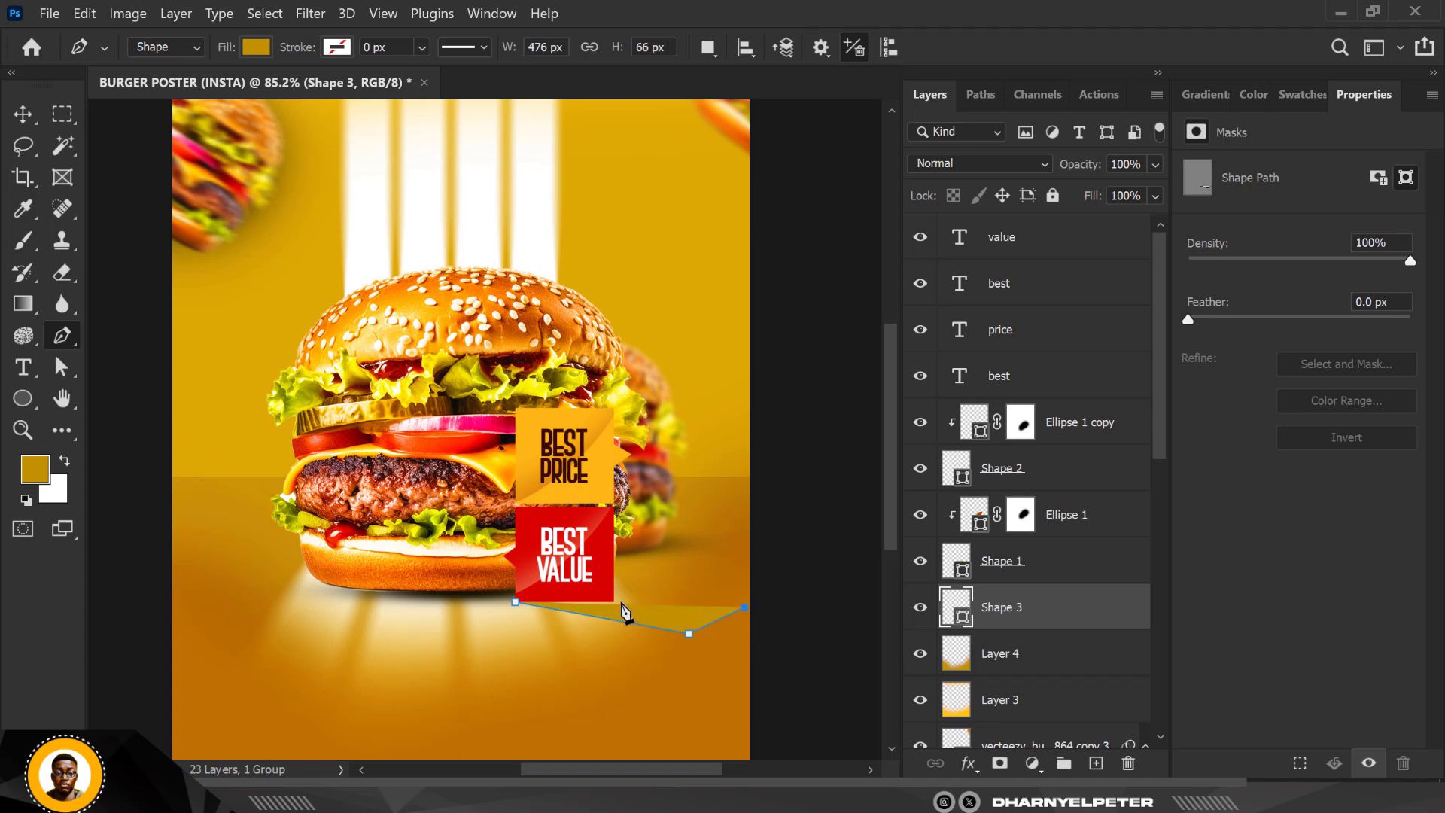
{"action": "scroll", "coordinate": [495, 606], "scroll_direction": "up", "scroll_amount": 2}
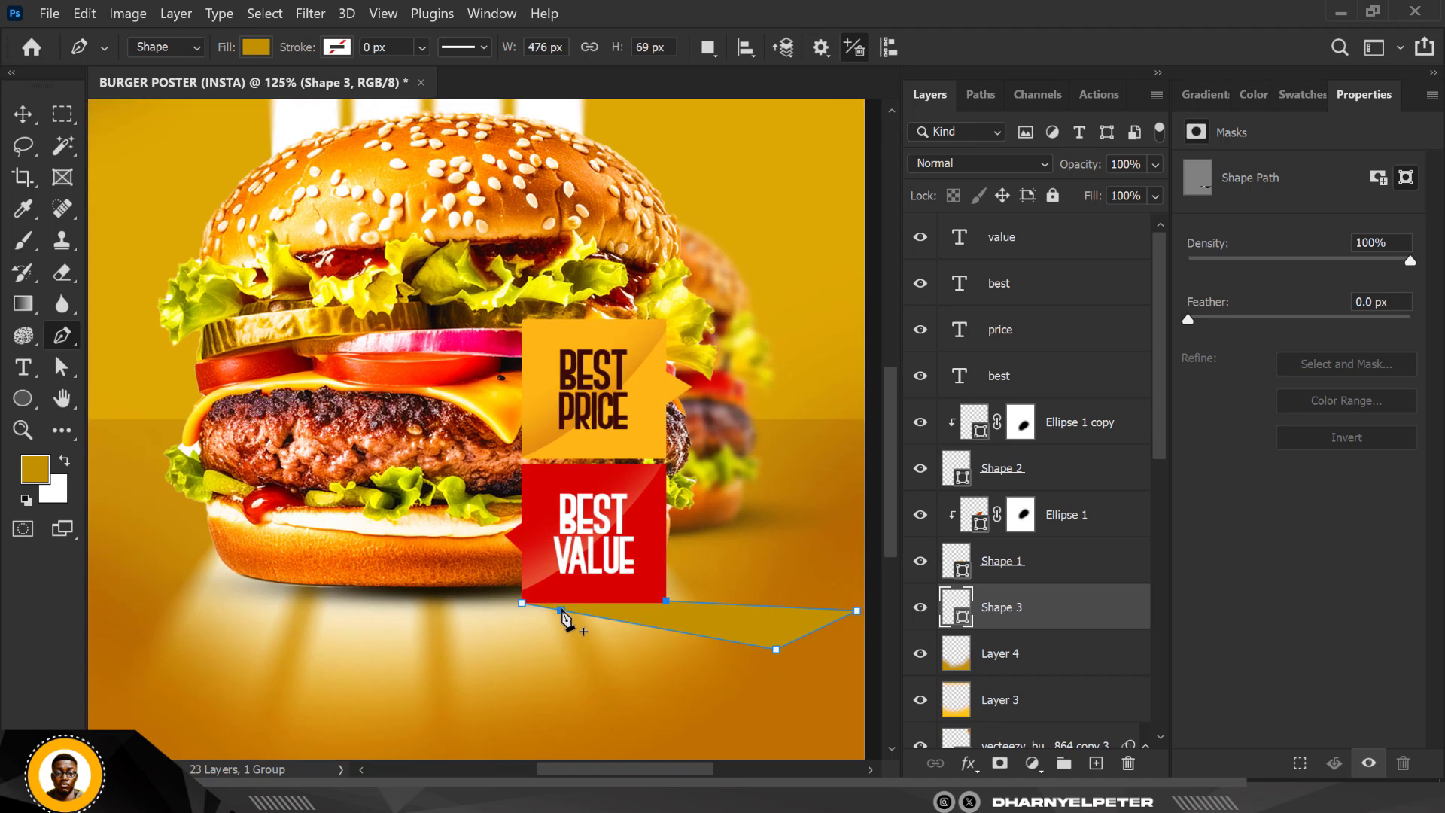
- Set the shadow shape's fill to #181302 by sampling the dark shadow under the burger
{"action": "double_click", "coordinate": [962, 618]}
{"action": "left_click", "coordinate": [432, 586]}
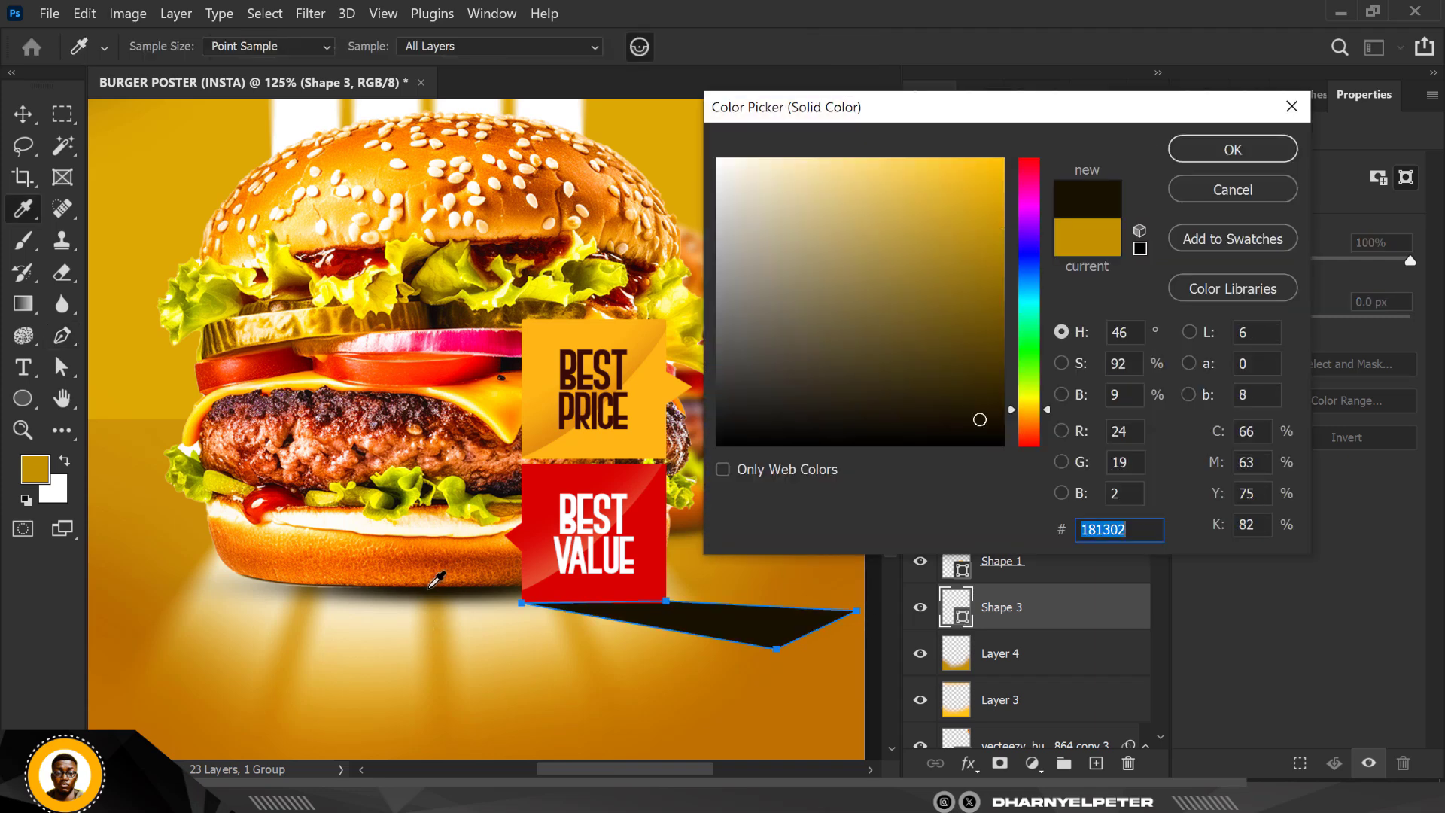
{"action": "left_click", "coordinate": [1232, 149]}
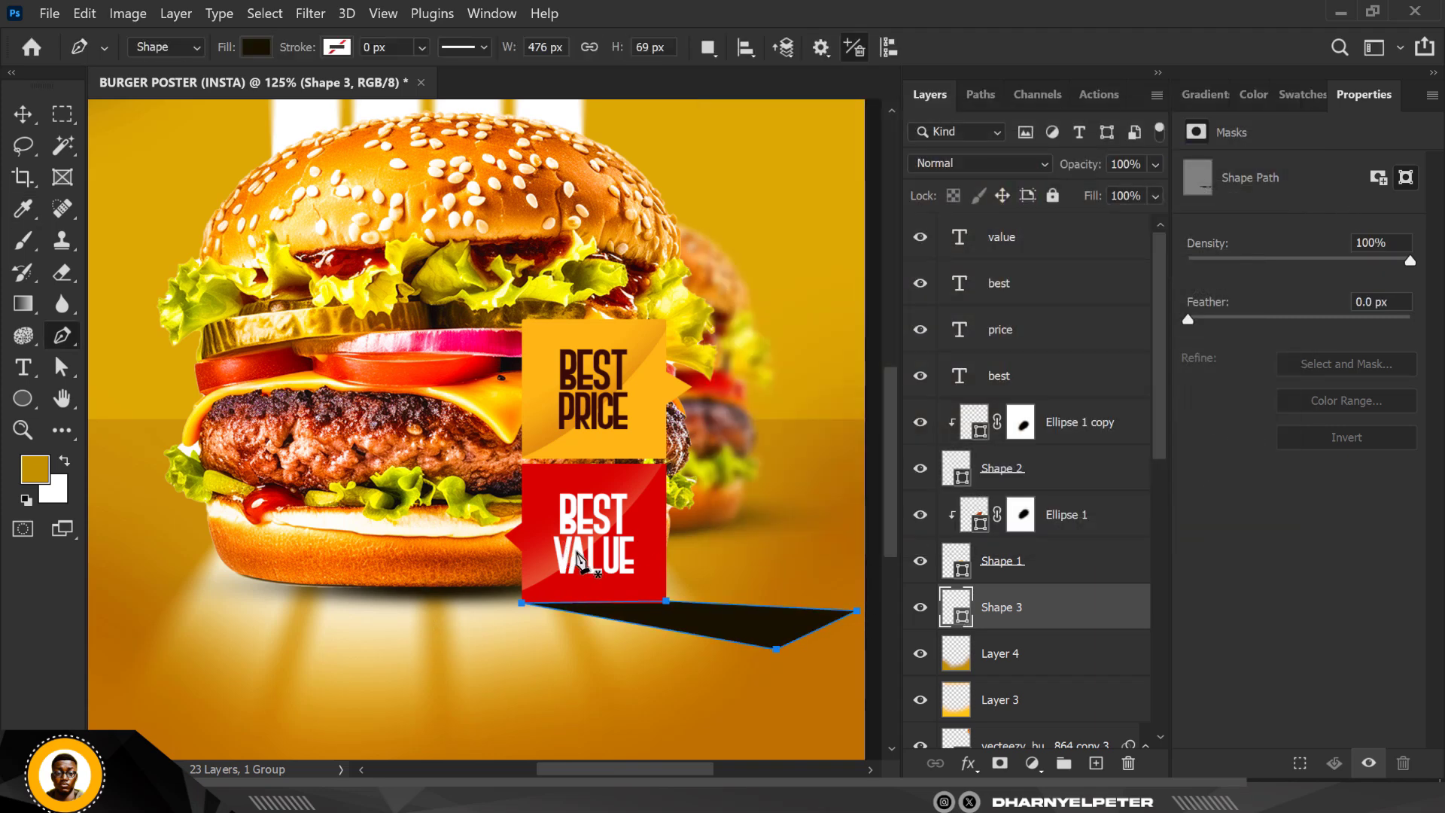
{"action": "scroll", "coordinate": [581, 563], "scroll_direction": "down", "scroll_amount": 1}
{"action": "scroll", "coordinate": [578, 558], "scroll_direction": "down", "scroll_amount": 2}
{"action": "scroll", "coordinate": [602, 574], "scroll_direction": "up", "scroll_amount": 4}
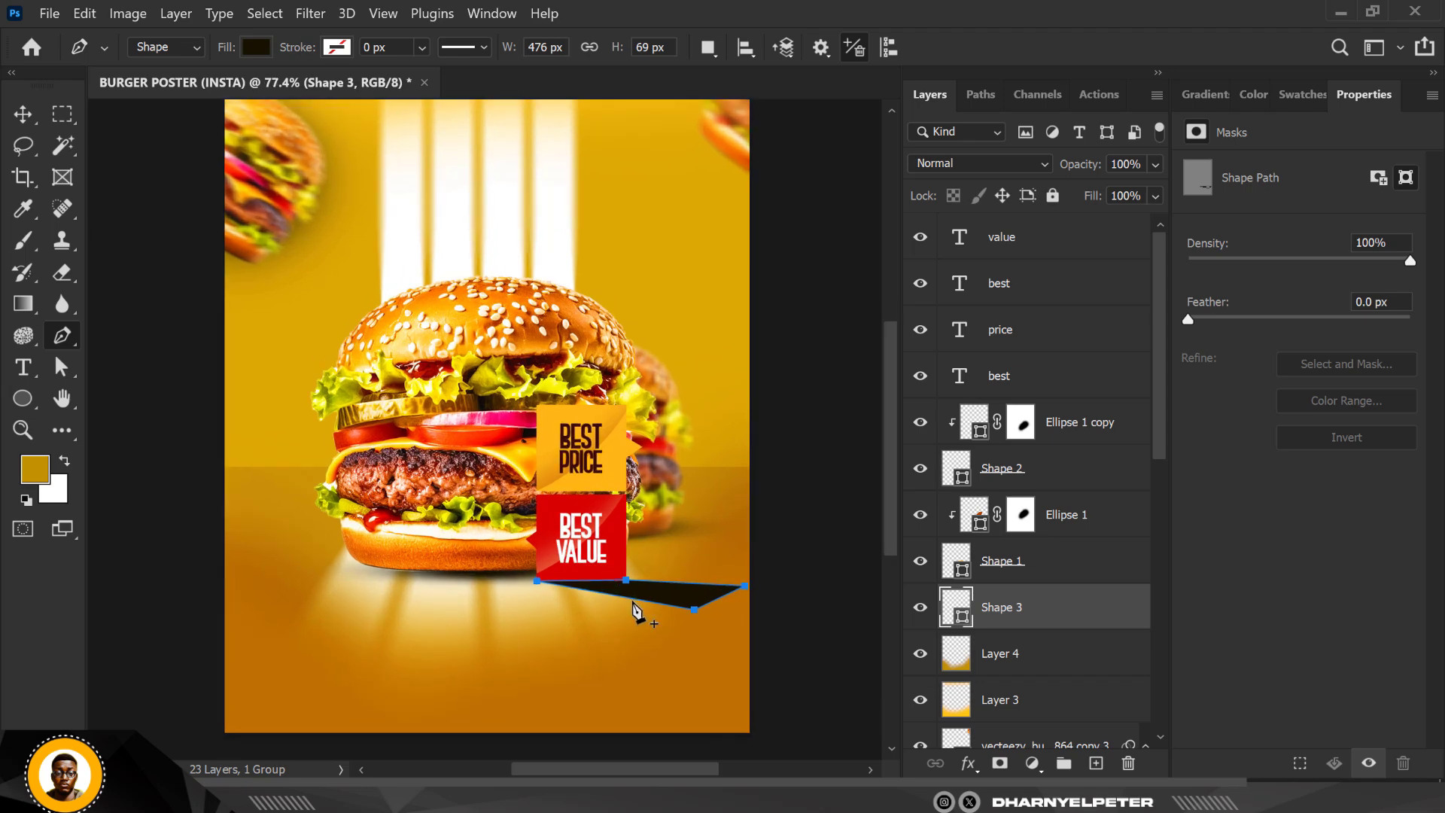
{"action": "left_click", "coordinate": [633, 599]}
{"action": "key", "text": "ctrl+z"}
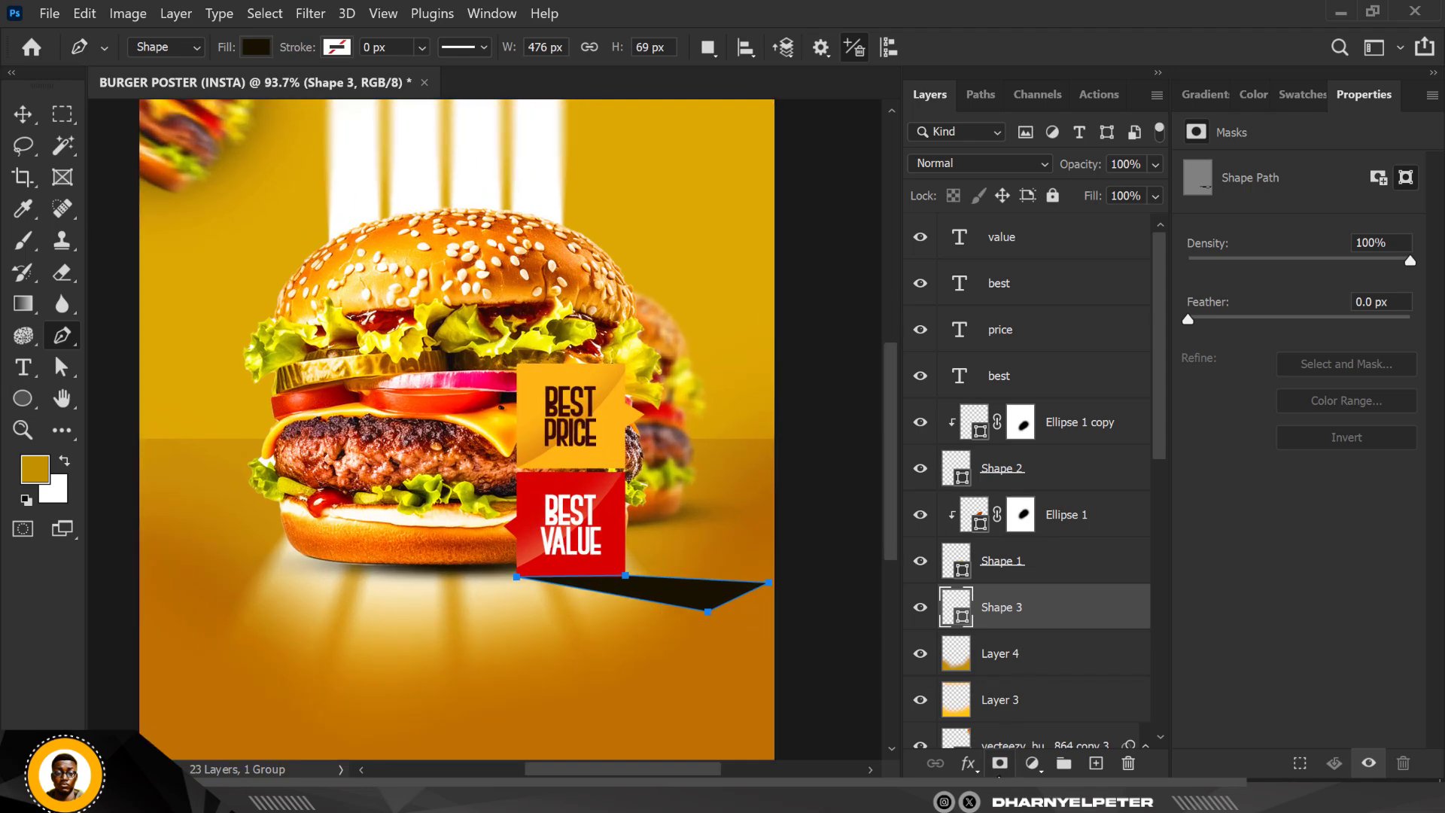
- Add a layer mask to the dark shadow shape beneath the red callout
{"action": "left_click", "coordinate": [1000, 762]}
{"action": "key", "text": "g"}
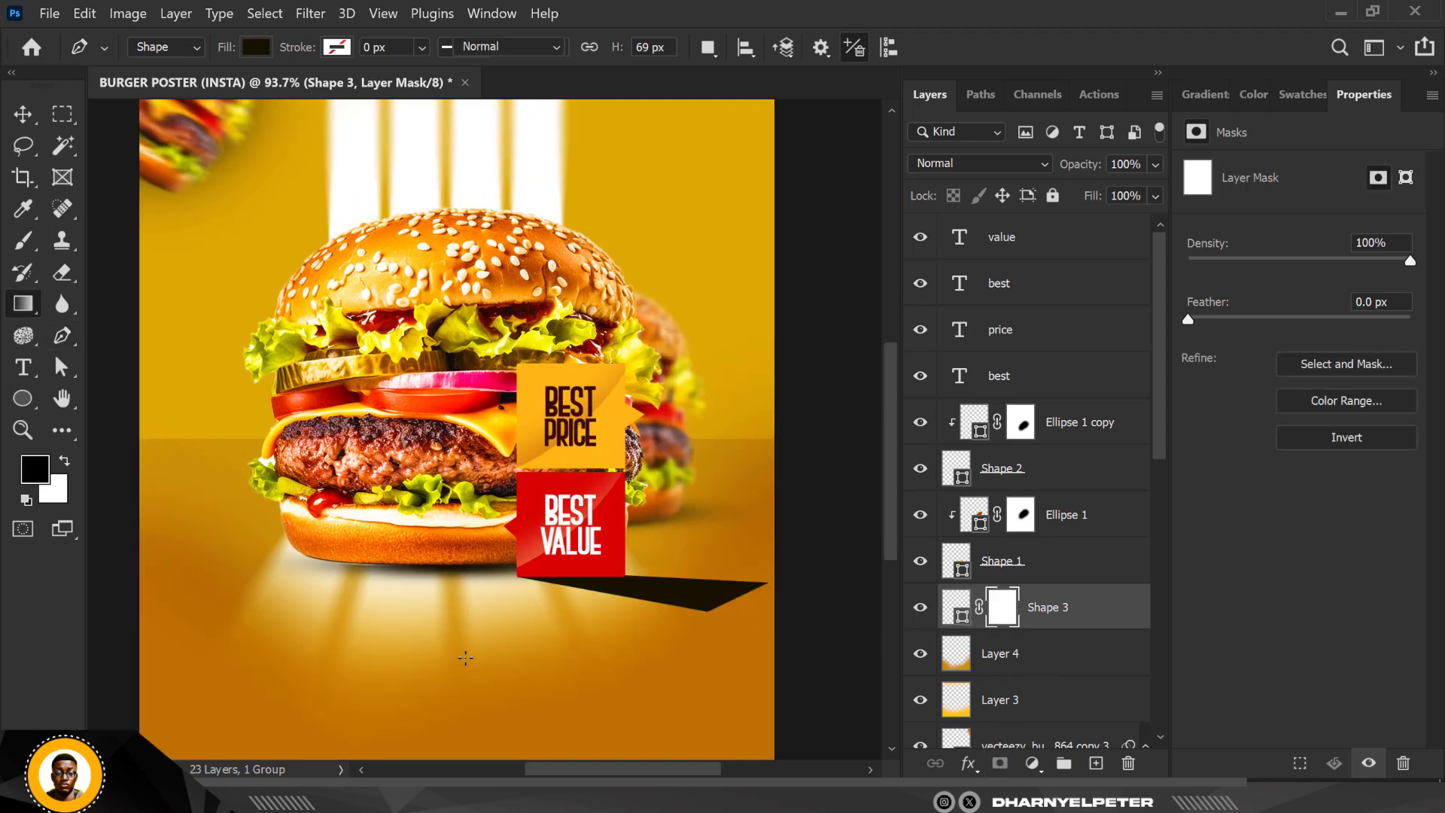
{"action": "scroll", "coordinate": [596, 595], "scroll_direction": "up", "scroll_amount": 3}
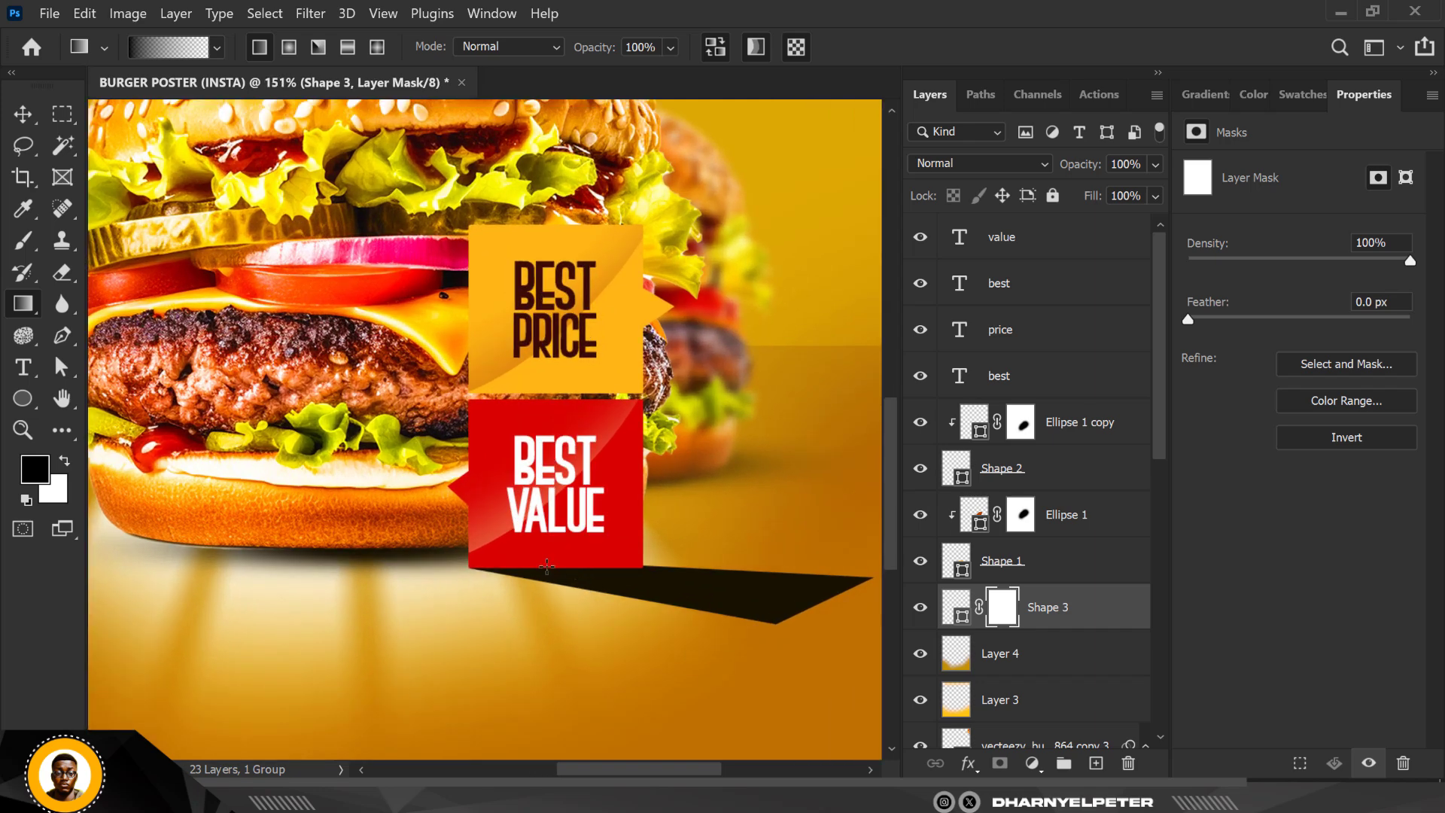
{"action": "left_click_drag", "start_coordinate": [523, 553], "coordinate": [754, 609]}
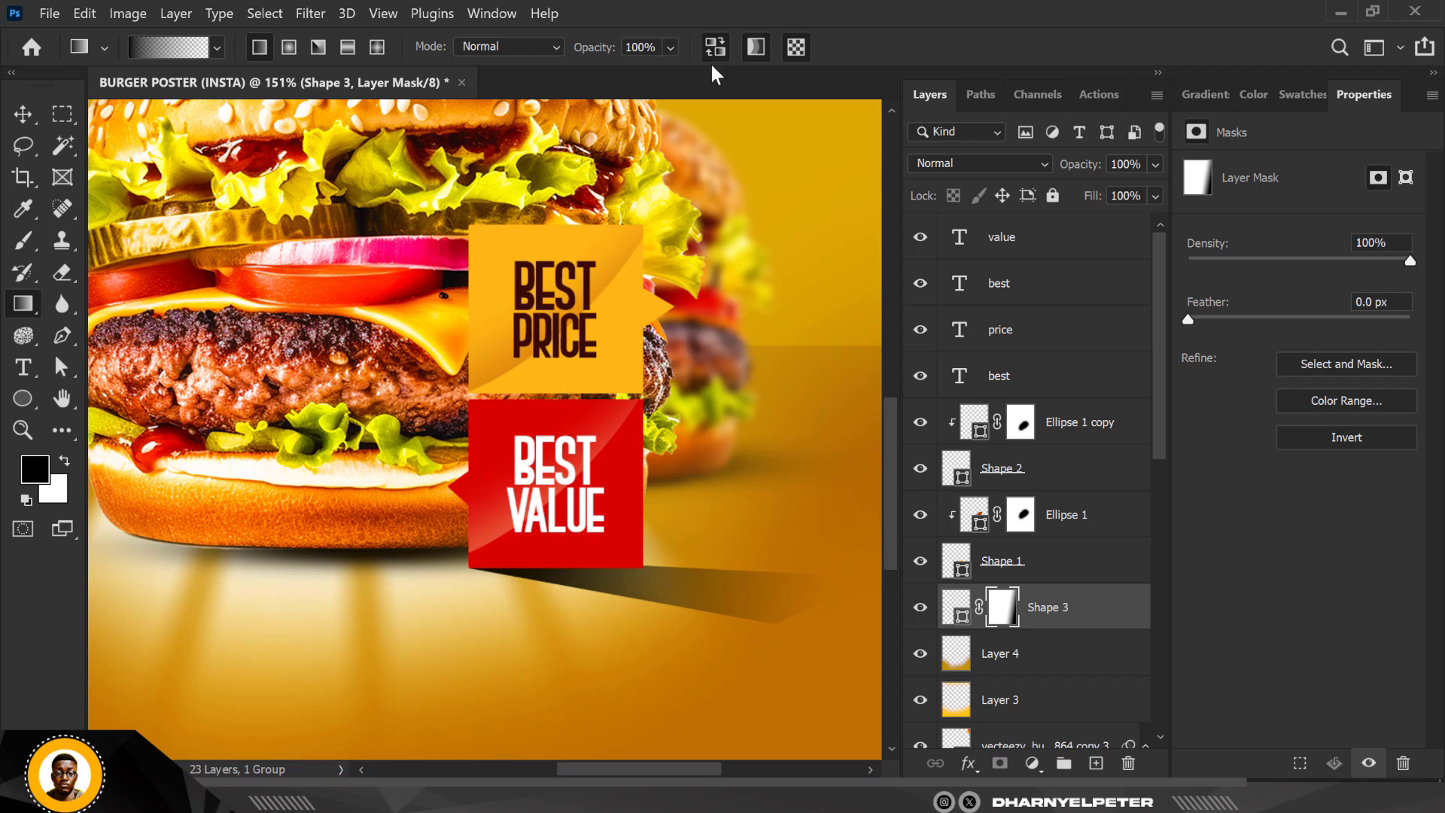
{"action": "key", "text": "ctrl+z"}
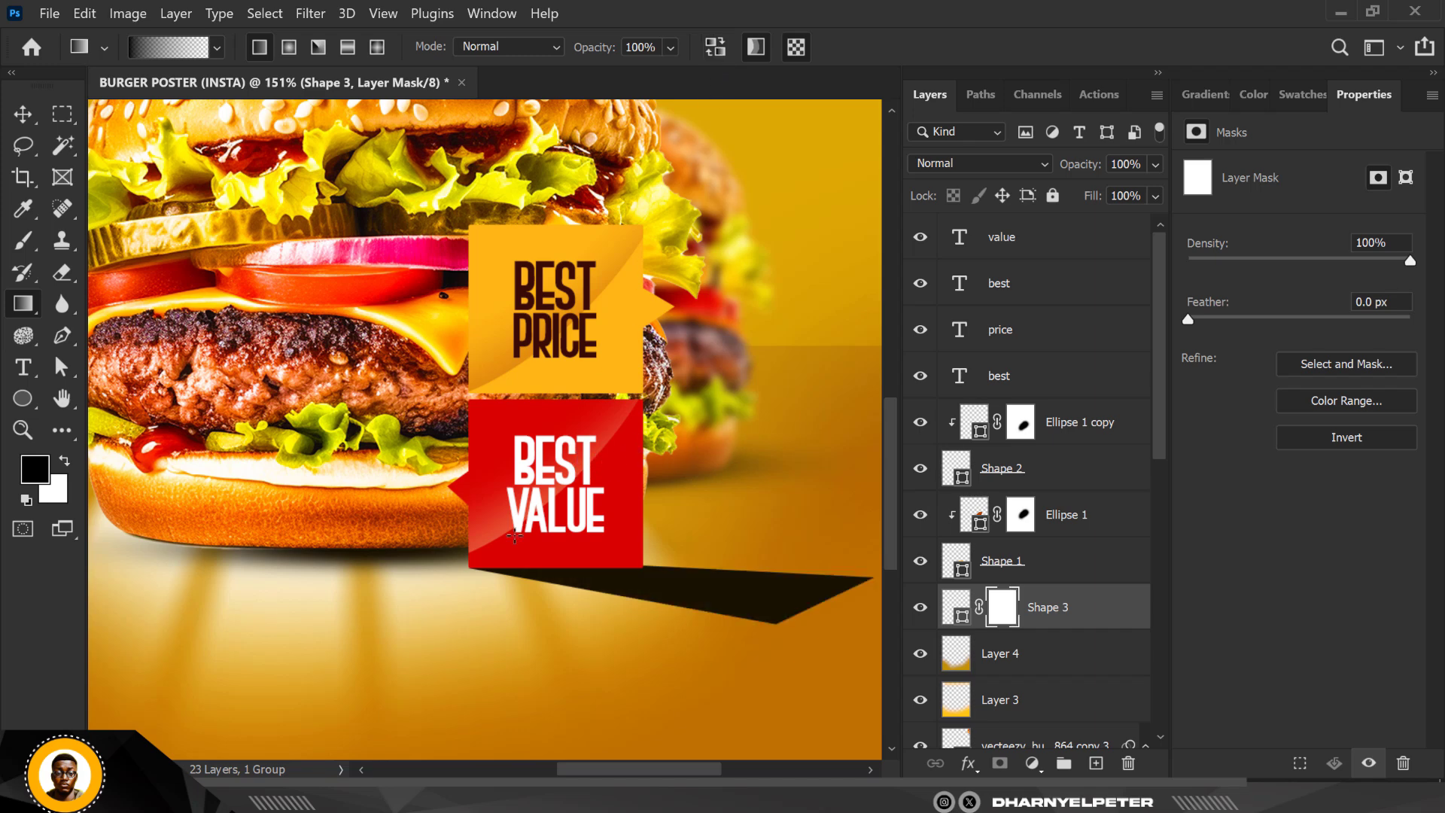
{"action": "left_click_drag", "start_coordinate": [600, 561], "coordinate": [755, 595]}
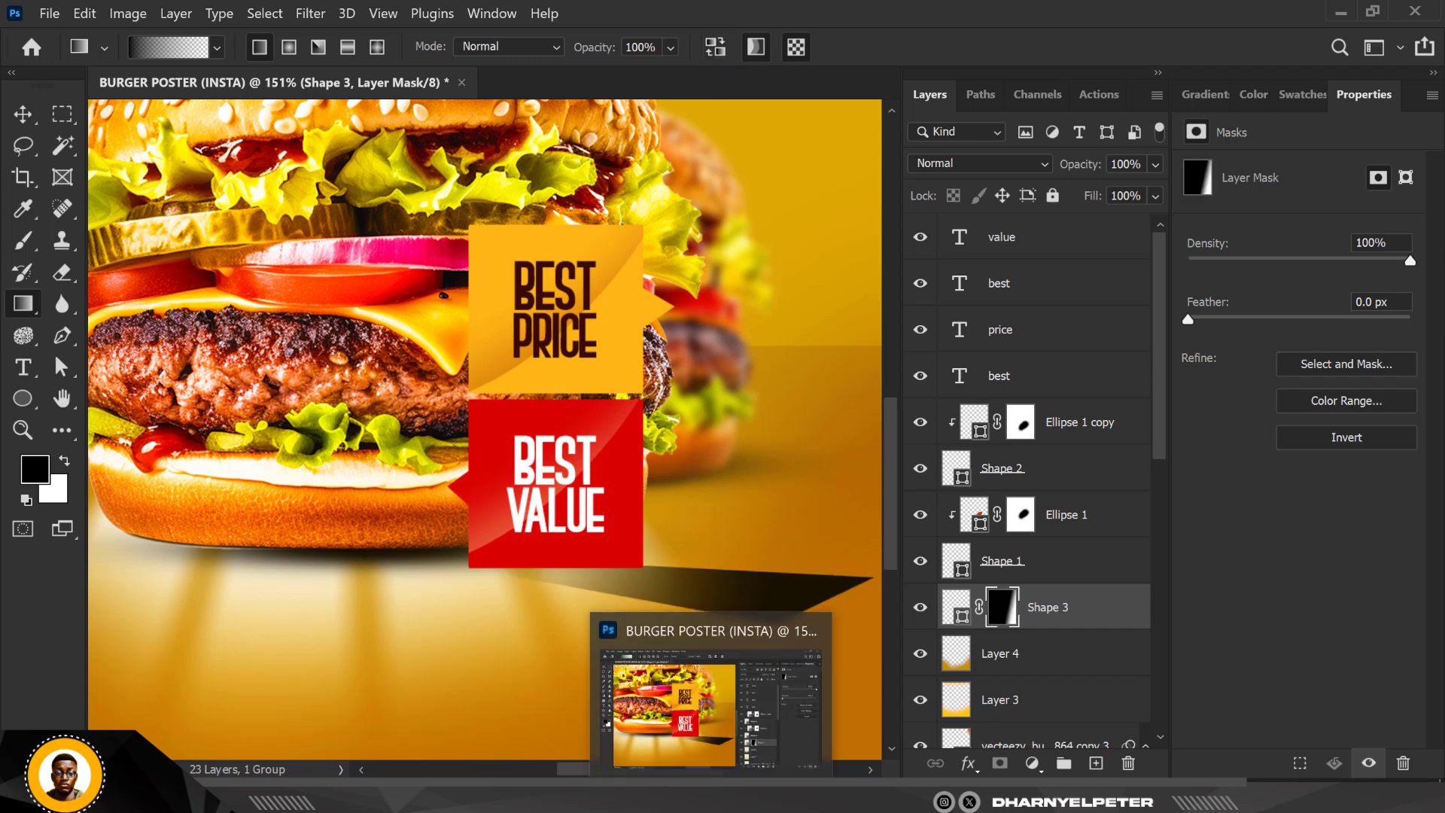
{"action": "key", "text": "ctrl+z"}
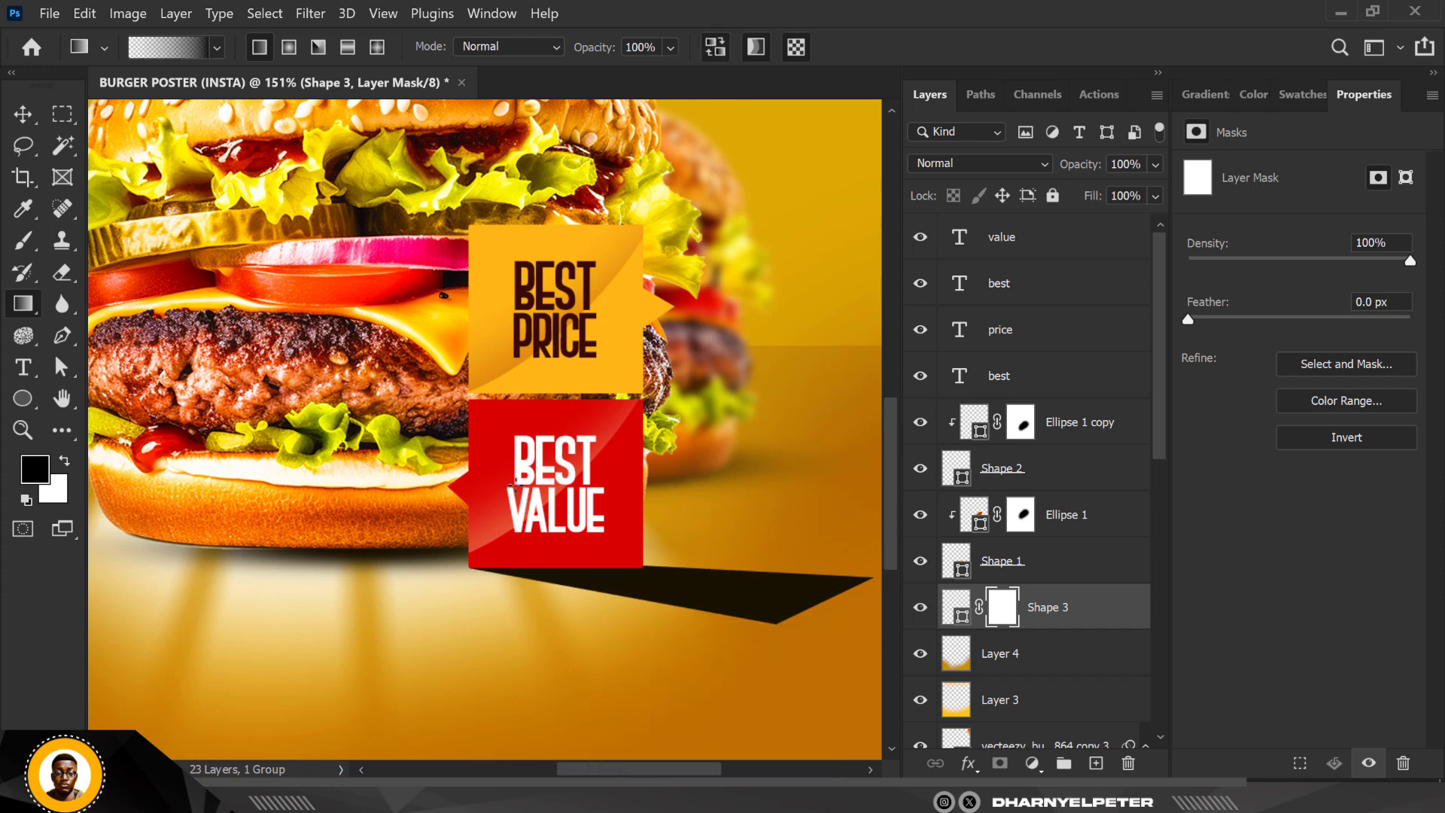
- Fade the shadow away from the red callout with a linear gradient on its mask and convert the layer to a smart object
{"action": "left_click_drag", "start_coordinate": [512, 553], "coordinate": [764, 591]}
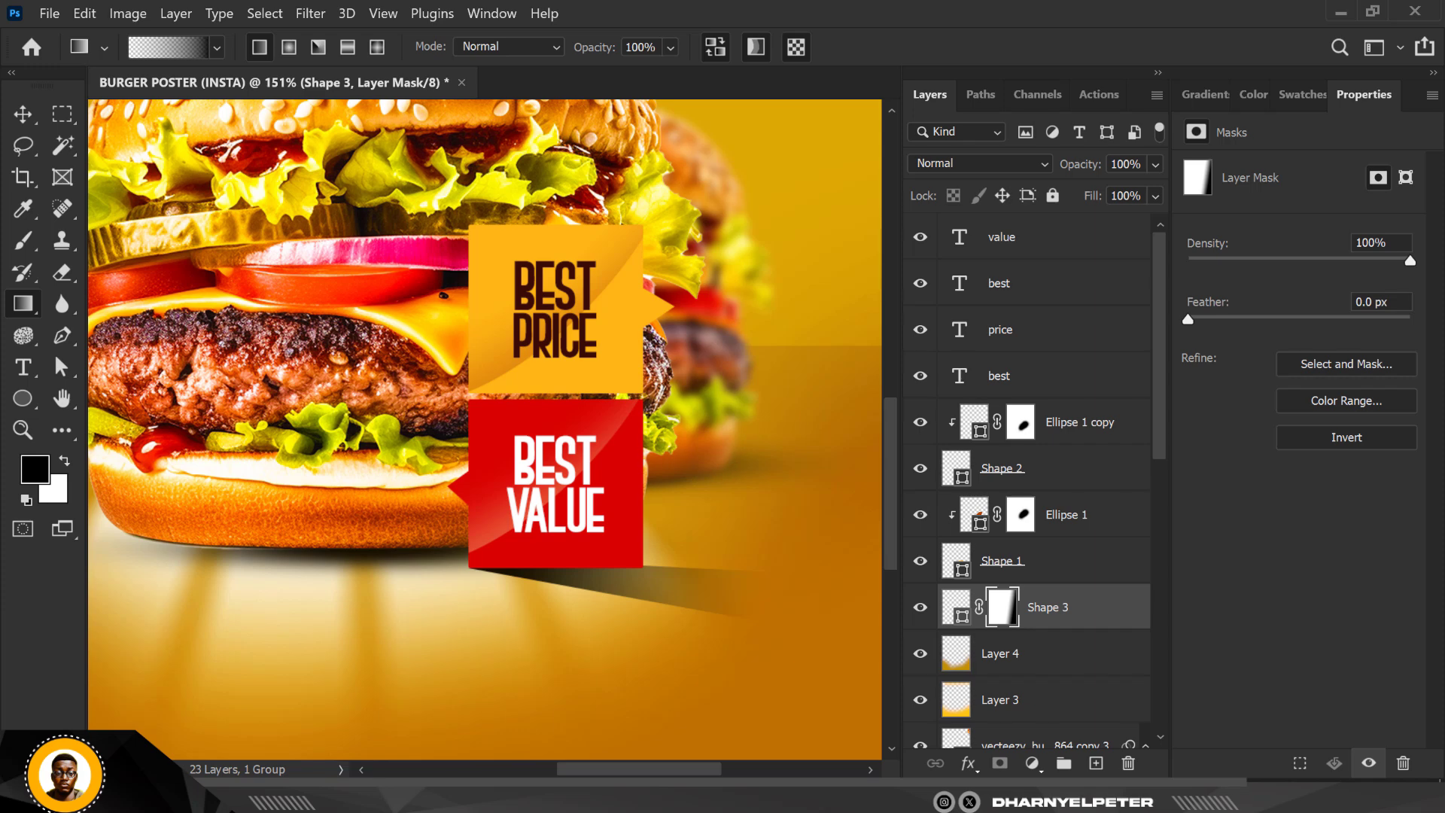
{"action": "left_click", "coordinate": [23, 115]}
{"action": "right_click", "coordinate": [1096, 615]}
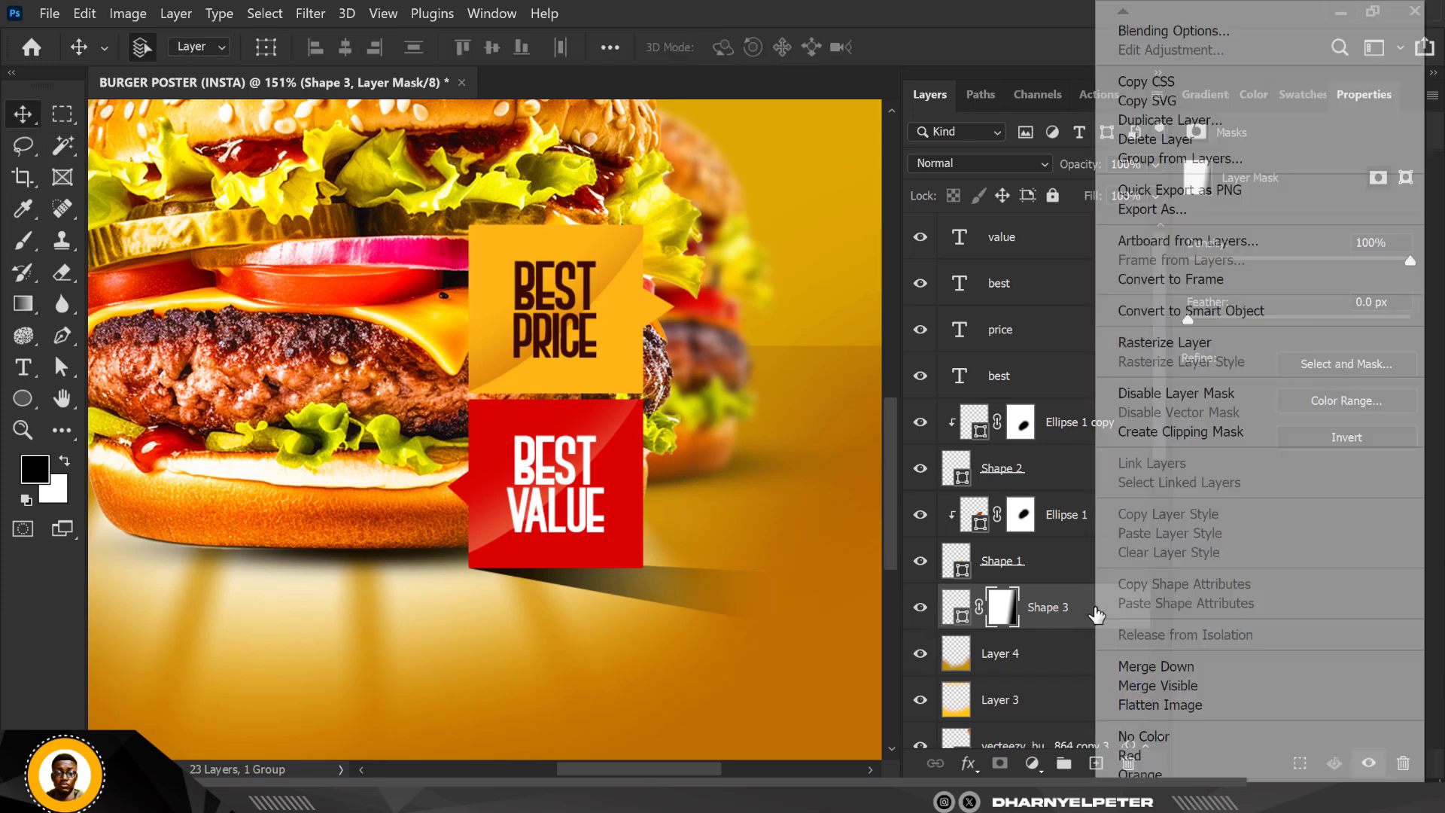
{"action": "left_click", "coordinate": [1225, 312]}
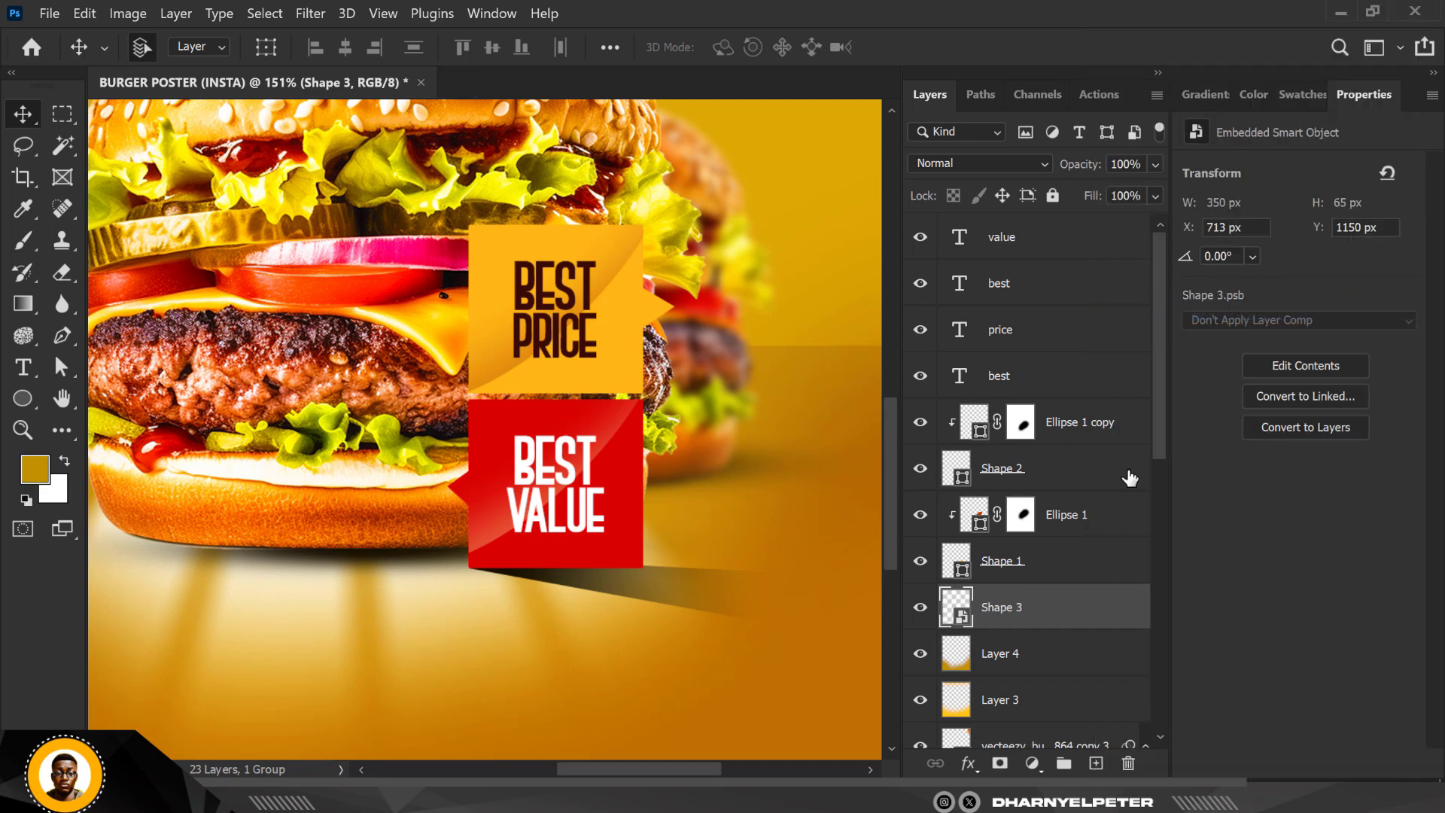
- Apply a Gaussian Blur with a 9.0 px radius to the callout's shadow
{"action": "left_click", "coordinate": [315, 13]}
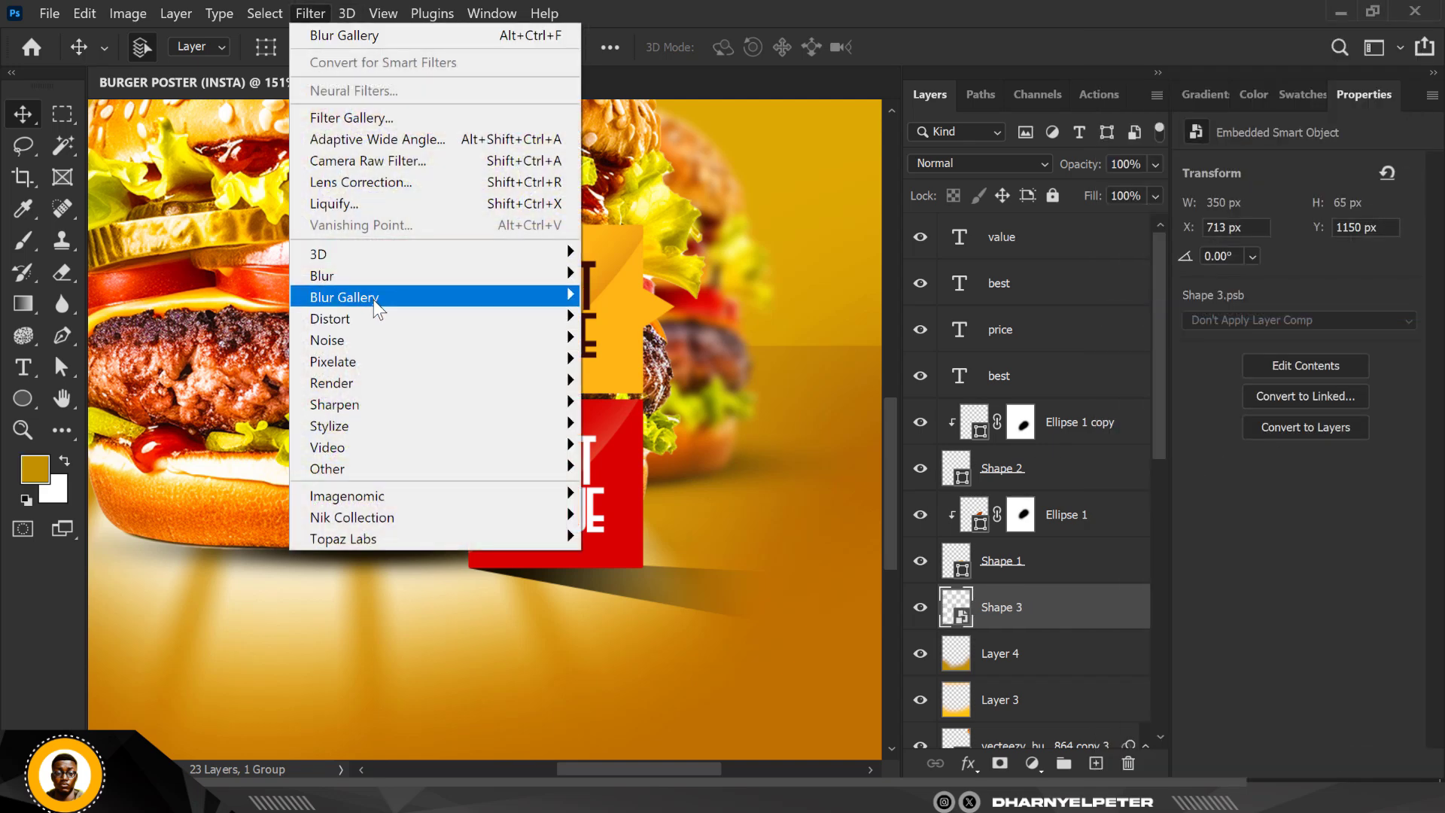
{"action": "mouse_move", "coordinate": [367, 284]}
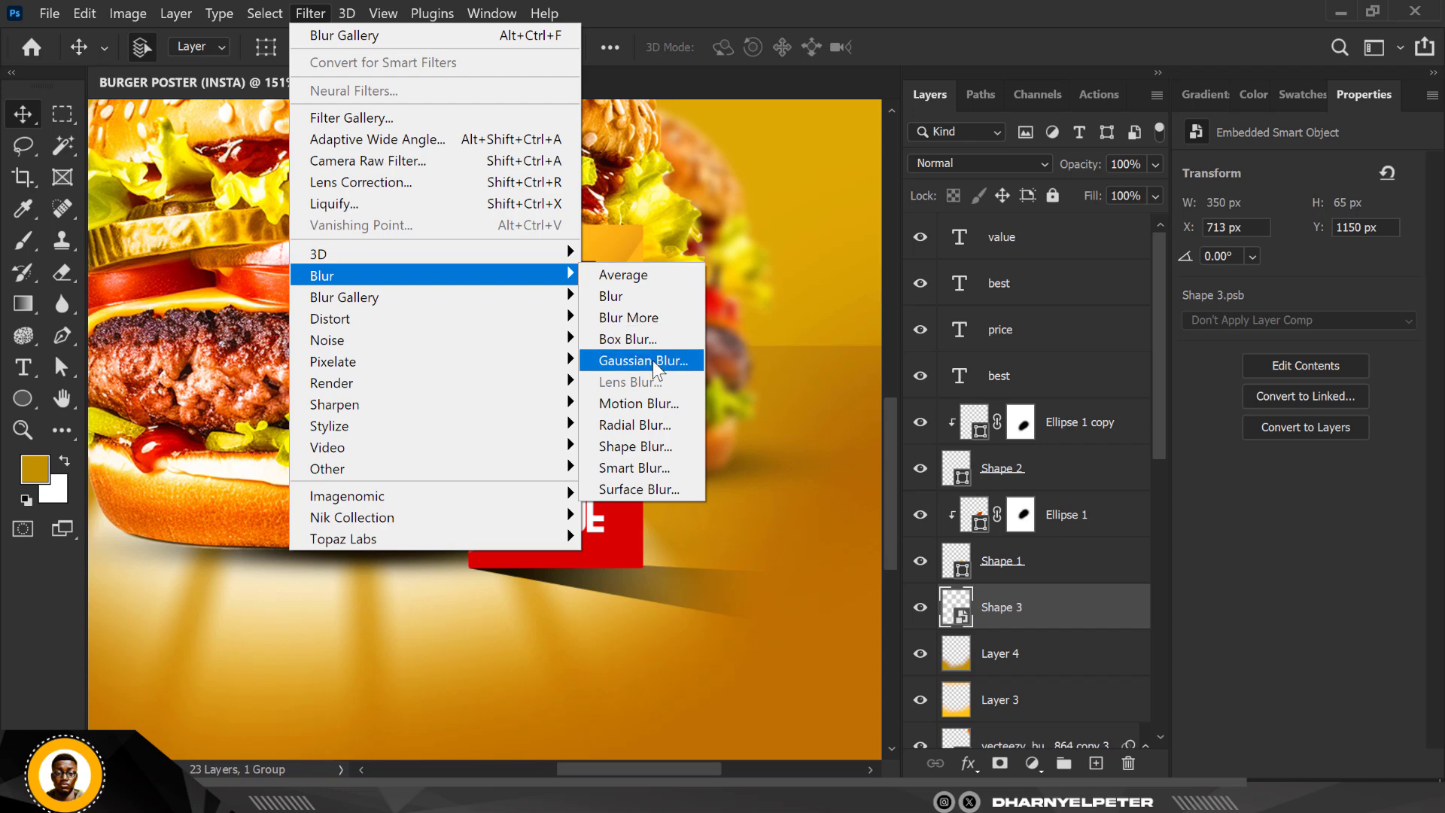
{"action": "left_click", "coordinate": [648, 358]}
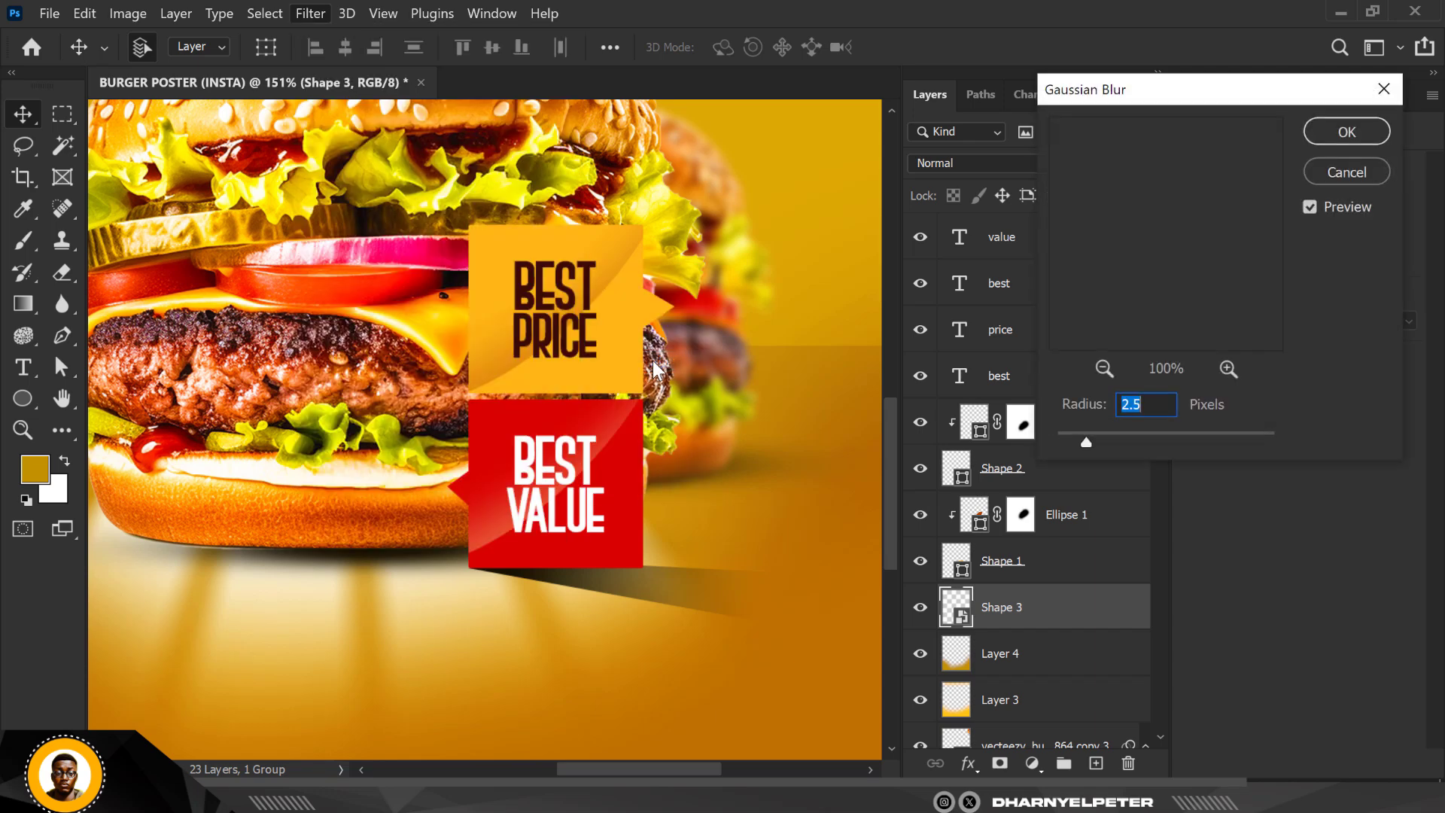
{"action": "left_click", "coordinate": [1128, 435]}
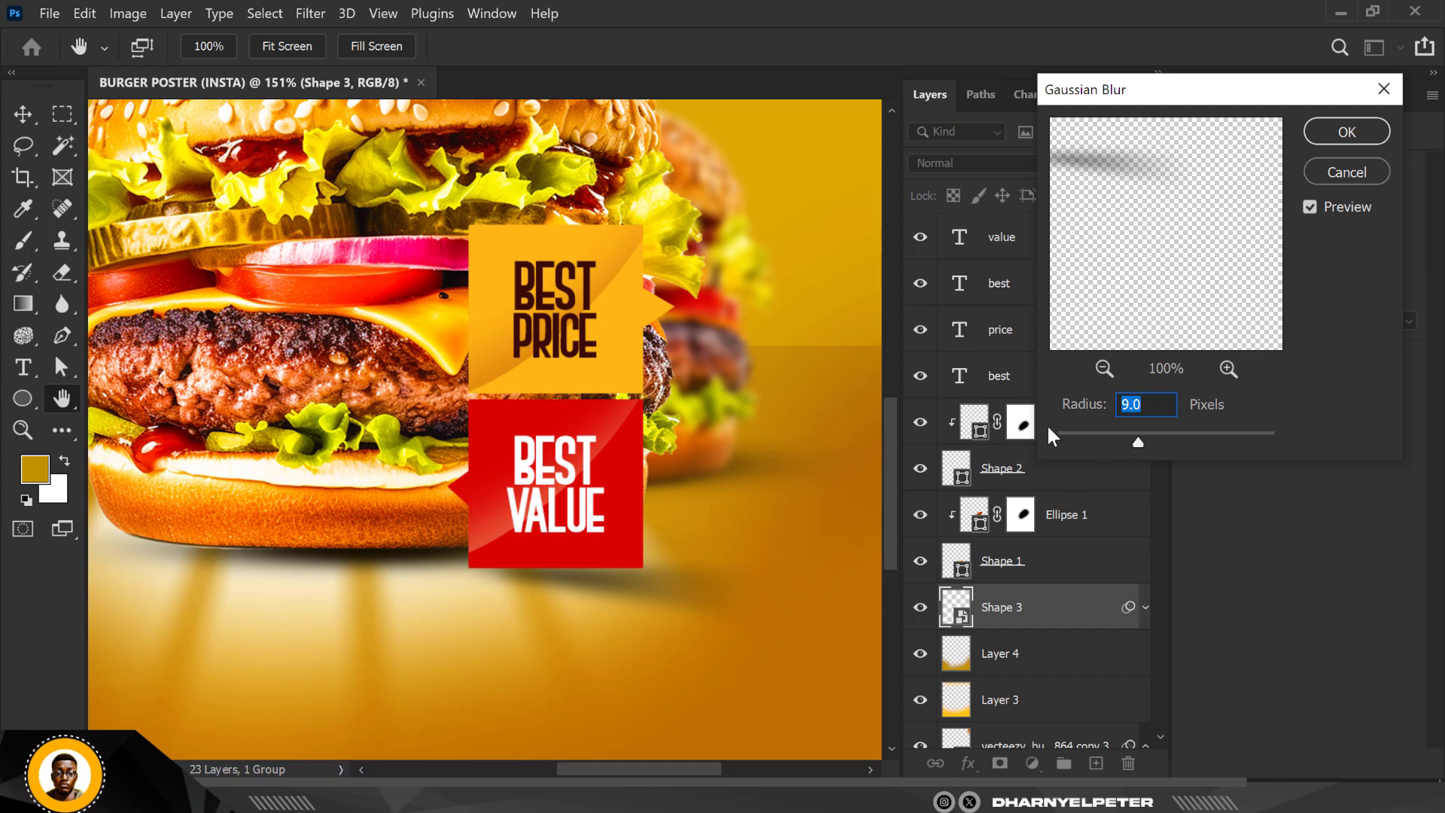
{"action": "left_click", "coordinate": [1347, 140]}
- Nudge the blurred shadow up to Y 1121 px so it sits closer under the red callout
{"action": "key", "text": "ctrl+0"}
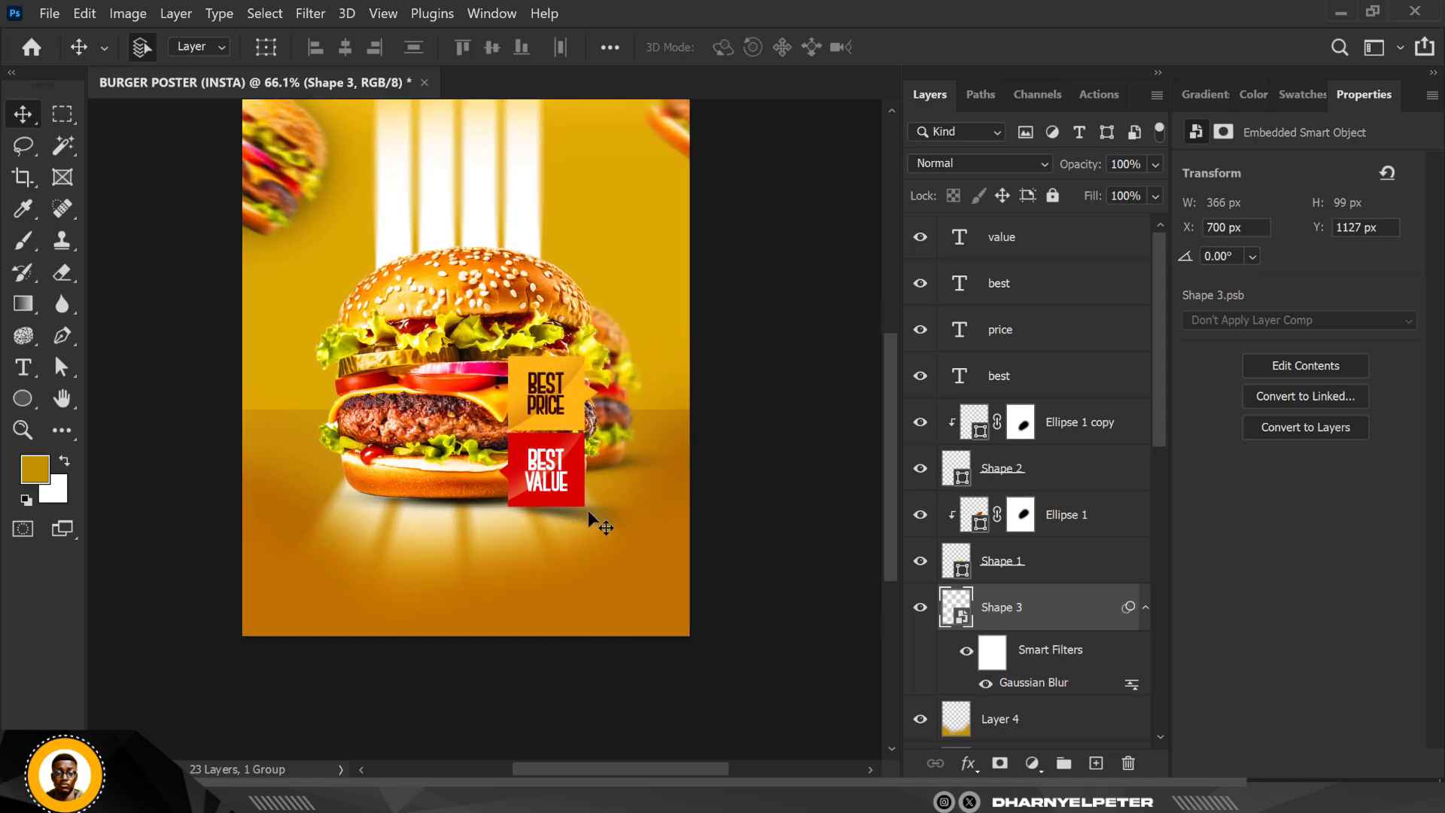
{"action": "scroll", "coordinate": [588, 509], "scroll_direction": "up", "scroll_amount": 6}
{"action": "key", "text": "Up"}
{"action": "key", "text": "Up"}
{"action": "key", "text": "Up"}
{"action": "key", "text": "Up"}
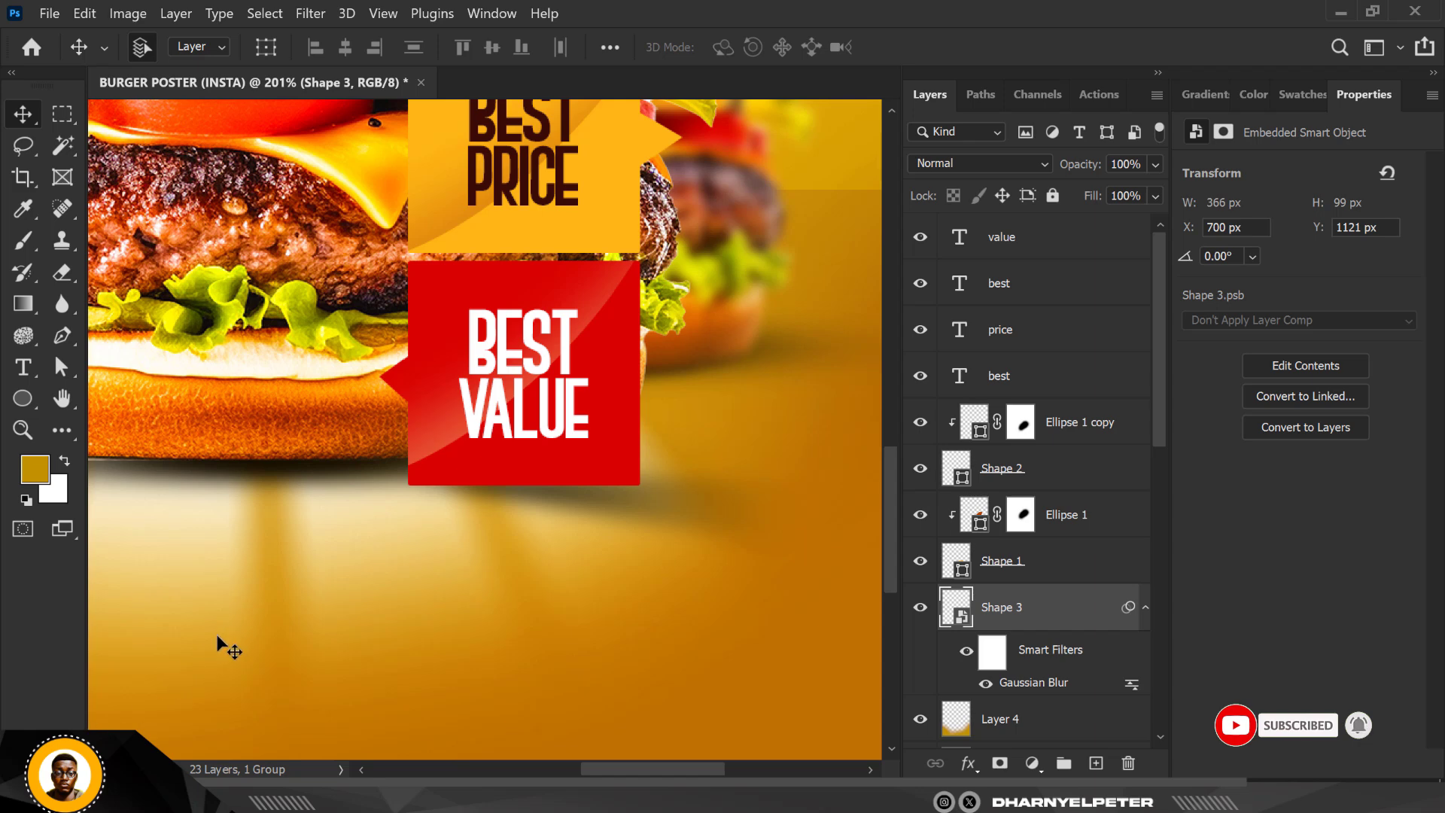
- Add the white text Burger above the main burger, overlapping the first white stripe
{"action": "scroll", "coordinate": [284, 639], "scroll_direction": "down", "scroll_amount": 6}
{"action": "scroll", "coordinate": [499, 521], "scroll_direction": "up", "scroll_amount": 2}
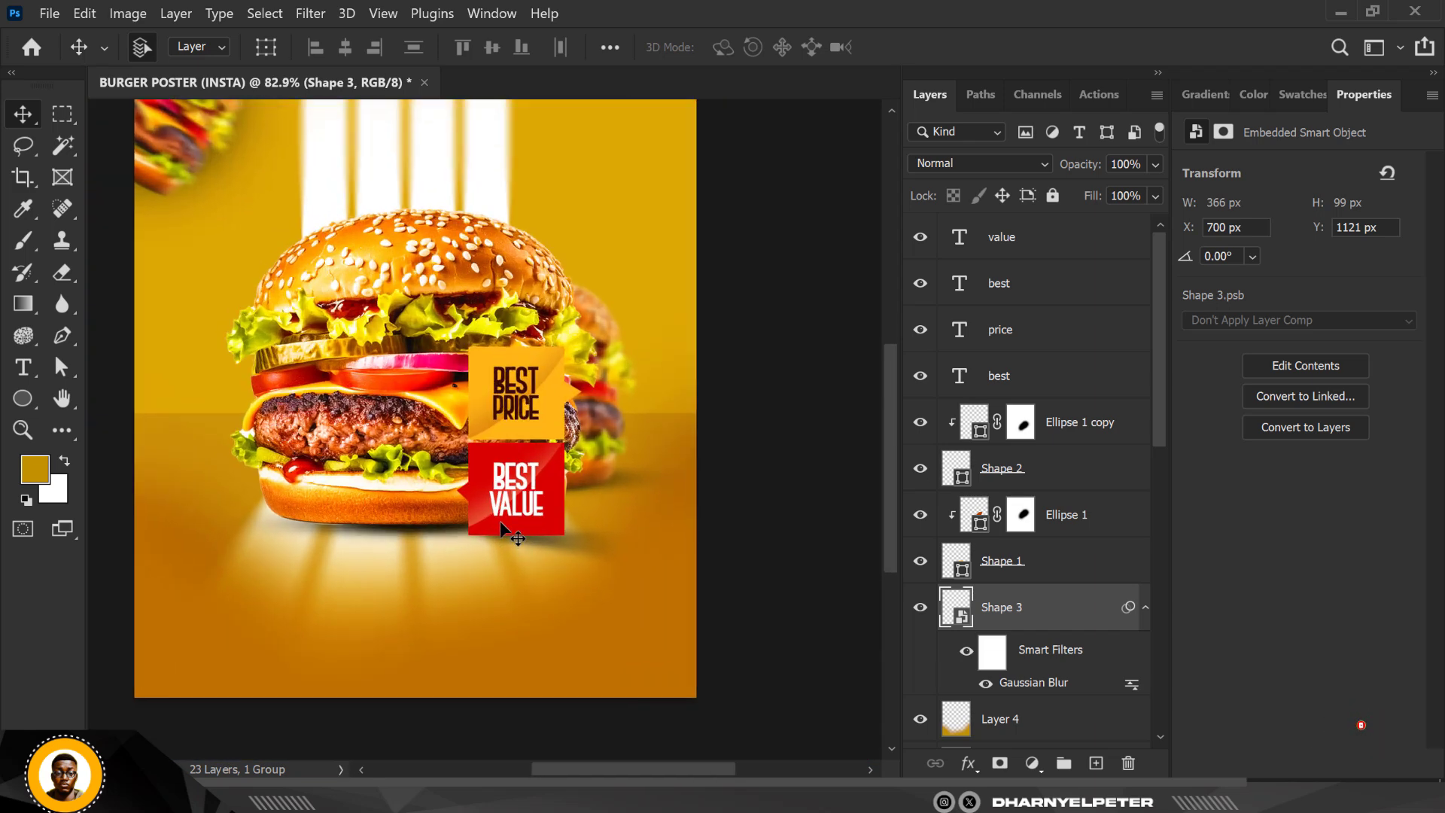
{"action": "scroll", "coordinate": [435, 574], "scroll_direction": "up", "scroll_amount": 1}
{"action": "scroll", "coordinate": [188, 413], "scroll_direction": "down", "scroll_amount": 1}
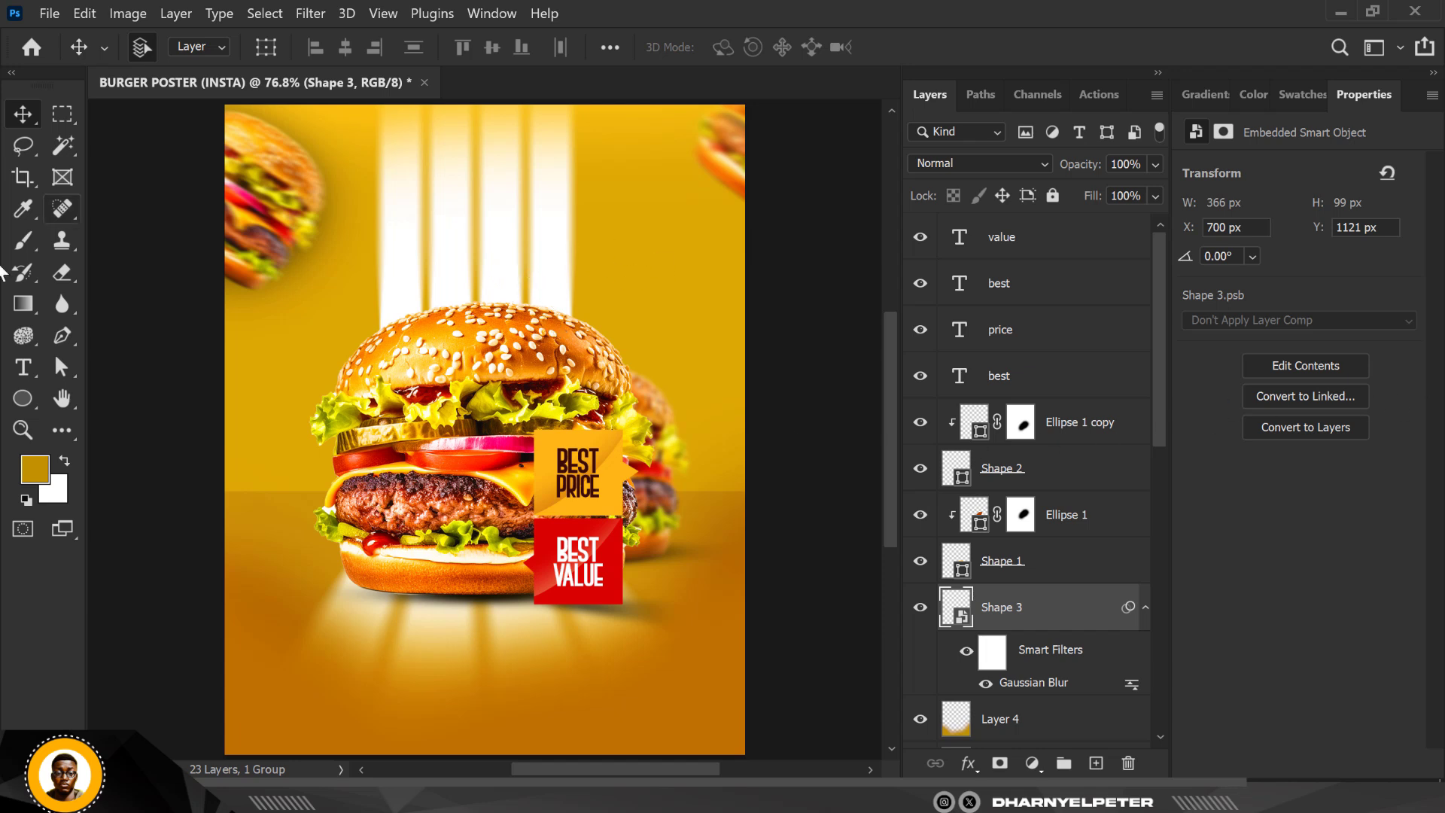
{"action": "left_click", "coordinate": [22, 367]}
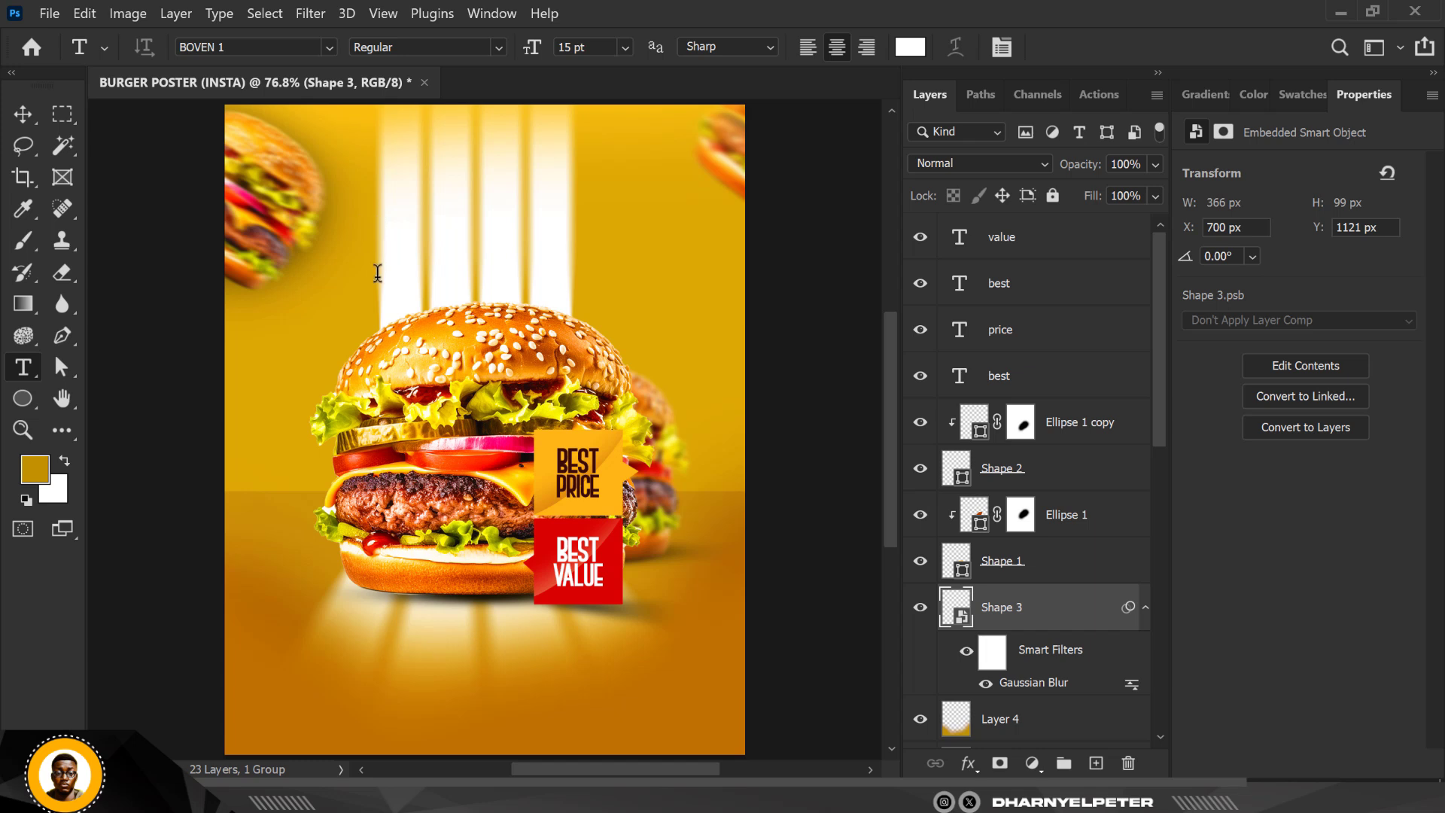
{"action": "left_click", "coordinate": [369, 235]}
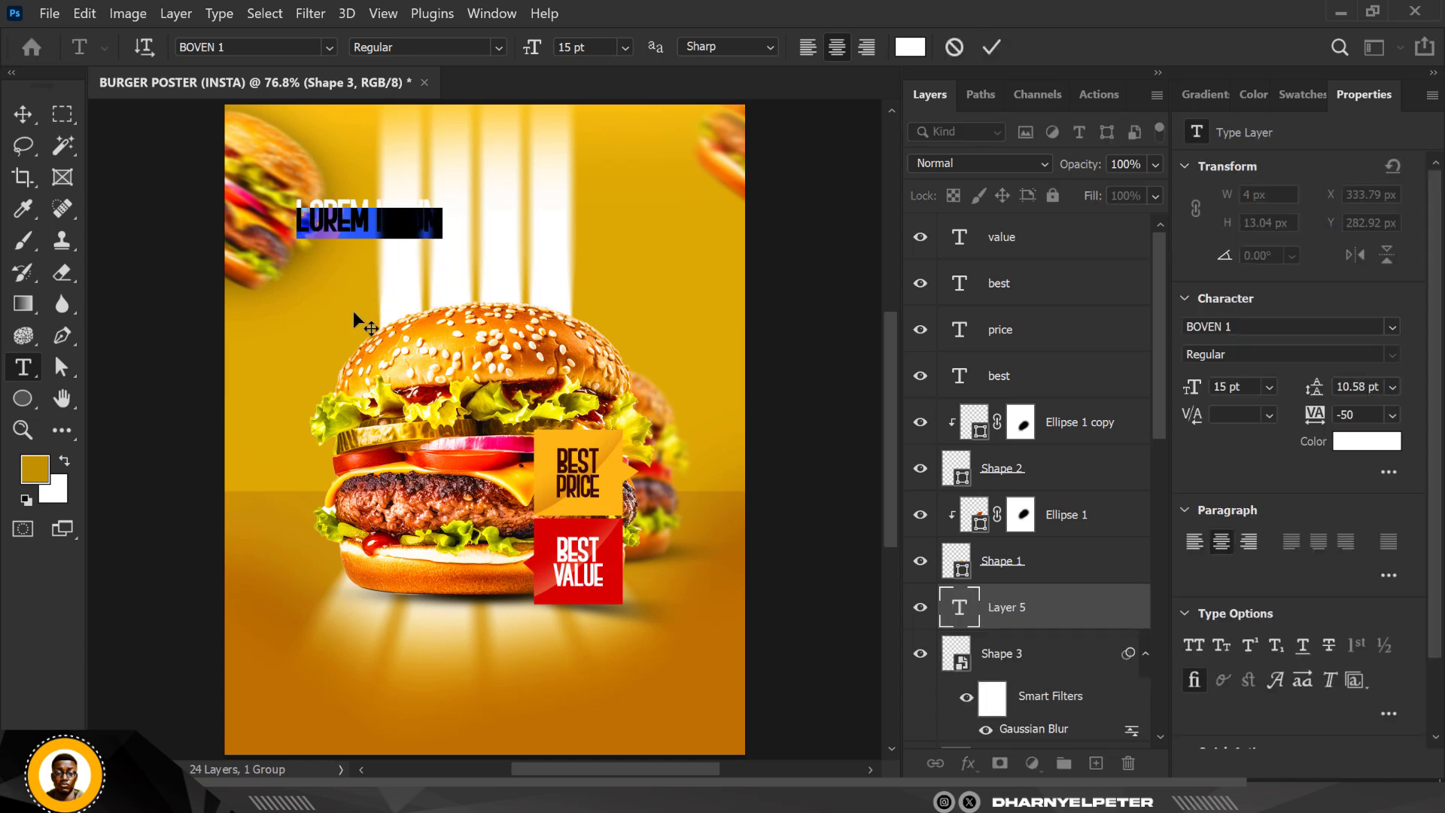
{"action": "type", "text": "BURG"}
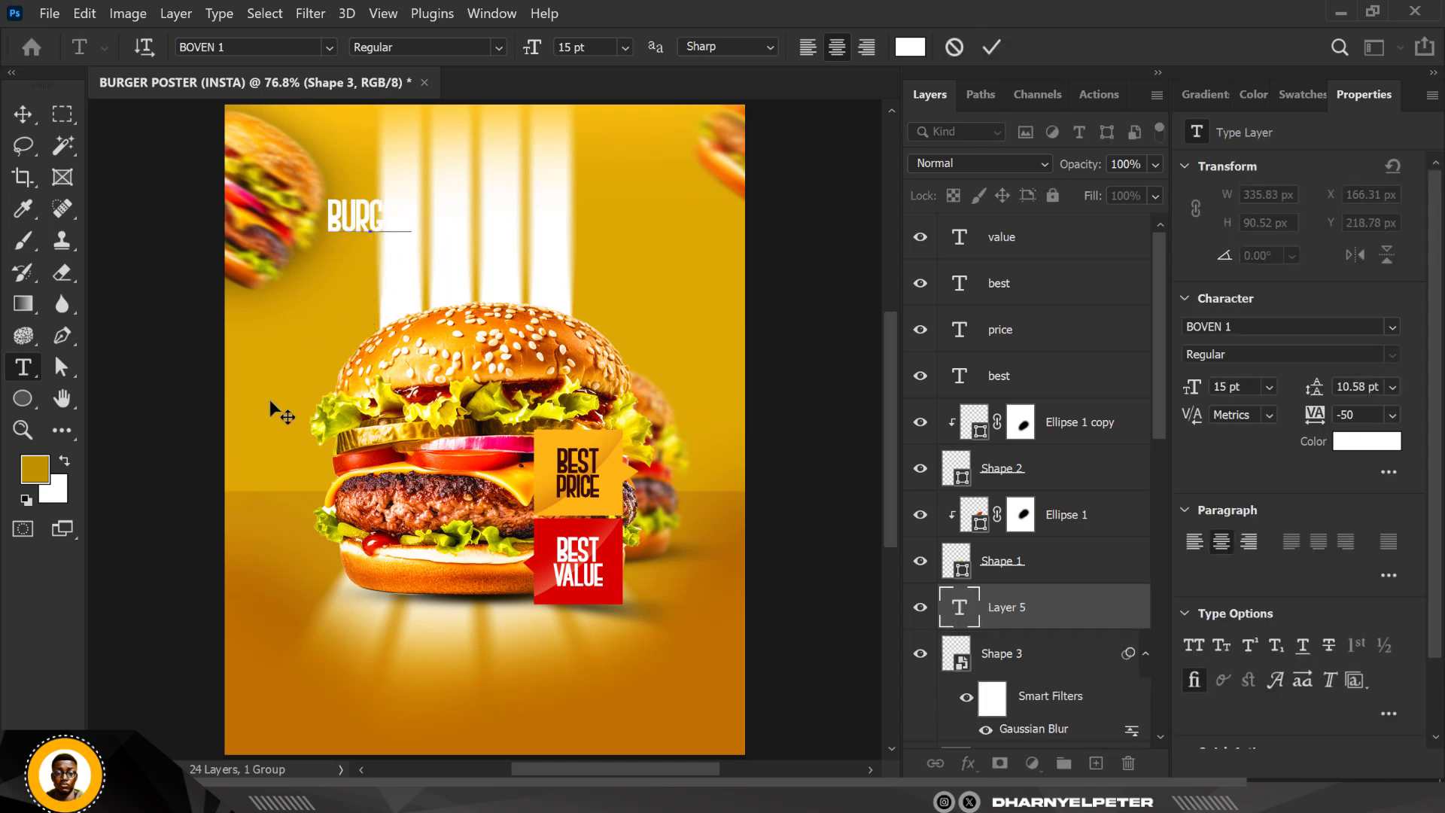
{"action": "type", "text": "er"}
{"action": "left_click", "coordinate": [23, 113]}
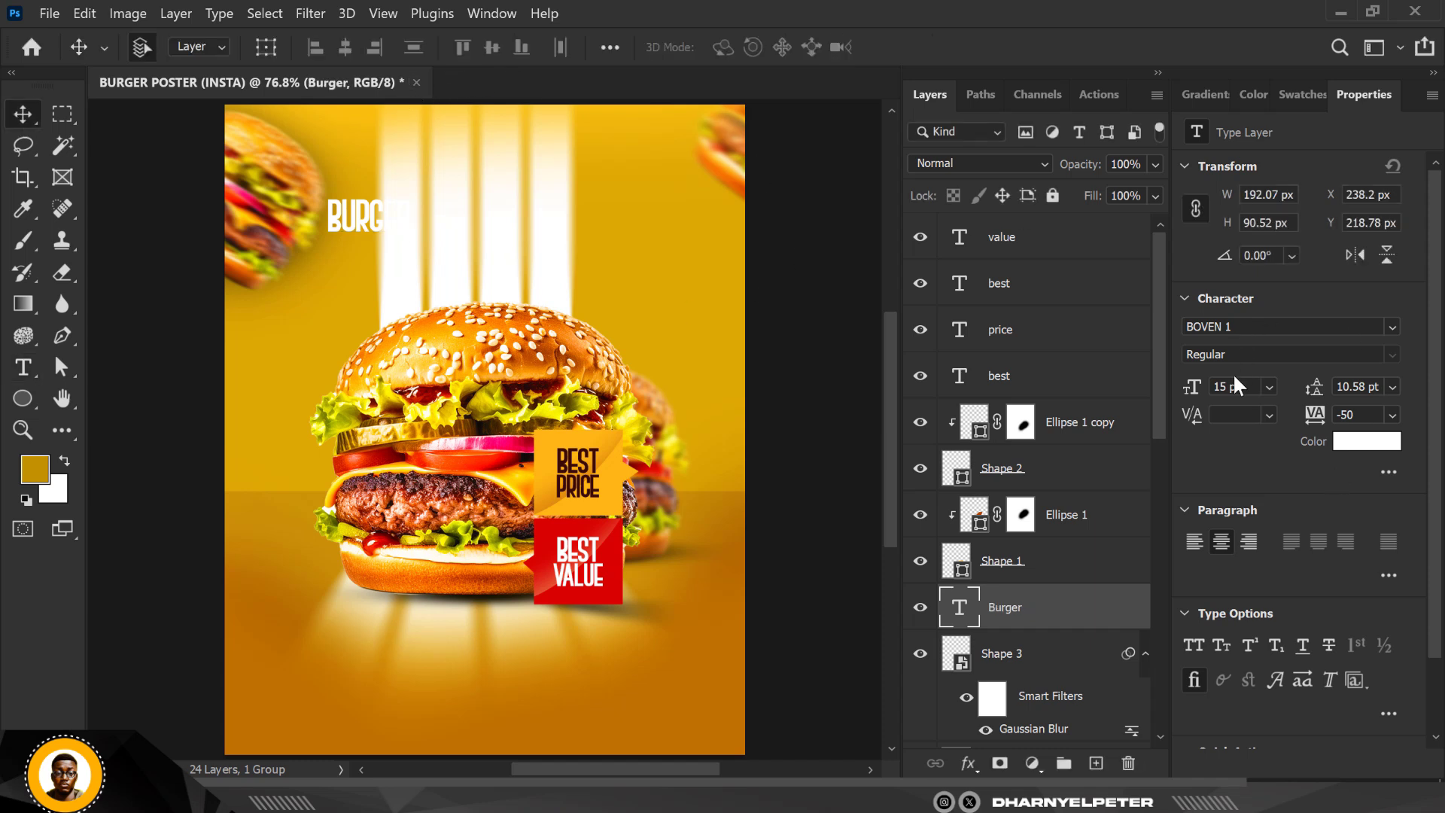
- Change the Burger text's font to Arsenica Trial Bold
{"action": "left_click", "coordinate": [1246, 327]}
{"action": "type", "text": "arse"}
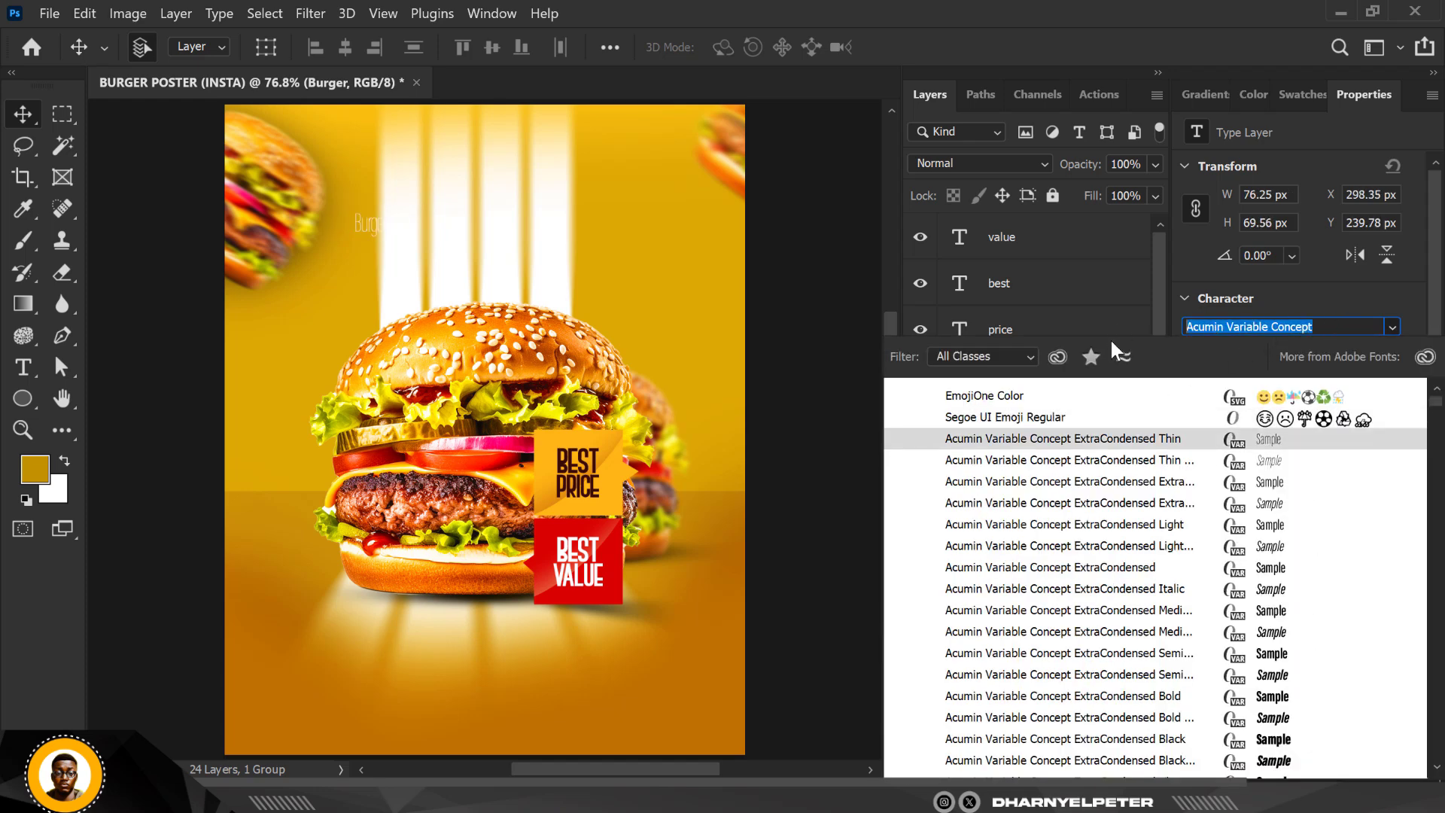
{"action": "scroll", "coordinate": [1069, 395], "scroll_direction": "down", "scroll_amount": 5}
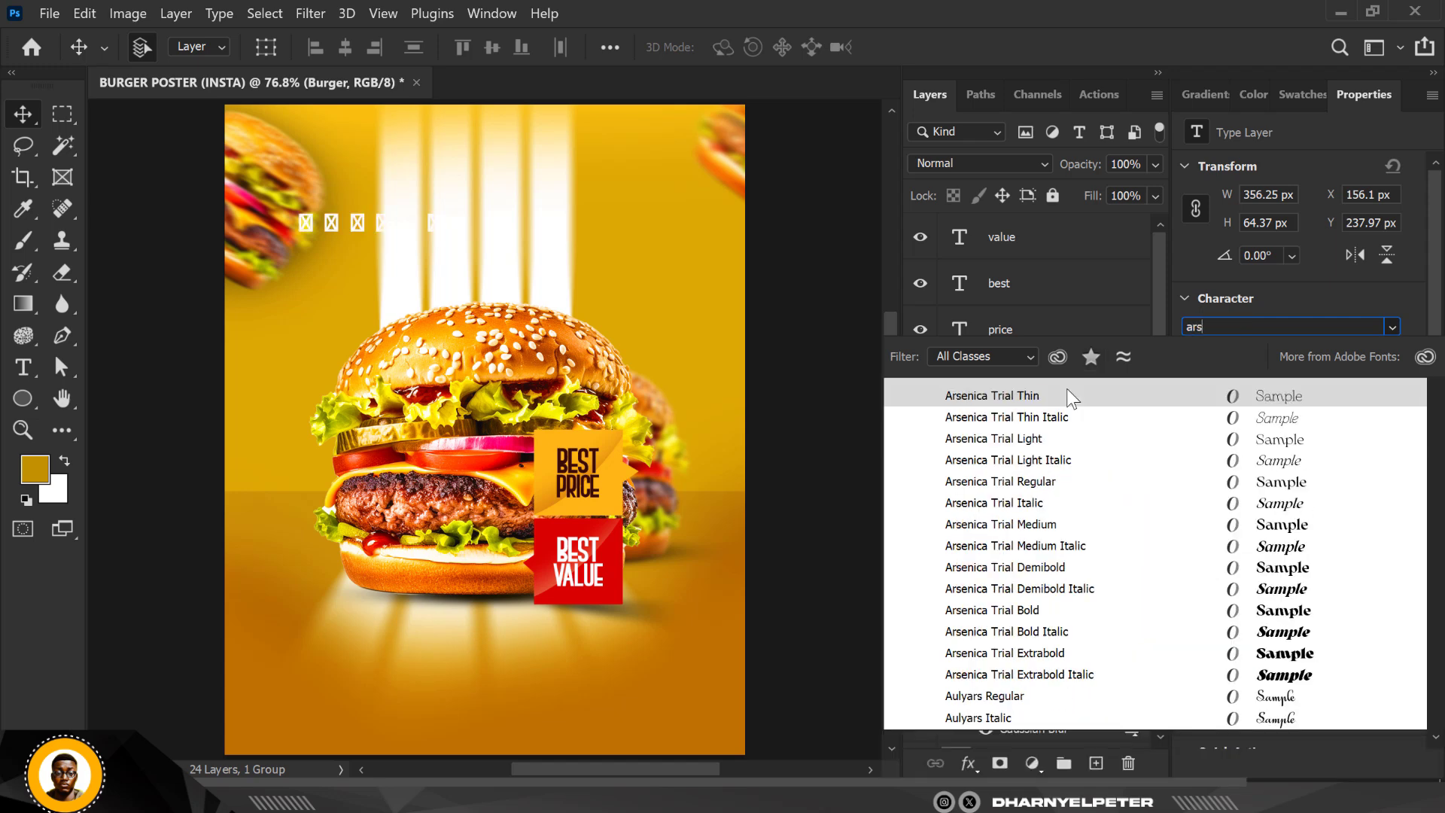
{"action": "left_click", "coordinate": [1266, 613]}
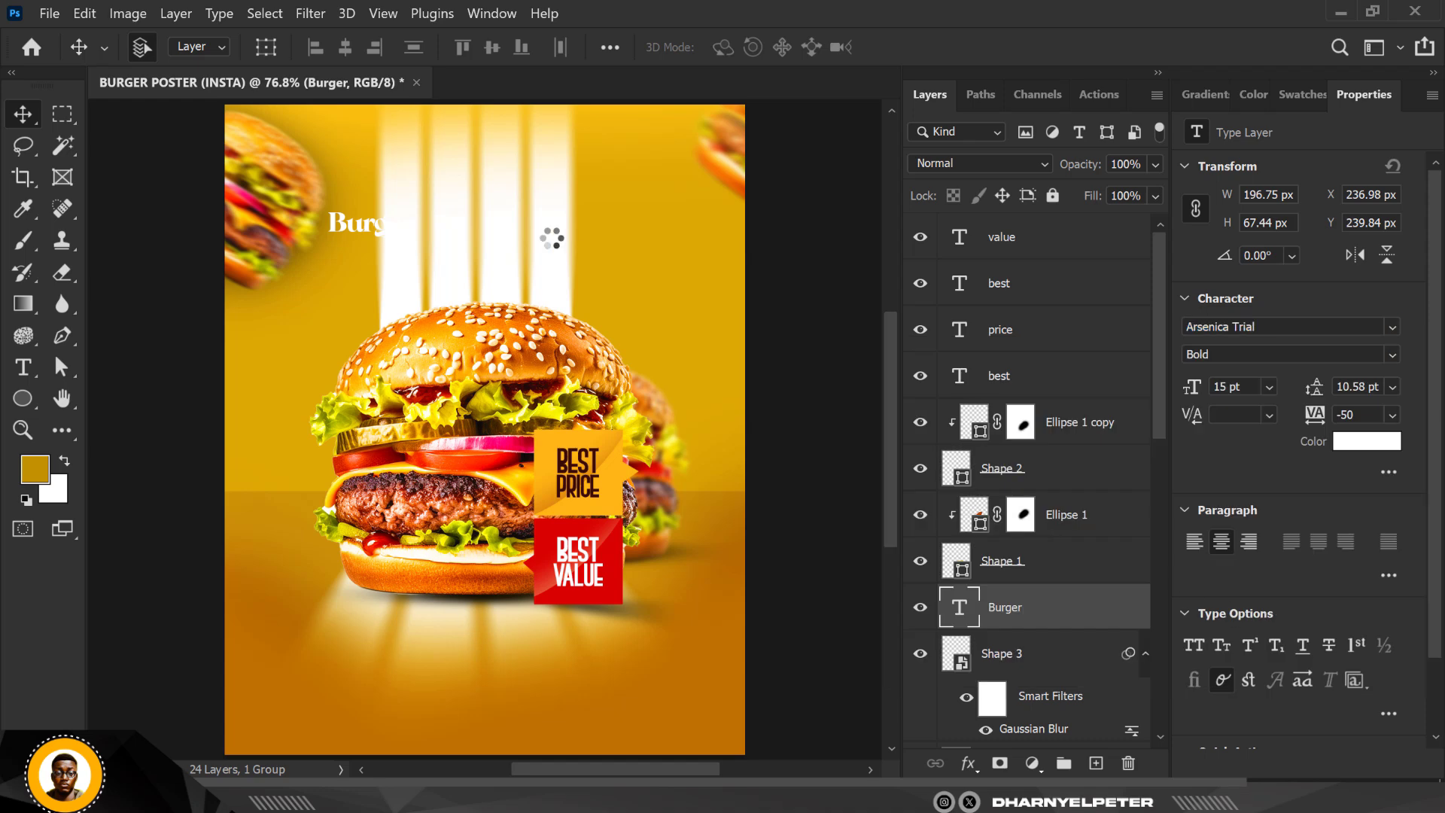
- Recolor the Burger text dark brown 270c08, sampled from the main burger's shaded area
{"action": "left_click", "coordinate": [1357, 444]}
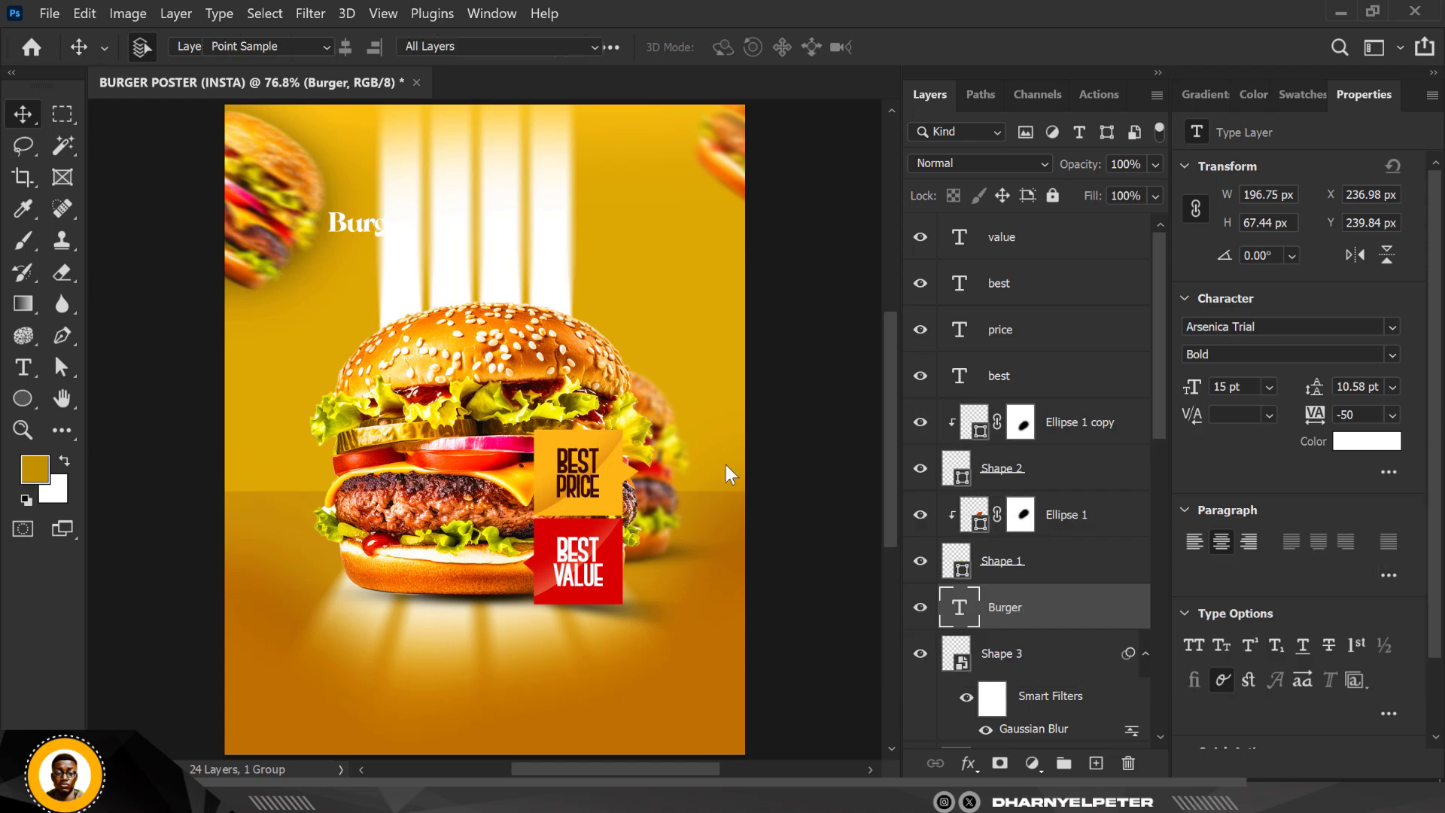
{"action": "left_click", "coordinate": [550, 377]}
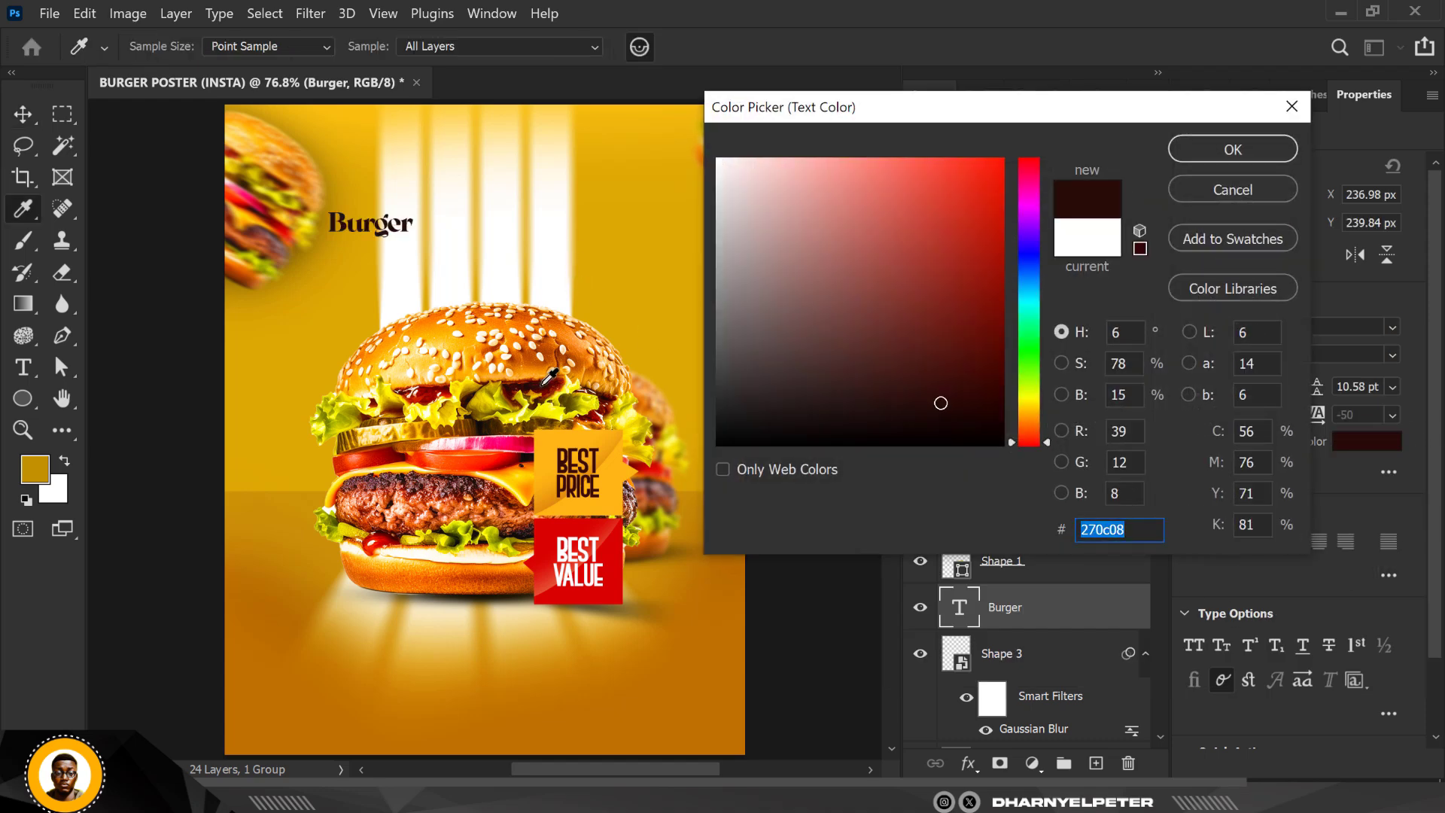
{"action": "left_click", "coordinate": [1219, 149]}
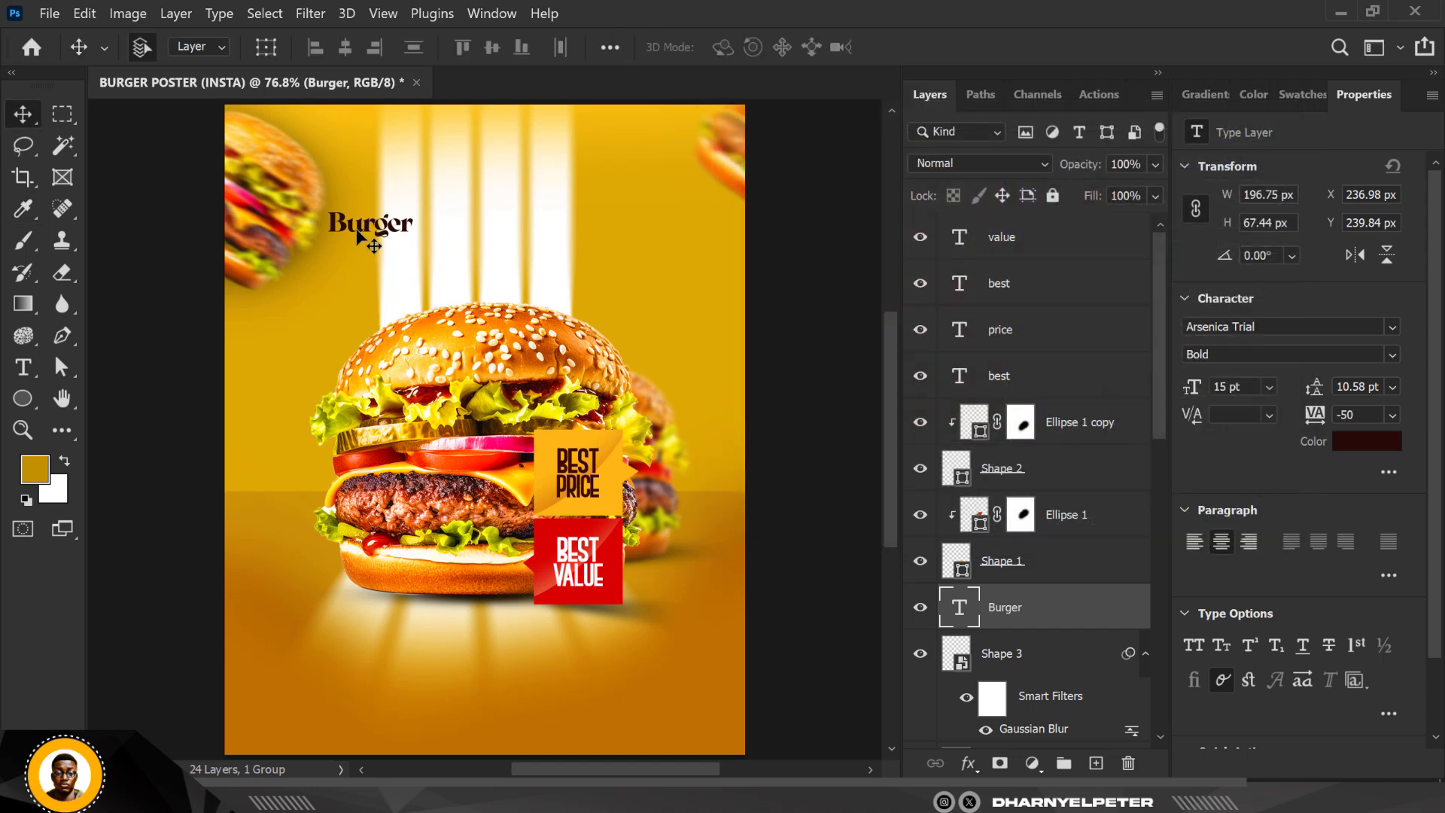
- Scale the Burger text up to about 287% and place it across the white stripes just above the main burger
{"action": "left_click_drag", "start_coordinate": [365, 231], "coordinate": [599, 174]}
{"action": "key", "text": "ctrl+t"}
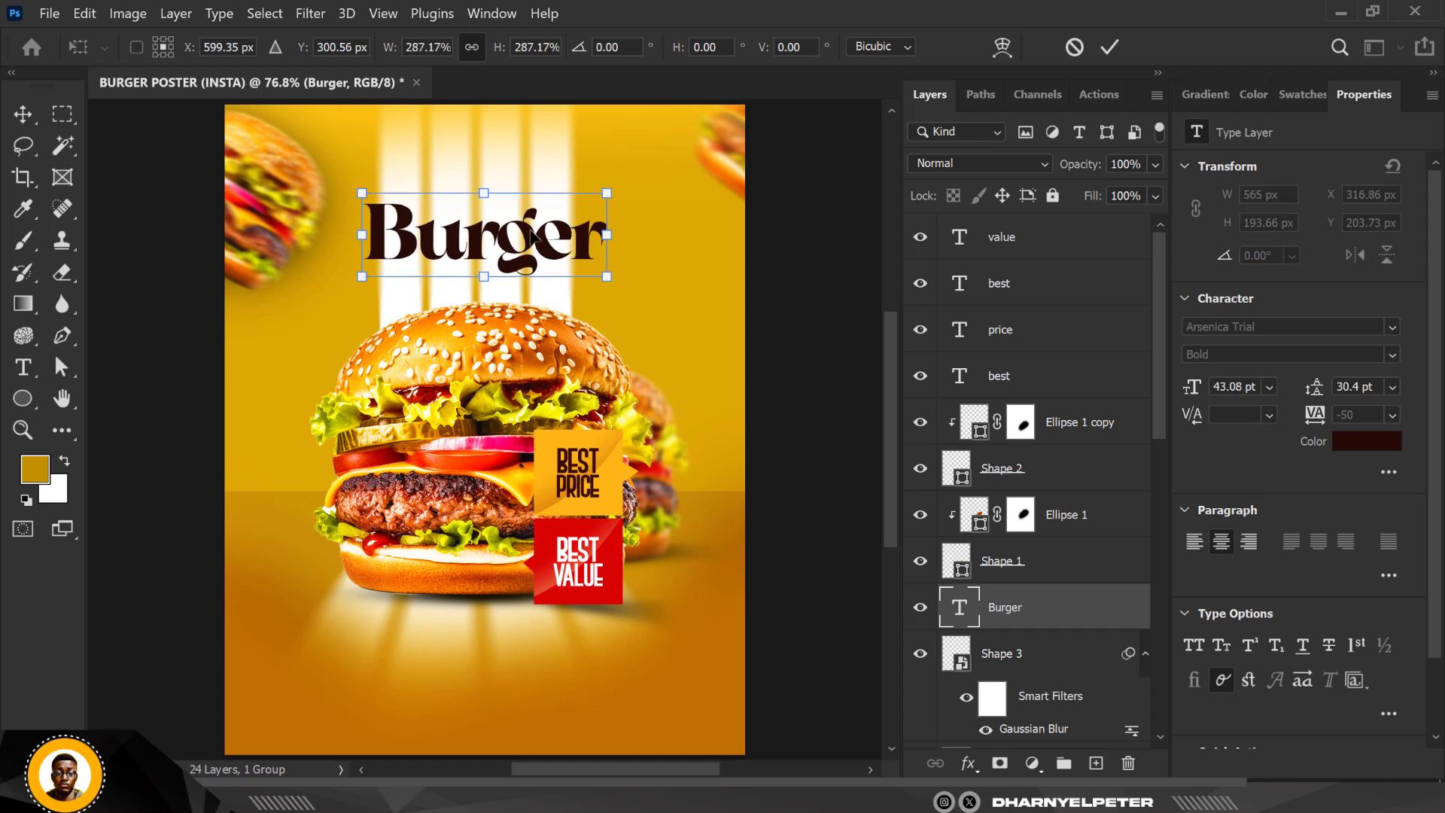
{"action": "left_click_drag", "start_coordinate": [536, 233], "coordinate": [461, 277]}
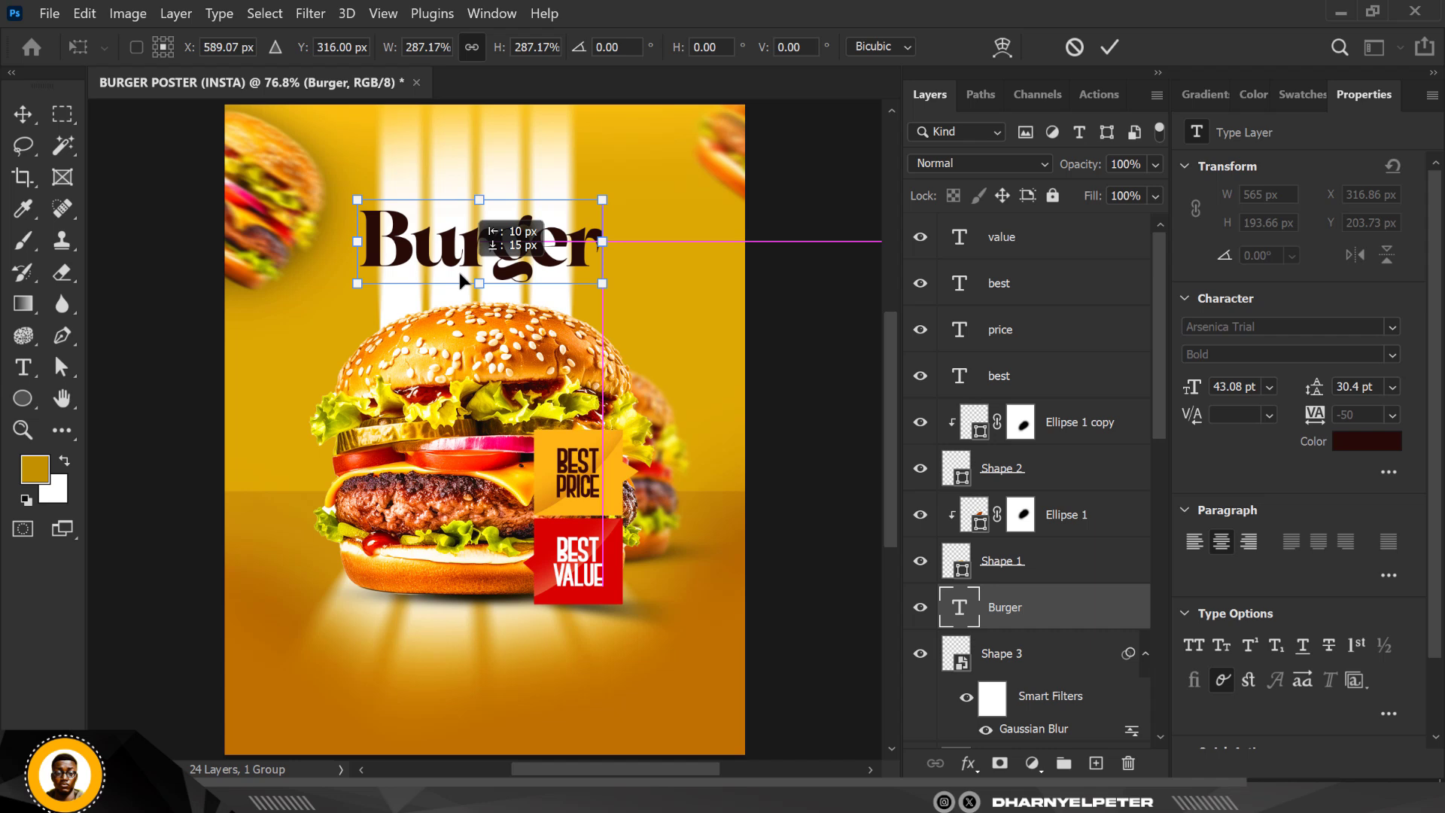
{"action": "key", "text": "Return"}
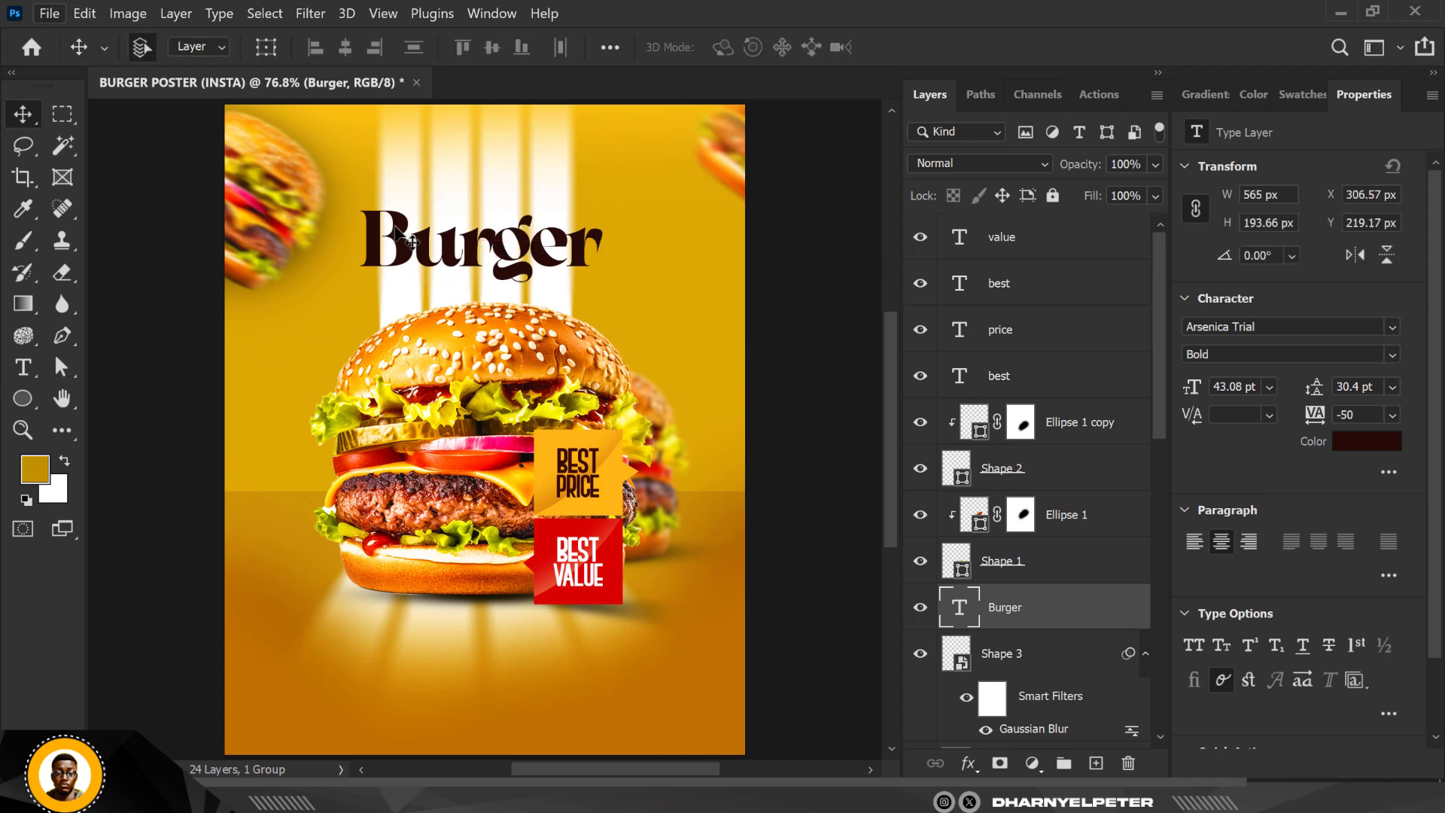
- Duplicate the Burger text straight above the original and change the copy's wording to Delicious
{"action": "scroll", "coordinate": [402, 237], "scroll_direction": "up", "scroll_amount": 1}
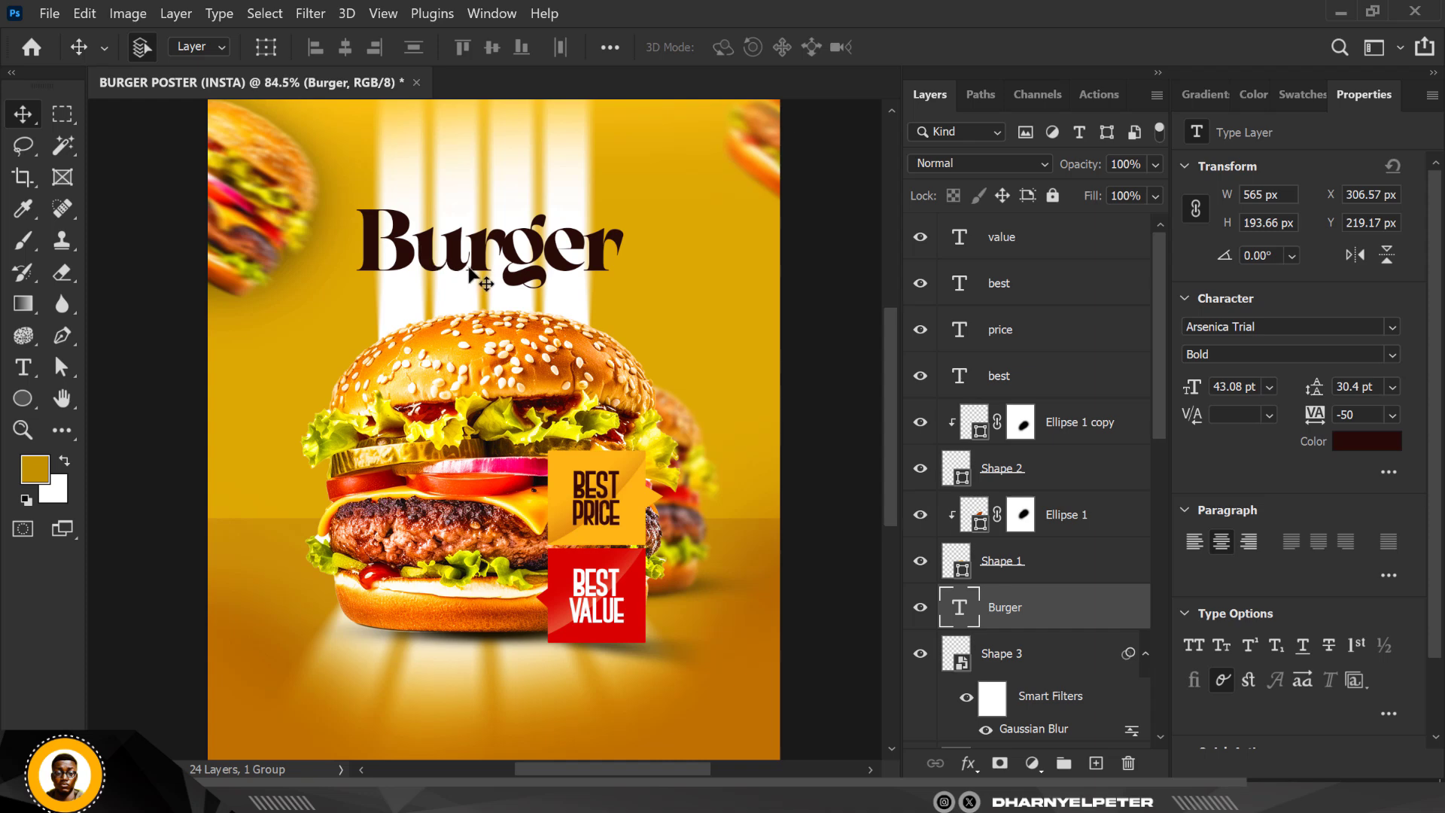
{"action": "scroll", "coordinate": [471, 274], "scroll_direction": "up", "scroll_amount": 1}
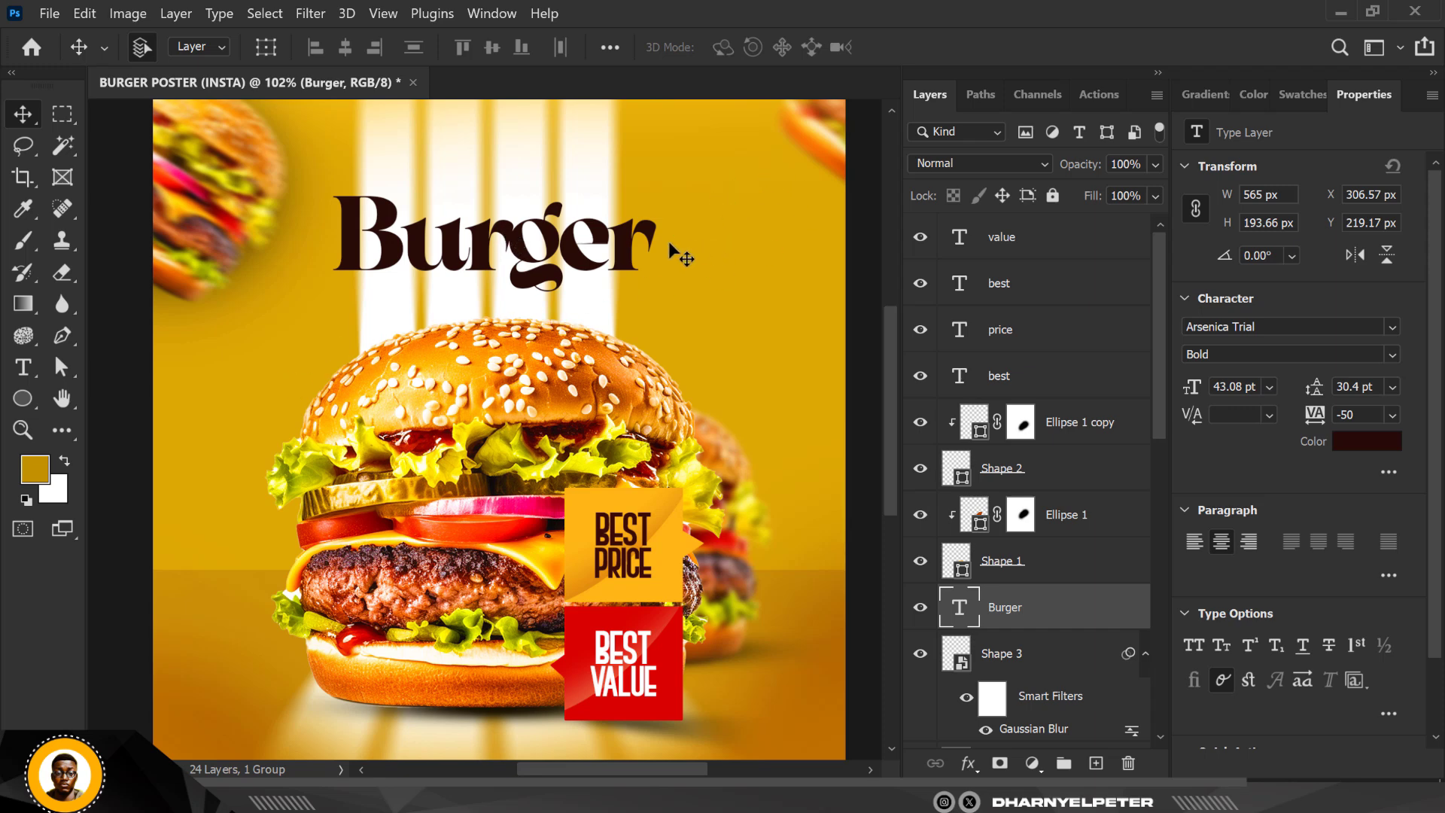
{"action": "scroll", "coordinate": [362, 229], "scroll_direction": "down", "scroll_amount": 1}
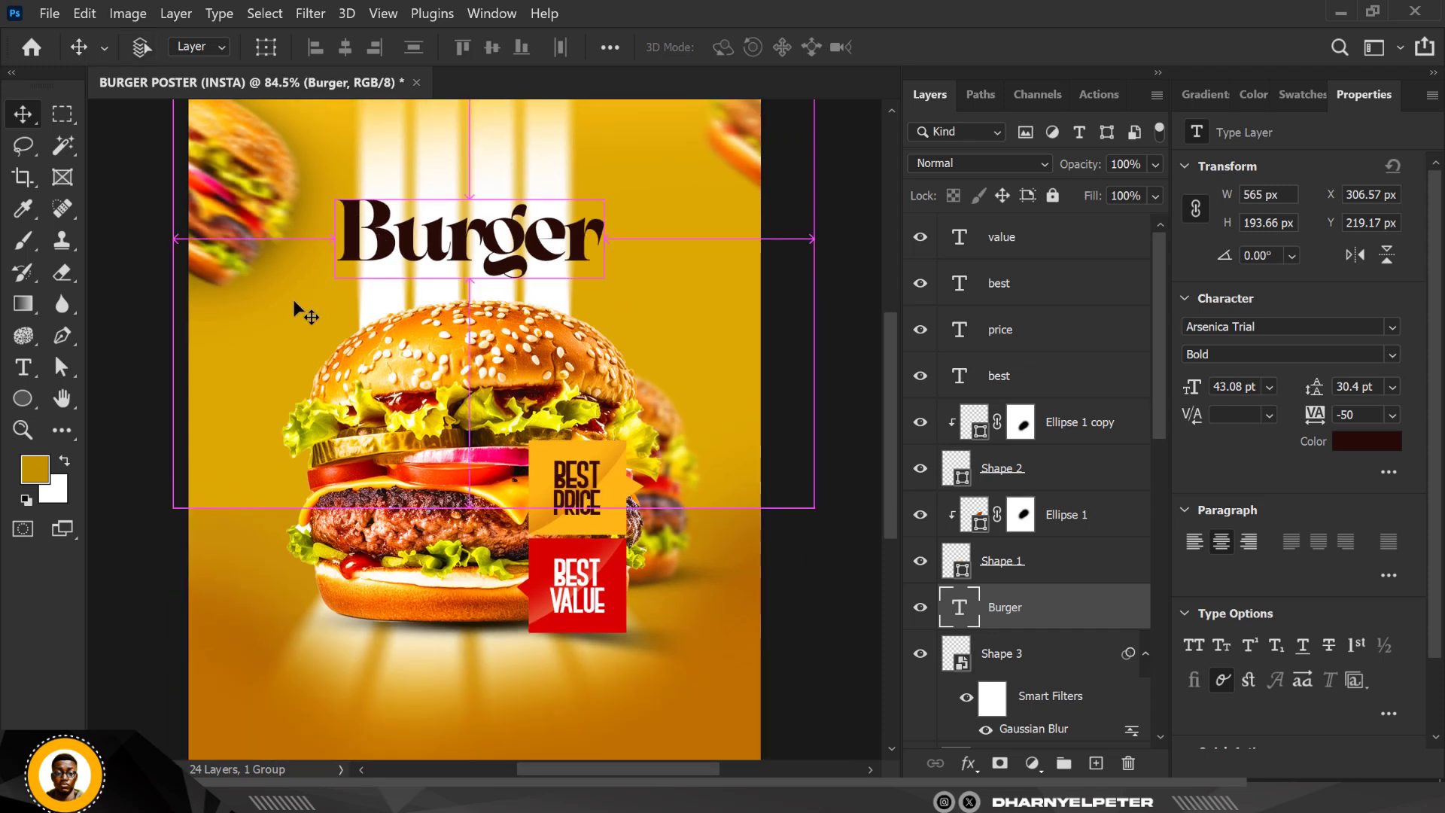
{"action": "key", "text": "ctrl+j"}
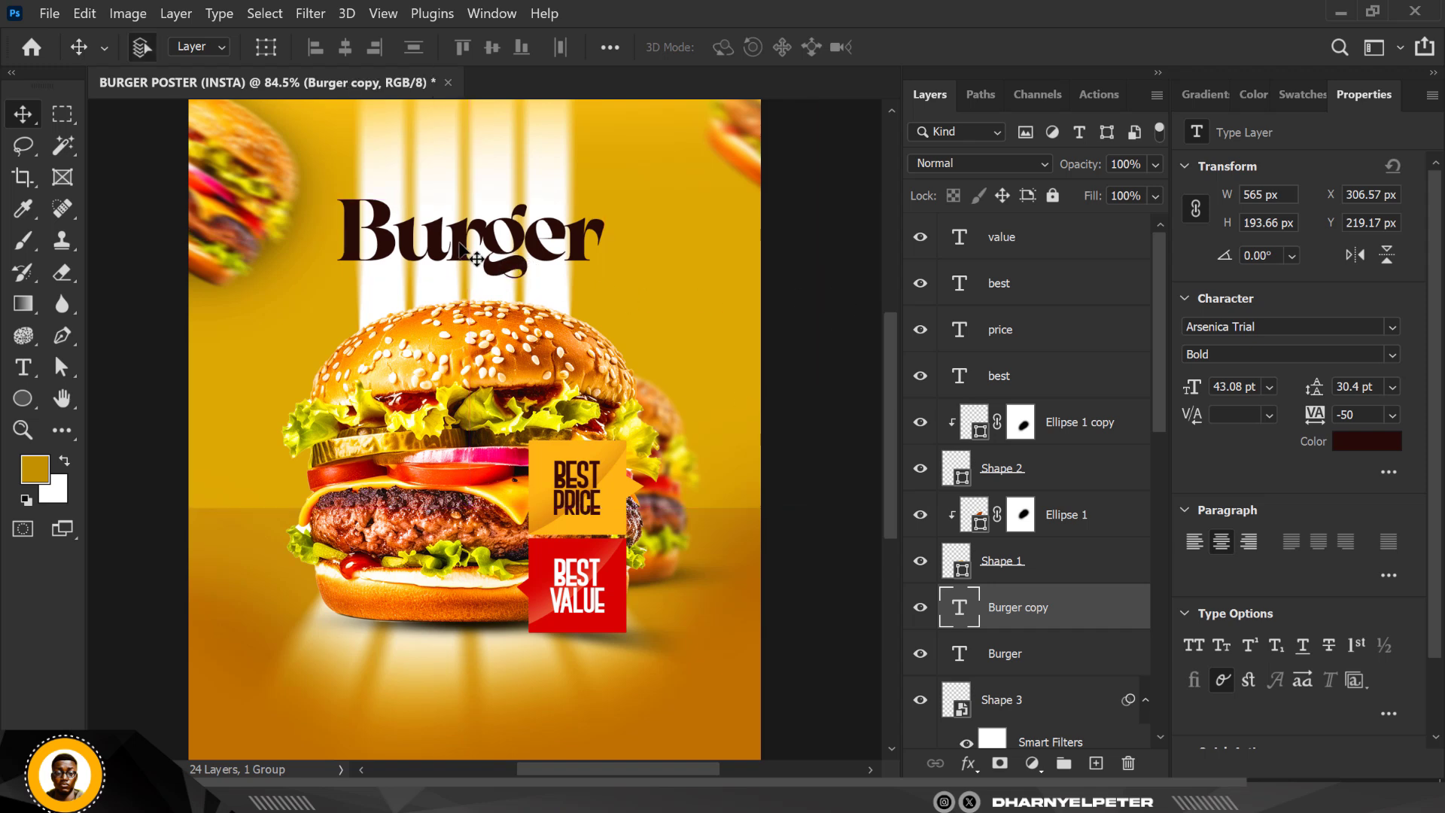
{"action": "left_click_drag", "start_coordinate": [461, 192], "coordinate": [461, 54]}
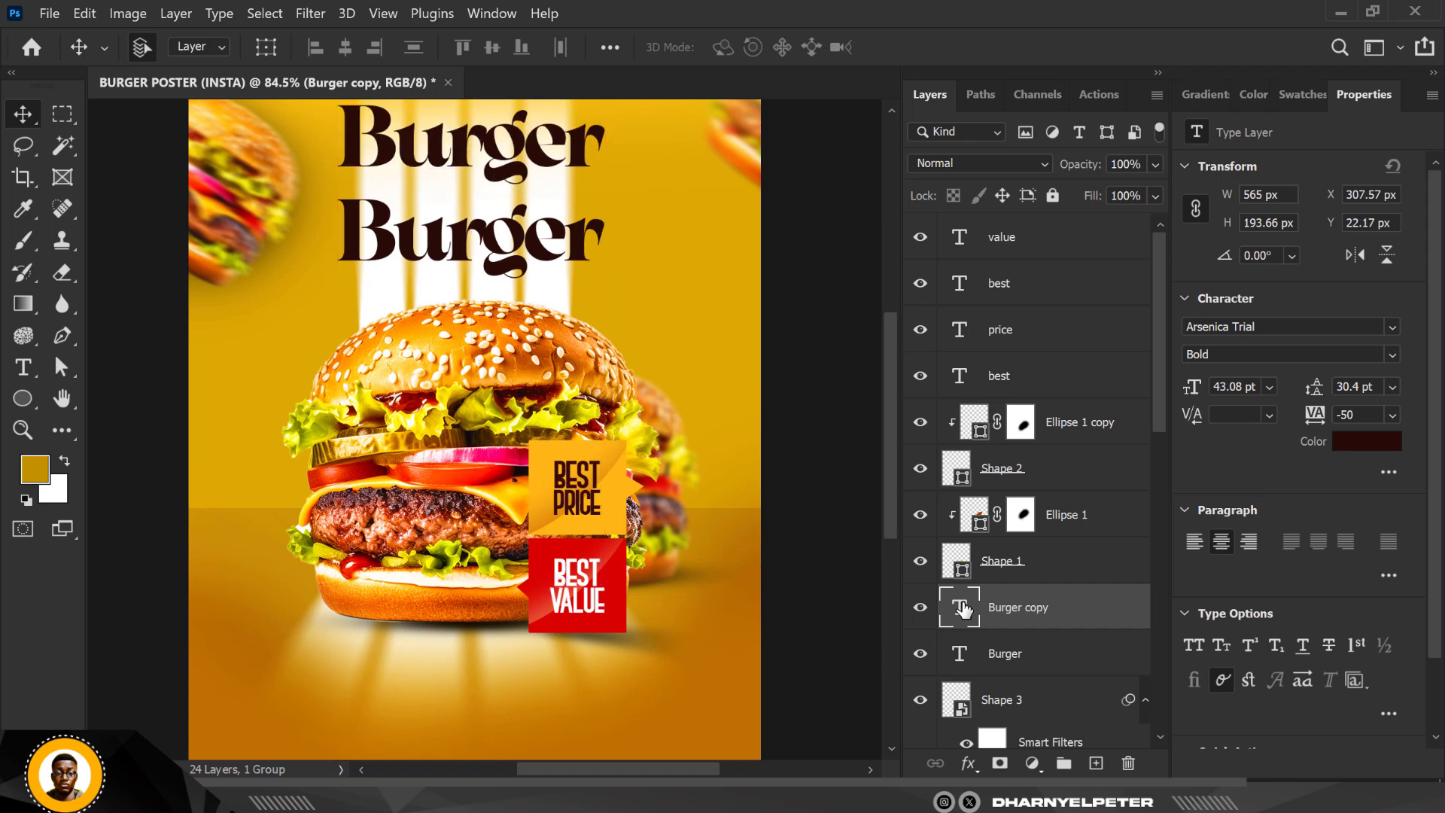
{"action": "double_click", "coordinate": [959, 607]}
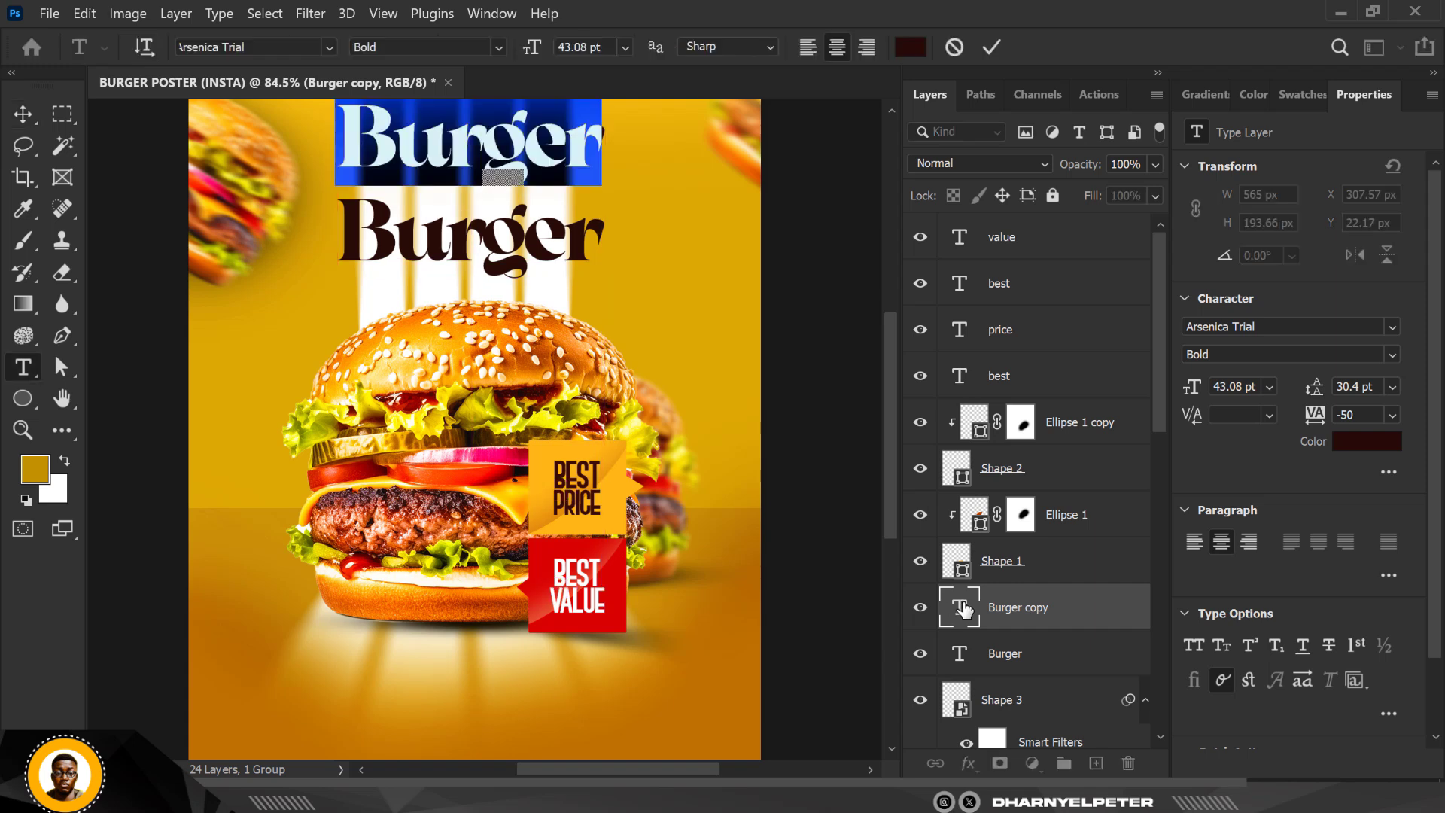
{"action": "type", "text": "Deli"}
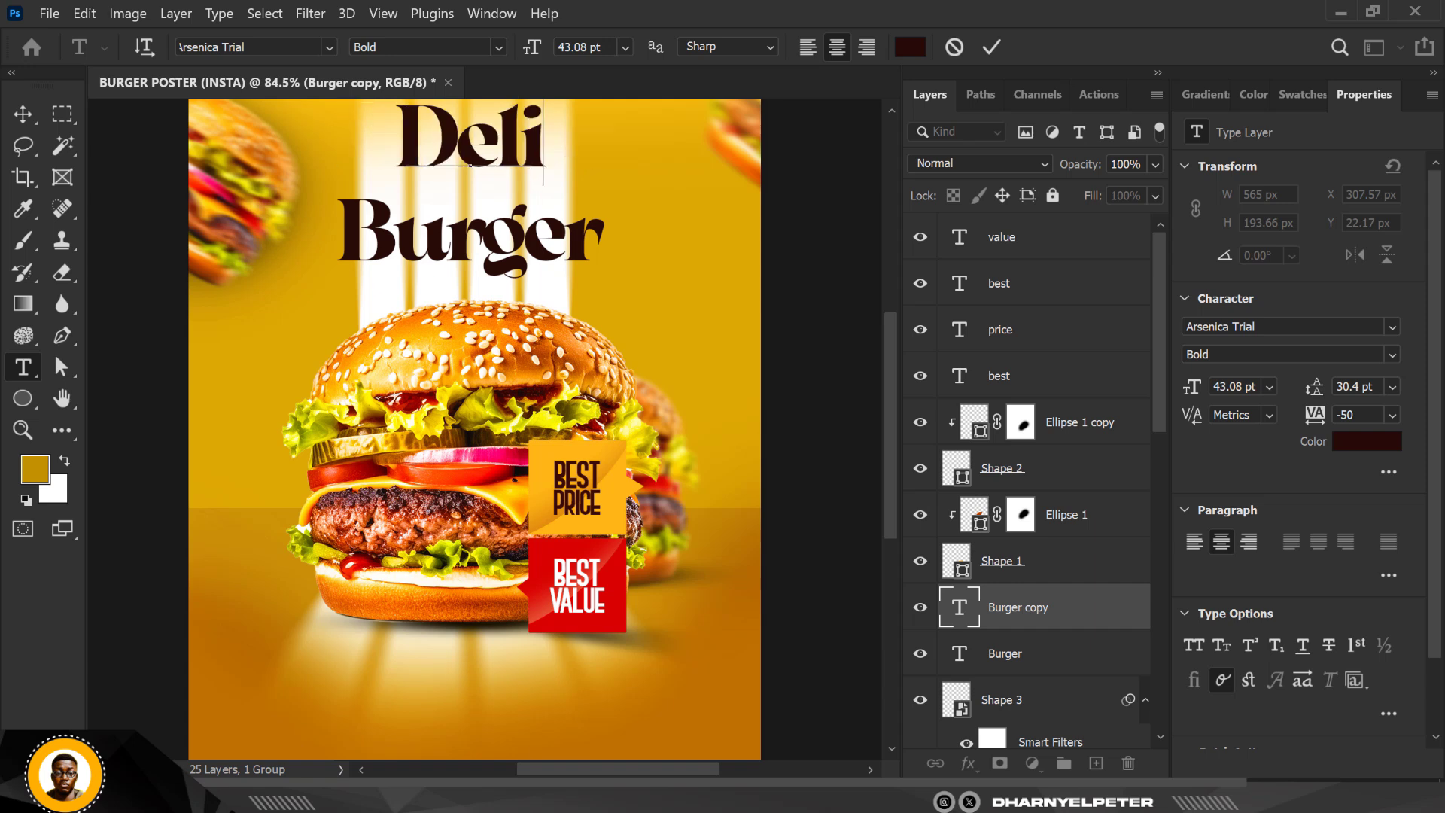
{"action": "type", "text": "cious"}
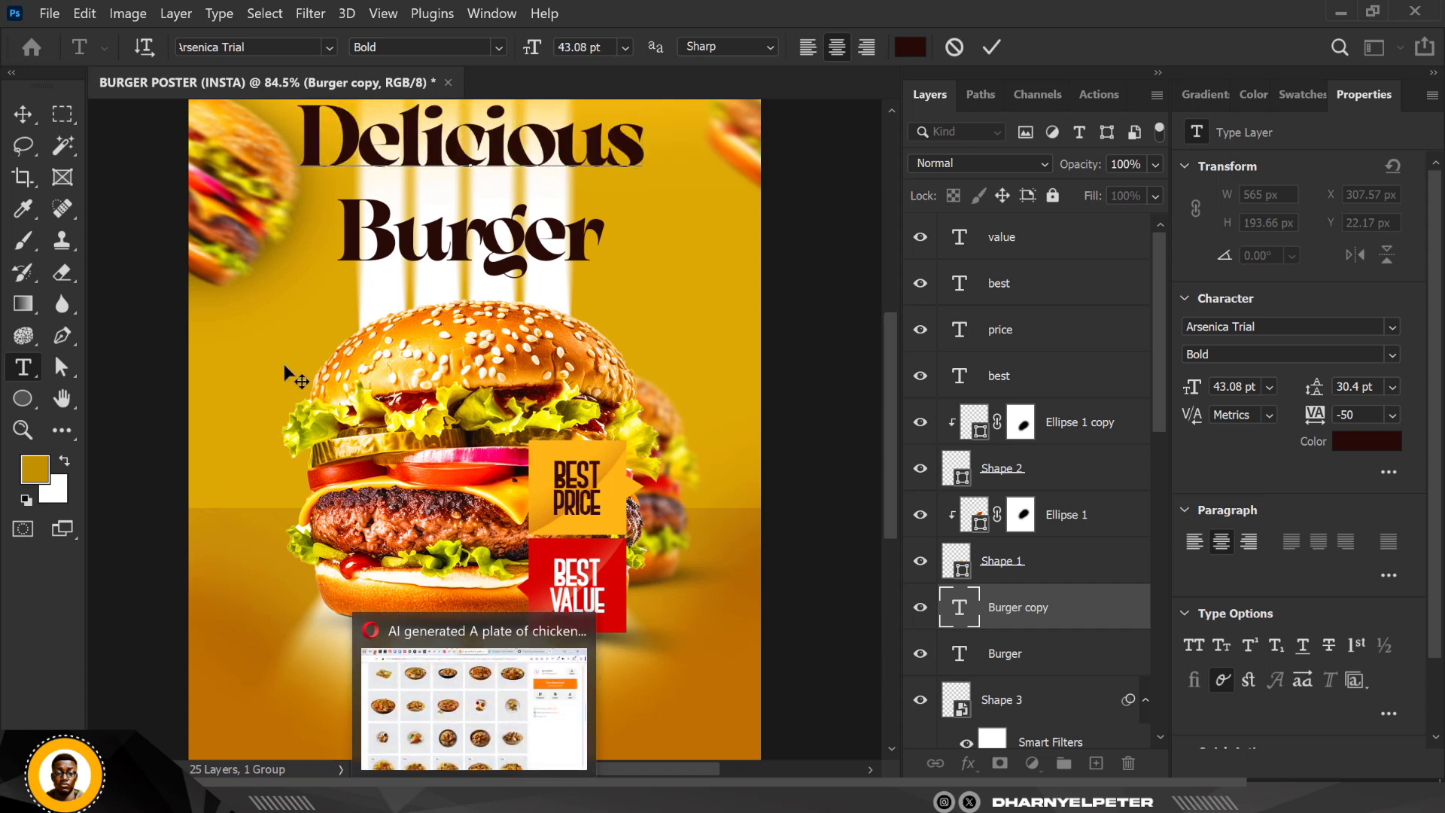
{"action": "left_click", "coordinate": [23, 114]}
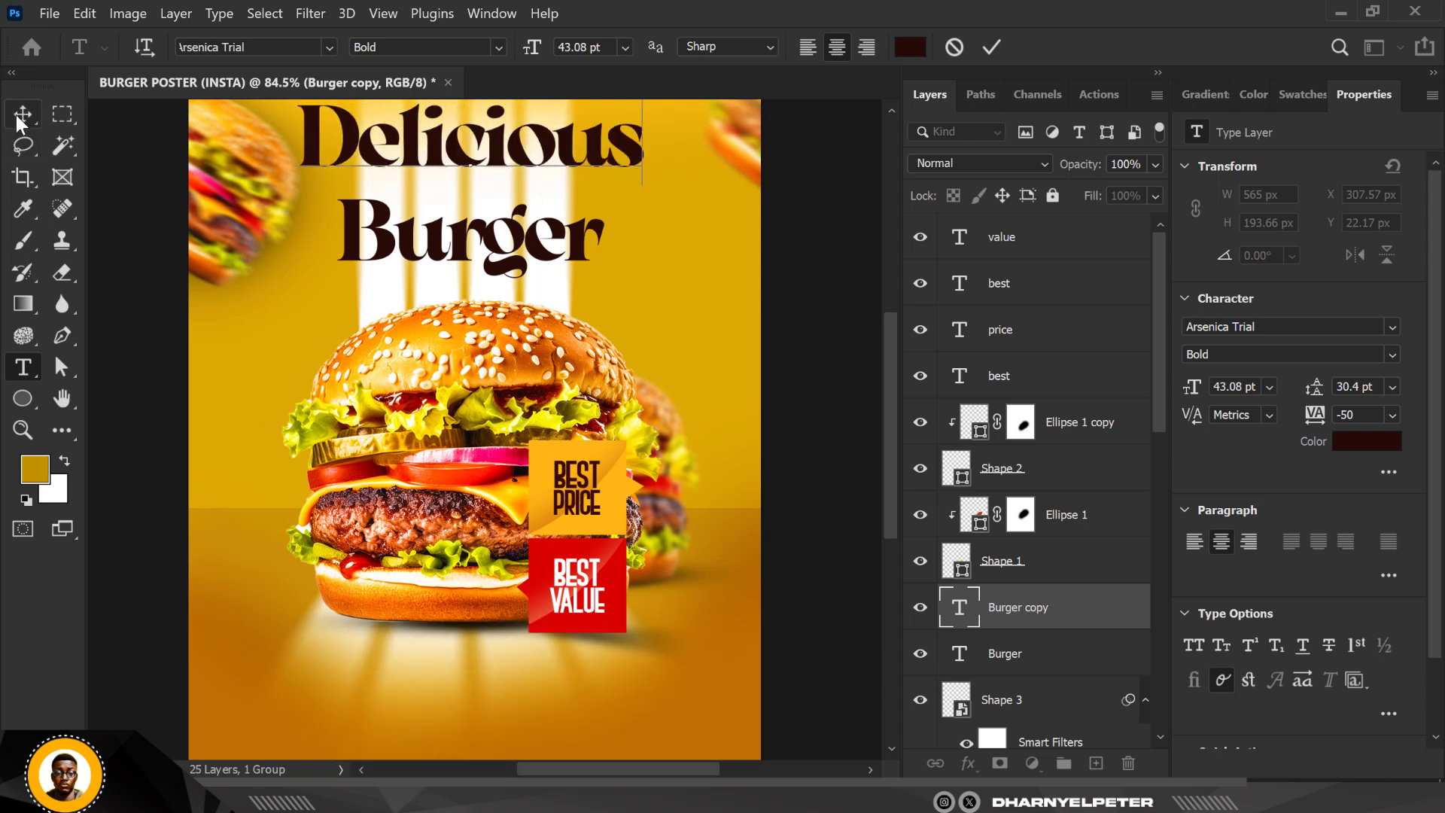
- Change the Delicious text's font to Gochi Hand
{"action": "left_click", "coordinate": [1298, 326]}
{"action": "left_click", "coordinate": [1392, 328]}
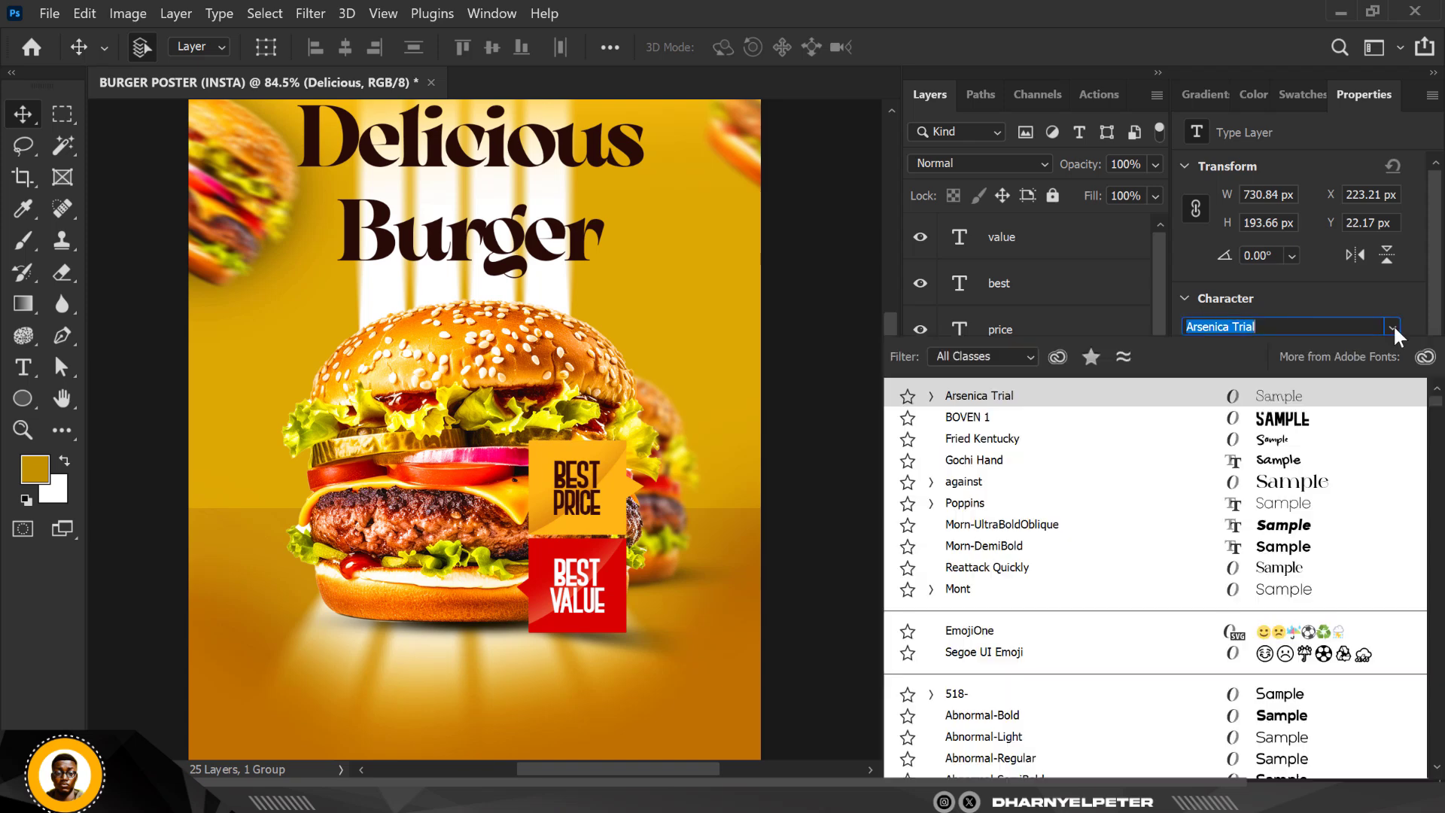
{"action": "left_click", "coordinate": [971, 462]}
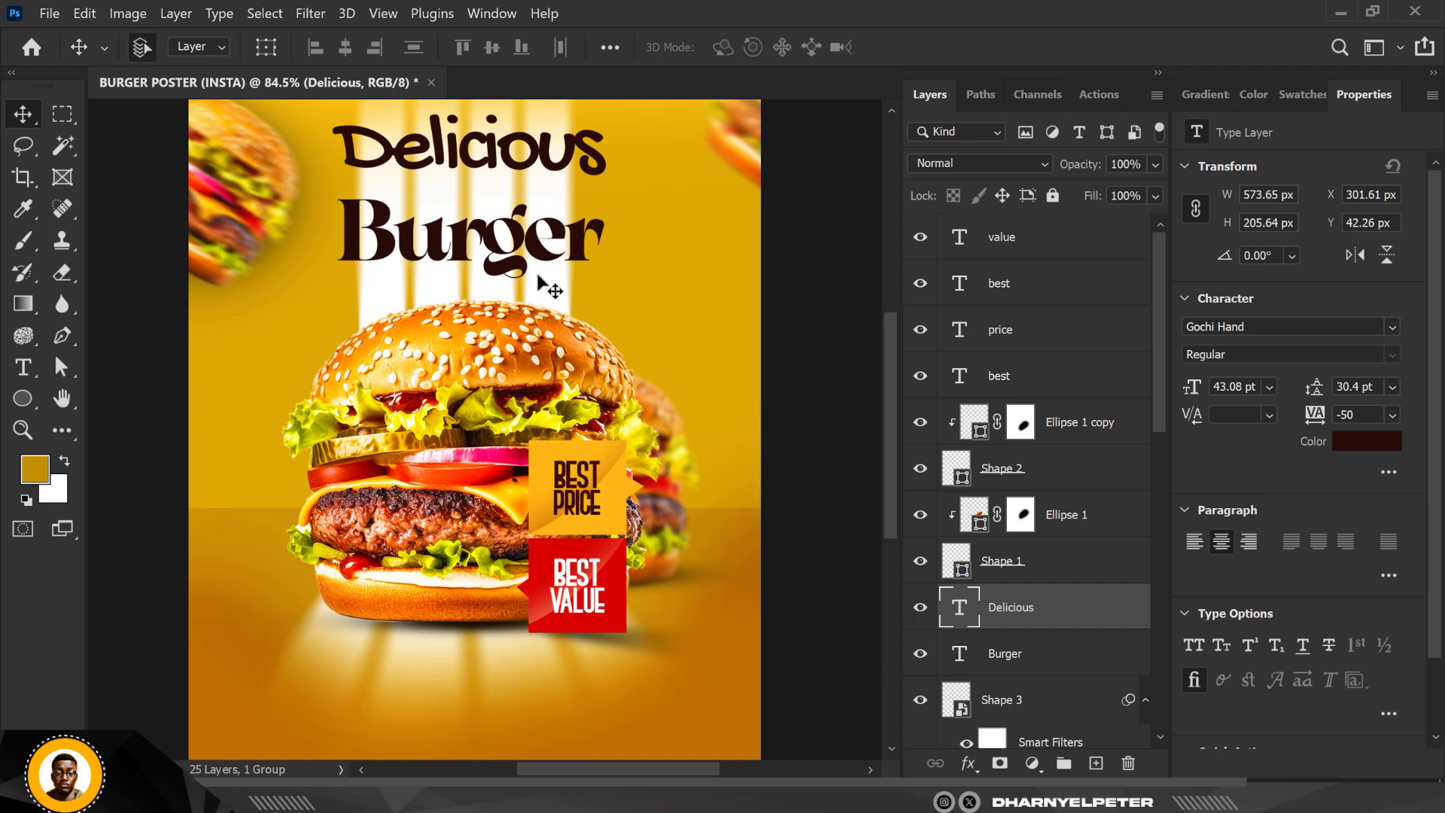
- Scale the Delicious text down to about 46% and set it against the upper edge of the word Burger
{"action": "key", "text": "ctrl+t"}
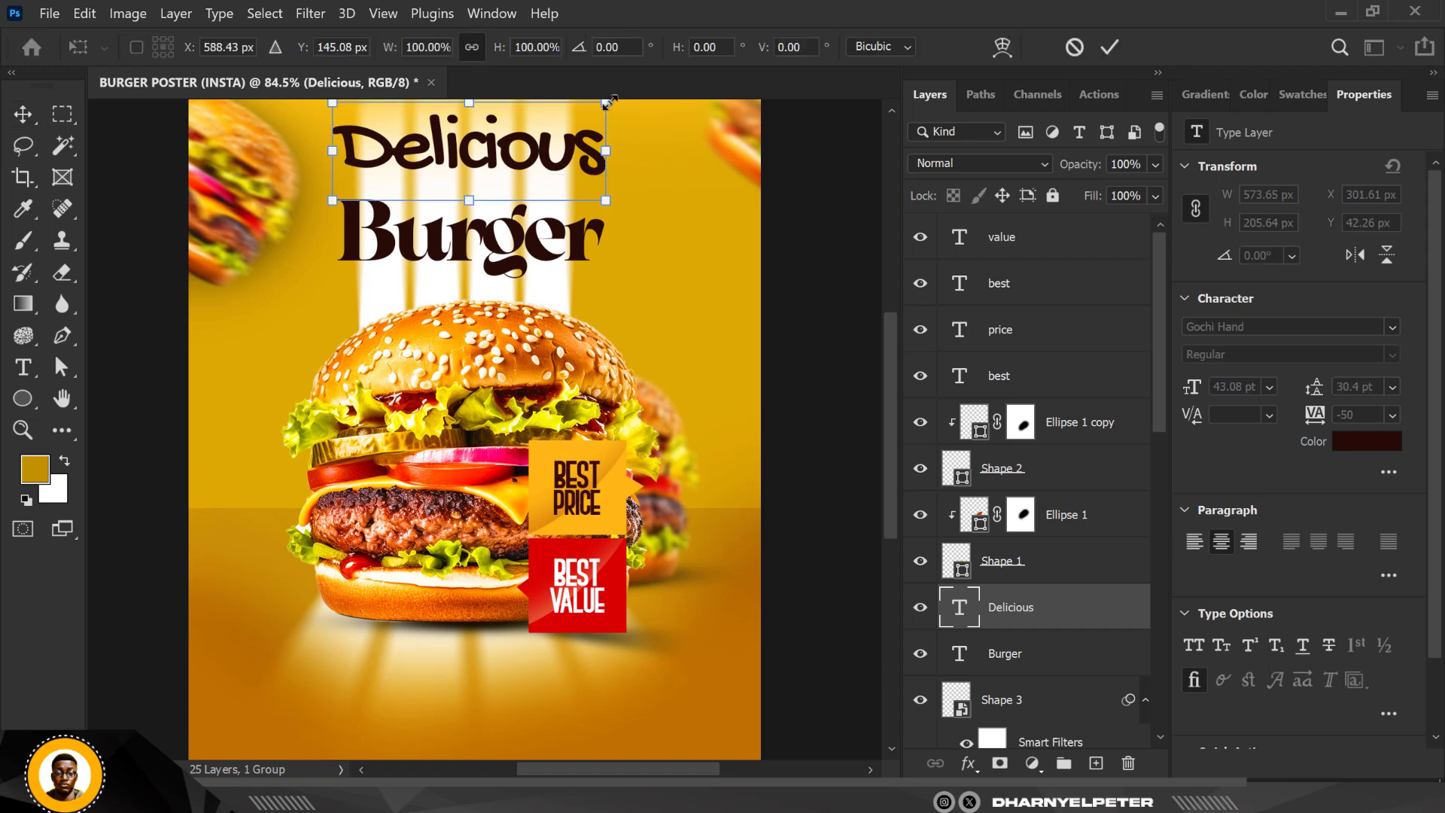
{"action": "left_click_drag", "start_coordinate": [610, 102], "coordinate": [493, 210]}
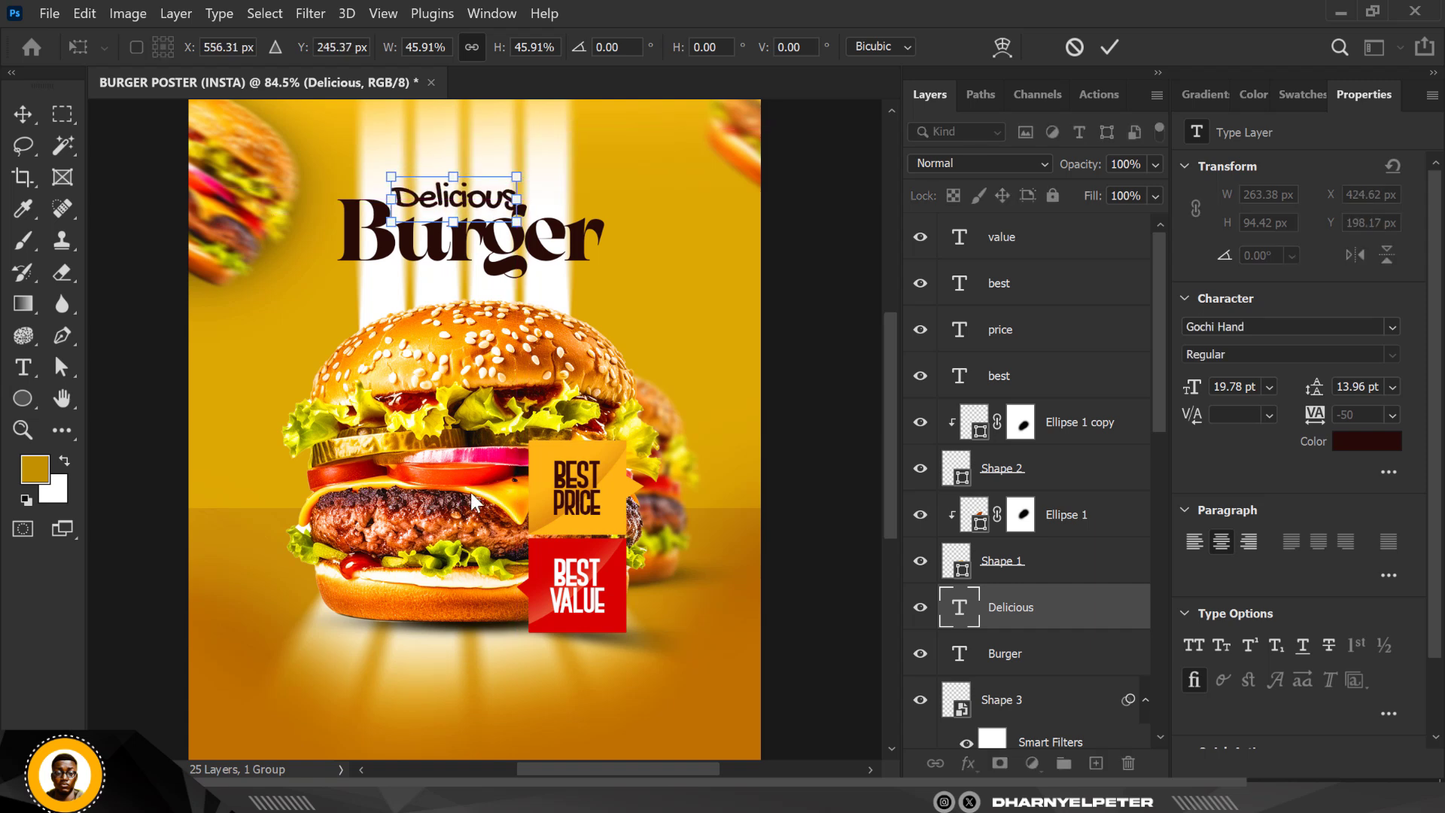
{"action": "key", "text": "Return"}
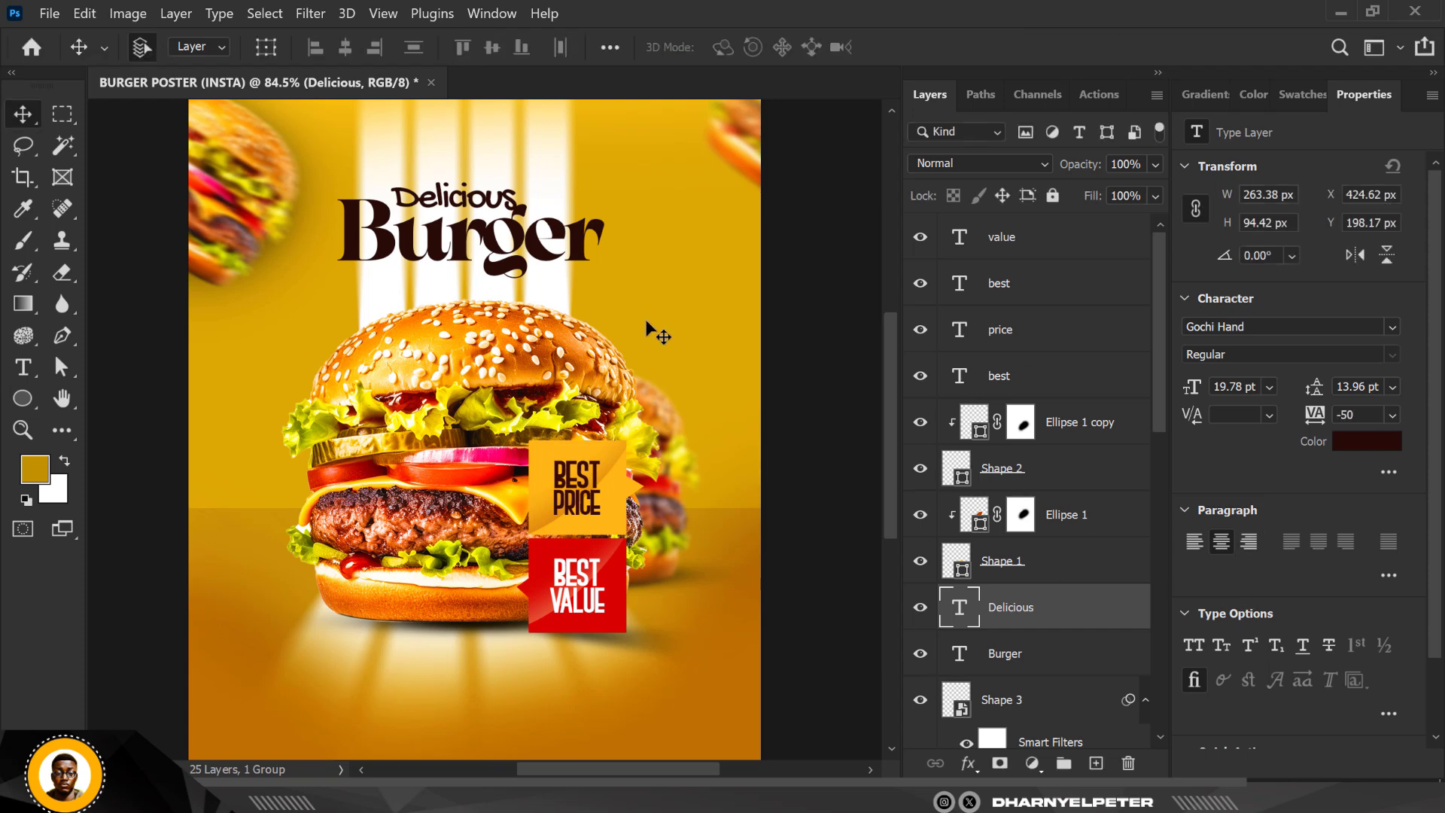
- Try a tracking value of 200 on the Delicious text
{"action": "scroll", "coordinate": [625, 316], "scroll_direction": "down", "scroll_amount": 1}
{"action": "scroll", "coordinate": [593, 309], "scroll_direction": "up", "scroll_amount": 1}
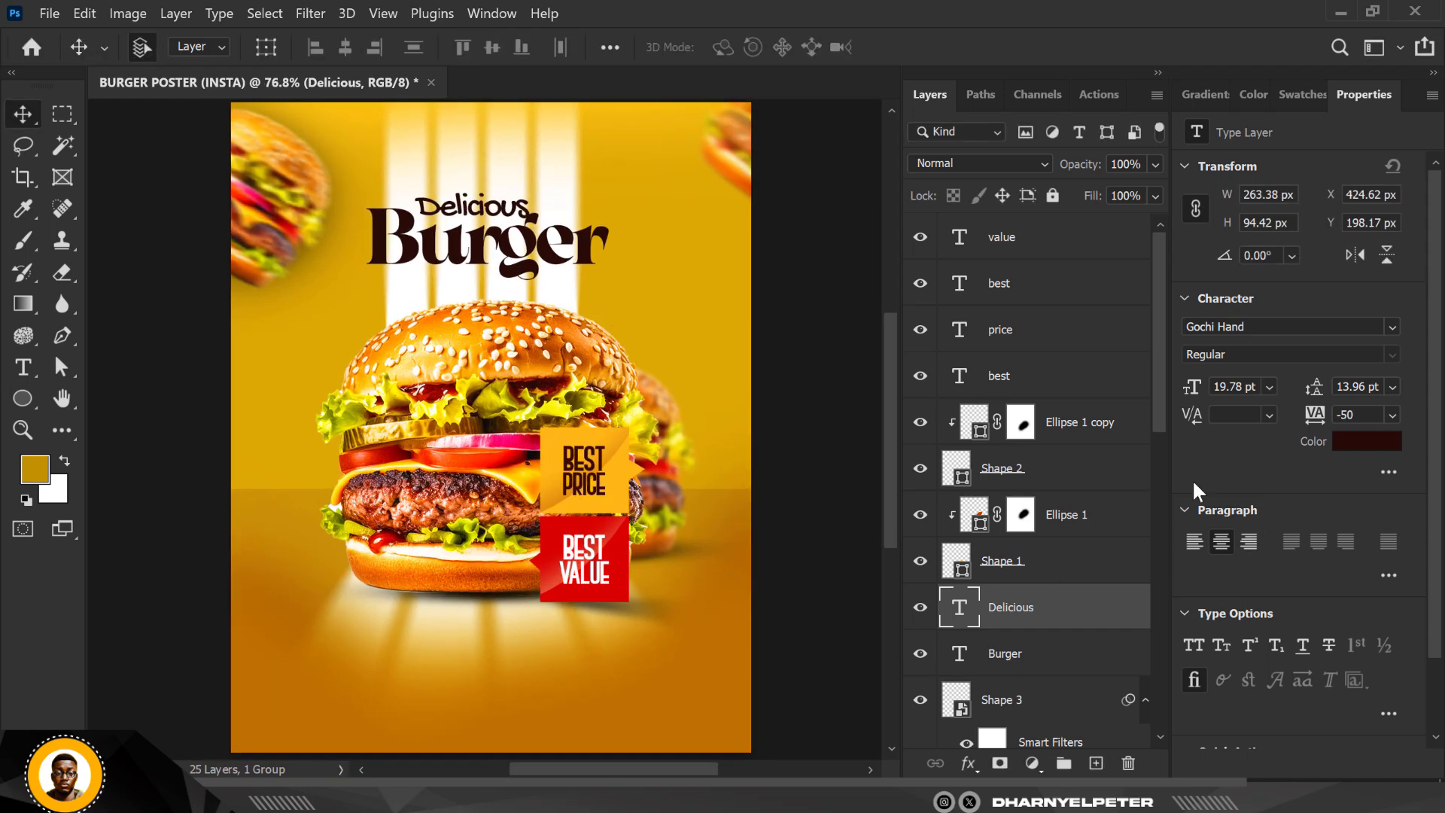
{"action": "left_click", "coordinate": [1394, 413]}
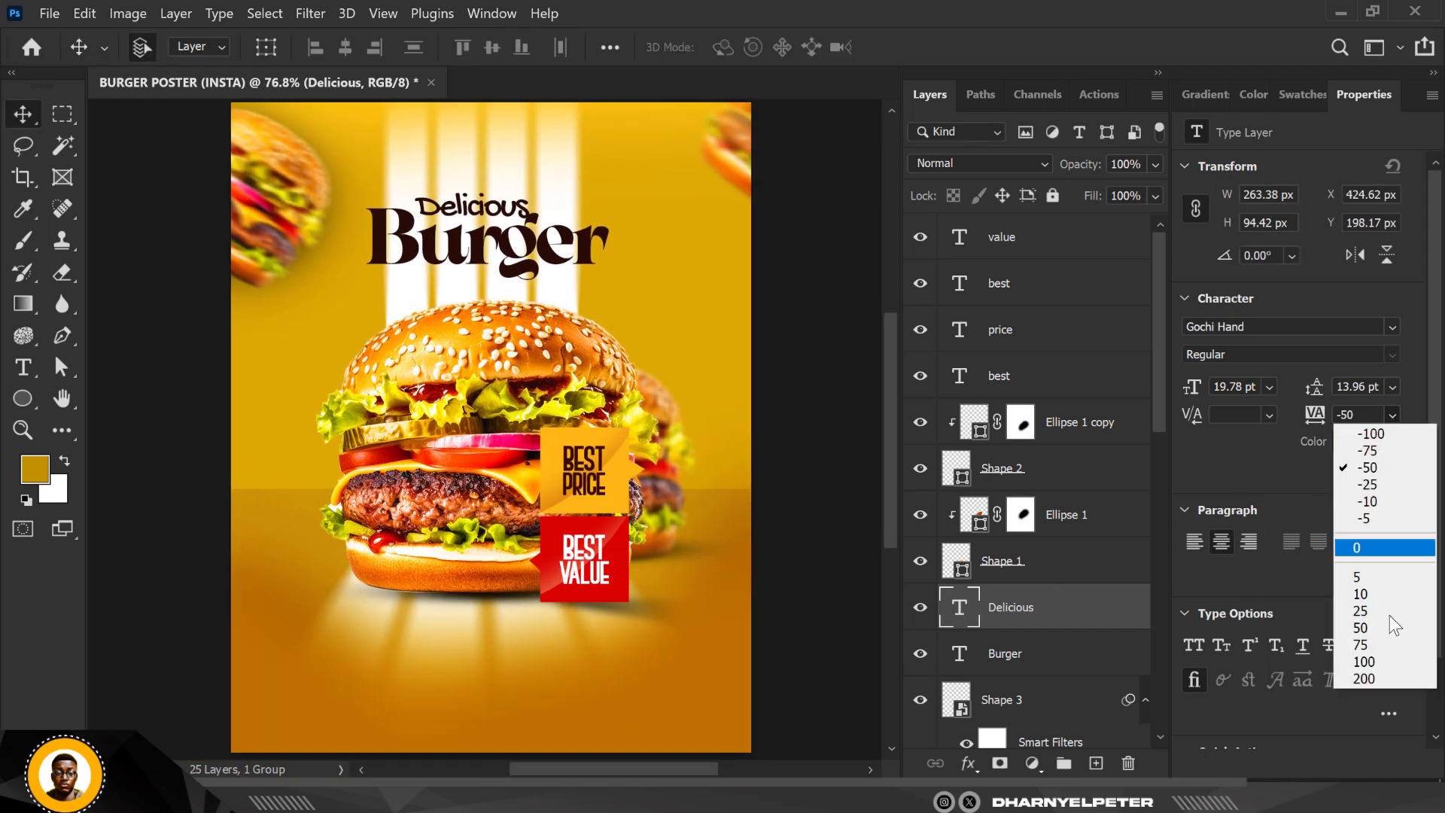
{"action": "left_click", "coordinate": [1385, 680]}
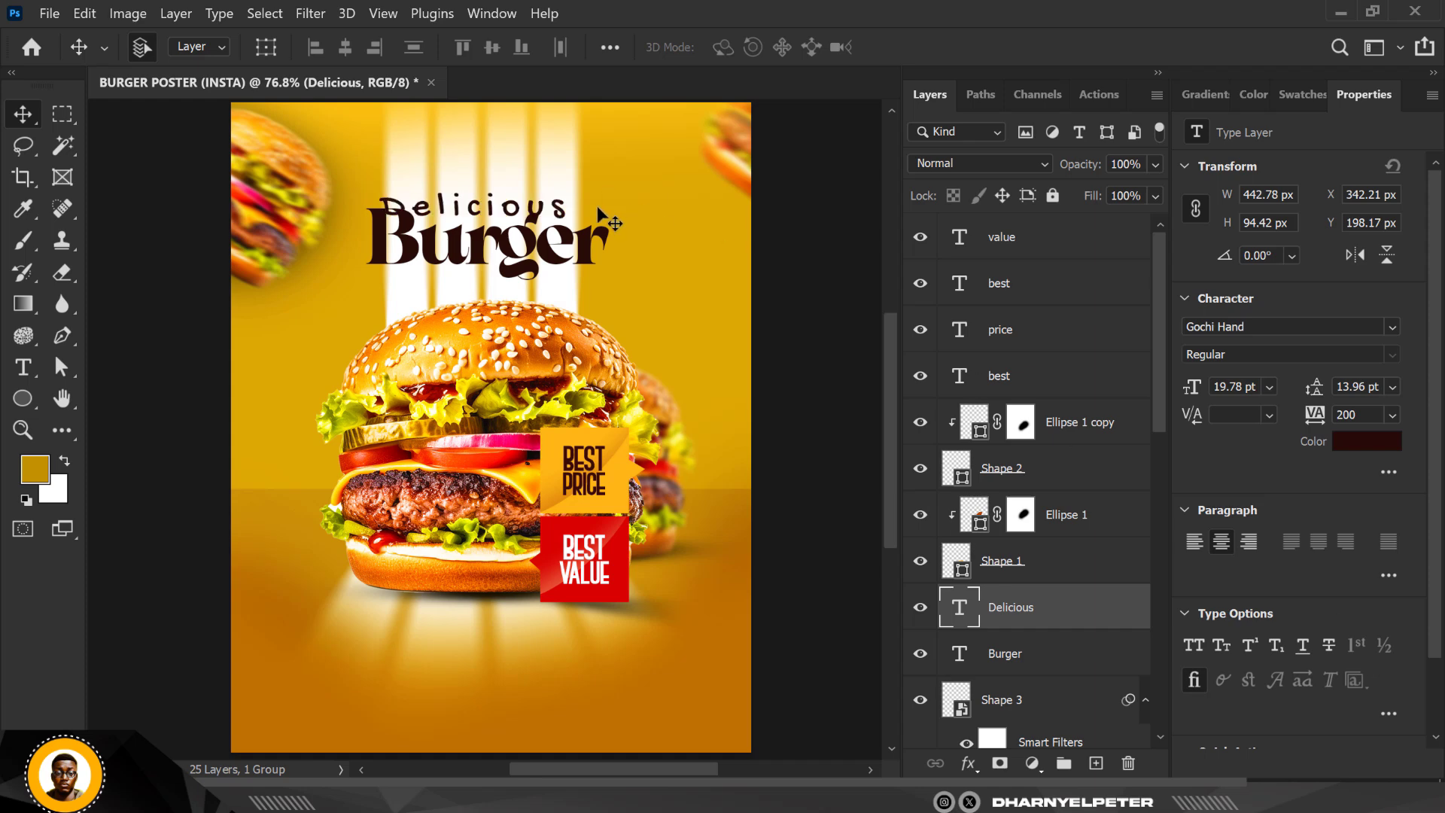
{"action": "key", "text": "ctrl+z"}
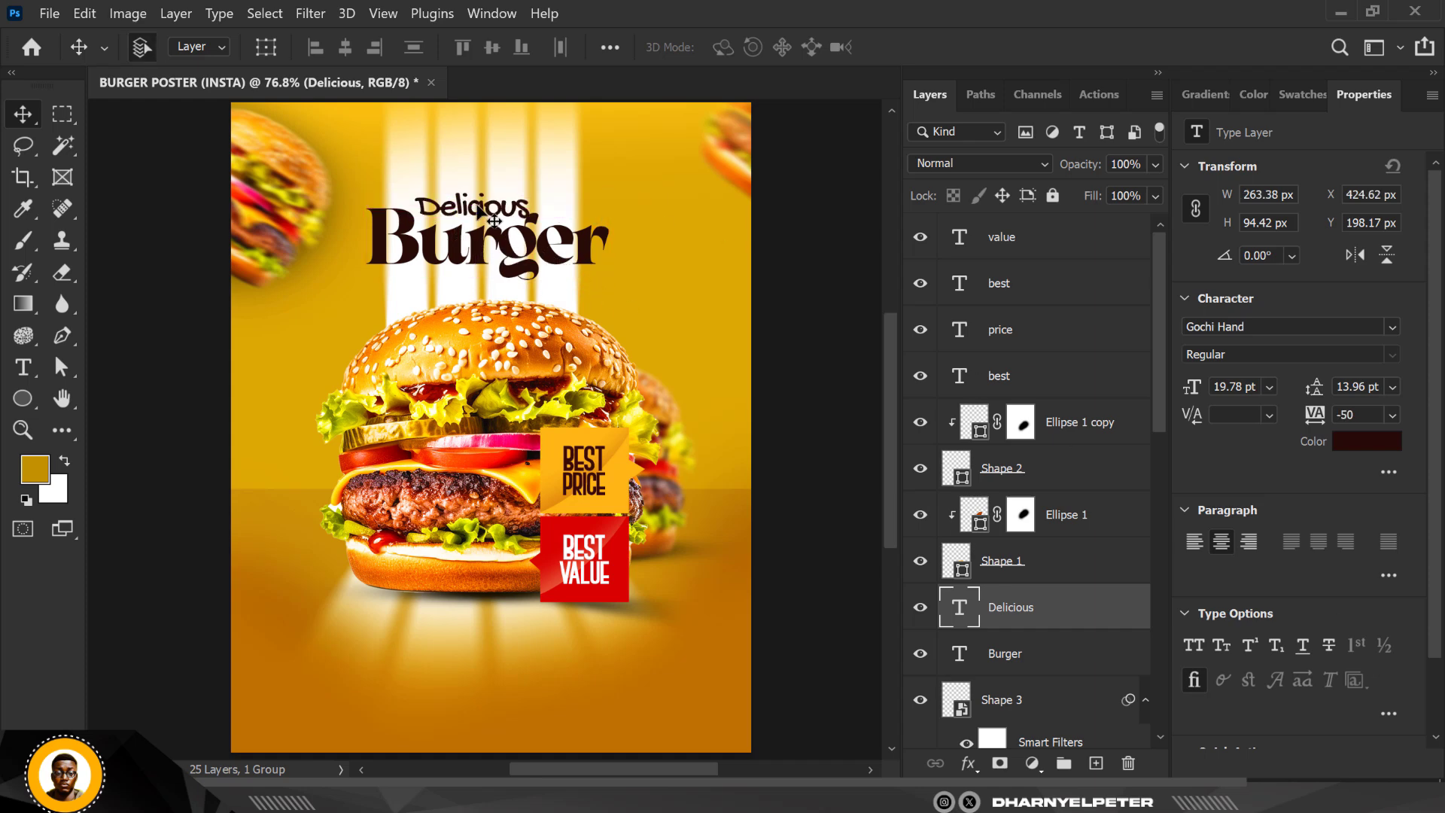
- Set the Delicious text's tracking to -10
{"action": "scroll", "coordinate": [489, 218], "scroll_direction": "up", "scroll_amount": 10}
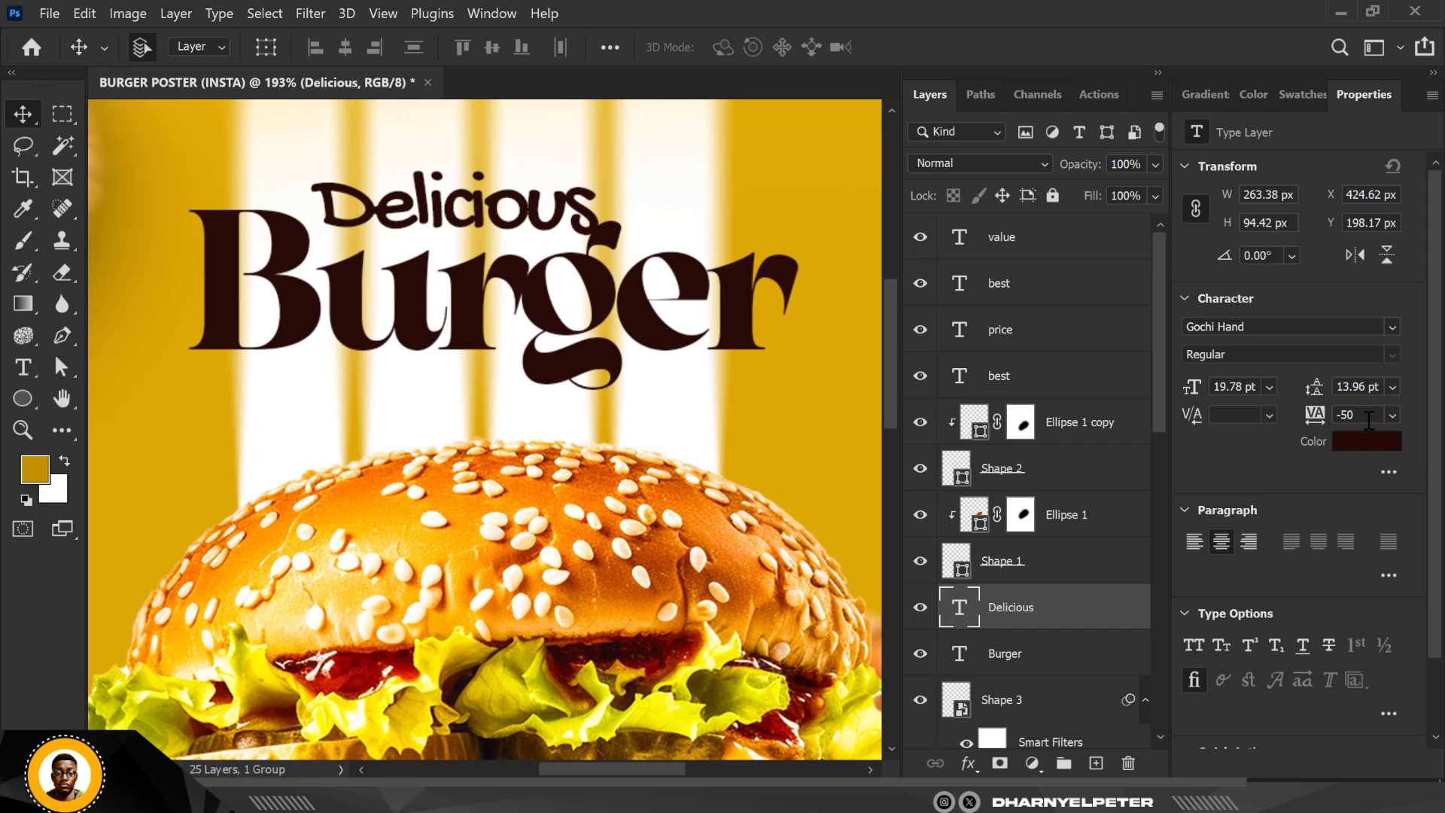
{"action": "left_click", "coordinate": [1394, 416]}
{"action": "left_click", "coordinate": [1371, 507]}
- Scale the Delicious text down to about 84% and nudge it into the gap between the B and g of Burger
{"action": "key", "text": "ctrl+t"}
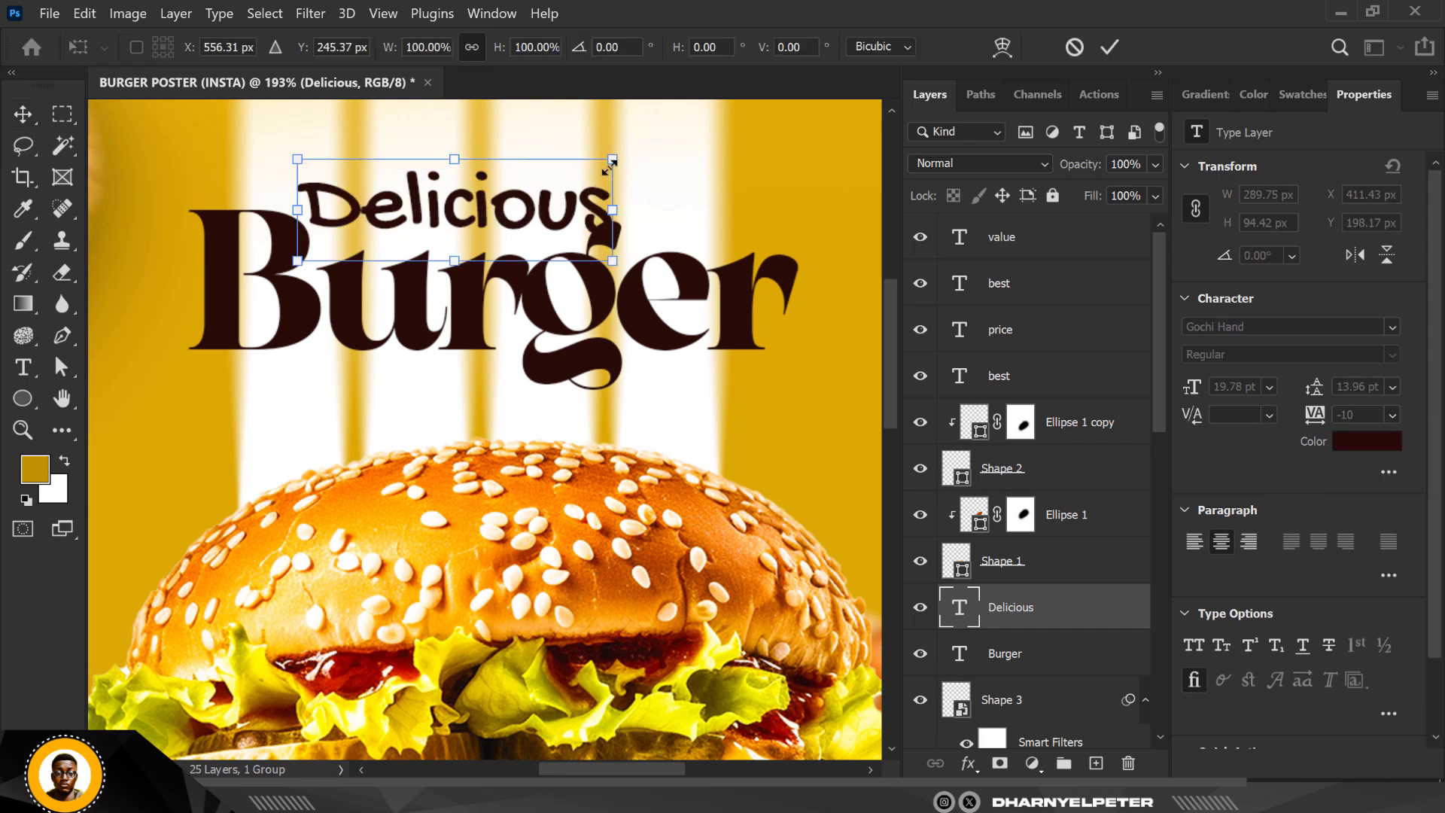
{"action": "left_click_drag", "start_coordinate": [606, 165], "coordinate": [587, 168]}
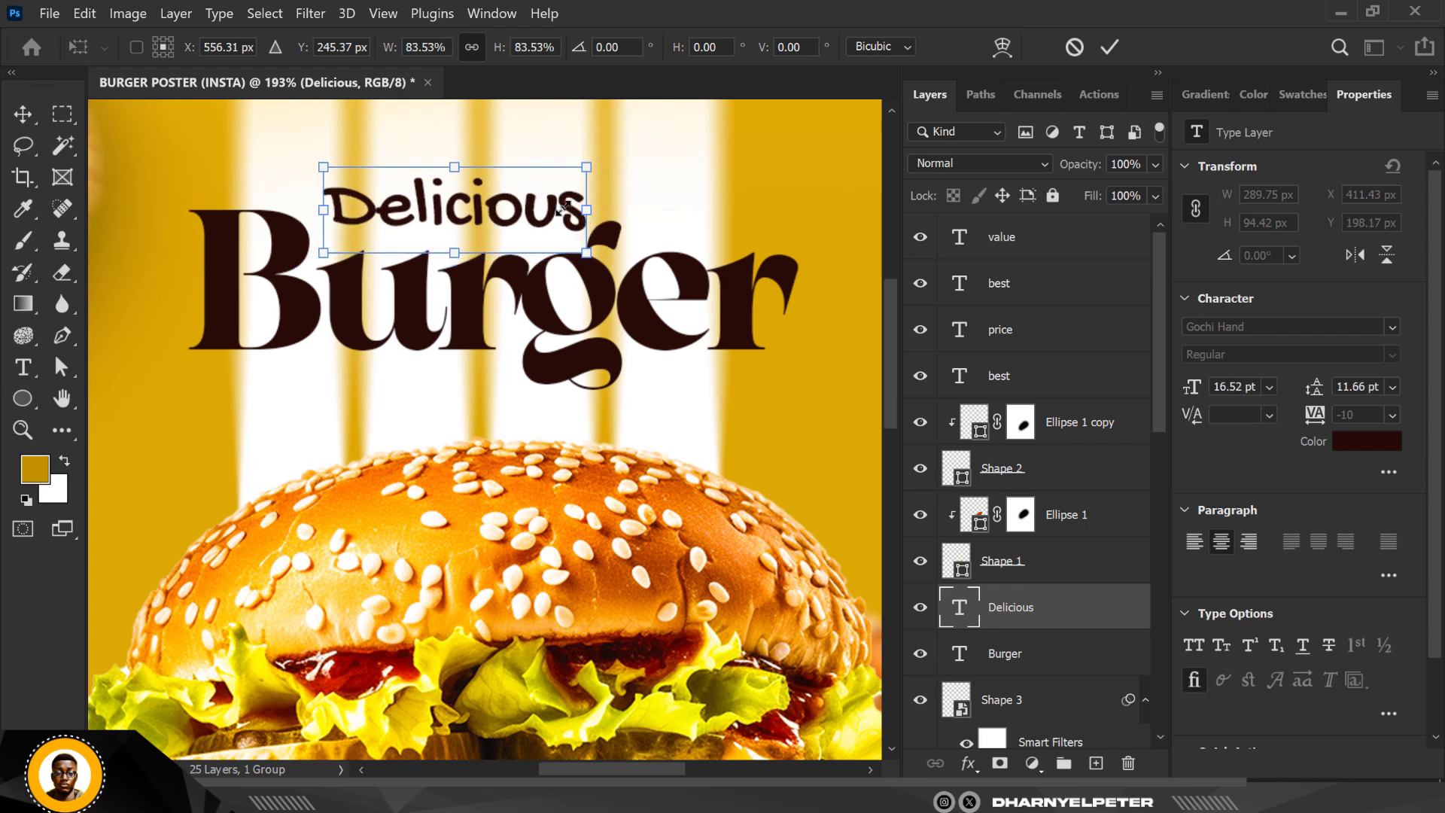
{"action": "left_click_drag", "start_coordinate": [548, 215], "coordinate": [544, 215]}
{"action": "key", "text": "Return"}
{"action": "scroll", "coordinate": [500, 301], "scroll_direction": "down", "scroll_amount": 5}
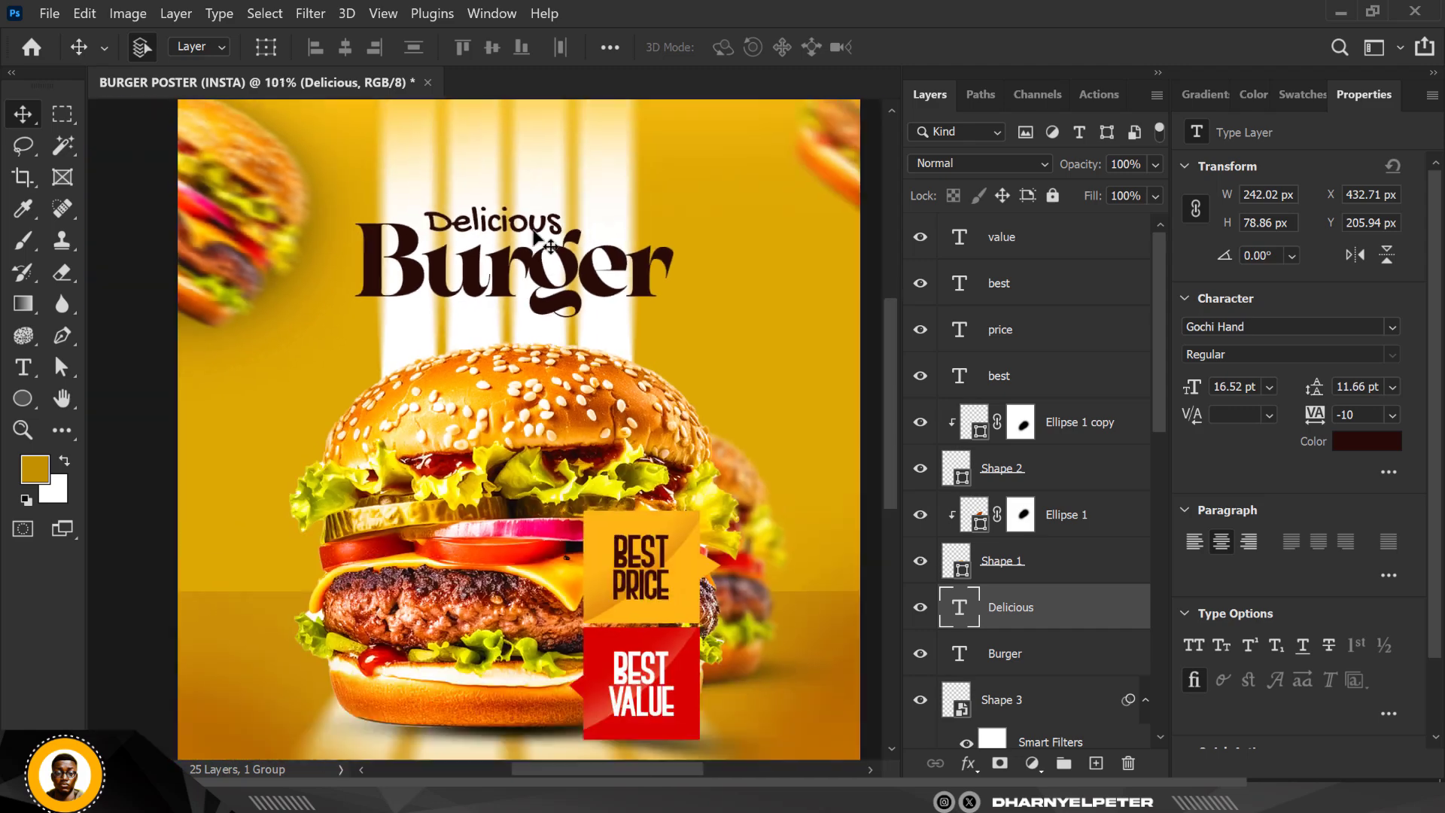
- Recolor the Burger headline text to dark red 490203 sampled from the sauce on the main burger
{"action": "scroll", "coordinate": [512, 294], "scroll_direction": "up", "scroll_amount": 4}
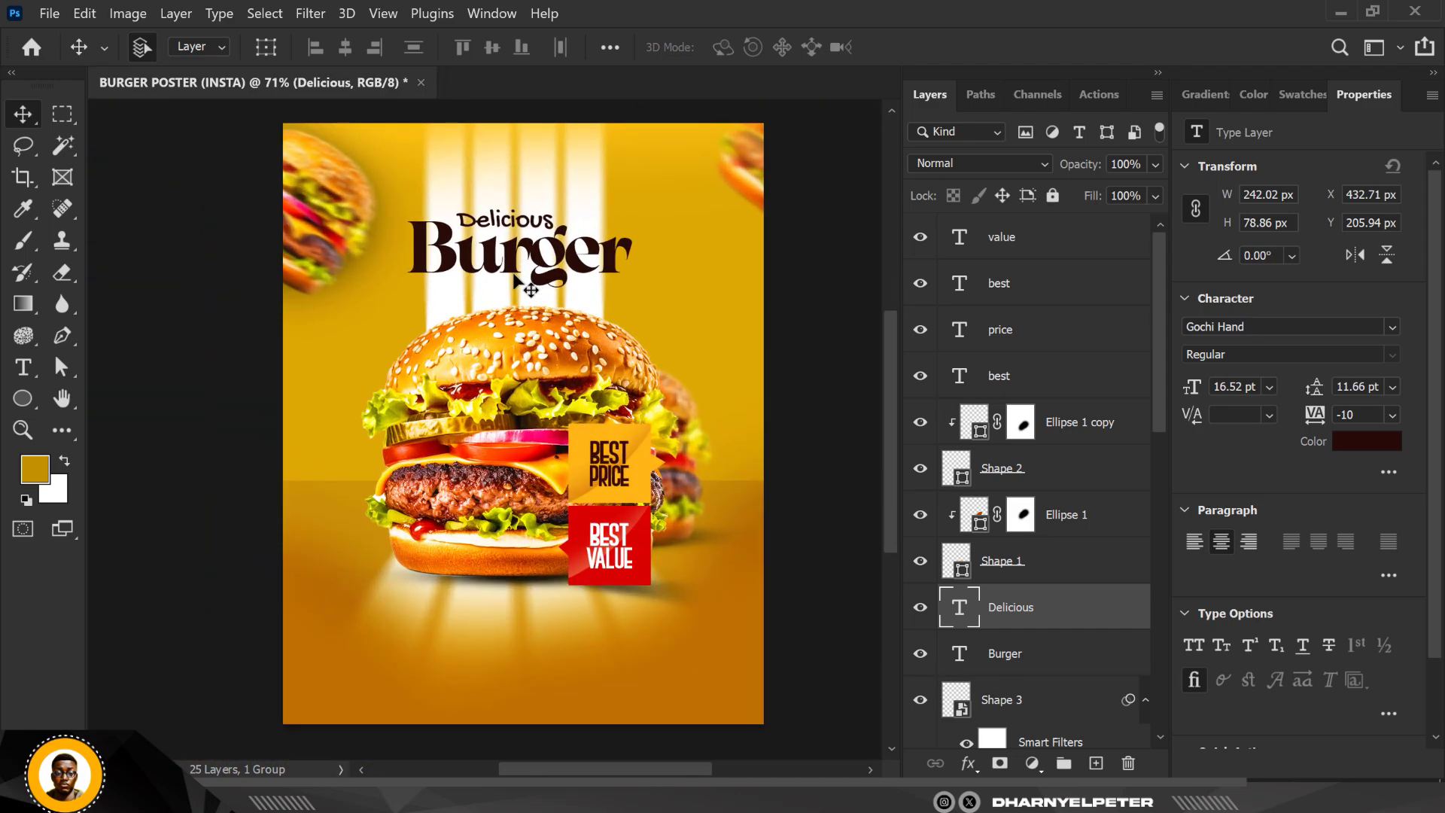
{"action": "left_click", "coordinate": [543, 254]}
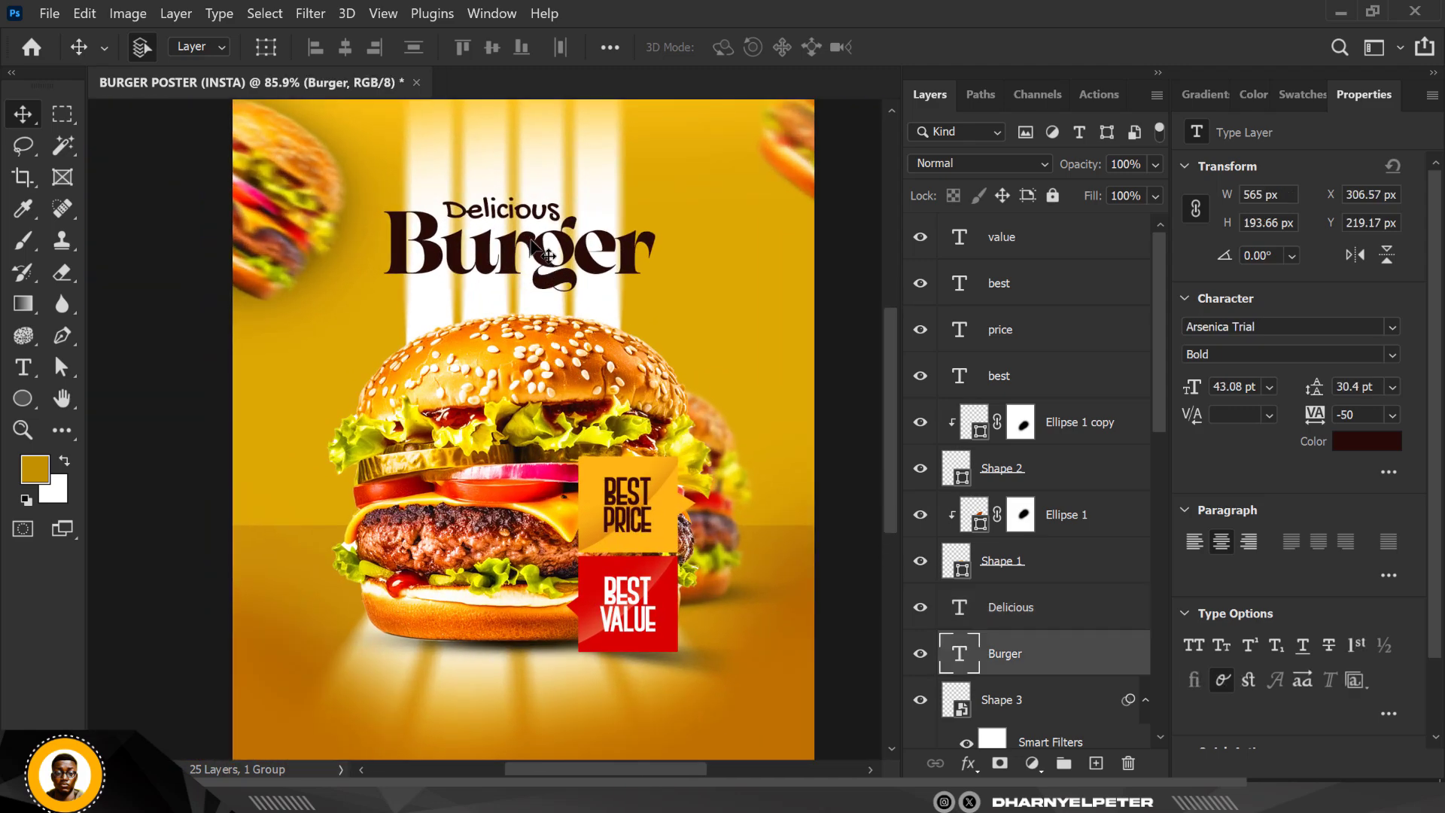
{"action": "left_click", "coordinate": [1367, 449]}
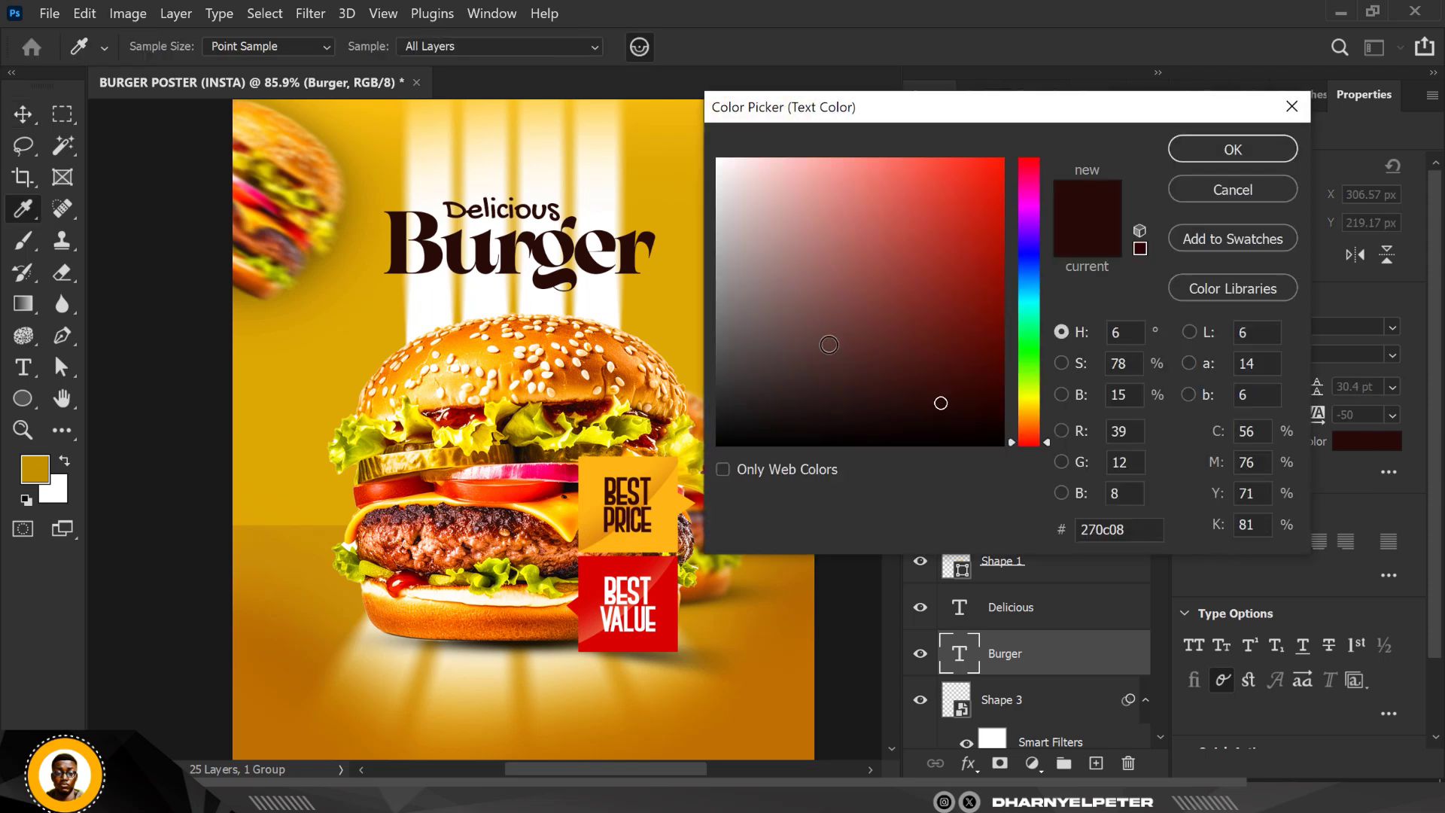
{"action": "left_click", "coordinate": [584, 397]}
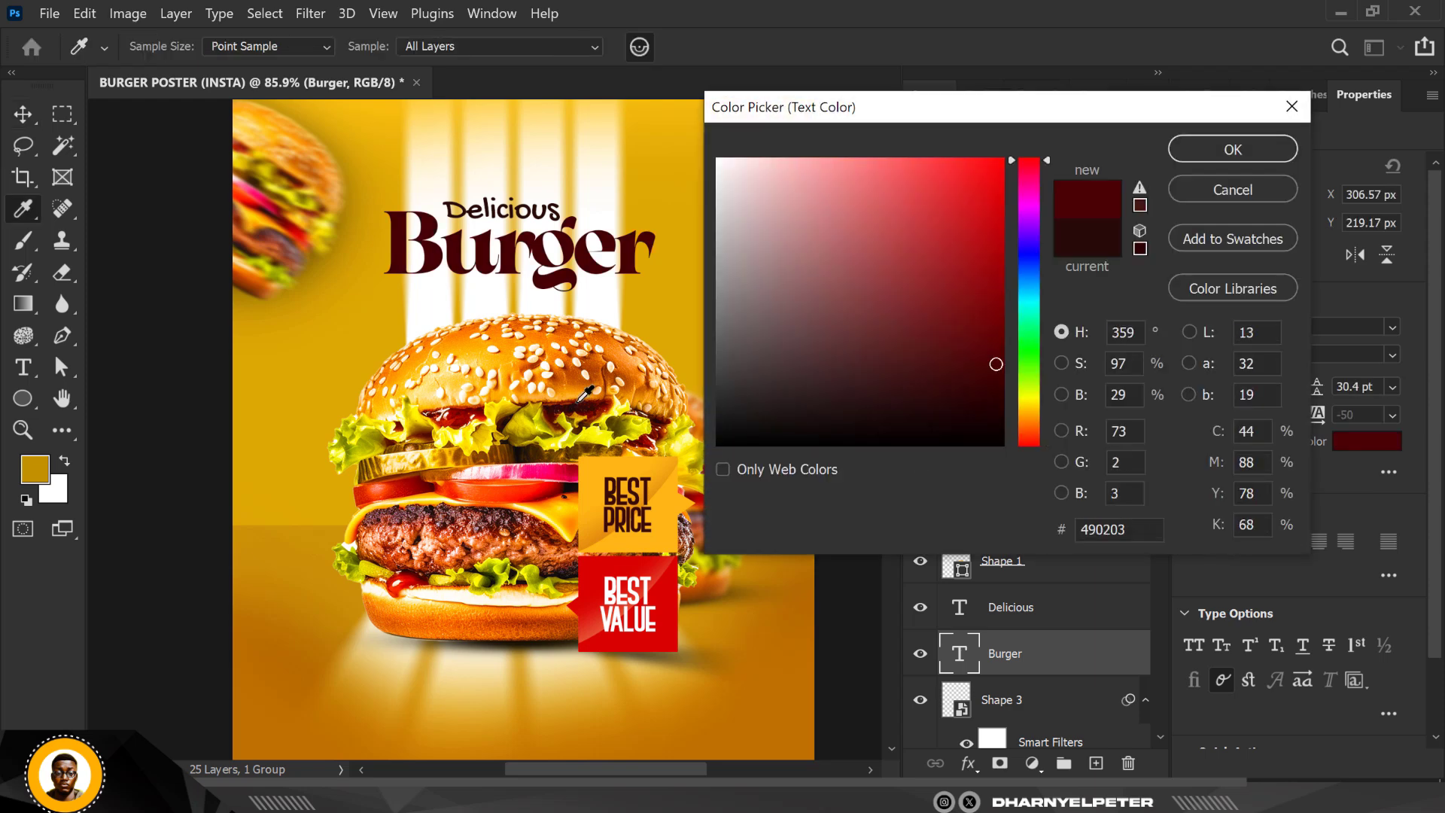
{"action": "left_click", "coordinate": [1226, 155]}
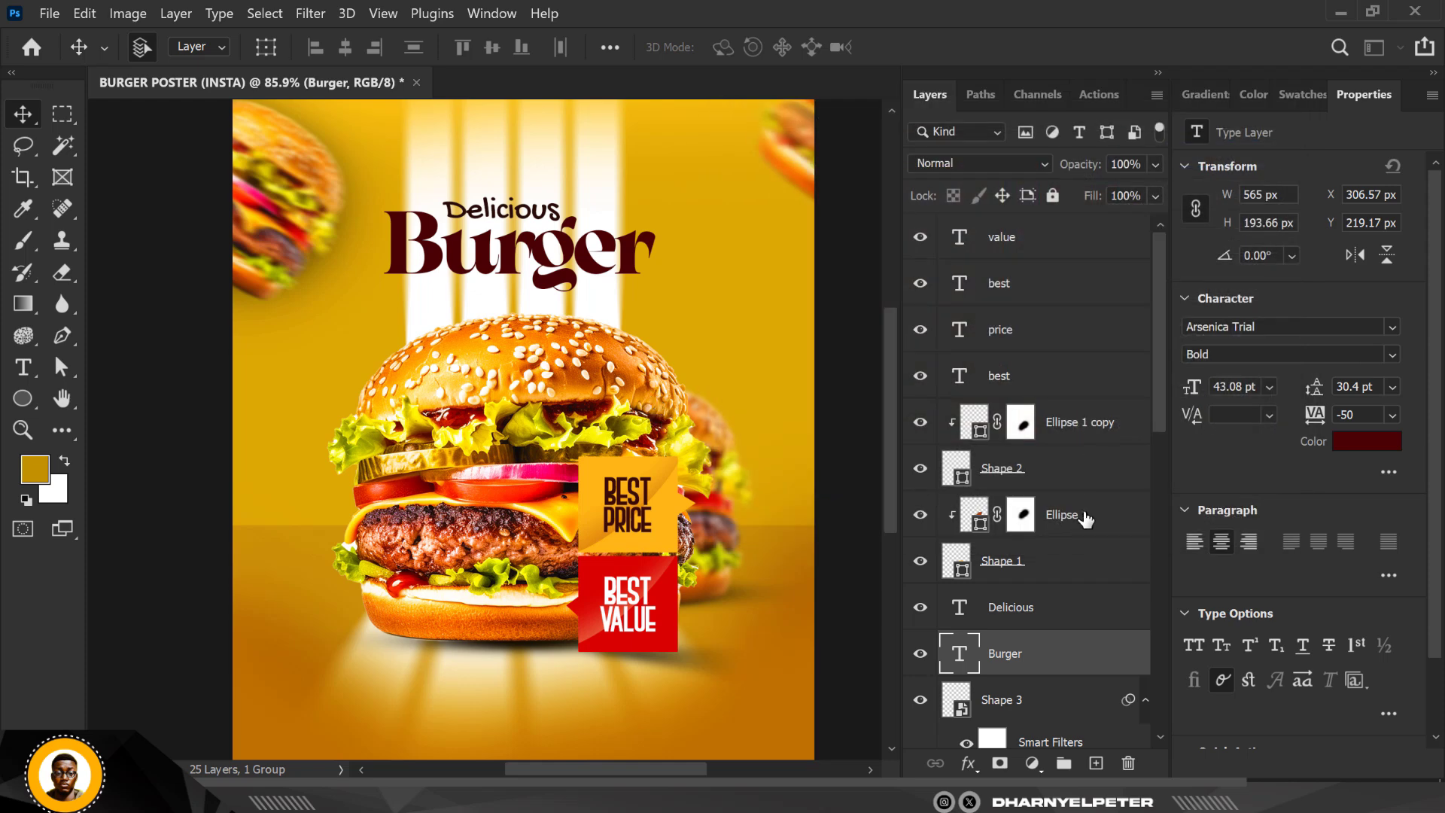
- Recolor the Delicious text by sampling the dark red of the word Burger
{"action": "left_click", "coordinate": [1038, 607]}
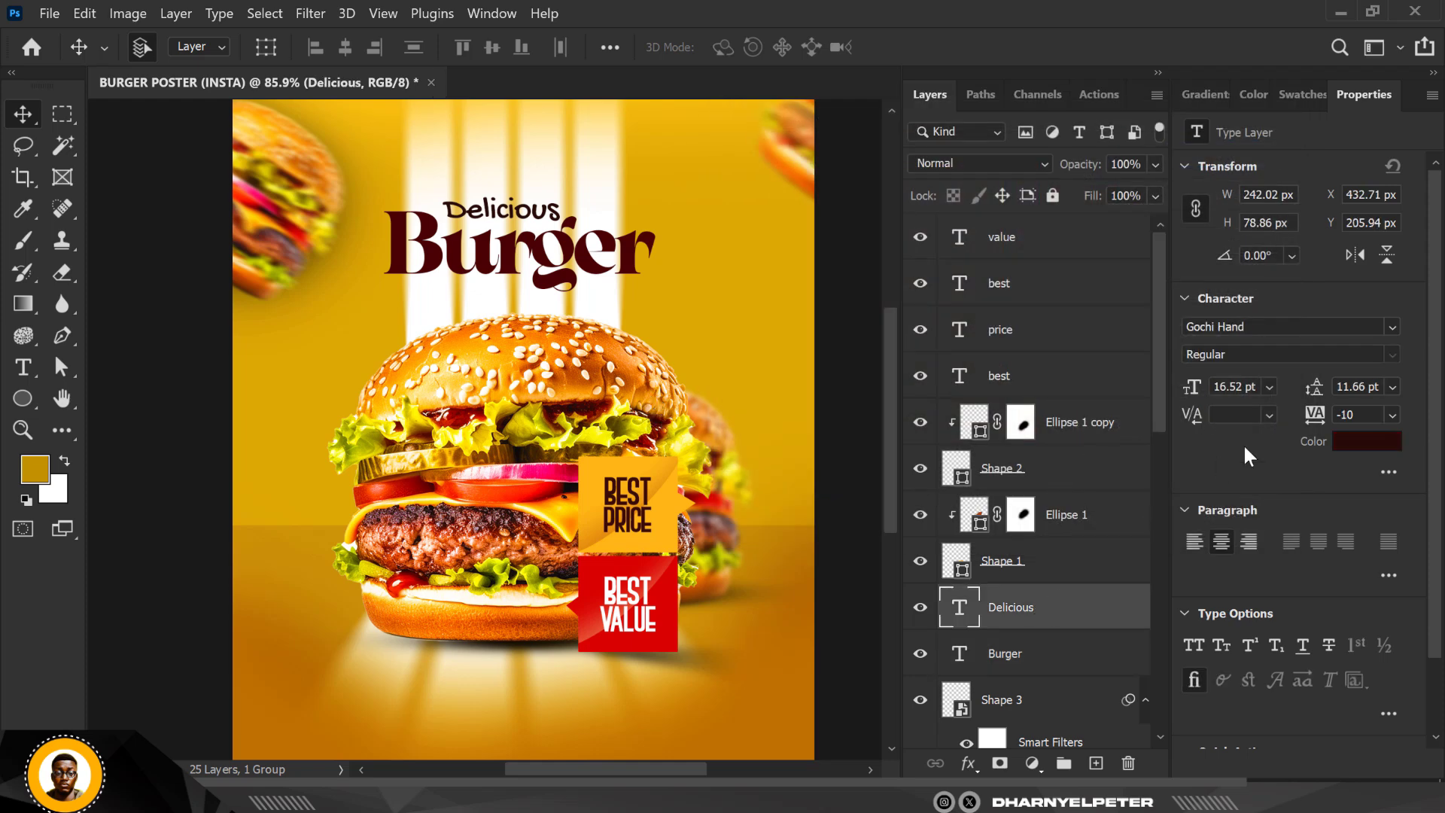
{"action": "left_click", "coordinate": [1358, 445]}
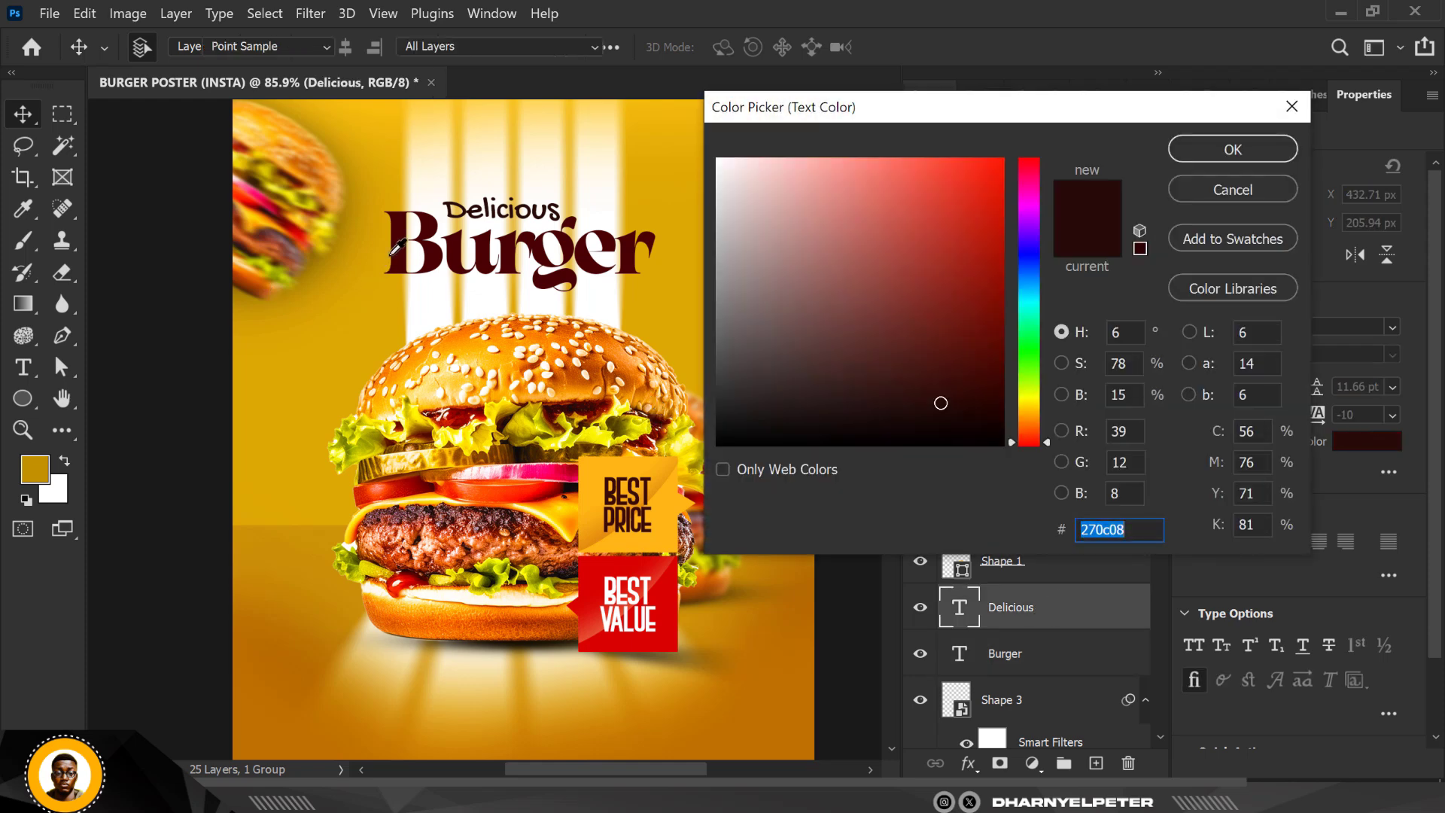
{"action": "left_click", "coordinate": [1259, 159]}
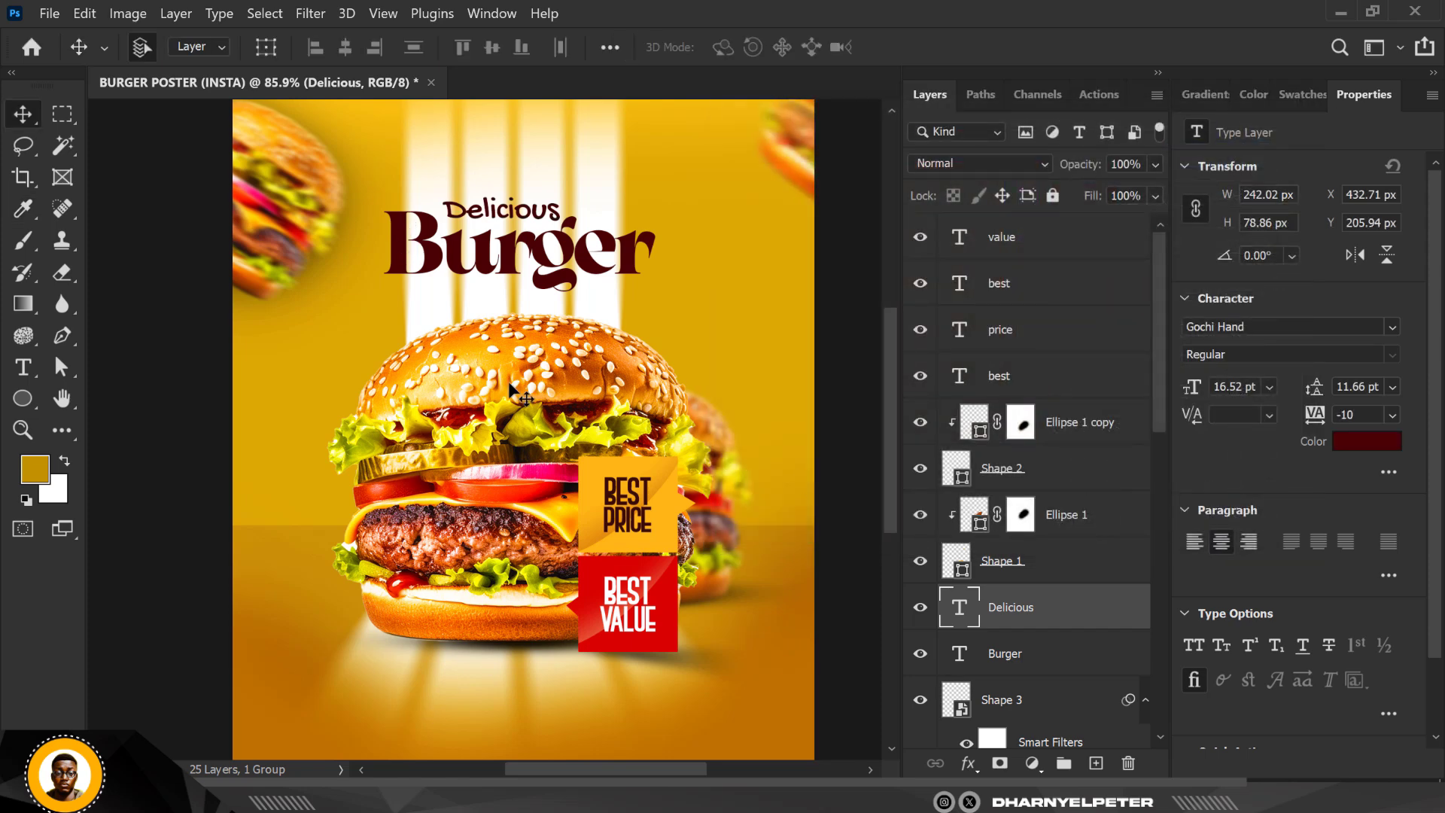
- Group the Delicious and Burger text layers as DB and move the group to the top of the layer stack
{"action": "scroll", "coordinate": [594, 154], "scroll_direction": "down", "scroll_amount": 1}
{"action": "scroll", "coordinate": [562, 175], "scroll_direction": "up", "scroll_amount": 2}
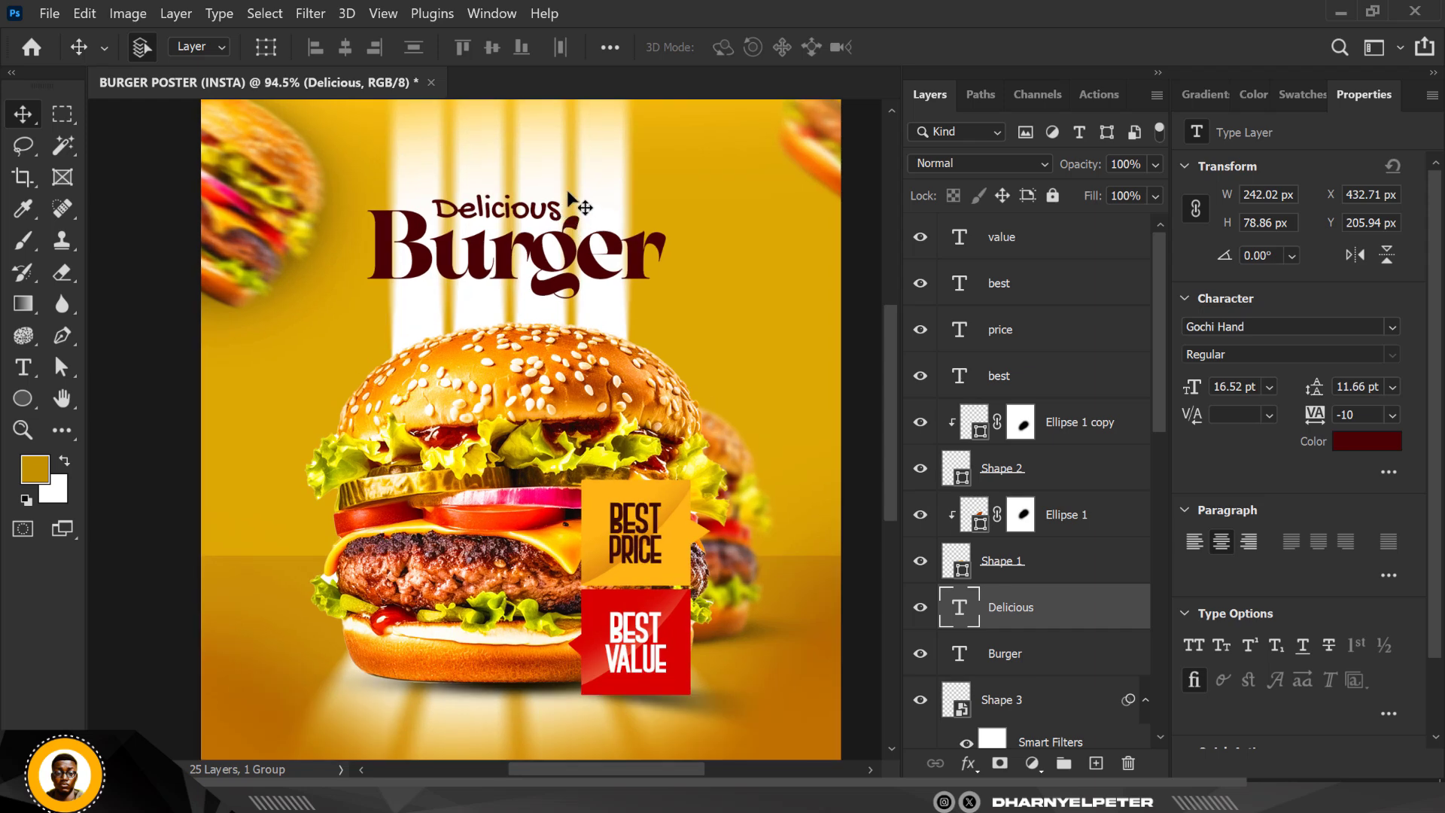
{"action": "scroll", "coordinate": [433, 248], "scroll_direction": "up", "scroll_amount": 1}
{"action": "scroll", "coordinate": [527, 301], "scroll_direction": "down", "scroll_amount": 3}
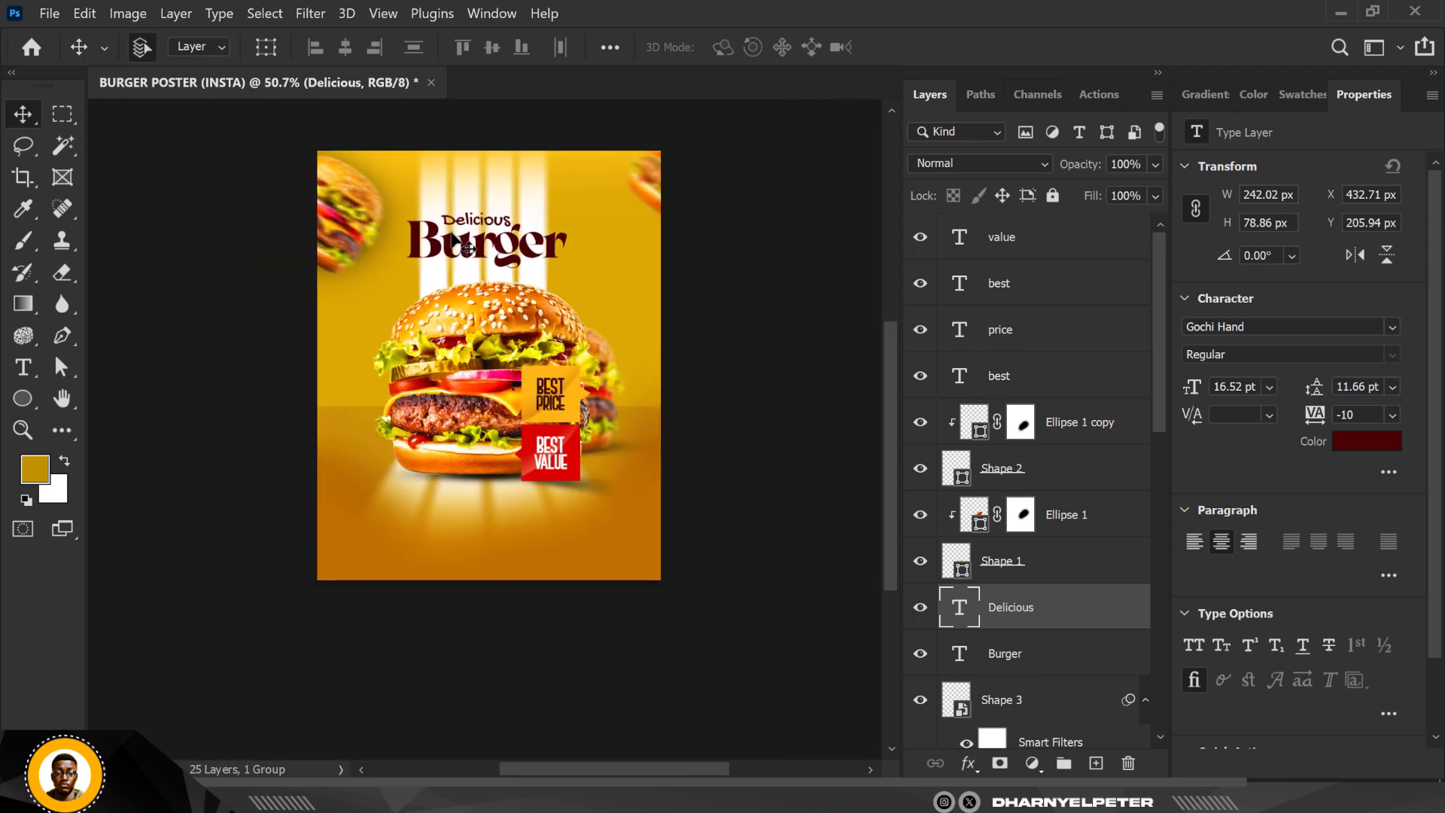
{"action": "scroll", "coordinate": [647, 331], "scroll_direction": "up", "scroll_amount": 1}
{"action": "left_click", "coordinate": [1008, 653], "text": "shift"}
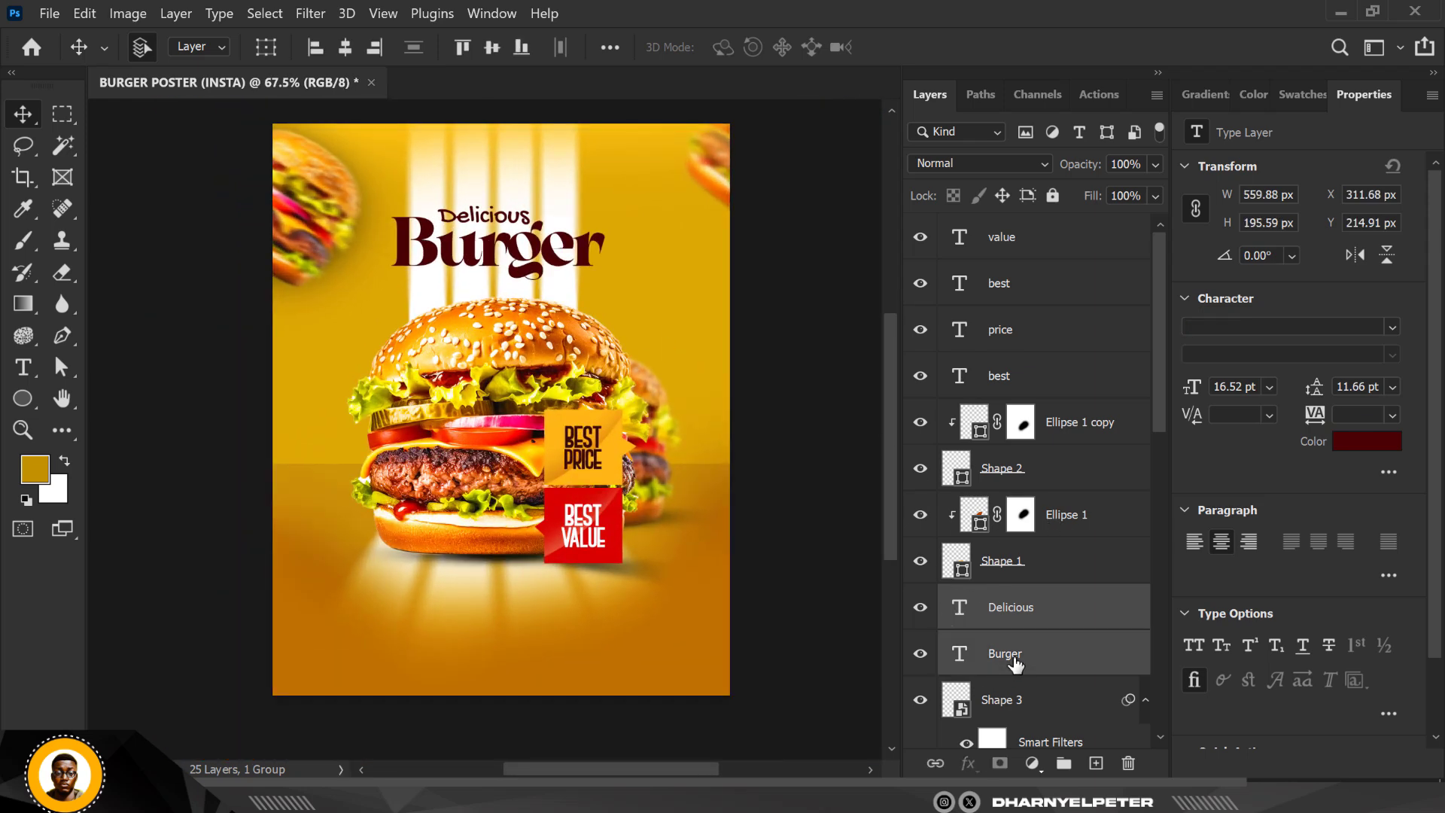
{"action": "mouse_move", "coordinate": [592, 796]}
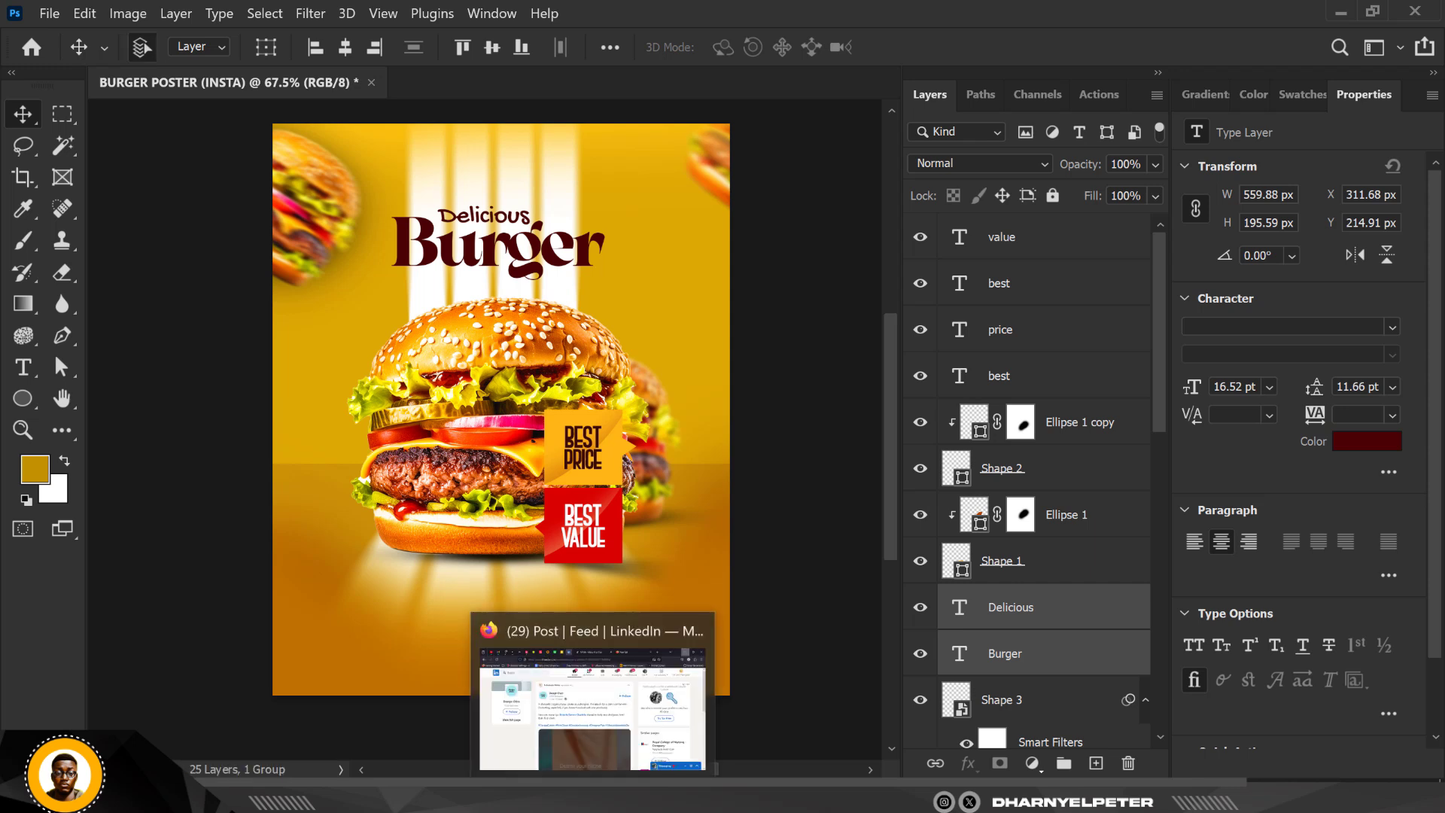
{"action": "key", "text": "ctrl+g"}
{"action": "double_click", "coordinate": [1001, 597]}
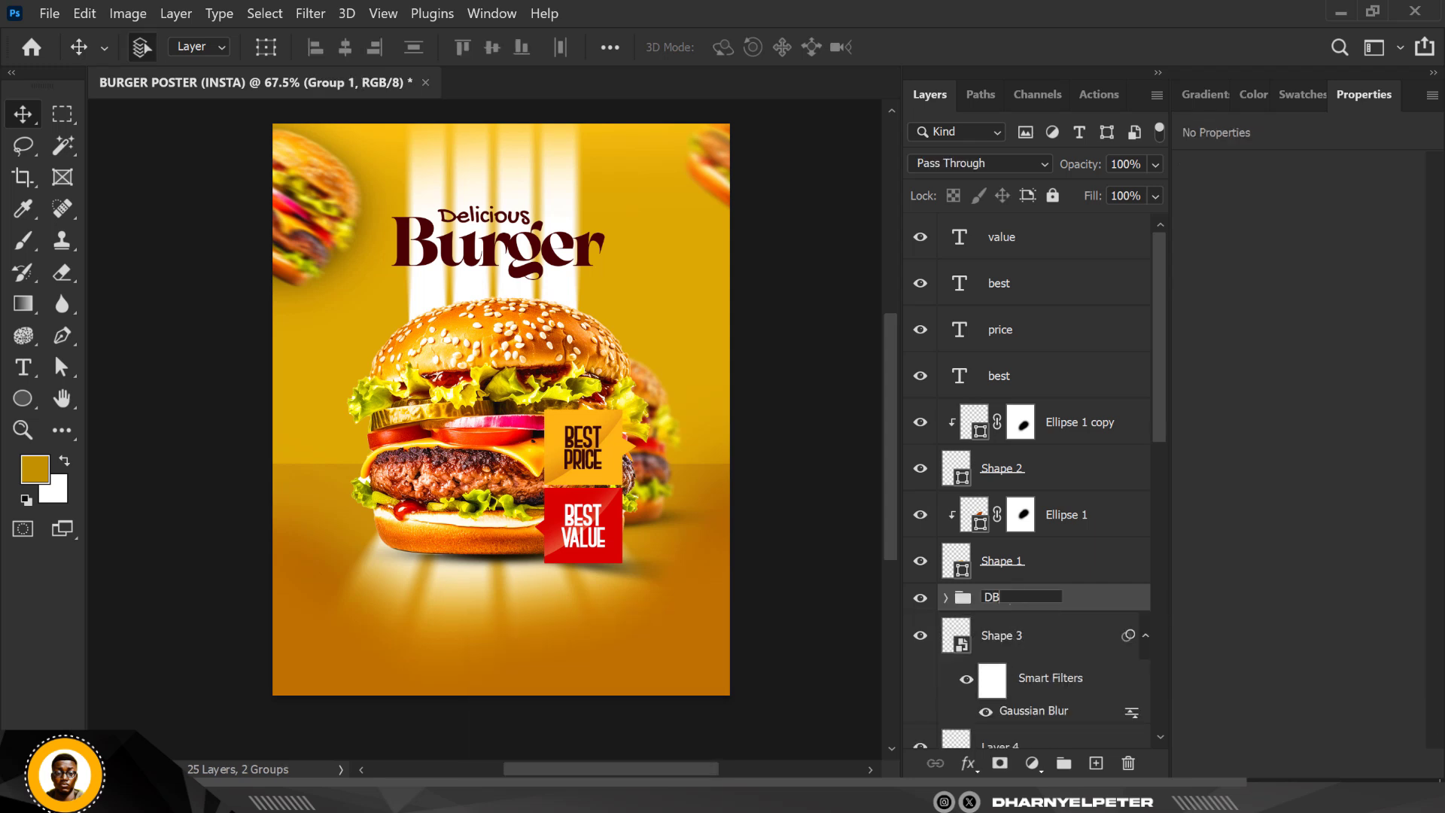
{"action": "type", "text": "DB"}
{"action": "key", "text": "Return"}
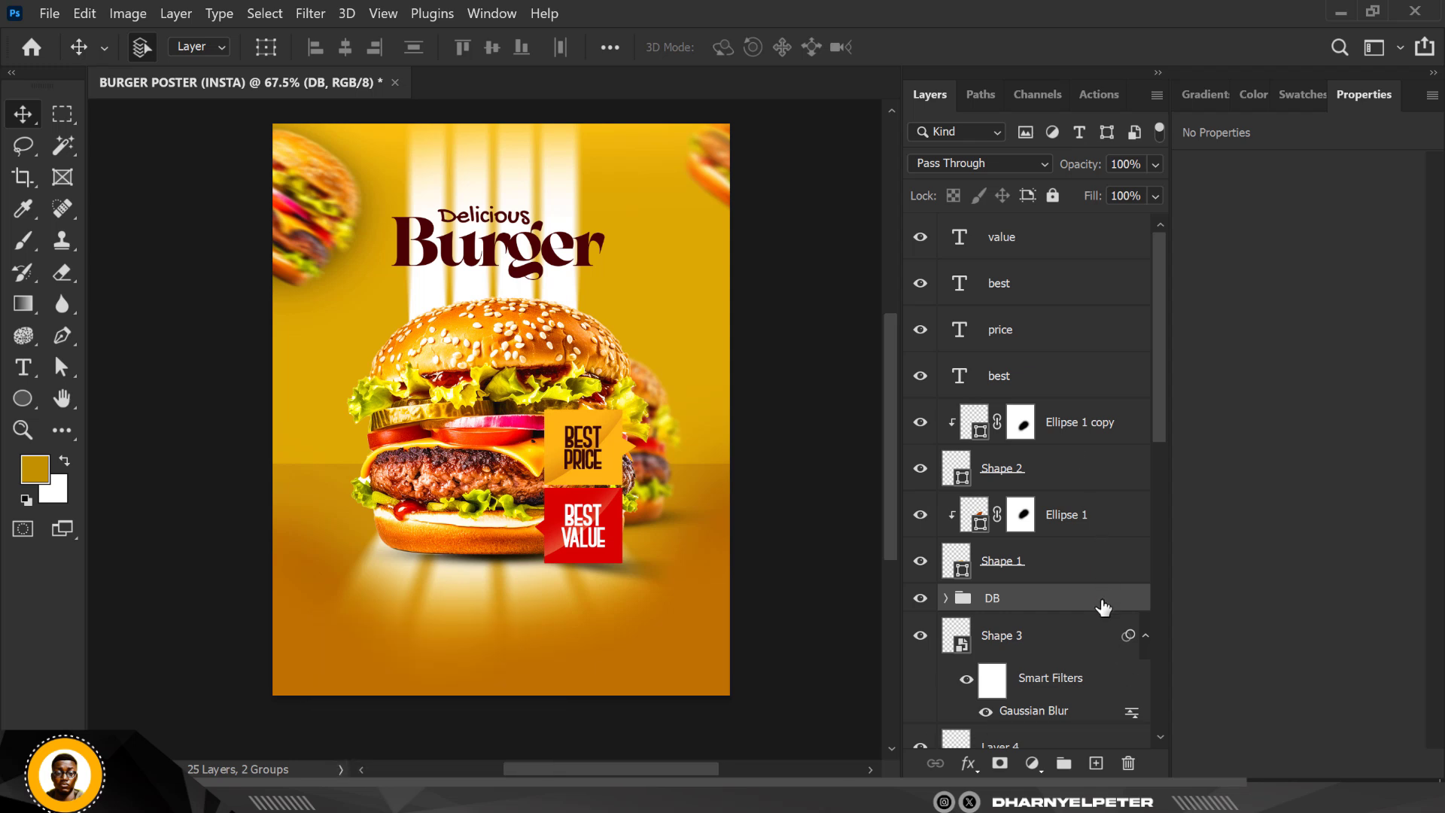
{"action": "left_click_drag", "start_coordinate": [1103, 607], "coordinate": [1053, 229]}
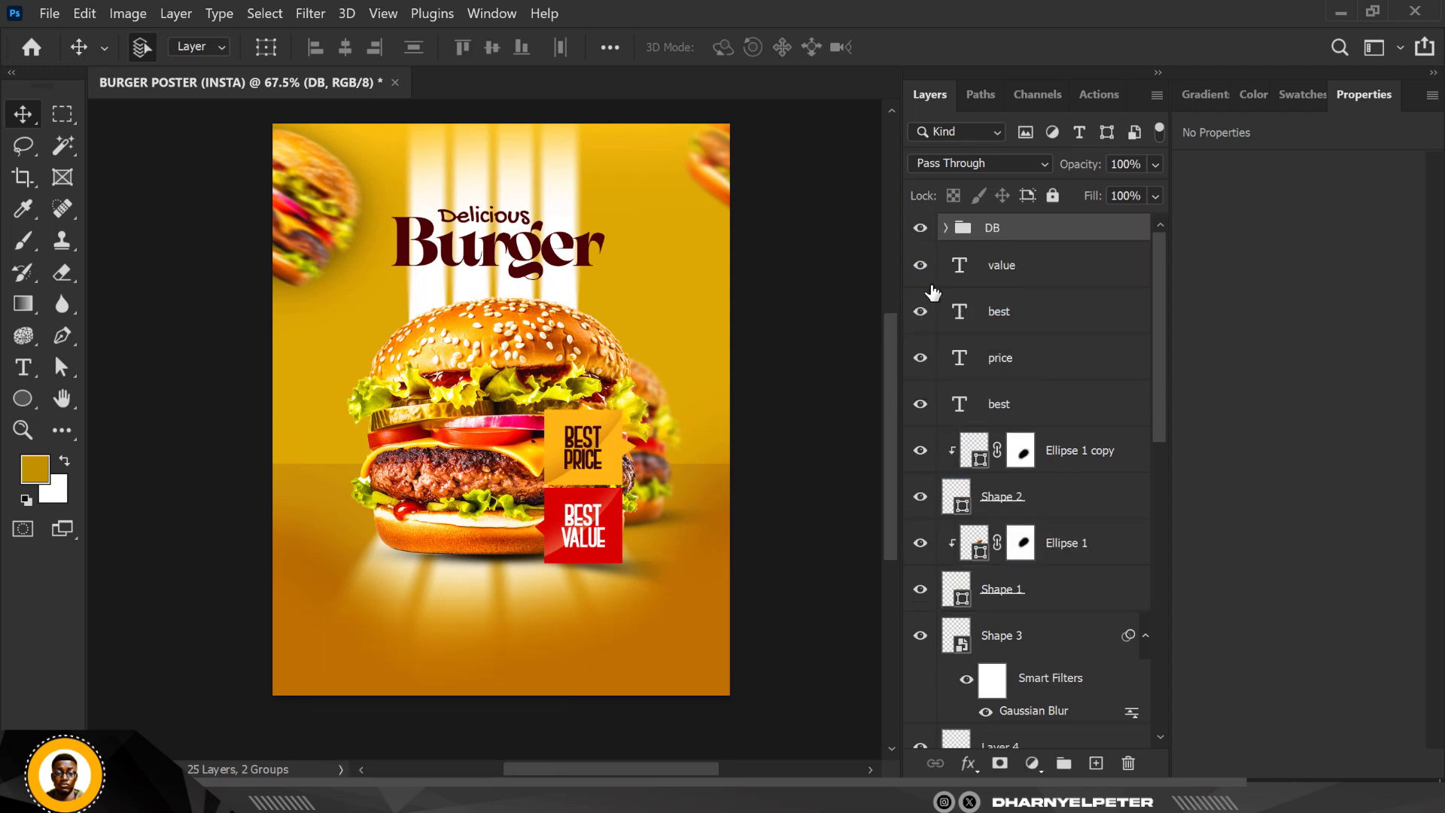
- Add a new empty layer directly above the value text layer and set the foreground color to light yellow f9cf4e
{"action": "left_click", "coordinate": [1016, 277]}
{"action": "left_click", "coordinate": [1096, 762]}
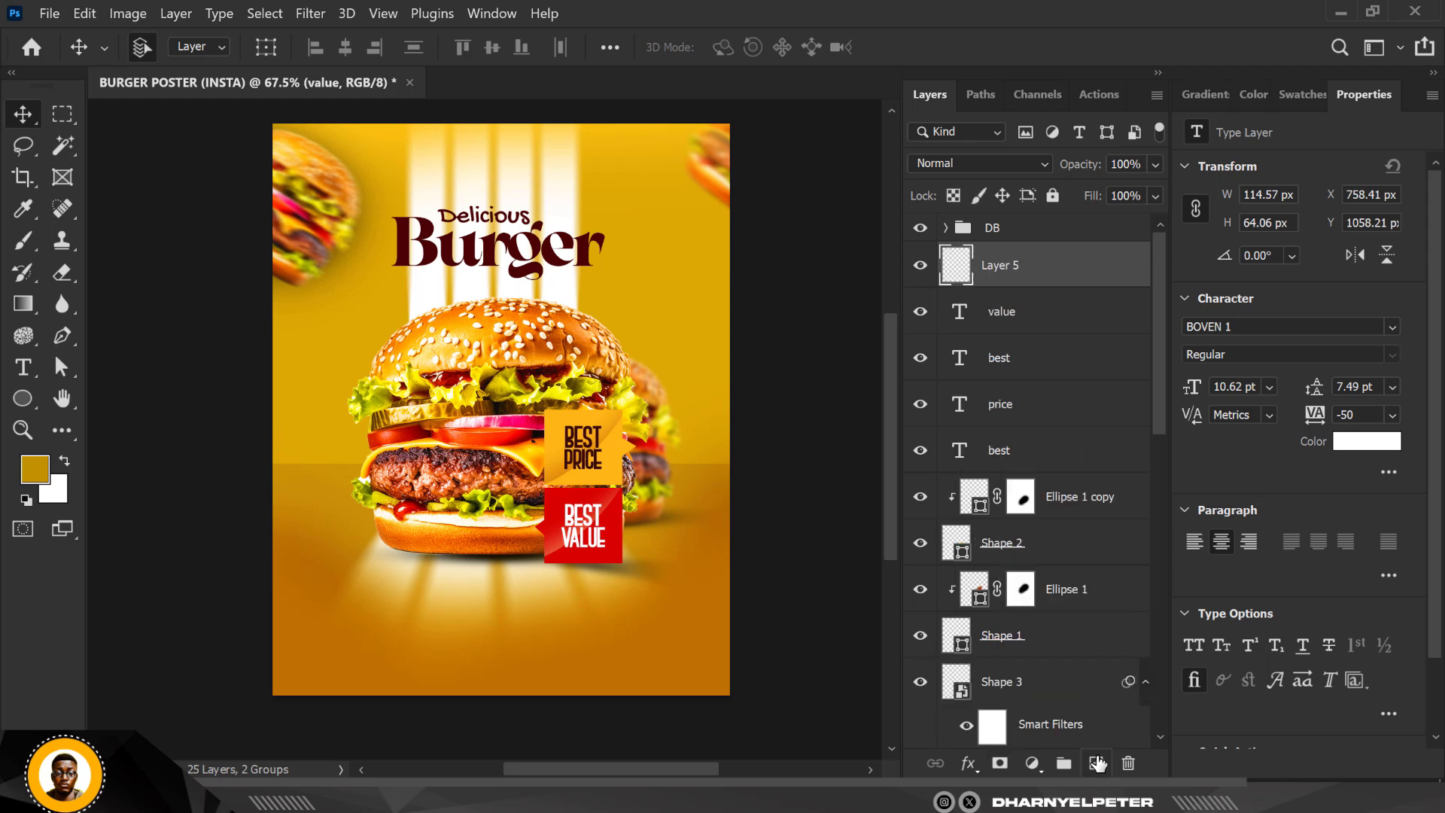
{"action": "left_click", "coordinate": [38, 469]}
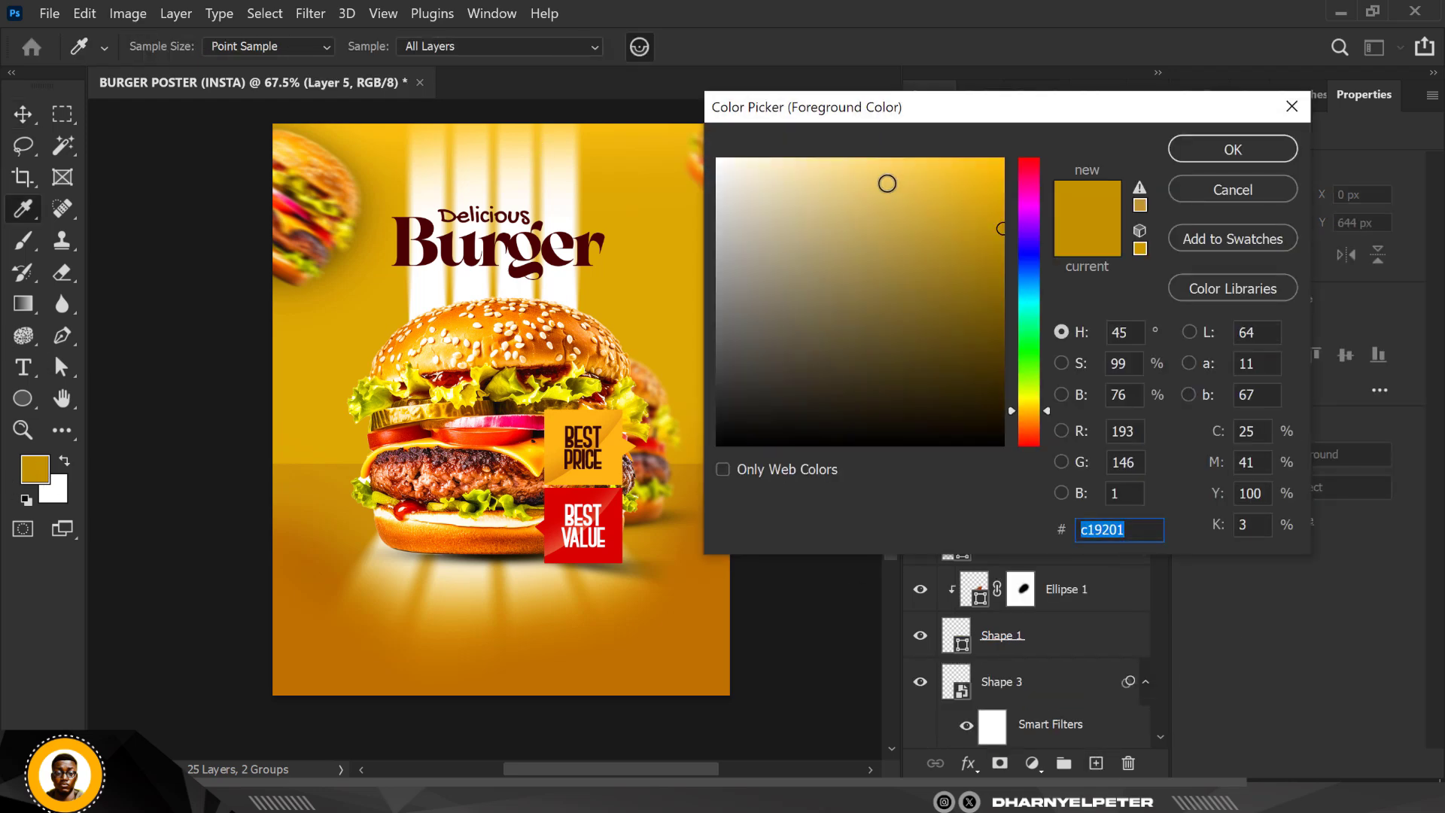
{"action": "left_click_drag", "start_coordinate": [901, 175], "coordinate": [914, 165]}
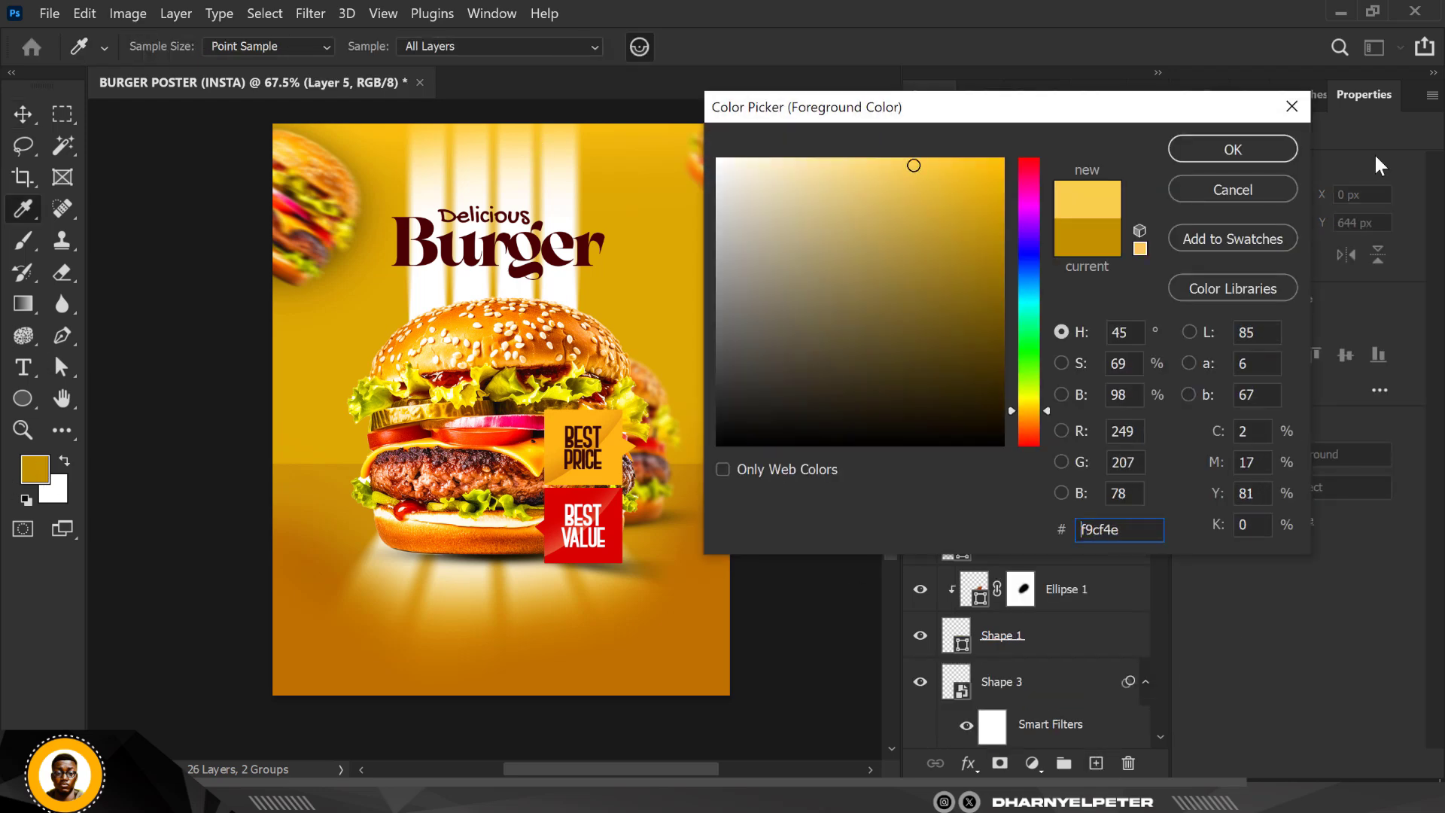
{"action": "left_click", "coordinate": [1242, 150]}
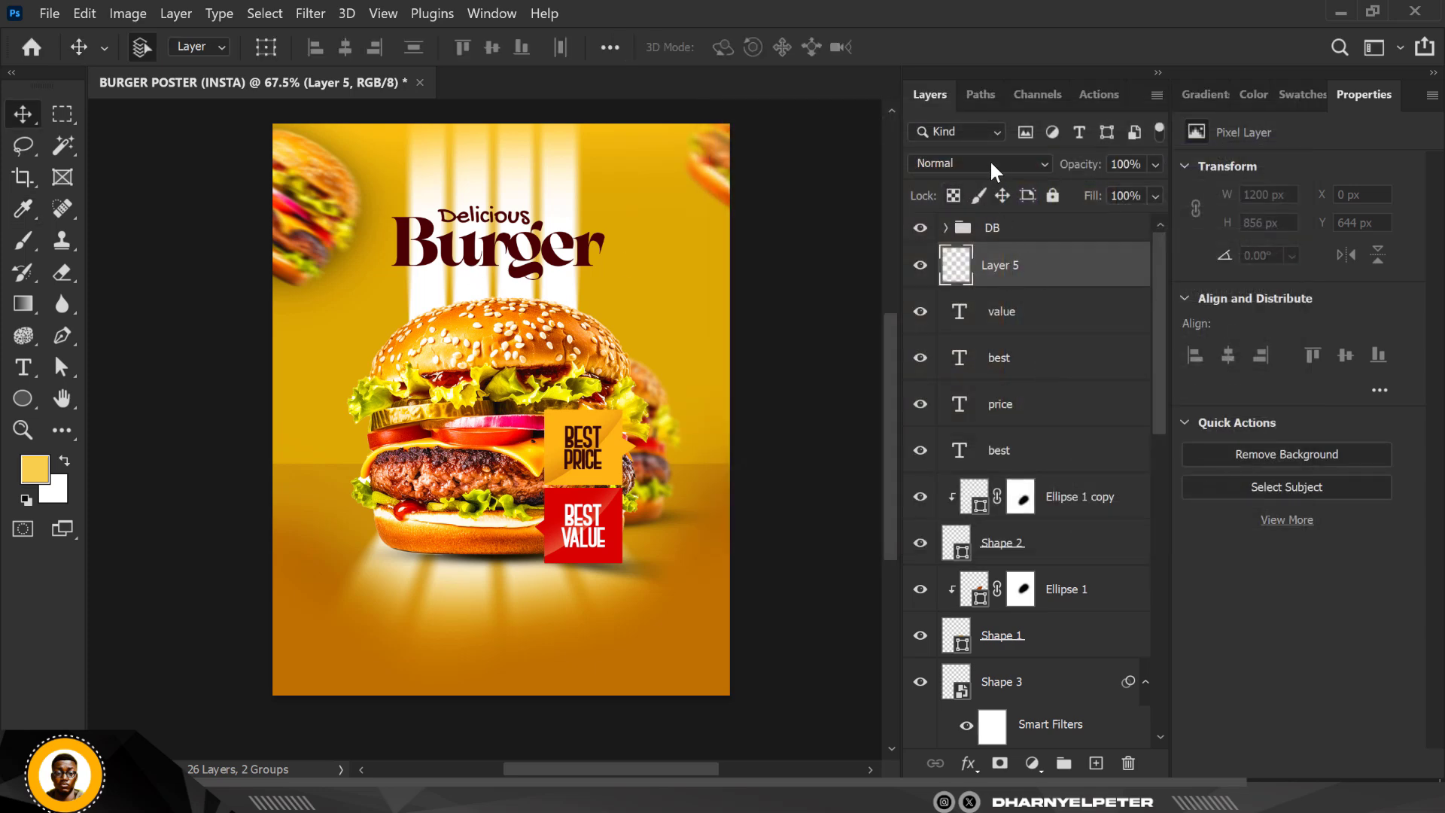
- Set the new layer's blend mode to Screen and paint a glow behind the Delicious Burger headline with a soft 250-size brush
{"action": "left_click", "coordinate": [990, 164]}
{"action": "left_click", "coordinate": [978, 343]}
{"action": "left_click", "coordinate": [22, 241]}
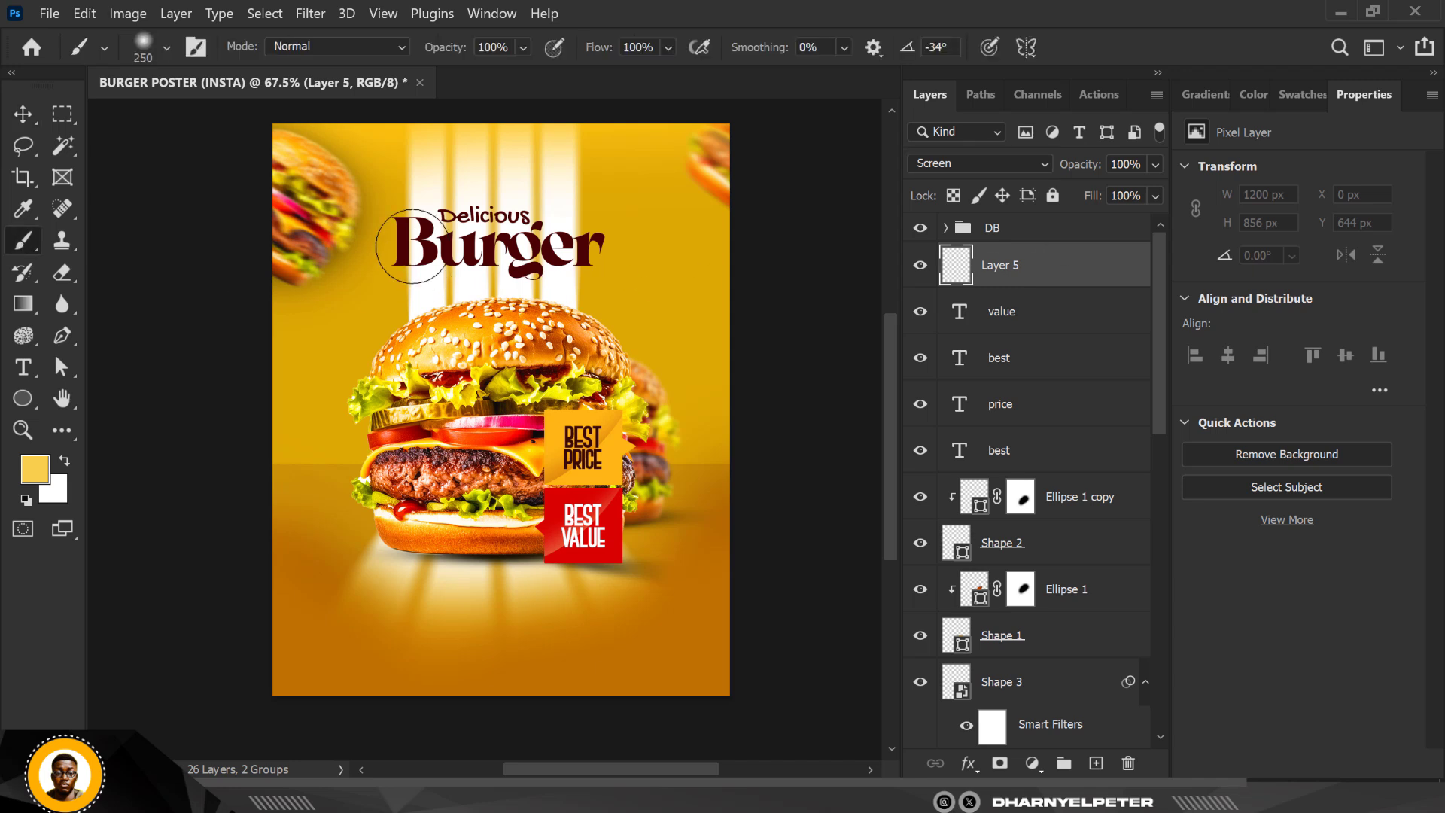
{"action": "mouse_move", "coordinate": [409, 241]}
{"action": "left_mouse_down"}
{"action": "mouse_move", "coordinate": [477, 237]}
{"action": "mouse_move", "coordinate": [425, 230]}
{"action": "mouse_move", "coordinate": [455, 250]}
{"action": "mouse_move", "coordinate": [409, 262]}
{"action": "mouse_move", "coordinate": [492, 238]}
{"action": "mouse_move", "coordinate": [580, 243]}
{"action": "mouse_move", "coordinate": [445, 240]}
{"action": "mouse_move", "coordinate": [483, 300]}
{"action": "mouse_move", "coordinate": [523, 262]}
{"action": "mouse_move", "coordinate": [430, 229]}
{"action": "mouse_move", "coordinate": [542, 232]}
{"action": "mouse_move", "coordinate": [575, 249]}
{"action": "mouse_move", "coordinate": [441, 258]}
{"action": "mouse_move", "coordinate": [492, 252]}
{"action": "left_mouse_up"}
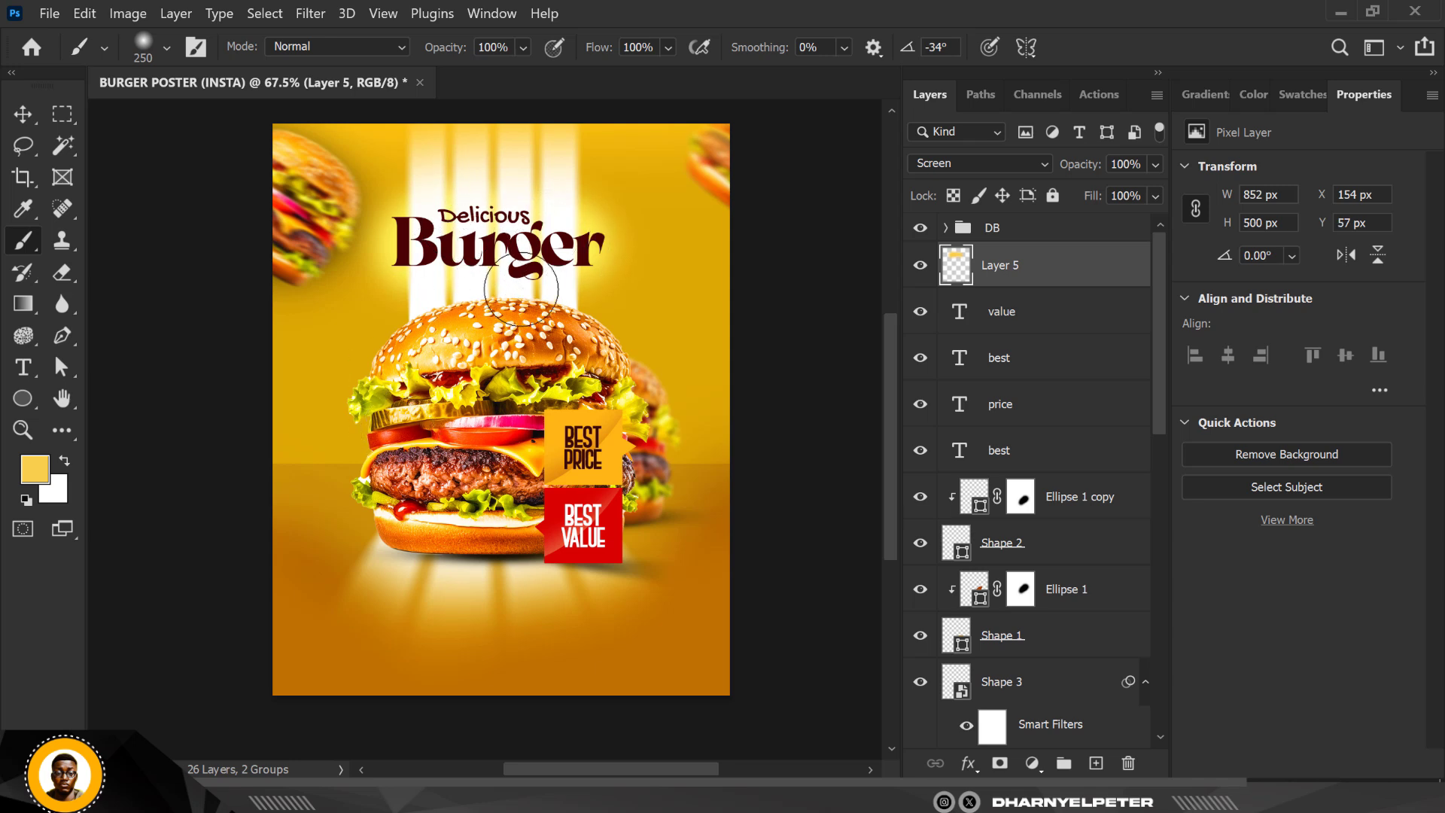
{"action": "scroll", "coordinate": [516, 284], "scroll_direction": "up", "scroll_amount": 1}
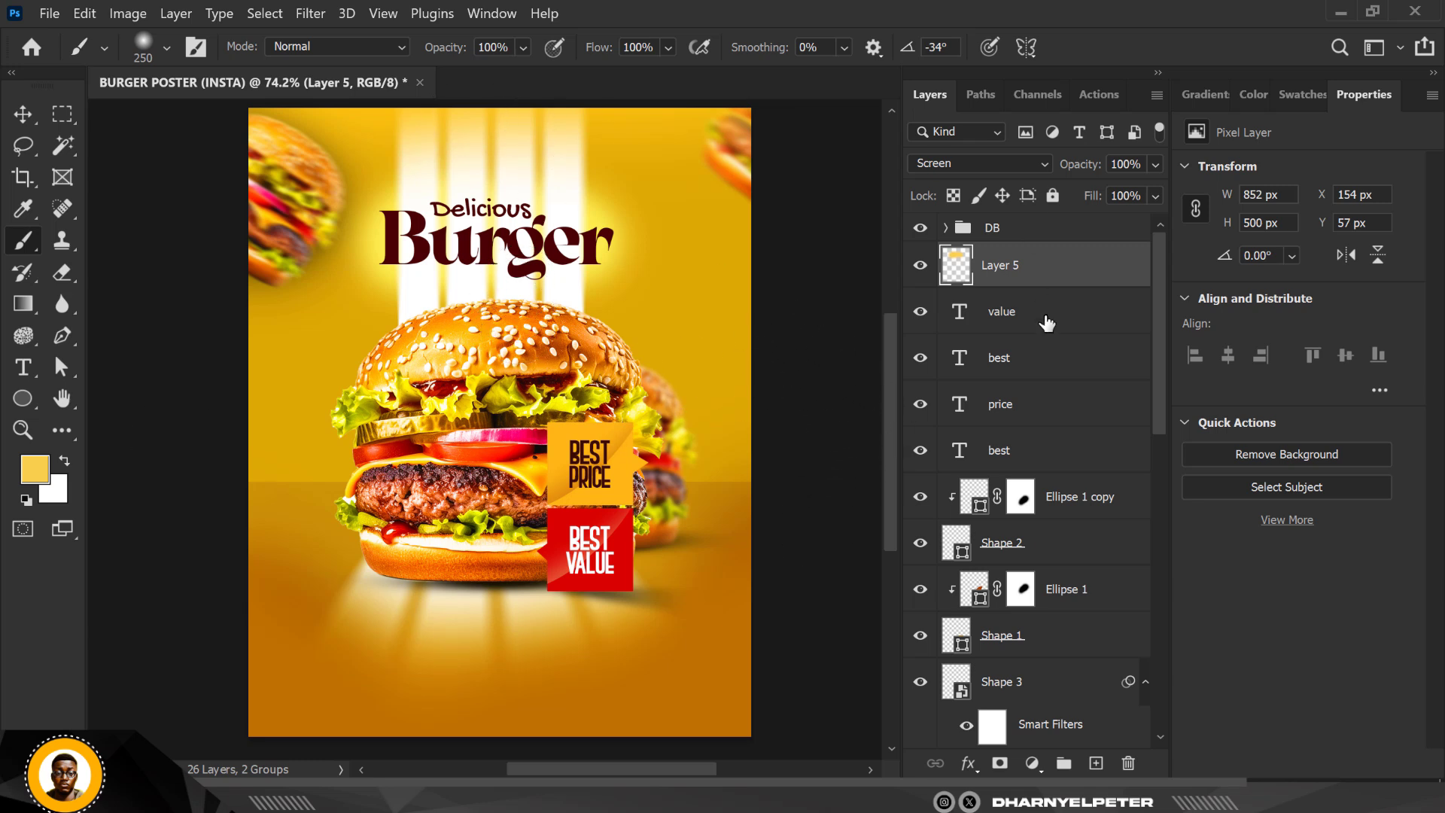
{"action": "left_click", "coordinate": [505, 196]}
- Lower the opacity of the painted glow layer to 58%
{"action": "left_click_drag", "start_coordinate": [1126, 190], "coordinate": [1123, 191]}
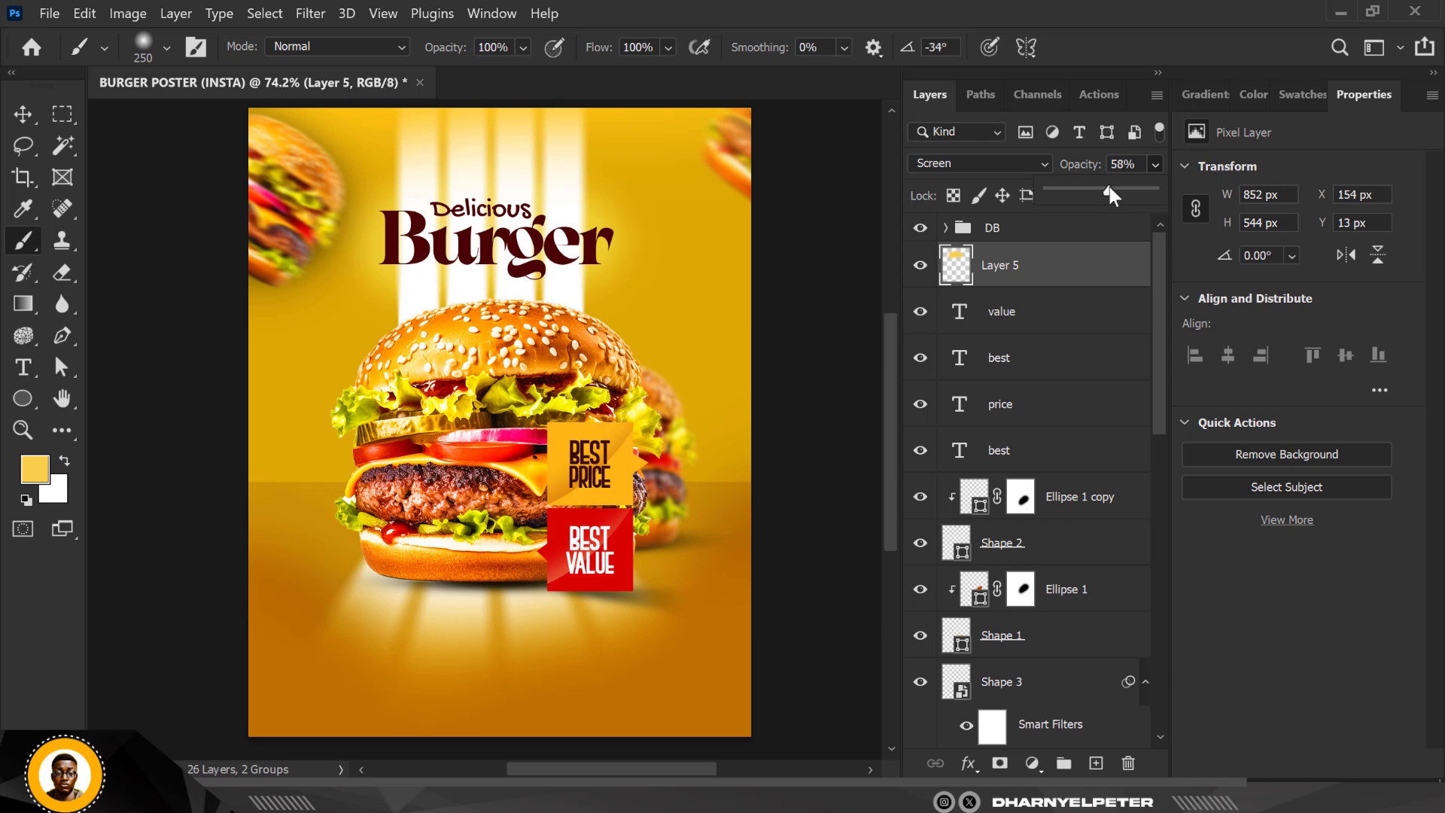
{"action": "left_click", "coordinate": [22, 114]}
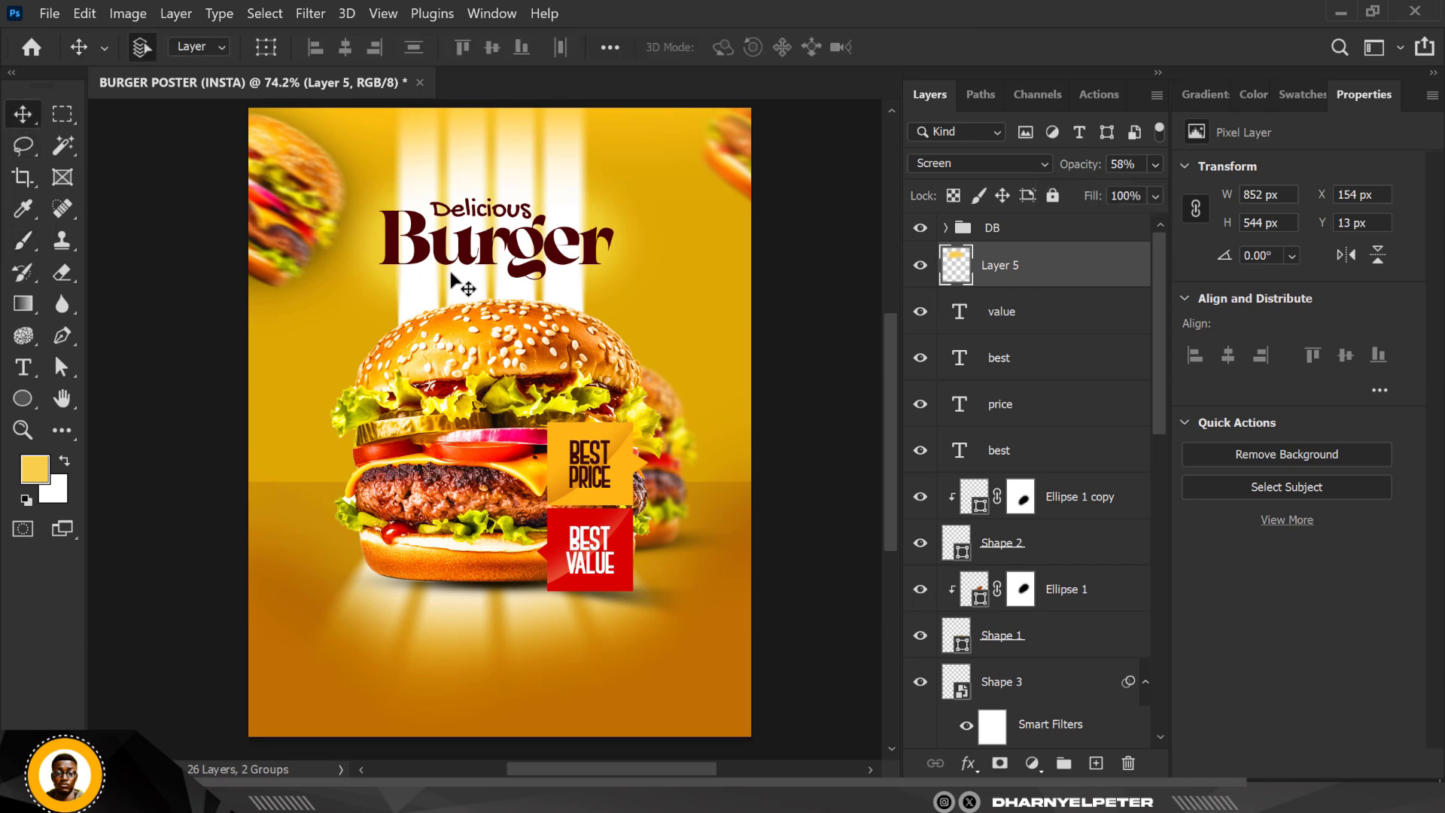
{"action": "scroll", "coordinate": [459, 286], "scroll_direction": "down", "scroll_amount": 1}
{"action": "scroll", "coordinate": [456, 342], "scroll_direction": "up", "scroll_amount": 1}
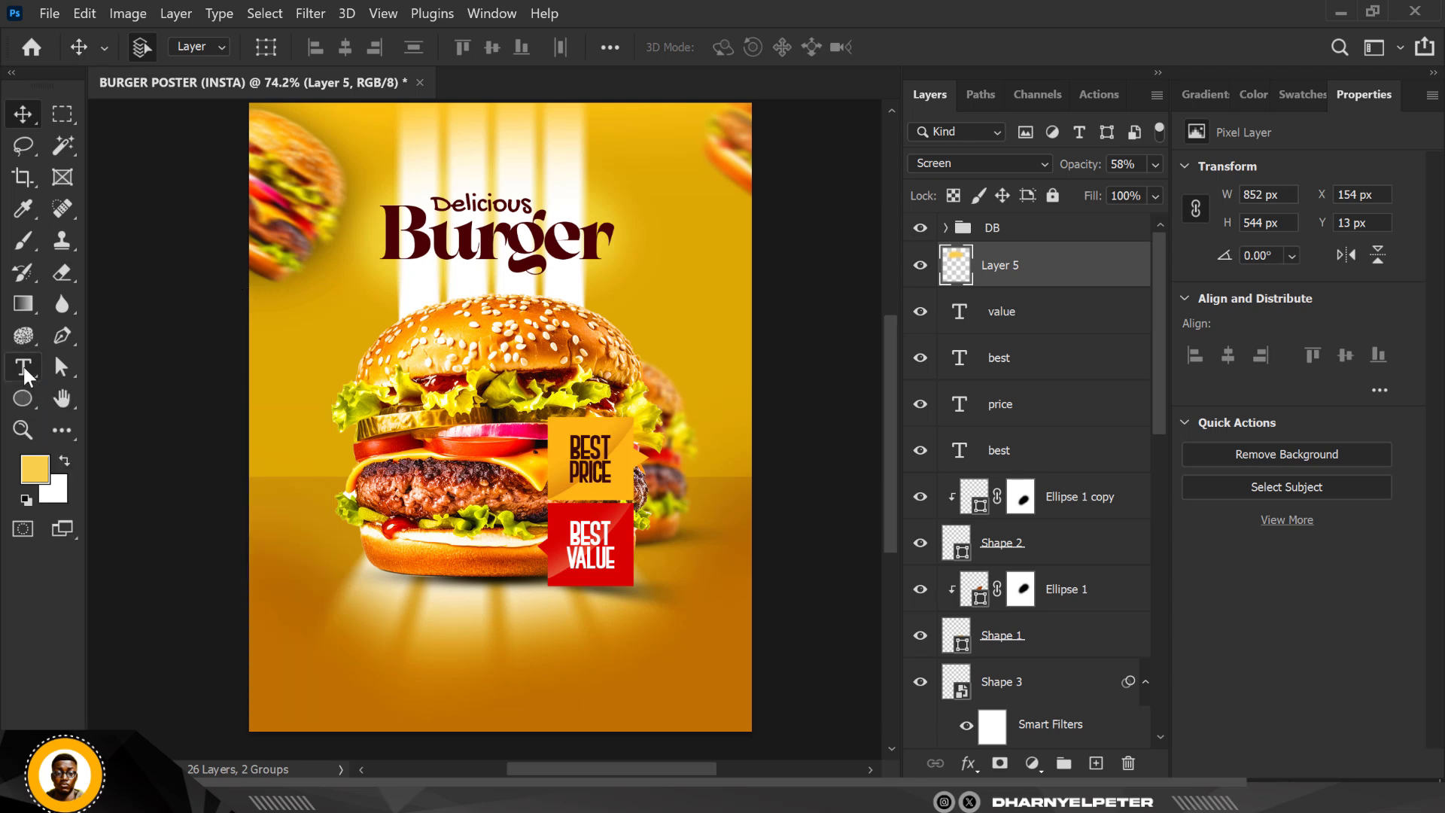
- Add a Mouththth text beside the left side of the burger's bun and set its font to Gochi Hand
{"action": "left_click", "coordinate": [24, 371]}
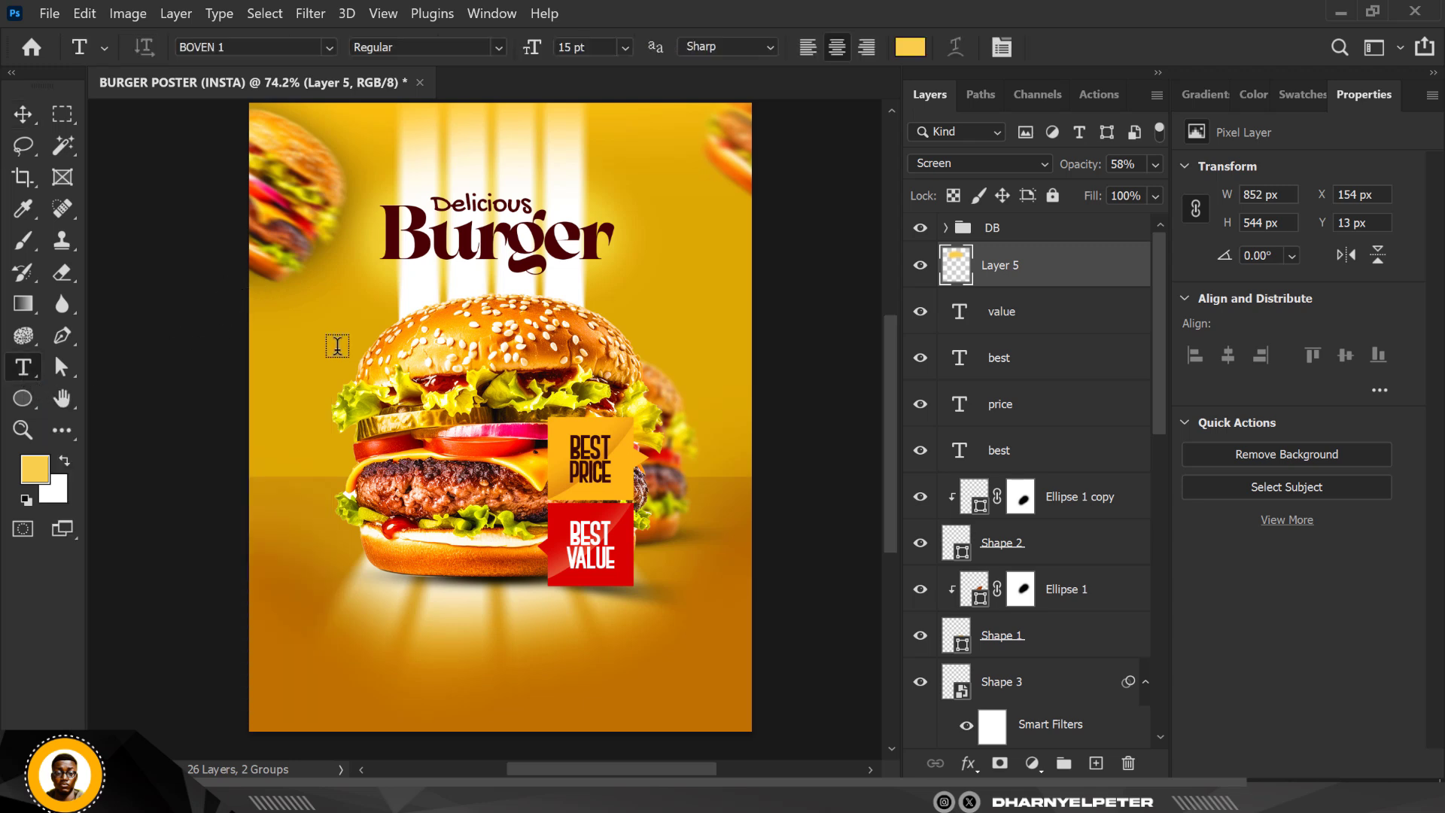
{"action": "left_click", "coordinate": [286, 355]}
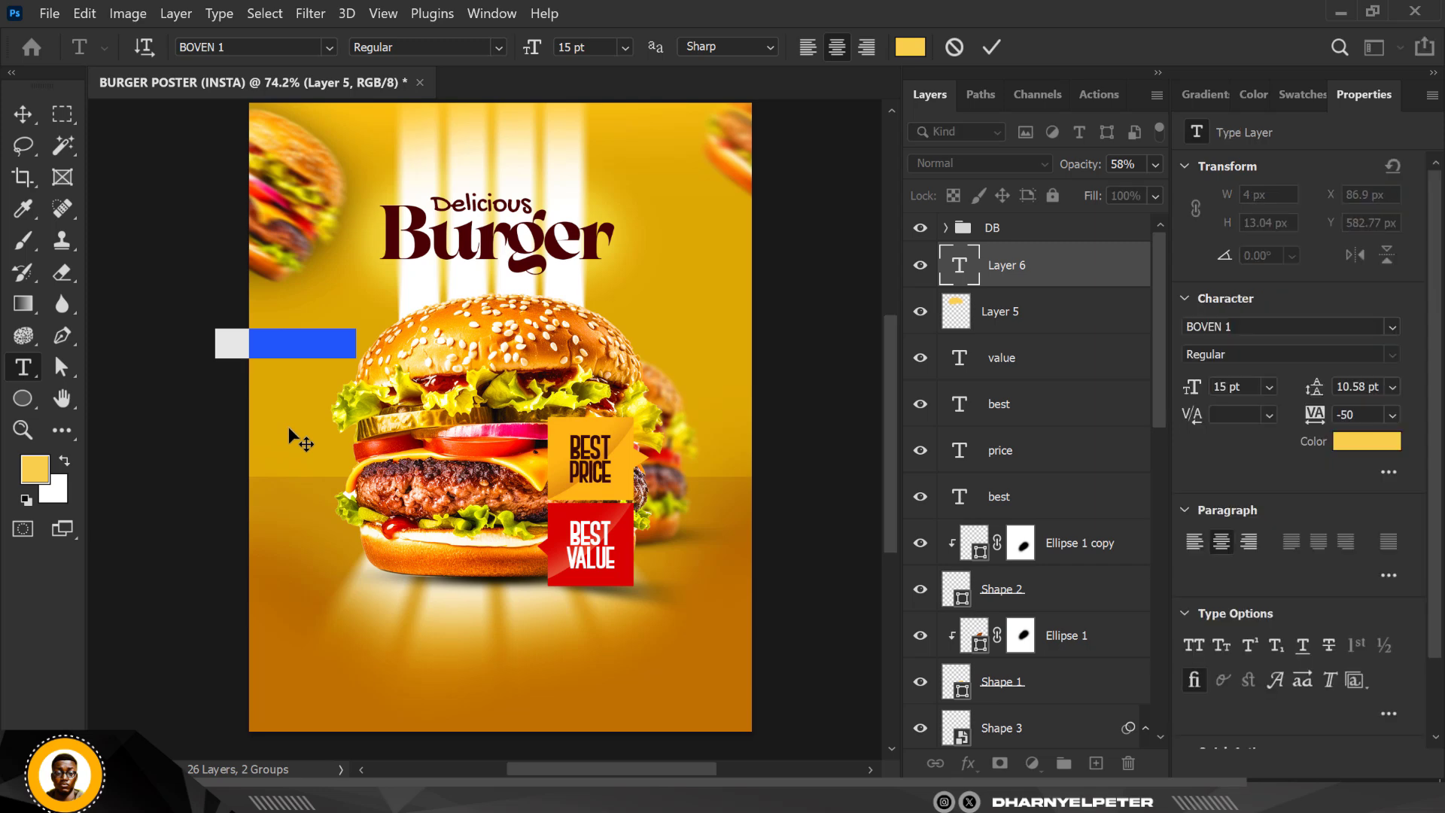
{"action": "type", "text": "Mouththth"}
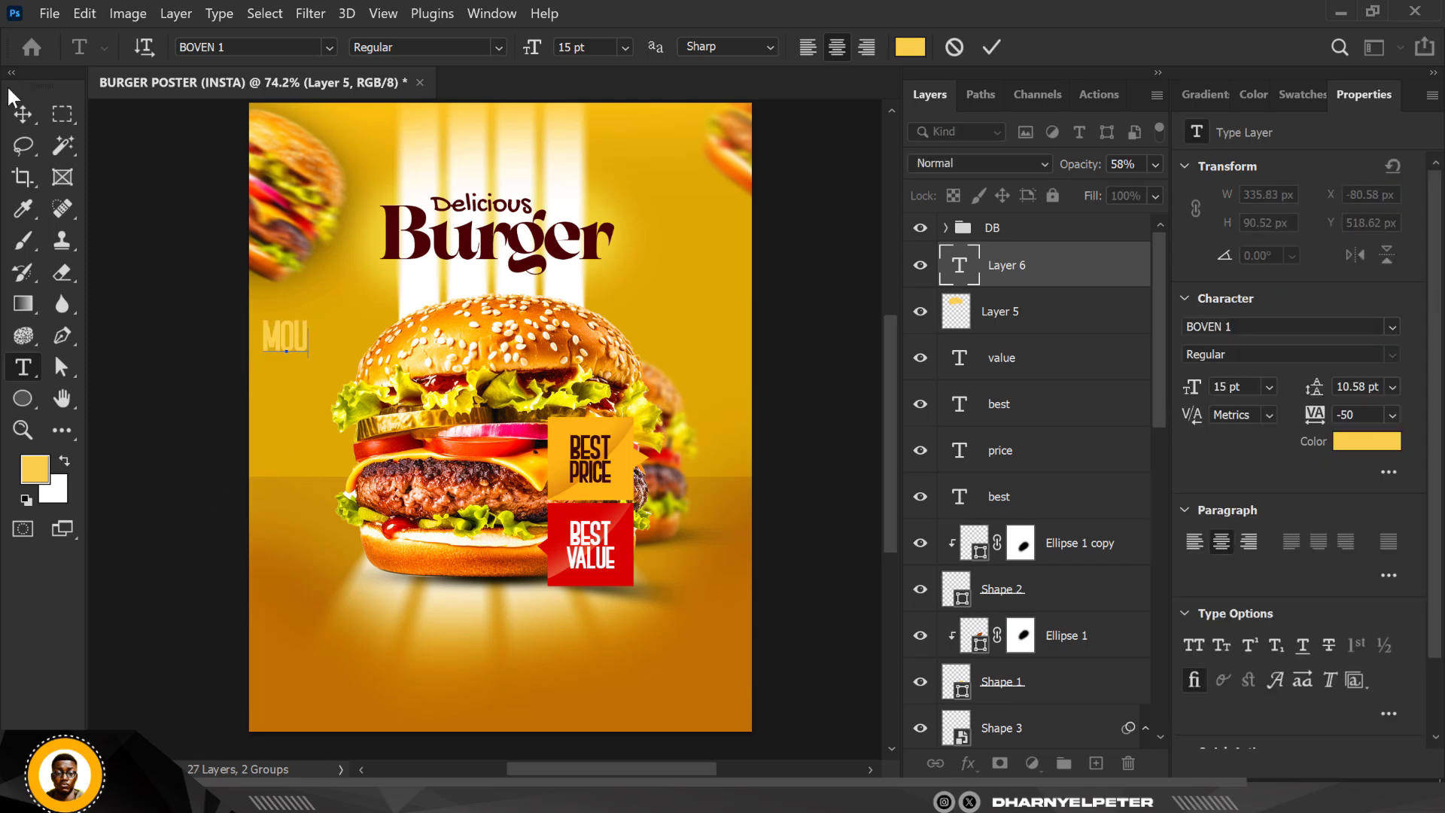
{"action": "left_click", "coordinate": [23, 114]}
{"action": "left_click", "coordinate": [1391, 327]}
{"action": "left_click", "coordinate": [1287, 396]}
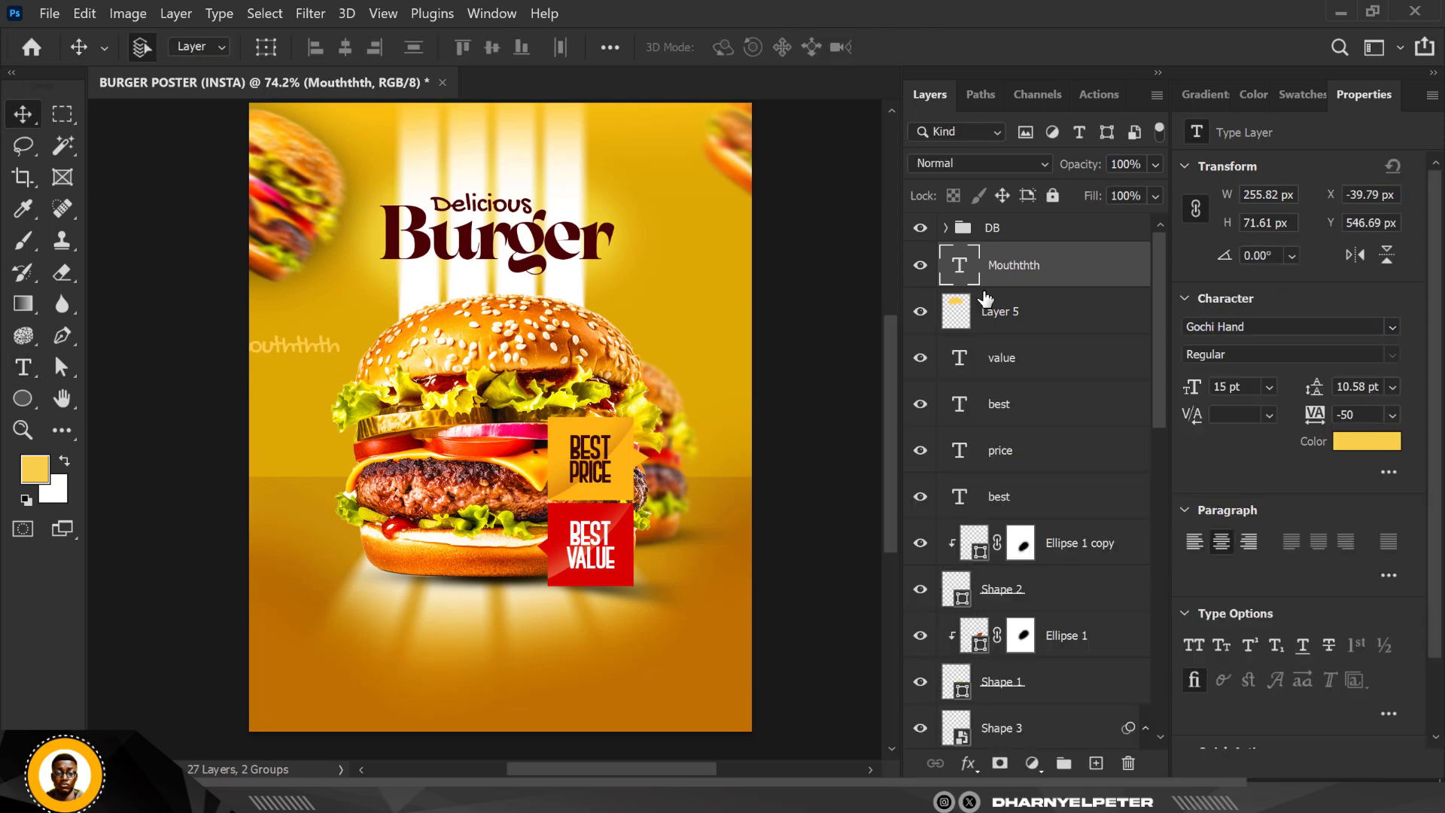
- Correct the wording of the text beside the bun to Mouth
{"action": "double_click", "coordinate": [957, 261]}
{"action": "type", "text": "Mo"}
{"action": "left_click", "coordinate": [23, 114]}
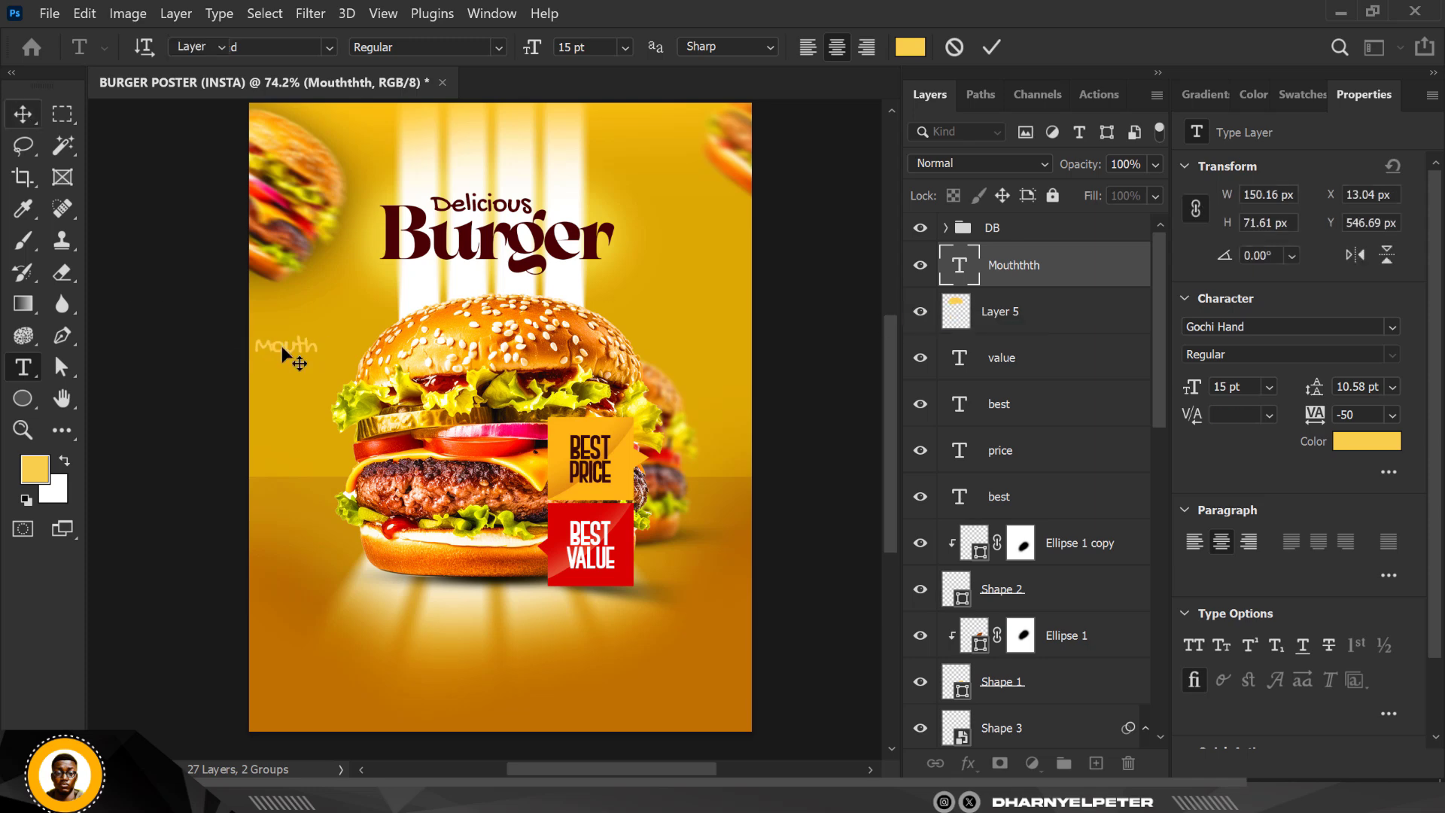
- Shift the Mouth text closer to the burger and set its color to white
{"action": "left_click_drag", "start_coordinate": [290, 350], "coordinate": [325, 353]}
{"action": "left_click", "coordinate": [1367, 441]}
{"action": "left_click_drag", "start_coordinate": [913, 265], "coordinate": [711, 153]}
{"action": "key", "text": "Return"}
- Scale the Mouth text down to about 73% and place a duplicate of it directly below
{"action": "scroll", "coordinate": [310, 355], "scroll_direction": "up", "scroll_amount": 5}
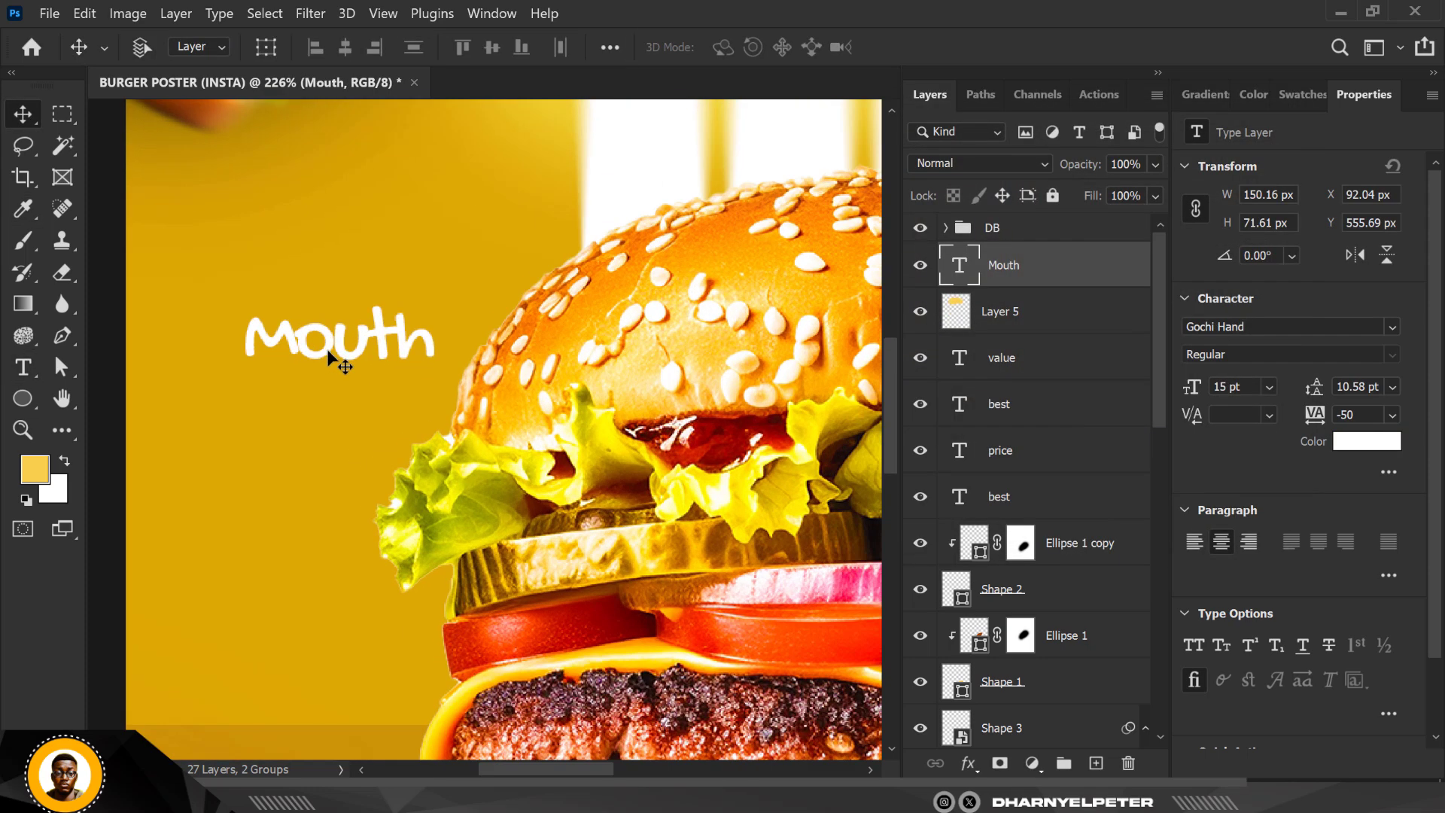
{"action": "key", "text": "ctrl+t"}
{"action": "left_click_drag", "start_coordinate": [434, 386], "coordinate": [409, 374]}
{"action": "left_click_drag", "start_coordinate": [340, 340], "coordinate": [340, 429]}
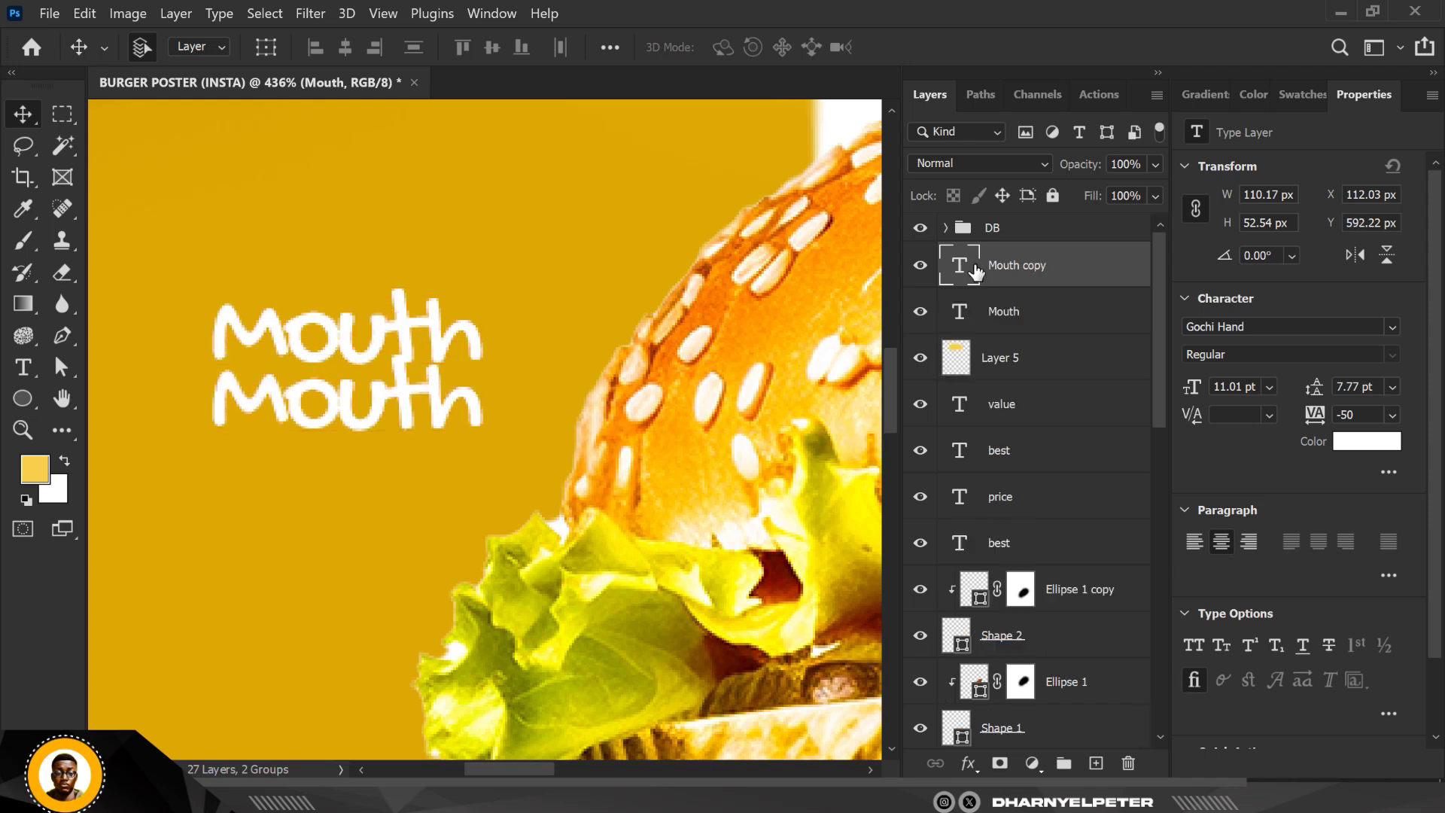
- Change the lower Mouth copy to read Watery and nudge it slightly right, tucked close beneath the word Mouth
{"action": "double_click", "coordinate": [959, 265]}
{"action": "type", "text": "Wae"}
{"action": "key", "text": "BackSpace"}
{"action": "type", "text": "tery"}
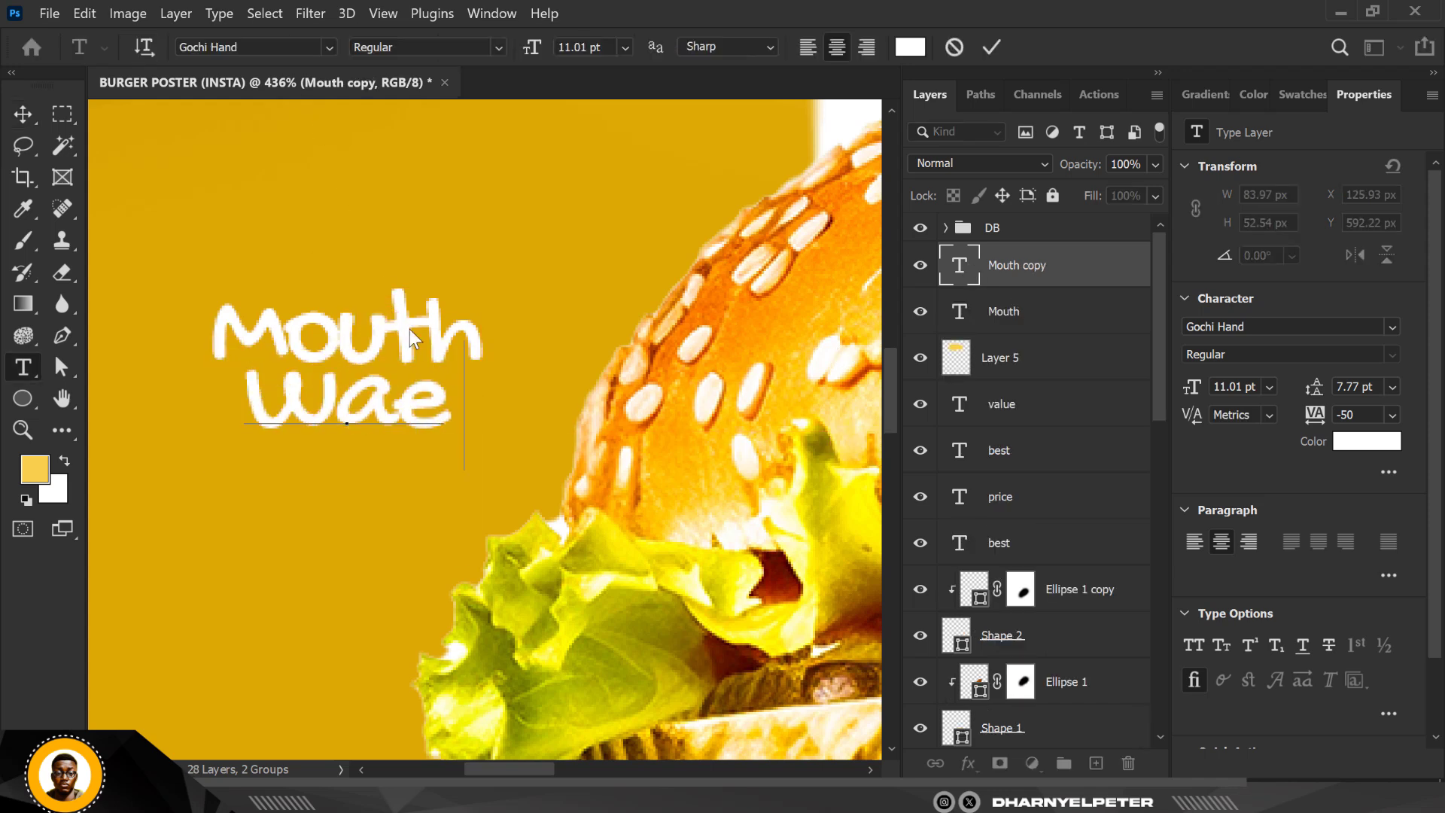
{"action": "left_click", "coordinate": [22, 115]}
{"action": "left_click_drag", "start_coordinate": [323, 401], "coordinate": [333, 401]}
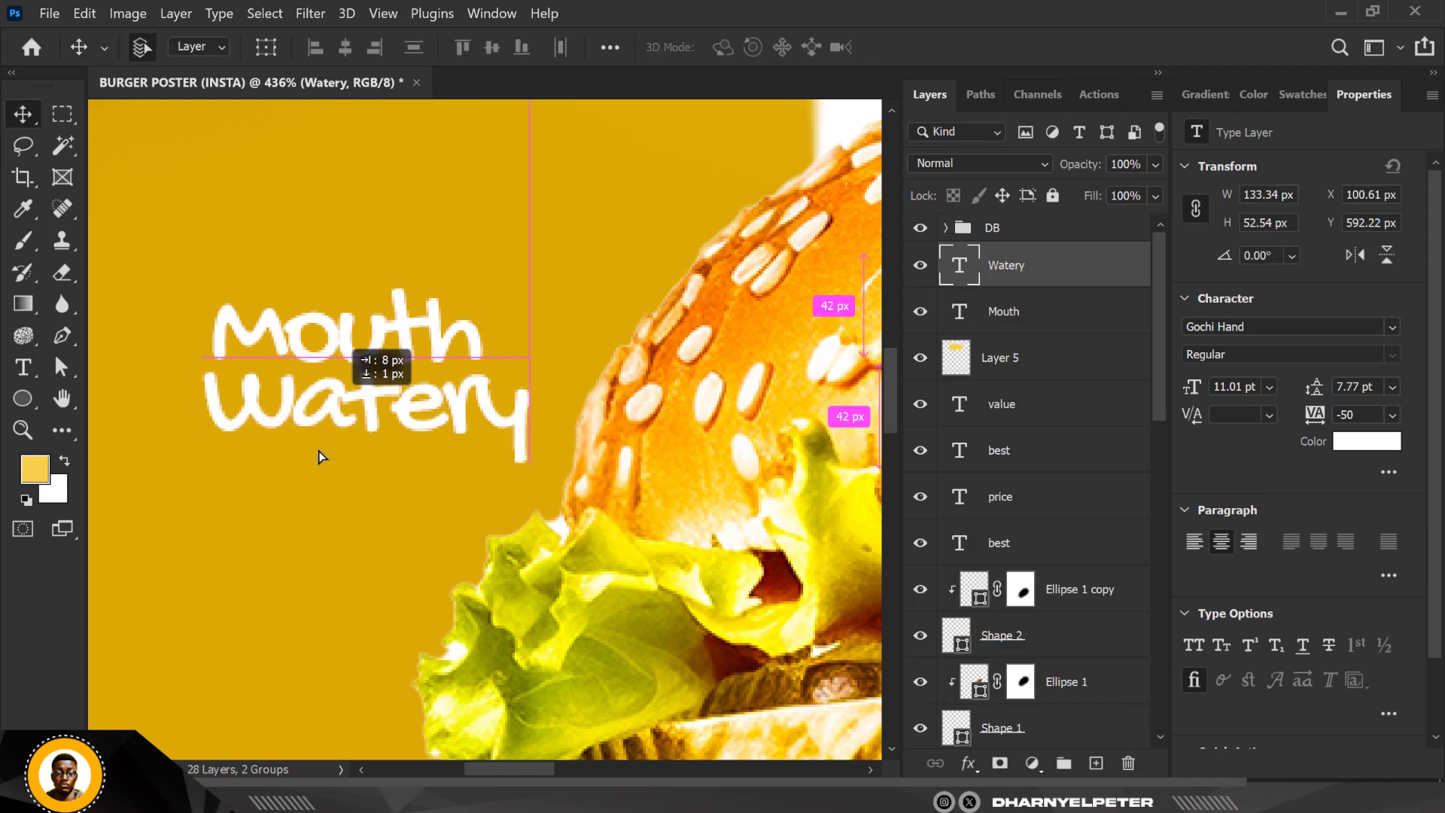
{"action": "scroll", "coordinate": [325, 345], "scroll_direction": "down", "scroll_amount": 6}
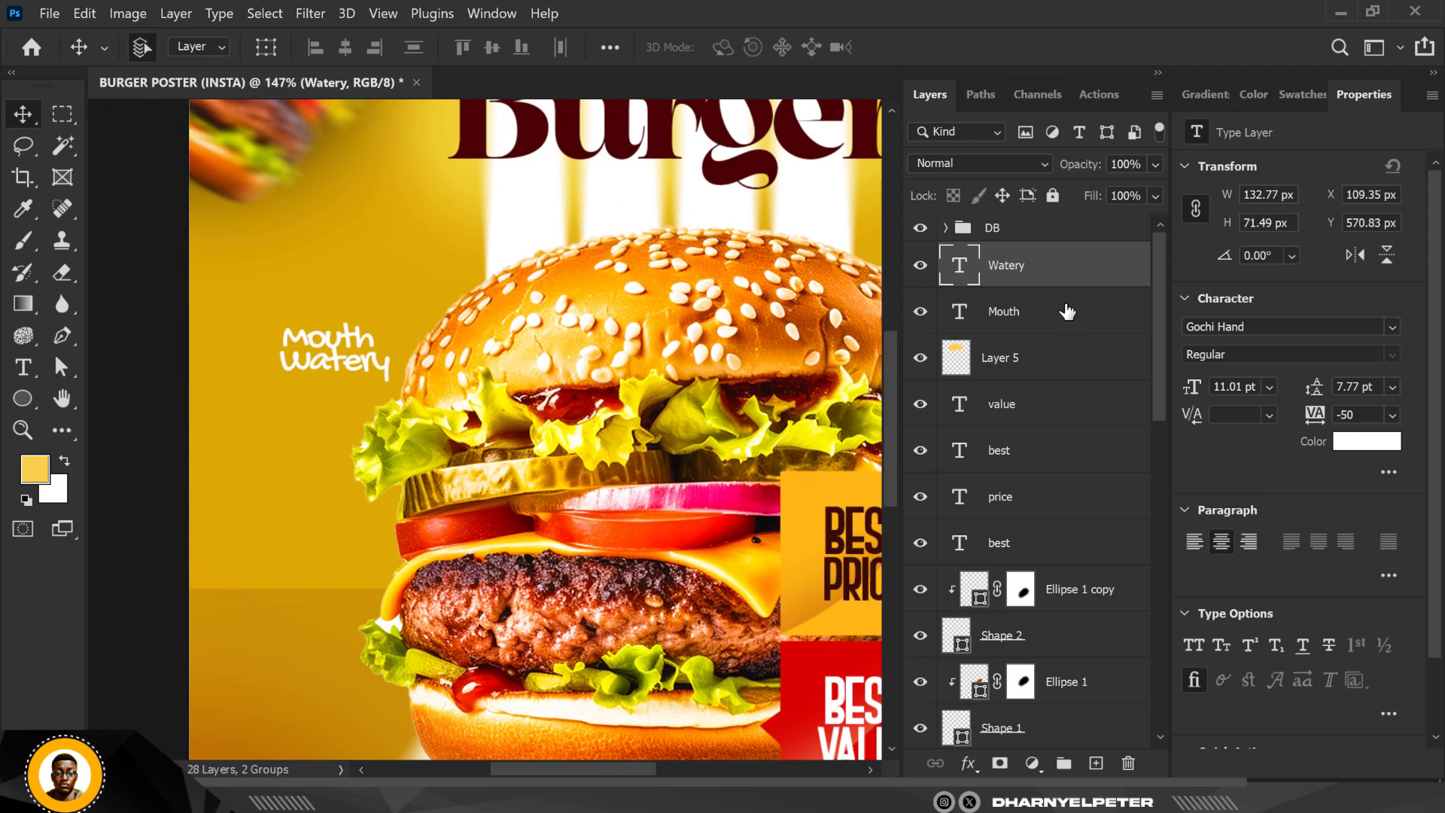
- Scale the Mouth and Watery texts down together to about two thirds, keeping them beside the burger
{"action": "left_click", "coordinate": [1067, 317], "text": "shift"}
{"action": "key", "text": "ctrl+t"}
{"action": "left_click_drag", "start_coordinate": [378, 369], "coordinate": [353, 361]}
{"action": "key", "text": "Return"}
{"action": "scroll", "coordinate": [348, 300], "scroll_direction": "down", "scroll_amount": 3}
{"action": "key", "text": "ctrl+t"}
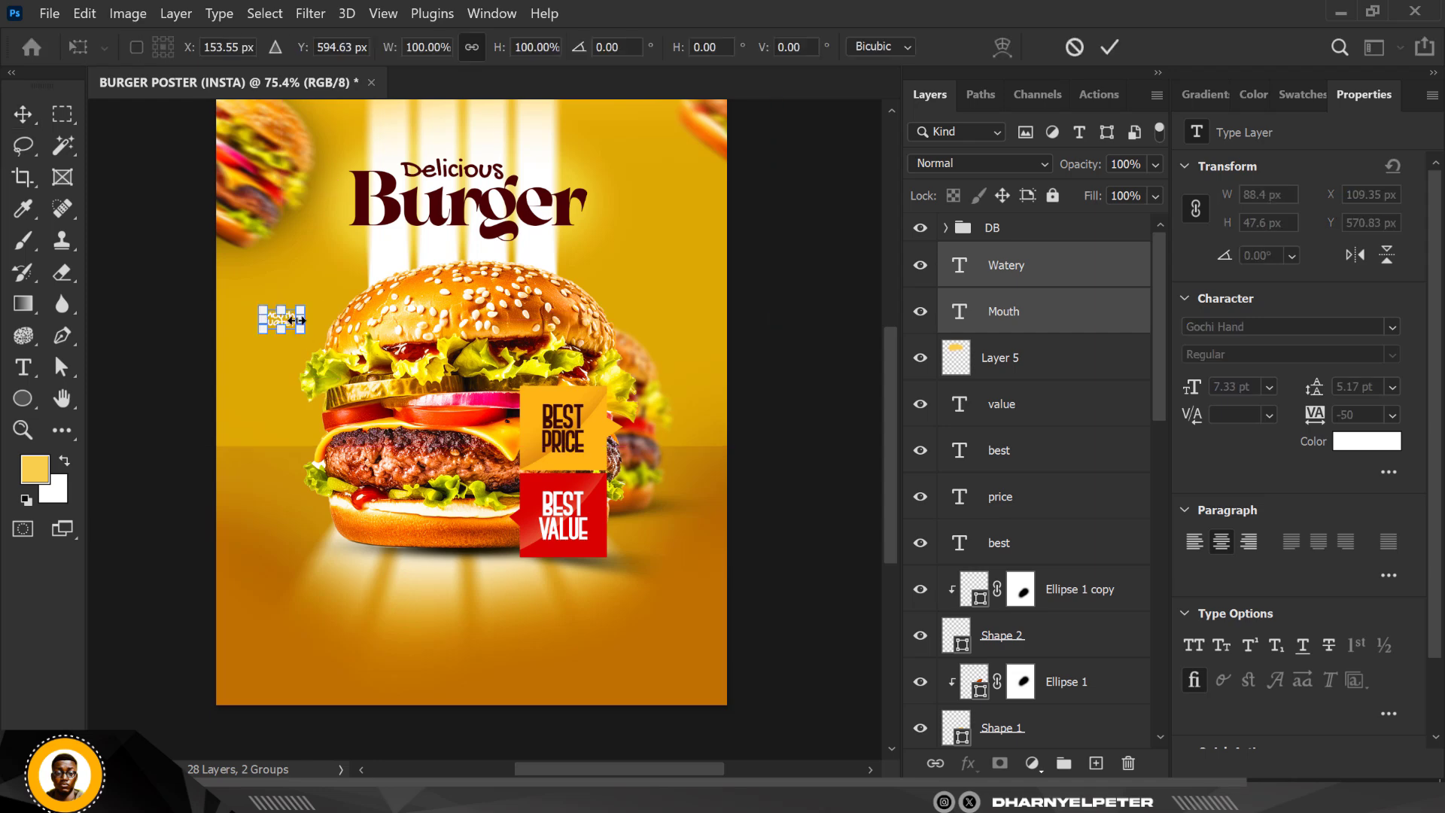
{"action": "key", "text": "Return"}
- Duplicate the Mouth Watery text pair and place the copy in the poster's lower right area, below the Best Value badge
{"action": "key", "text": "ctrl+j"}
{"action": "key", "text": "ctrl+t"}
{"action": "scroll", "coordinate": [284, 323], "scroll_direction": "up", "scroll_amount": 2}
{"action": "left_click_drag", "start_coordinate": [290, 315], "coordinate": [856, 738]}
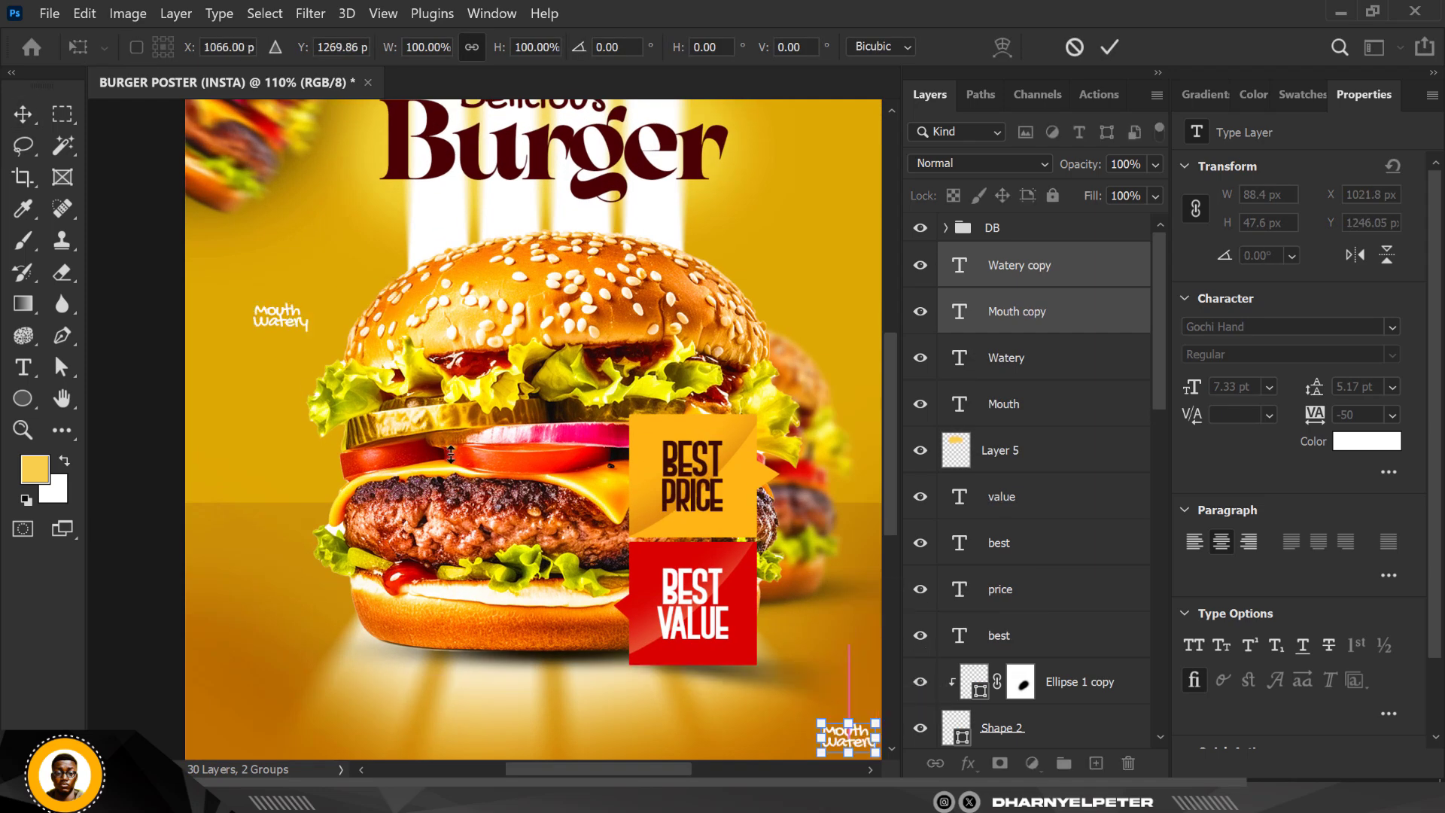
{"action": "scroll", "coordinate": [855, 738], "scroll_direction": "down", "scroll_amount": 2}
{"action": "scroll", "coordinate": [710, 635], "scroll_direction": "up", "scroll_amount": 2}
{"action": "left_click_drag", "start_coordinate": [709, 635], "coordinate": [710, 602]}
{"action": "key", "text": "Return"}
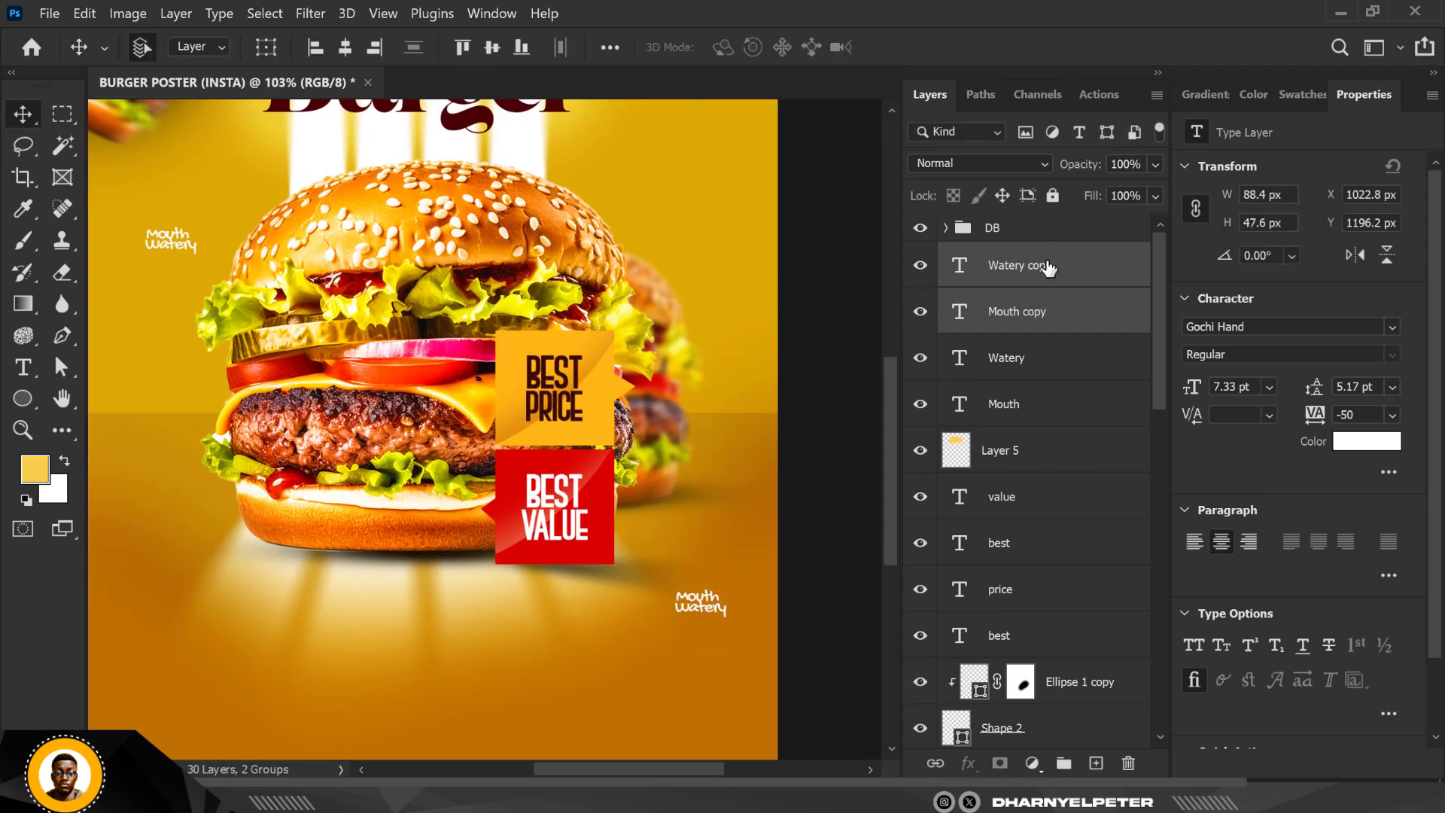
- Change the lower right text copies to read free on the first line and Delivery on the second
{"action": "double_click", "coordinate": [960, 311]}
{"action": "type", "text": "free"}
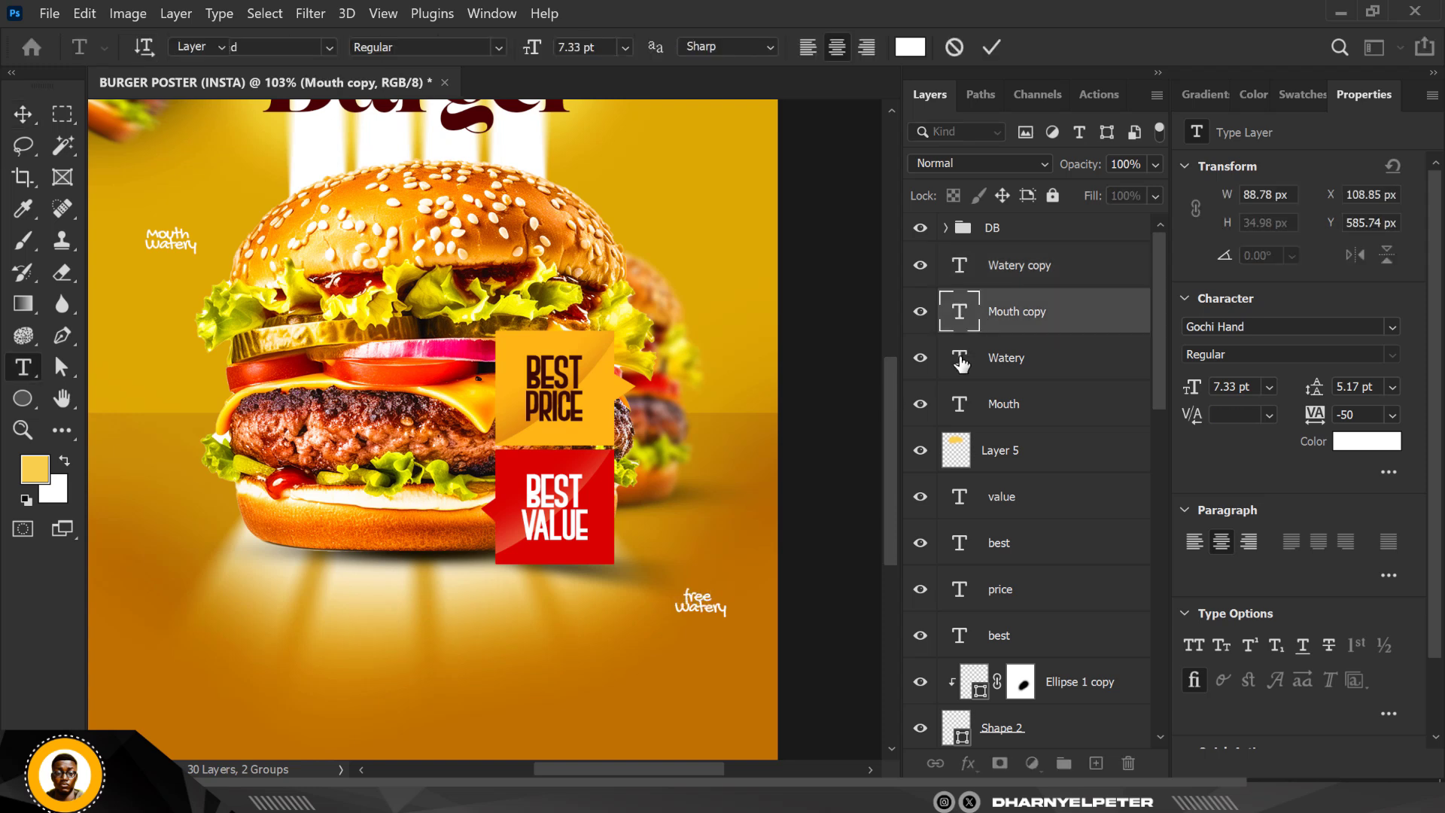
{"action": "double_click", "coordinate": [959, 359]}
{"action": "key", "text": "Escape"}
{"action": "key", "text": "v"}
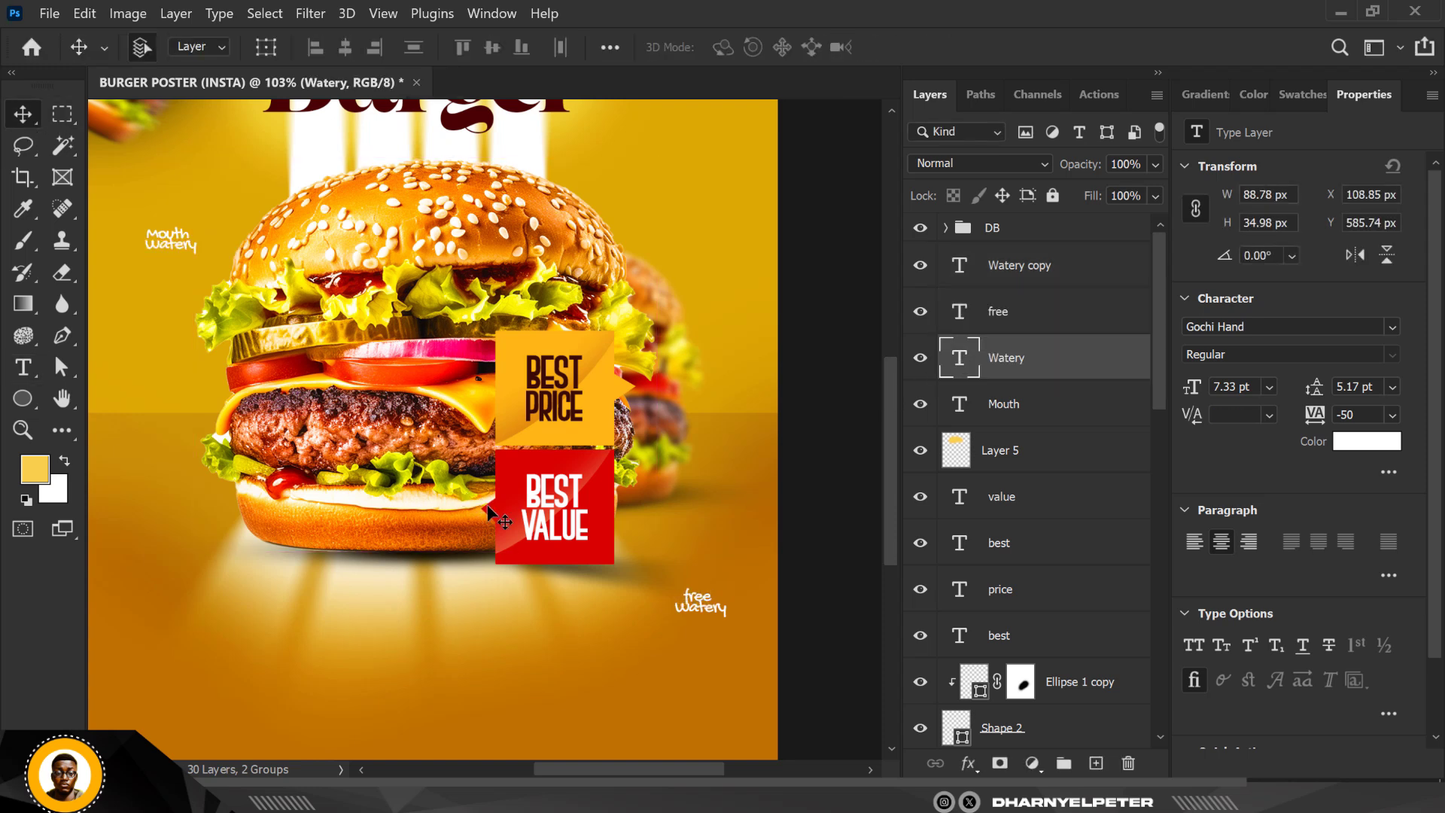
{"action": "double_click", "coordinate": [711, 608]}
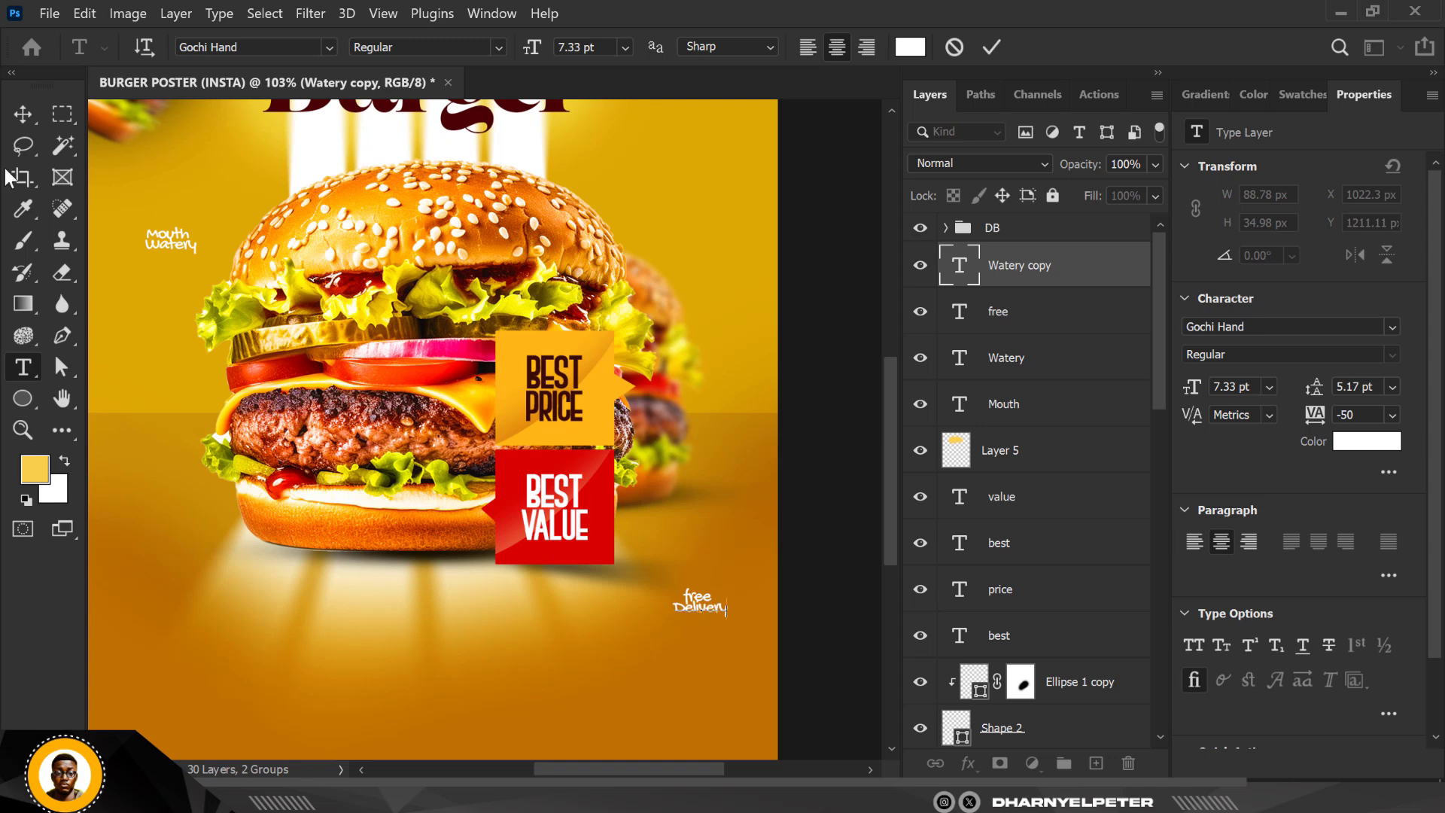
{"action": "left_click", "coordinate": [23, 113]}
- Place a copy of the free text to the upper right of the burger and change it to read Yummy!
{"action": "left_click_drag", "start_coordinate": [698, 598], "coordinate": [651, 168]}
{"action": "double_click", "coordinate": [691, 158]}
{"action": "type", "text": "Yummy!"}
{"action": "key", "text": "Escape"}
{"action": "scroll", "coordinate": [649, 173], "scroll_direction": "down", "scroll_amount": 5}
{"action": "scroll", "coordinate": [515, 192], "scroll_direction": "up", "scroll_amount": 3}
{"action": "scroll", "coordinate": [519, 205], "scroll_direction": "down", "scroll_amount": 1}
{"action": "scroll", "coordinate": [519, 205], "scroll_direction": "up", "scroll_amount": 1}
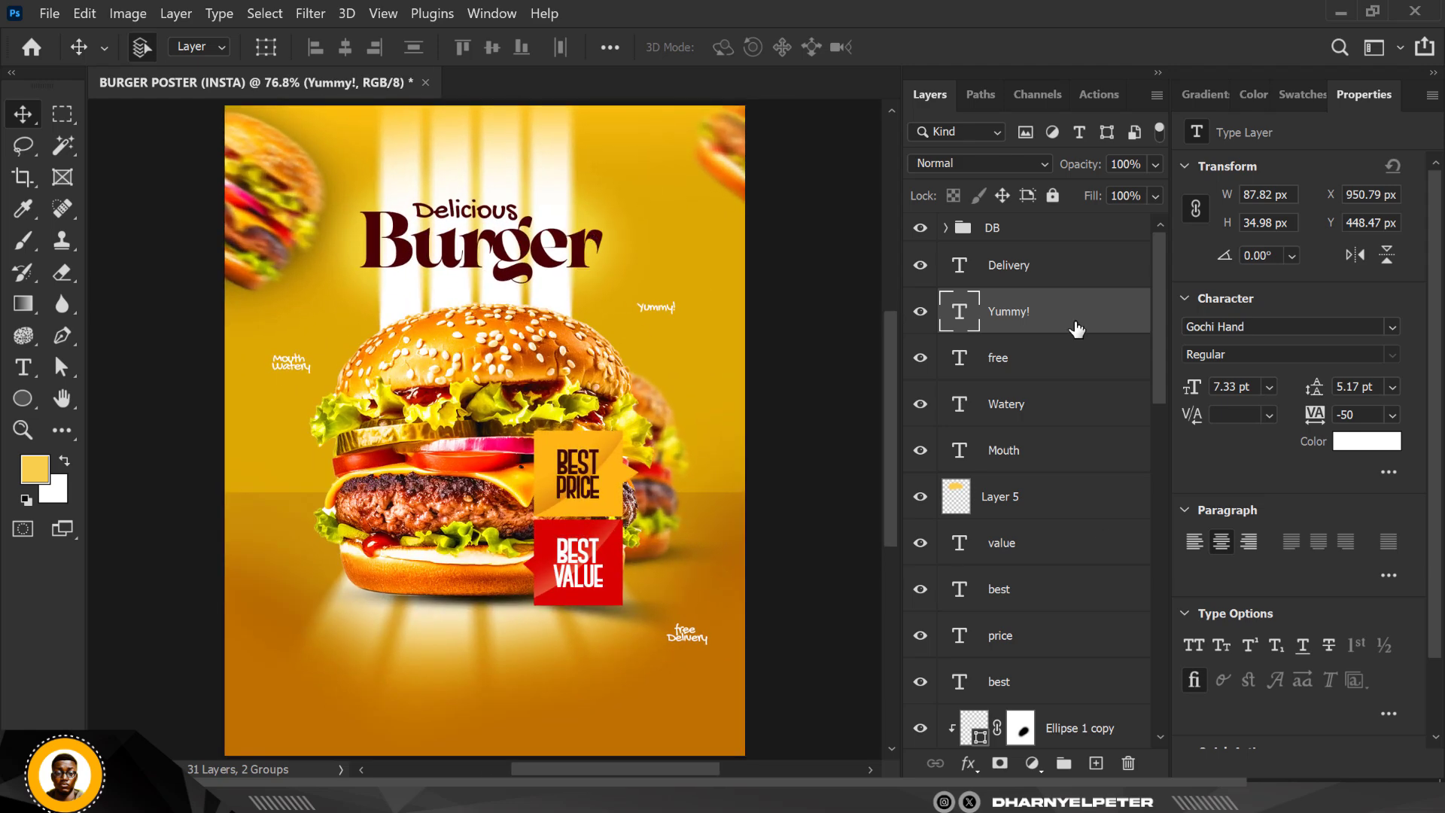
{"action": "left_click", "coordinate": [1052, 229]}
{"action": "left_click", "coordinate": [1022, 289]}
{"action": "left_click", "coordinate": [1026, 461], "text": "shift"}
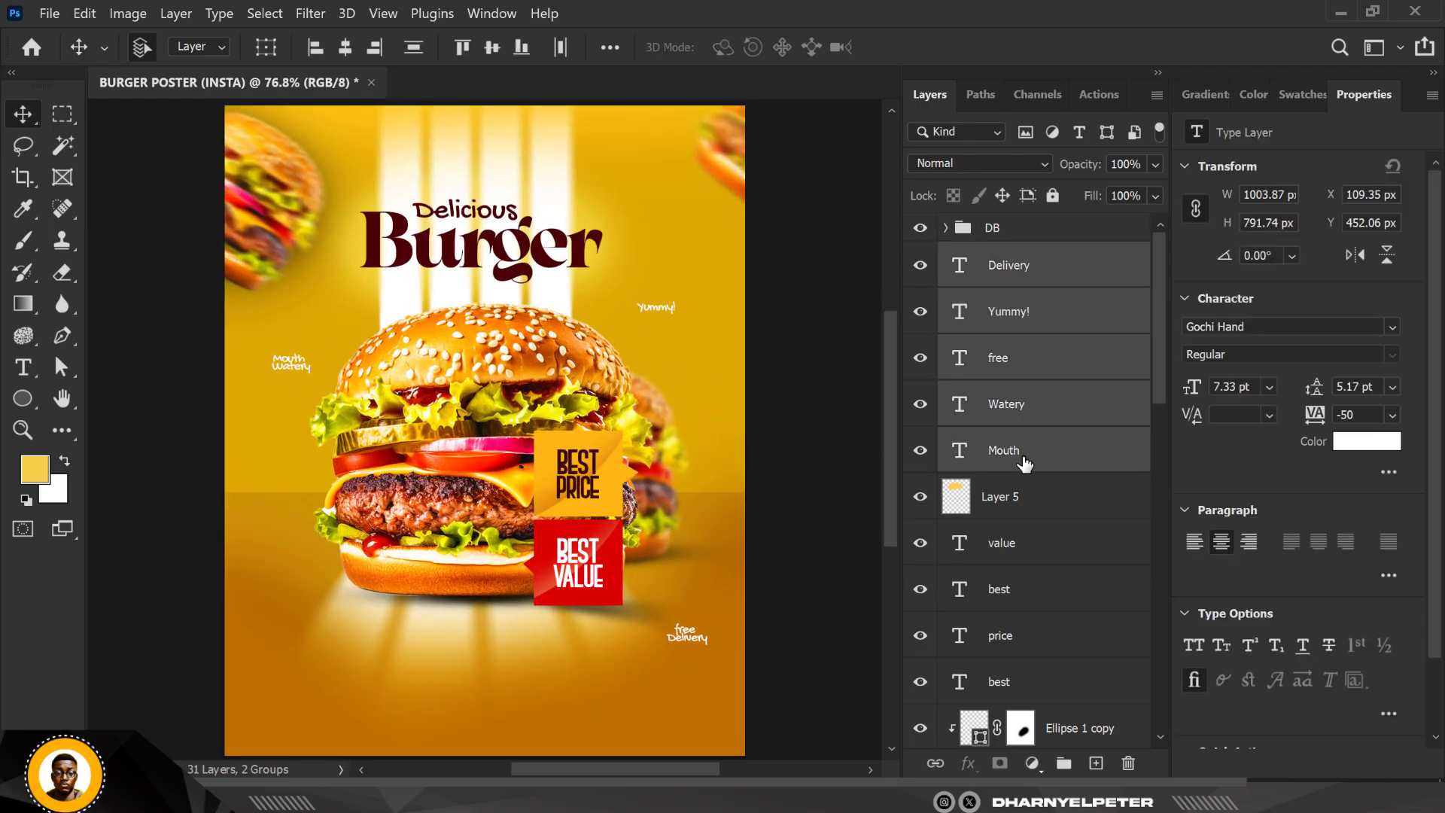
- Nudge the MAIN BURGER group slightly down on the poster
{"action": "scroll", "coordinate": [1020, 527], "scroll_direction": "down", "scroll_amount": 6}
{"action": "scroll", "coordinate": [1012, 583], "scroll_direction": "up", "scroll_amount": 3}
{"action": "scroll", "coordinate": [1023, 586], "scroll_direction": "down", "scroll_amount": 6}
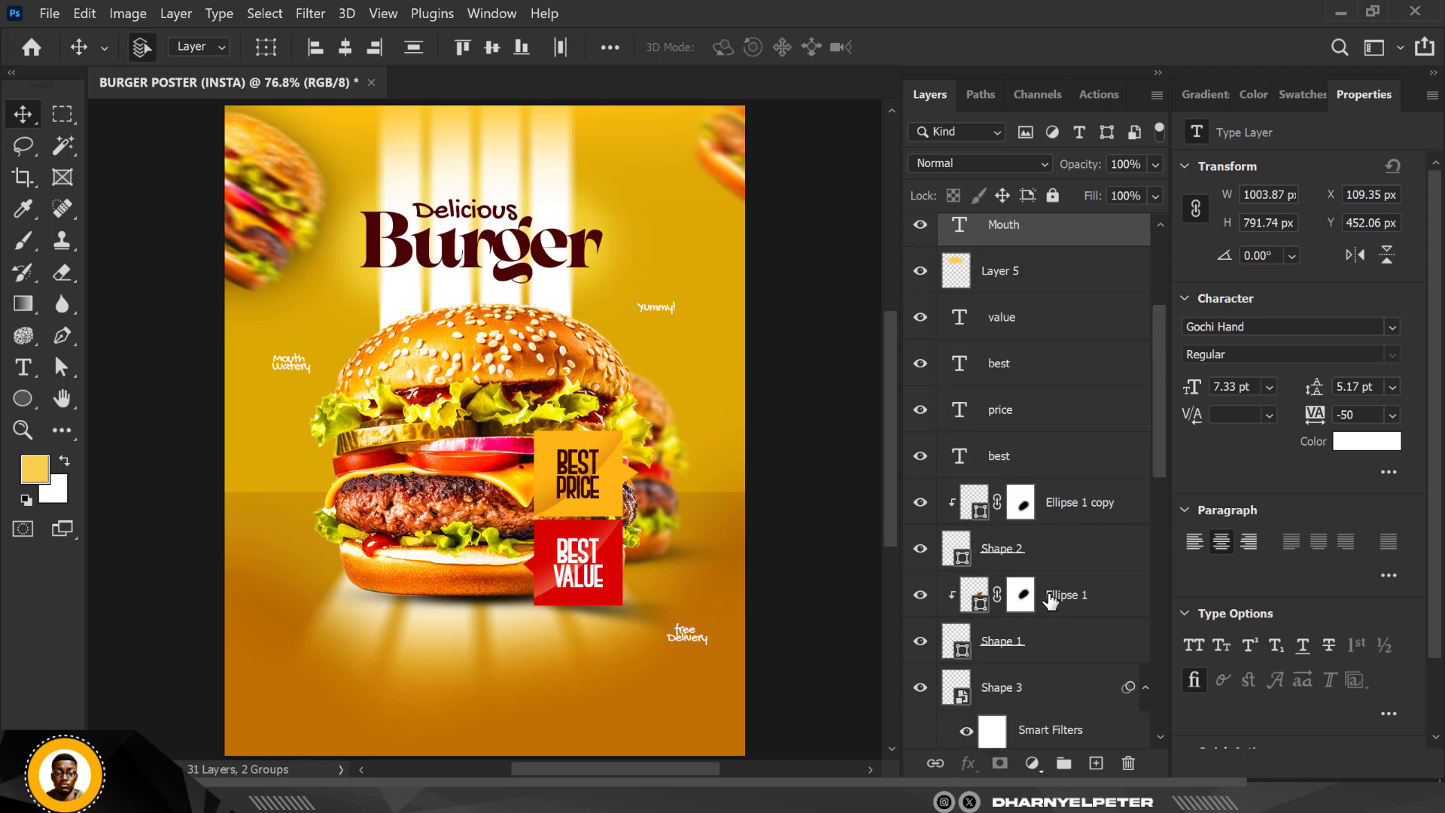
{"action": "left_click", "coordinate": [1020, 549]}
{"action": "key", "text": "shift+Down"}
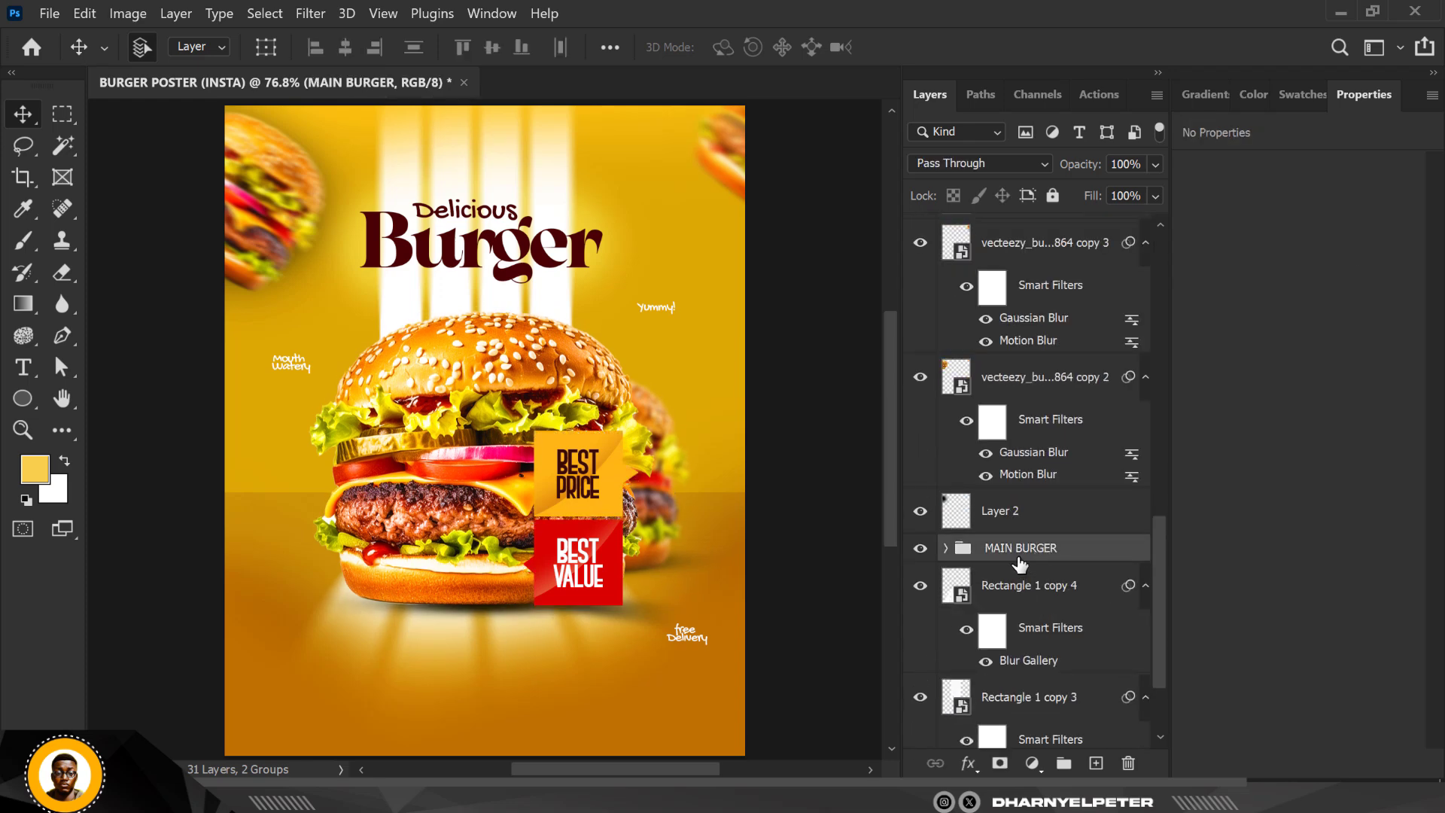
{"action": "key", "text": "shift+Down"}
{"action": "scroll", "coordinate": [670, 475], "scroll_direction": "down", "scroll_amount": 2}
{"action": "scroll", "coordinate": [670, 476], "scroll_direction": "up", "scroll_amount": 1}
{"action": "scroll", "coordinate": [1069, 331], "scroll_direction": "up", "scroll_amount": 3}
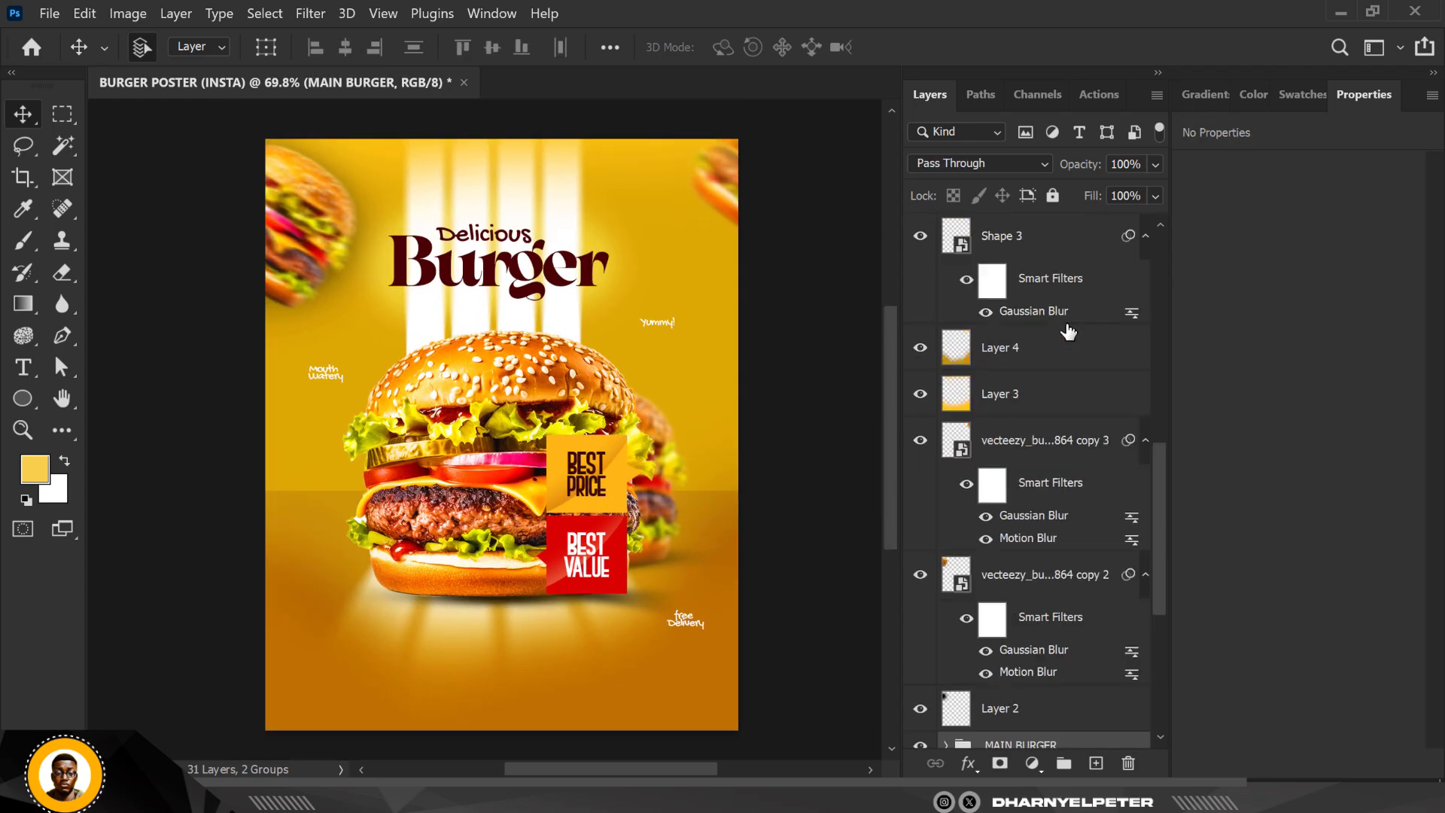
- Add a Color Balance adjustment above the DB group with midtones at +13 Cyan-Red and -10 Yellow-Blue
{"action": "scroll", "coordinate": [1053, 346], "scroll_direction": "up", "scroll_amount": 5}
{"action": "left_click", "coordinate": [1051, 238]}
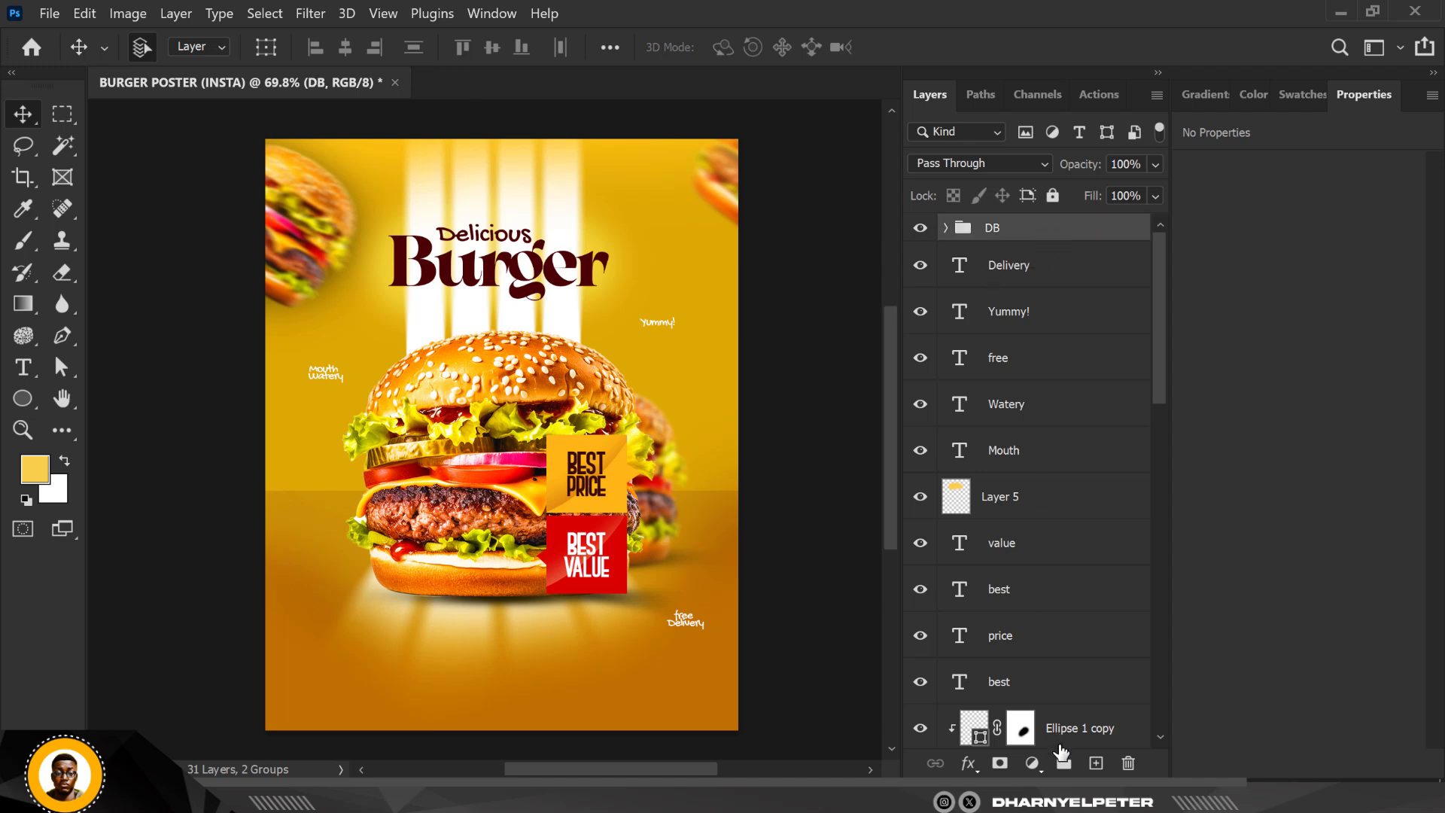
{"action": "left_click", "coordinate": [1032, 764]}
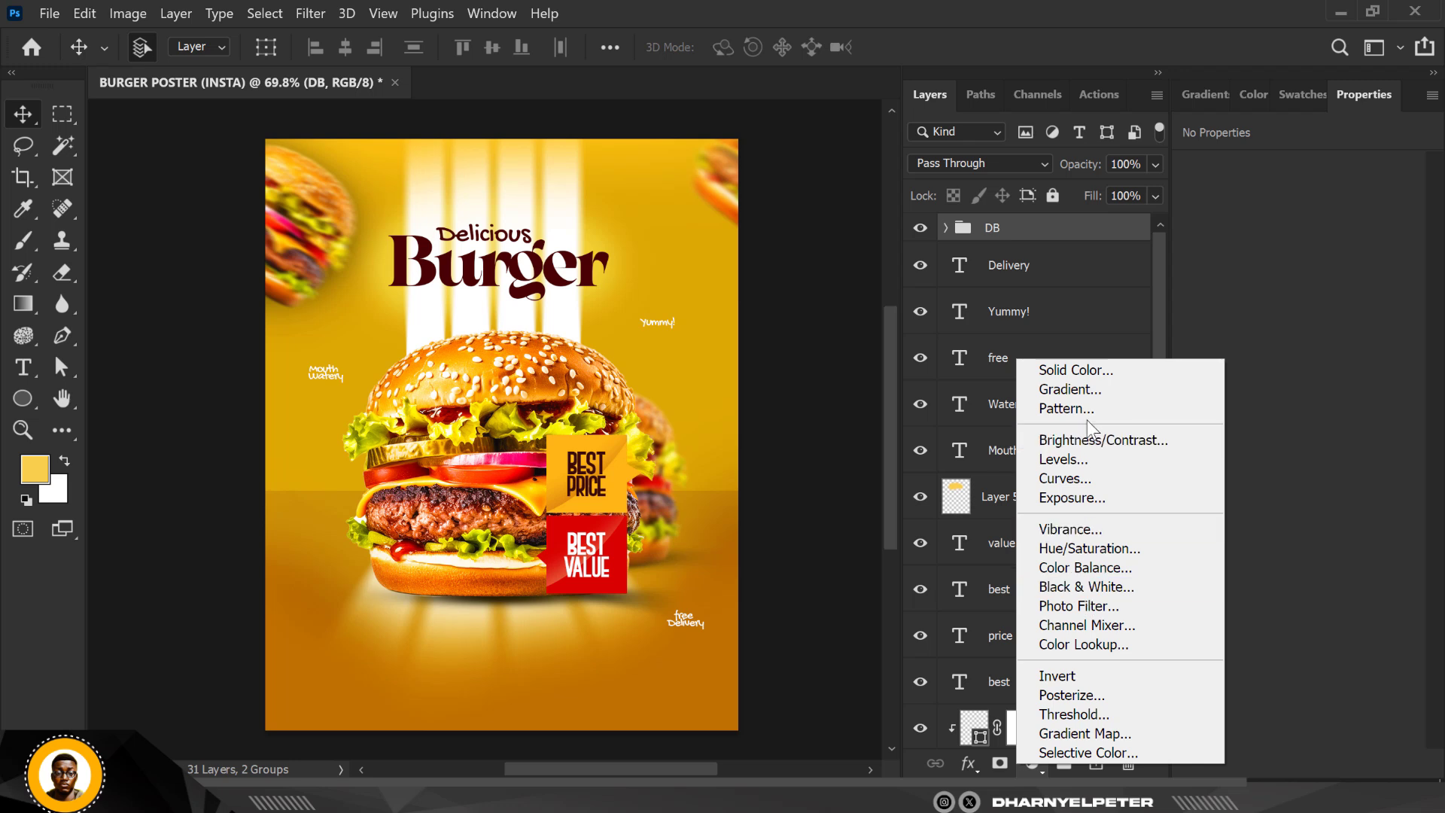
{"action": "left_click", "coordinate": [1108, 574]}
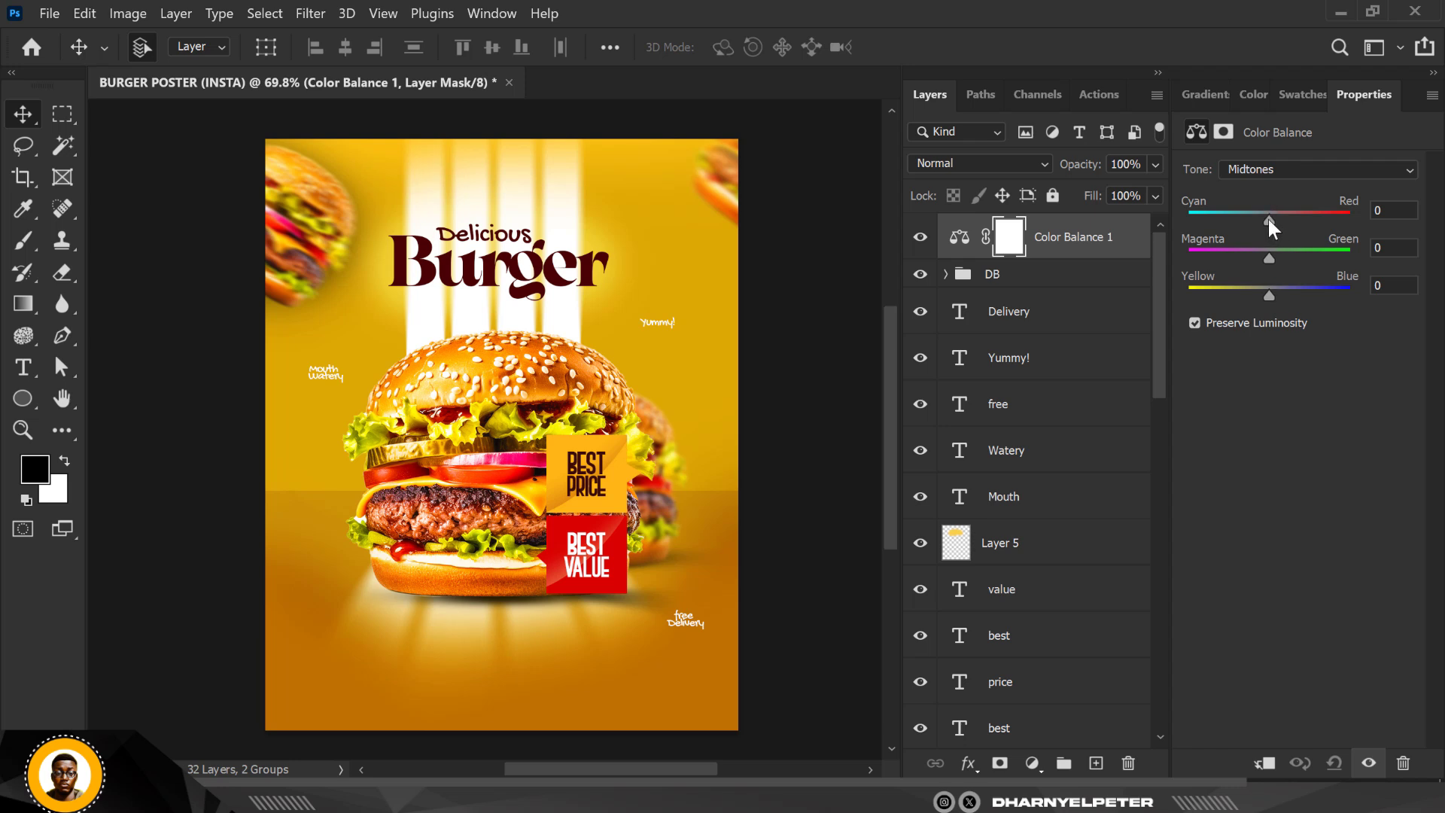
{"action": "left_click_drag", "start_coordinate": [1269, 217], "coordinate": [1282, 218]}
{"action": "left_click_drag", "start_coordinate": [1269, 289], "coordinate": [1260, 291]}
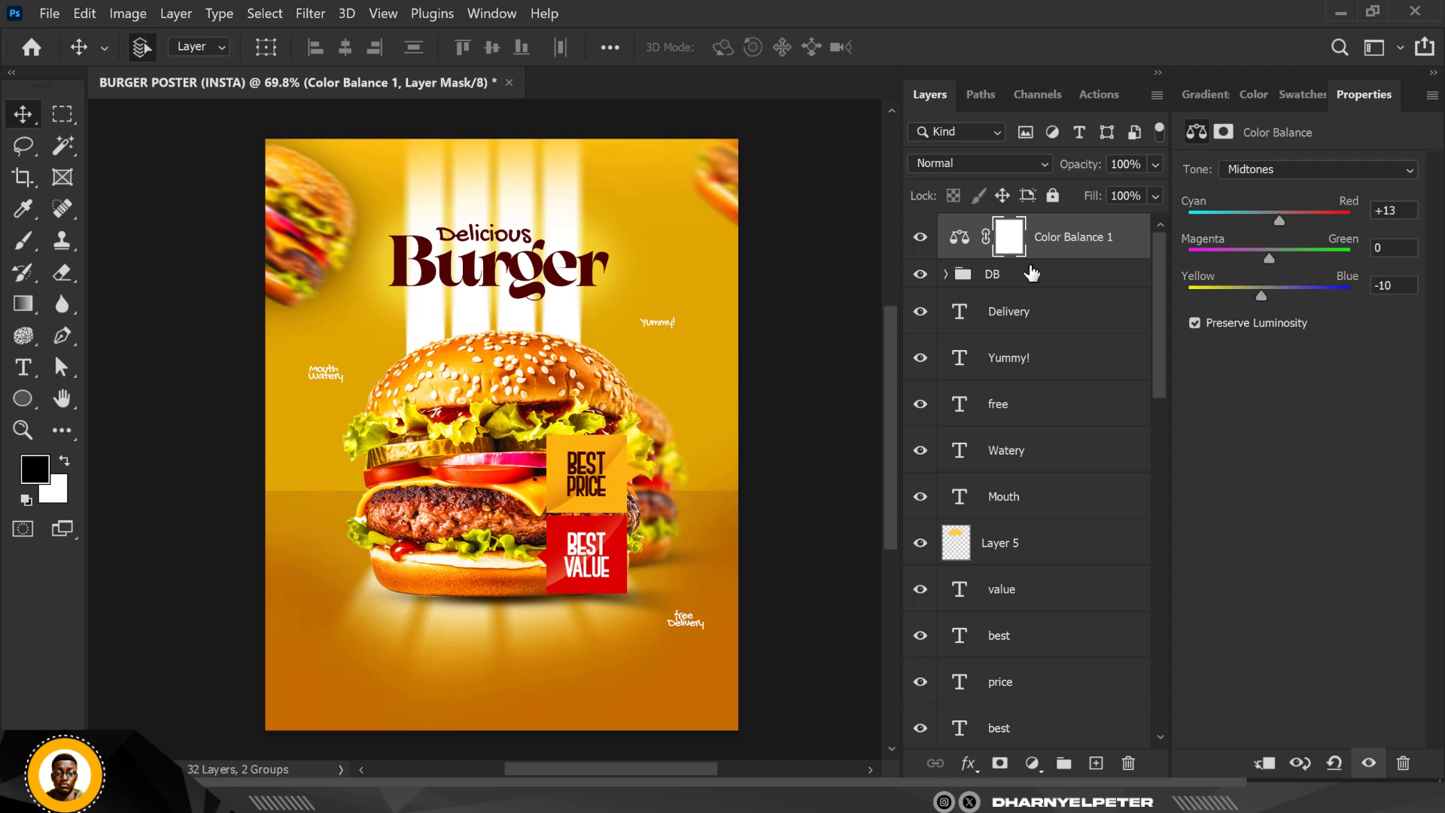
- Set the Color Balance highlights to -11 Yellow-Blue and shift them slightly toward red
{"action": "left_click", "coordinate": [1290, 171]}
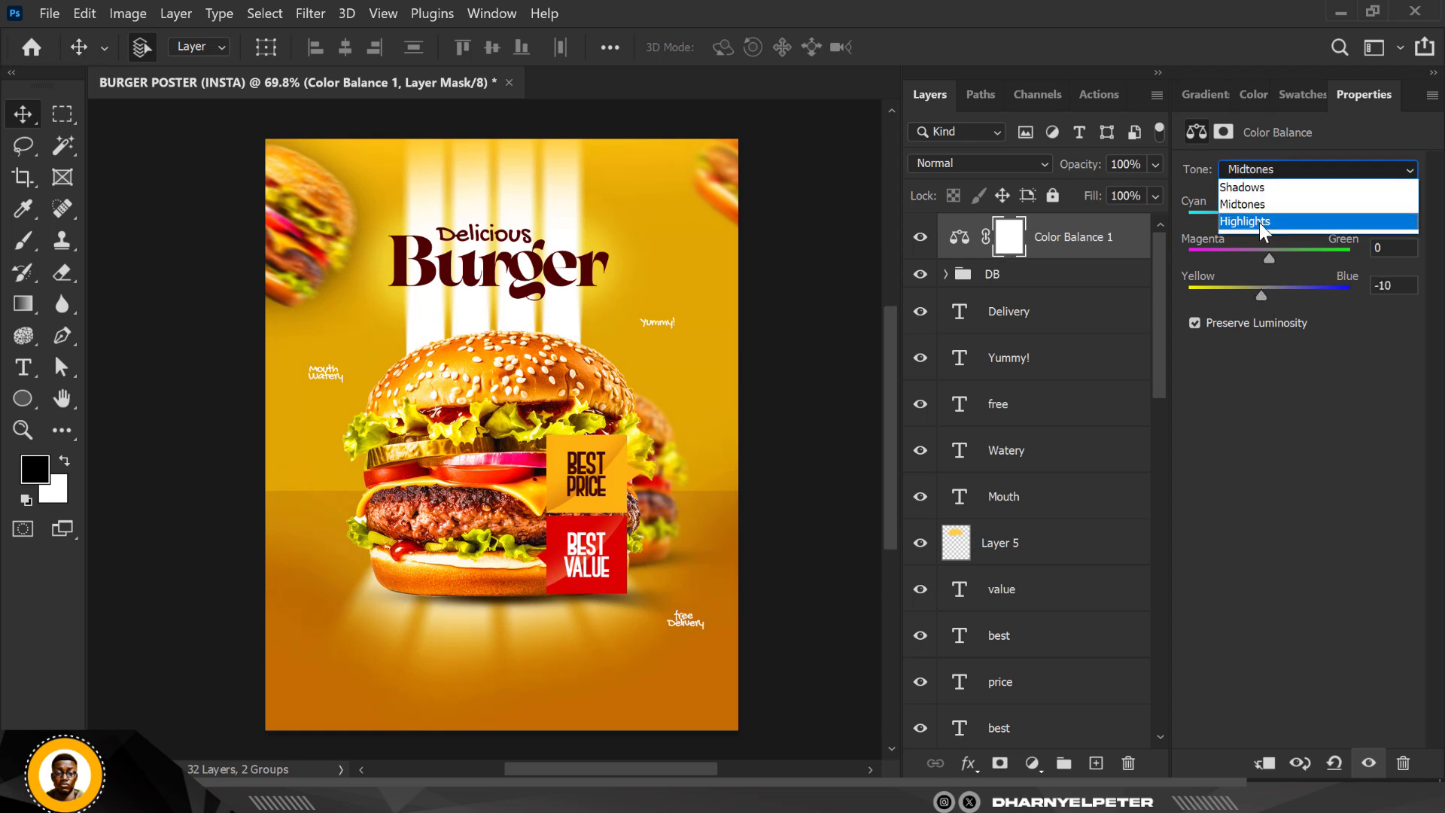
{"action": "left_click", "coordinate": [1258, 222]}
{"action": "left_click_drag", "start_coordinate": [1268, 298], "coordinate": [1261, 298]}
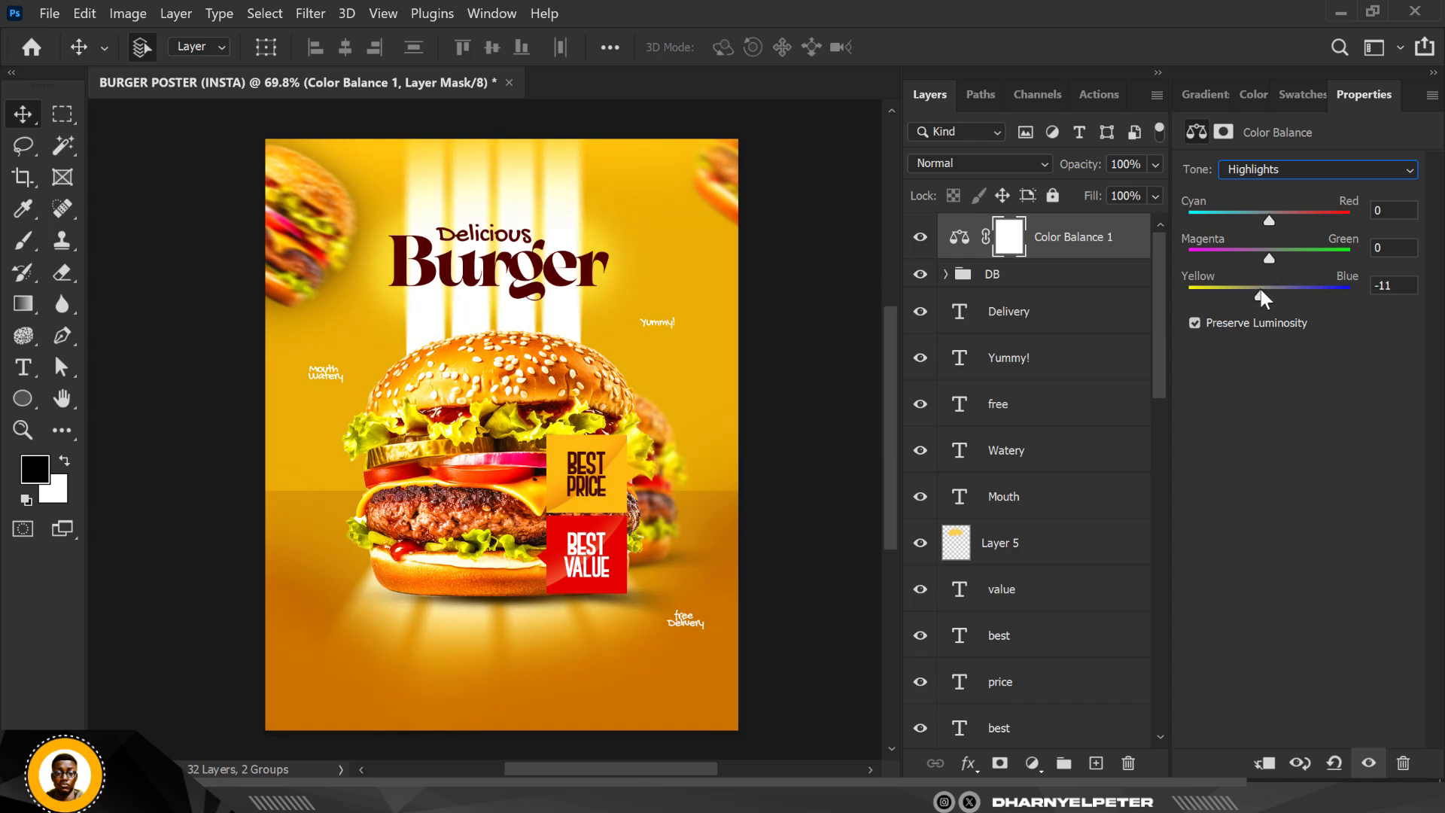
{"action": "left_click_drag", "start_coordinate": [1270, 220], "coordinate": [1273, 218]}
- Set the Color Balance shadows to +6 Yellow-Blue and compare the poster with the adjustment off and on
{"action": "left_click", "coordinate": [1287, 170]}
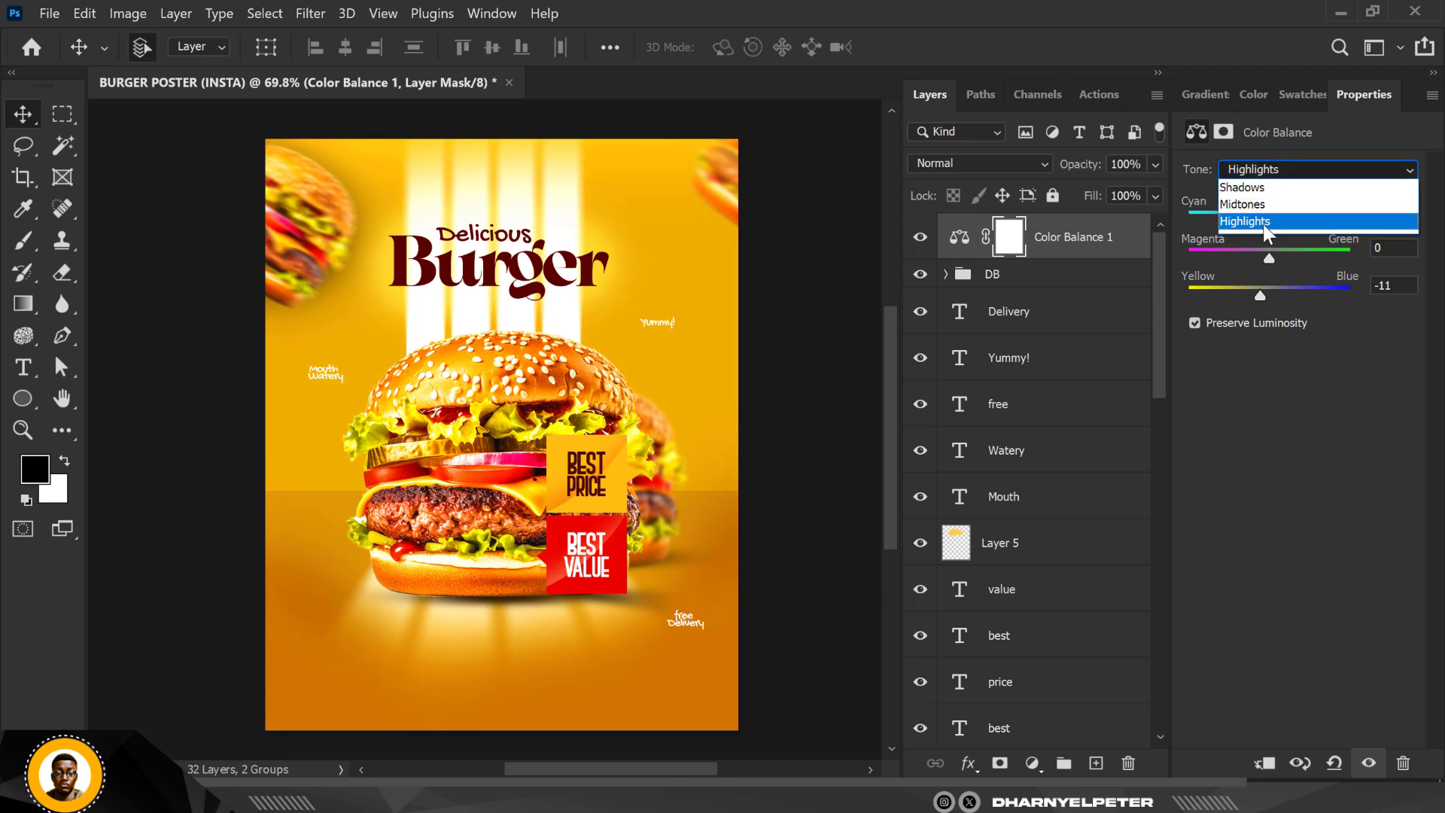
{"action": "left_click", "coordinate": [1261, 188]}
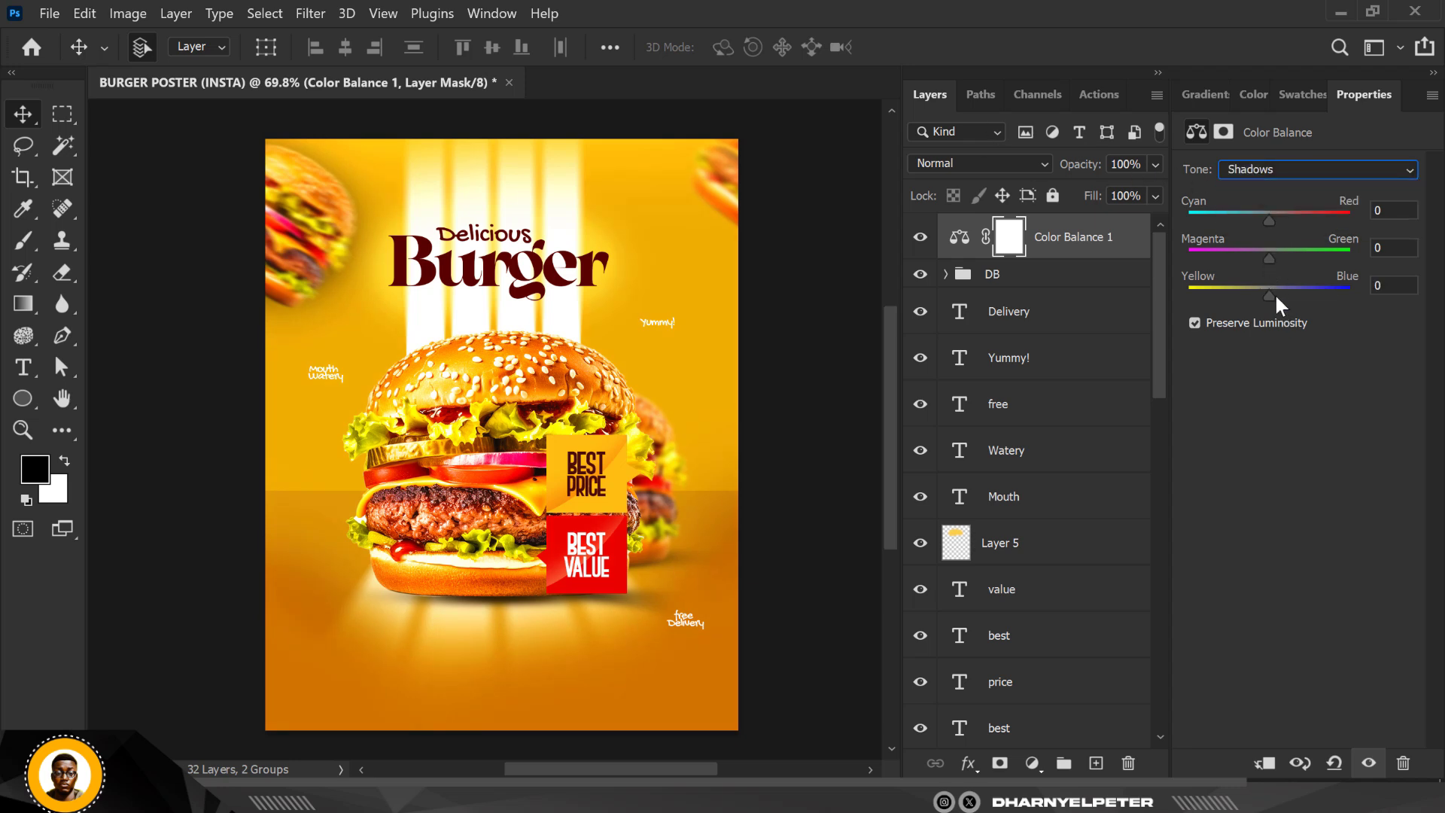
{"action": "left_click_drag", "start_coordinate": [1269, 295], "coordinate": [1274, 292]}
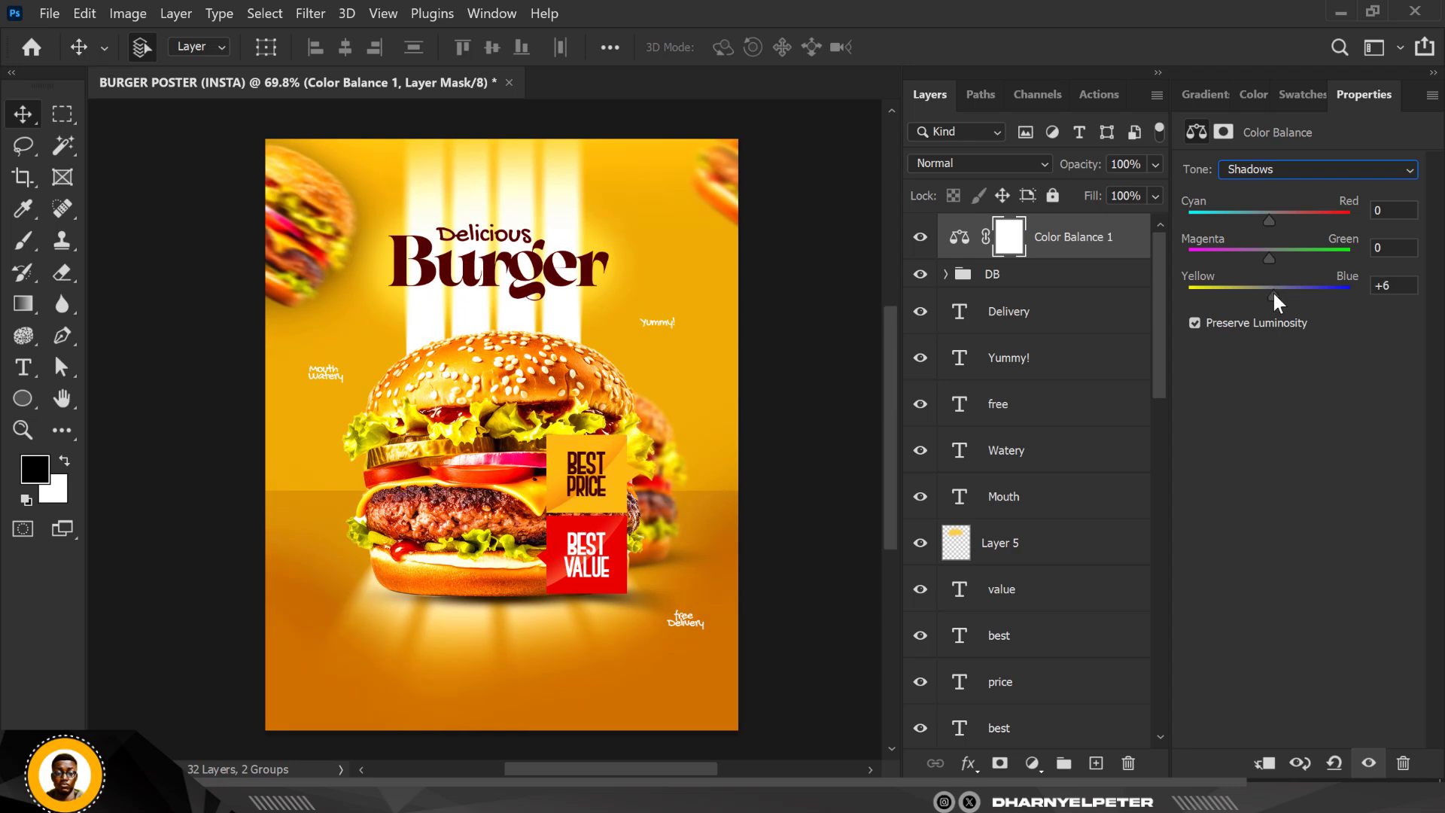
{"action": "left_click", "coordinate": [921, 240]}
{"action": "left_click", "coordinate": [921, 240]}
{"action": "left_click", "coordinate": [797, 225]}
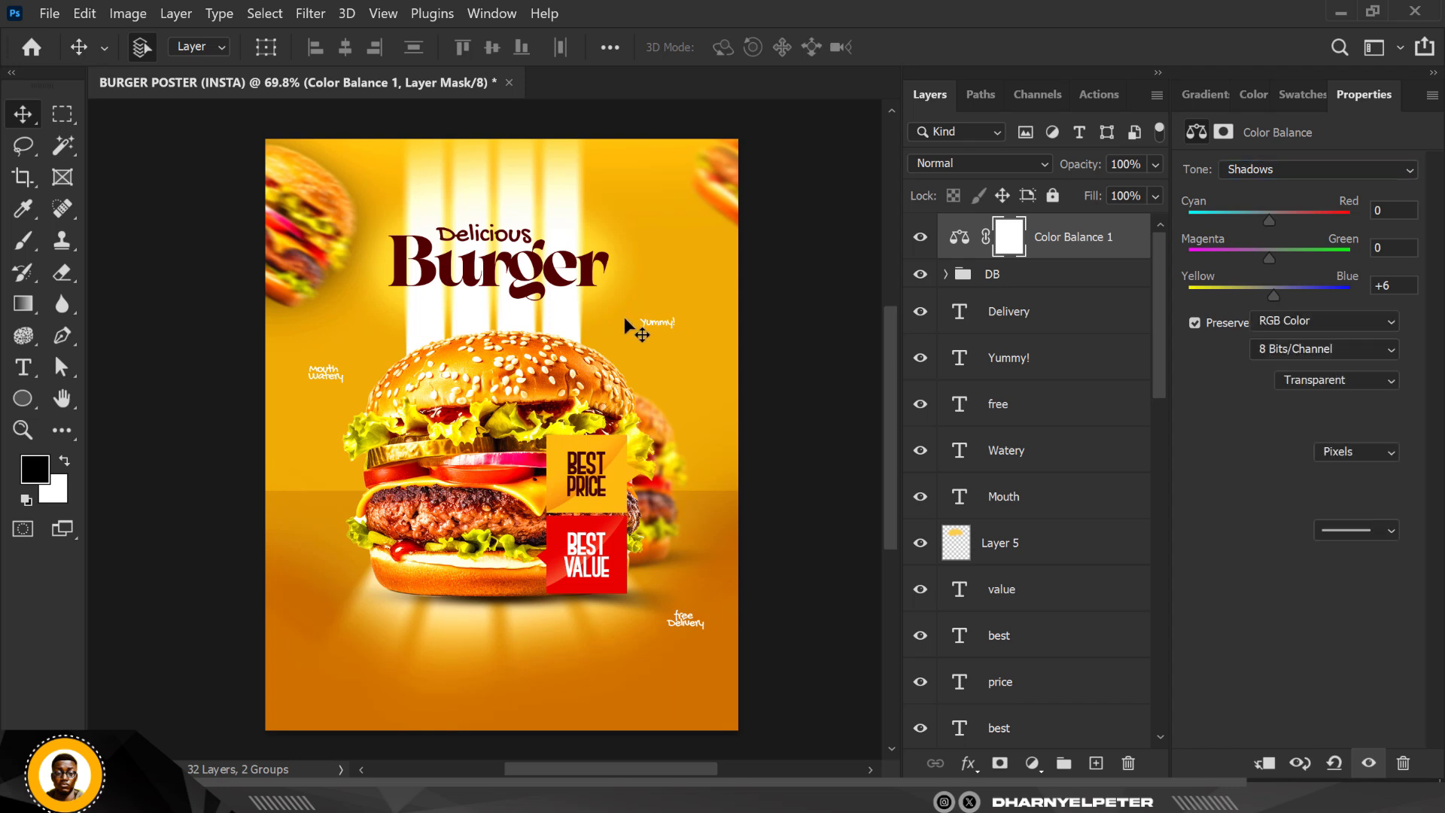
- Convert the Color Fill 1 background layer to a smart object and open the Add Noise filter for it
{"action": "left_click", "coordinate": [710, 423]}
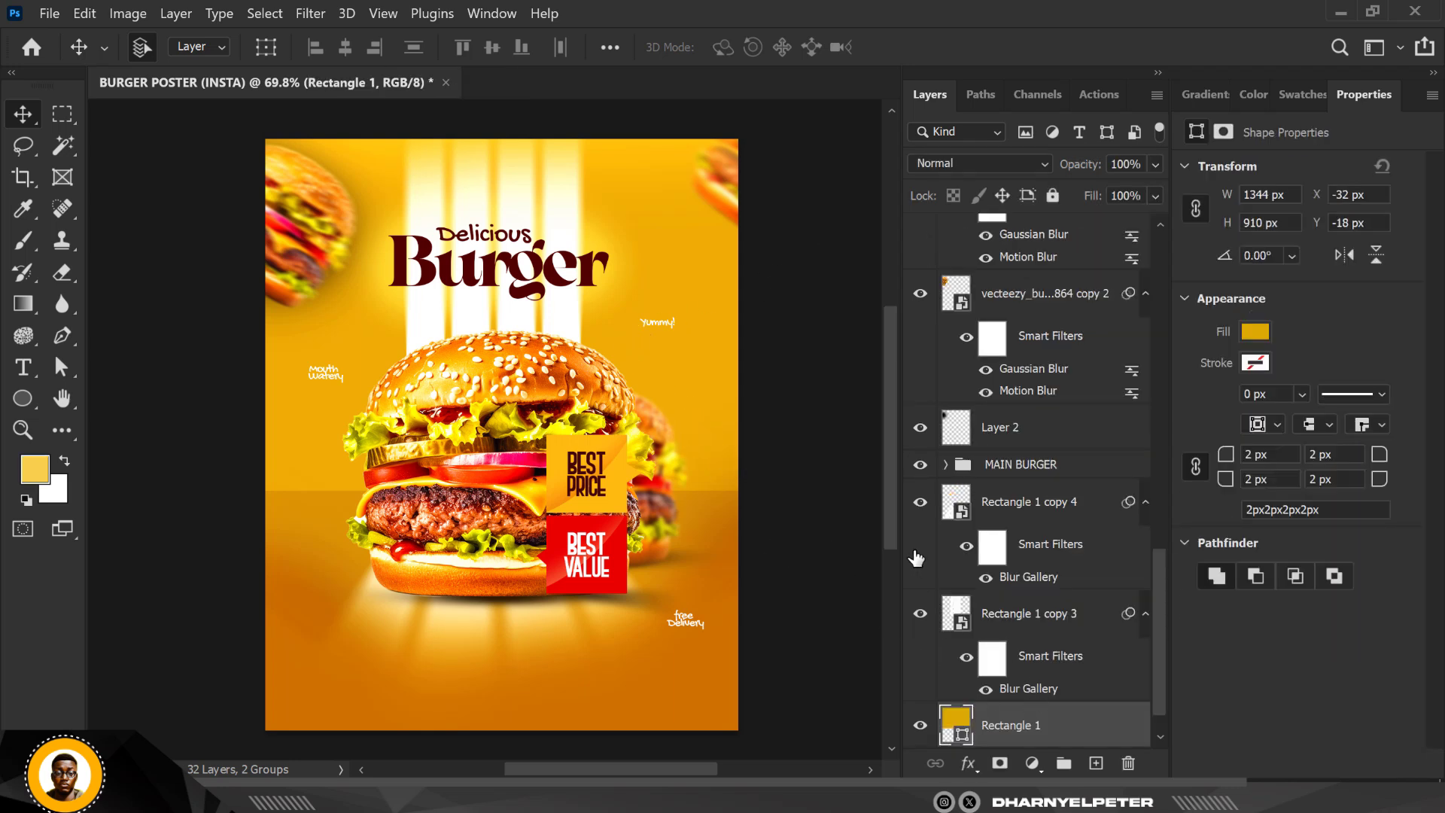
{"action": "scroll", "coordinate": [908, 709], "scroll_direction": "down", "scroll_amount": 1}
{"action": "left_click", "coordinate": [960, 726]}
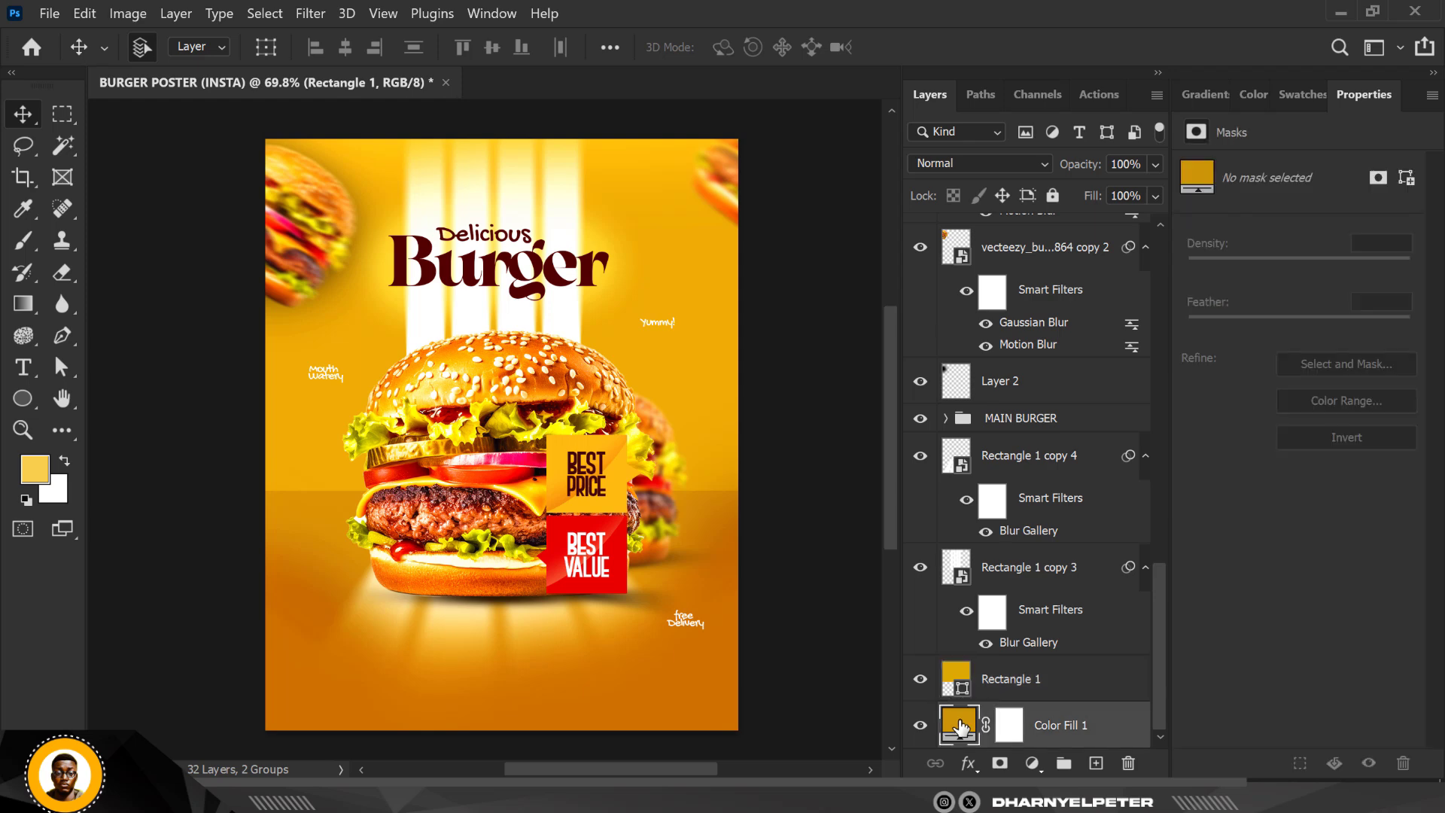
{"action": "left_click", "coordinate": [311, 13]}
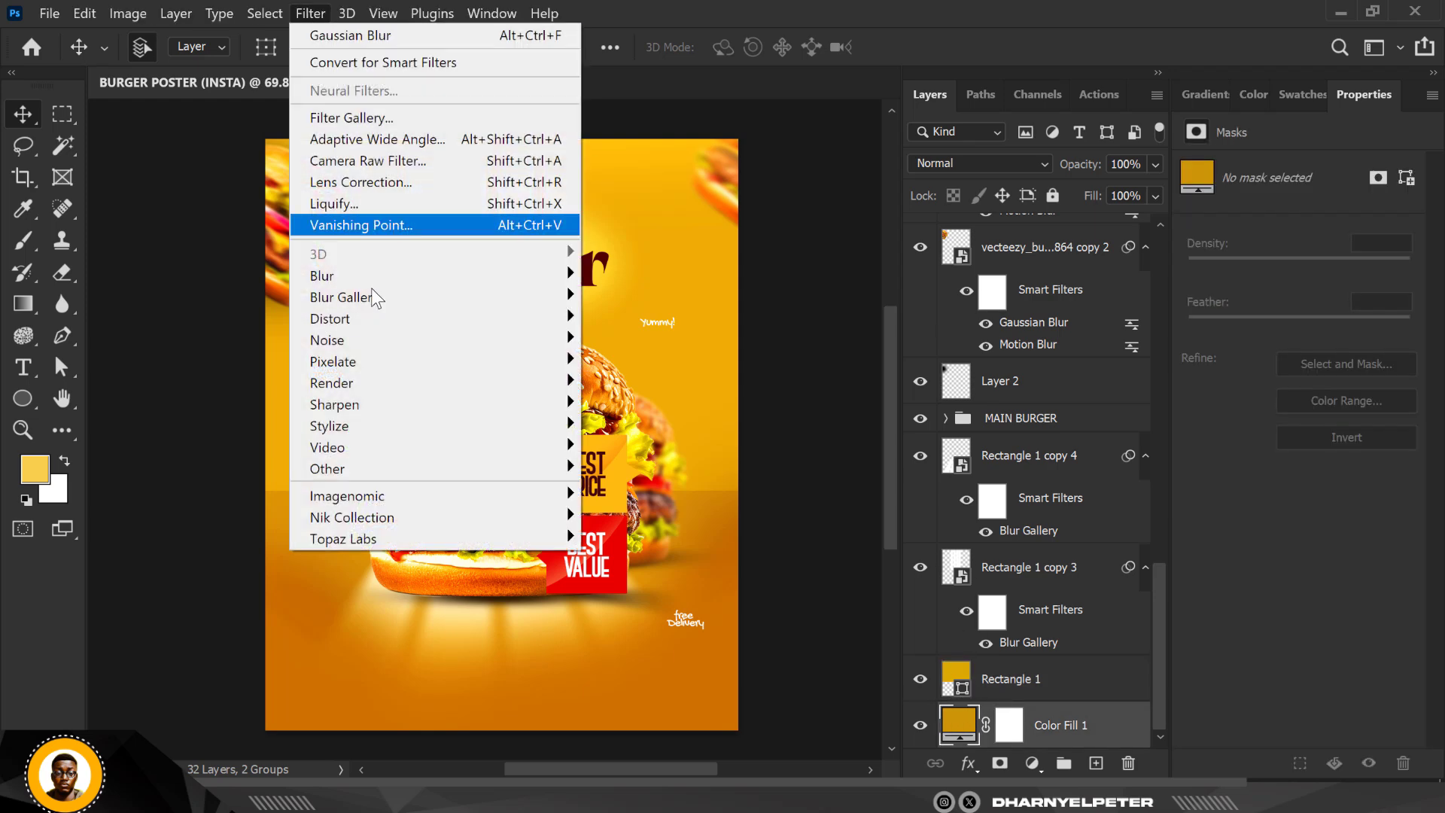
{"action": "mouse_move", "coordinate": [364, 346]}
{"action": "left_click", "coordinate": [636, 340]}
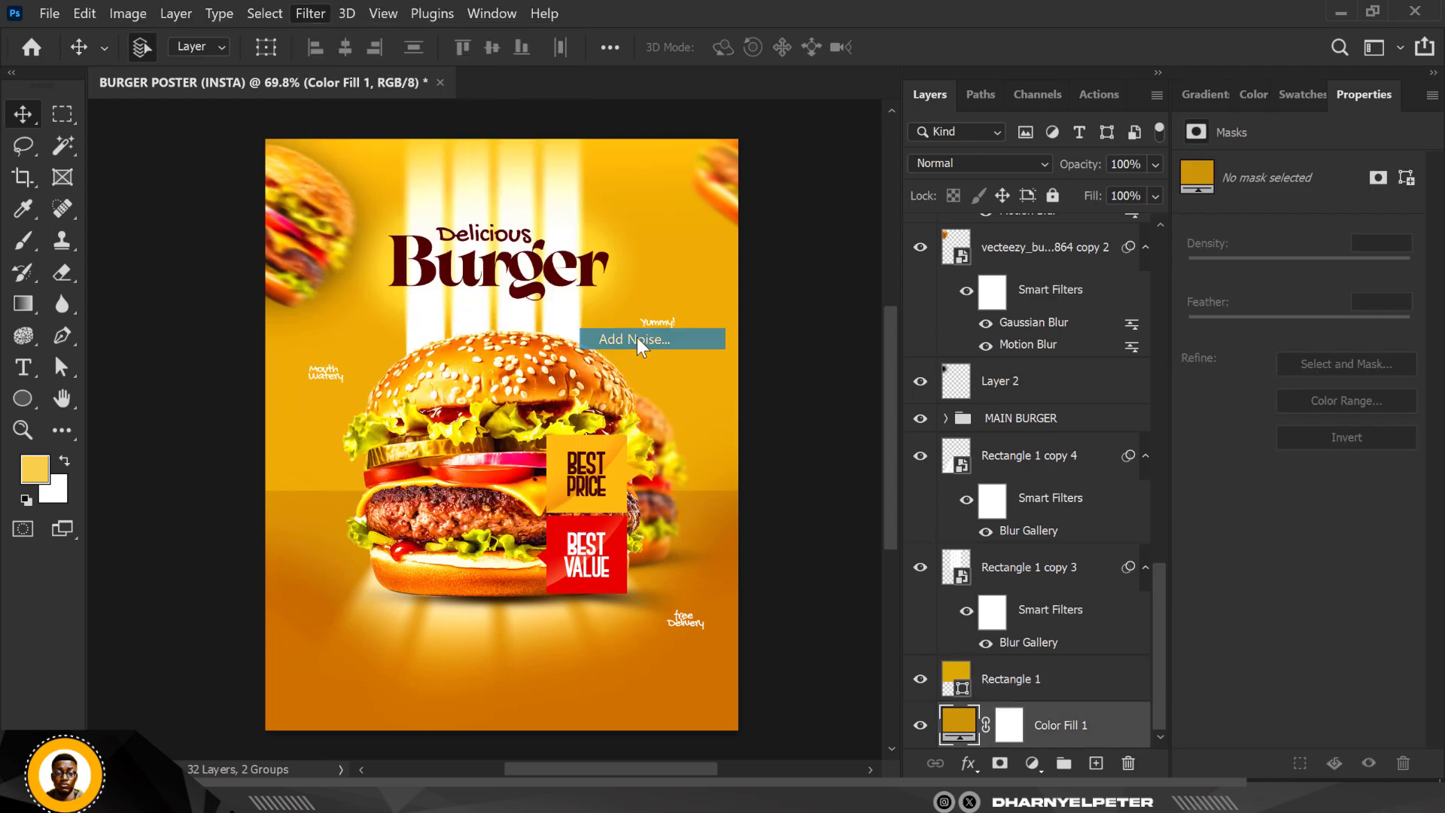
{"action": "left_click", "coordinate": [476, 314]}
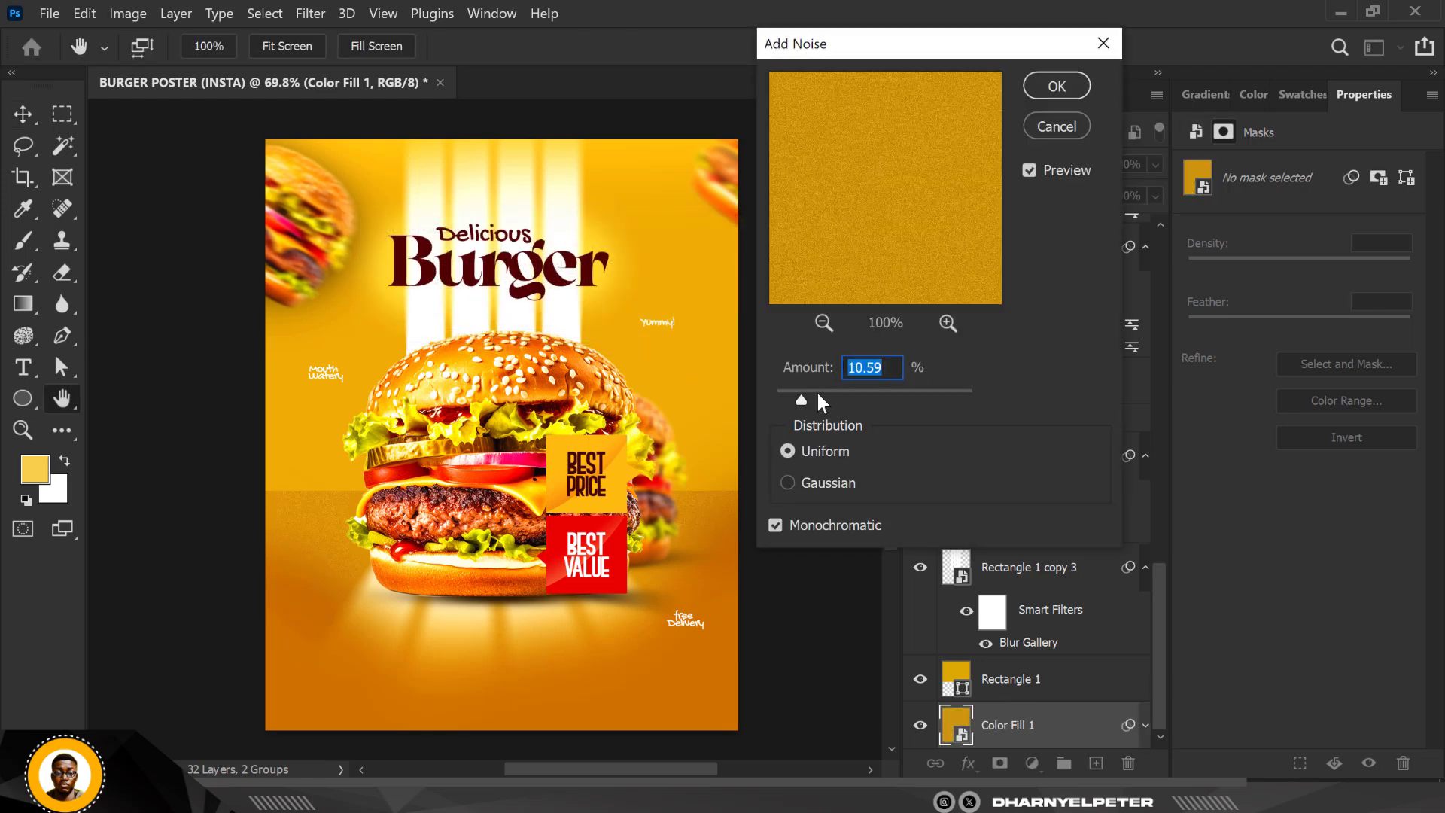
- Apply a small amount of uniform, monochromatic noise to Color Fill 1 and inspect the poster's grain
{"action": "left_click", "coordinate": [818, 398]}
{"action": "left_click_drag", "start_coordinate": [814, 404], "coordinate": [803, 400]}
{"action": "left_click", "coordinate": [794, 396]}
{"action": "left_click", "coordinate": [1051, 89]}
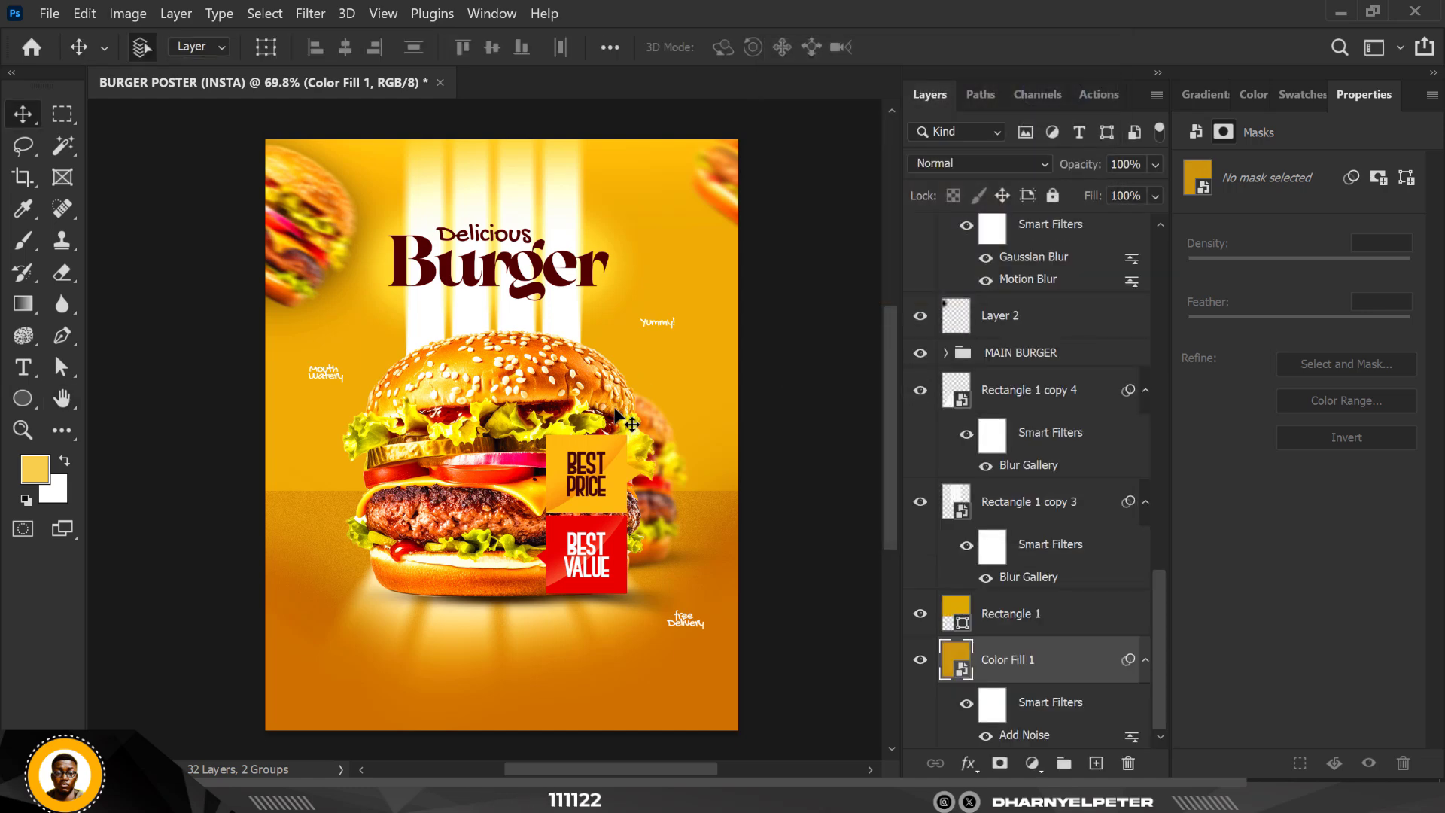
{"action": "scroll", "coordinate": [614, 412], "scroll_direction": "up", "scroll_amount": 3}
{"action": "scroll", "coordinate": [613, 412], "scroll_direction": "down", "scroll_amount": 4}
{"action": "scroll", "coordinate": [594, 444], "scroll_direction": "up", "scroll_amount": 2}
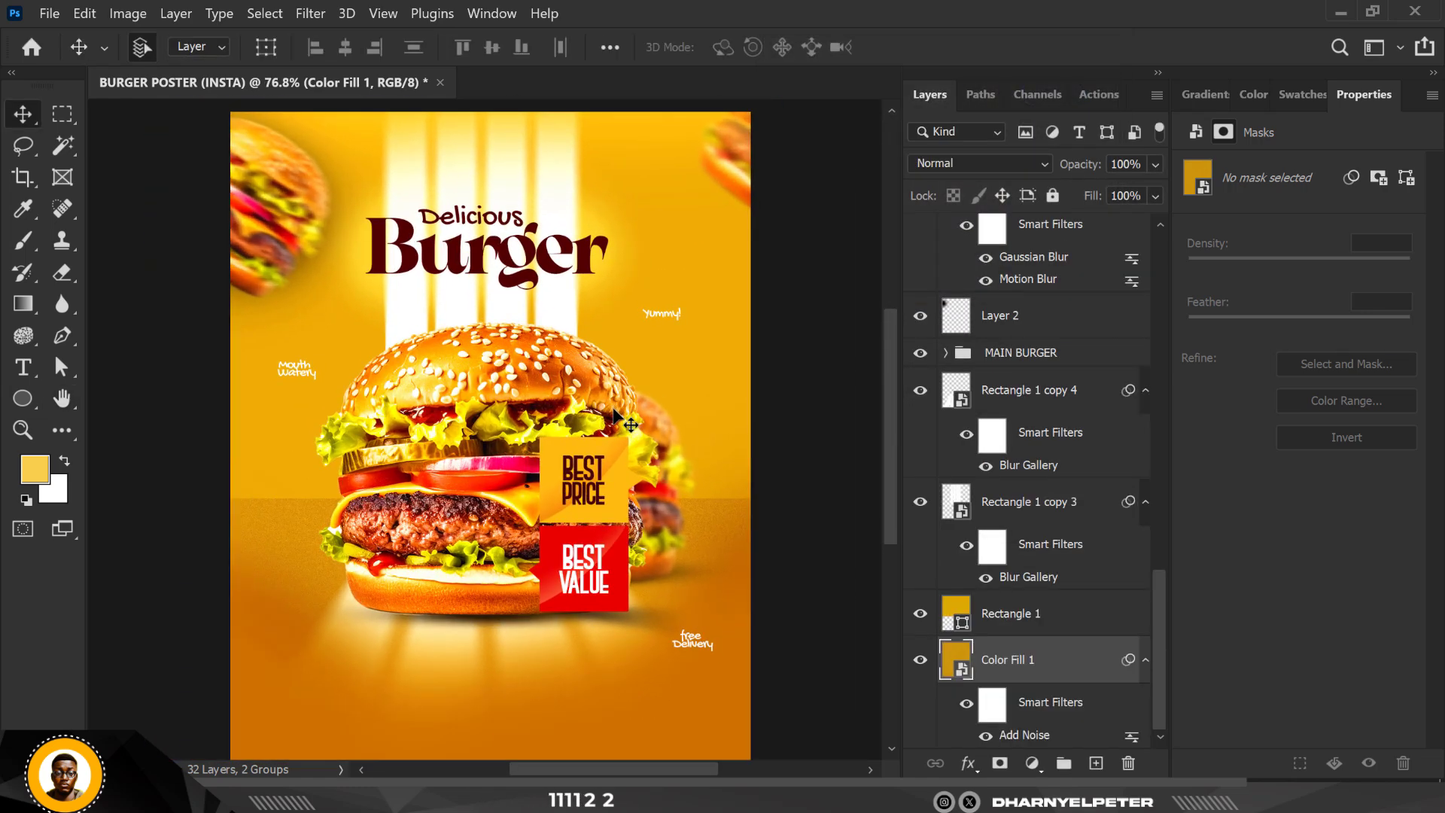